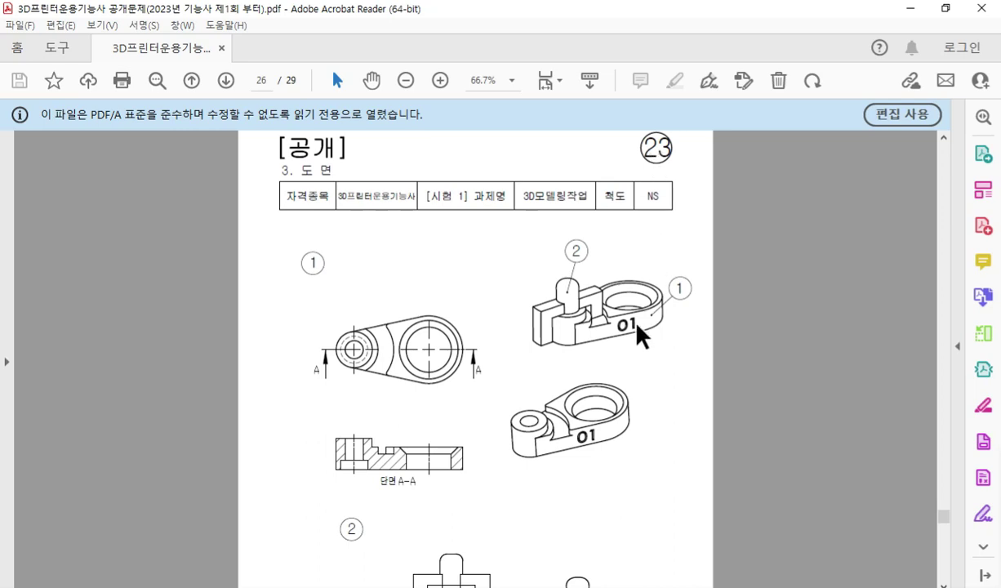
- Mark the edges where part 2 meets part 1 in drawing 23's assembly view with a red screen pen, and clear the marks
scroll(637, 326, "down", 2)
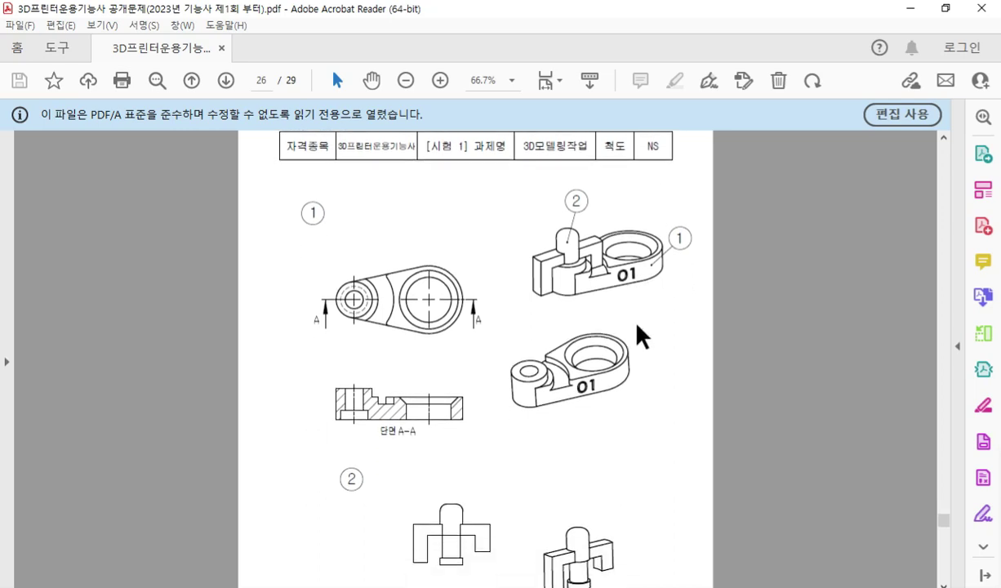
scroll(636, 326, "down", 1)
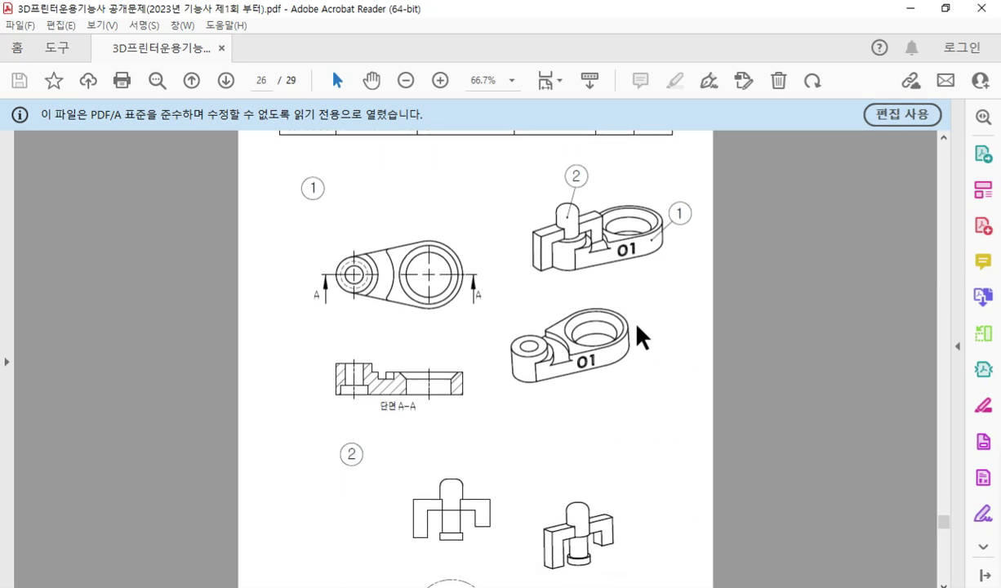
key("F12")
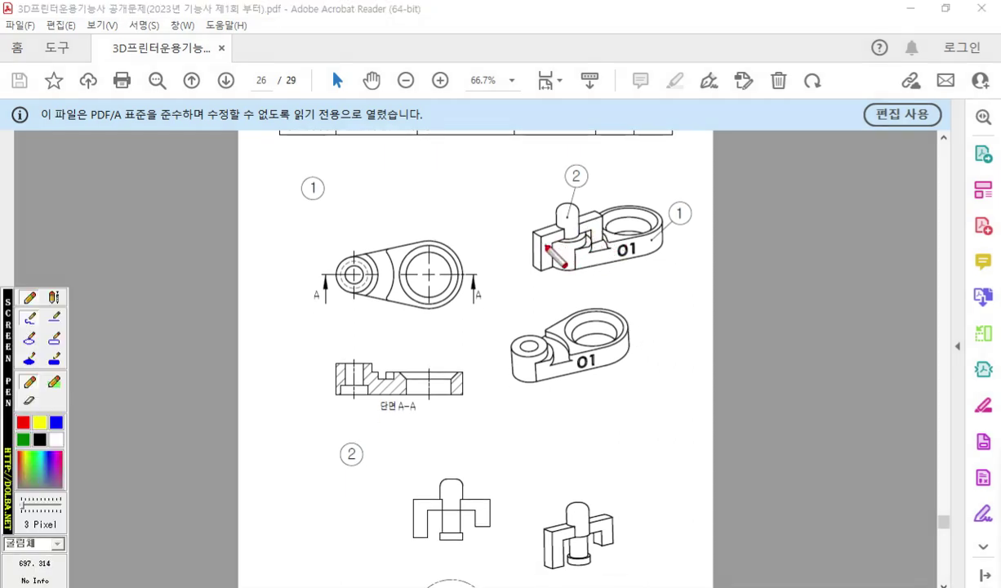
left_click_drag(545, 246, 590, 231)
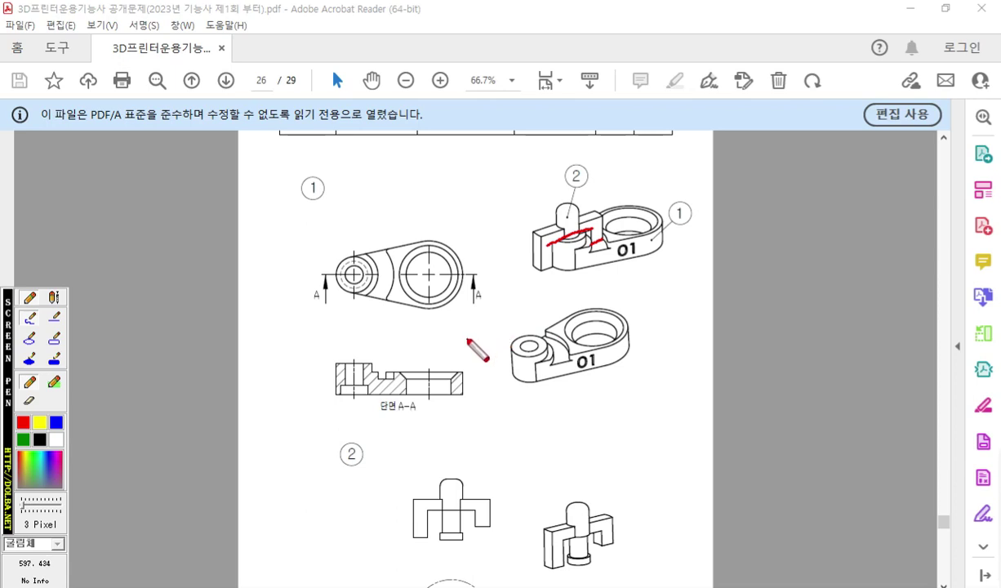
key("Escape")
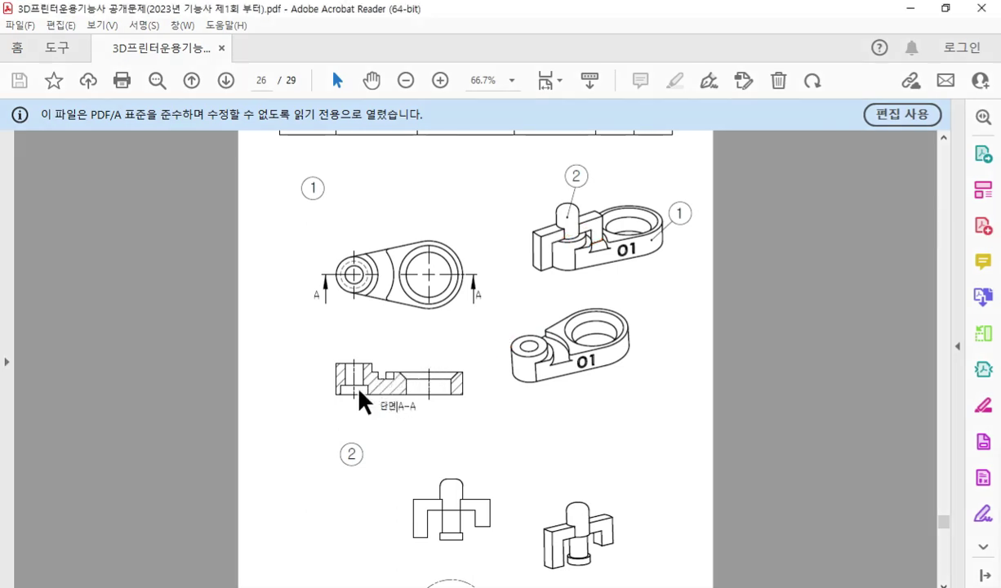
- Annotate section A-A of part 1 with a red depth dimension of 10 for the upper bore of the small hole
scroll(359, 400, "up", 4, "ctrl")
key("F12")
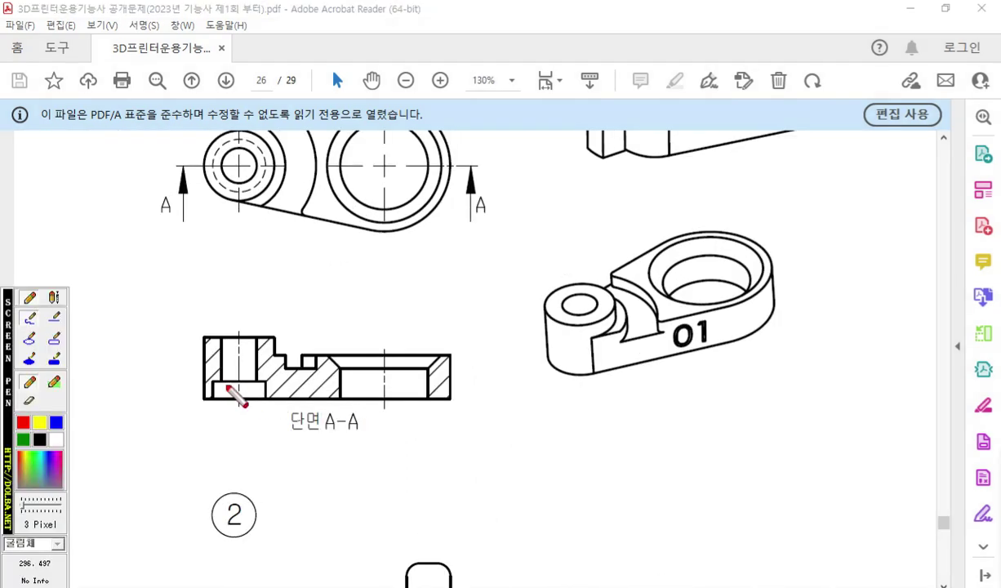
left_click_drag(206, 380, 262, 380)
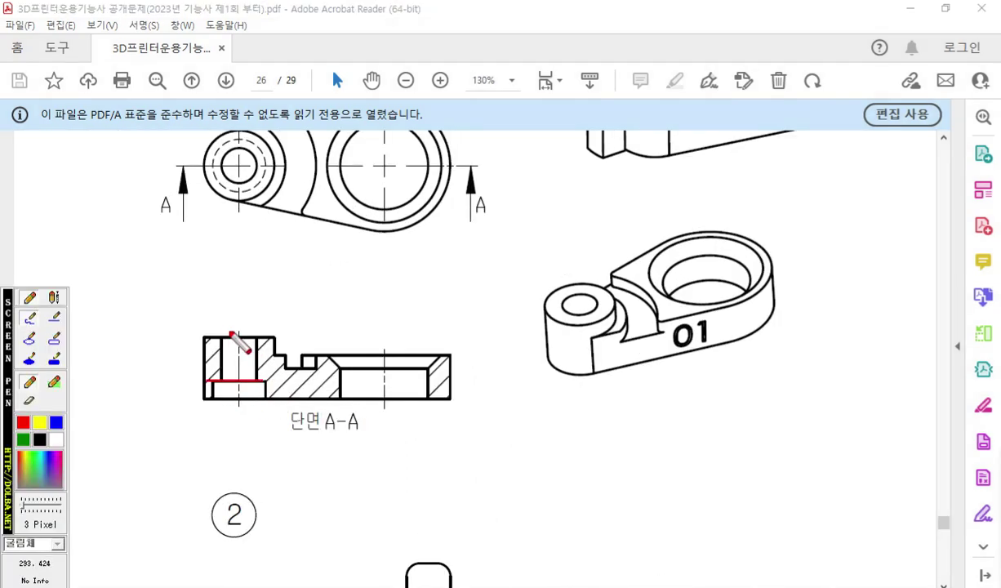
mouse_move(214, 335)
left_mouse_down()
mouse_move(256, 334)
mouse_move(232, 334)
mouse_move(233, 393)
left_mouse_up()
left_click_drag(221, 323, 233, 335)
mouse_move(161, 329)
left_mouse_down()
mouse_move(156, 354)
mouse_move(218, 278)
left_mouse_up()
- Annotate the small hole's upper bore in section A-A with a diameter dimension of Ø10
mouse_move(256, 334)
left_mouse_down()
mouse_move(256, 286)
mouse_move(248, 294)
mouse_move(271, 305)
mouse_move(208, 295)
mouse_move(219, 304)
left_mouse_up()
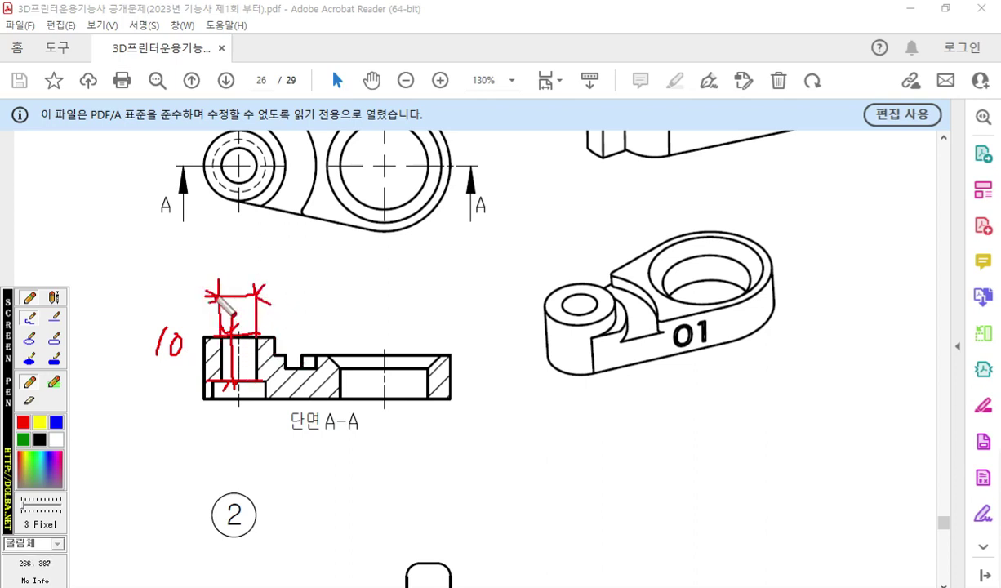
left_click_drag(231, 261, 218, 284)
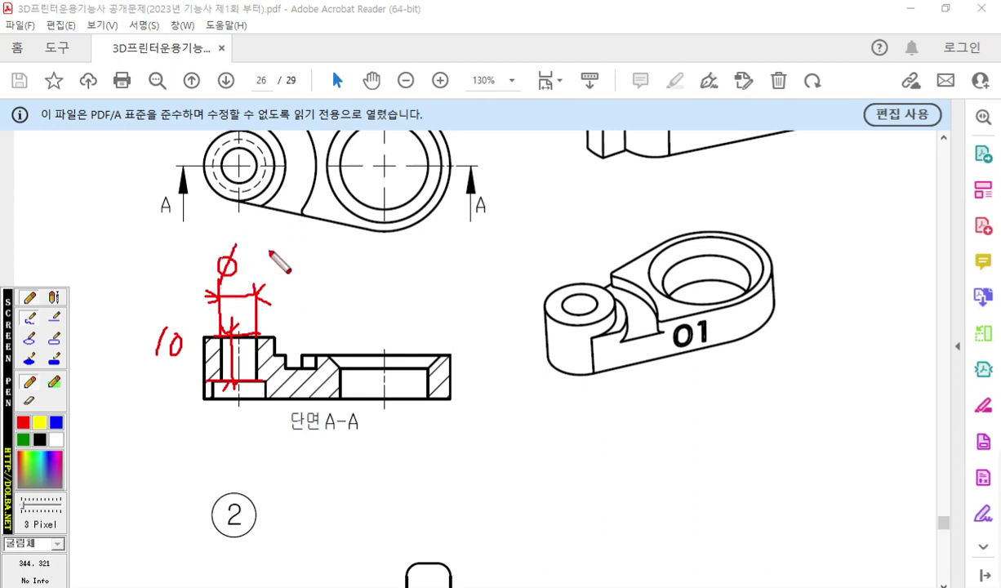
mouse_move(259, 253)
left_mouse_down()
mouse_move(256, 271)
mouse_move(280, 257)
left_mouse_up()
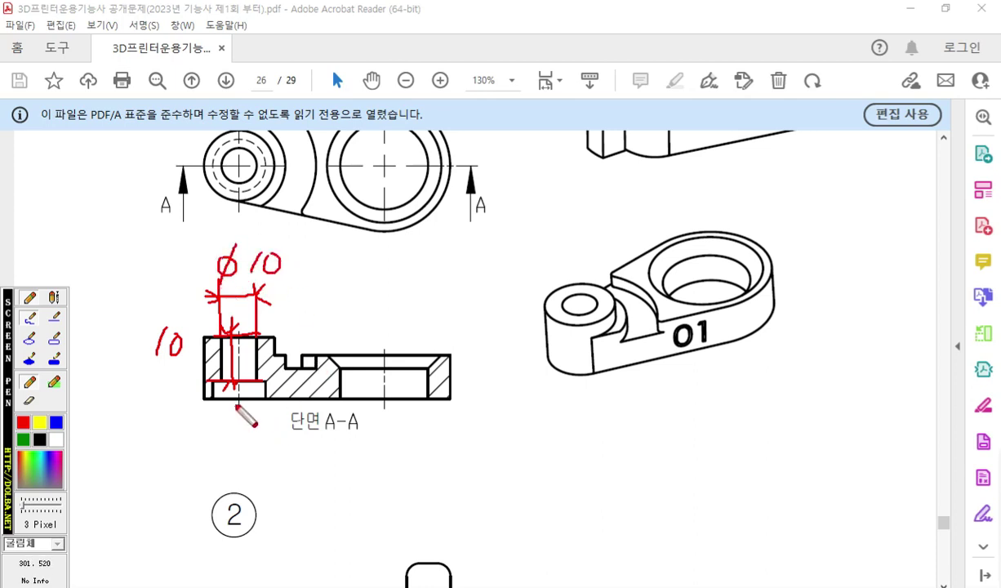
- Mark the small hole's centre in section A-A and the top view, extend its depth dimension lines, and clear all pen marks
left_click_drag(245, 390, 229, 409)
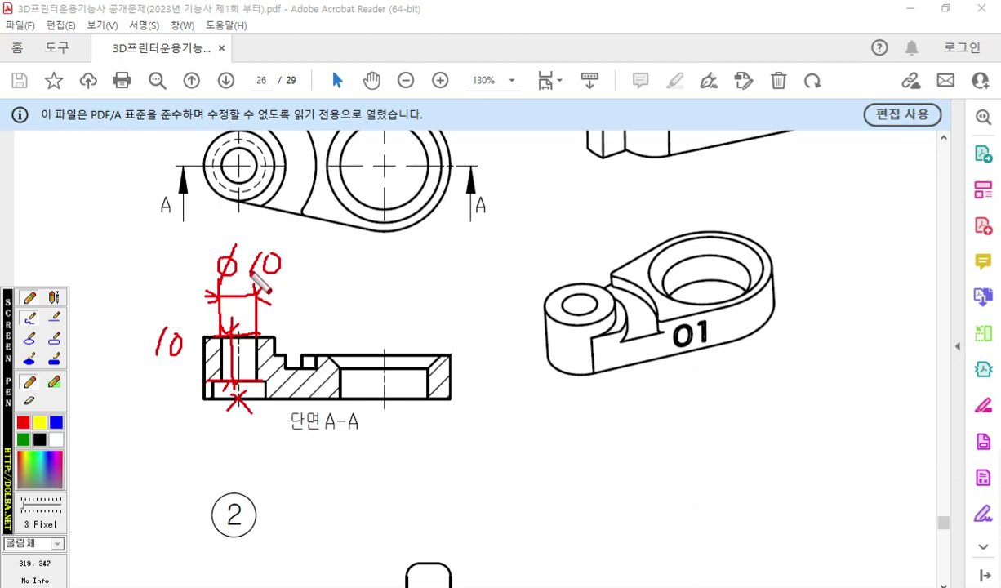
mouse_move(240, 165)
left_mouse_down()
mouse_move(246, 175)
mouse_move(231, 175)
left_mouse_up()
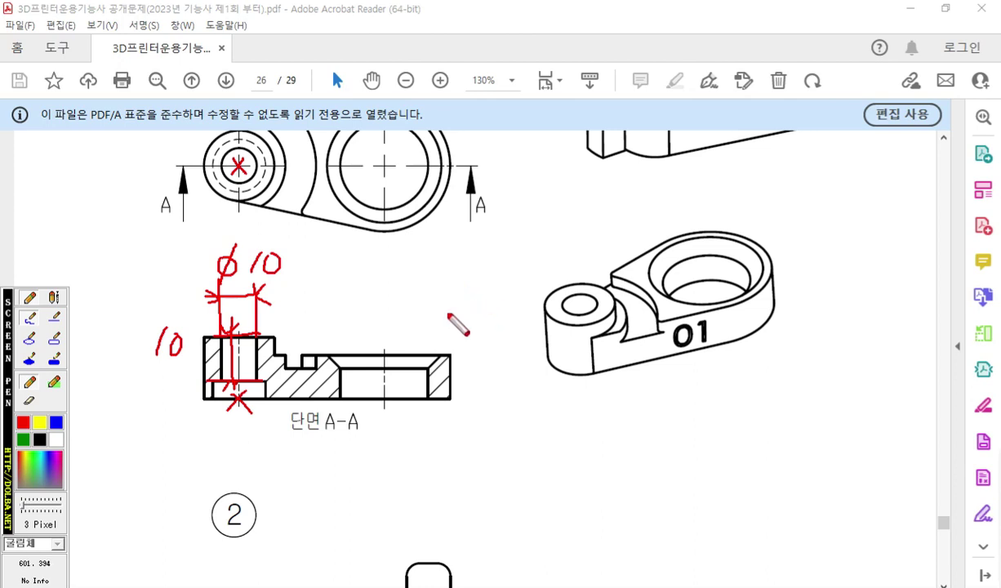
left_click_drag(218, 336, 190, 336)
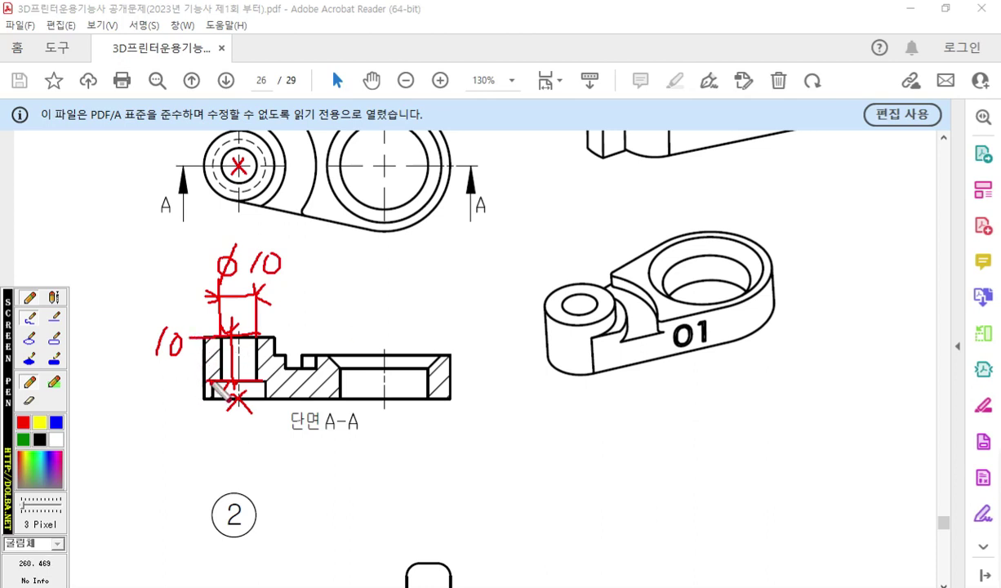
left_click_drag(220, 380, 176, 379)
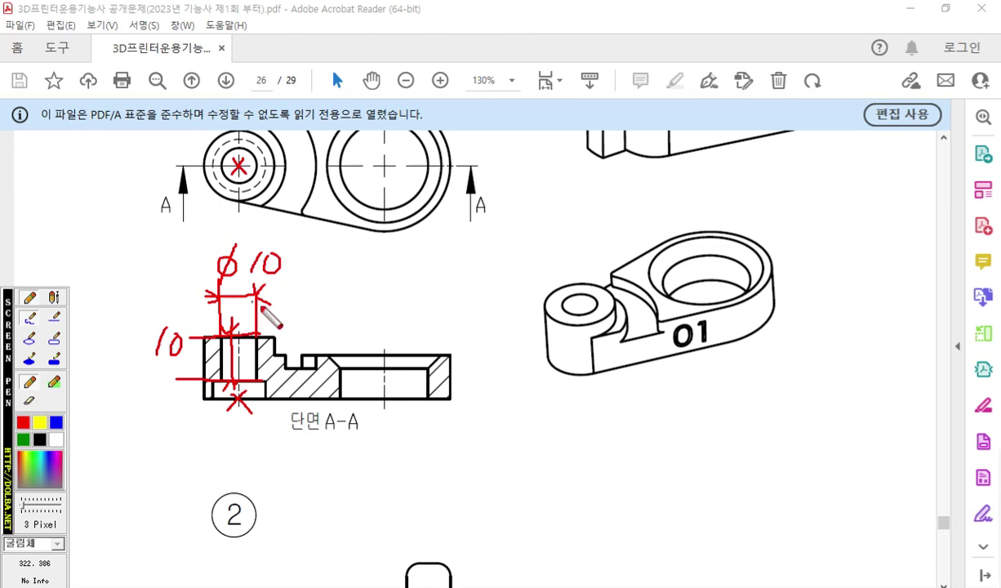
key("Escape")
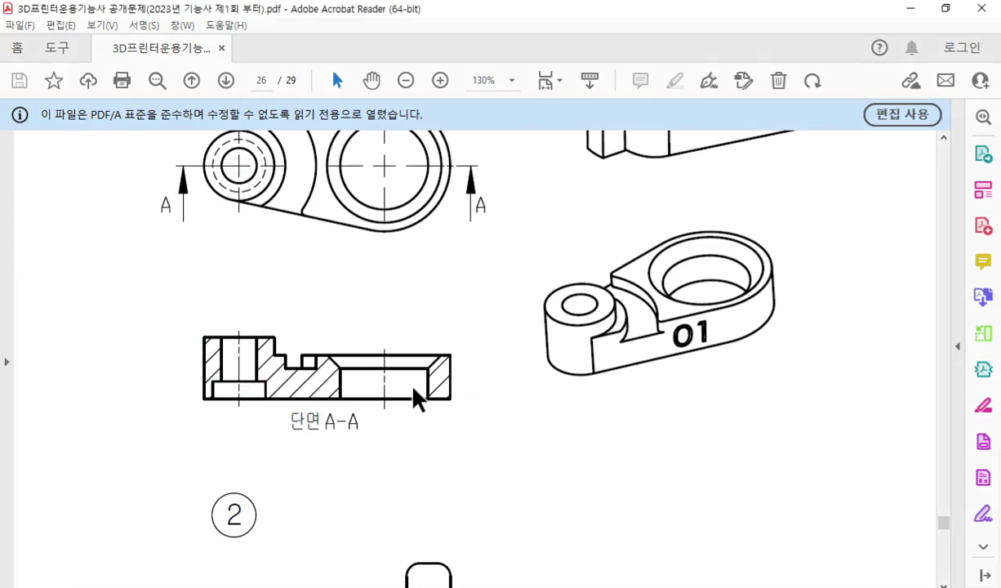
- Annotate the narrow shaft in part 2's front view with a red diameter dimension of Ø9
scroll(408, 390, "down", 1)
scroll(409, 392, "down", 5)
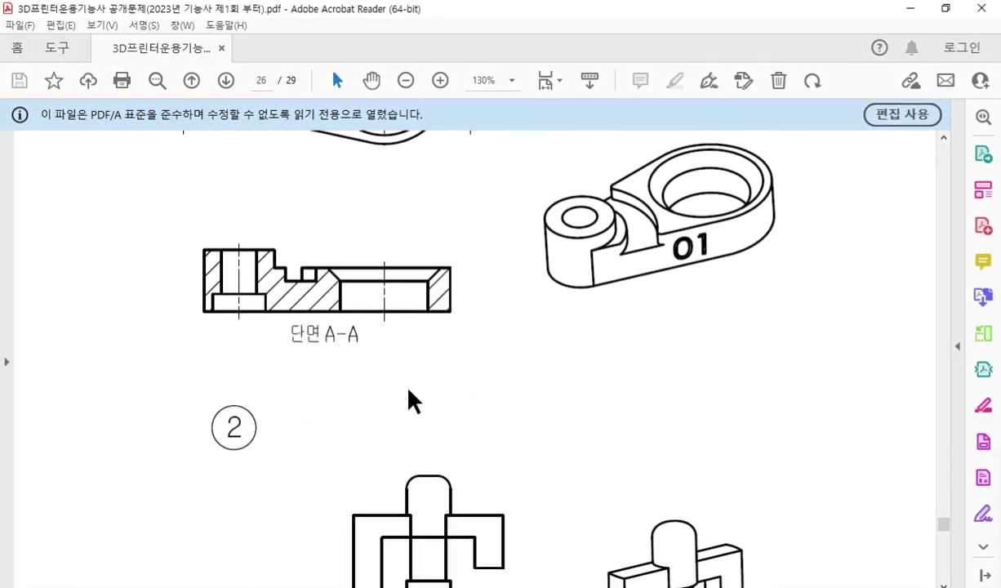
scroll(409, 390, "down", 1)
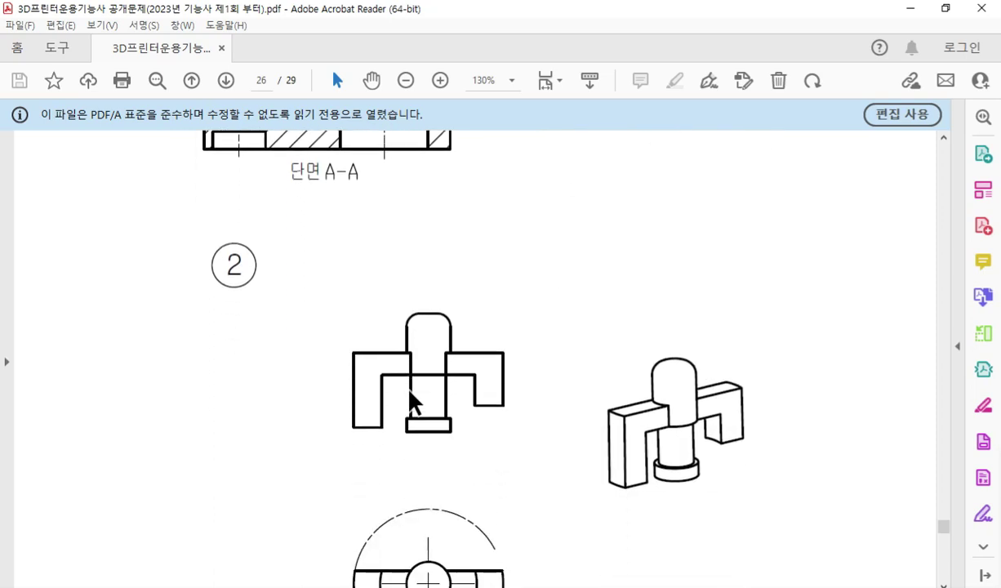
key("F12")
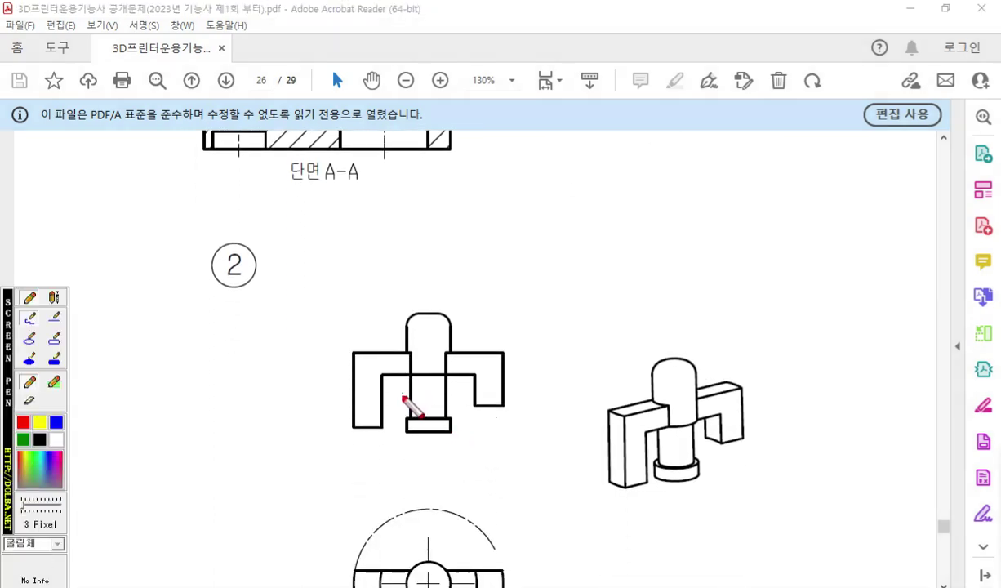
mouse_move(402, 397)
left_mouse_down()
mouse_move(451, 397)
mouse_move(406, 393)
mouse_move(404, 404)
mouse_move(431, 380)
mouse_move(437, 393)
left_mouse_up()
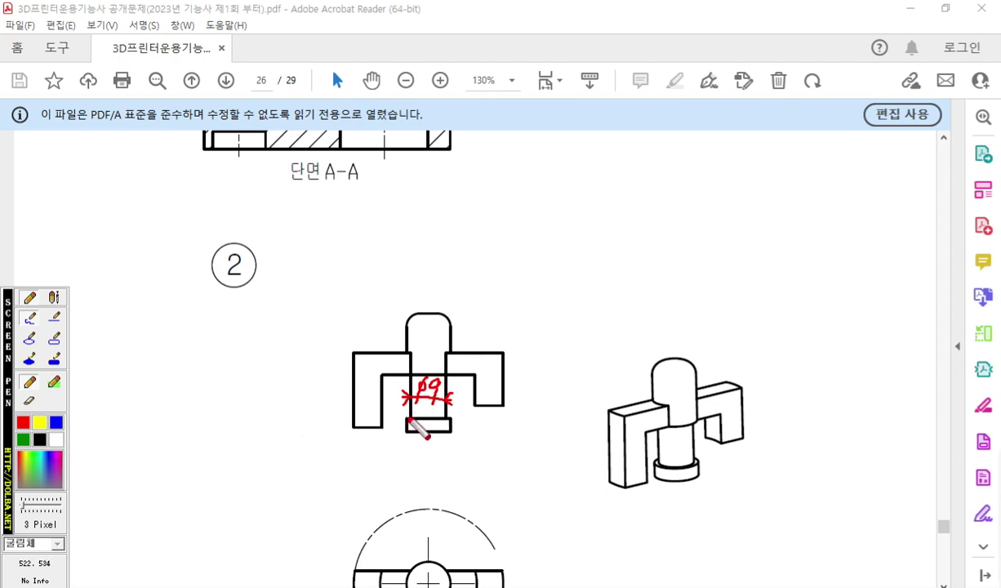
- Annotate the length of part 2's narrow shaft as 11, add a note beside its diameter, and clear the pen marks
left_click_drag(410, 420, 393, 419)
mouse_move(412, 375)
left_mouse_down()
mouse_move(391, 375)
mouse_move(394, 415)
mouse_move(392, 375)
mouse_move(398, 382)
left_mouse_up()
left_click_drag(369, 388, 371, 404)
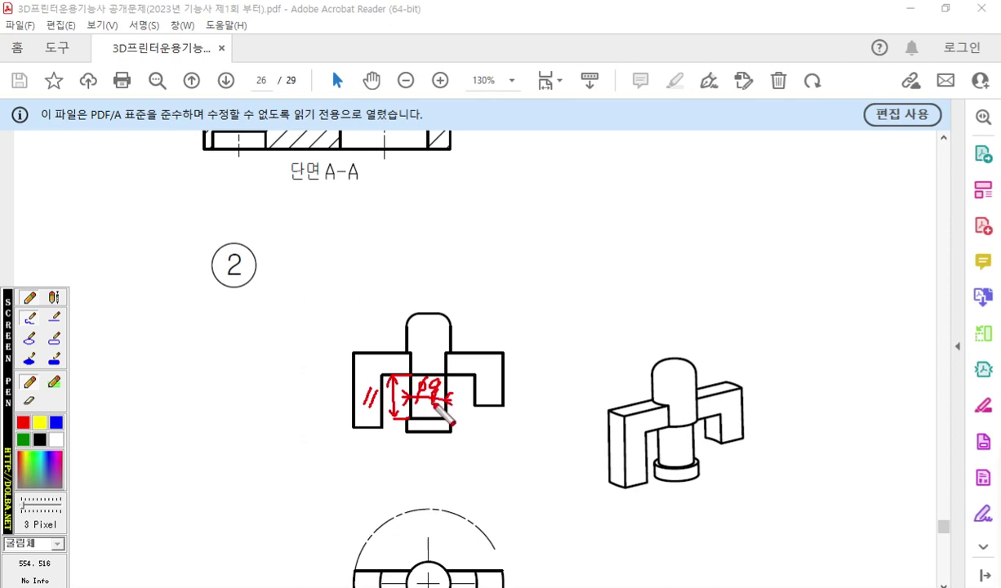
left_click_drag(434, 404, 442, 401)
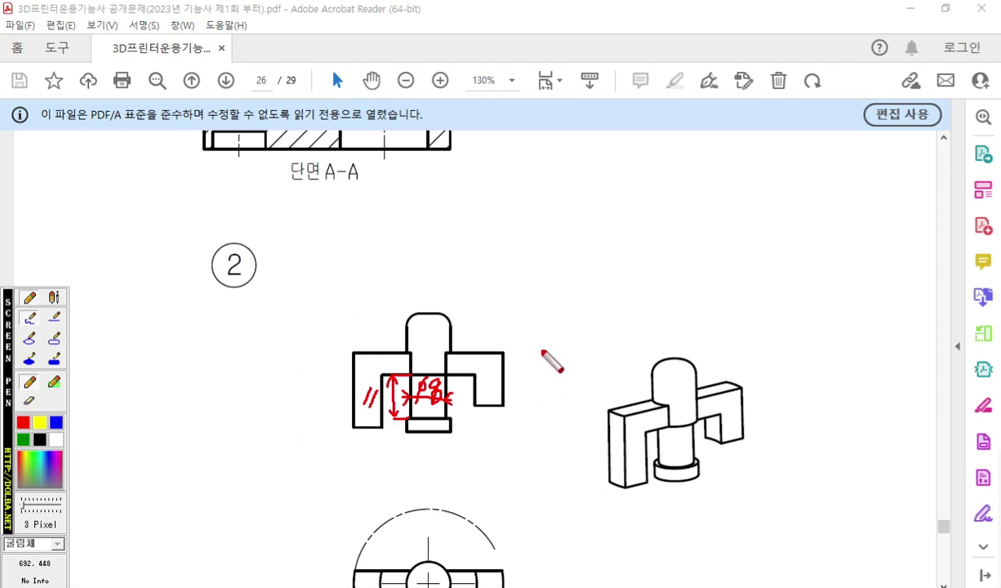
key("Escape")
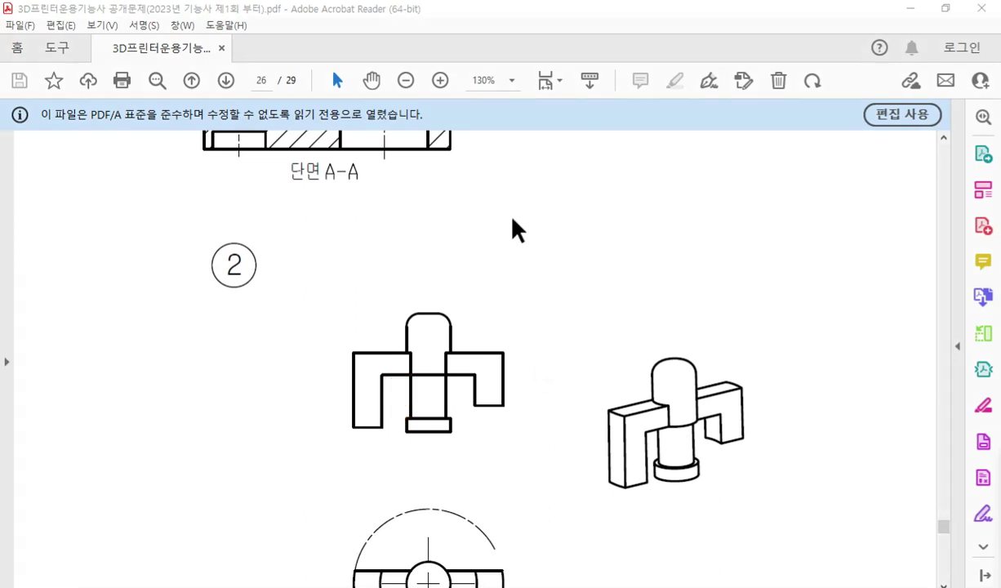
- Return to part 1 and shrink the drawing window beside Fusion 360 with the top view and section A-A fully visible
scroll(509, 304, "up", 5)
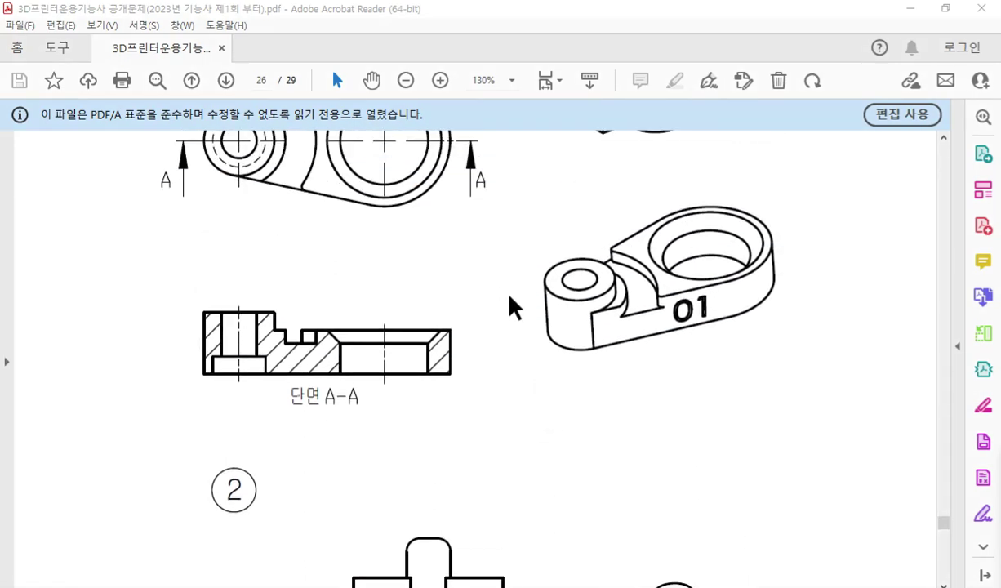
scroll(509, 304, "up", 3)
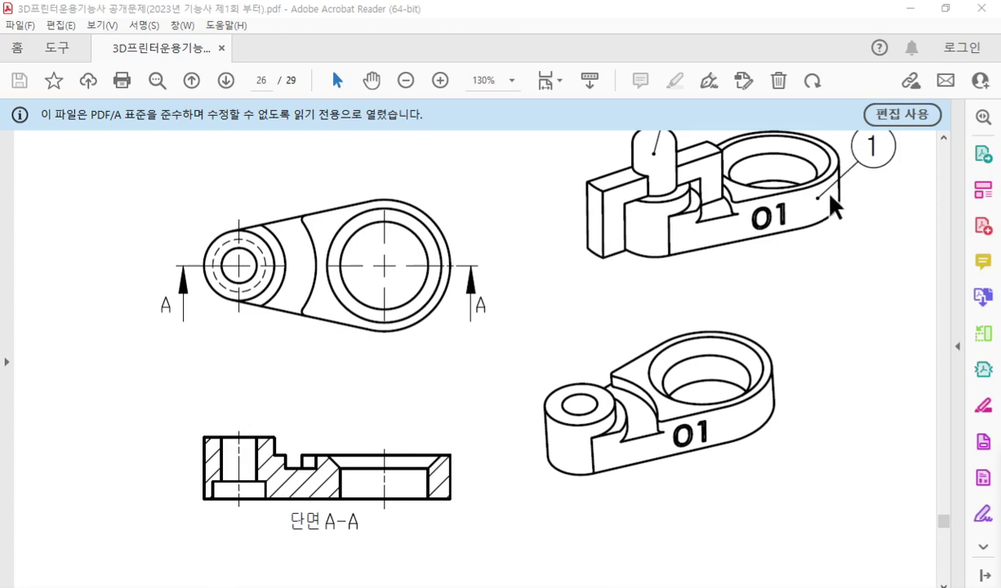
left_click(944, 8)
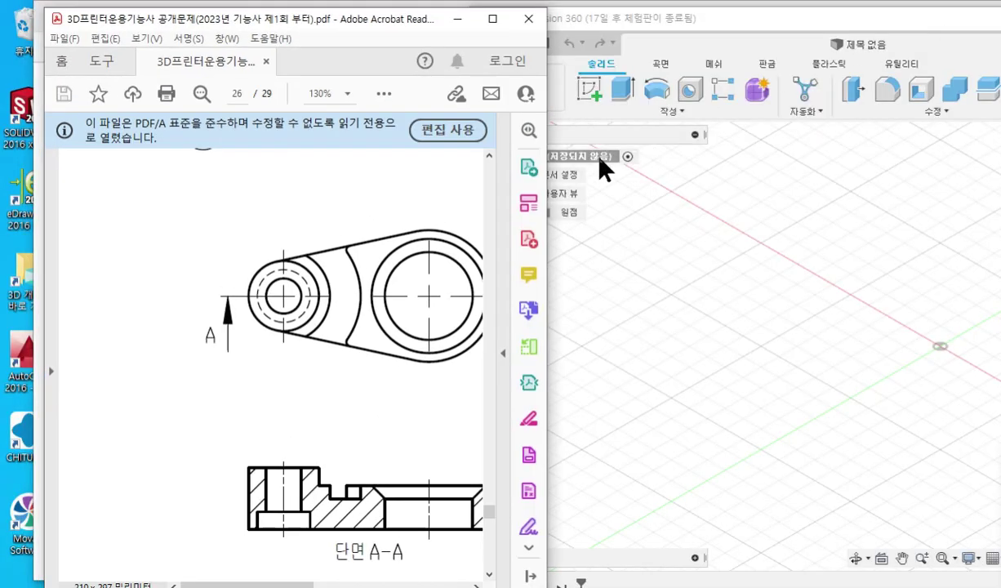
left_click_drag(279, 584, 307, 584)
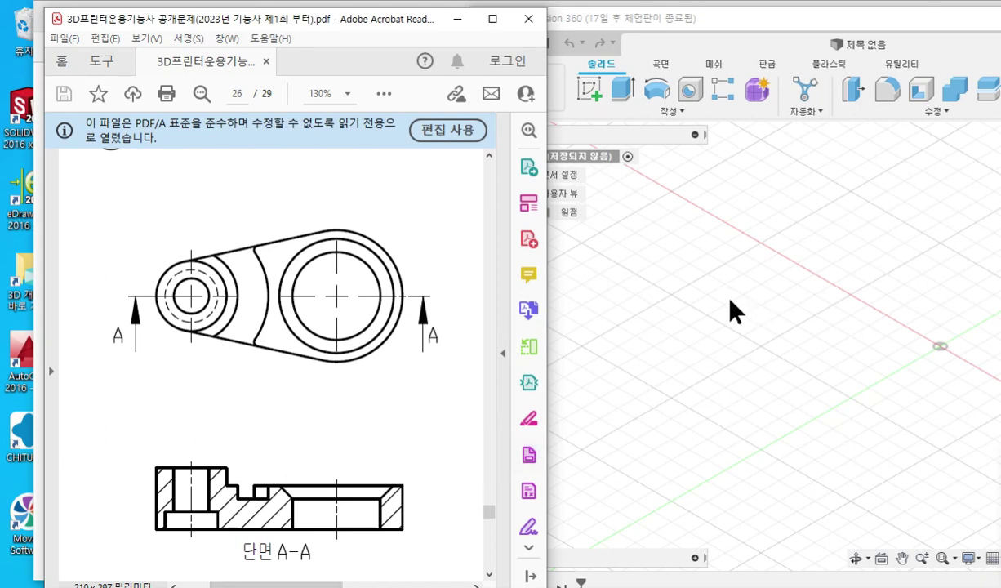
- Switch to Fusion 360, expand the origin folder, and select the XY plane
left_click(615, 286)
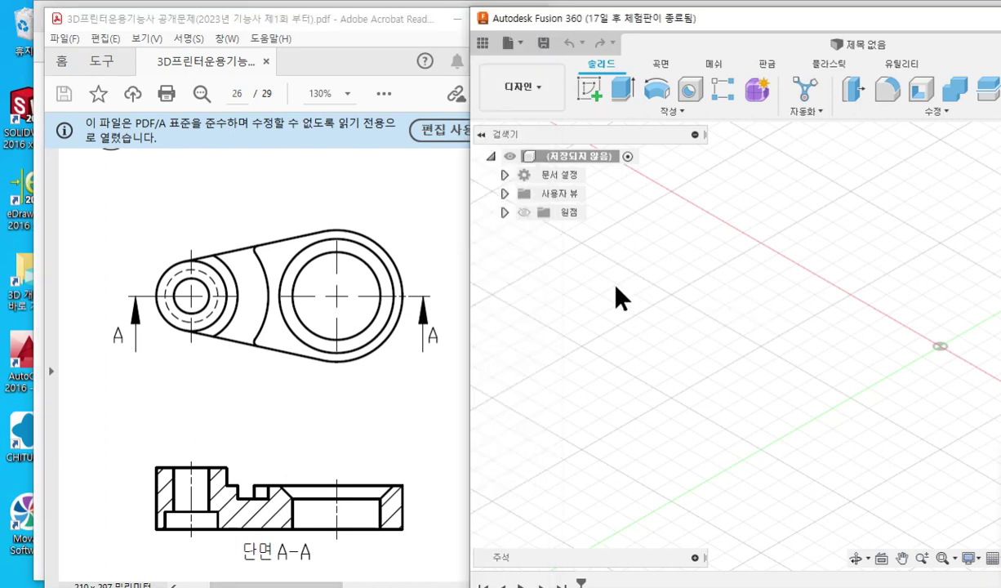
left_click(505, 212)
left_click(571, 343)
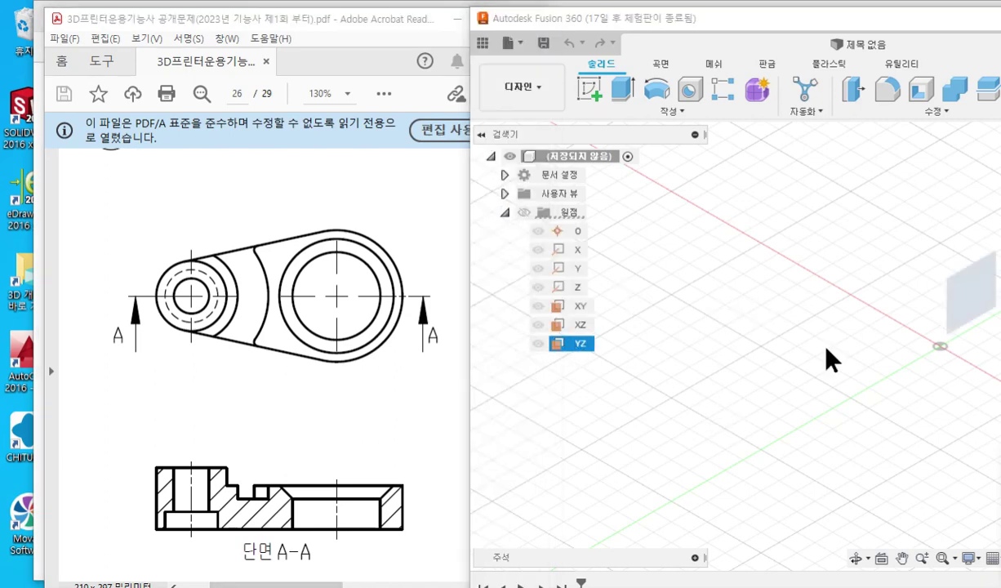
middle_click_drag(951, 371, 770, 385)
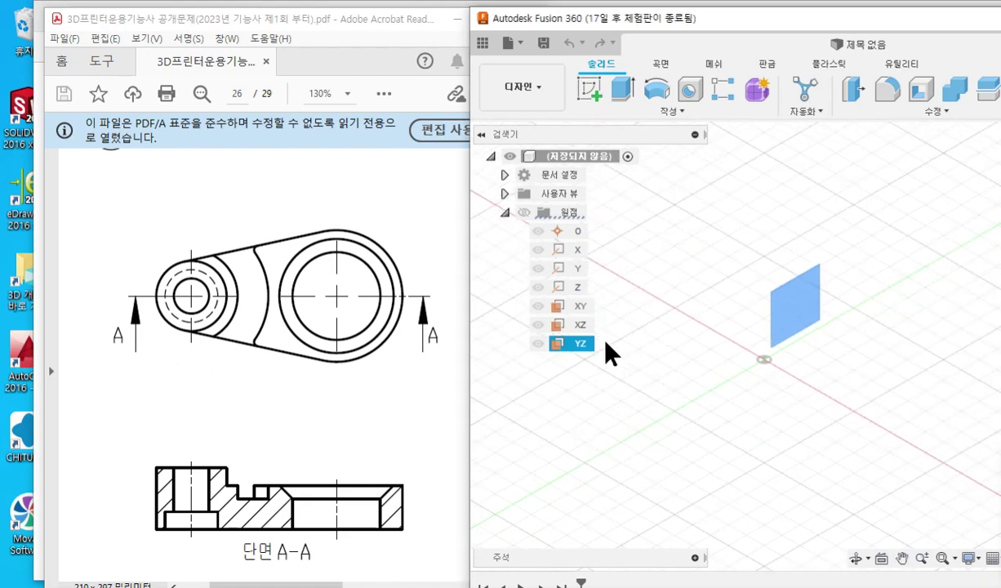
left_click(576, 308)
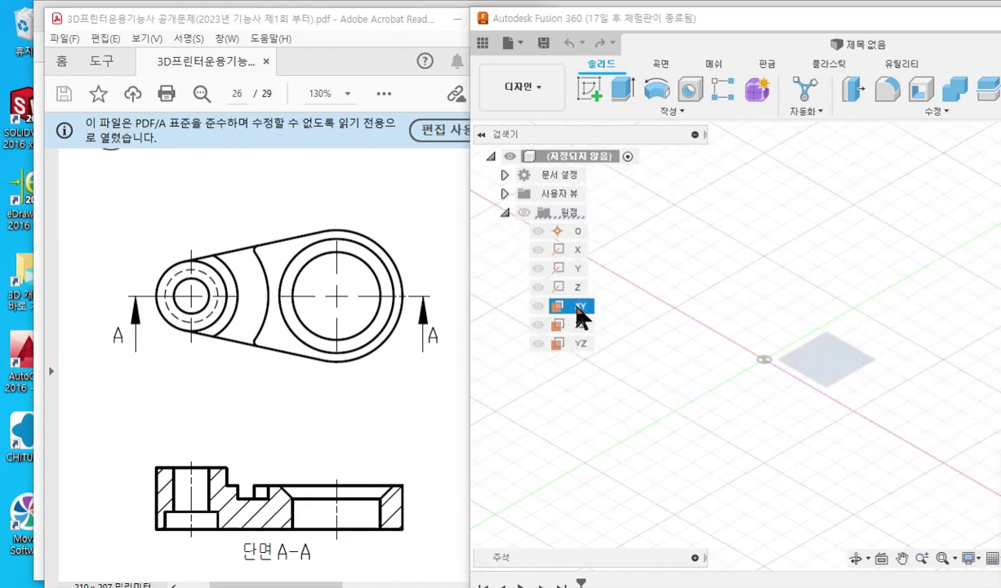
- Annotate part 1 in red by labelling the top view, marking the small hole's centre, tracing the outline, and drawing an upward arrow beside section A-A
key("F9")
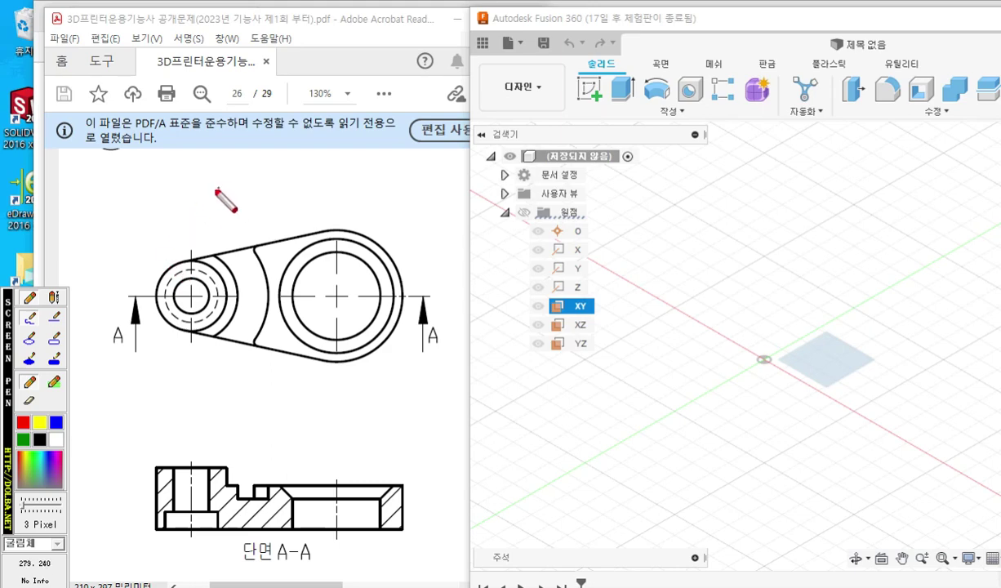
mouse_move(220, 202)
left_mouse_down()
mouse_move(250, 215)
mouse_move(248, 232)
left_mouse_up()
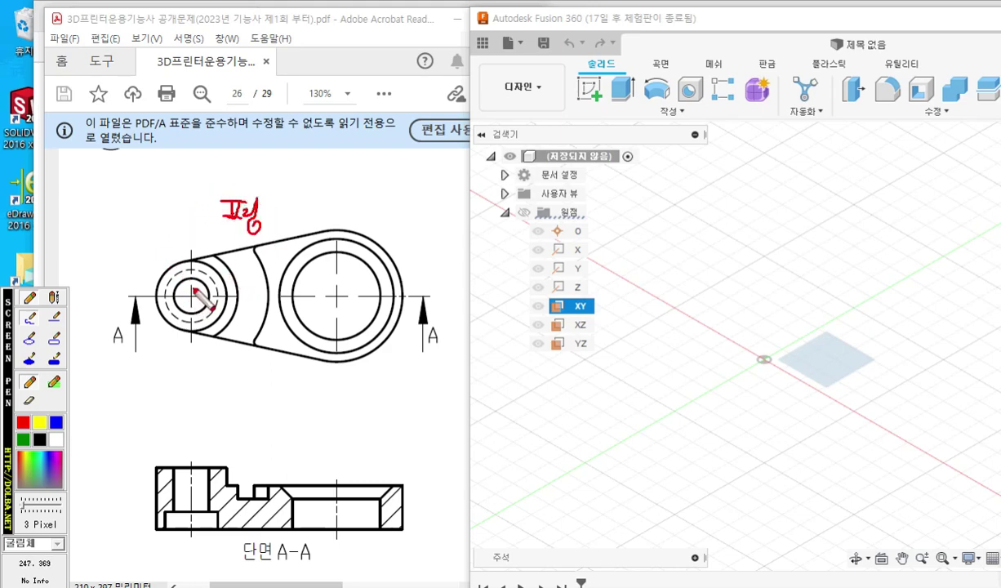
left_click_drag(197, 288, 194, 300)
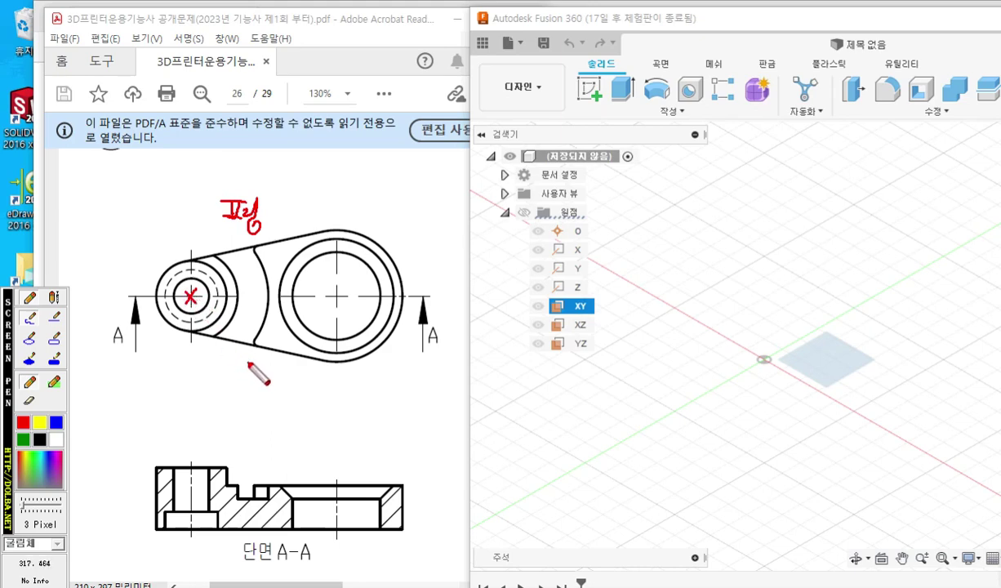
mouse_move(209, 250)
left_mouse_down()
mouse_move(160, 263)
mouse_move(173, 324)
mouse_move(282, 353)
mouse_move(387, 348)
mouse_move(400, 263)
mouse_move(304, 235)
mouse_move(211, 249)
left_mouse_up()
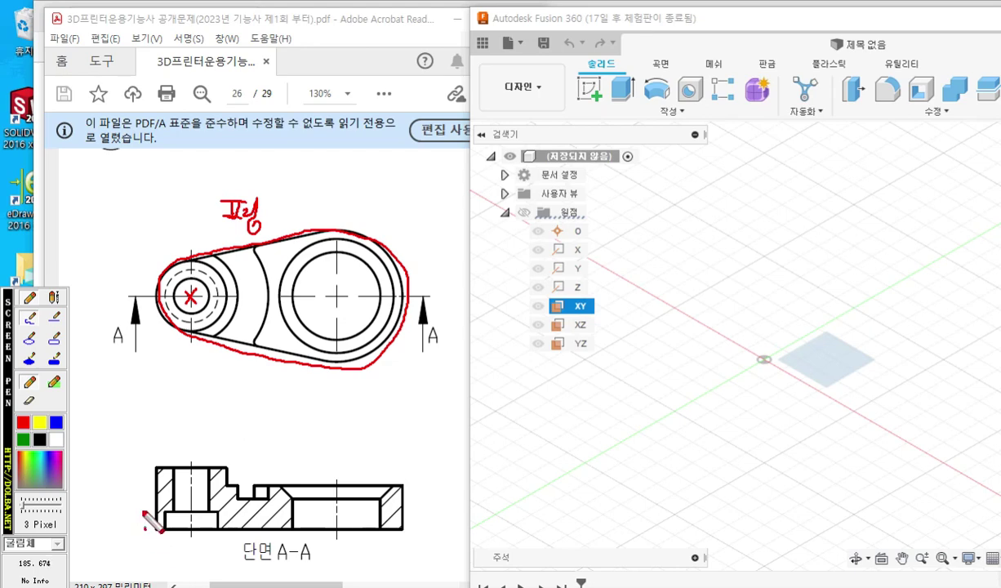
mouse_move(145, 529)
left_mouse_down()
mouse_move(136, 459)
mouse_move(124, 475)
left_mouse_up()
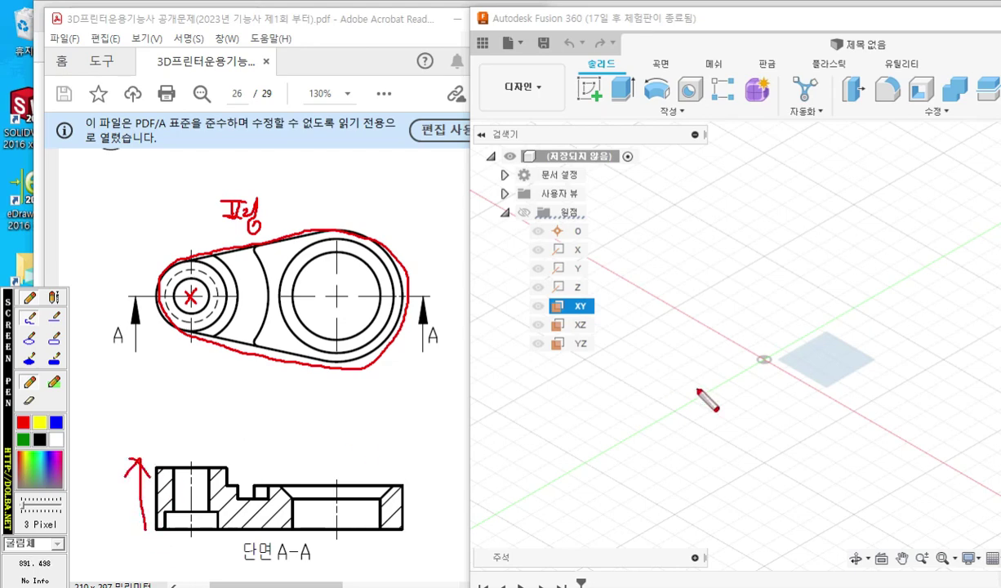
- Annotate the canvas in red with "XY", a cross at the origin, part 1's outline and an upward arrow, and clear the pen marks
mouse_move(609, 293)
left_mouse_down()
mouse_move(629, 317)
mouse_move(611, 318)
mouse_move(650, 309)
mouse_move(650, 332)
left_mouse_up()
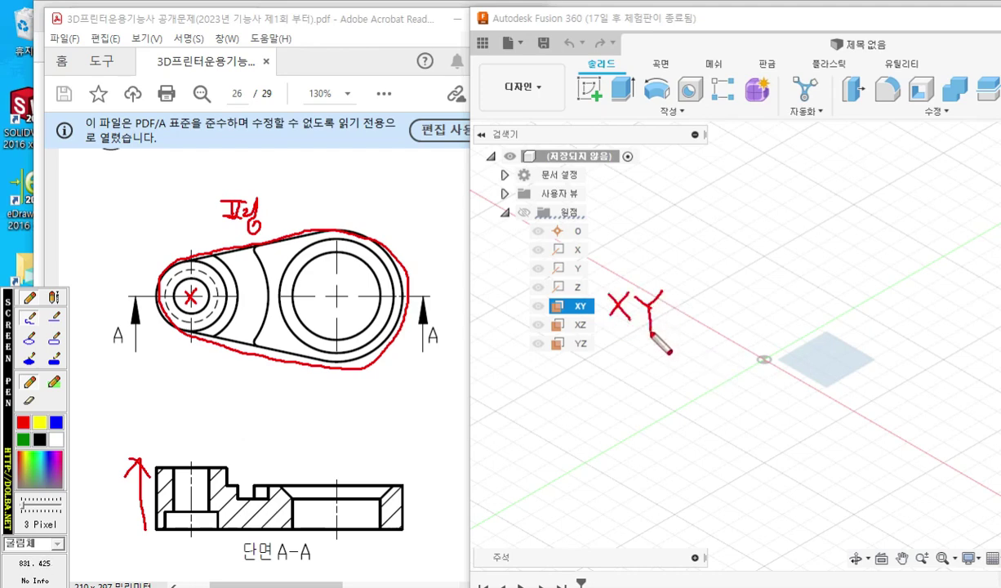
mouse_move(773, 350)
left_mouse_down()
mouse_move(763, 374)
mouse_move(780, 369)
left_mouse_up()
mouse_move(768, 323)
left_mouse_down()
mouse_move(742, 406)
mouse_move(893, 334)
mouse_move(915, 273)
mouse_move(755, 264)
mouse_move(732, 330)
left_mouse_up()
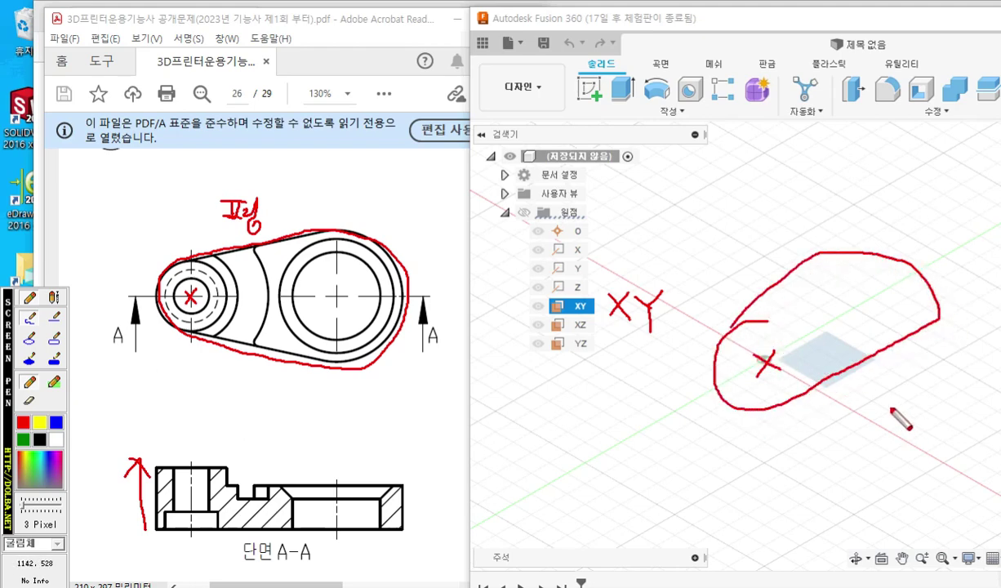
mouse_move(840, 314)
left_mouse_down()
mouse_move(841, 234)
mouse_move(827, 244)
mouse_move(856, 244)
left_mouse_up()
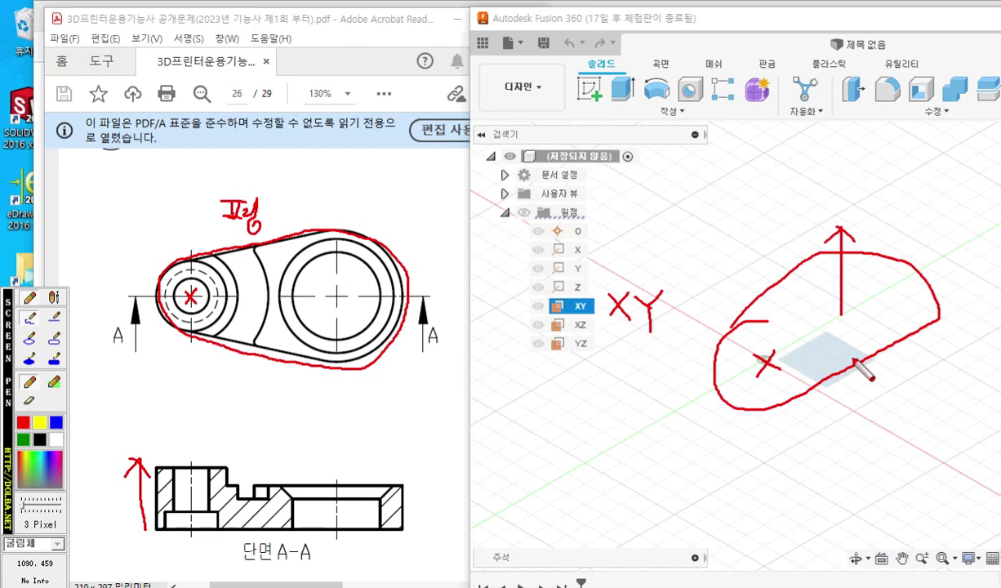
key("Escape")
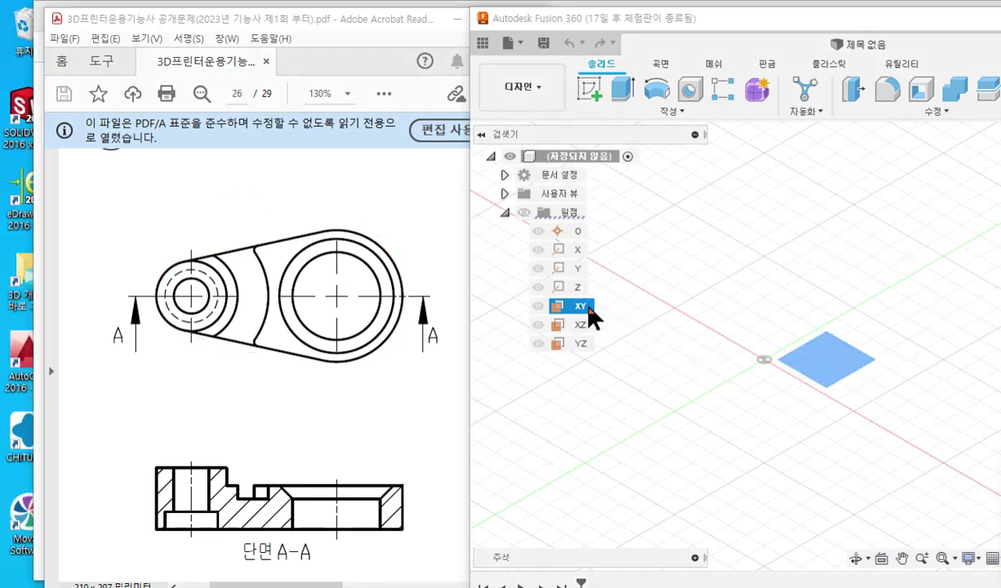
- Create a new sketch on the XY plane
right_click(591, 317)
left_click(604, 322)
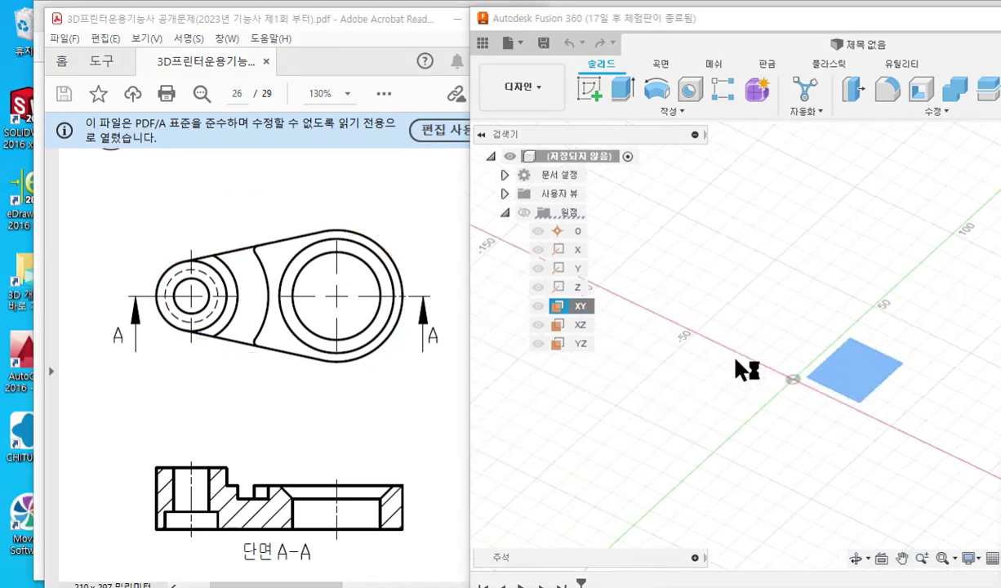
mouse_move(889, 395)
middle_mouse_down()
mouse_move(691, 388)
mouse_move(693, 375)
middle_mouse_up()
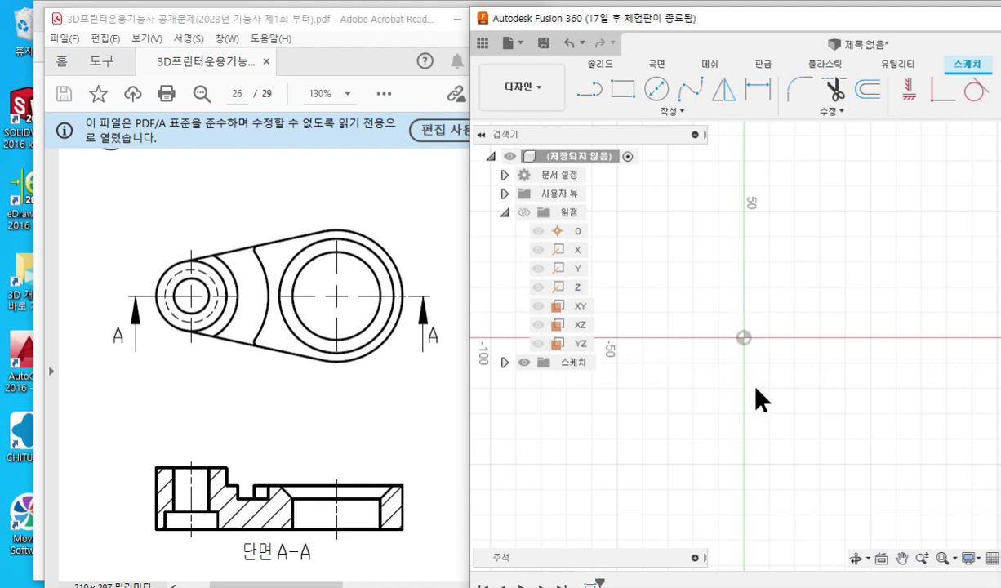
- Mark in red a line along the Y axis from the origin with part 1's outline around it, and clear the pen marks
middle_click_drag(751, 402, 688, 351, "shift")
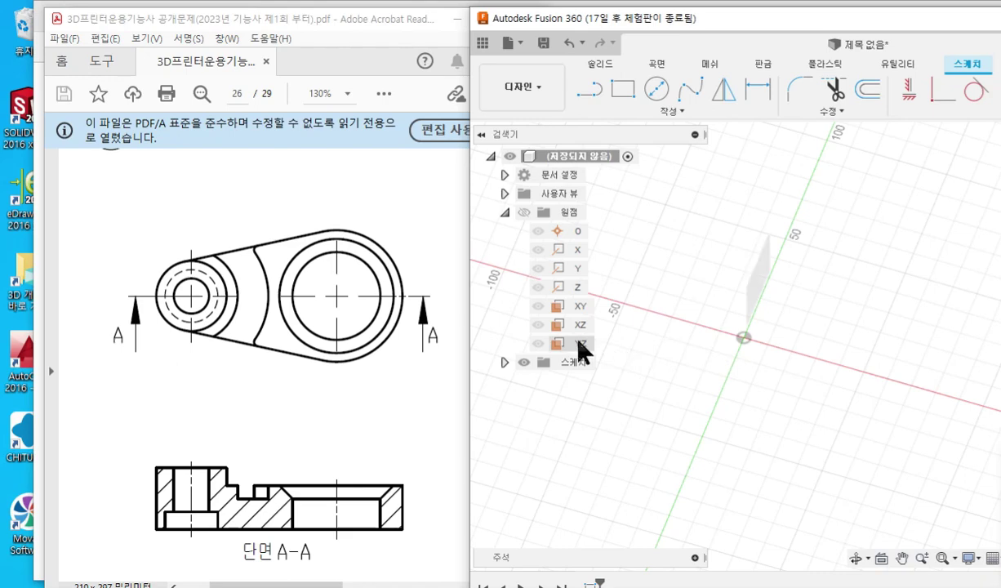
key("F12")
left_click_drag(741, 336, 797, 227)
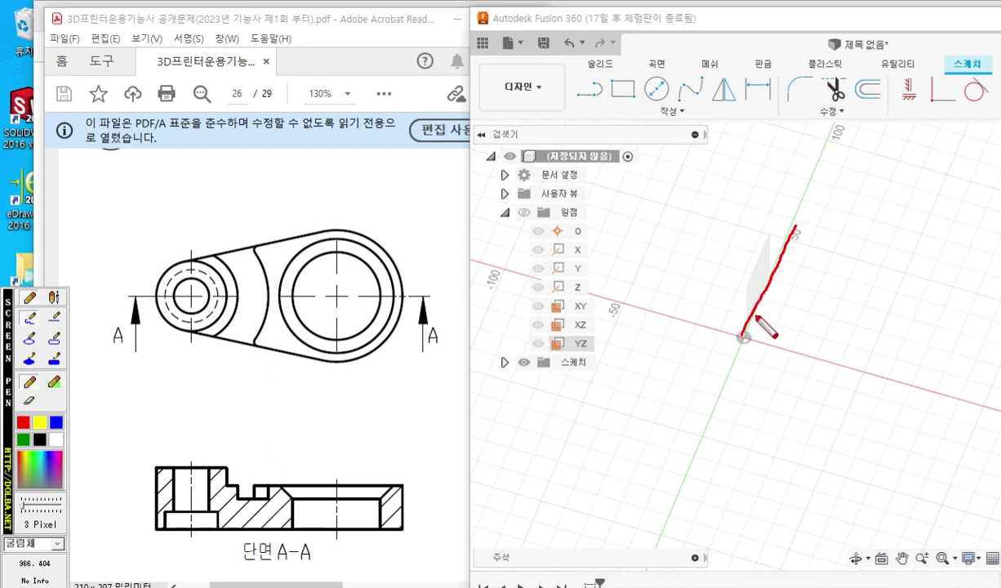
mouse_move(718, 307)
left_mouse_down()
mouse_move(764, 377)
mouse_move(865, 251)
mouse_move(707, 192)
mouse_move(695, 320)
left_mouse_up()
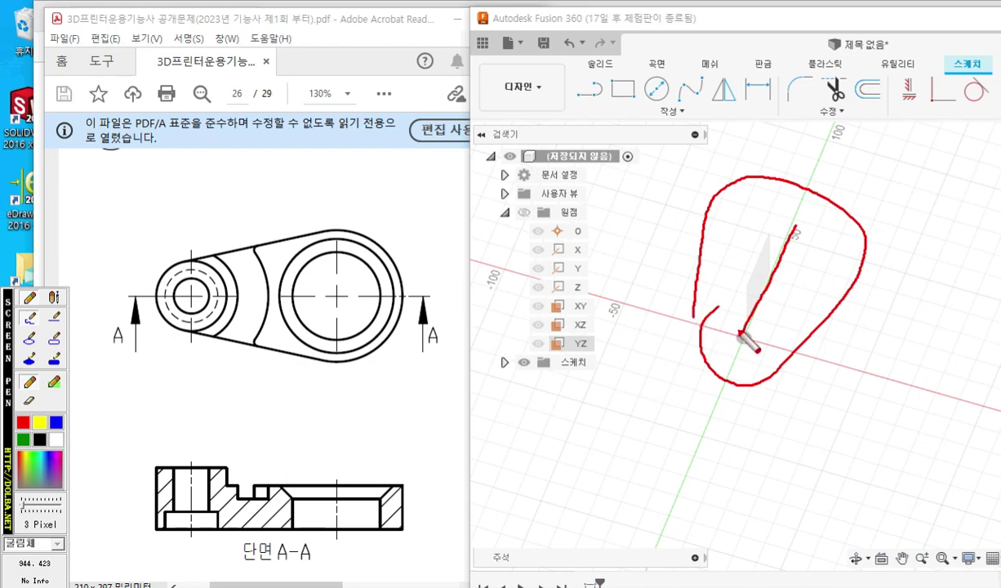
key("Escape")
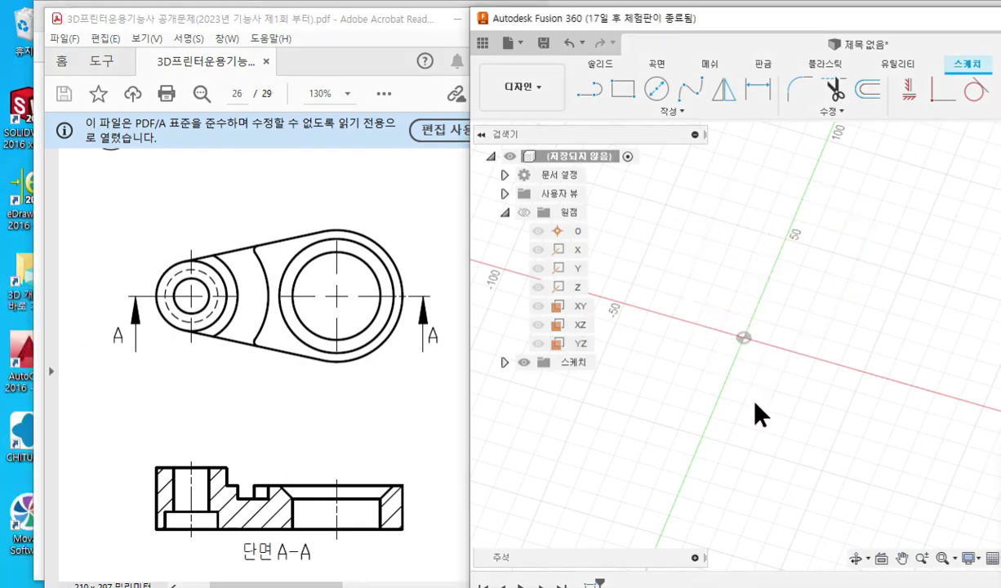
- Expand the sketches folder, view the sketch face-on, and start a centre-diameter circle at the origin
left_click(504, 363)
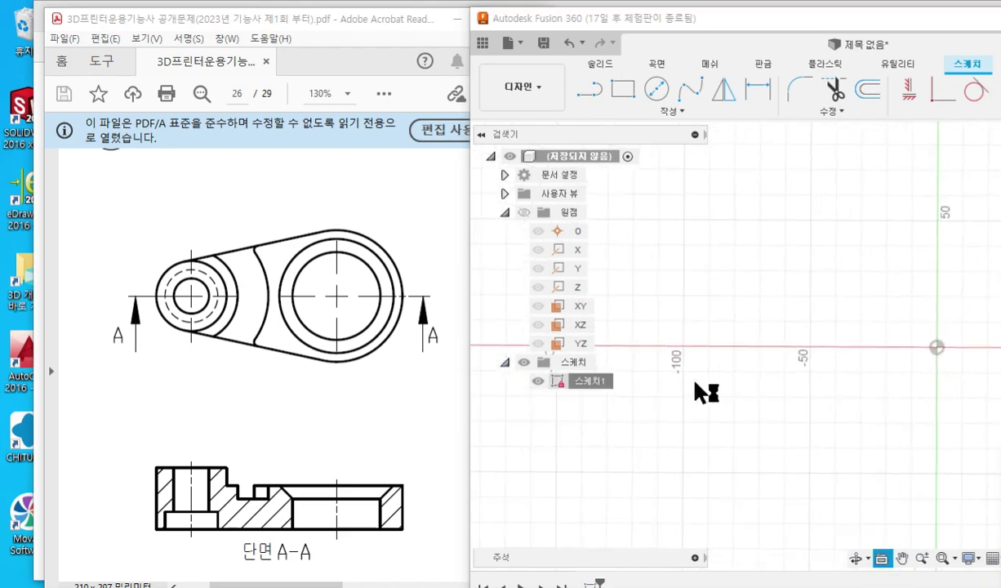
middle_click_drag(880, 371, 719, 388)
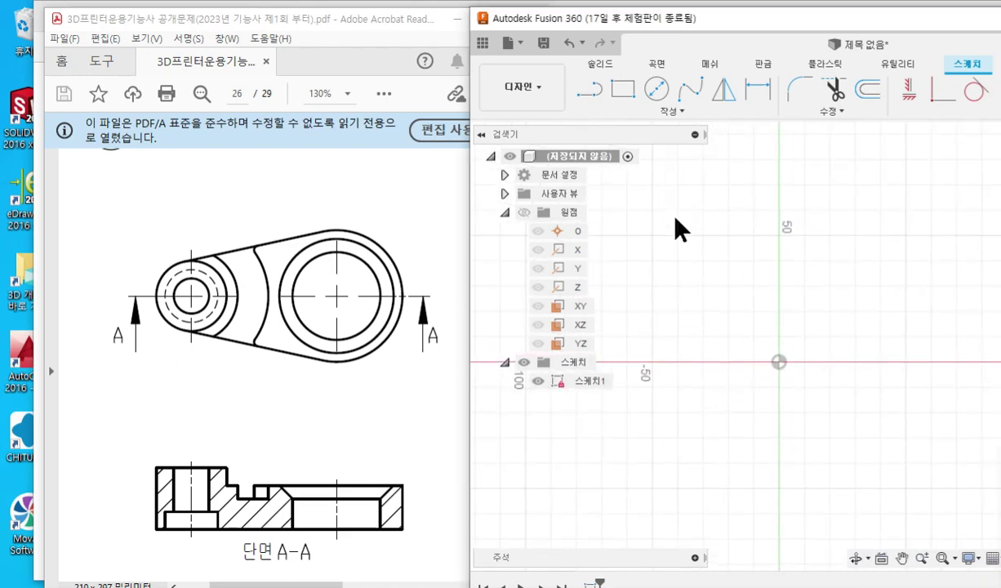
left_click(656, 88)
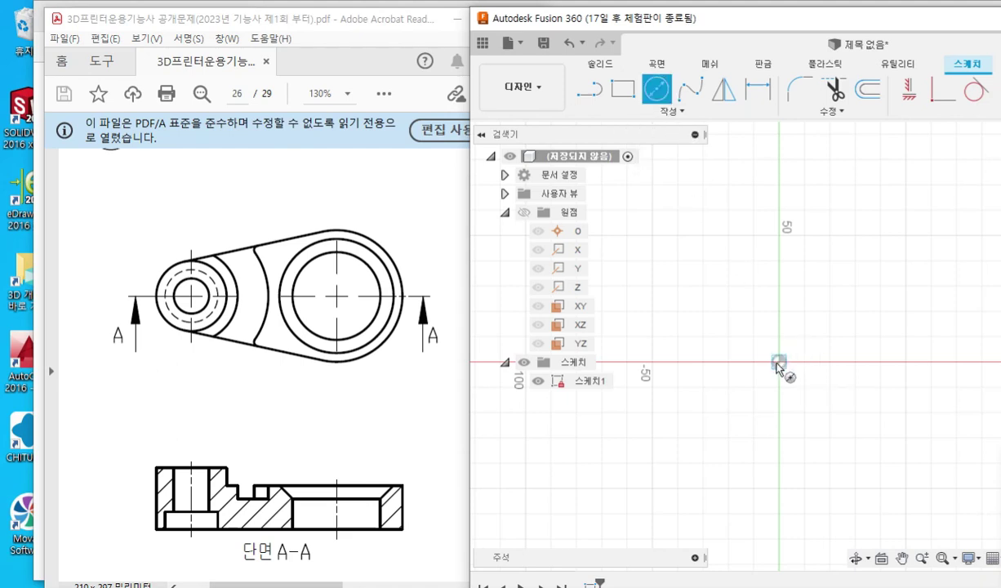
left_click(778, 363)
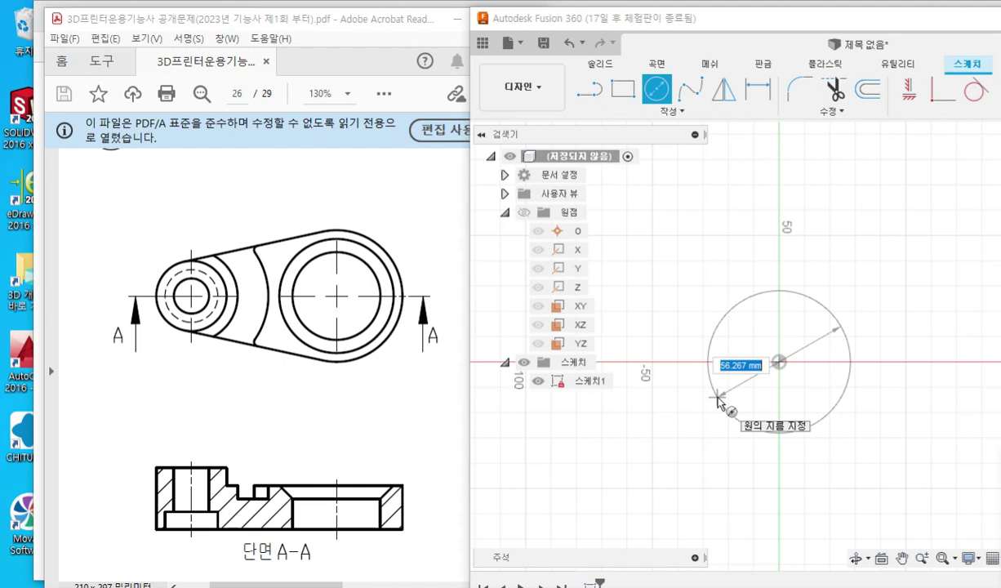
- Mark in red how the small boss's outer circle projects onto section A-A, note 16 at the sketch circle, and clear the pen marks
key("F12")
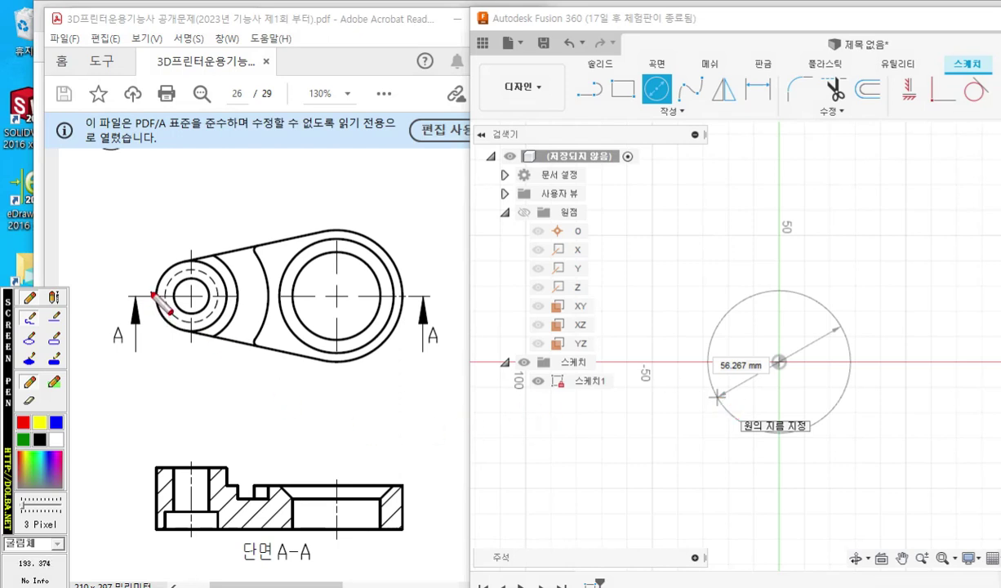
left_click_drag(157, 295, 163, 484)
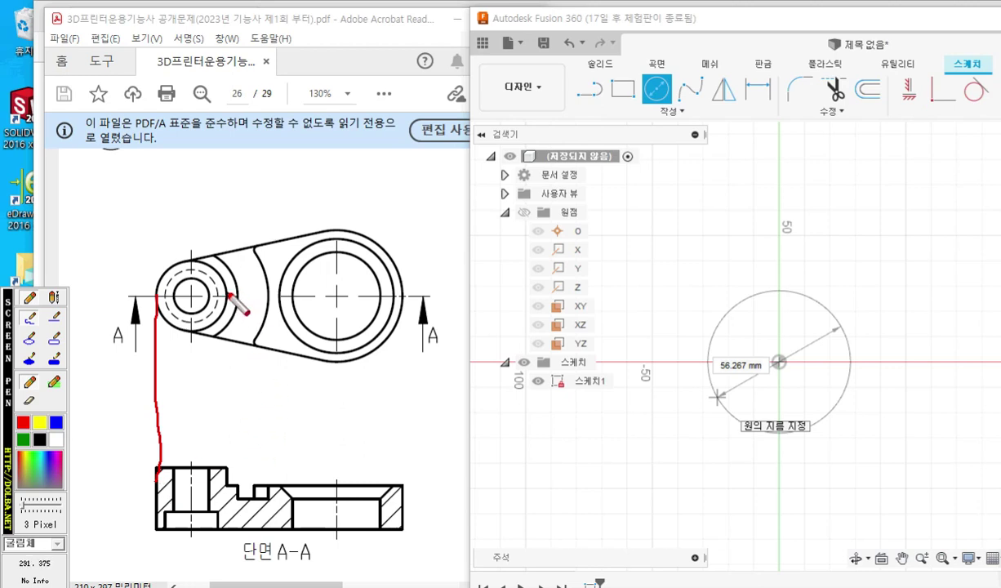
mouse_move(228, 294)
left_mouse_down()
mouse_move(222, 466)
mouse_move(217, 456)
mouse_move(223, 467)
mouse_move(236, 445)
left_mouse_up()
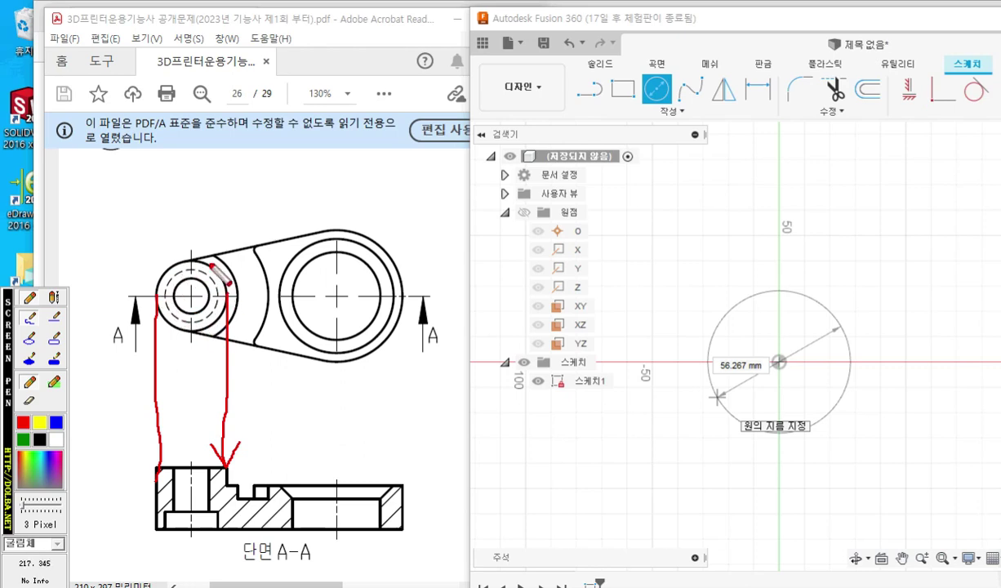
mouse_move(155, 474)
left_mouse_down()
mouse_move(240, 493)
mouse_move(226, 475)
mouse_move(168, 484)
left_mouse_up()
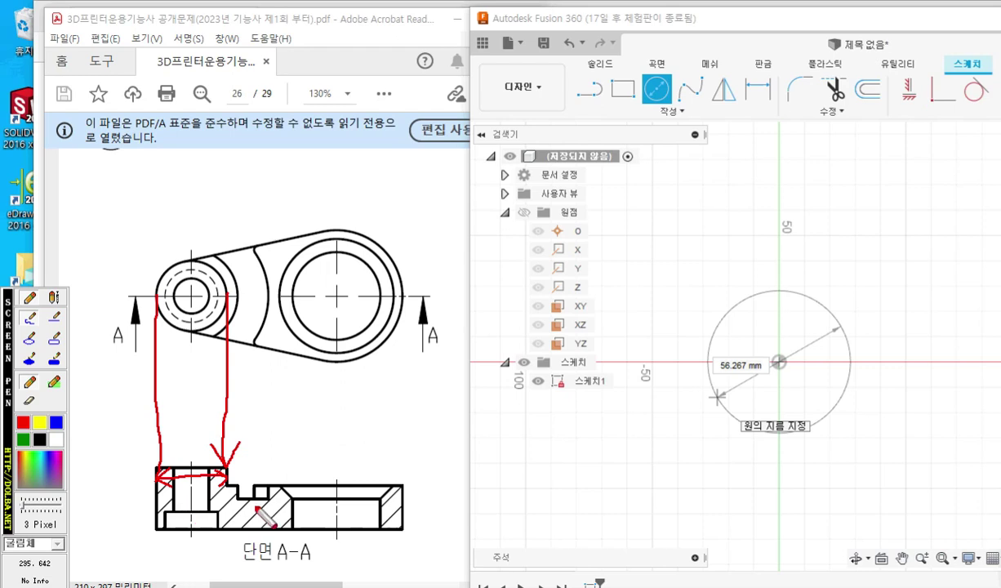
mouse_move(737, 340)
left_mouse_down()
mouse_move(731, 364)
mouse_move(744, 352)
left_mouse_up()
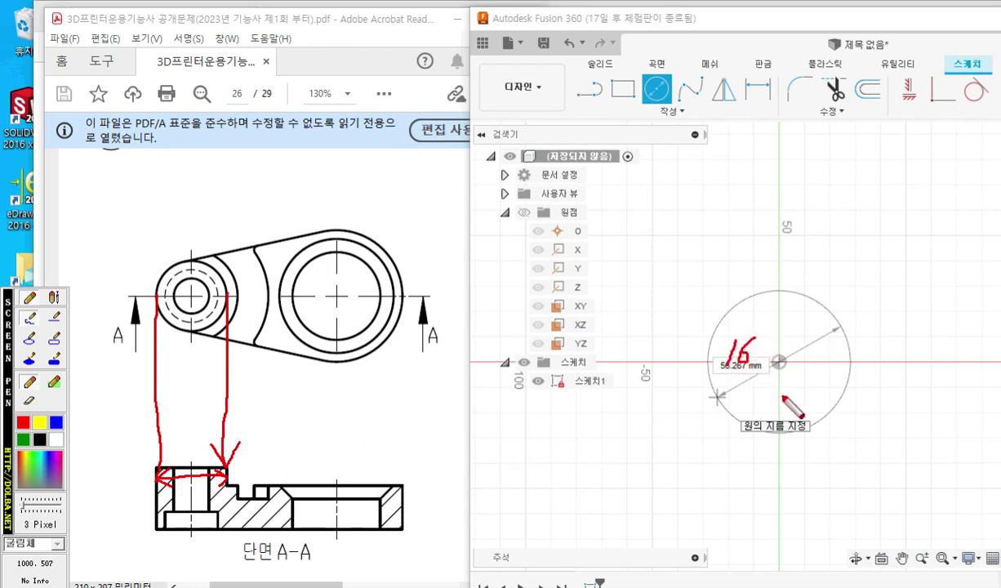
key("Escape")
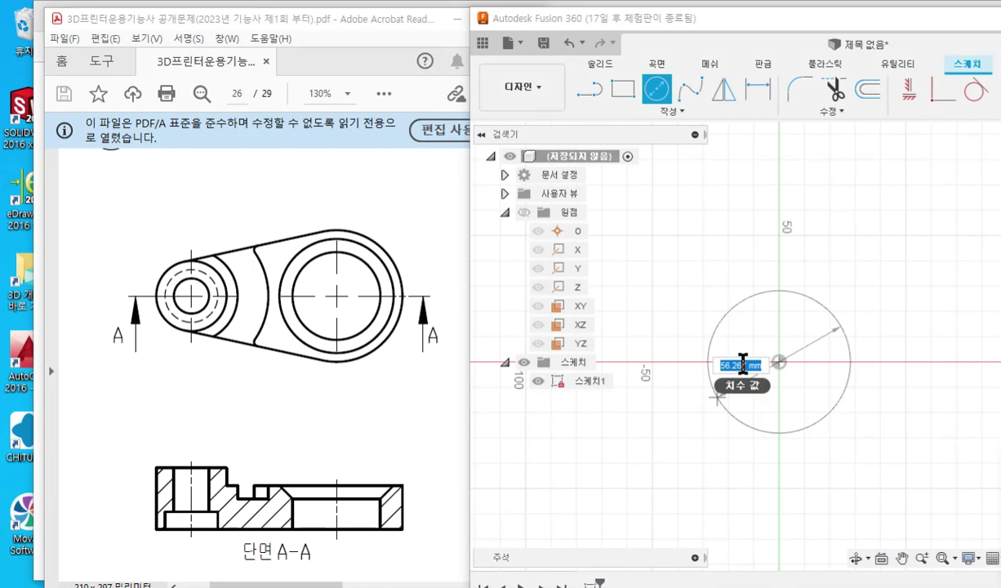
- Set the diameter of the circle at the origin to 16 mm
type("16")
key("Return")
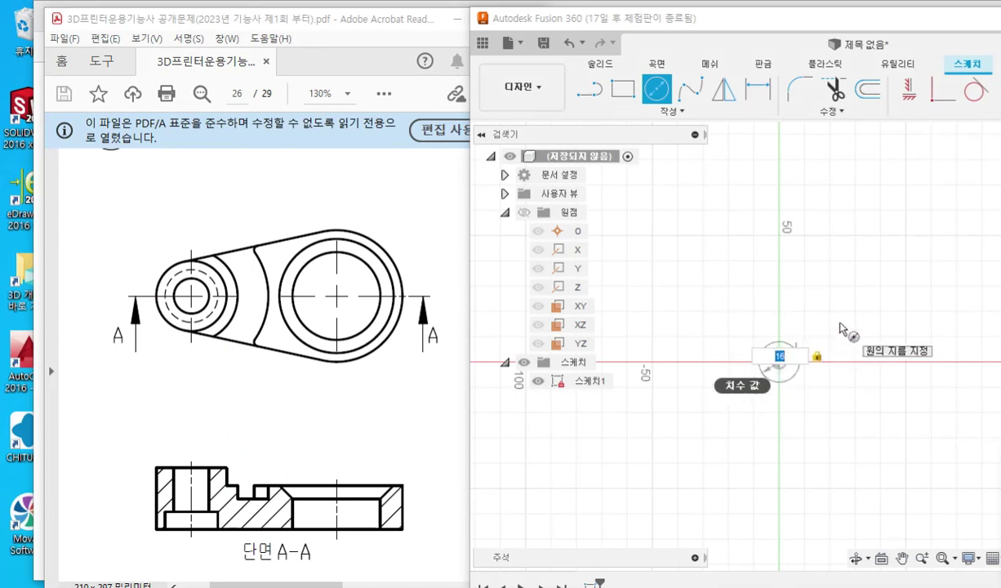
scroll(793, 333, "up", 3)
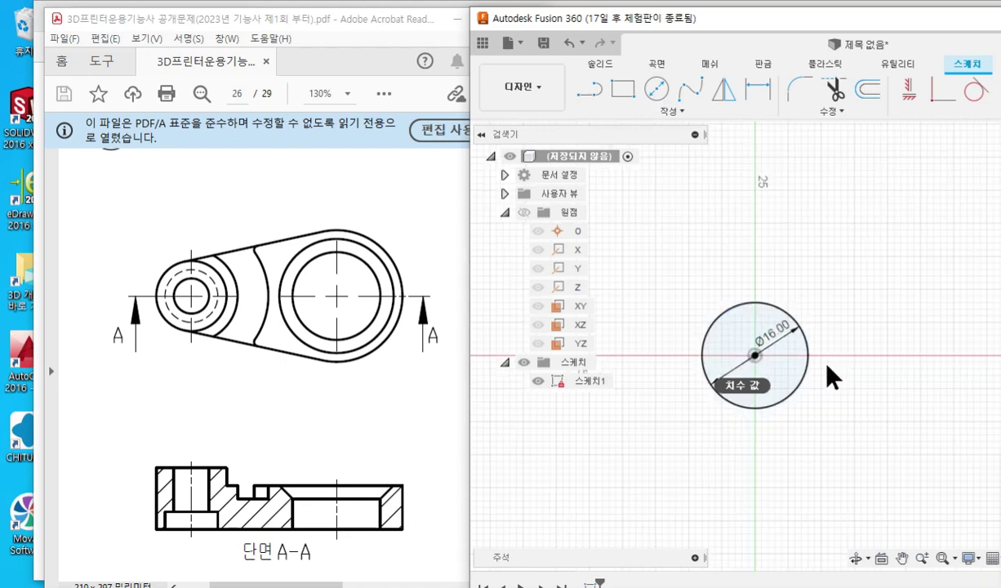
- Sketch a second circle about 22 mm in diameter, centred above the origin near the Y axis, and finish the circle command
mouse_move(826, 376)
middle_mouse_down()
mouse_move(833, 342)
mouse_move(851, 428)
mouse_move(864, 435)
middle_mouse_up()
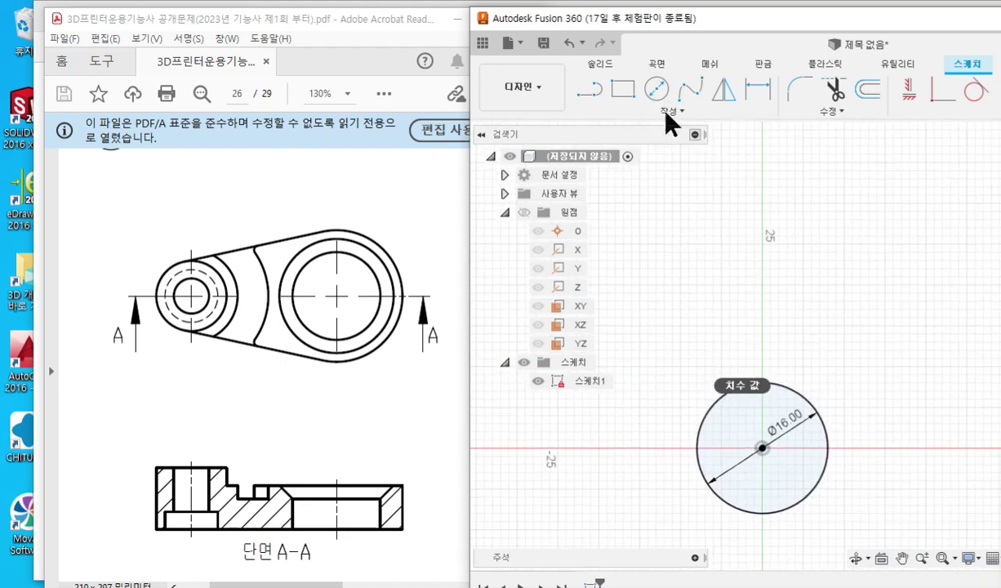
left_click(656, 89)
left_click(762, 200)
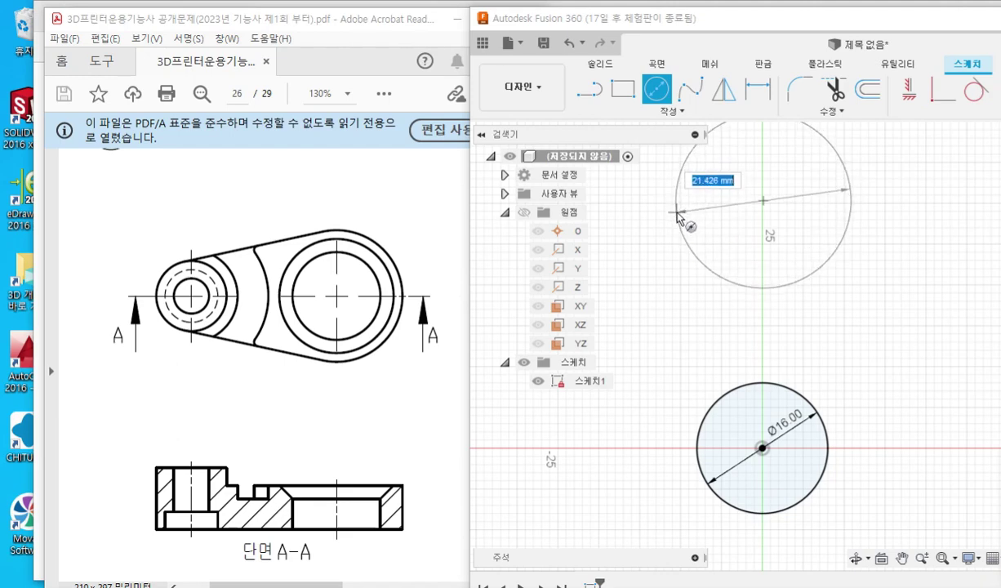
left_click(673, 214)
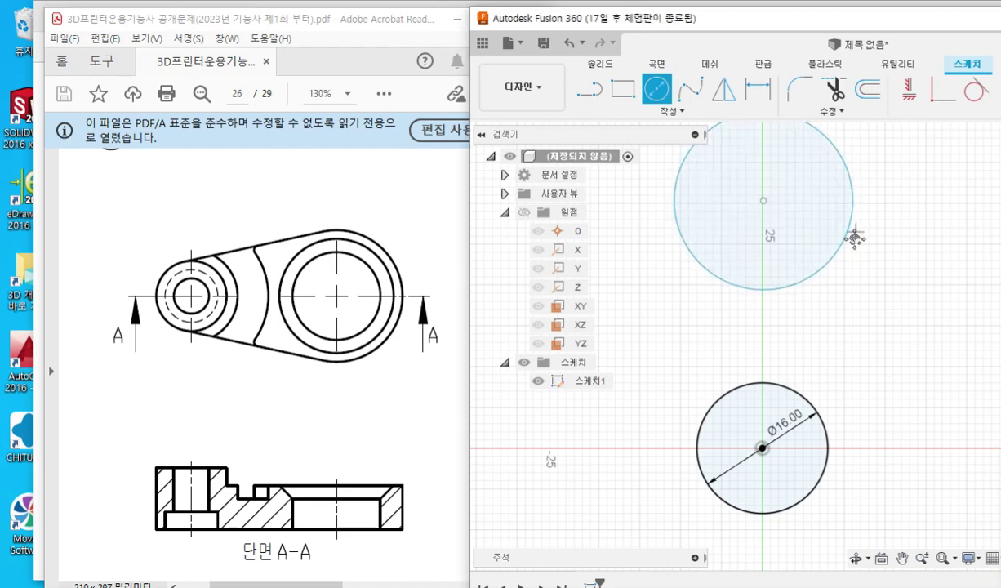
mouse_move(854, 237)
middle_mouse_down()
mouse_move(855, 269)
mouse_move(881, 260)
middle_mouse_up()
right_click(906, 222)
left_click(938, 222)
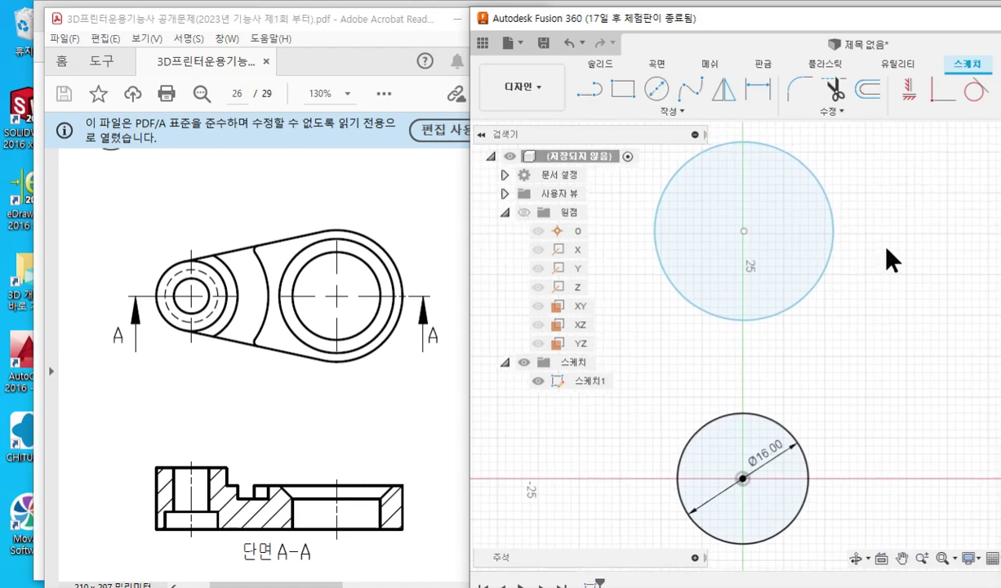
- Mark both circle centres, the Horizontal/Vertical constraint, and the top view's centreline with a rotation arrow in red, and clear the pen marks
key("F12")
mouse_move(755, 224)
left_mouse_down()
mouse_move(728, 243)
mouse_move(755, 247)
left_mouse_up()
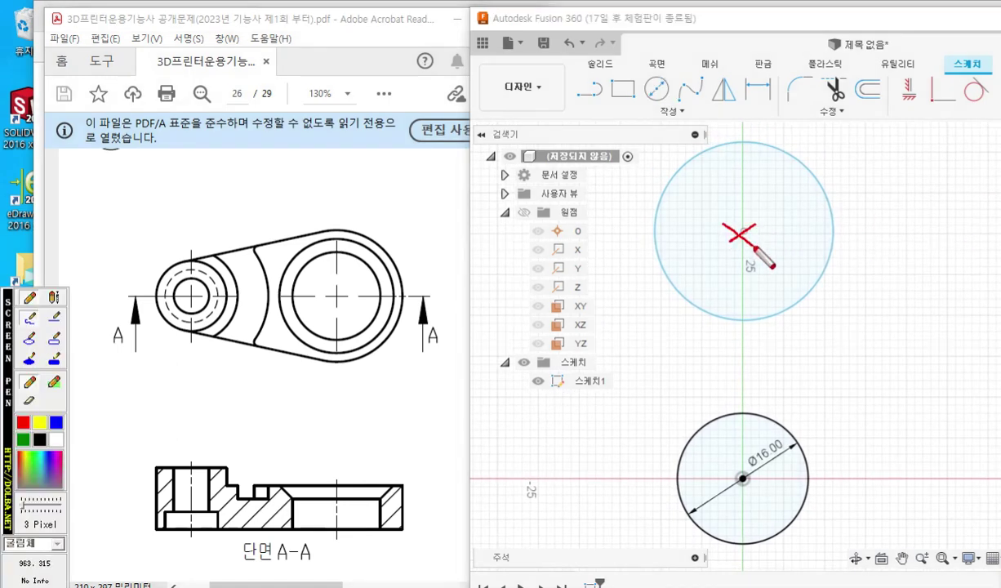
mouse_move(749, 463)
left_mouse_down()
mouse_move(734, 493)
mouse_move(758, 496)
left_mouse_up()
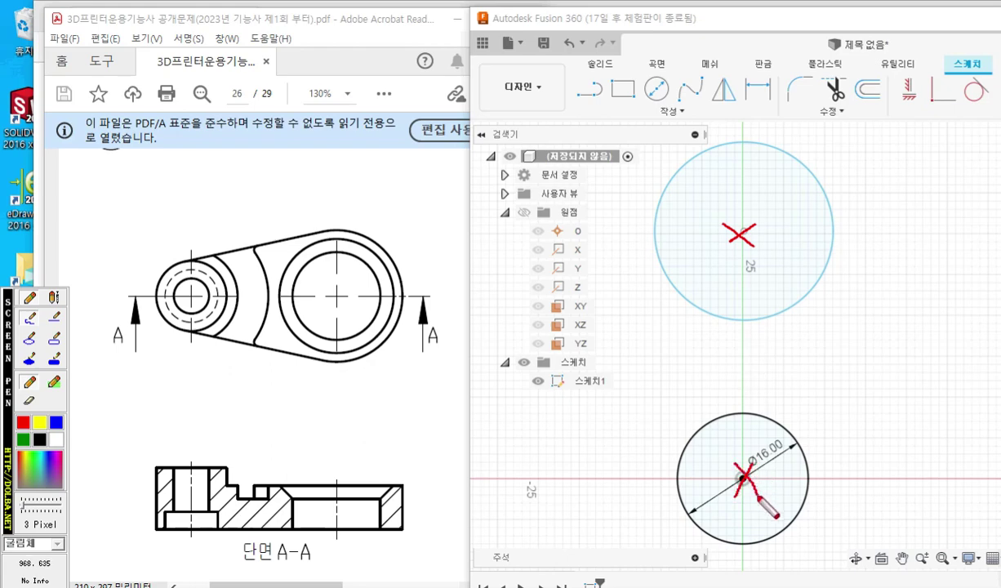
mouse_move(917, 106)
left_mouse_down()
mouse_move(897, 115)
mouse_move(908, 72)
mouse_move(915, 115)
left_mouse_up()
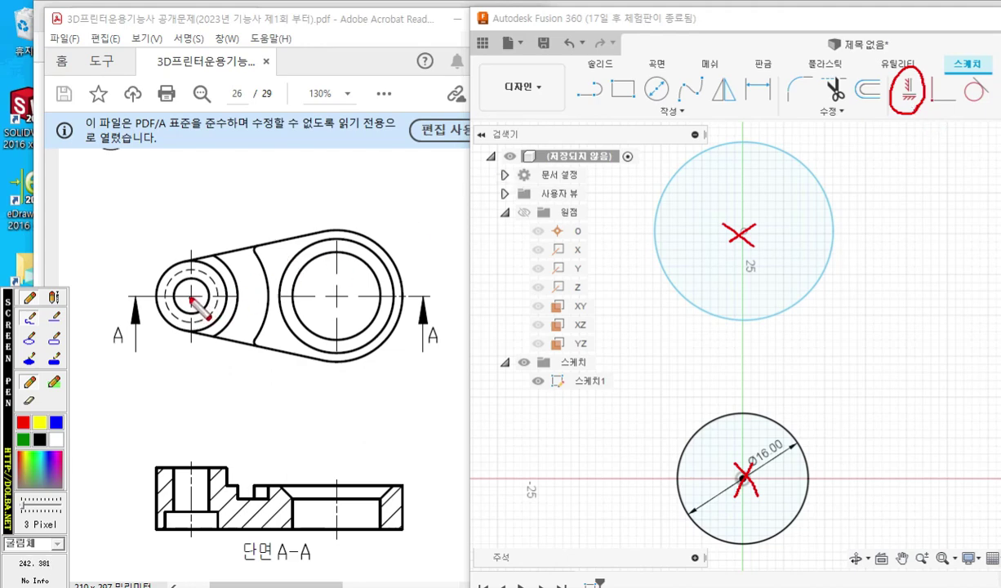
mouse_move(191, 299)
left_mouse_down()
mouse_move(336, 290)
mouse_move(249, 186)
mouse_move(215, 178)
mouse_move(234, 195)
left_mouse_up()
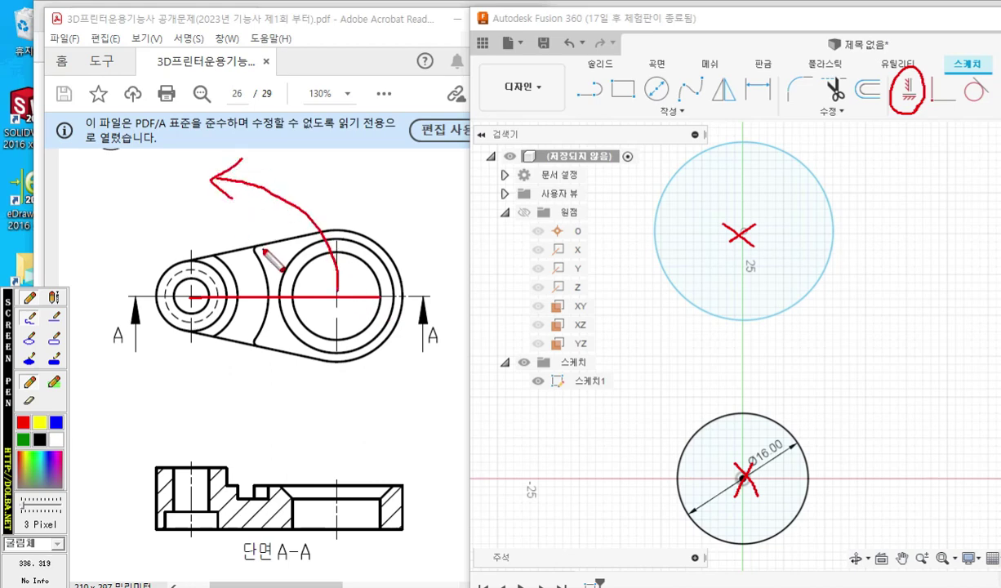
key("Escape")
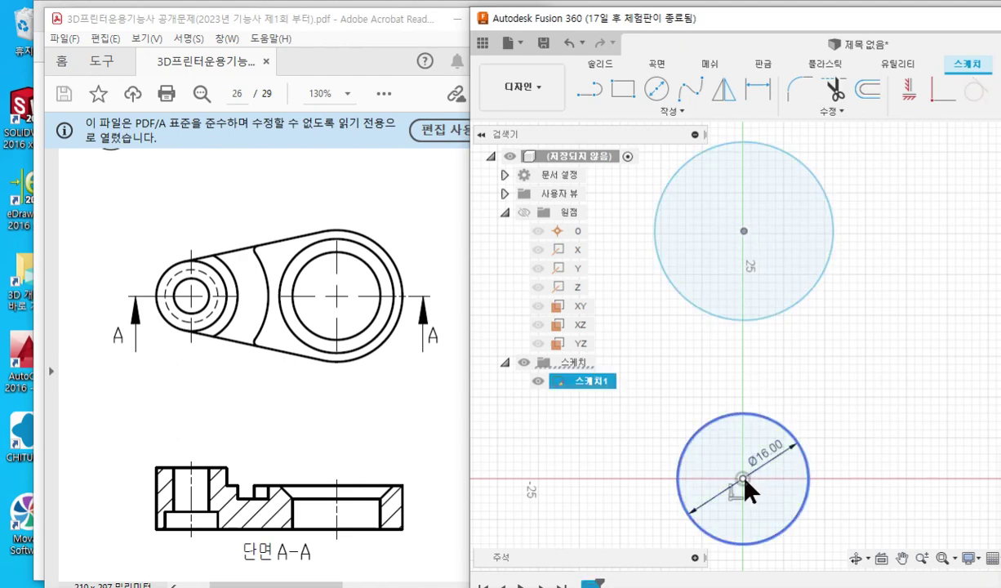
- Apply a Horizontal/Vertical constraint to align the upper circle's centre vertically with the centre of the 16 mm circle
left_click(908, 89)
scroll(873, 334, "down", 3)
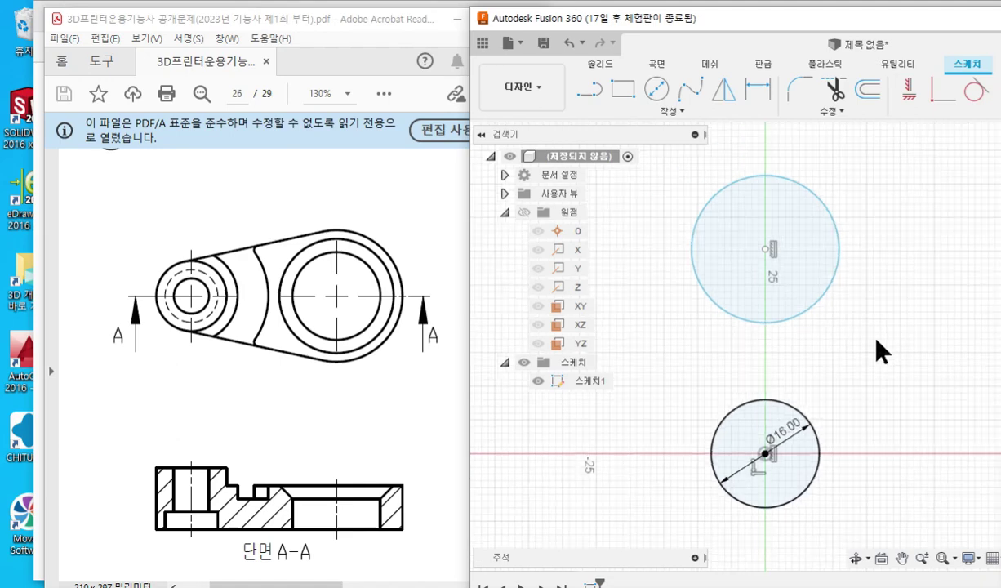
- Annotate in red an alternative circle along the X axis, the line joining both sketch circles, and an arrow to it from the underlined YZ plane
middle_click_drag(894, 352, 796, 327)
key("F12")
mouse_move(922, 322)
left_mouse_down()
mouse_move(903, 471)
mouse_move(931, 326)
left_mouse_up()
left_click_drag(683, 417, 891, 419)
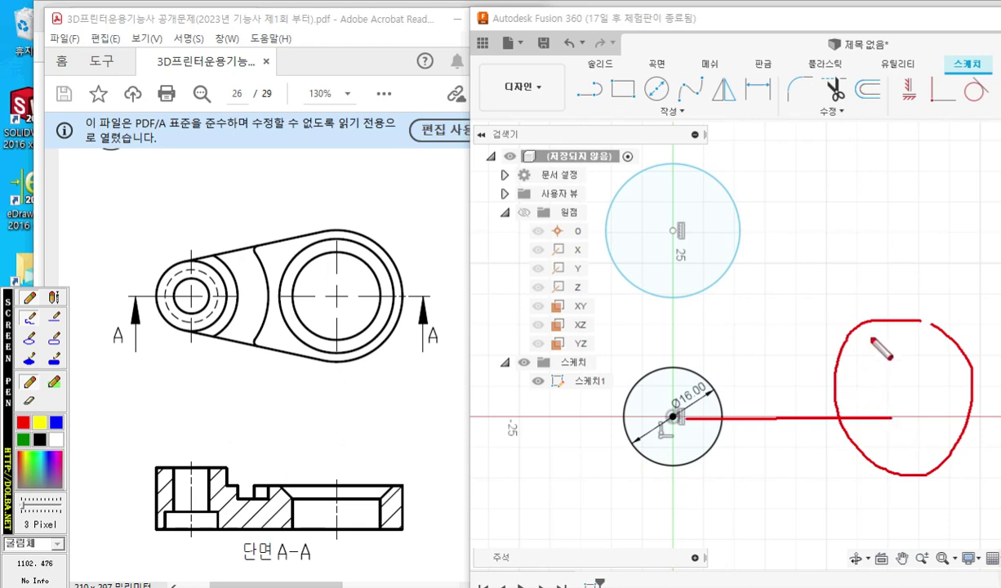
left_click_drag(539, 349, 608, 349)
left_click_drag(674, 417, 679, 215)
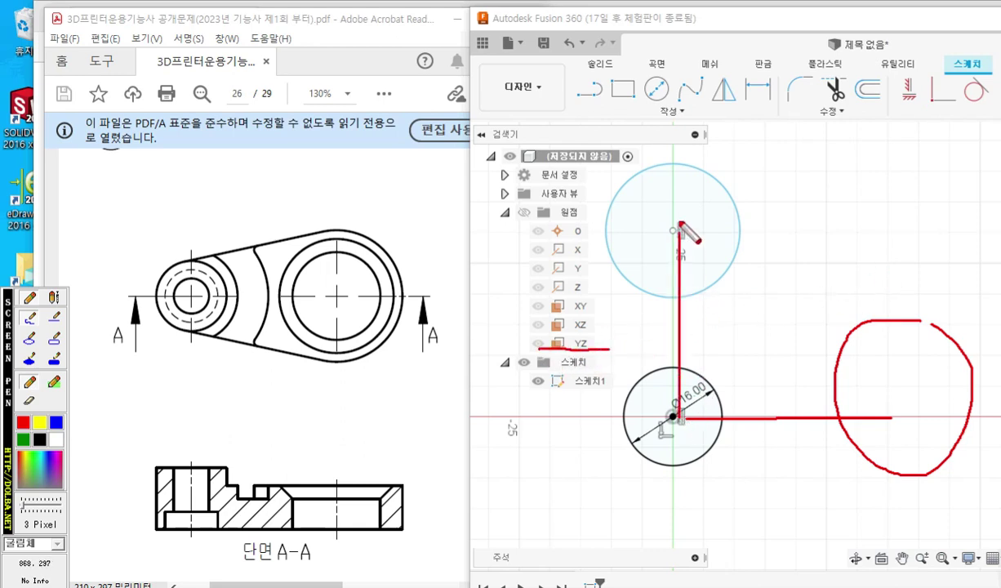
mouse_move(608, 346)
left_mouse_down()
mouse_move(636, 320)
mouse_move(661, 317)
left_mouse_up()
mouse_move(645, 301)
left_mouse_down()
mouse_move(658, 304)
mouse_move(663, 335)
left_mouse_up()
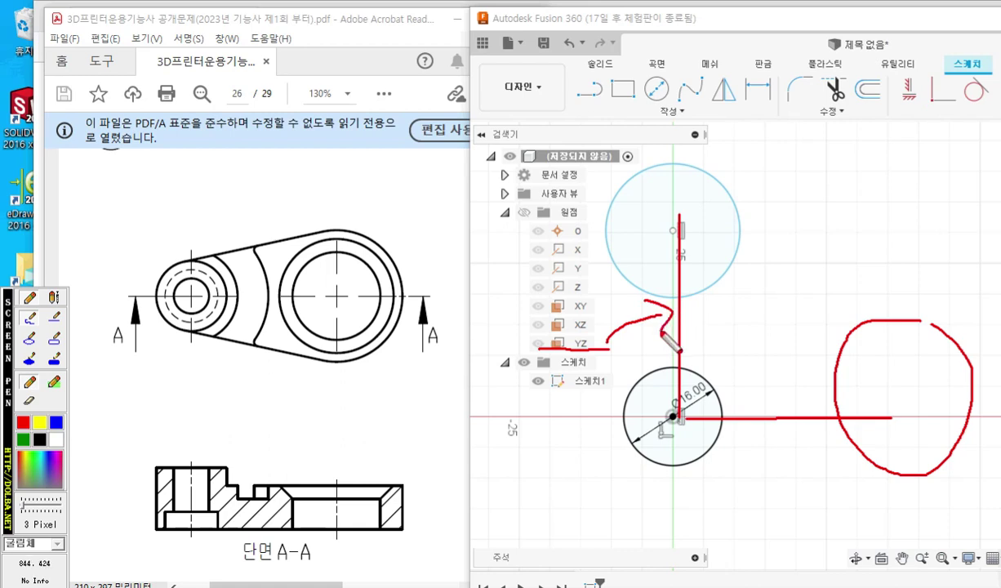
- Clear the previous annotations, mark the distance between both circle centres in the top view with a red double arrow, and erase it
key("Escape")
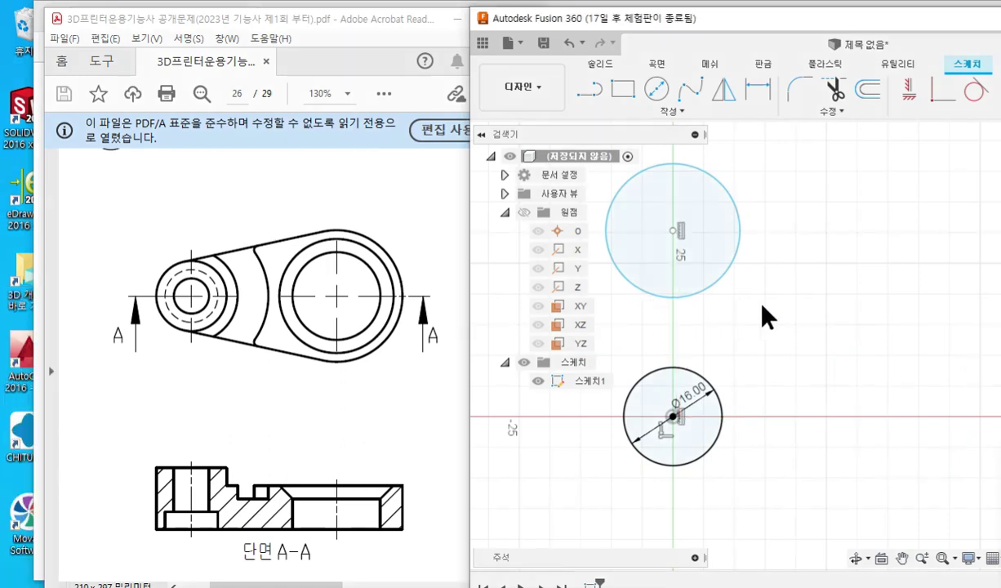
middle_click_drag(741, 309, 809, 319)
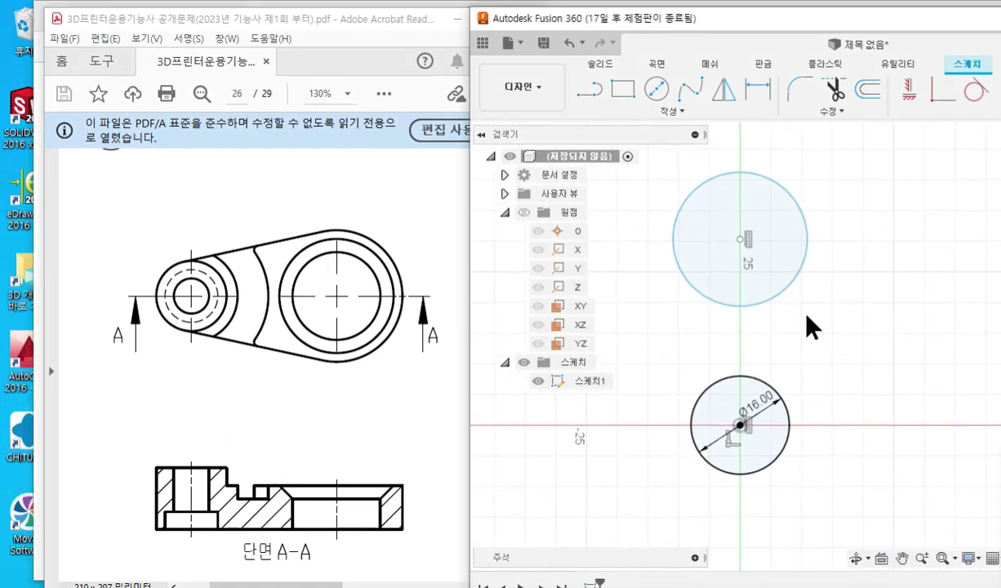
key("F12")
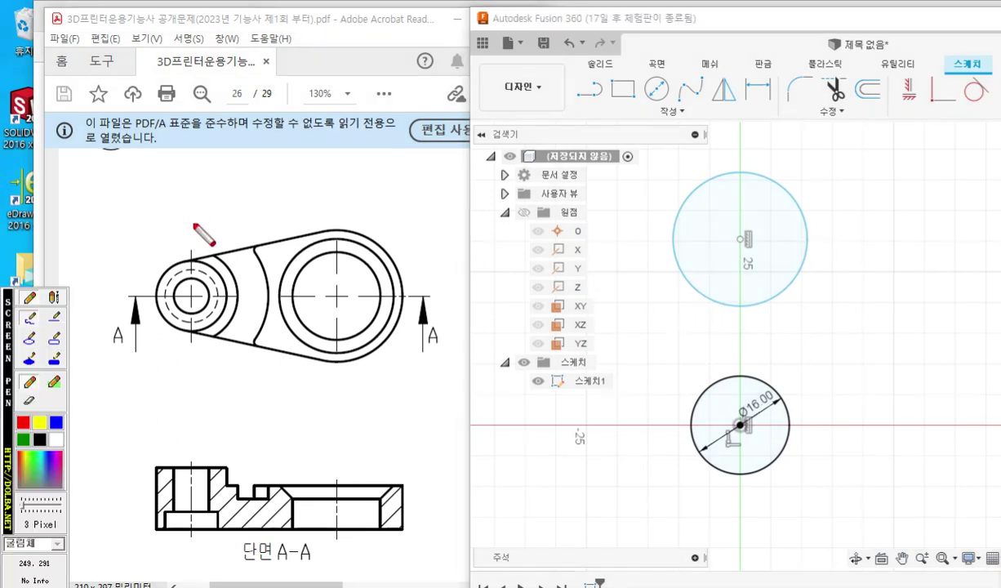
mouse_move(189, 207)
left_mouse_down()
mouse_move(188, 245)
mouse_move(341, 213)
mouse_move(336, 196)
mouse_move(336, 247)
left_mouse_up()
mouse_move(320, 194)
left_mouse_down()
mouse_move(342, 215)
mouse_move(328, 226)
left_mouse_up()
mouse_move(204, 203)
left_mouse_down()
mouse_move(189, 218)
mouse_move(209, 229)
left_mouse_up()
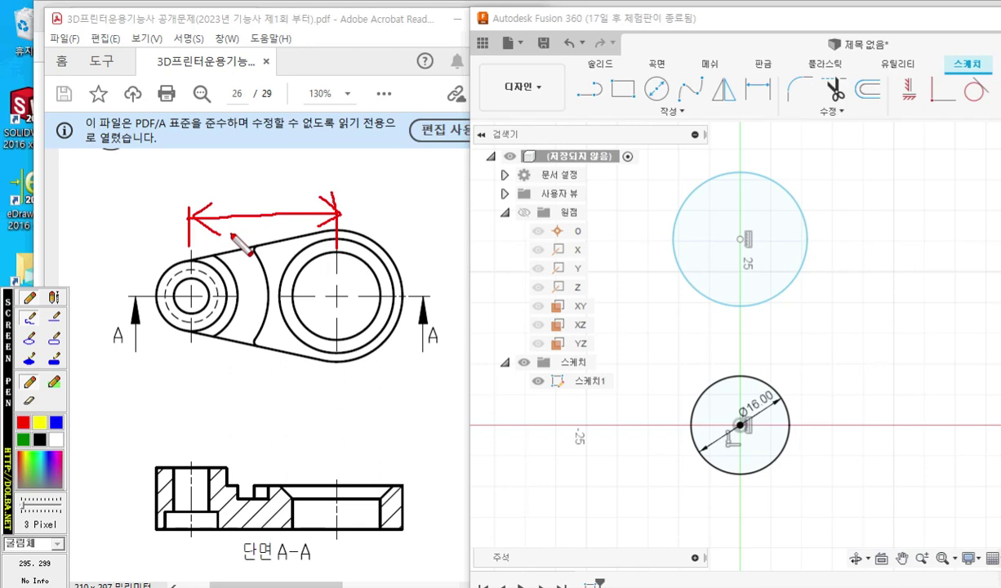
key("Escape")
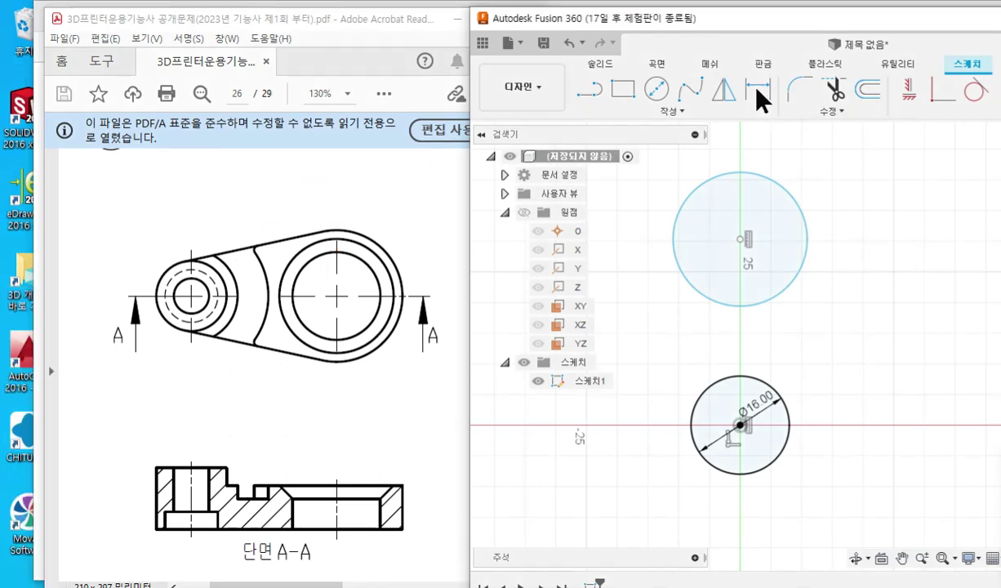
- Dimension the vertical distance between the upper circle and the 16 mm circle and set it to 33 mm
left_click(756, 88)
left_click(786, 197)
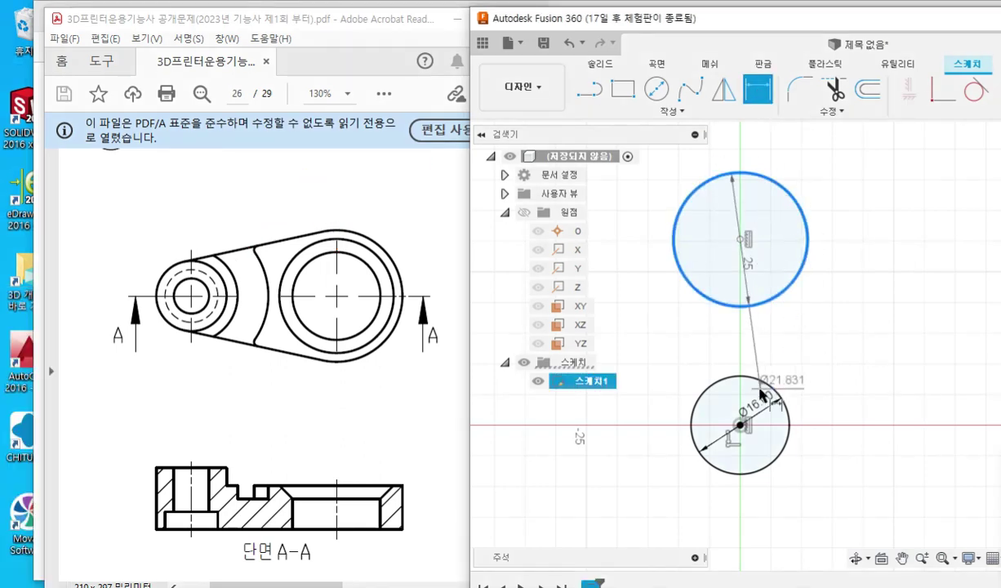
left_click(698, 448)
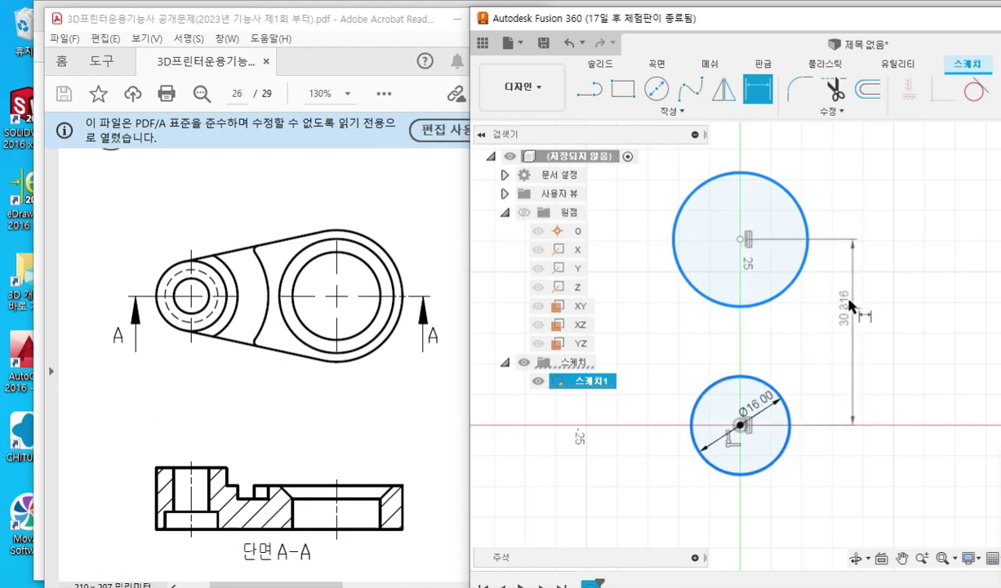
left_click(820, 360)
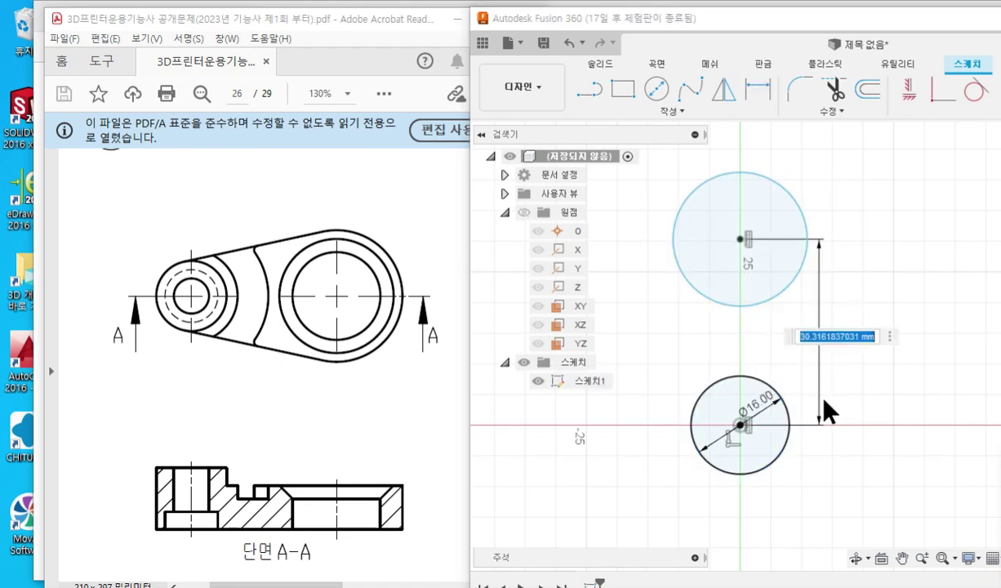
key("BackSpace")
type("33")
key("Return")
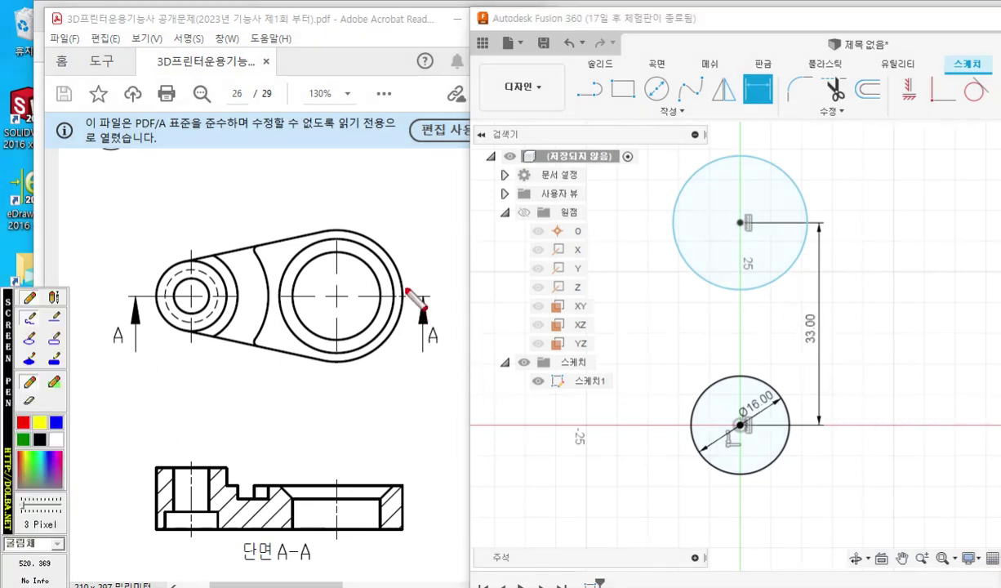
- Project the large circle's outer edge down to section A-A in red, cross out the drawn width arrow there, and clear the marks
left_click_drag(402, 289, 402, 494)
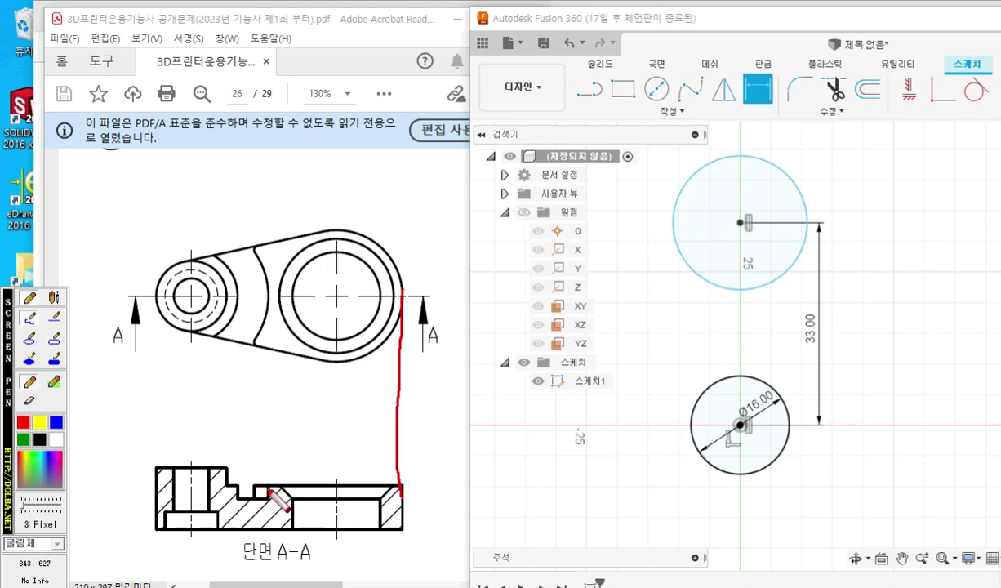
mouse_move(269, 491)
left_mouse_down()
mouse_move(271, 462)
mouse_move(382, 473)
left_mouse_up()
left_click_drag(281, 460, 282, 474)
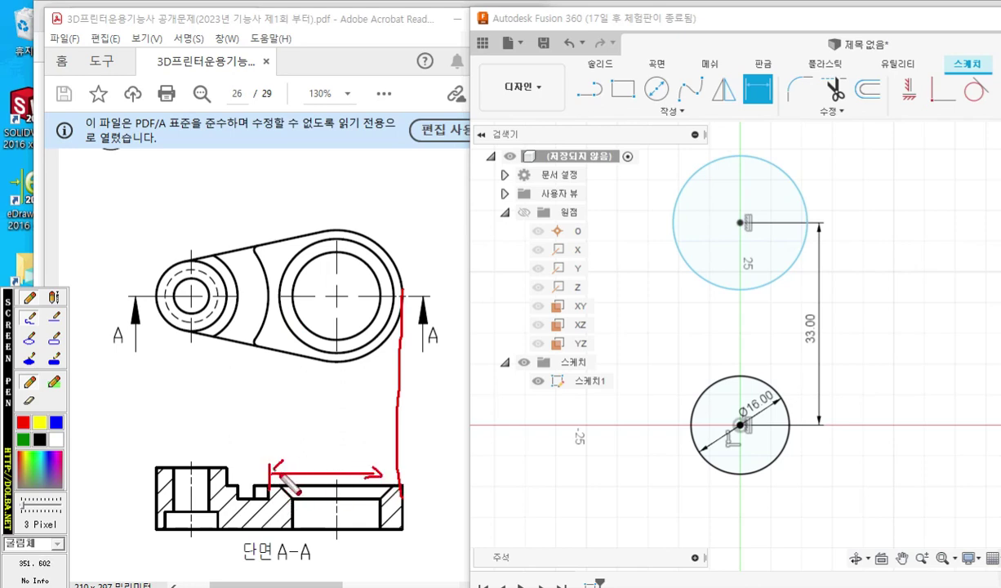
left_click_drag(336, 445, 301, 502)
left_click_drag(315, 448, 353, 508)
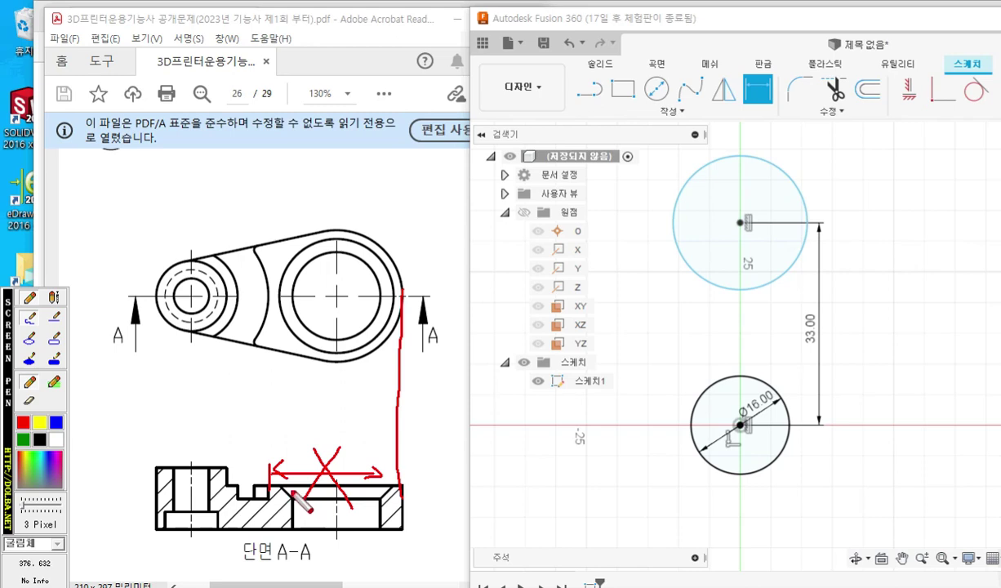
key("Escape")
- Draw red projection lines from the large end's second circle to the chamfer edges in section A-A, cross the outer edge, and clear them
key("F2")
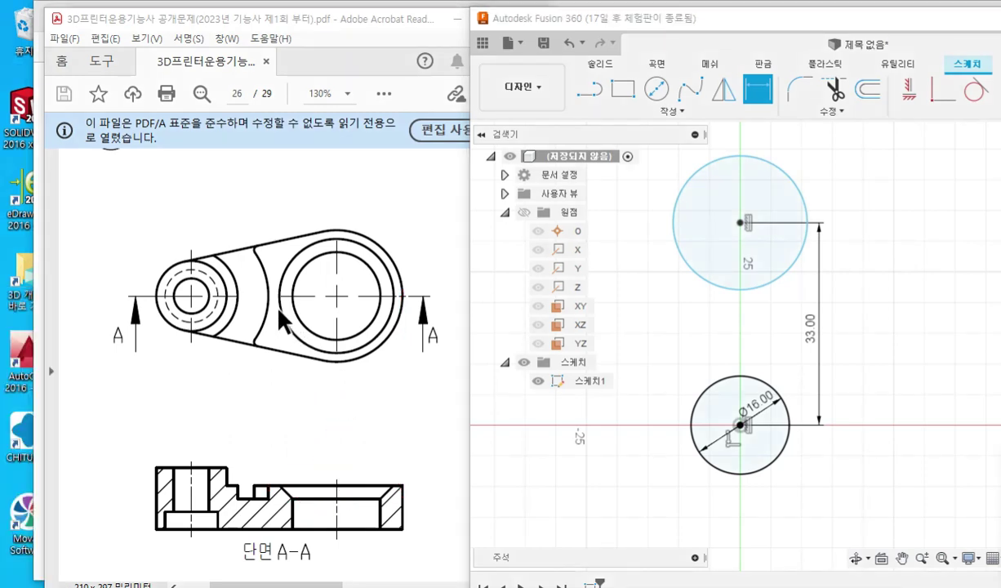
left_click_drag(281, 296, 281, 483)
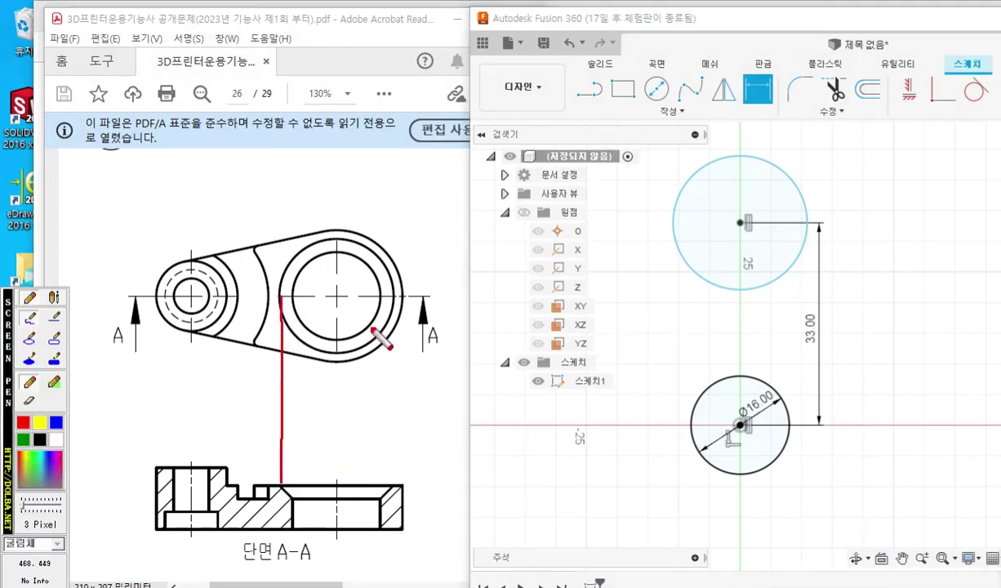
mouse_move(392, 290)
left_mouse_down()
mouse_move(384, 374)
mouse_move(394, 482)
left_mouse_up()
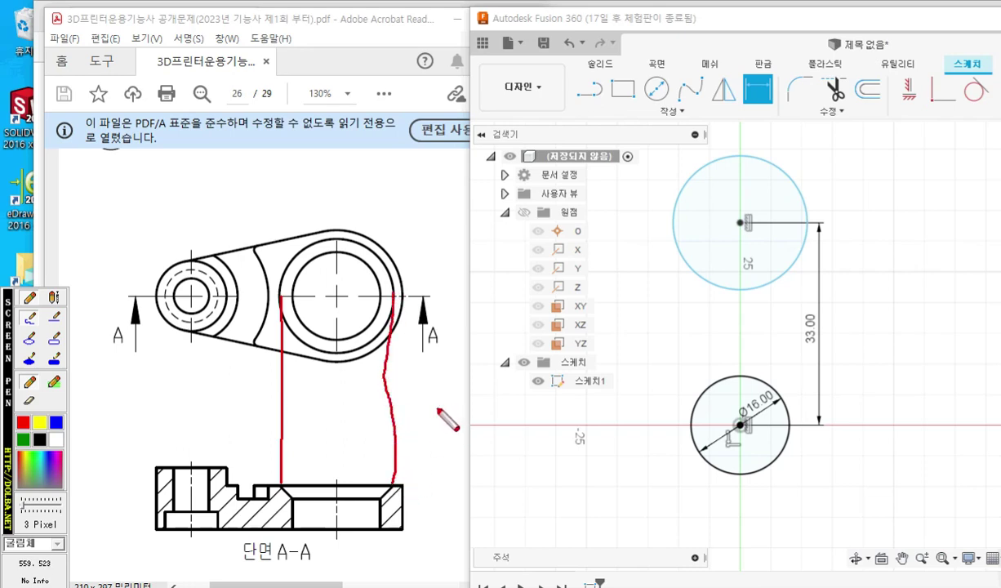
mouse_move(400, 496)
left_mouse_down()
mouse_move(413, 511)
mouse_move(401, 511)
left_mouse_up()
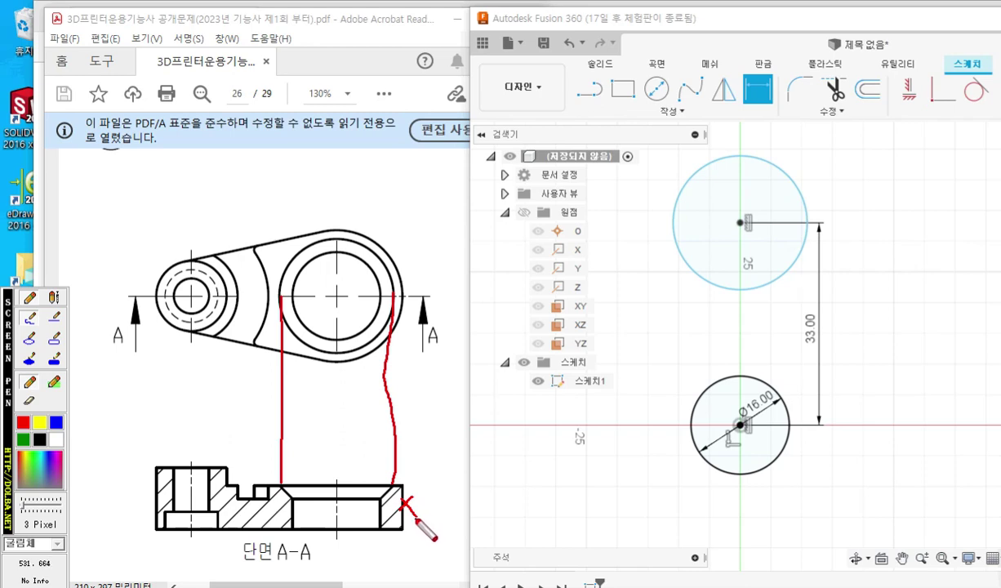
key("Escape")
- Mark the large end's radius R in section A-A, write Ø30 on the upper sketch circle in red, and clear the marks
key("F12")
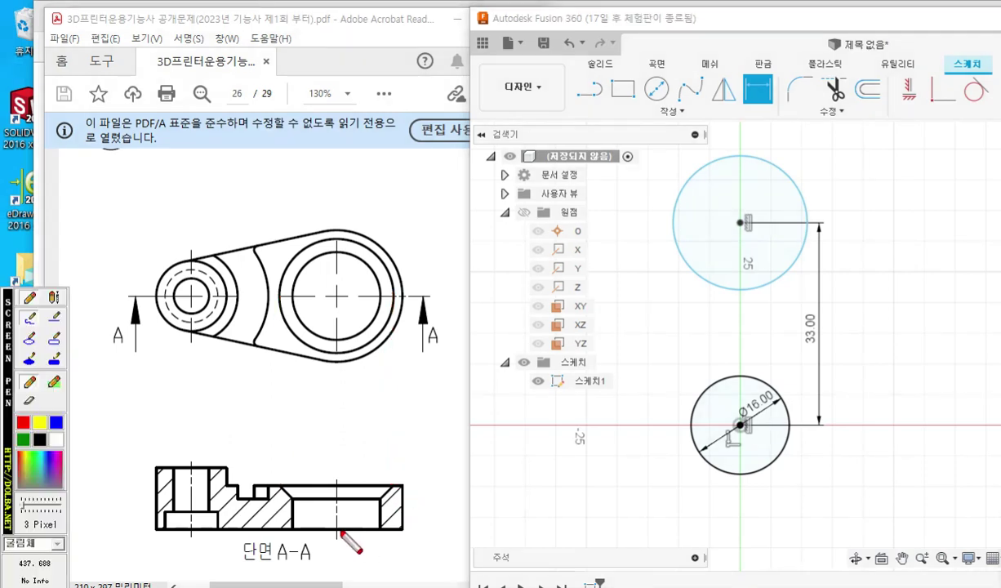
left_click_drag(336, 456, 340, 555)
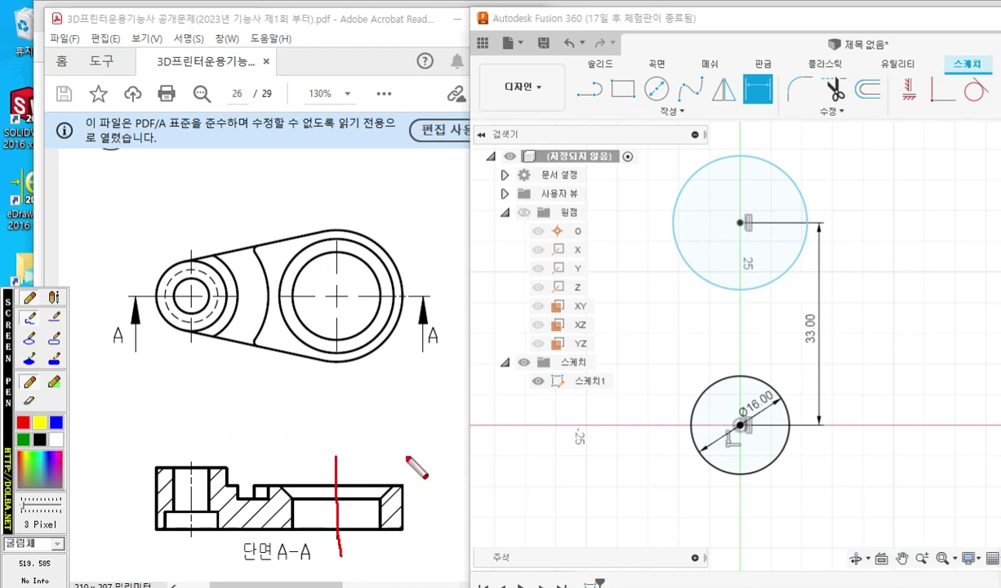
mouse_move(349, 468)
left_mouse_down()
mouse_move(394, 462)
mouse_move(386, 475)
mouse_move(349, 476)
left_mouse_up()
mouse_move(360, 425)
left_mouse_down()
mouse_move(360, 451)
mouse_move(364, 427)
mouse_move(379, 451)
left_mouse_up()
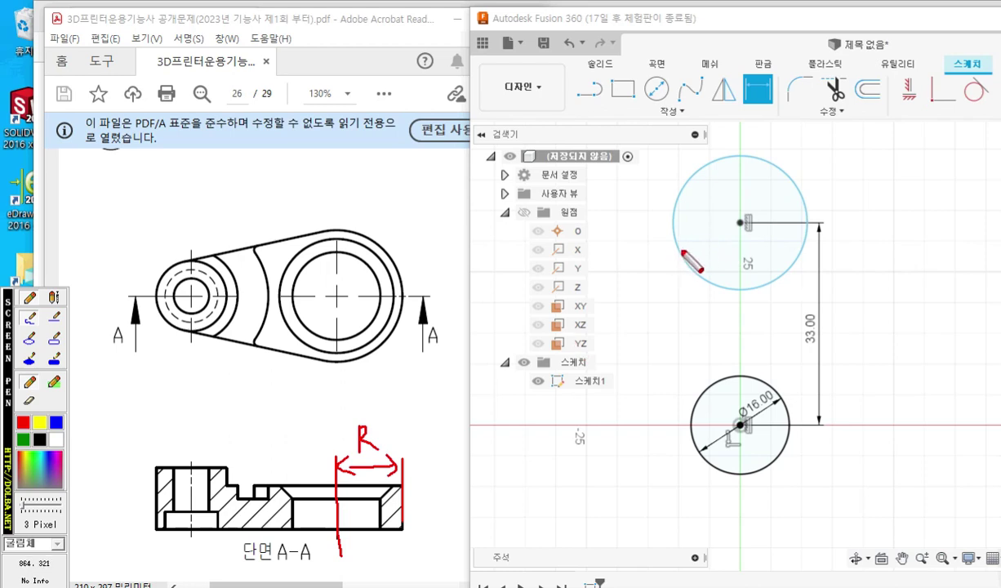
mouse_move(682, 252)
left_mouse_down()
mouse_move(703, 231)
mouse_move(655, 289)
left_mouse_up()
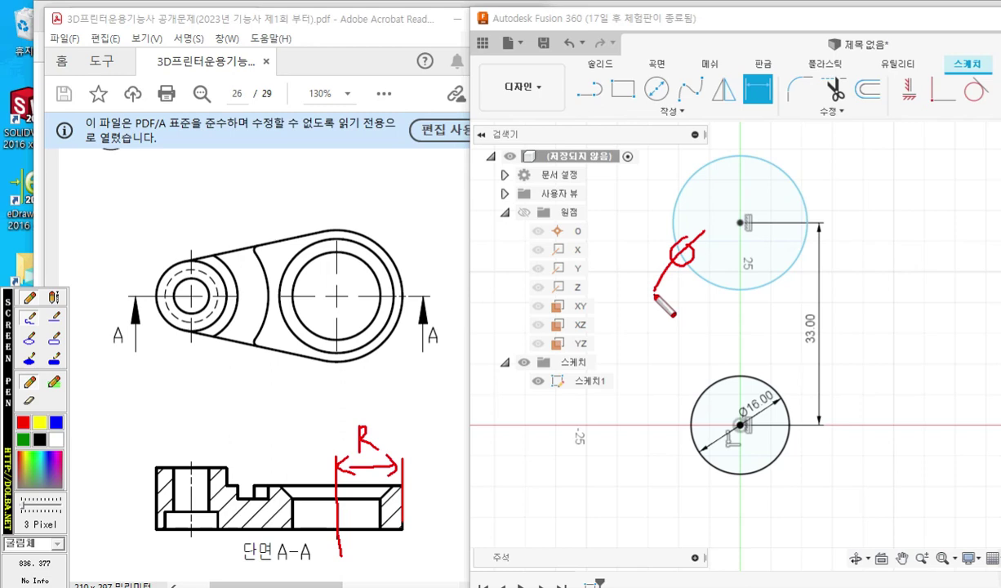
mouse_move(709, 247)
left_mouse_down()
mouse_move(718, 252)
mouse_move(713, 271)
mouse_move(757, 260)
mouse_move(749, 247)
left_mouse_up()
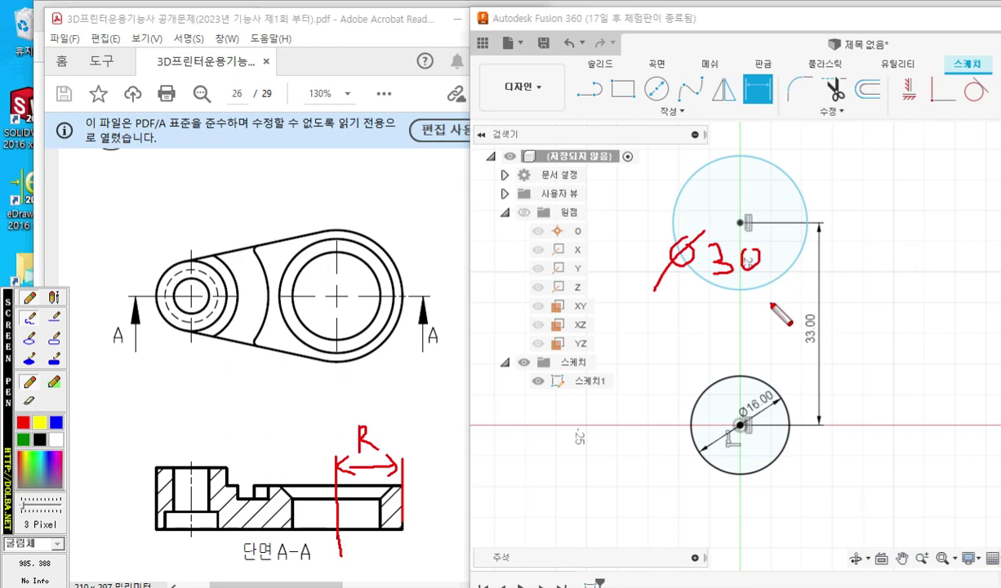
key("Escape")
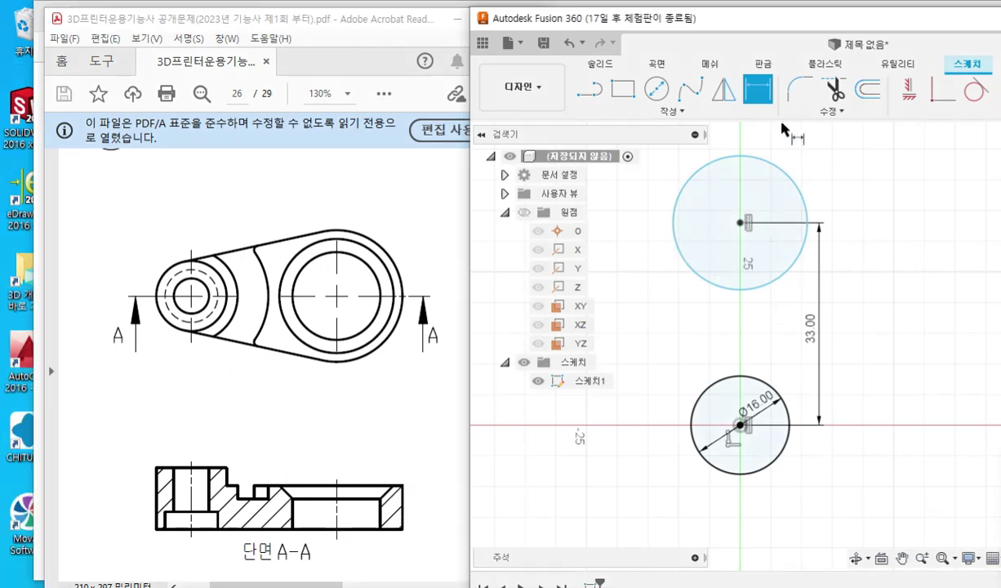
- Dimension the upper circle's diameter and set it to 30 mm
left_click(678, 251)
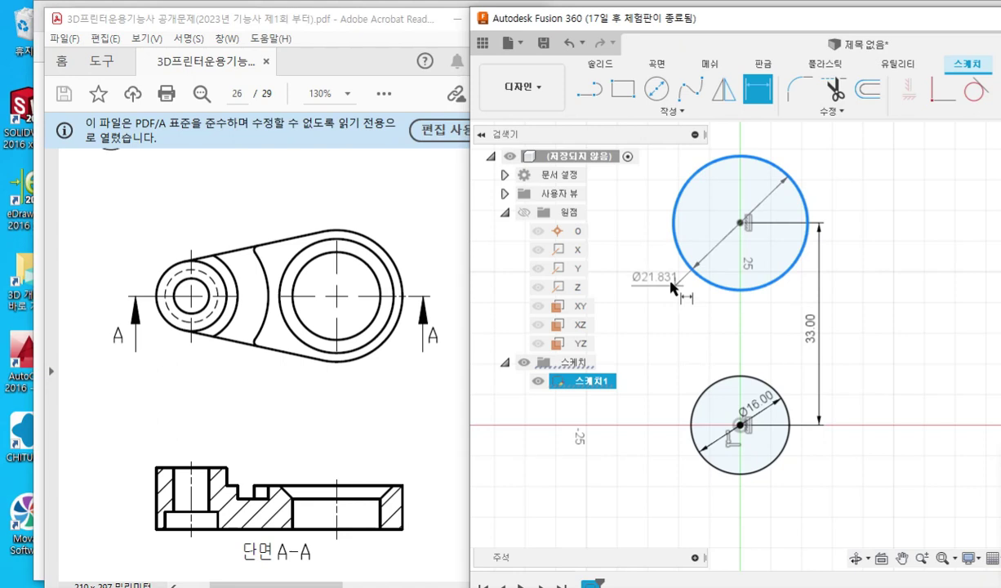
left_click(819, 179)
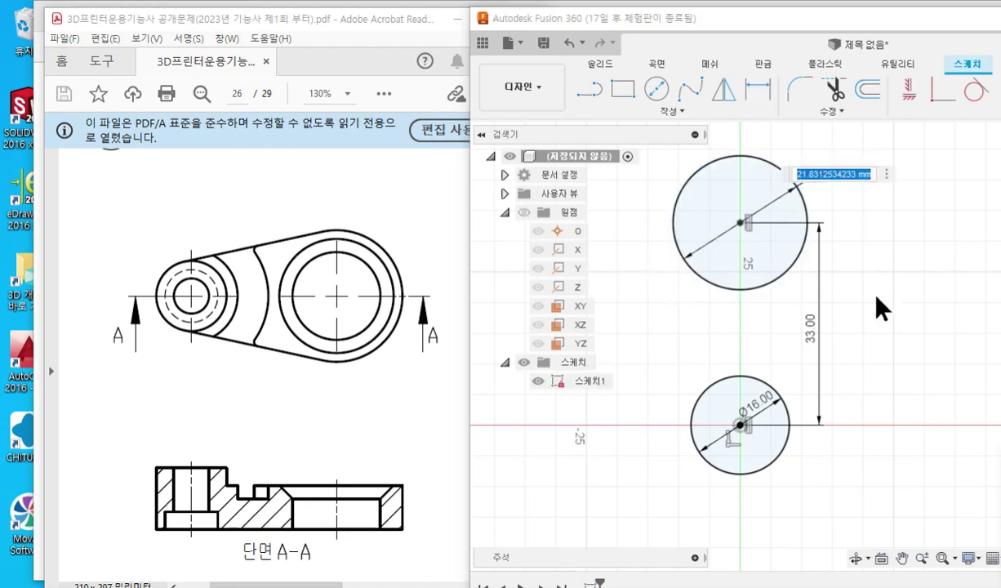
type("30")
key("Return")
middle_click_drag(899, 256, 909, 288)
- Trace the upper tangent edge of the drawing's top view in red and clear the mark
key("F12")
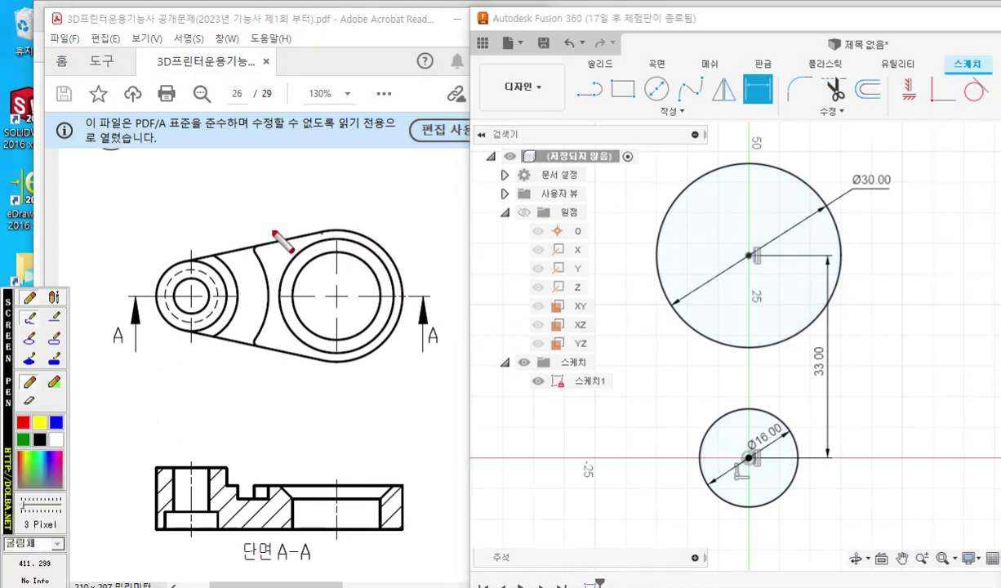
mouse_move(173, 263)
left_mouse_down()
mouse_move(207, 240)
mouse_move(342, 219)
left_mouse_up()
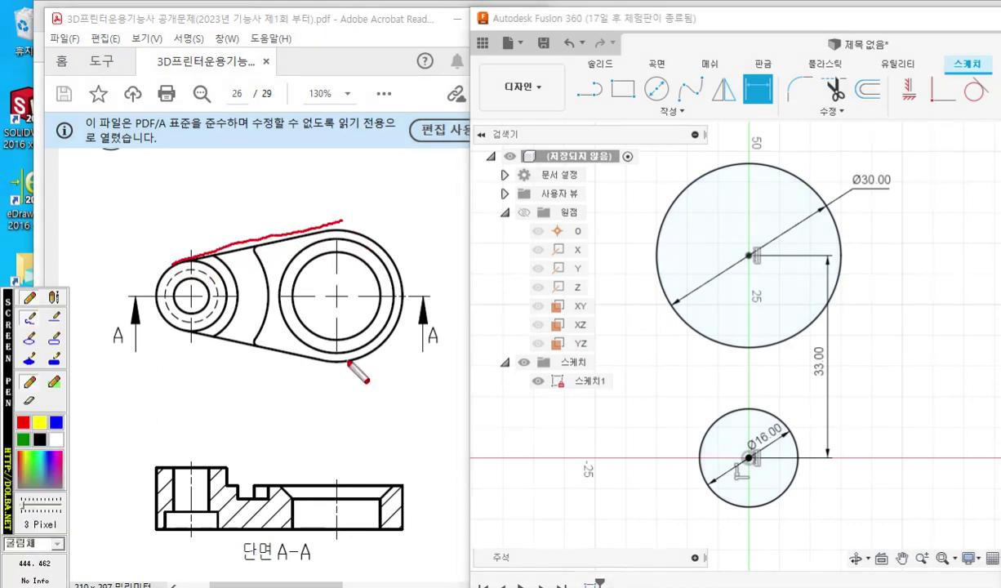
key("Escape")
- Enlarge the PDF drawing to 200%, mark the upper edge's two tangent points in red, and draw red guide lines beside both sketch circles
left_click(209, 220)
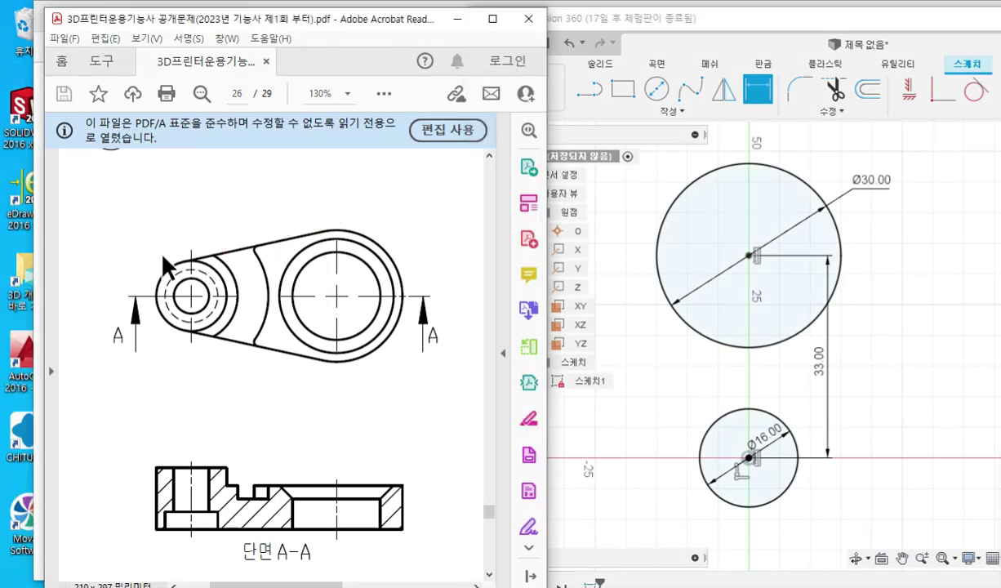
scroll(209, 259, "up", 2, "ctrl")
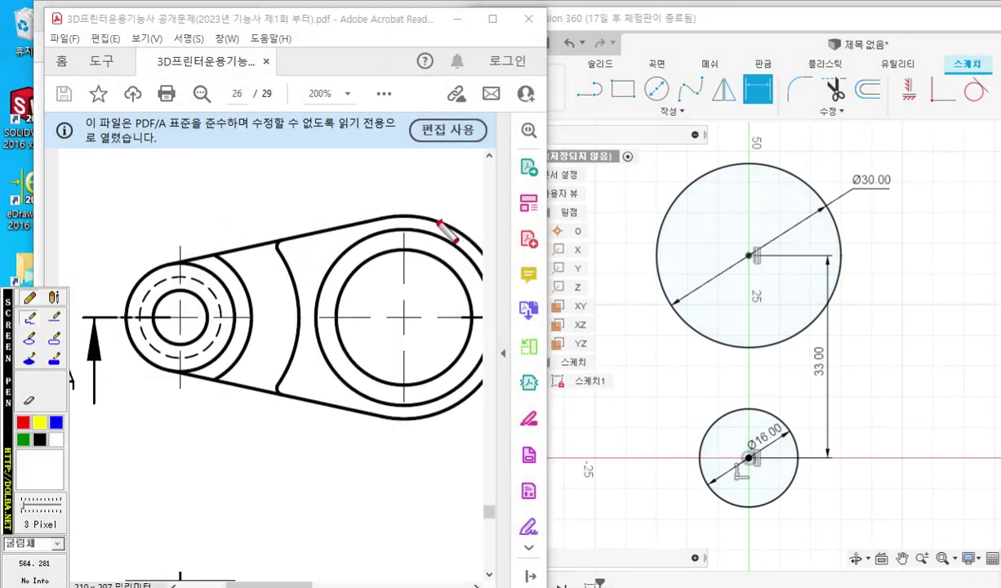
key("F12")
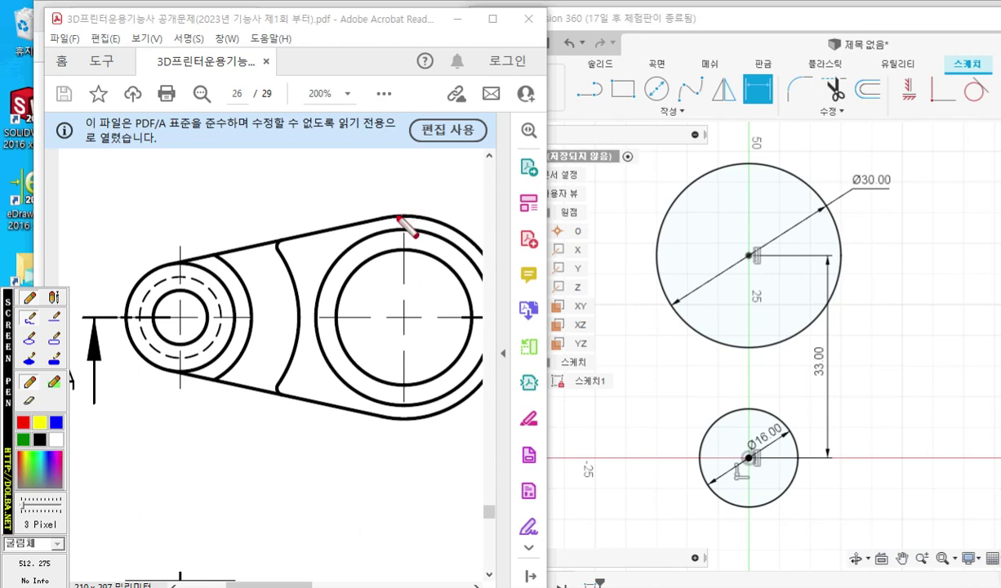
left_click_drag(392, 216, 395, 219)
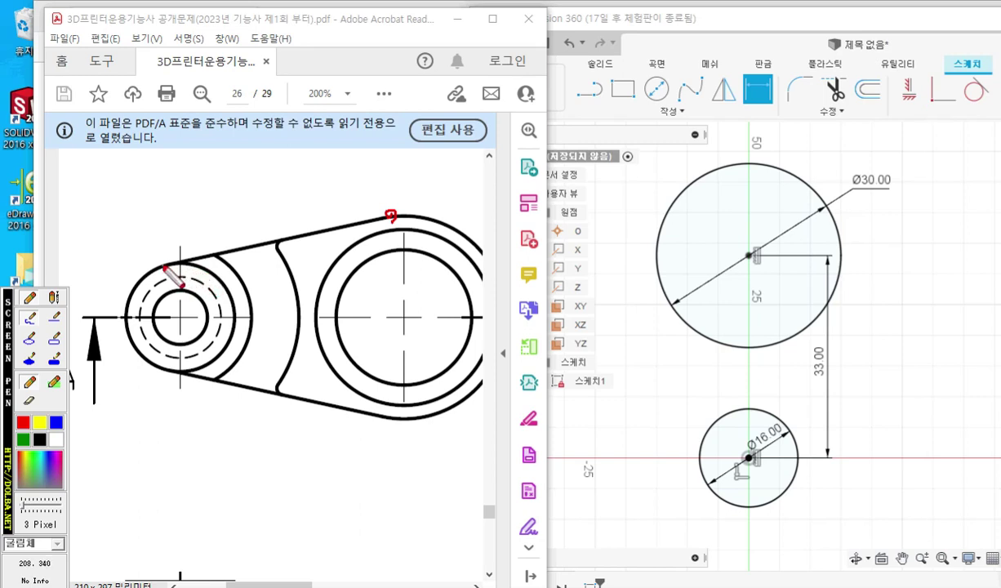
mouse_move(172, 268)
left_mouse_down()
mouse_move(169, 260)
mouse_move(173, 276)
left_mouse_up()
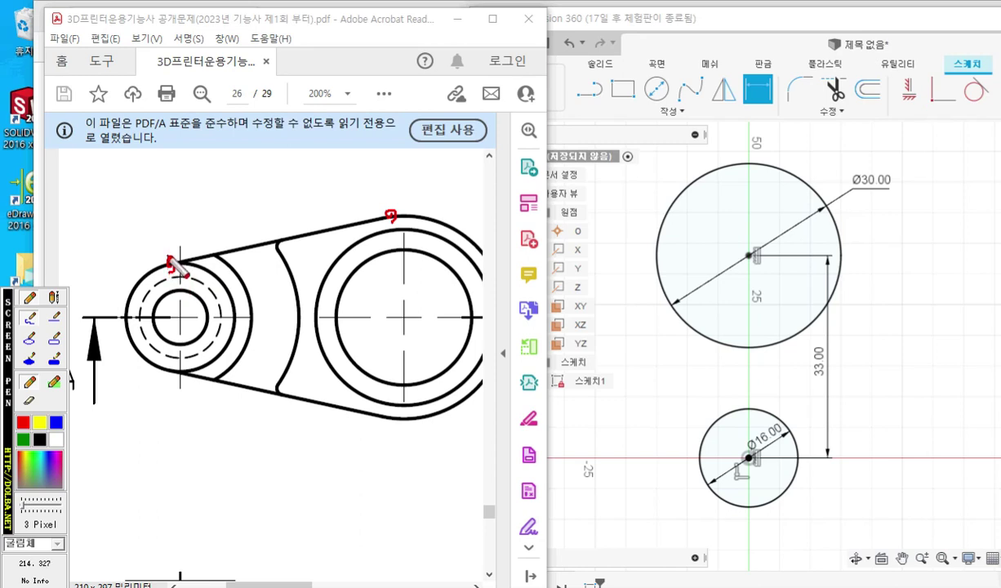
mouse_move(132, 243)
left_mouse_down()
mouse_move(181, 231)
mouse_move(168, 255)
left_mouse_up()
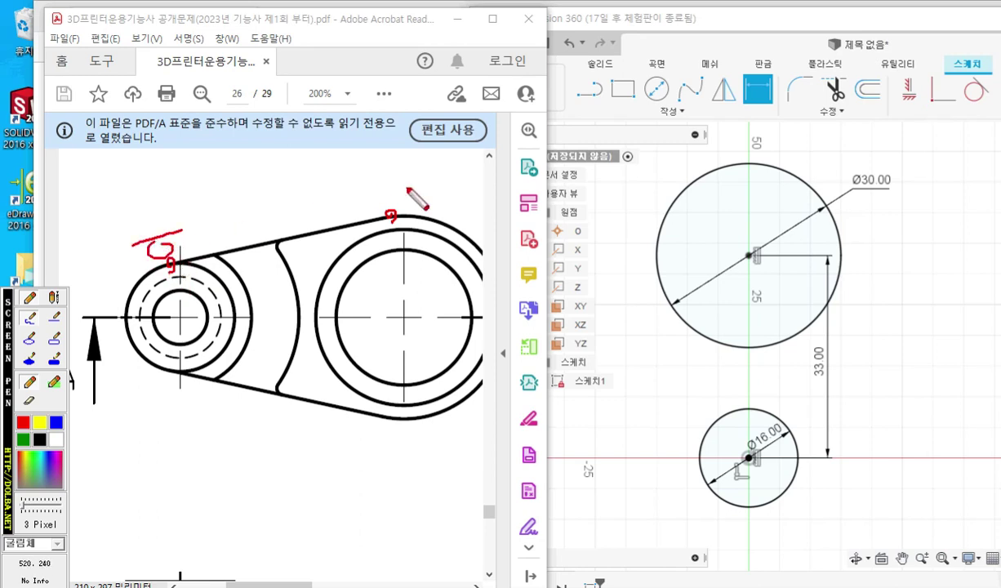
mouse_move(352, 196)
left_mouse_down()
mouse_move(387, 183)
mouse_move(384, 215)
mouse_move(377, 204)
left_mouse_up()
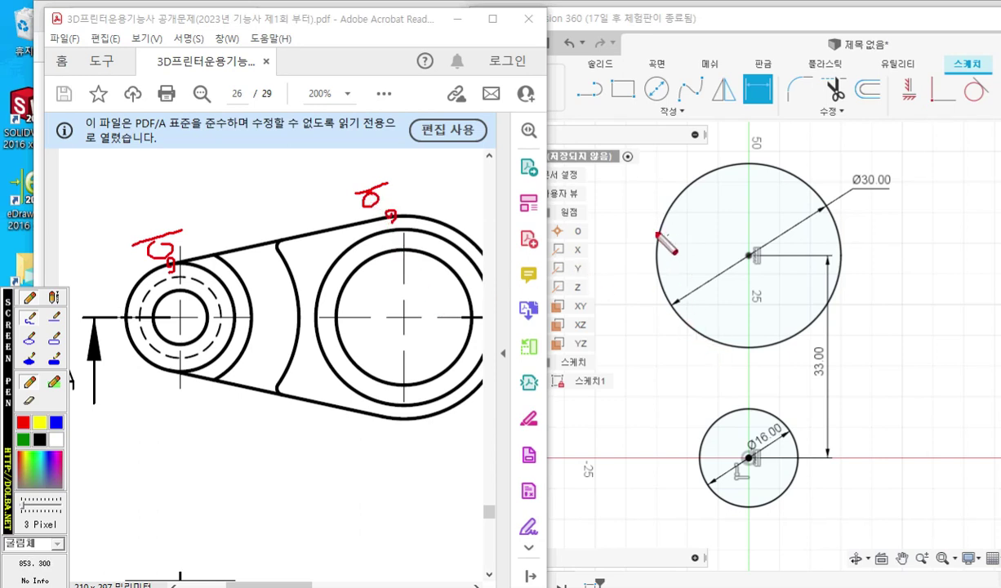
mouse_move(634, 219)
left_mouse_down()
mouse_move(668, 447)
mouse_move(700, 519)
left_mouse_up()
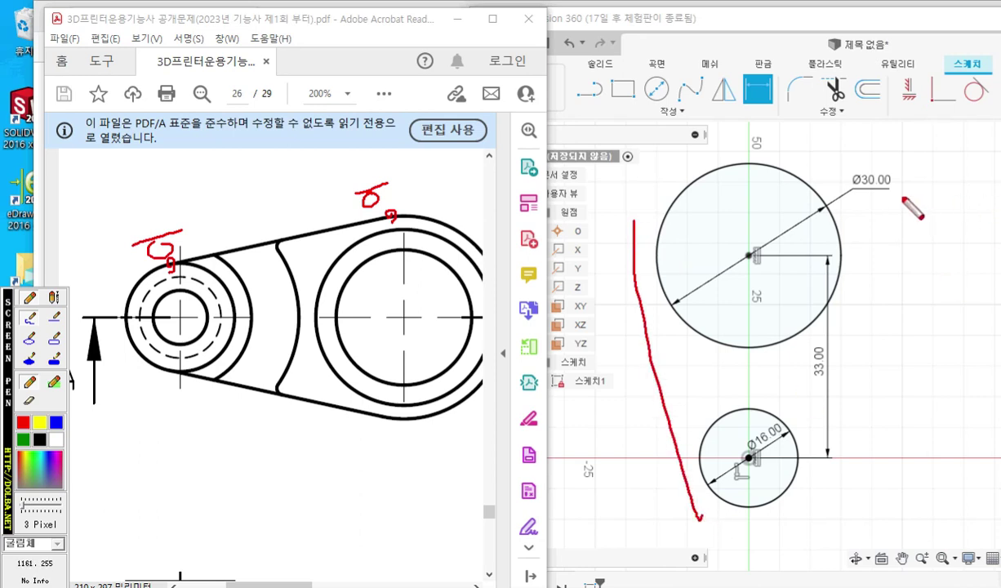
mouse_move(893, 199)
left_mouse_down()
mouse_move(820, 444)
mouse_move(814, 513)
left_mouse_up()
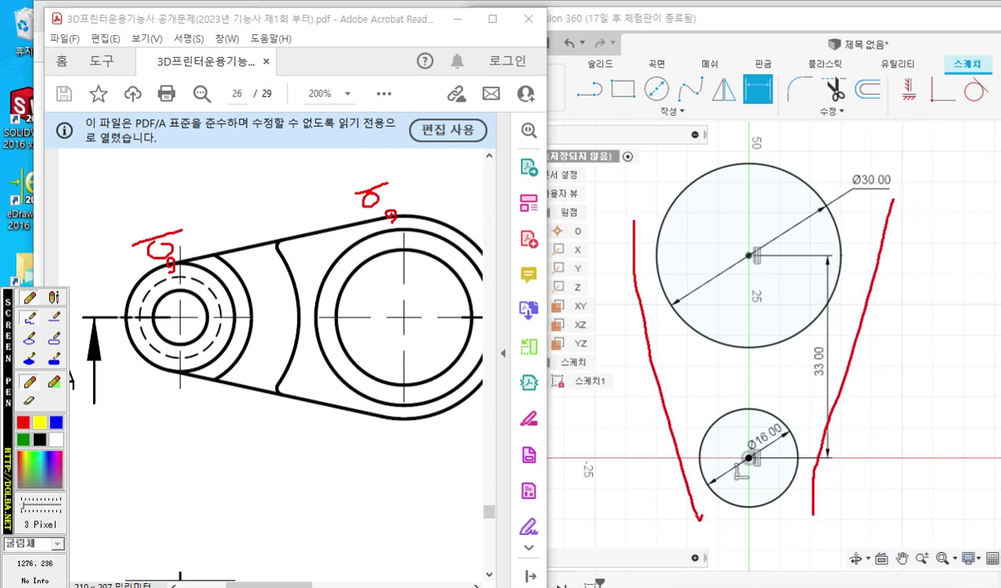
- Circle the Tangent constraint in red and clear all red marks
mouse_move(950, 122)
left_mouse_down()
mouse_move(959, 73)
mouse_move(979, 119)
left_mouse_up()
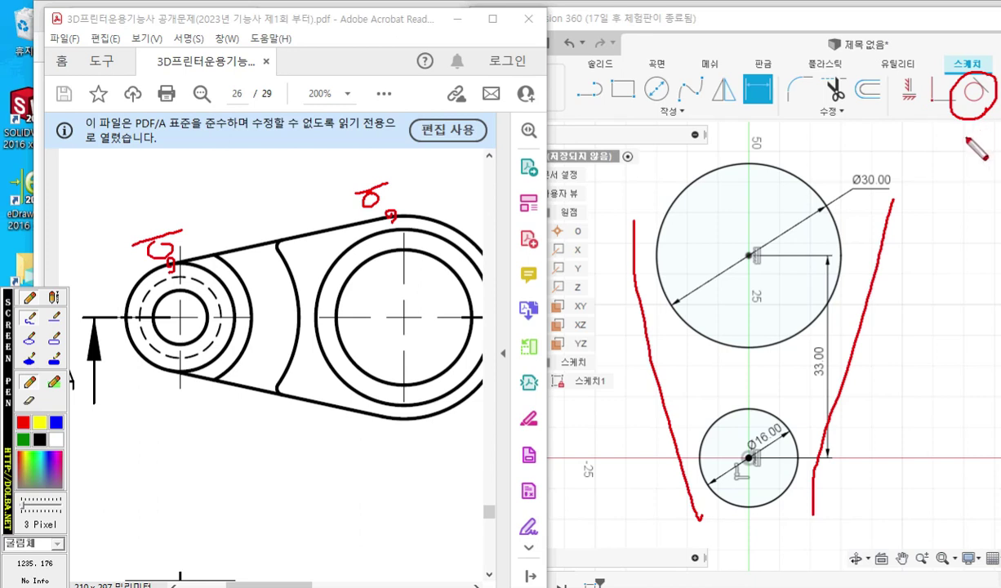
right_click(968, 143)
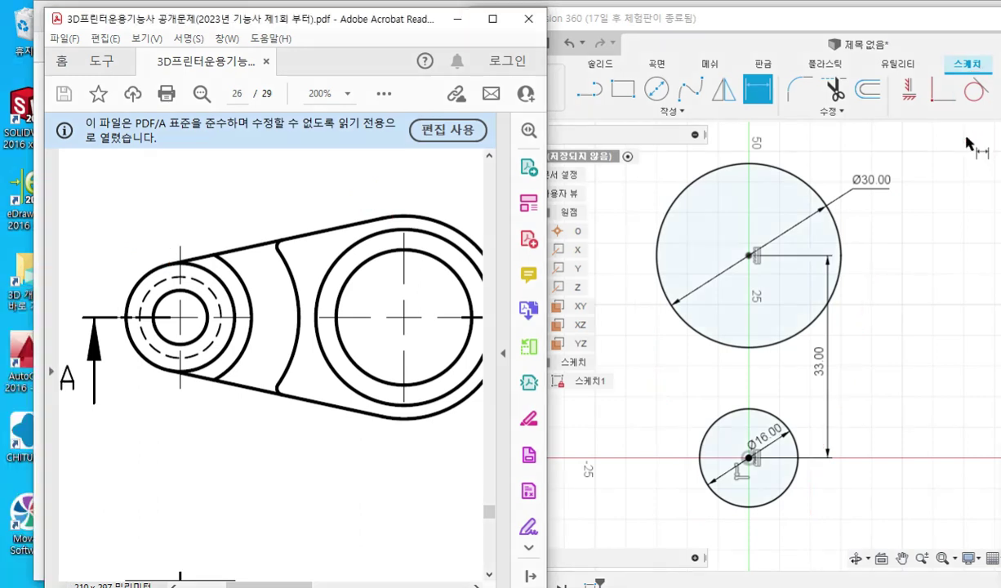
- Draw two separate slanted lines, one on each side of the two circles, converging toward the small circle
left_click(590, 92)
left_click(618, 187)
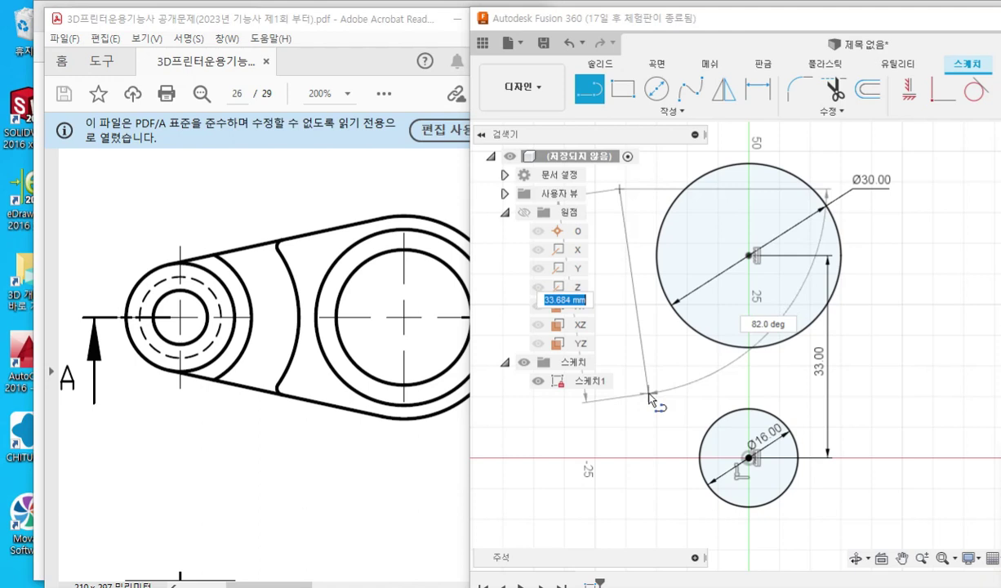
left_click(678, 520)
right_click(822, 326)
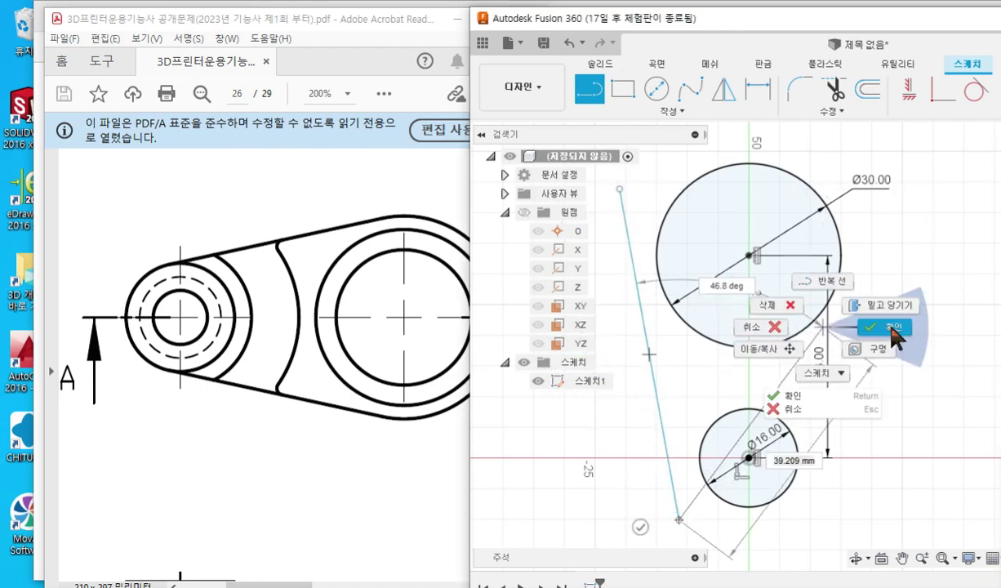
left_click(822, 283)
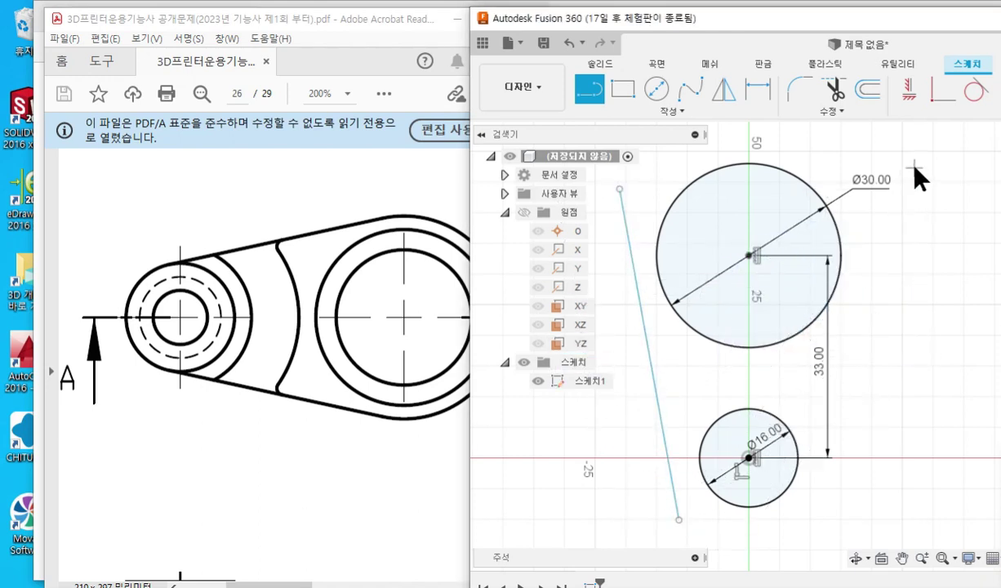
left_click(914, 167)
left_click(824, 529)
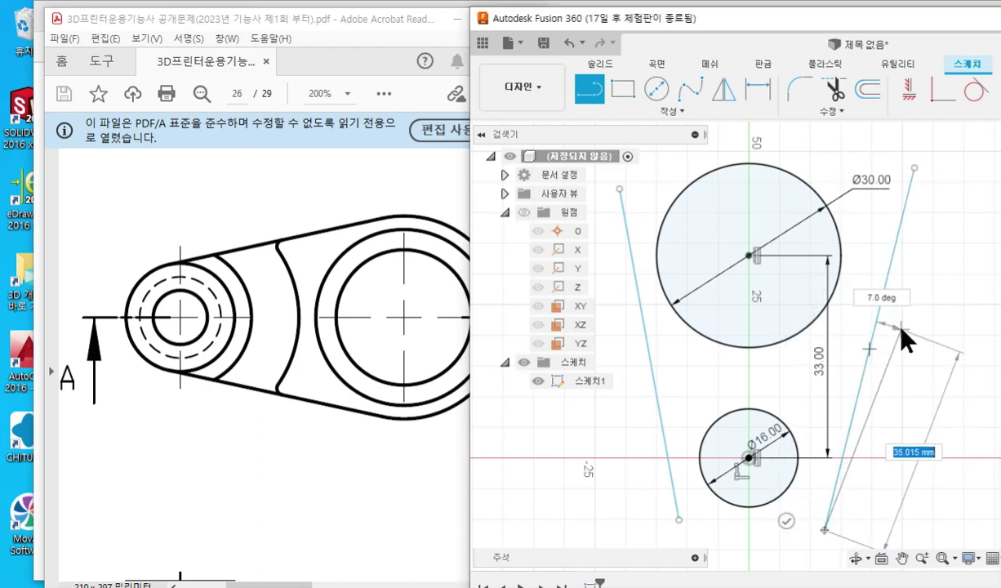
right_click(901, 330)
left_click(918, 330)
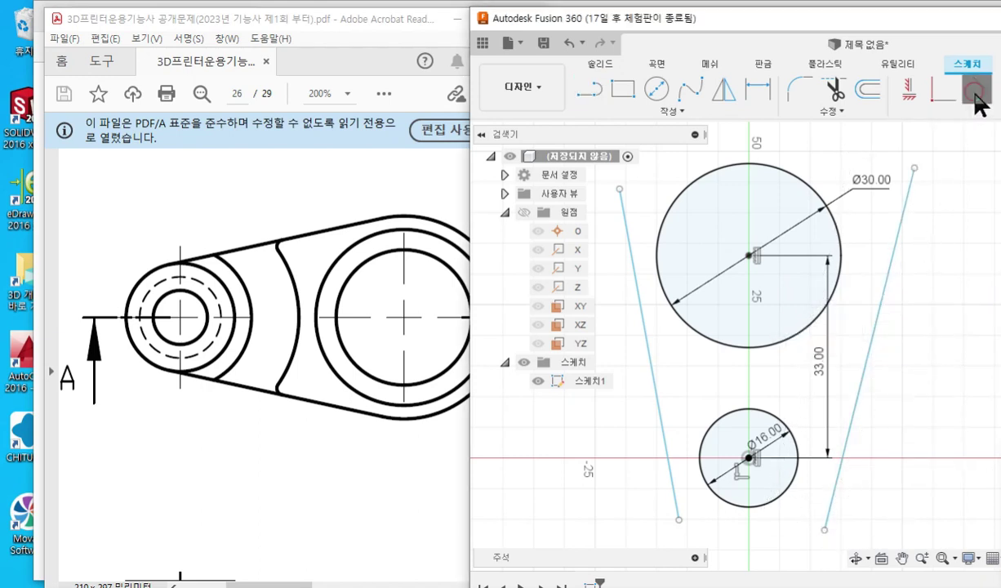
- Make the slanted line on the right of the circles tangent to both the 30 mm and the 16 mm circle
left_click(975, 94)
left_click(892, 261)
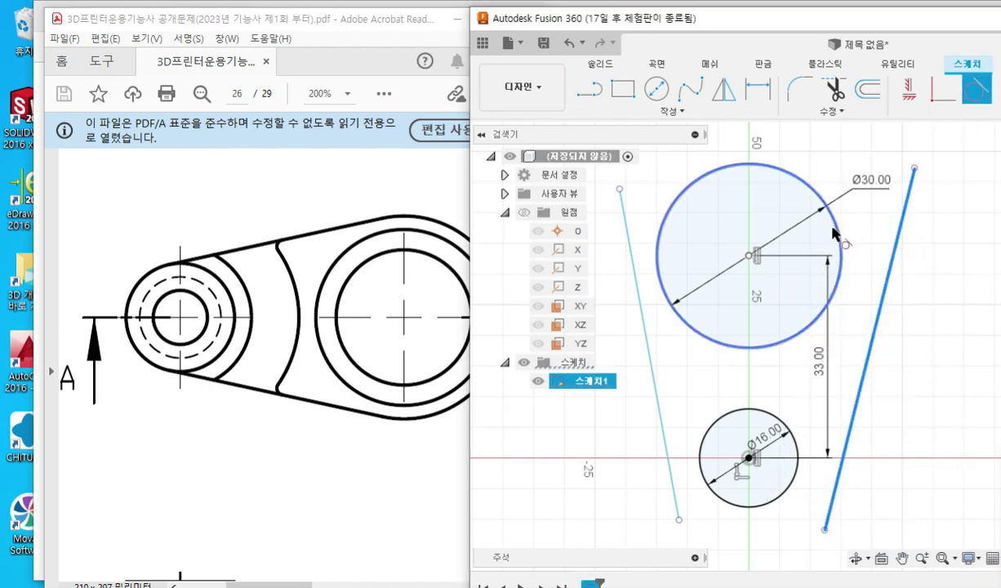
left_click(837, 232)
left_click(743, 412)
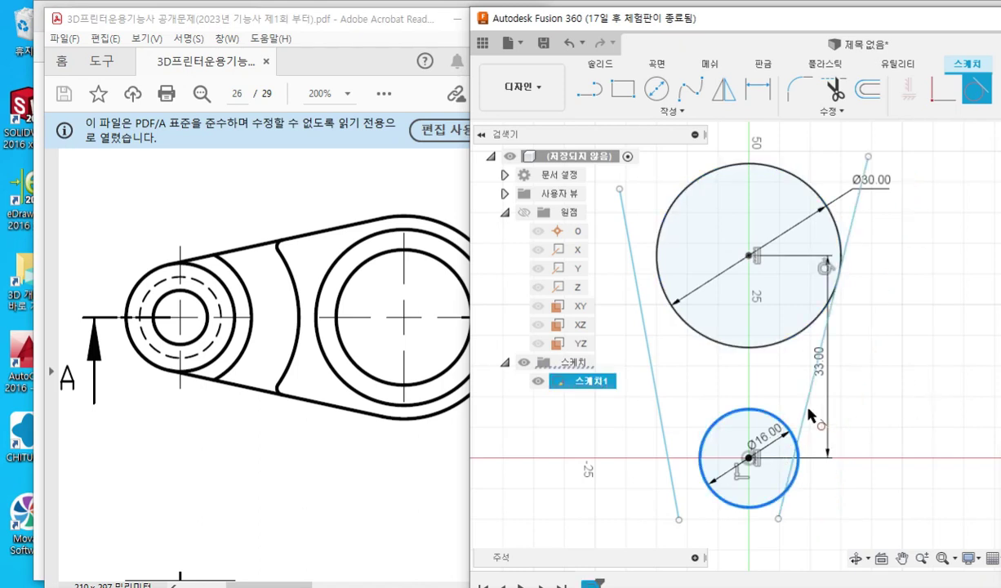
left_click(805, 412)
- Make the slanted line on the left of the circles tangent to both the small and the large circle
left_click(704, 433)
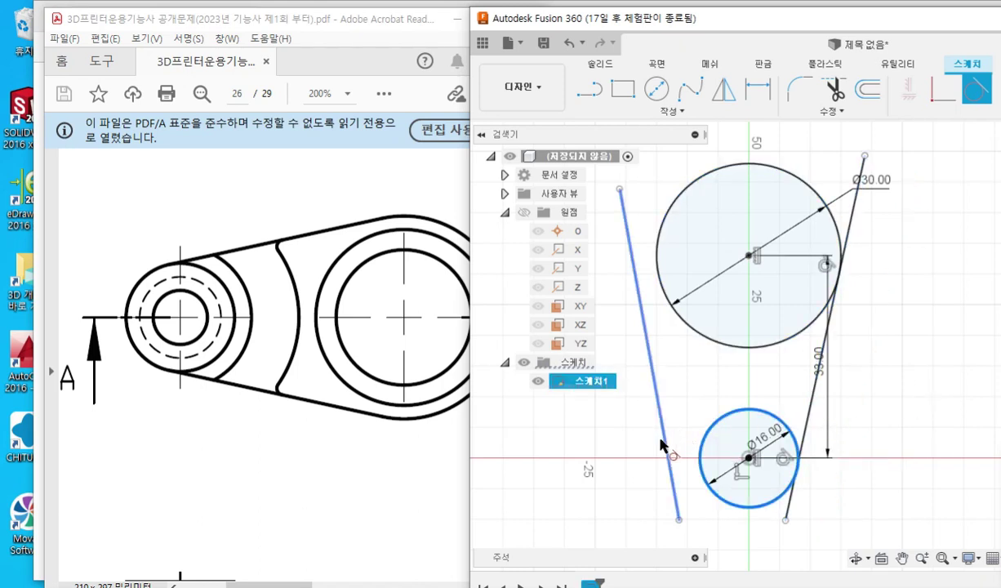
left_click(664, 443)
left_click(722, 342)
left_click(664, 343)
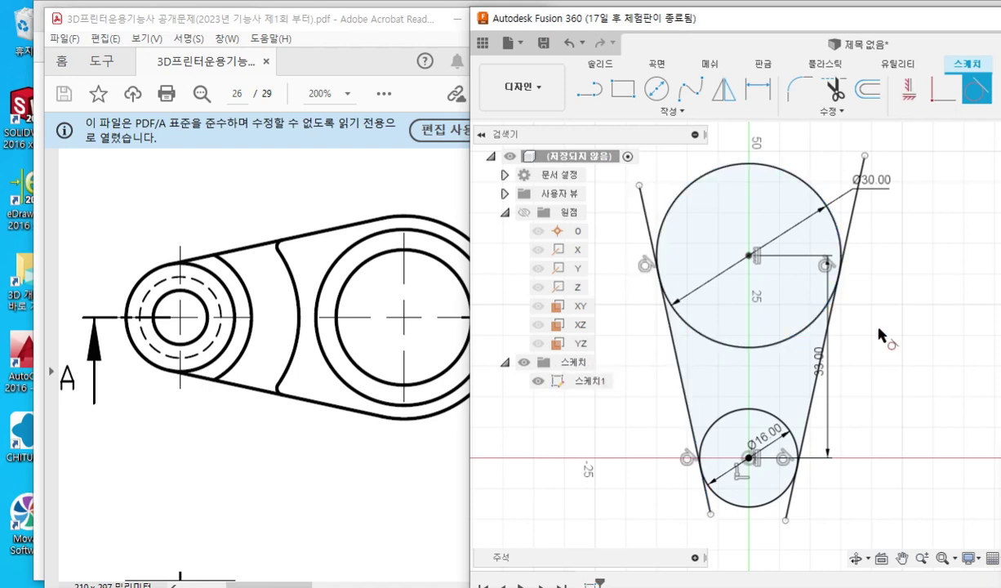
key("Escape")
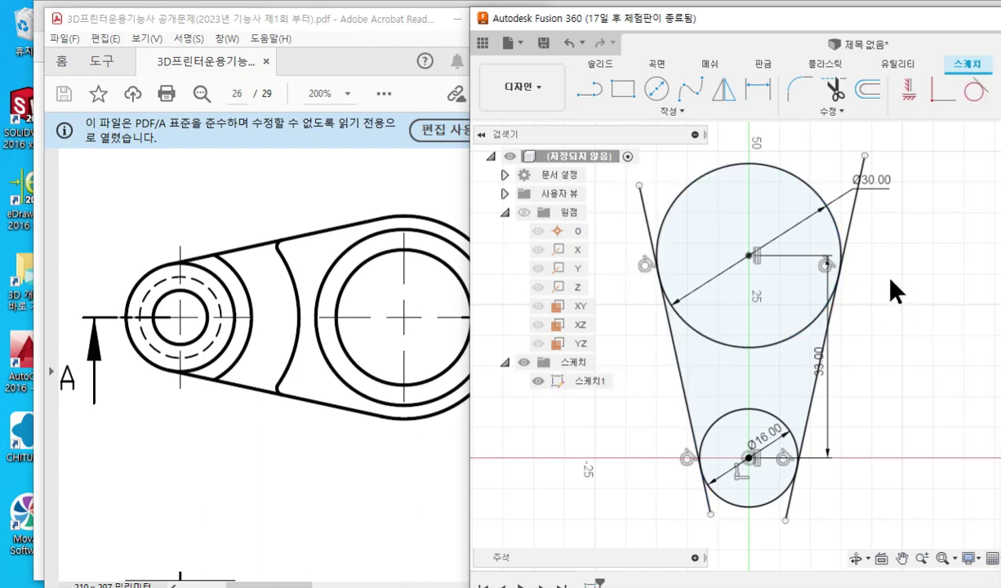
- Mark the Trim tool, the four overhanging line ends and both circles' inner arcs in red, and clear the marks
key("F12")
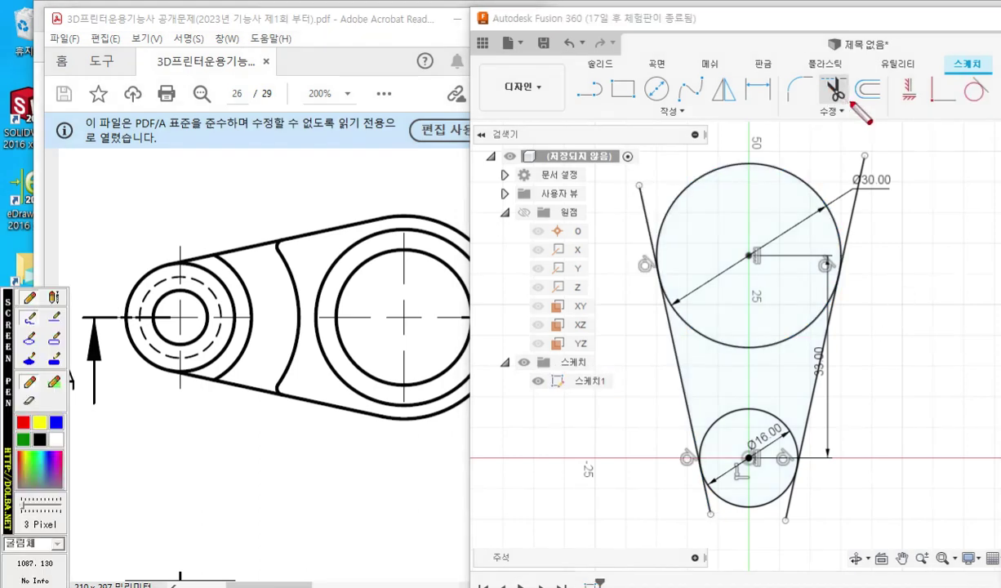
left_click_drag(850, 102, 844, 65)
left_click_drag(874, 152, 851, 263)
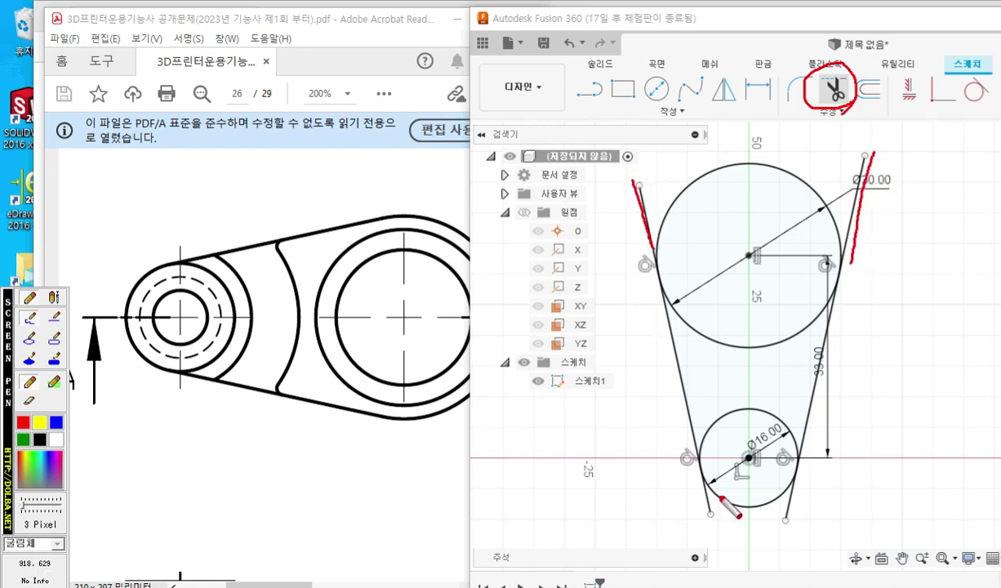
left_click_drag(700, 480, 707, 520)
left_click_drag(799, 472, 789, 538)
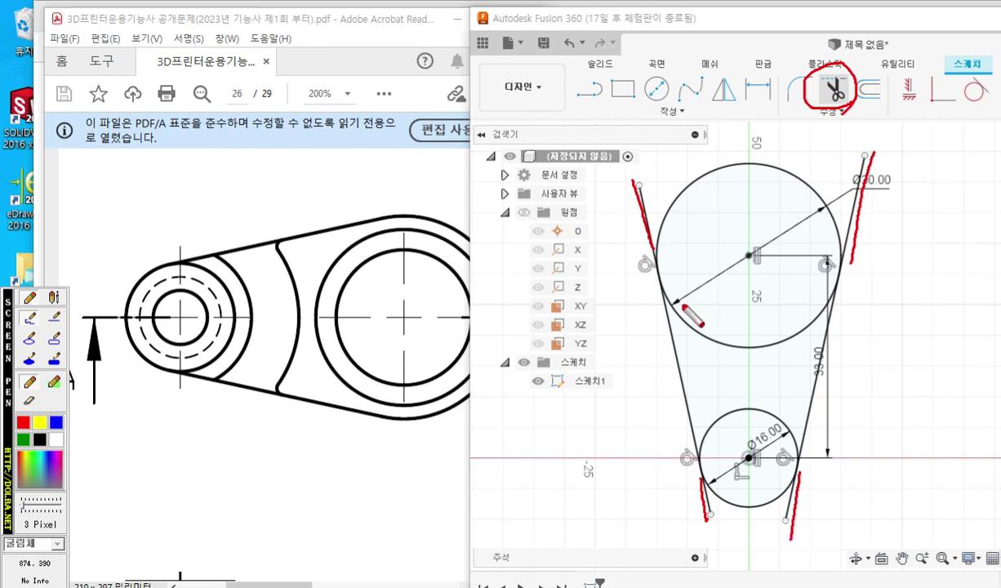
mouse_move(674, 304)
left_mouse_down()
mouse_move(731, 339)
mouse_move(822, 300)
left_mouse_up()
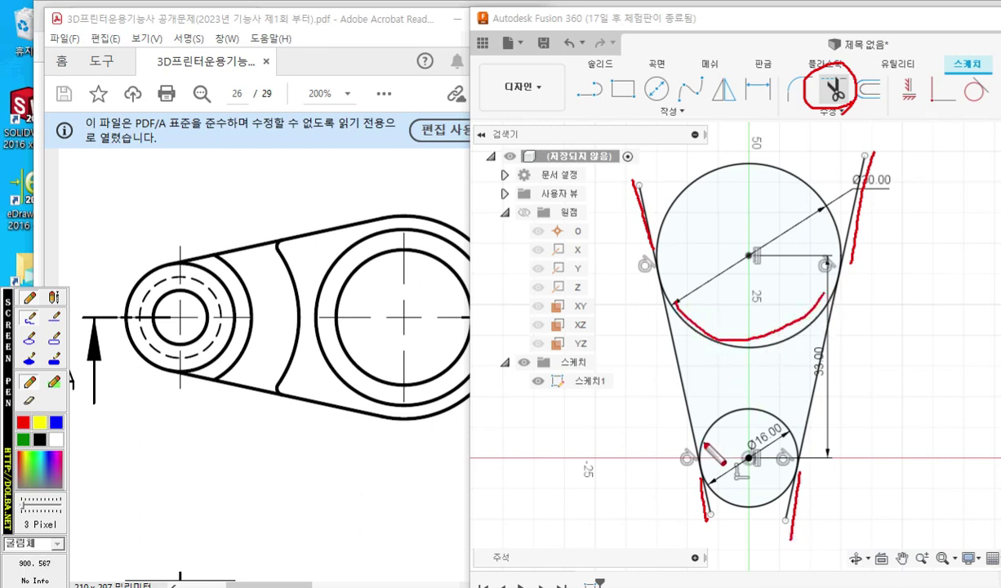
mouse_move(703, 434)
left_mouse_down()
mouse_move(745, 406)
mouse_move(788, 449)
left_mouse_up()
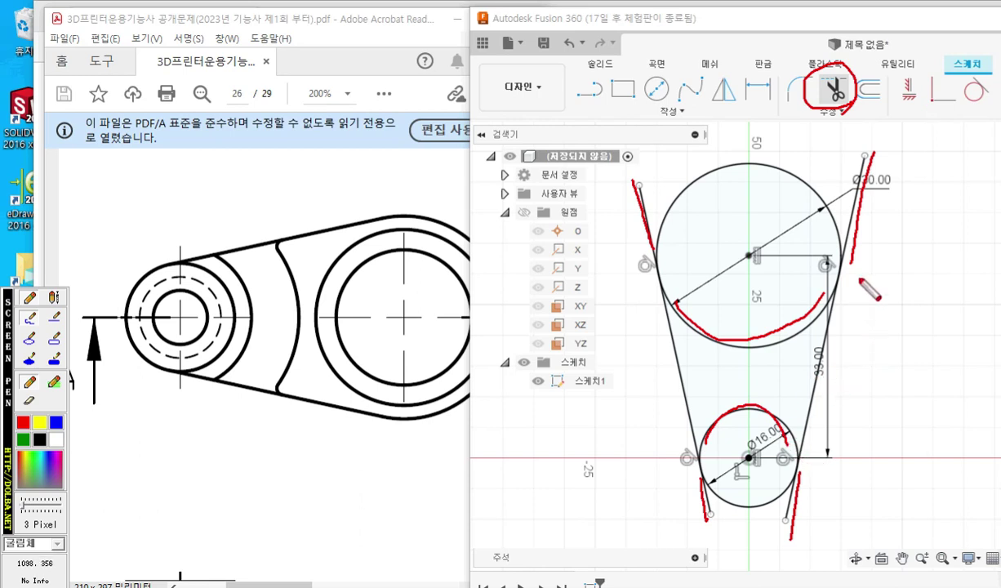
key("Escape")
- Trim the four overhanging ends of the two tangent lines back to the circles
left_click(837, 91)
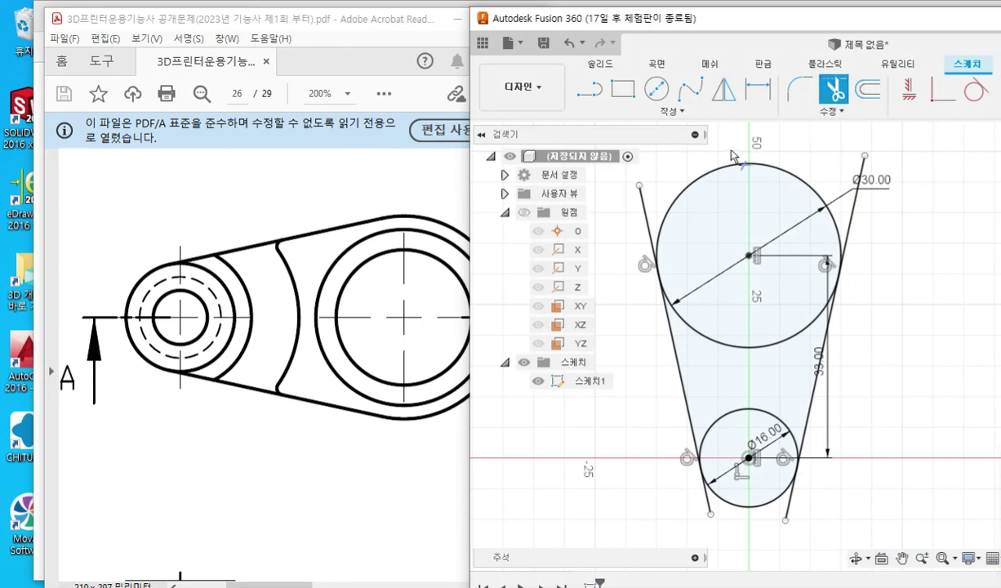
left_click(645, 214)
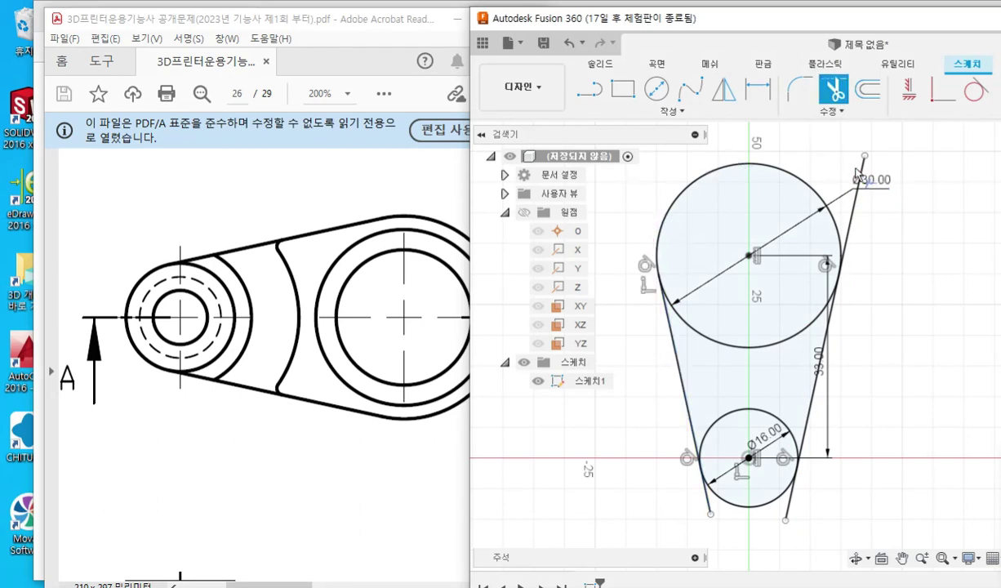
left_click(855, 196)
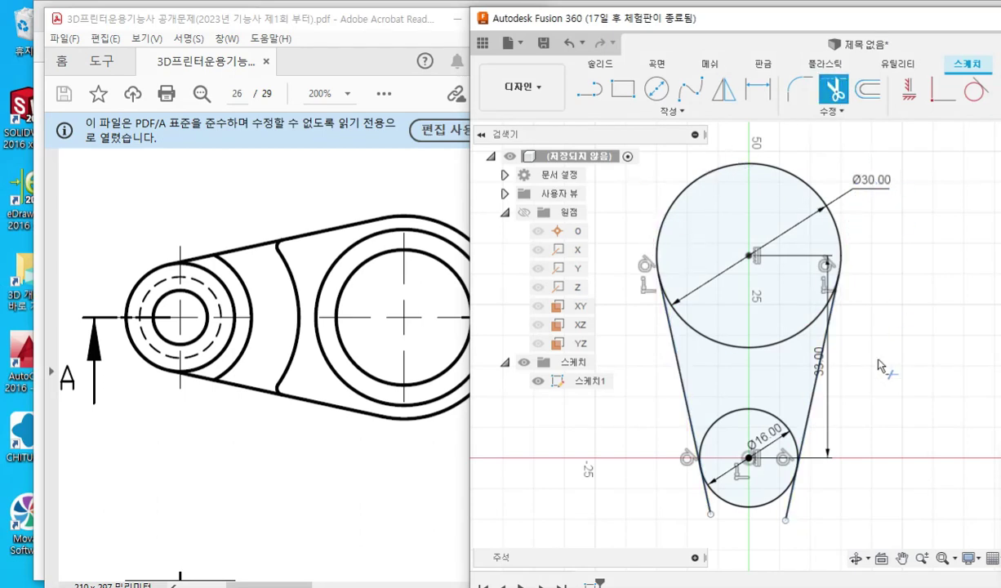
left_click(787, 493)
left_click(712, 508)
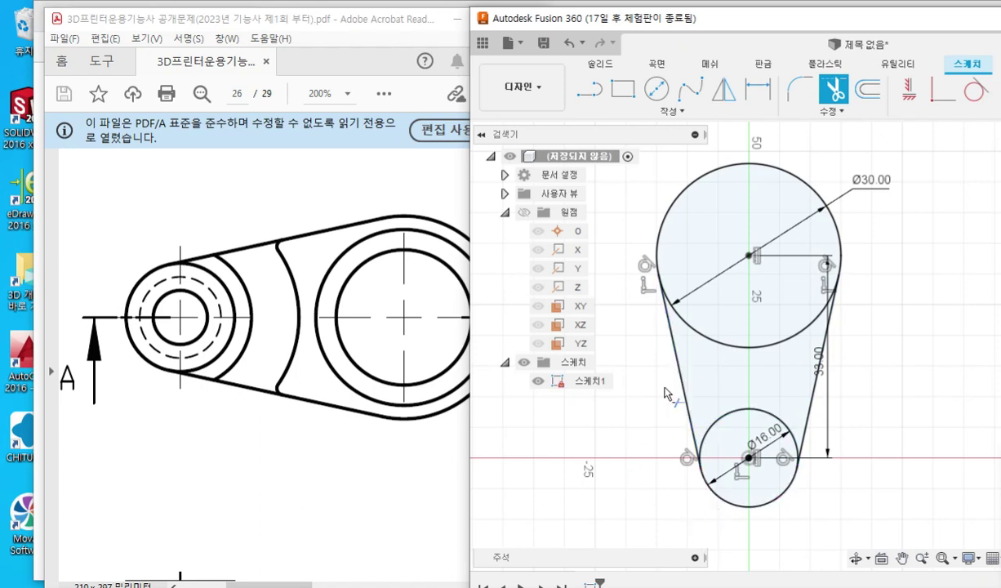
- Trim the inner arcs of both circles and move the 33 mm dimension outside the outline
left_click(711, 422)
left_click(716, 342)
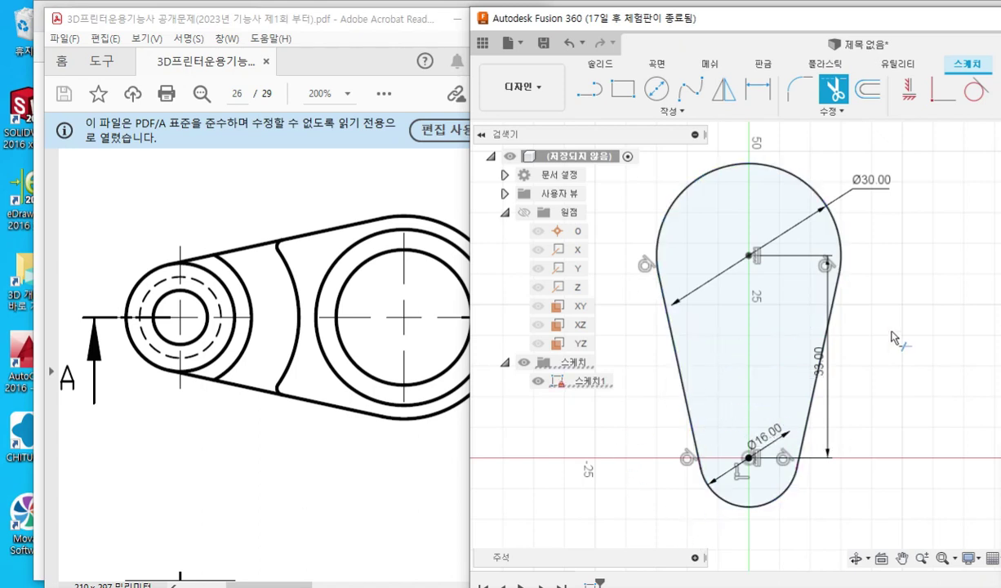
key("Escape")
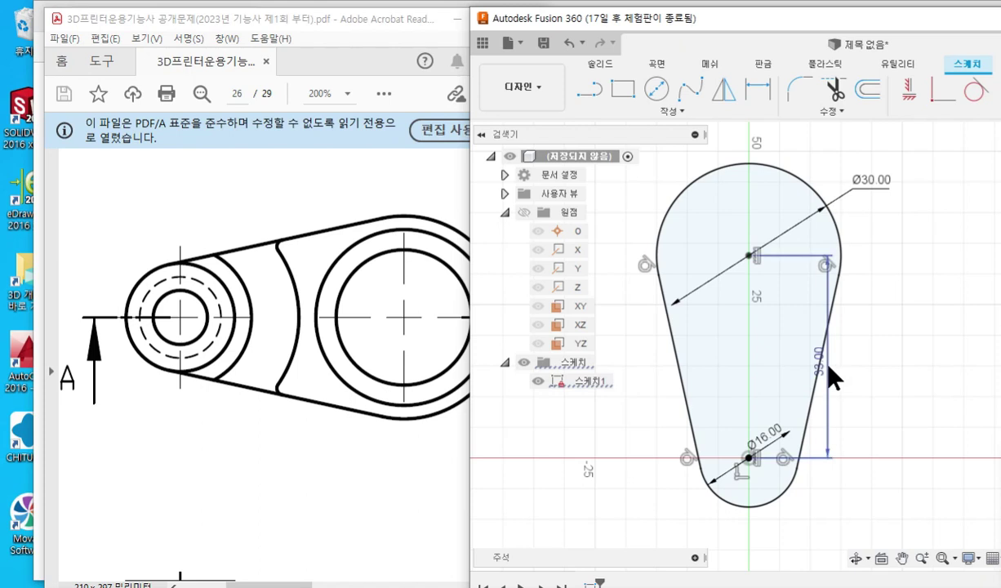
left_click_drag(833, 376, 883, 376)
left_click(742, 353)
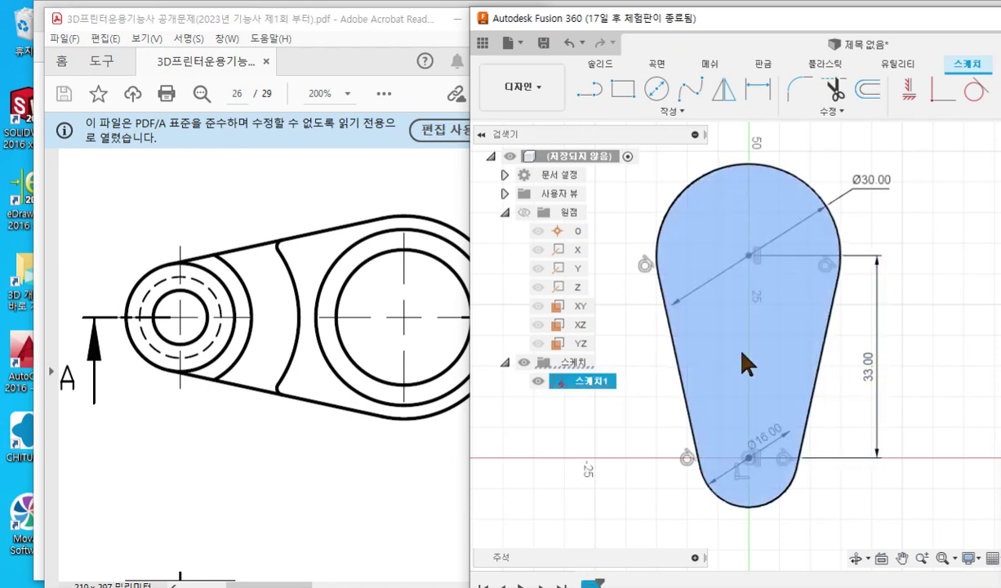
- Mark the walls of both holes in section A-A in red and write a crossed-out R and Ø8 above the small hole
left_click(350, 431)
scroll(379, 453, "down", 2, "ctrl")
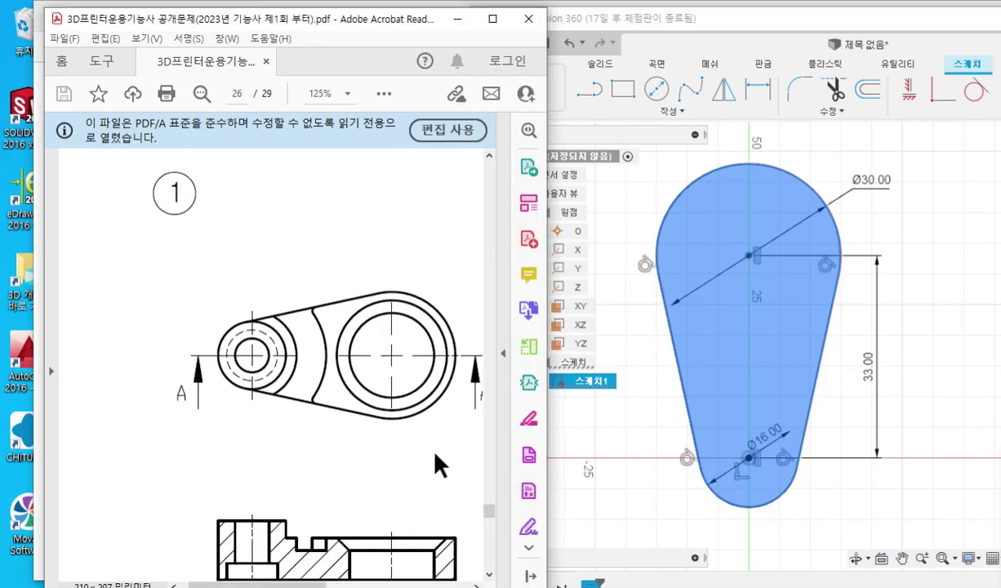
scroll(434, 452, "down", 4)
key("F12")
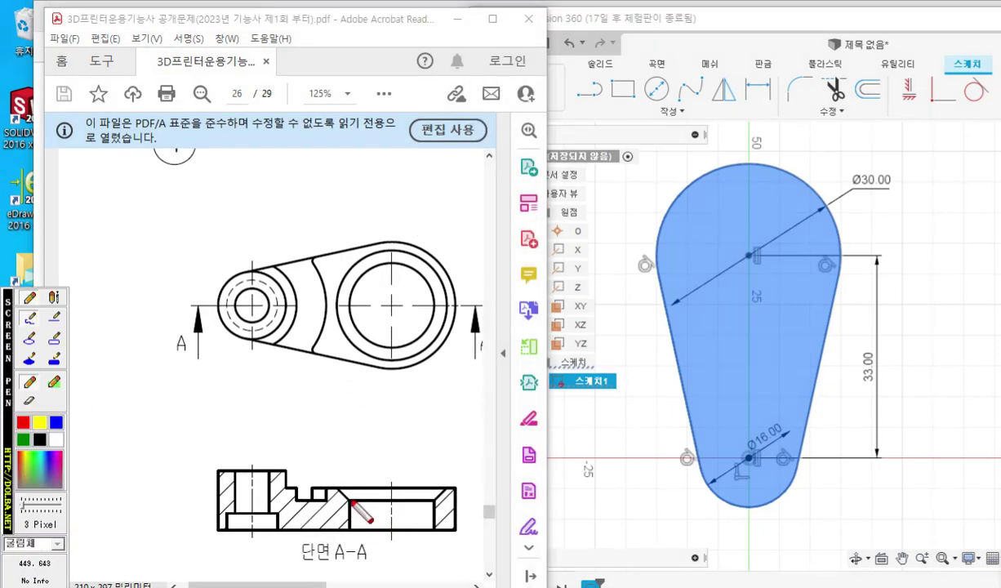
left_click_drag(351, 498, 351, 533)
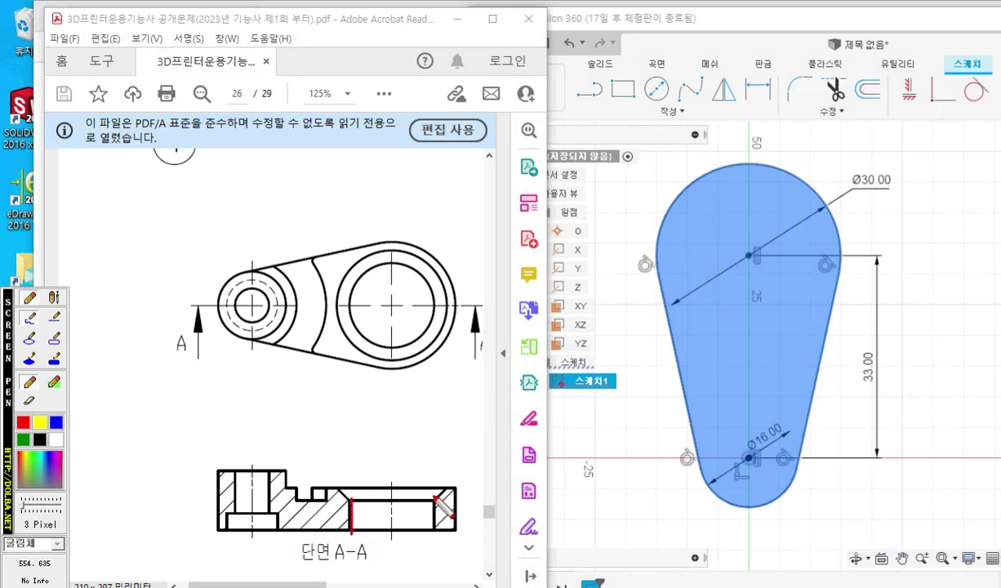
left_click_drag(434, 496, 432, 534)
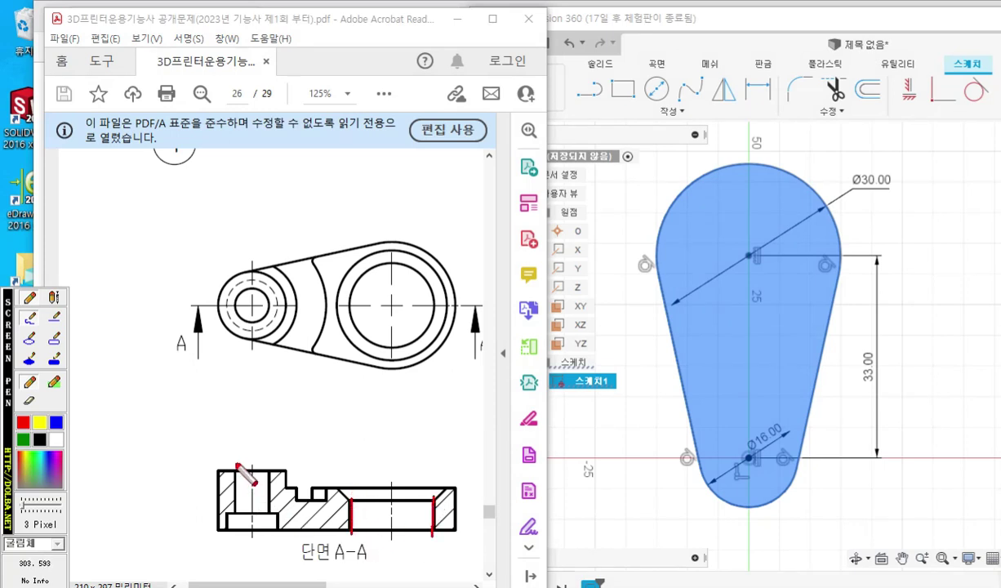
left_click_drag(235, 464, 235, 513)
left_click_drag(268, 464, 269, 514)
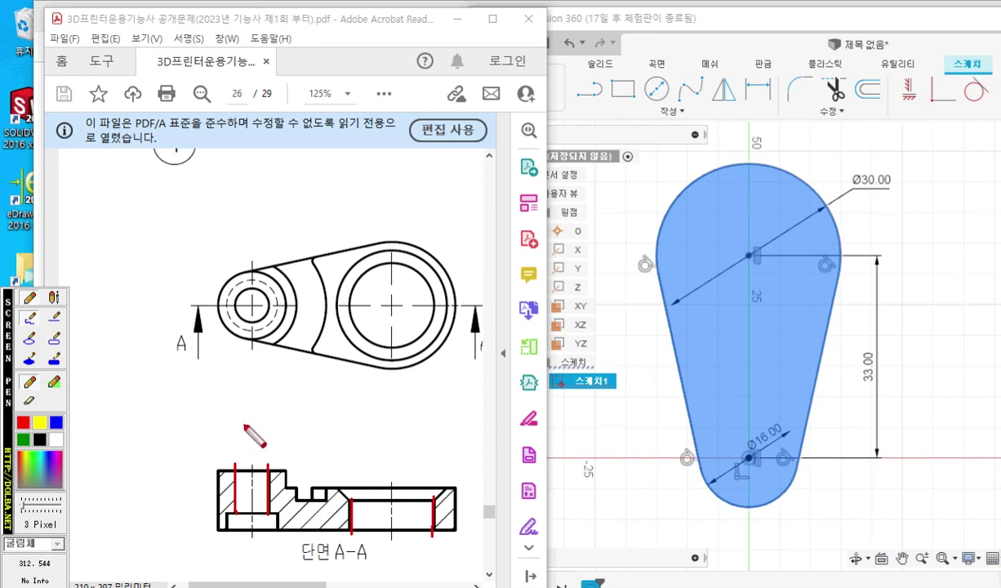
mouse_move(207, 425)
left_mouse_down()
mouse_move(200, 442)
mouse_move(222, 425)
mouse_move(200, 460)
mouse_move(221, 440)
mouse_move(265, 427)
mouse_move(252, 451)
left_mouse_up()
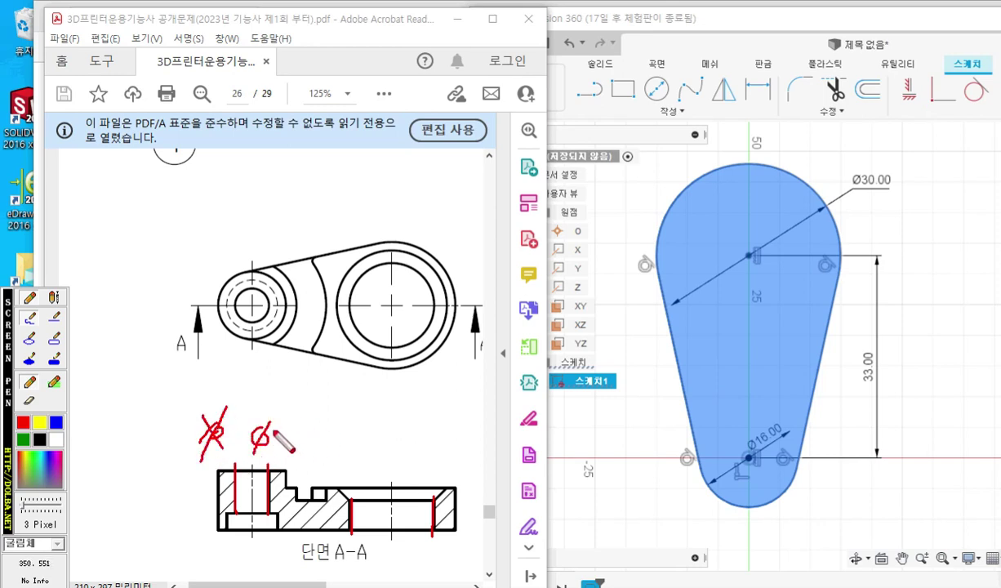
mouse_move(287, 421)
left_mouse_down()
mouse_move(280, 441)
mouse_move(286, 423)
left_mouse_up()
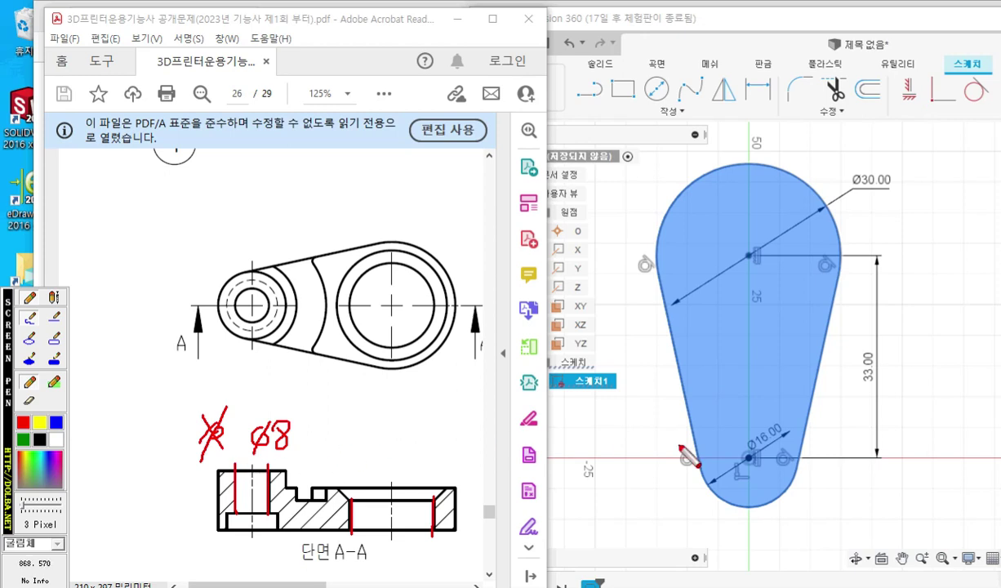
- Draw red circles labelled 8 and 20 inside the small and large ends of the sketch outline, and clear the marks
mouse_move(759, 423)
left_mouse_down()
mouse_move(732, 458)
mouse_move(779, 466)
mouse_move(762, 423)
left_mouse_up()
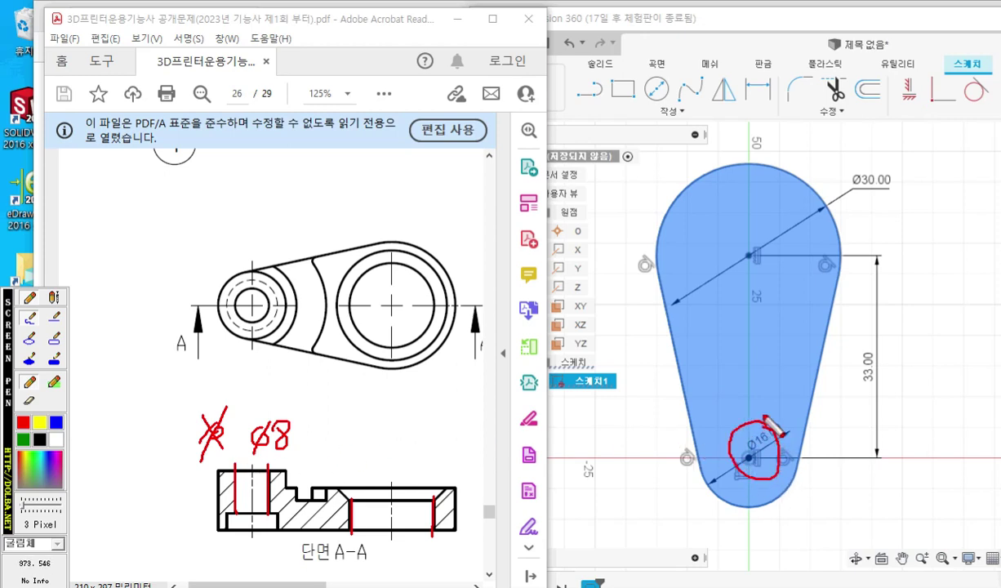
mouse_move(702, 400)
left_mouse_down()
mouse_move(714, 407)
mouse_move(708, 425)
mouse_move(704, 395)
left_mouse_up()
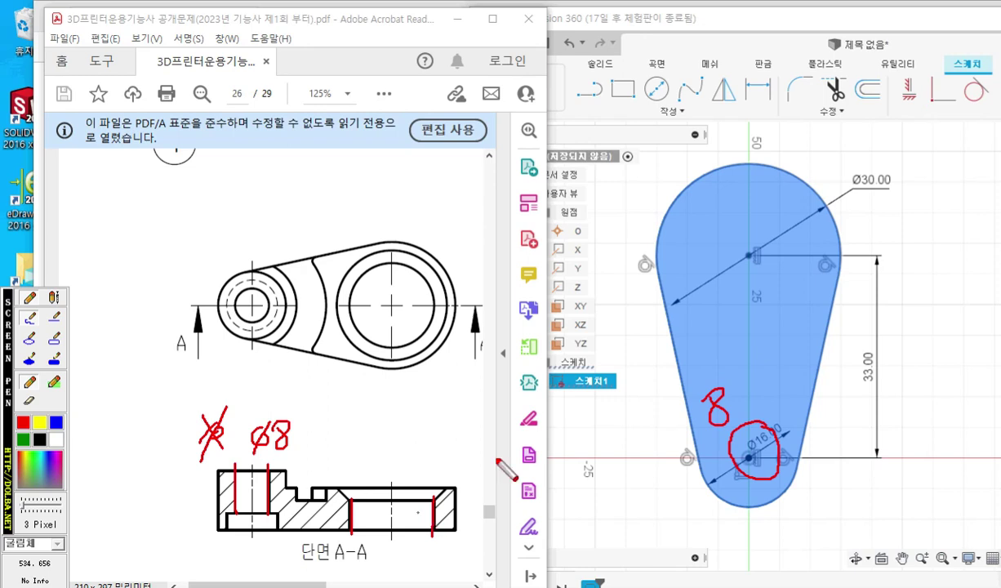
mouse_move(737, 200)
left_mouse_down()
mouse_move(673, 245)
mouse_move(775, 282)
mouse_move(759, 200)
mouse_move(732, 207)
mouse_move(720, 187)
mouse_move(707, 203)
mouse_move(733, 201)
mouse_move(741, 186)
left_mouse_up()
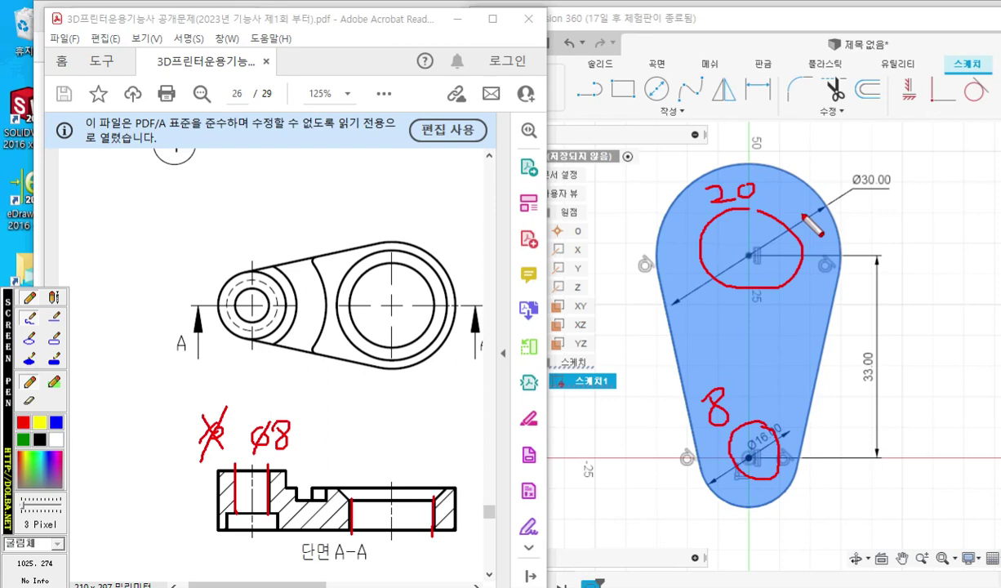
key("Escape")
- Draw an 8 mm circle at the small end's centre and a 20 mm circle at the large end's centre, and select the surrounding profile
left_click(653, 92)
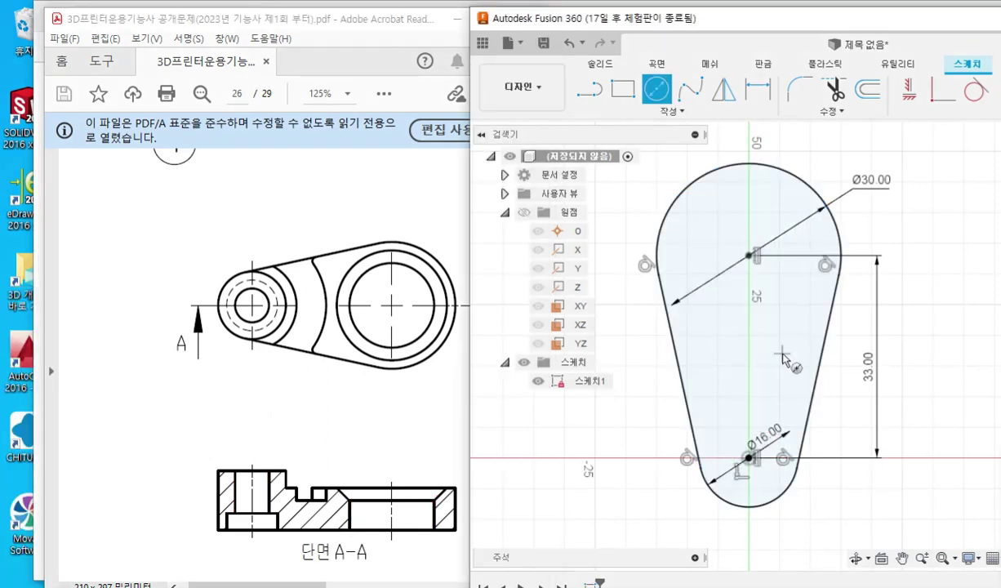
left_click(748, 458)
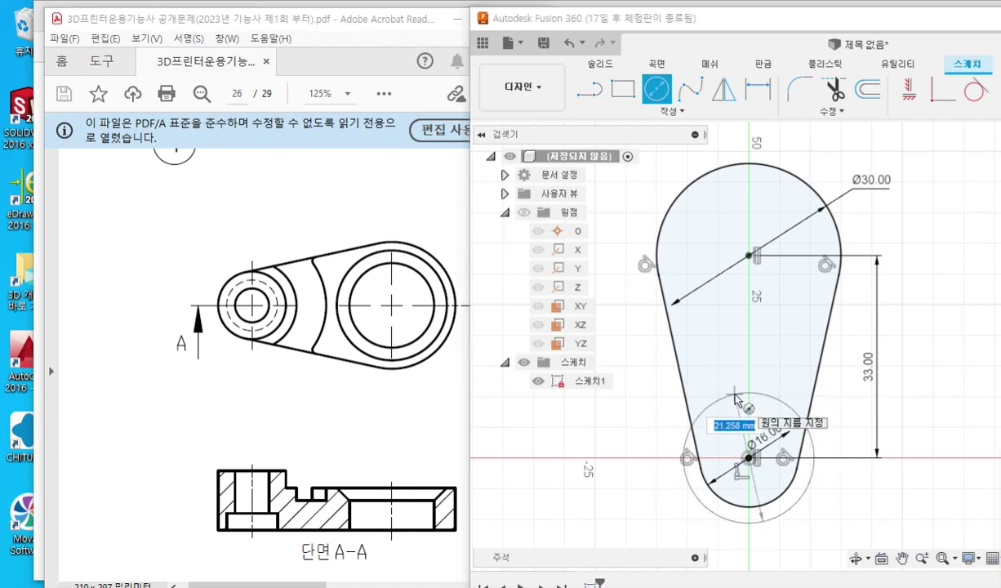
type("8")
key("Return")
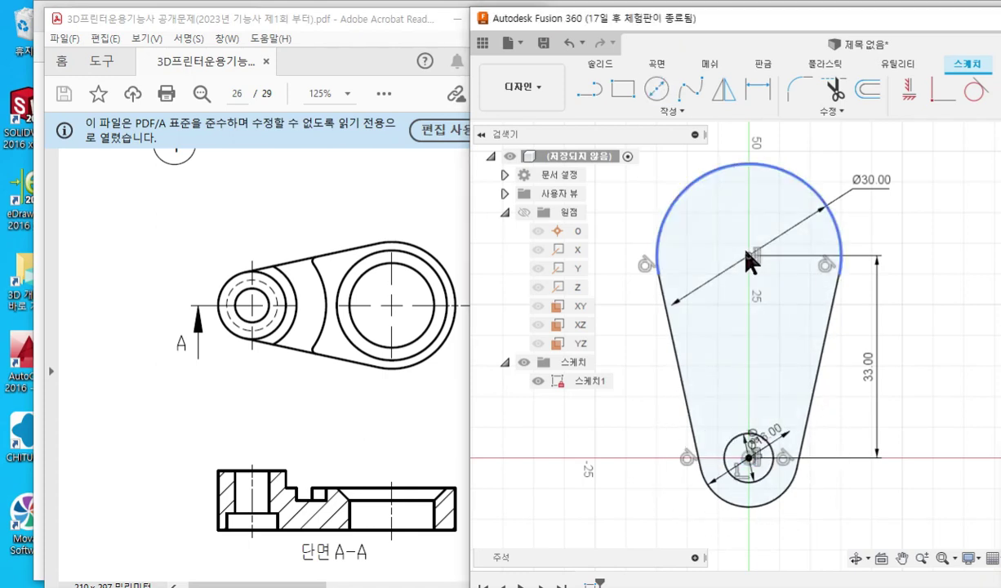
left_click(656, 88)
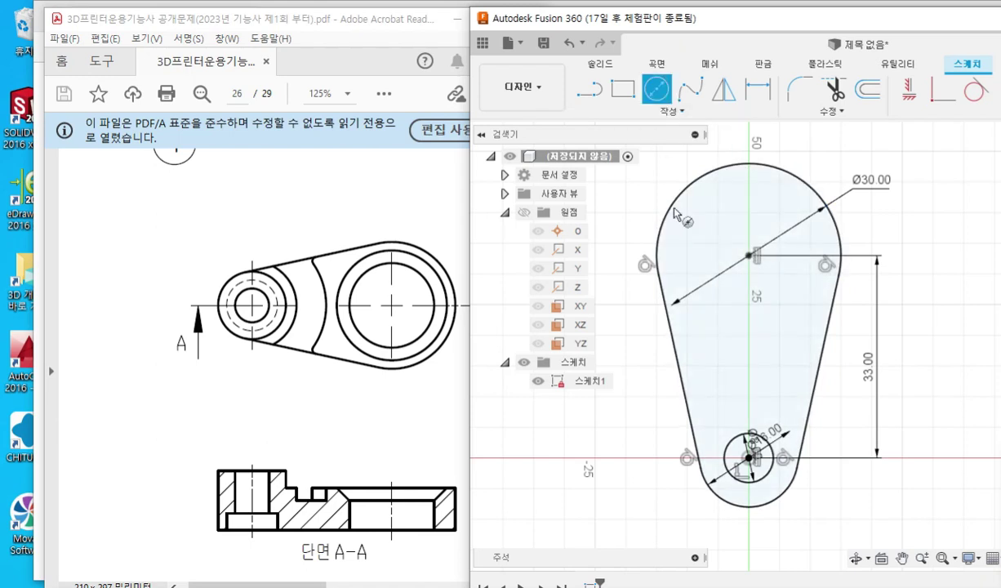
left_click(748, 256)
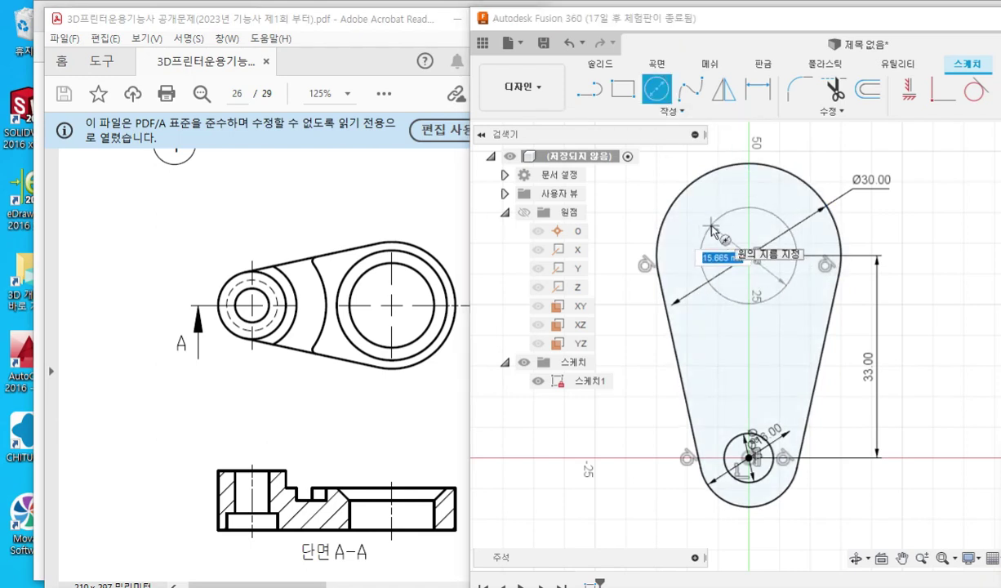
type("20")
key("Return")
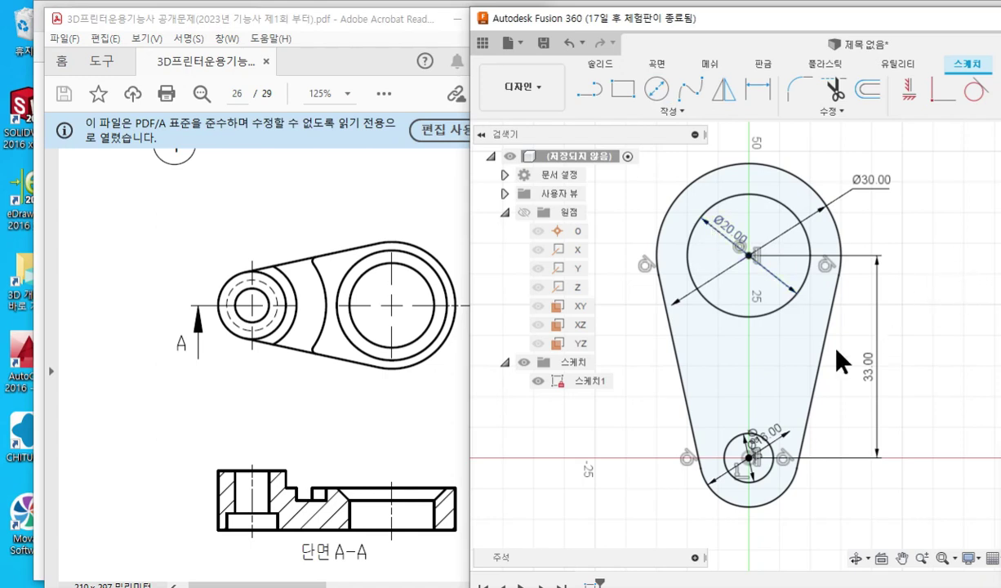
left_click(731, 361)
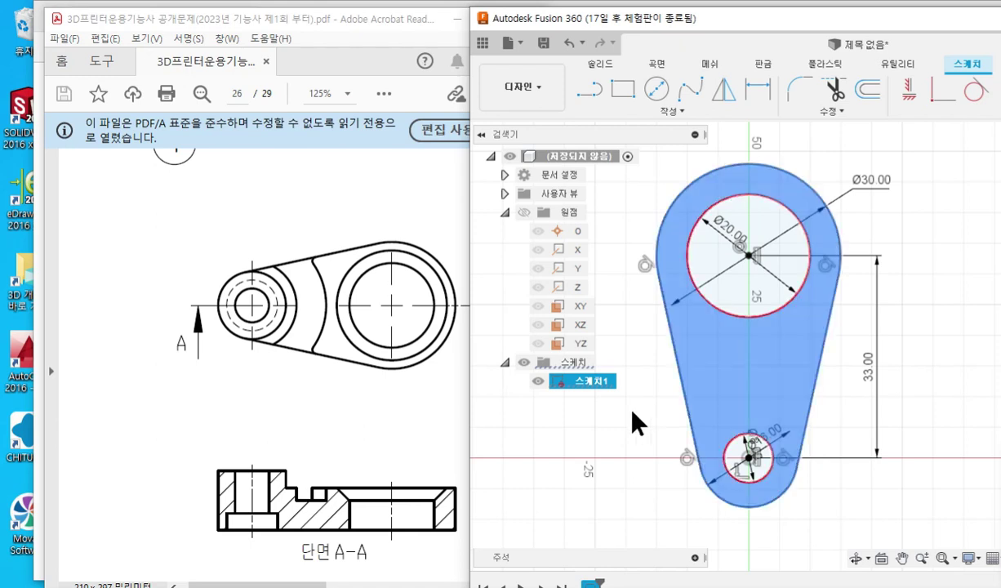
- Outline in red the lowered area around the large end in the plan view and the empty space above it in section A-A
key("F12")
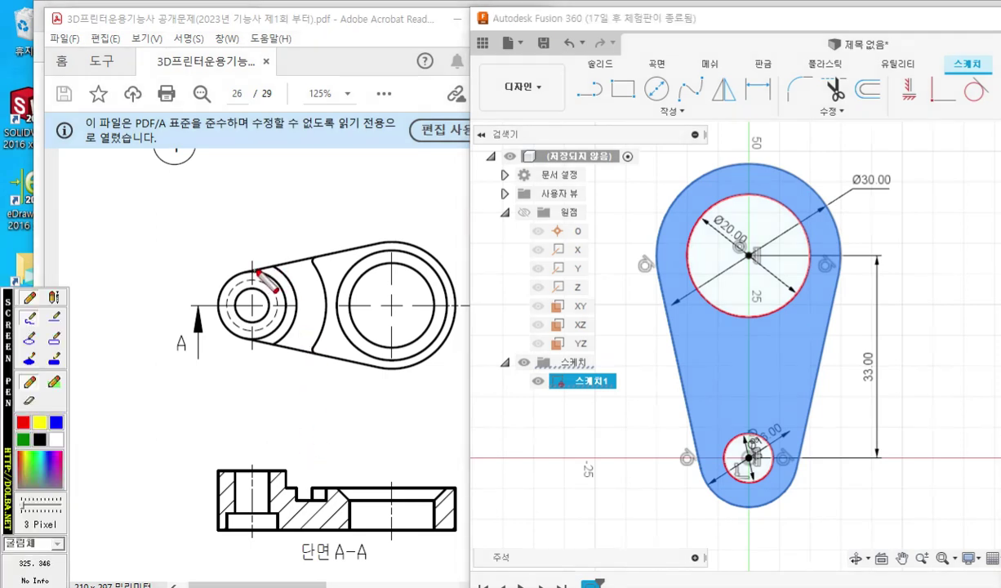
mouse_move(253, 270)
left_mouse_down()
mouse_move(277, 292)
mouse_move(259, 333)
mouse_move(327, 357)
mouse_move(398, 353)
mouse_move(433, 286)
mouse_move(373, 245)
mouse_move(258, 267)
left_mouse_up()
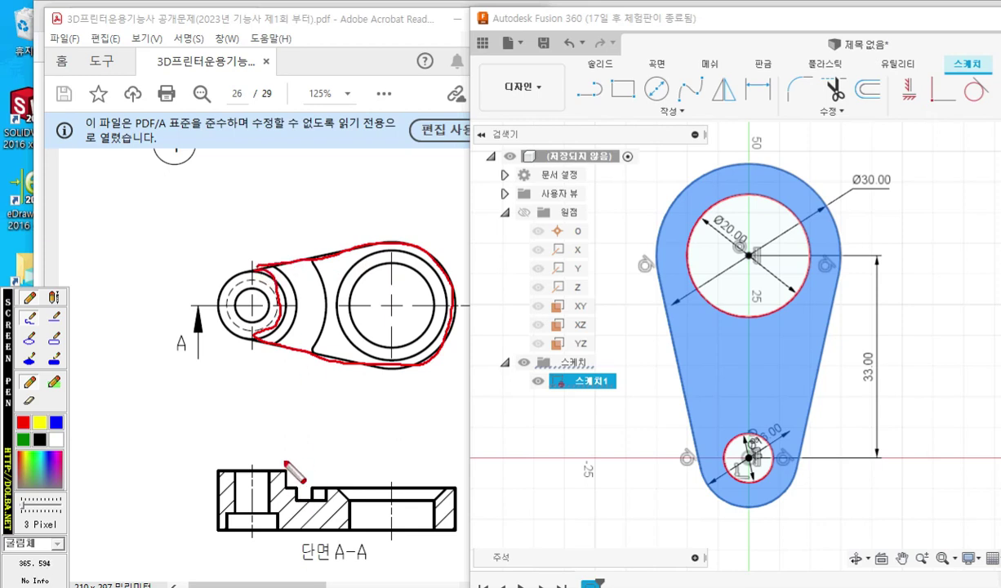
mouse_move(283, 461)
left_mouse_down()
mouse_move(287, 479)
mouse_move(445, 479)
mouse_move(426, 462)
mouse_move(277, 478)
left_mouse_up()
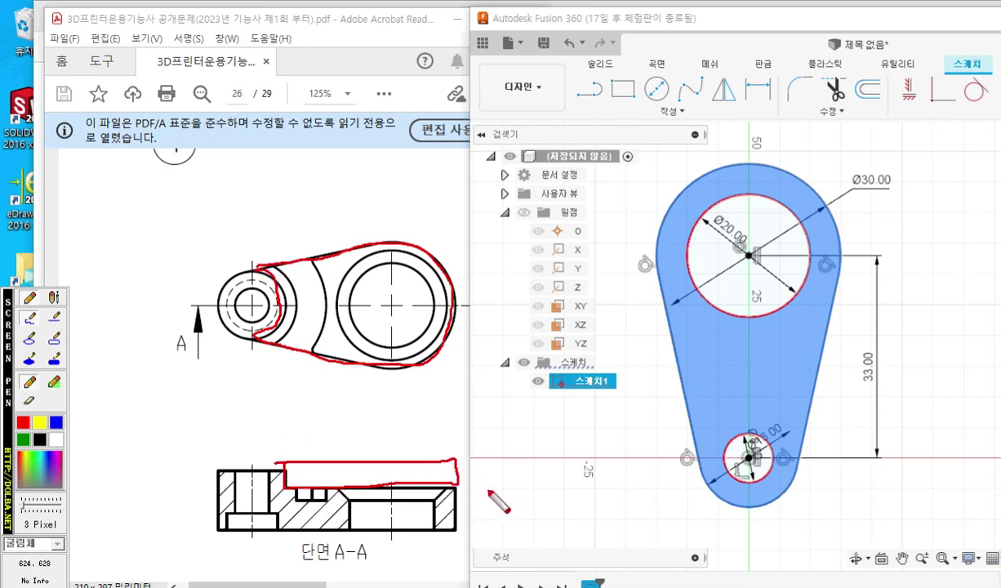
- Outline the curved groove in blue in both the plan view and section A-A
left_click(56, 421)
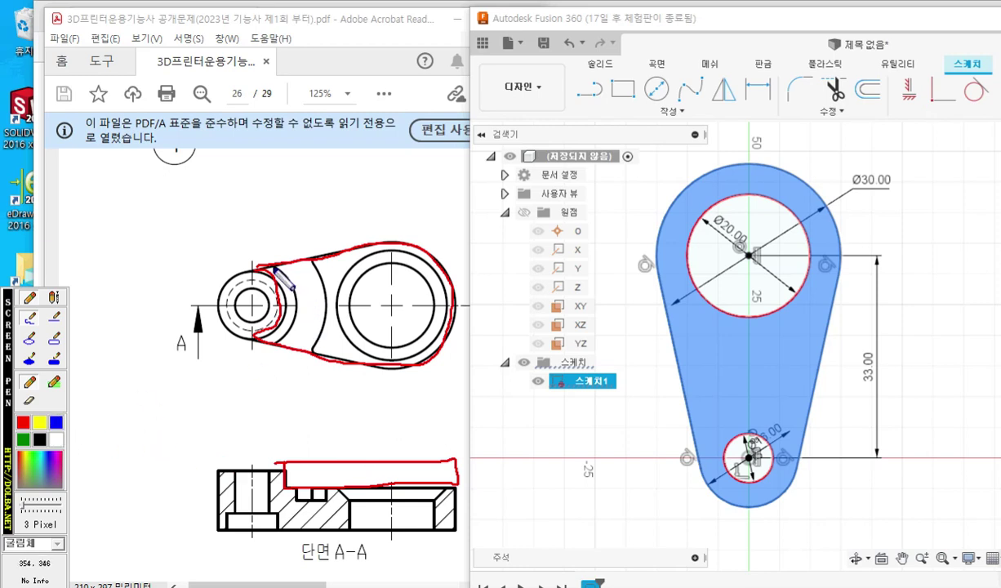
mouse_move(275, 269)
left_mouse_down()
mouse_move(291, 315)
mouse_move(273, 340)
mouse_move(310, 358)
mouse_move(326, 290)
mouse_move(299, 253)
mouse_move(276, 260)
left_mouse_up()
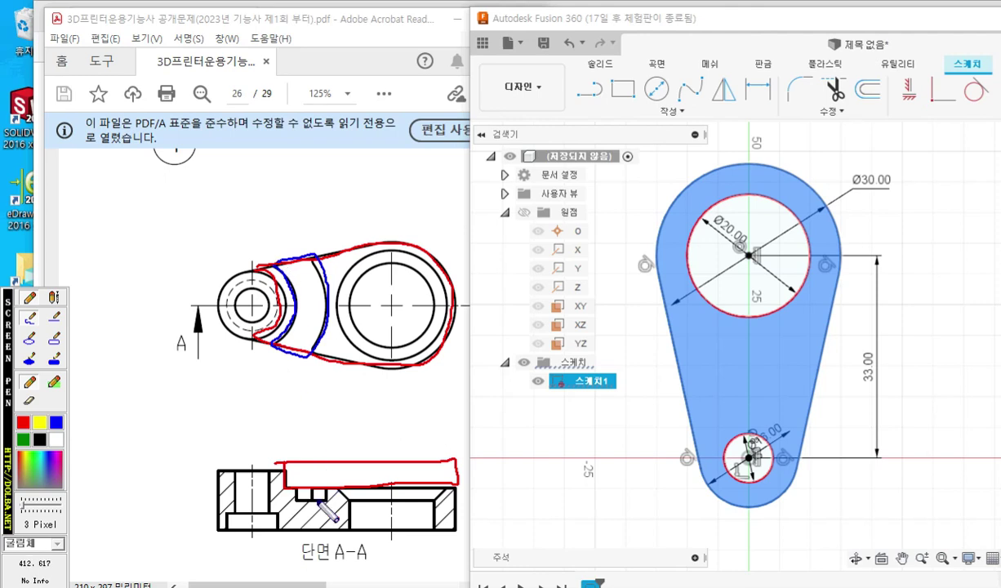
mouse_move(296, 480)
left_mouse_down()
mouse_move(296, 502)
mouse_move(328, 502)
mouse_move(297, 483)
left_mouse_up()
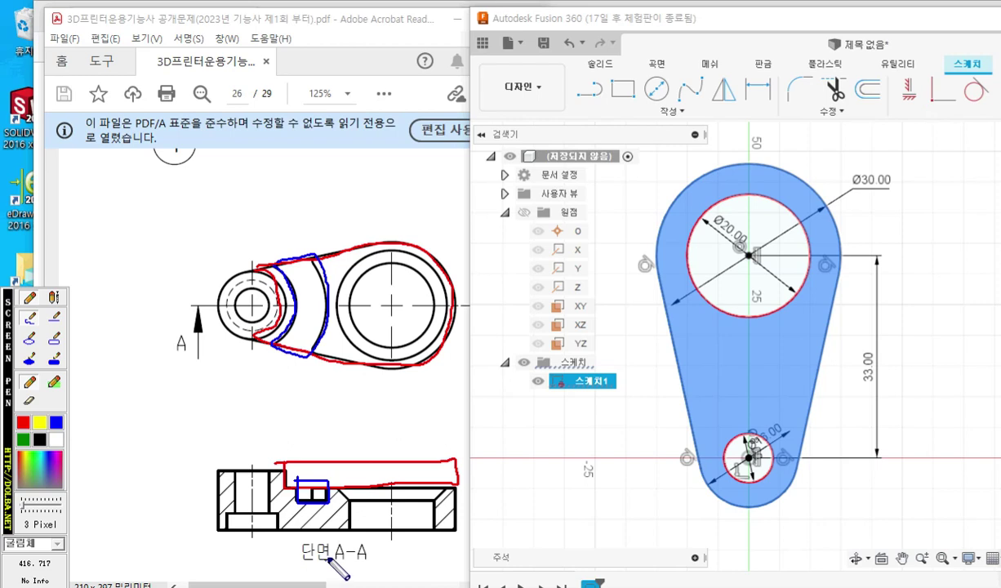
- Sketch a blue overall-height dimension beside section A-A, and clear all the pen marks
left_click_drag(171, 467, 198, 466)
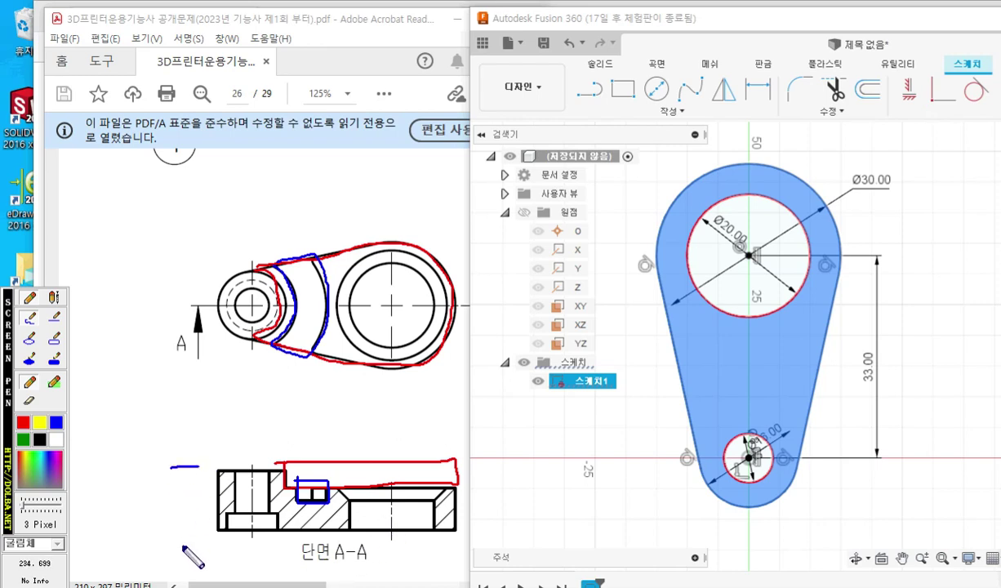
left_click_drag(167, 533, 200, 531)
mouse_move(183, 475)
left_mouse_down()
mouse_move(186, 530)
mouse_move(197, 522)
left_mouse_up()
mouse_move(183, 468)
left_mouse_down()
mouse_move(172, 482)
mouse_move(196, 480)
left_mouse_up()
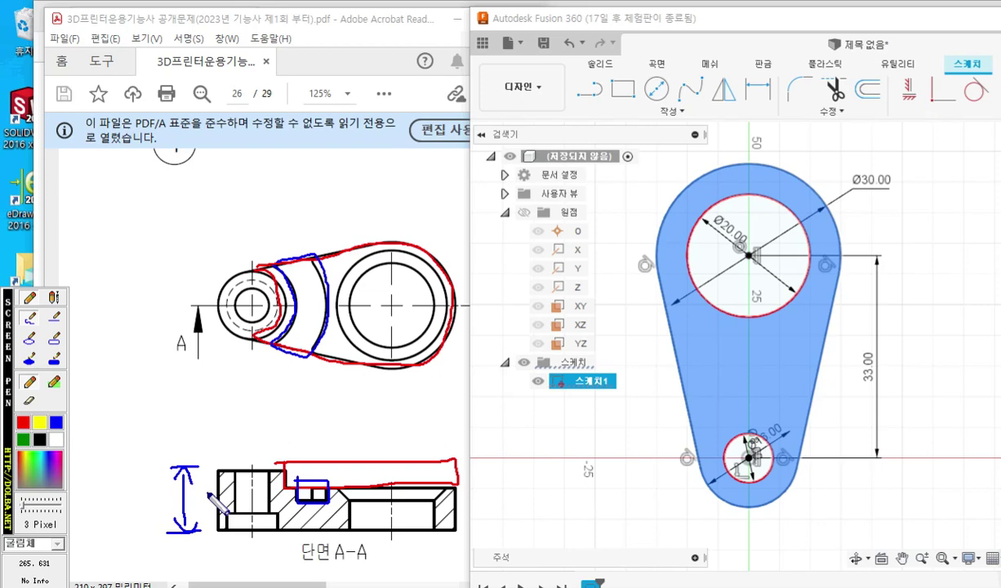
key("Escape")
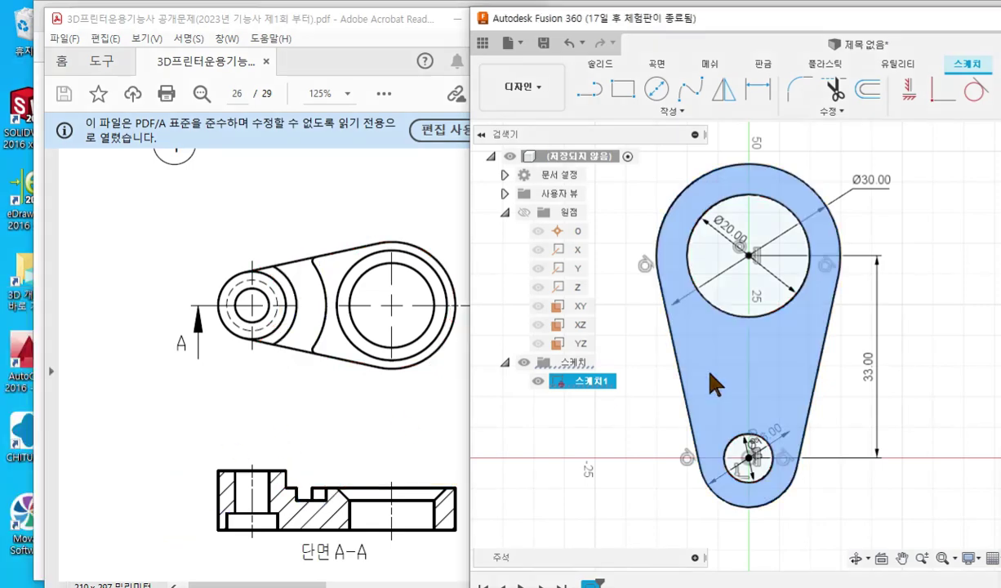
- Extrude the selected outline profile 14 mm as a new body, leaving both holes open
right_click(760, 370)
left_click(718, 423)
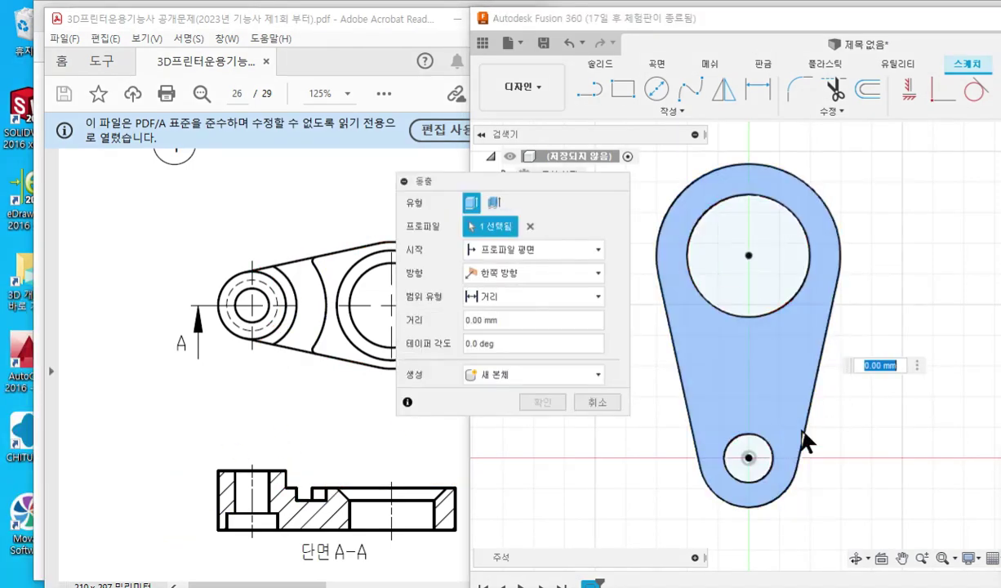
middle_click_drag(823, 463, 811, 418, "shift")
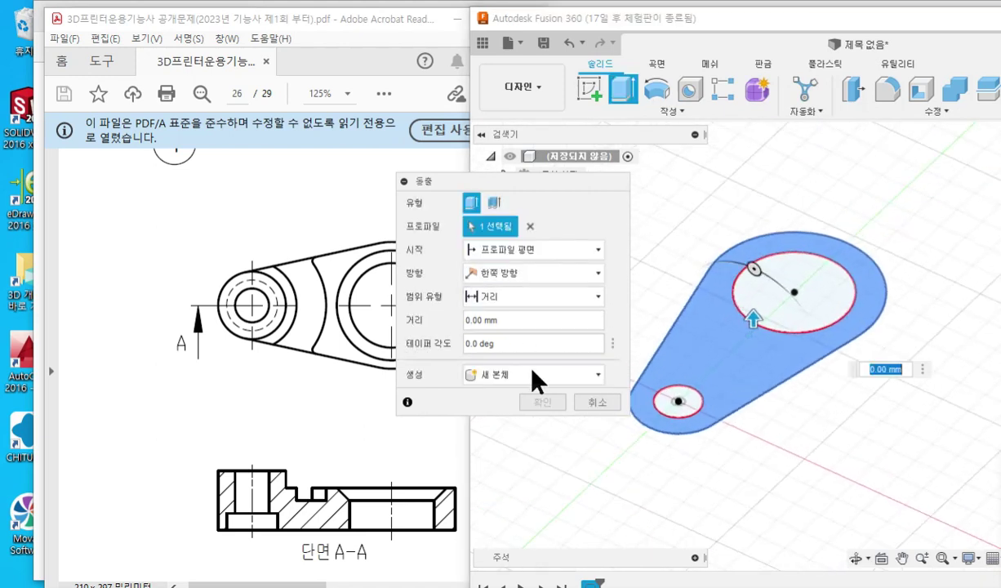
left_click(522, 320)
type("14")
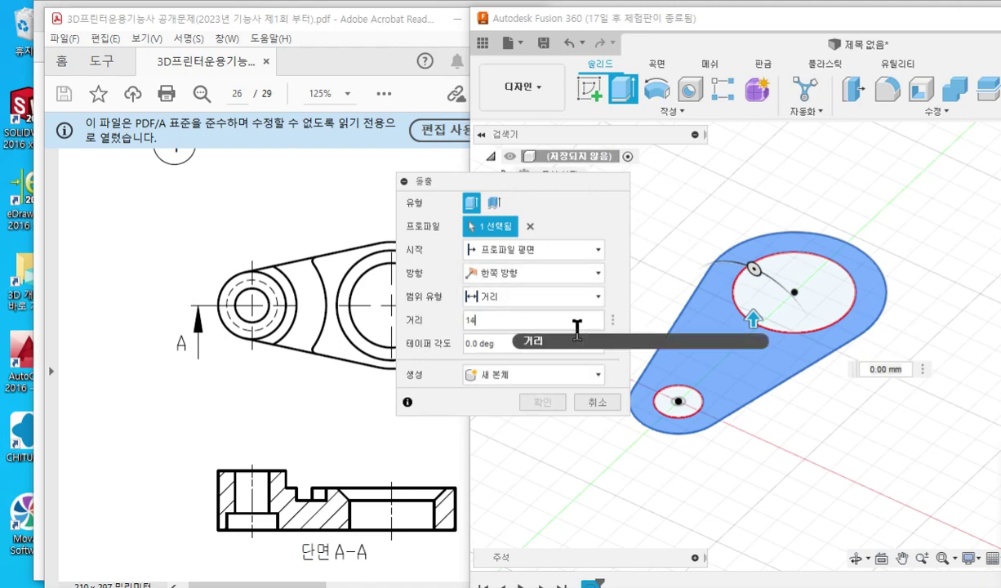
key("Return")
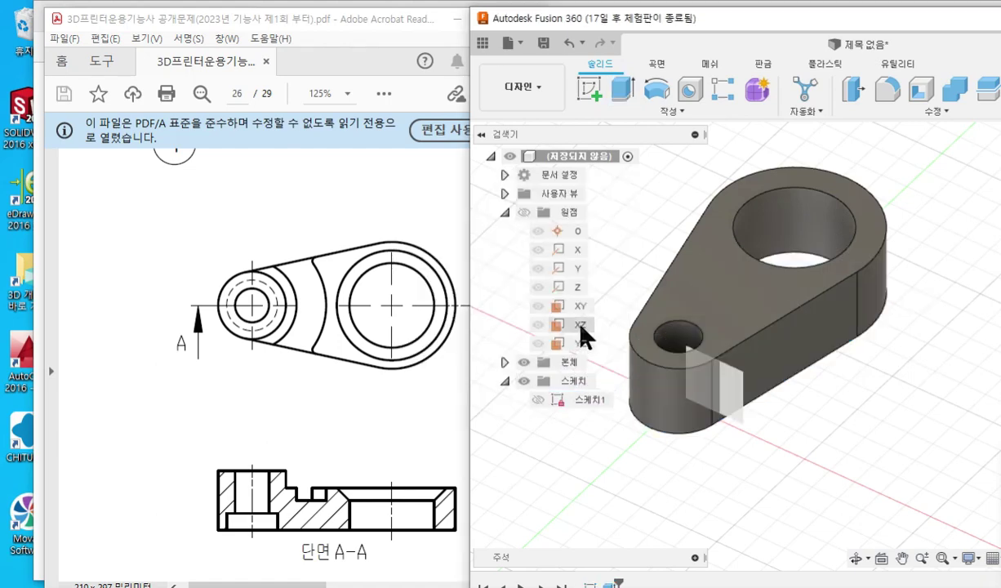
- Create a new sketch on the top face of the extruded body
middle_click_drag(777, 397, 746, 333, "shift")
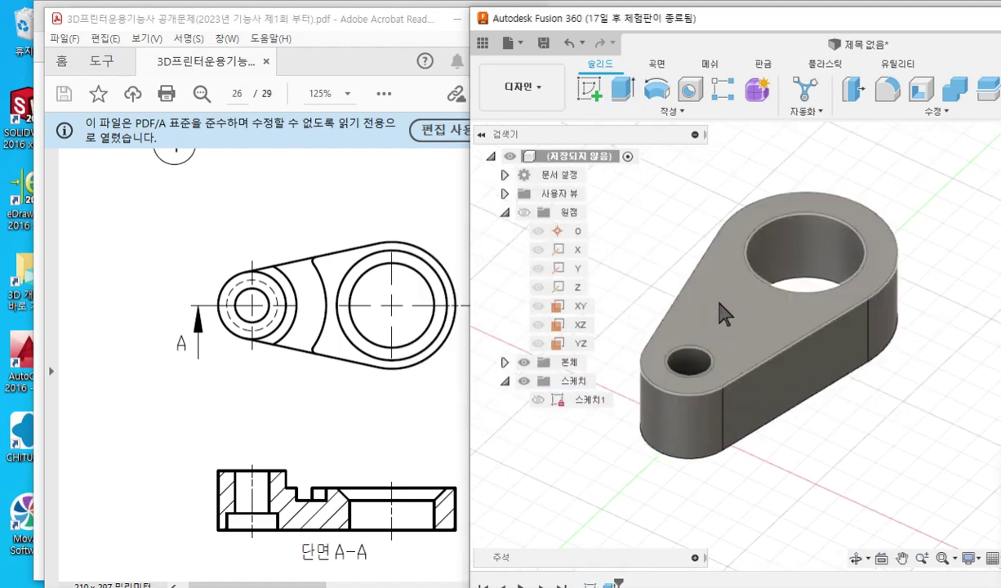
left_click(719, 302)
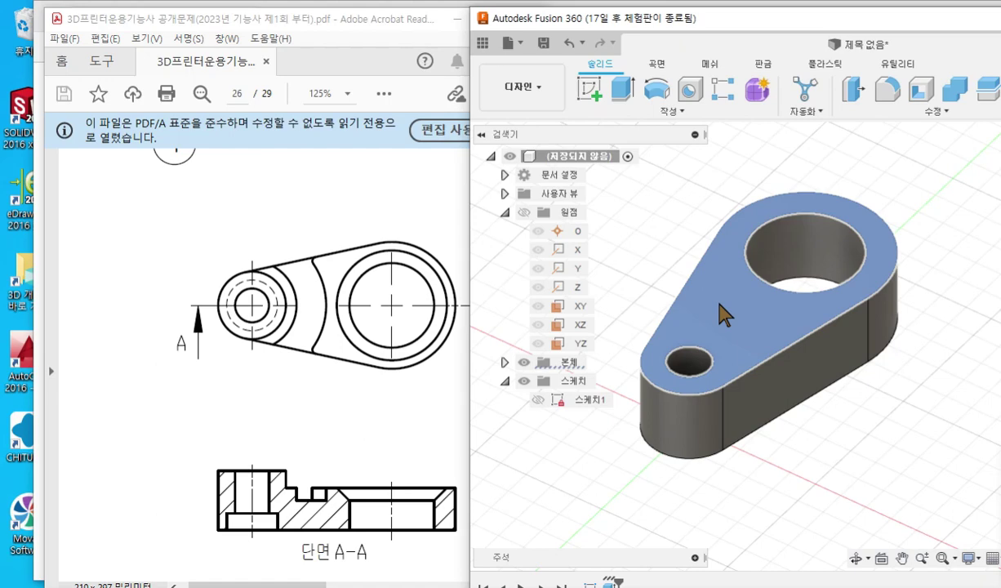
right_click(721, 314)
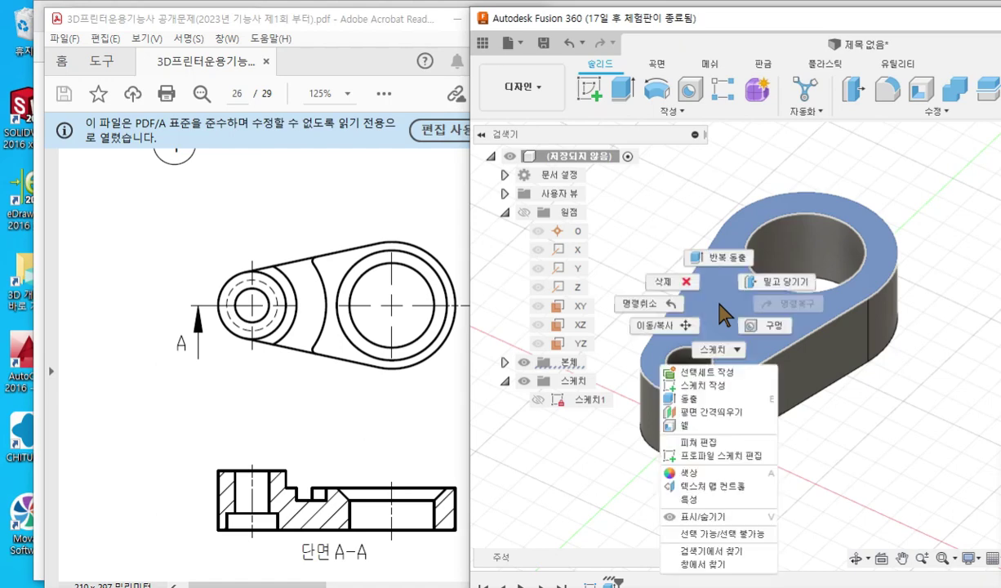
left_click(705, 386)
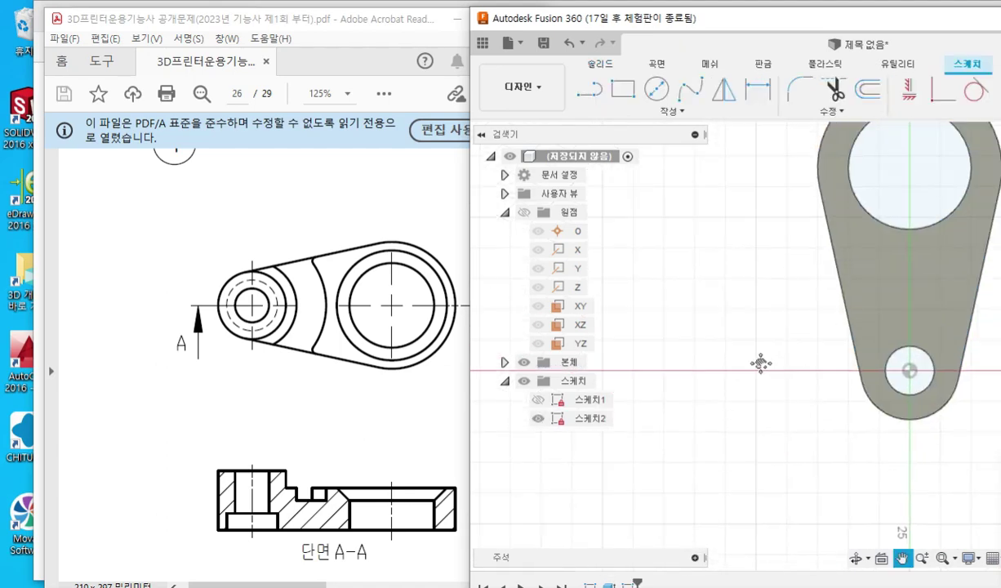
middle_click_drag(760, 364, 670, 446)
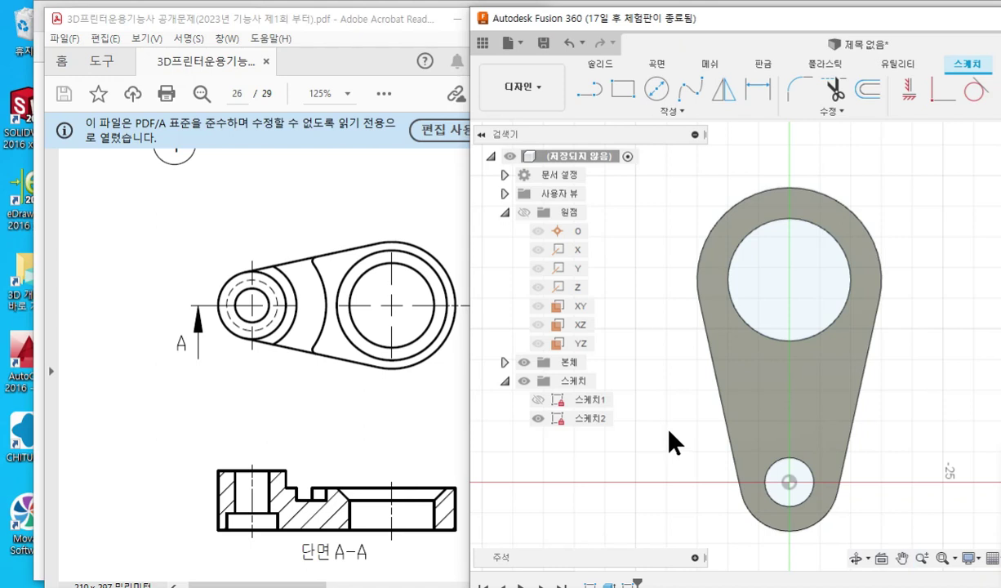
- Trace the small boss circle and large end arc in red on the drawing and the matching arcs on the model, and clear the marks
key("F12")
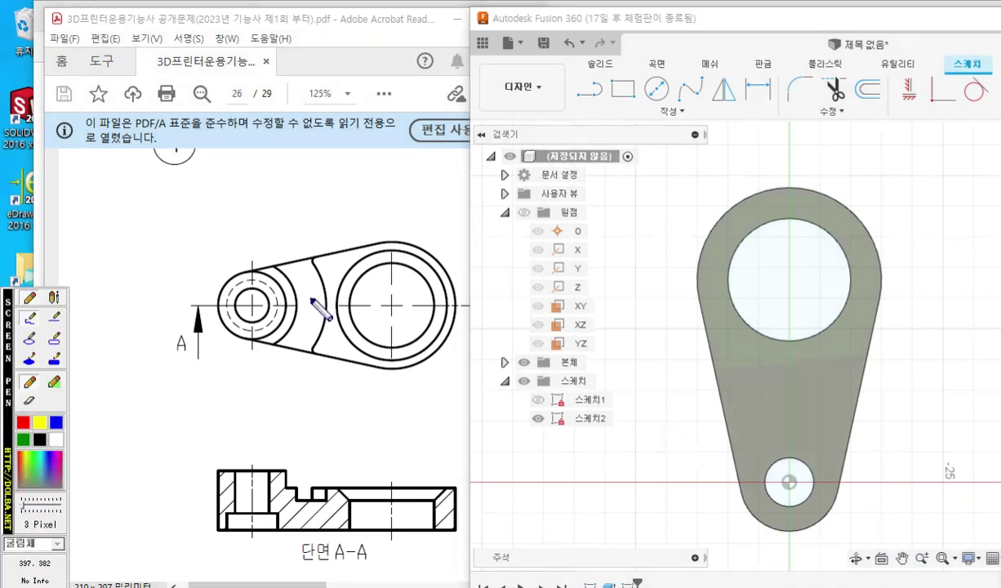
left_click(23, 422)
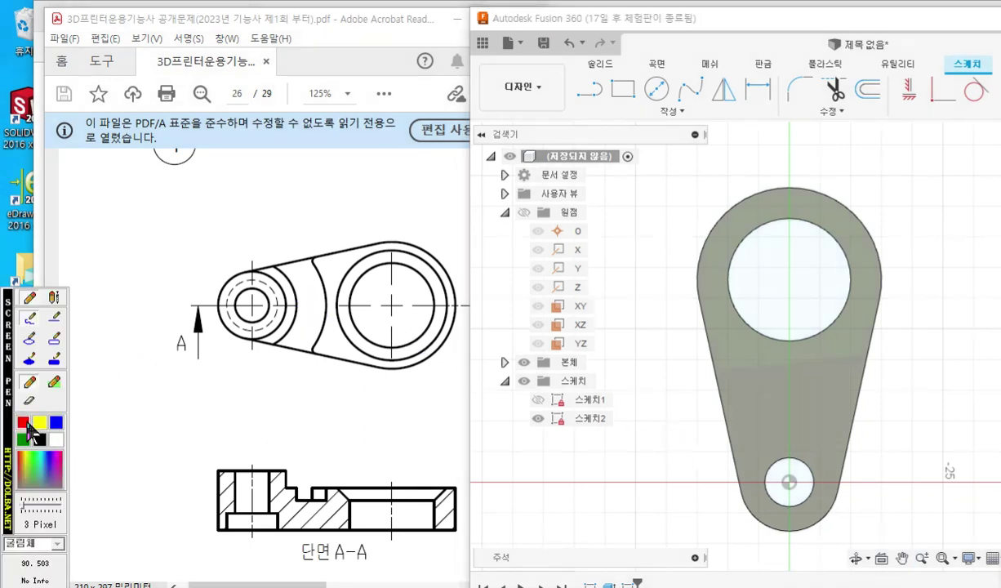
mouse_move(236, 273)
left_mouse_down()
mouse_move(263, 270)
mouse_move(275, 300)
mouse_move(260, 339)
mouse_move(217, 294)
mouse_move(238, 270)
left_mouse_up()
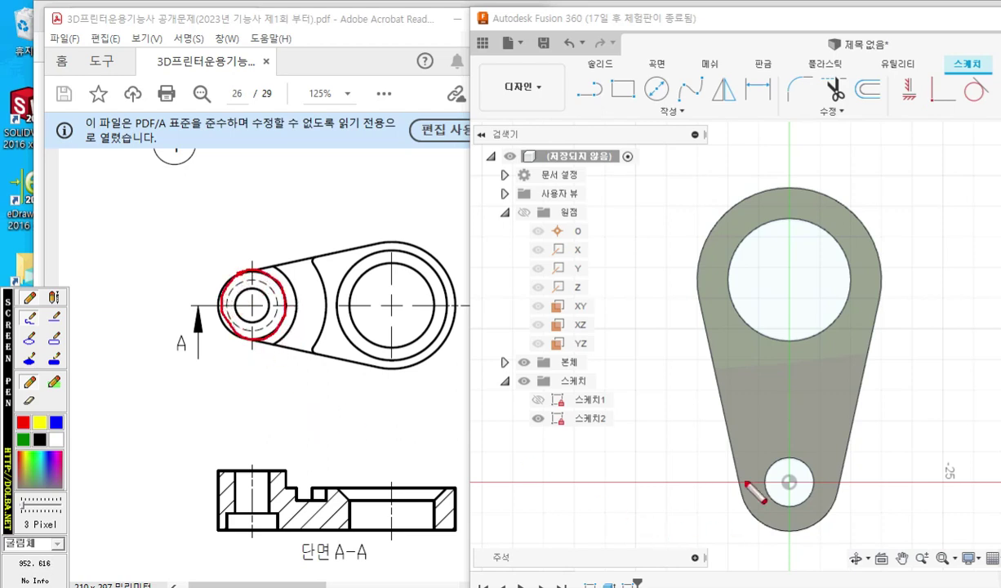
mouse_move(740, 495)
left_mouse_down()
mouse_move(798, 531)
mouse_move(837, 495)
left_mouse_up()
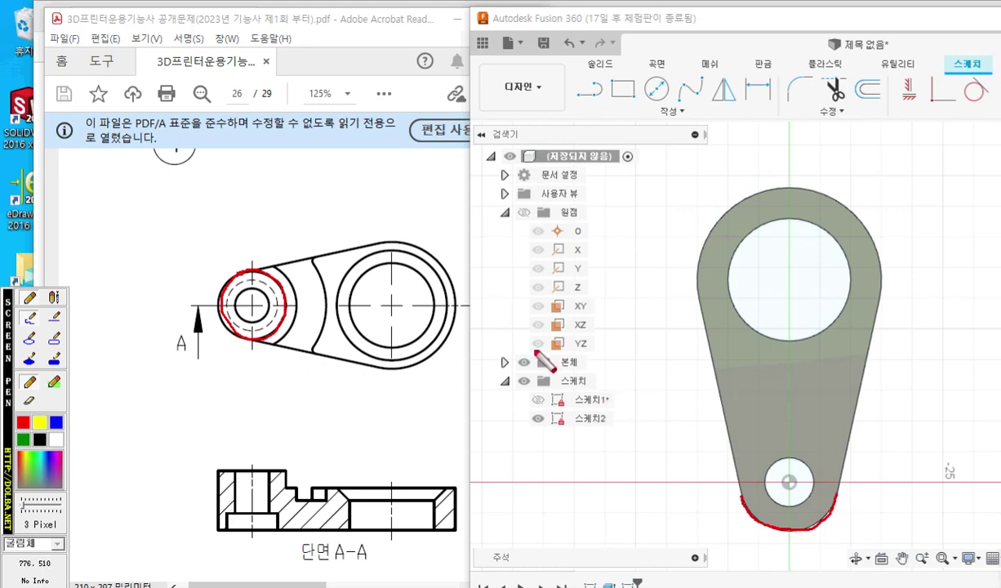
mouse_move(371, 244)
left_mouse_down()
mouse_move(426, 256)
mouse_move(445, 309)
mouse_move(417, 361)
mouse_move(366, 372)
left_mouse_up()
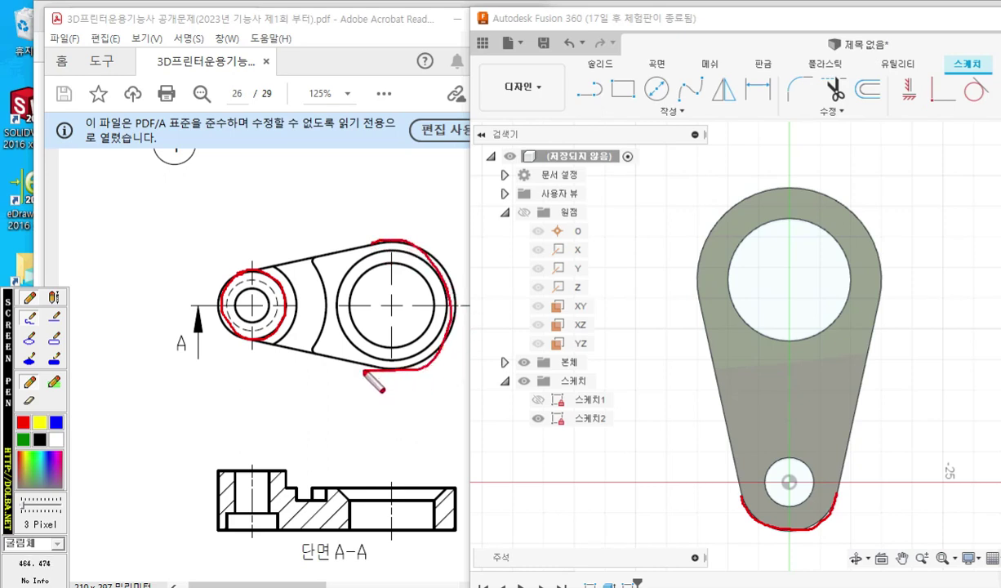
mouse_move(677, 277)
left_mouse_down()
mouse_move(775, 193)
mouse_move(870, 268)
mouse_move(879, 292)
left_mouse_up()
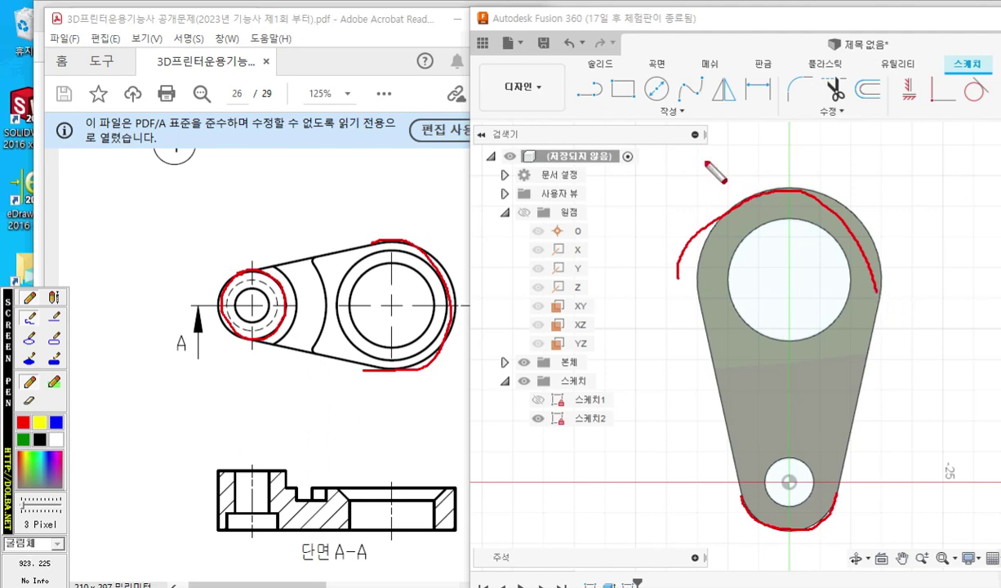
key("Escape")
- Project the outer end arcs of the large and small ends into the sketch, using the specified-entities selection filter
left_click(664, 113)
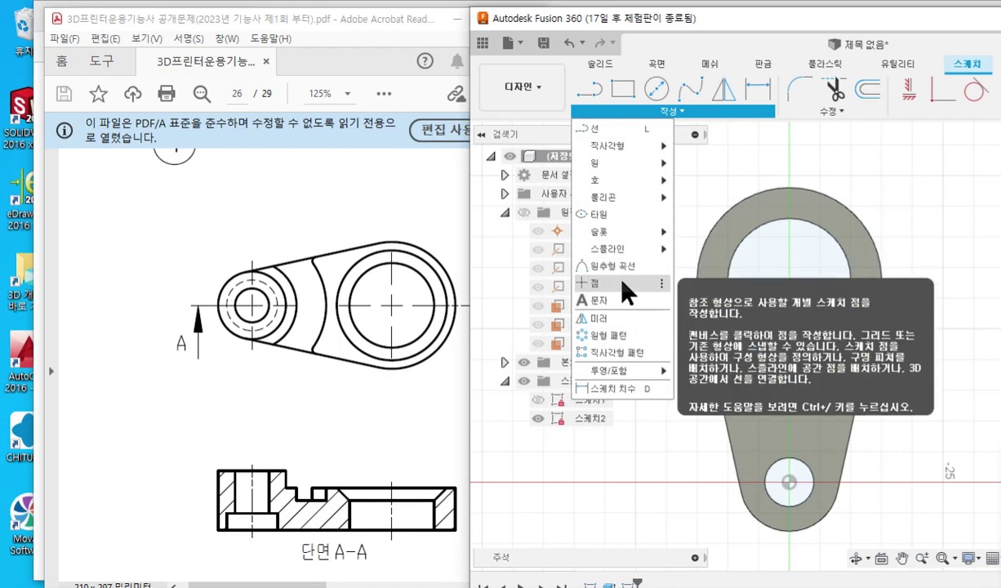
mouse_move(640, 372)
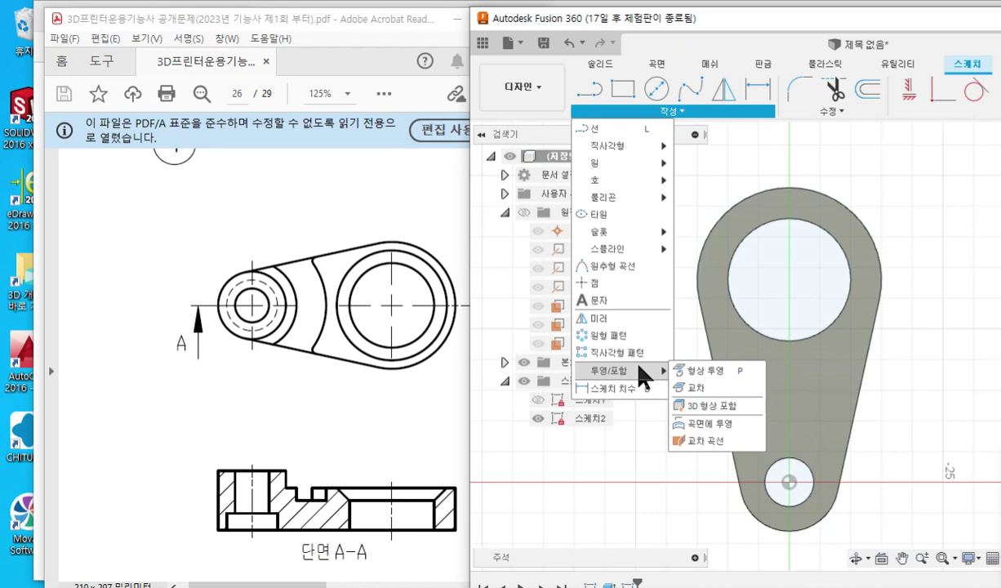
left_click(712, 372)
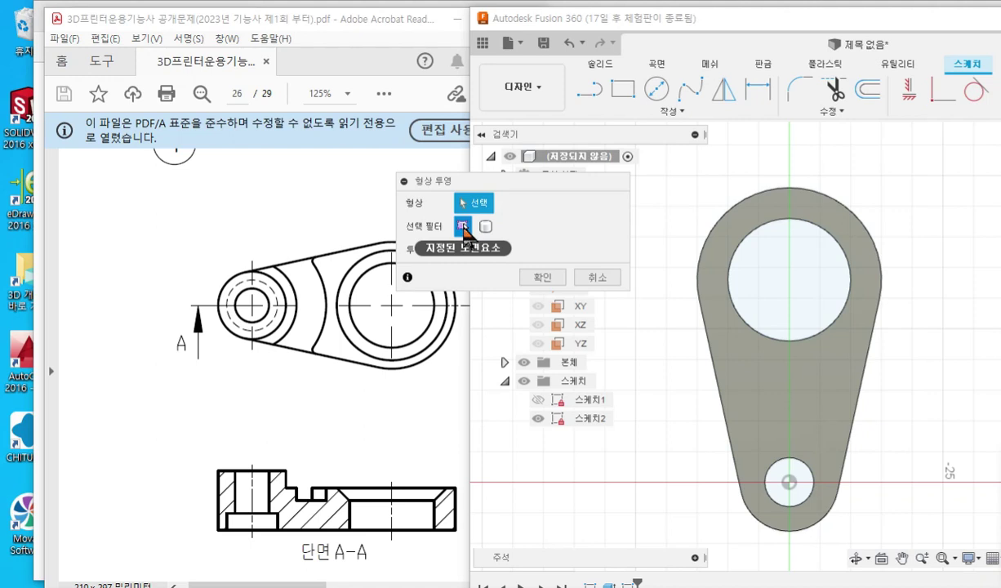
left_click(751, 208)
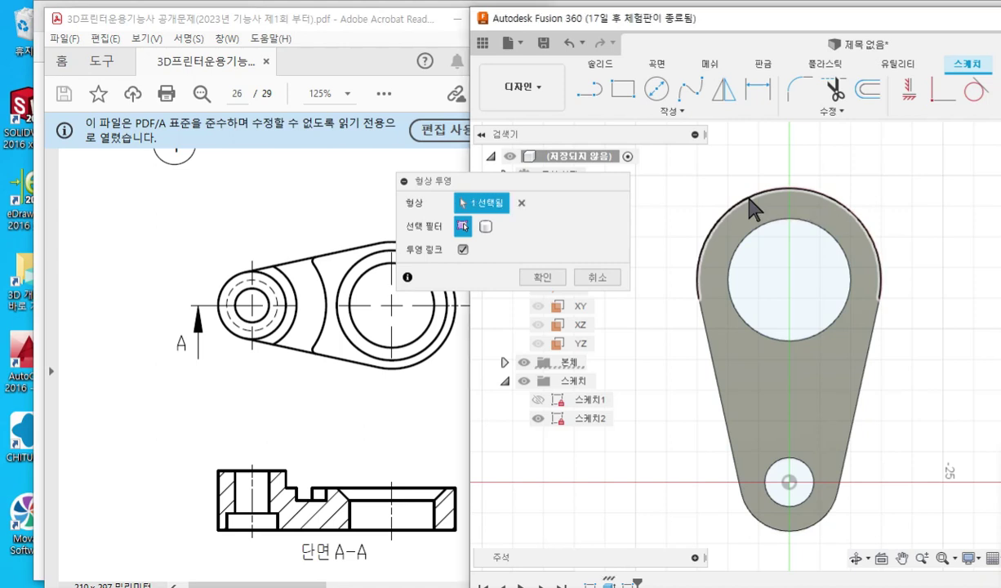
left_click(779, 530)
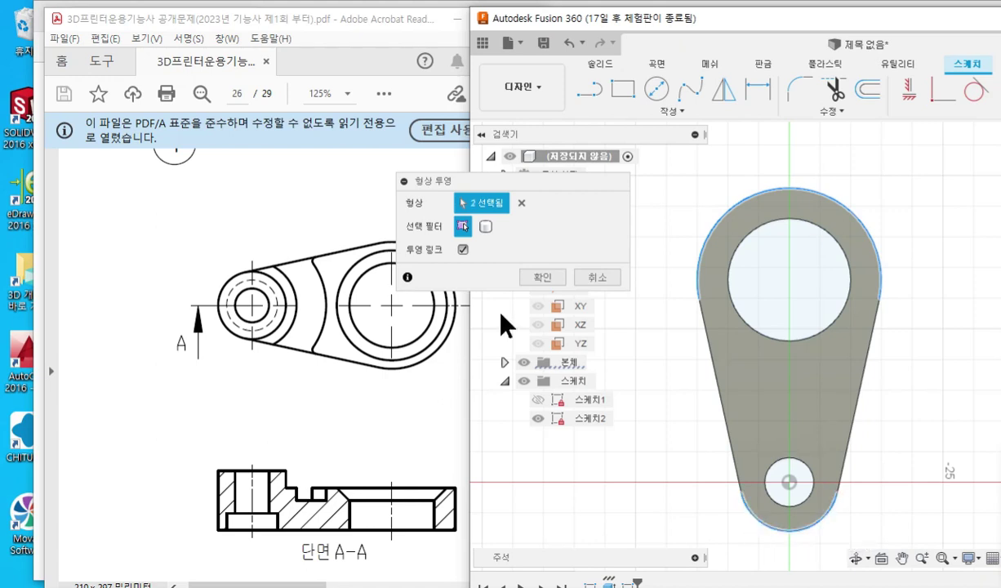
left_click(553, 280)
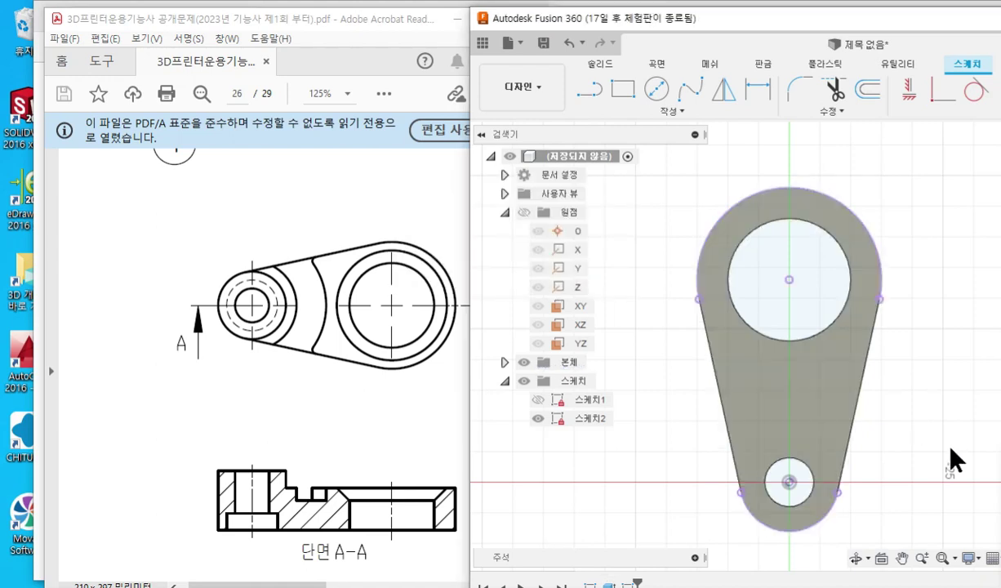
mouse_move(892, 379)
middle_mouse_down()
mouse_move(884, 352)
mouse_move(865, 355)
middle_mouse_up()
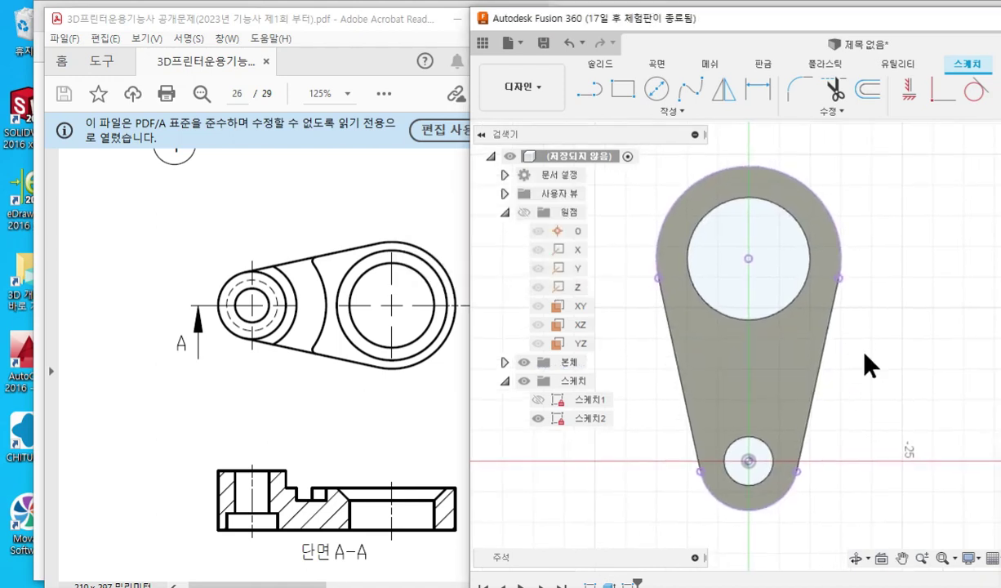
- Trace in red both projected end arcs, the boss arc on the drawing and the cut area on section A-A, and clear the marks
mouse_move(650, 269)
left_mouse_down()
mouse_move(653, 214)
mouse_move(789, 170)
mouse_move(844, 278)
left_mouse_up()
mouse_move(690, 466)
left_mouse_down()
mouse_move(706, 492)
mouse_move(793, 479)
left_mouse_up()
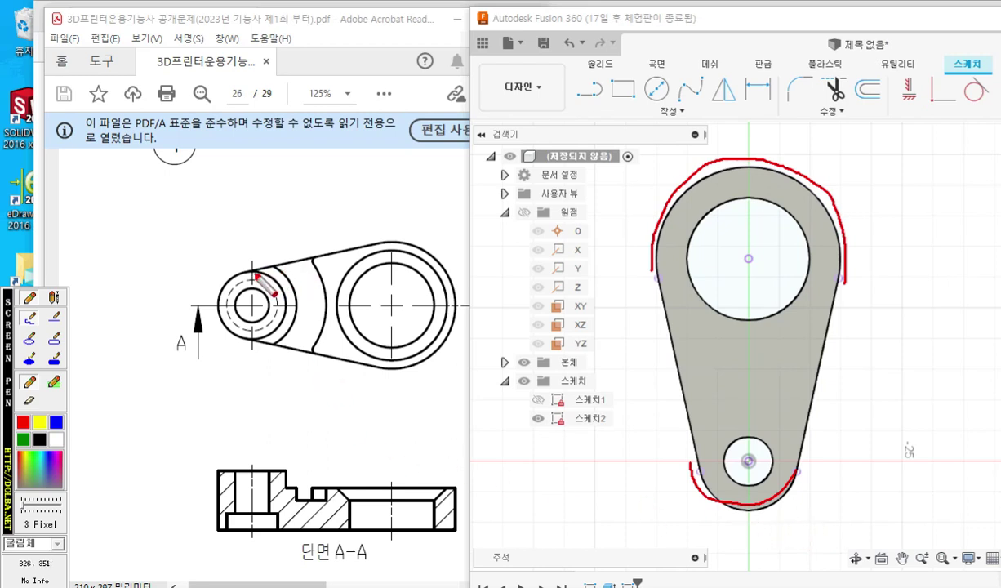
mouse_move(255, 275)
left_mouse_down()
mouse_move(286, 295)
mouse_move(279, 326)
mouse_move(259, 343)
left_mouse_up()
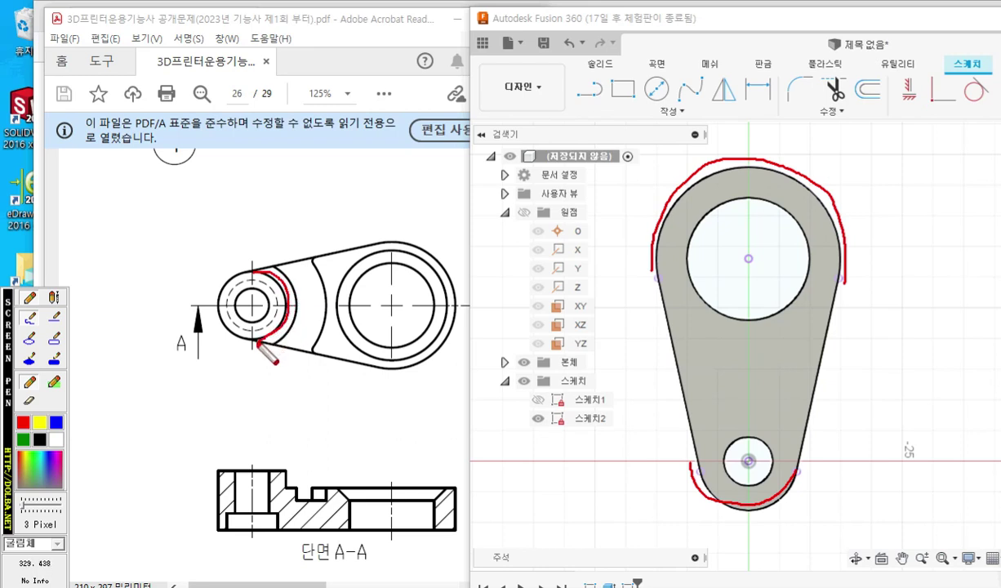
mouse_move(285, 466)
left_mouse_down()
mouse_move(295, 478)
mouse_move(439, 483)
mouse_move(412, 458)
mouse_move(288, 457)
mouse_move(285, 470)
left_mouse_up()
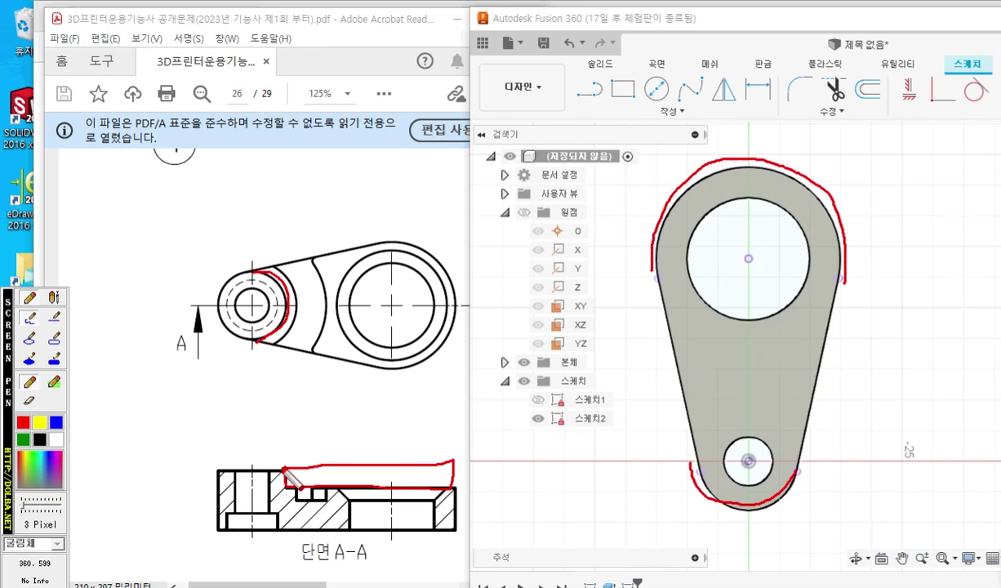
key("Escape")
- Mark in red the arc needed above the small hole and annotate the Create command with "호", and clear the marks
mouse_move(702, 471)
left_mouse_down()
mouse_move(738, 408)
mouse_move(700, 474)
left_mouse_up()
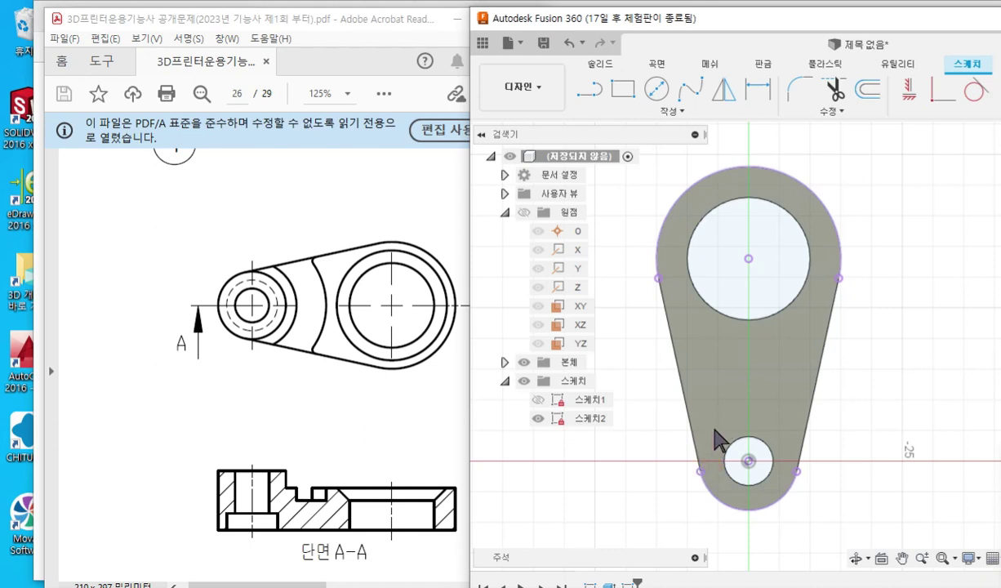
key("F2")
mouse_move(699, 472)
left_mouse_down()
mouse_move(763, 423)
mouse_move(795, 460)
mouse_move(811, 446)
left_mouse_up()
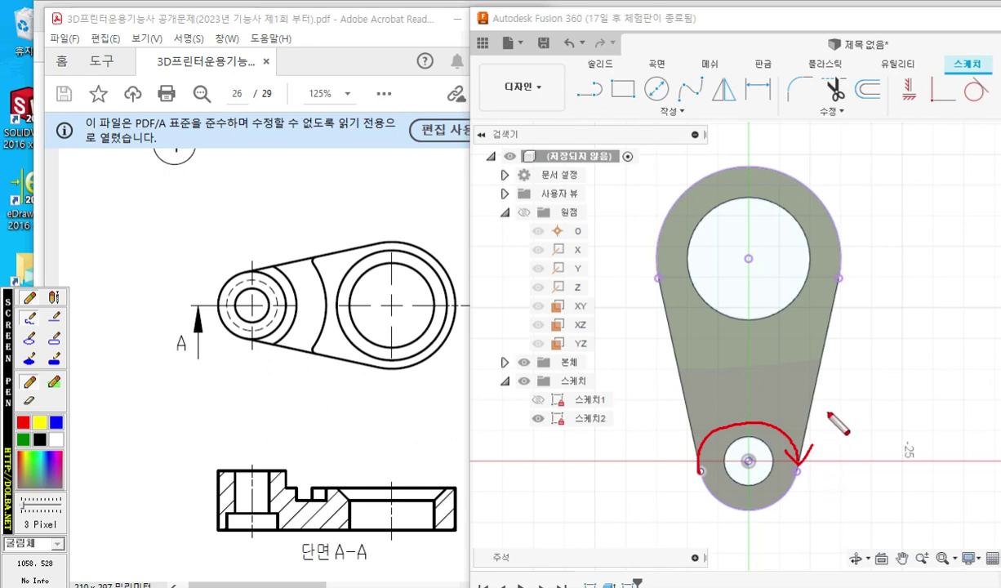
mouse_move(681, 120)
left_mouse_down()
mouse_move(645, 126)
mouse_move(683, 116)
left_mouse_up()
left_click_drag(641, 155, 661, 163)
mouse_move(644, 169)
left_mouse_down()
mouse_move(665, 168)
mouse_move(657, 172)
left_mouse_up()
mouse_move(656, 181)
left_mouse_down()
mouse_move(656, 192)
mouse_move(673, 194)
left_mouse_up()
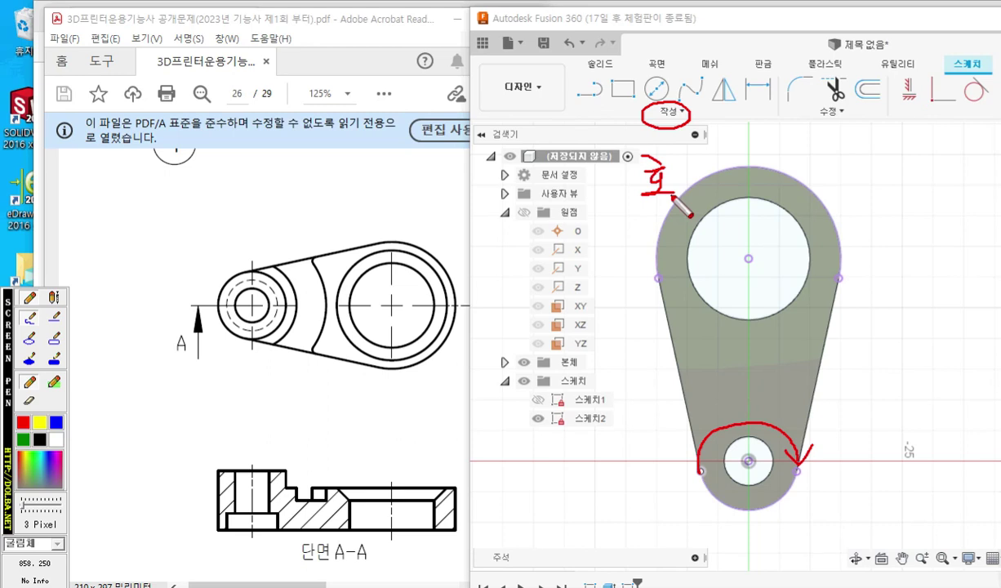
key("Escape")
- Start a 3-point arc, mark its pick points 1, 2 and 3 around the small hole in red, and clear the marks
left_click(649, 106)
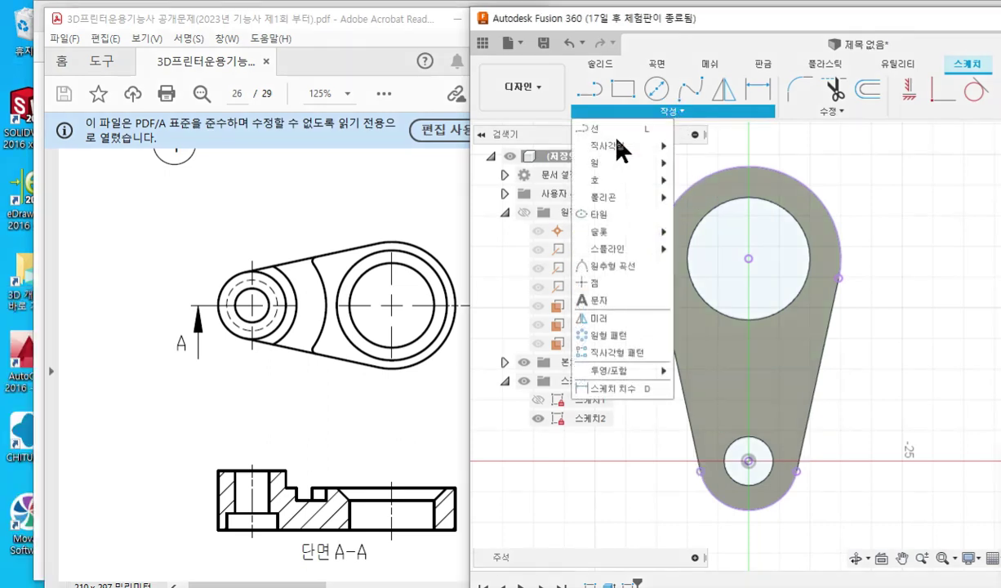
mouse_move(631, 184)
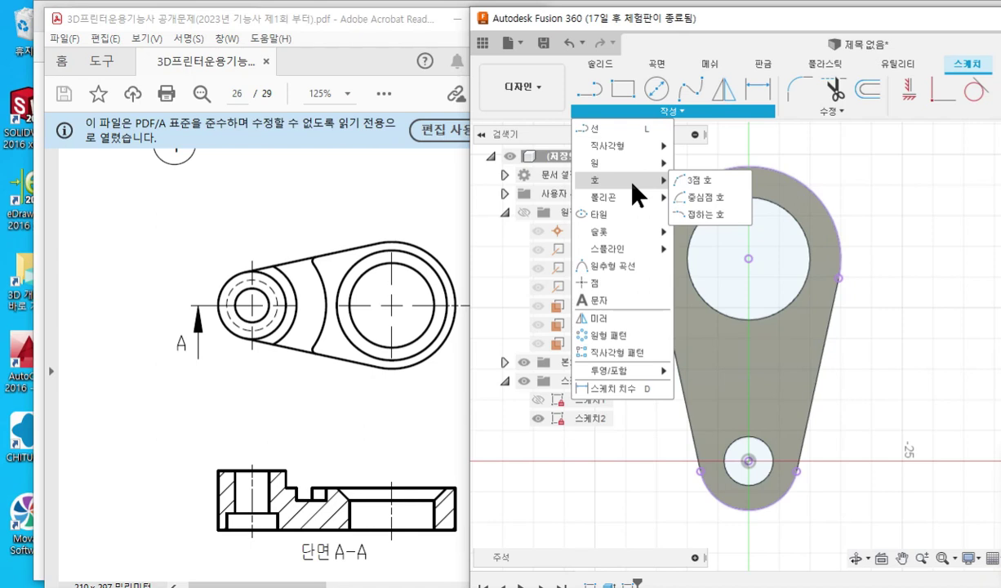
left_click(710, 179)
key("F12")
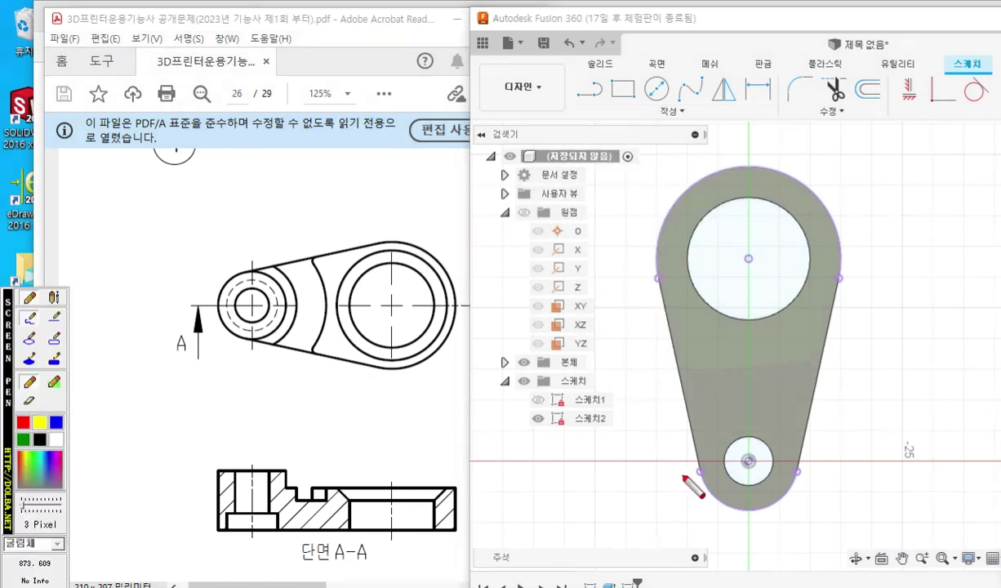
mouse_move(708, 455)
left_mouse_down()
mouse_move(687, 480)
mouse_move(707, 478)
left_mouse_up()
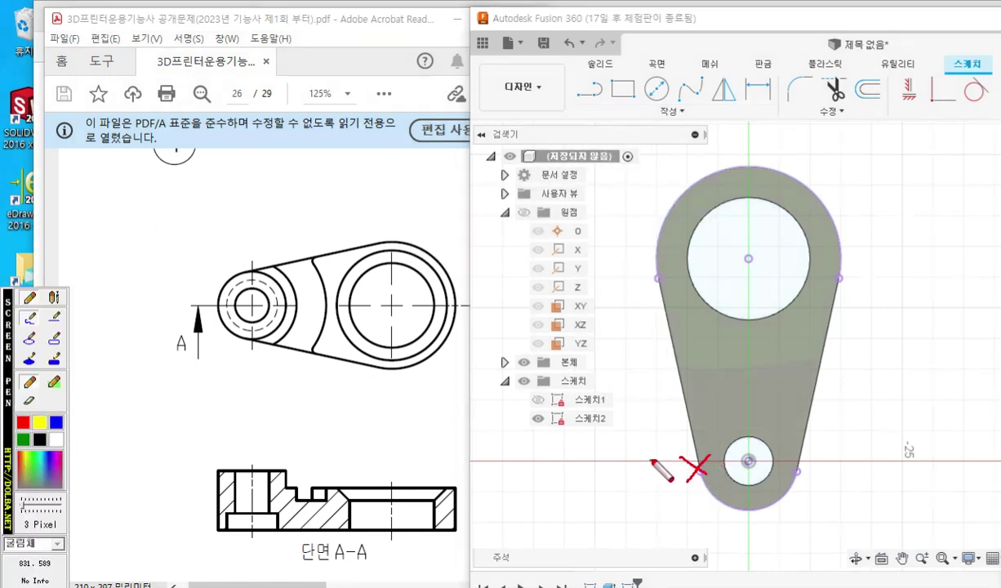
left_click_drag(653, 460, 653, 477)
mouse_move(810, 461)
left_mouse_down()
mouse_move(788, 482)
mouse_move(853, 483)
left_mouse_up()
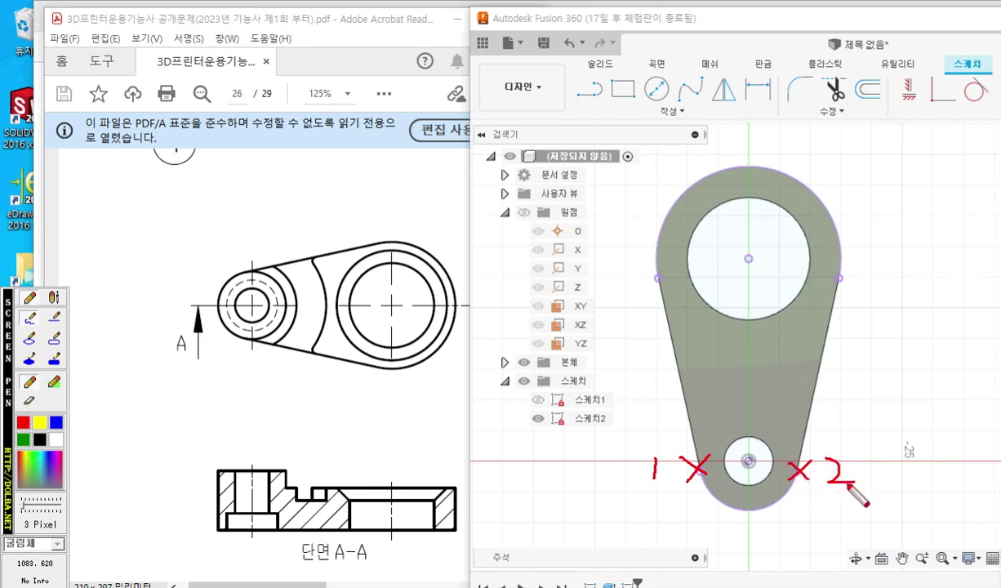
mouse_move(739, 381)
left_mouse_down()
mouse_move(759, 400)
mouse_move(738, 400)
left_mouse_up()
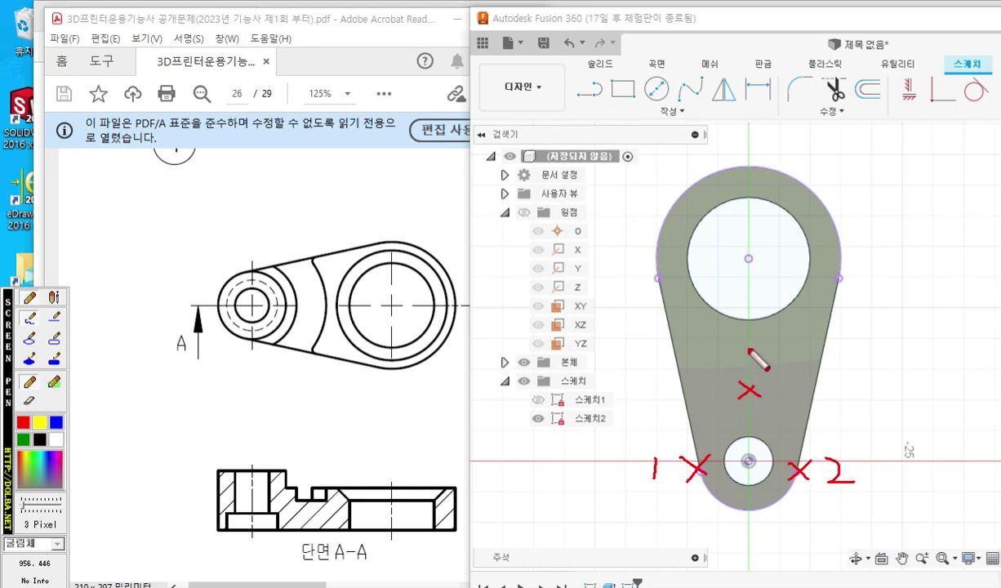
mouse_move(747, 351)
left_mouse_down()
mouse_move(757, 361)
mouse_move(750, 376)
left_mouse_up()
mouse_move(696, 462)
left_mouse_down()
mouse_move(677, 429)
mouse_move(789, 407)
mouse_move(796, 464)
mouse_move(852, 480)
left_mouse_up()
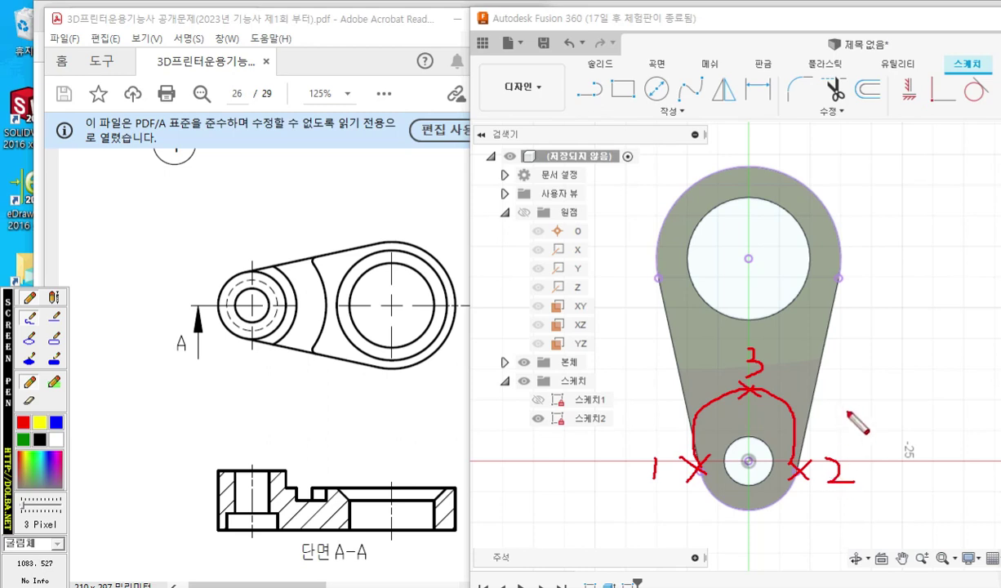
key("Escape")
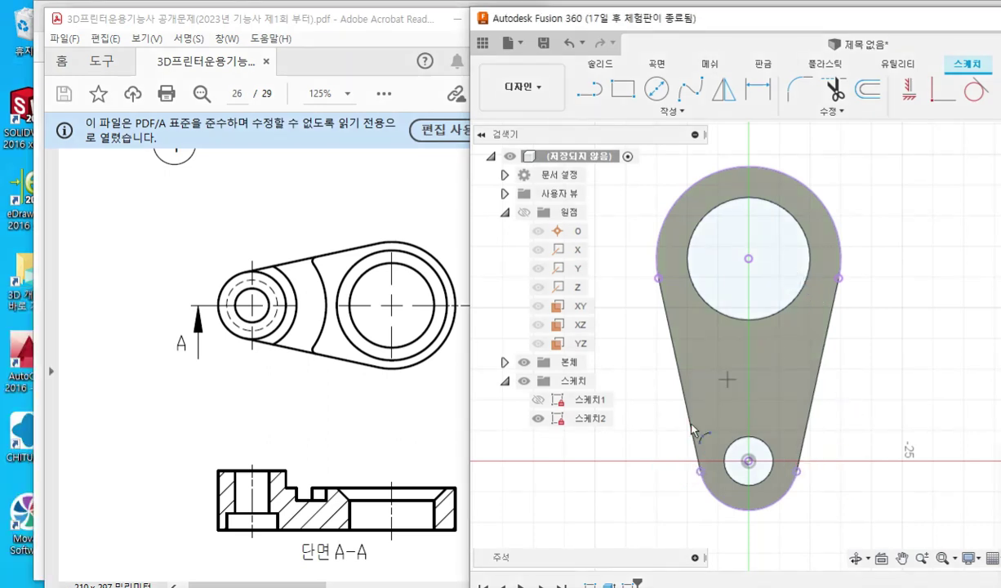
left_click(699, 471)
left_click(797, 472)
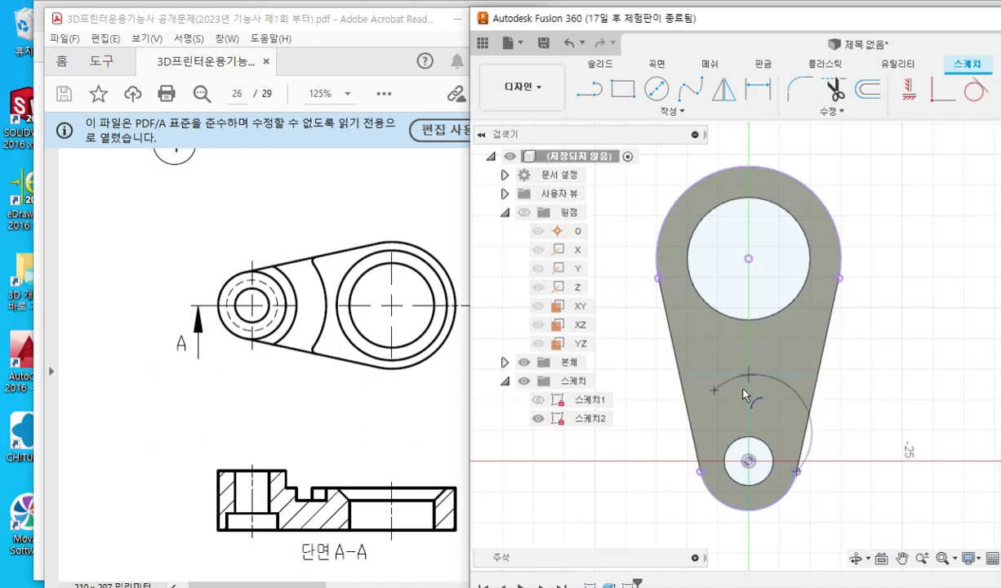
key("Escape")
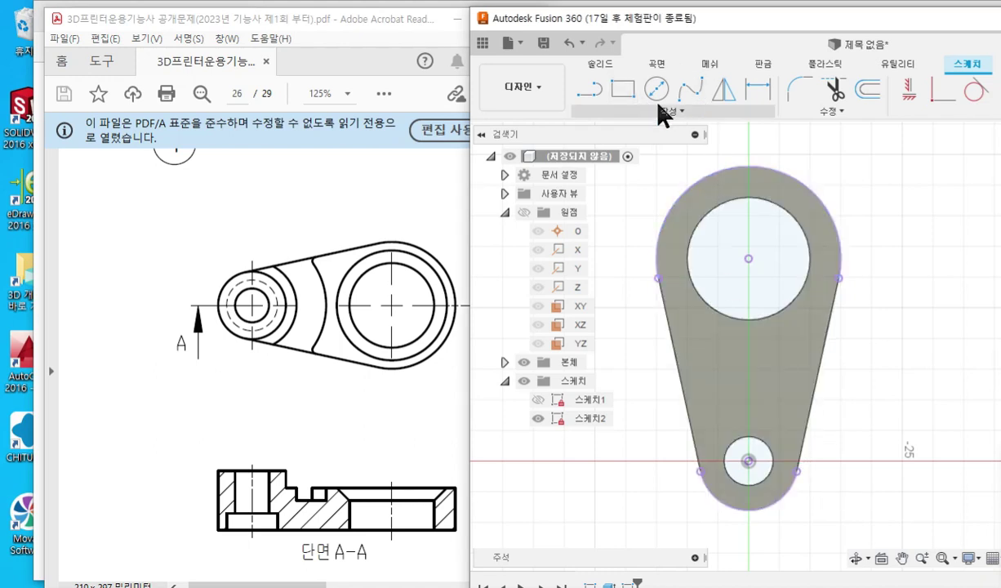
- Draw a 3-point arc between the endpoints of the projected small end arc, bulging over the small hole towards the large one
left_click(665, 110)
left_click(699, 182)
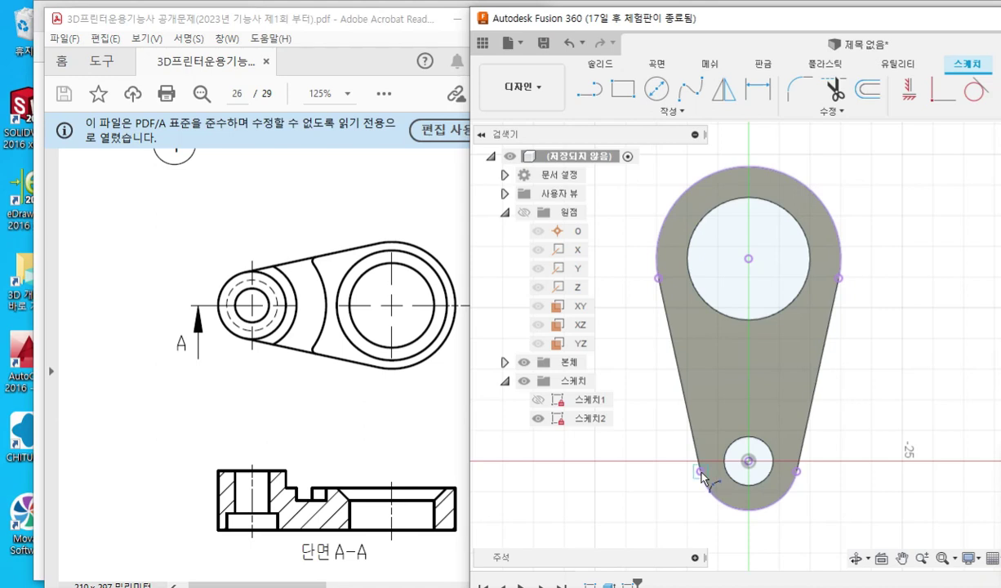
left_click(700, 472)
left_click(797, 471)
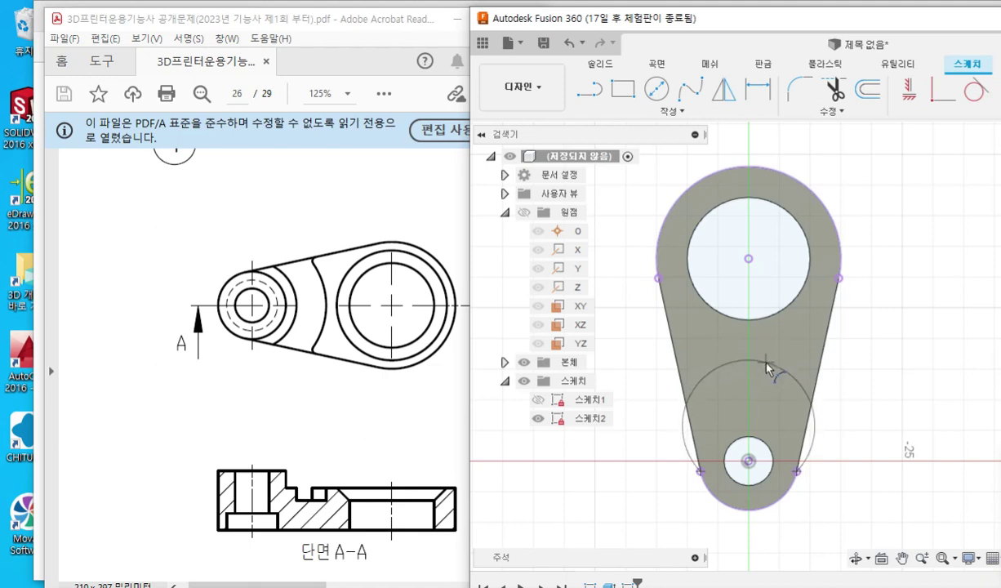
left_click(765, 369)
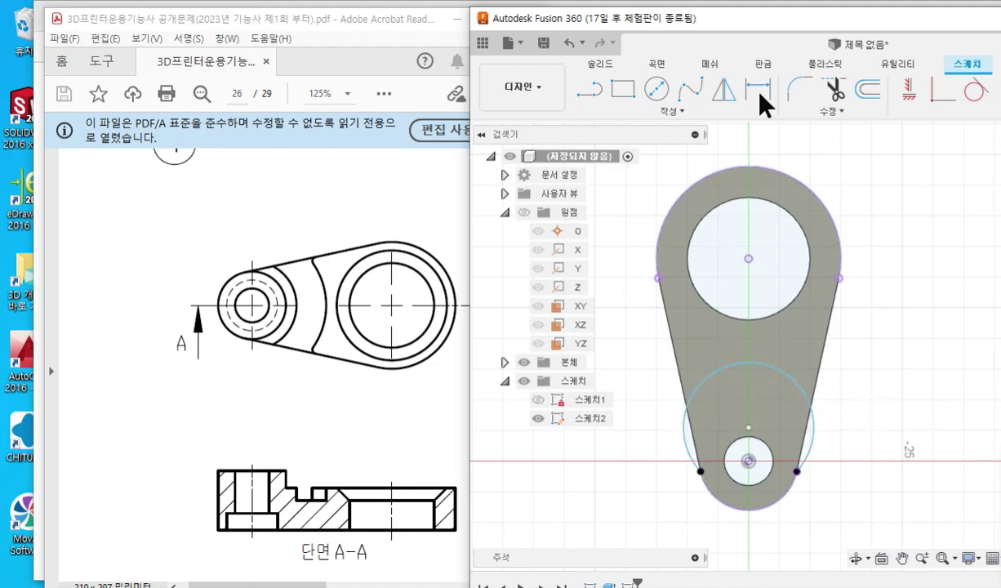
- Move the Fusion 360 window to expose the sketch constraints, trace the new arc and small end arc in red, and clear the marks
left_click_drag(736, 18, 541, 12)
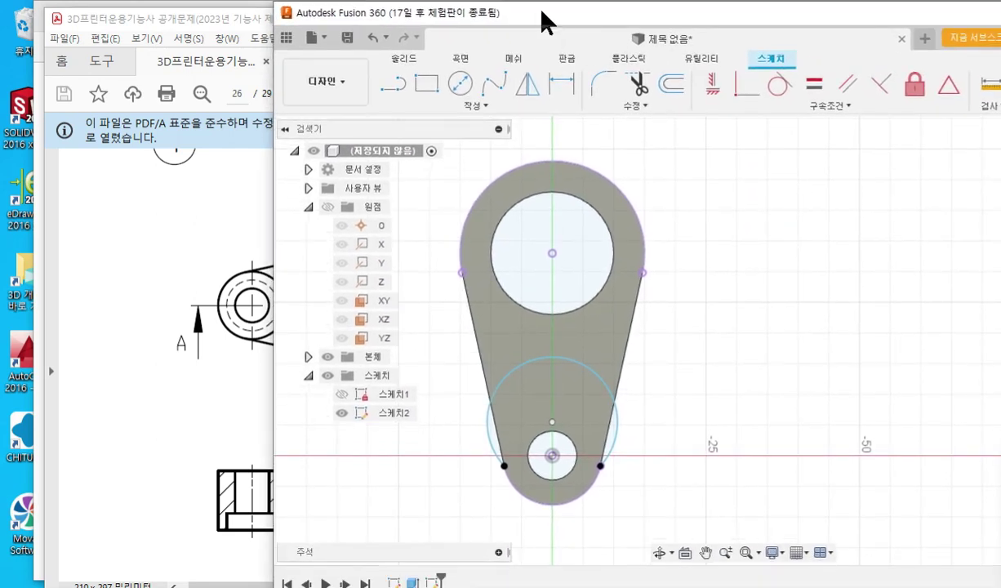
left_click(843, 107)
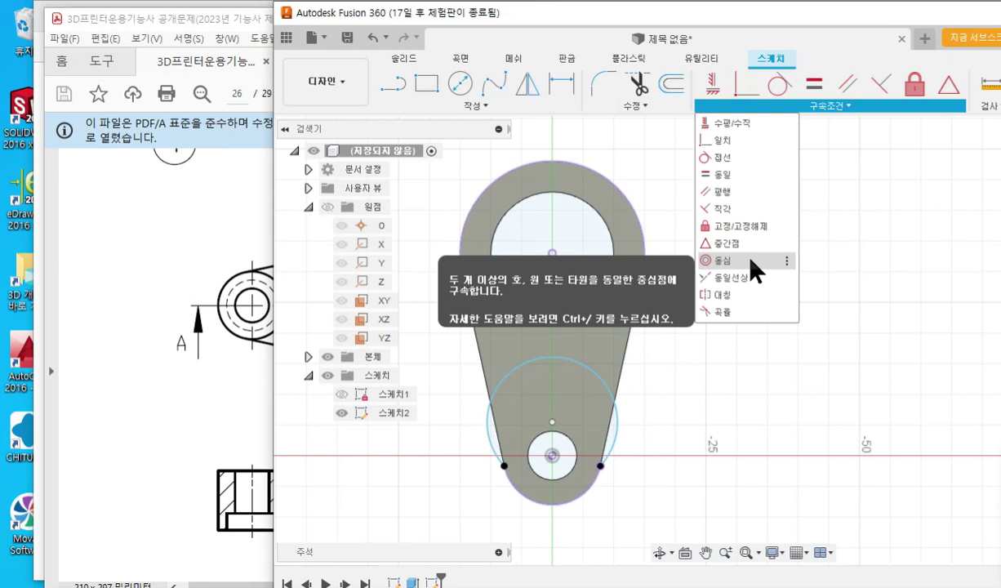
key("F12")
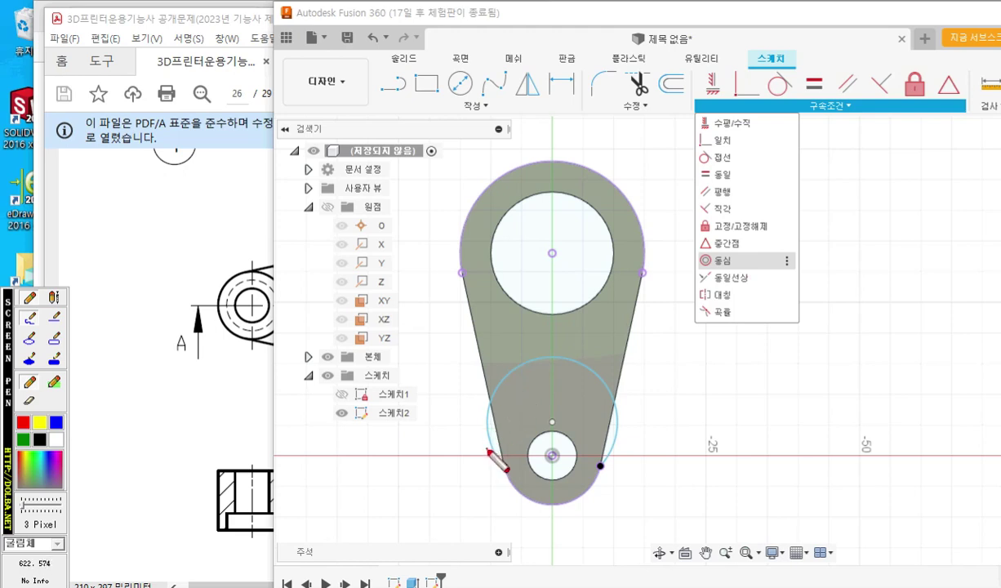
mouse_move(488, 450)
left_mouse_down()
mouse_move(496, 351)
mouse_move(587, 400)
mouse_move(606, 445)
left_mouse_up()
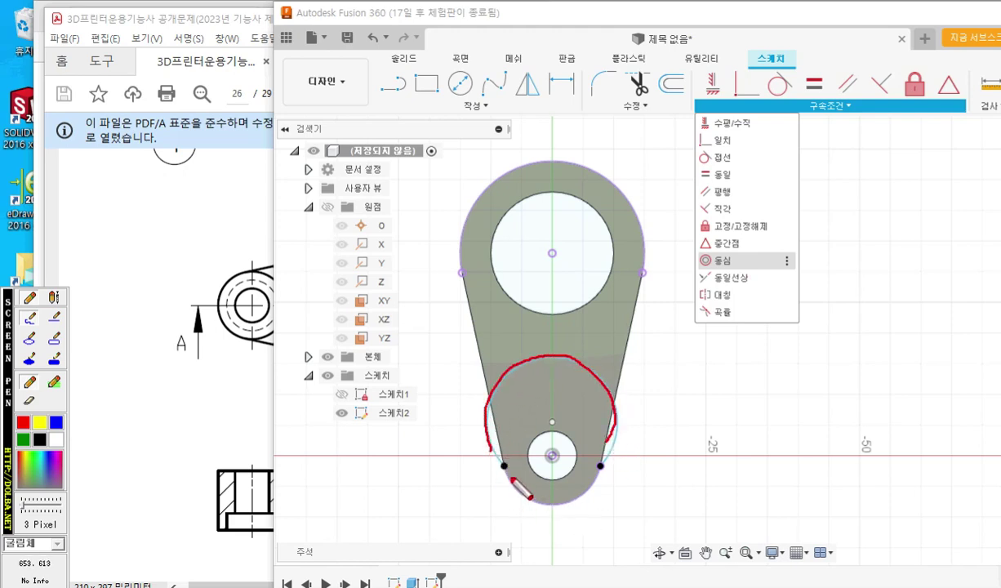
mouse_move(512, 481)
left_mouse_down()
mouse_move(545, 501)
mouse_move(603, 479)
left_mouse_up()
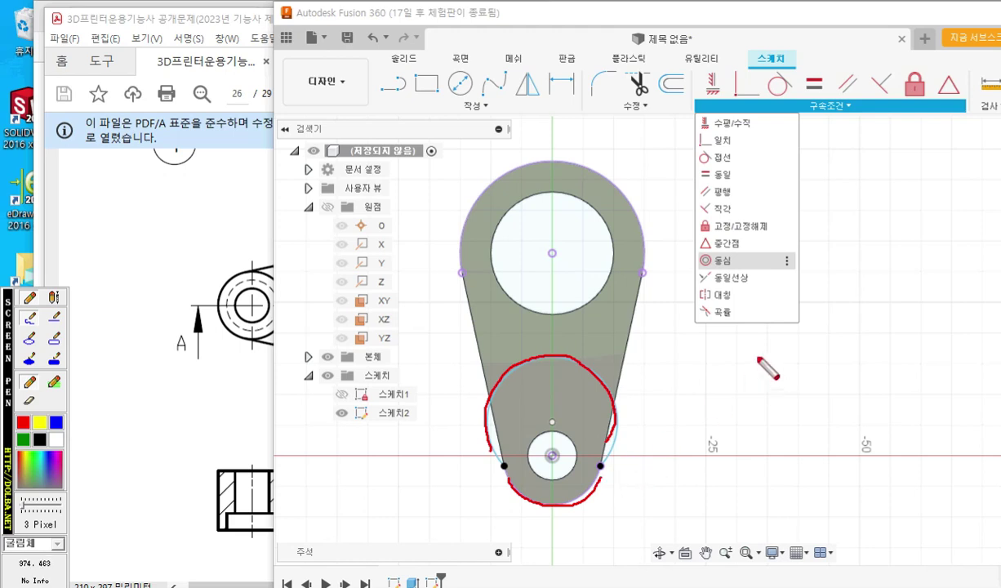
key("Escape")
- Apply a concentric constraint between the new 3-point arc and the projected small end arc
left_click(812, 104)
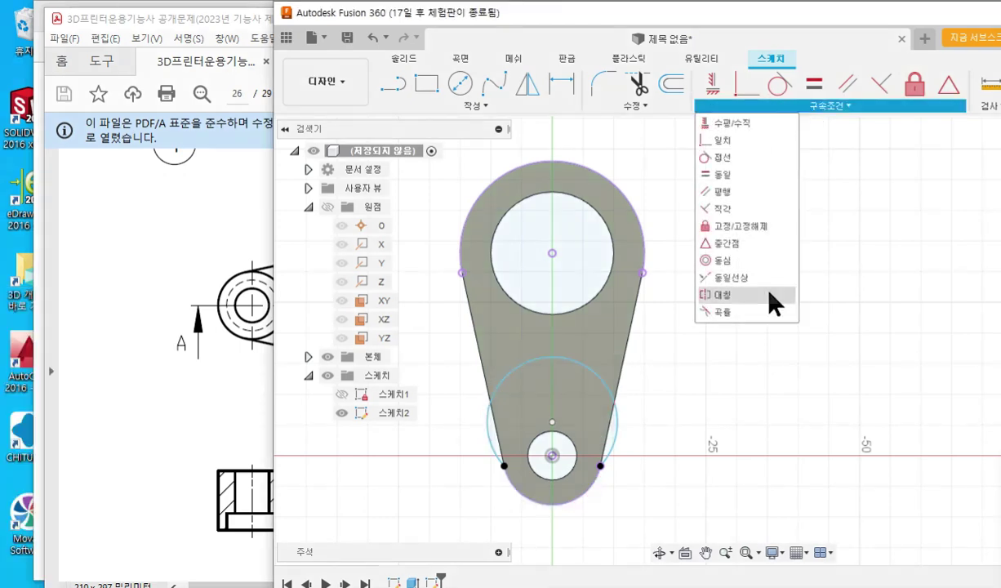
left_click(755, 264)
left_click(588, 369)
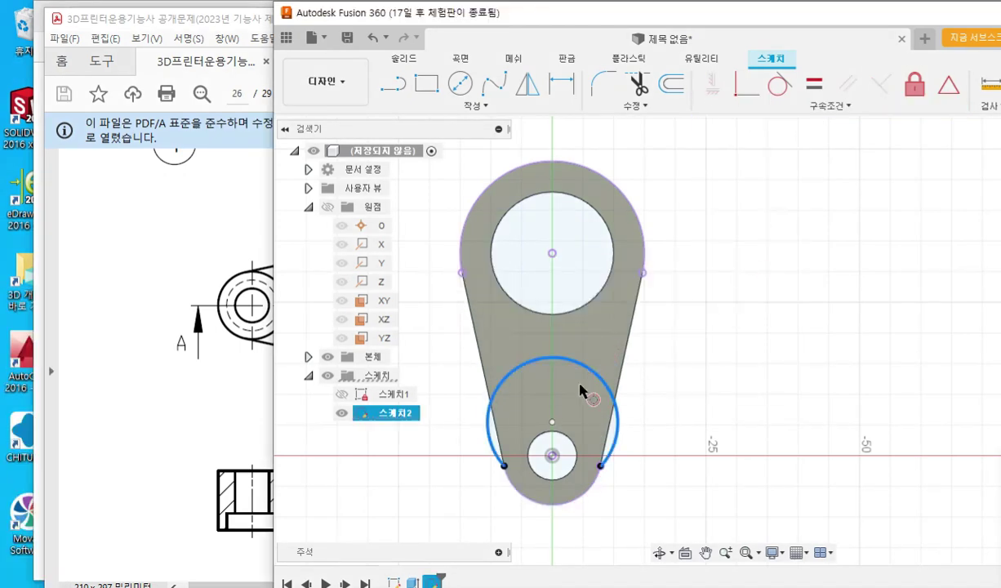
left_click(589, 493)
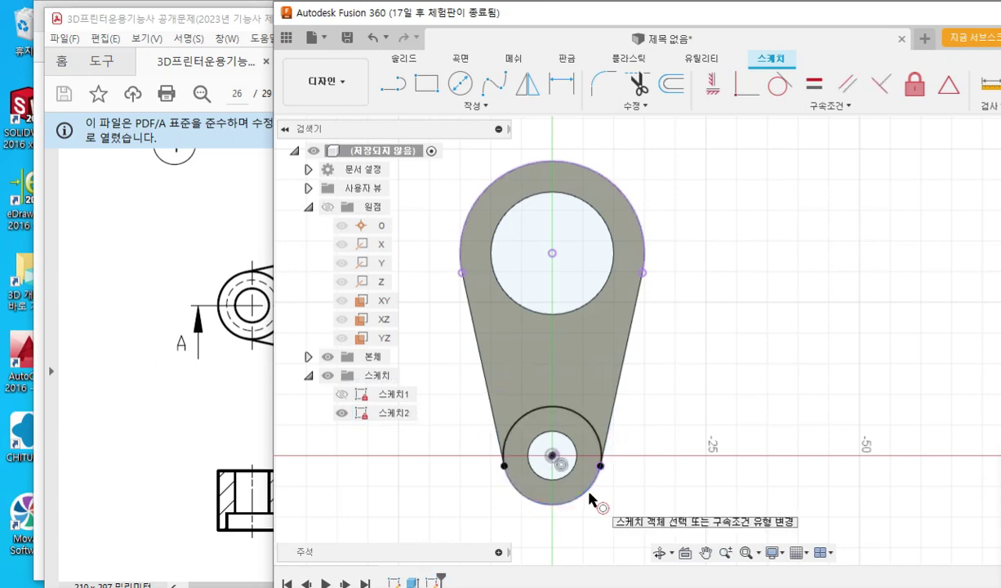
middle_click_drag(710, 351, 784, 349)
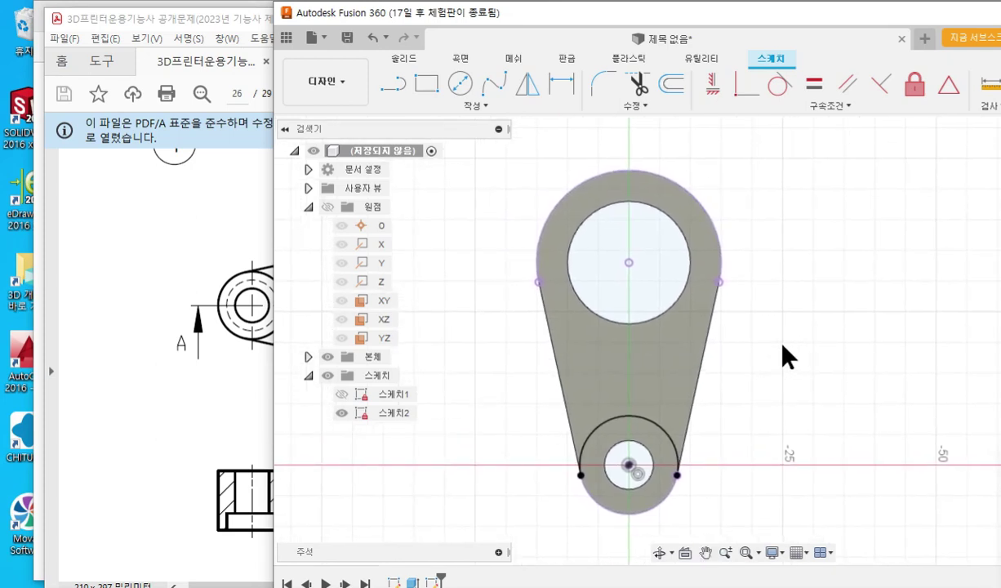
- Move the Fusion 360 window to uncover the PDF drawing and select the plate profile outside the small boss
middle_click_drag(716, 292, 670, 291)
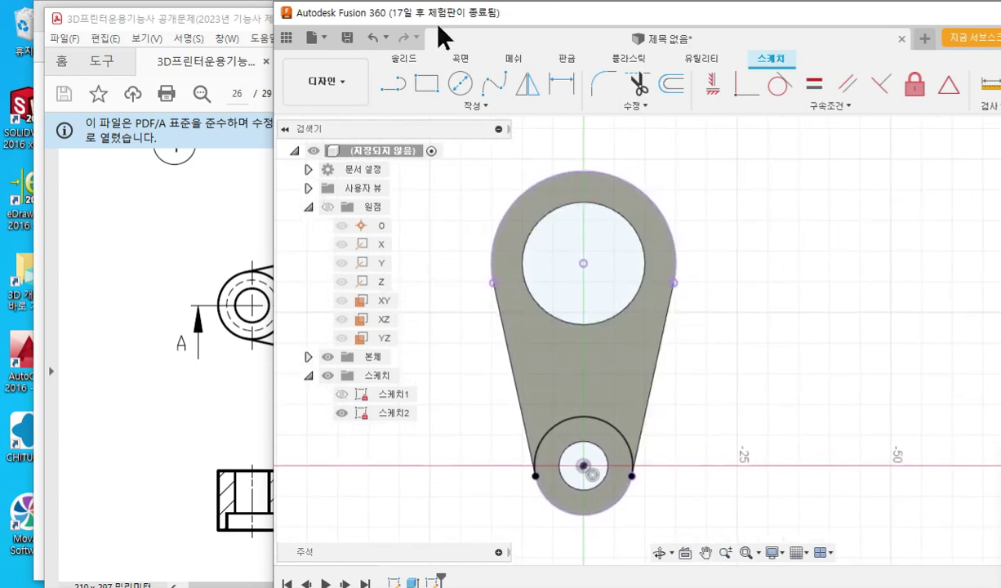
mouse_move(392, 20)
left_mouse_down()
mouse_move(496, 40)
mouse_move(618, 37)
left_mouse_up()
left_click(800, 371)
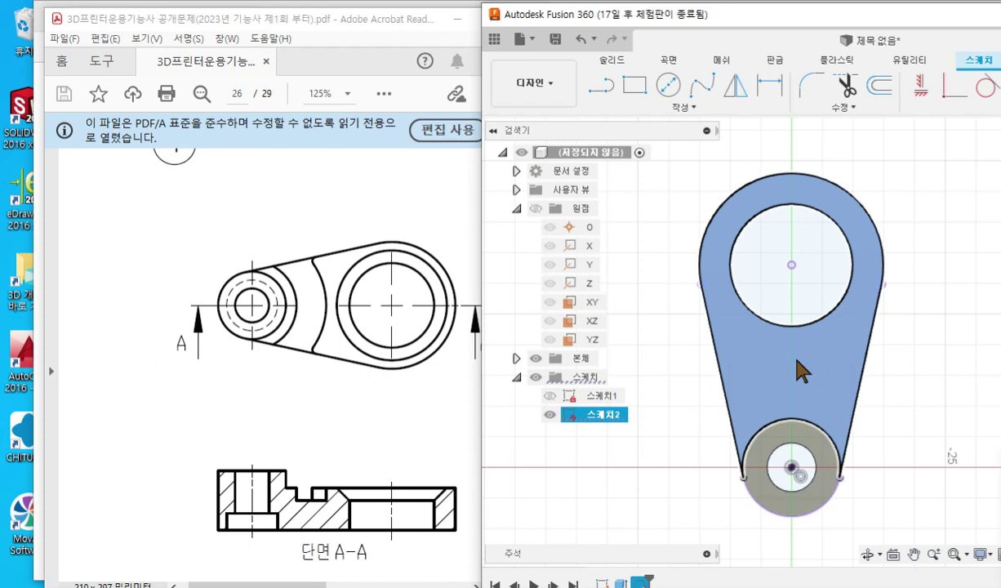
- Trace the large end arc and the boss arc in red, scribble over the profile between them, and clear the marks
key("F12")
mouse_move(692, 279)
left_mouse_down()
mouse_move(785, 166)
mouse_move(884, 259)
left_mouse_up()
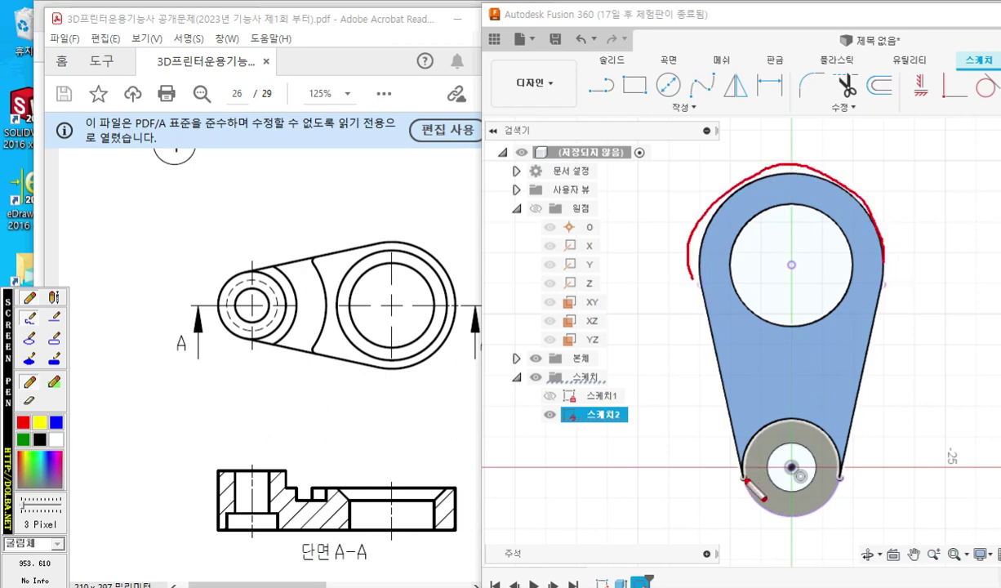
mouse_move(740, 478)
left_mouse_down()
mouse_move(745, 454)
mouse_move(838, 441)
mouse_move(843, 484)
left_mouse_up()
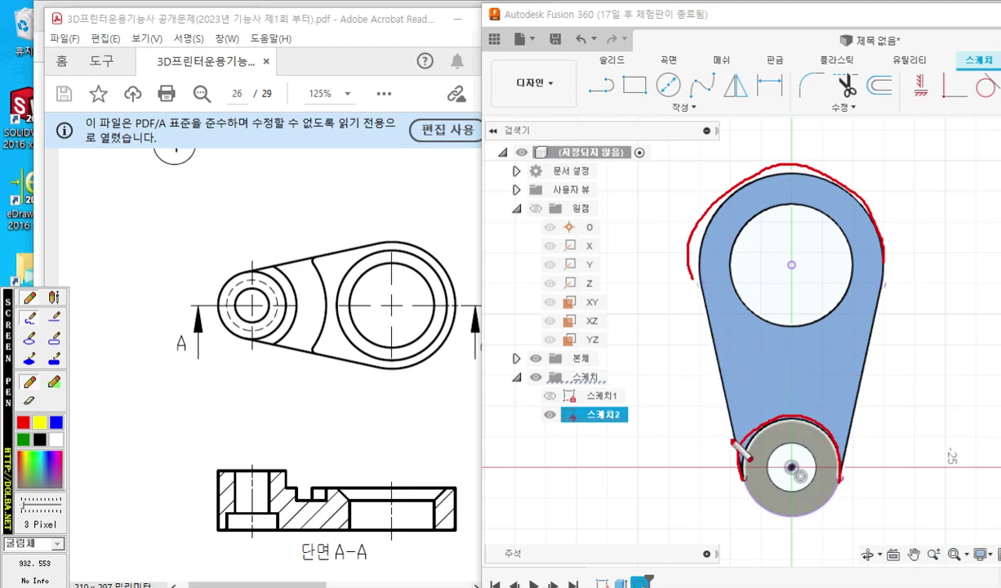
mouse_move(732, 319)
left_mouse_down()
mouse_move(729, 355)
mouse_move(804, 353)
mouse_move(843, 370)
left_mouse_up()
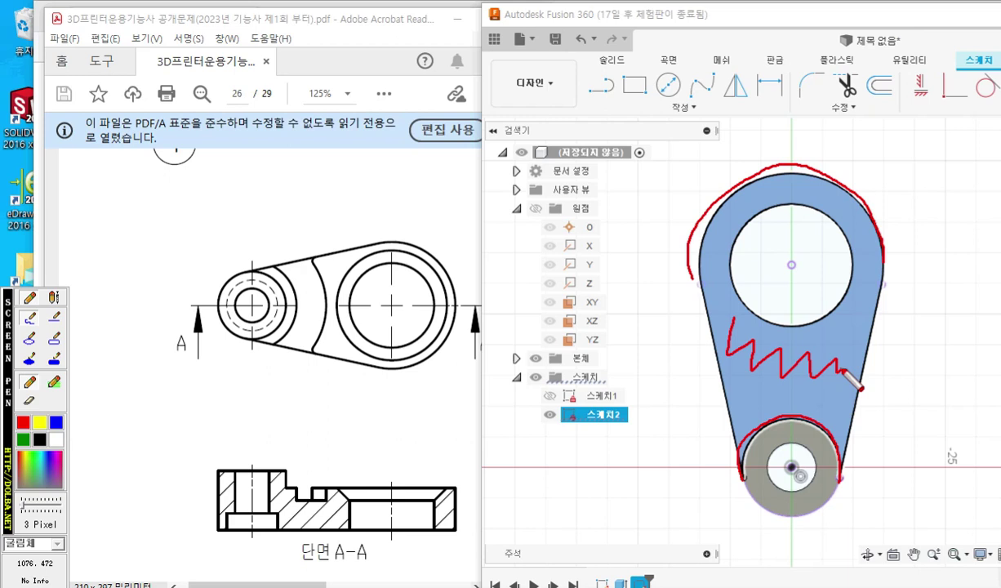
key("Escape")
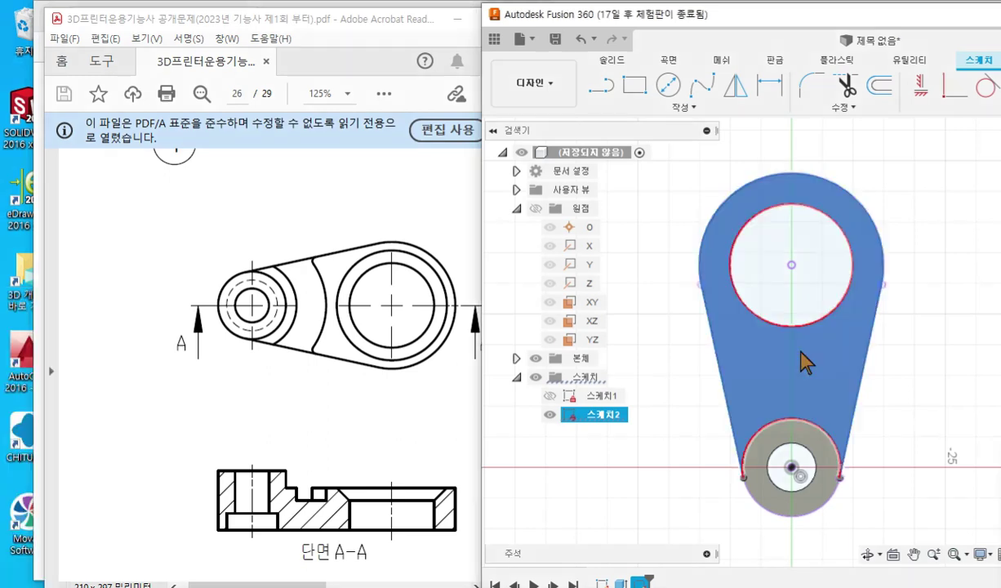
- Start an Extrude of the selected plate profile with the operation set to Cut, and move its dialog off the model
right_click(805, 351)
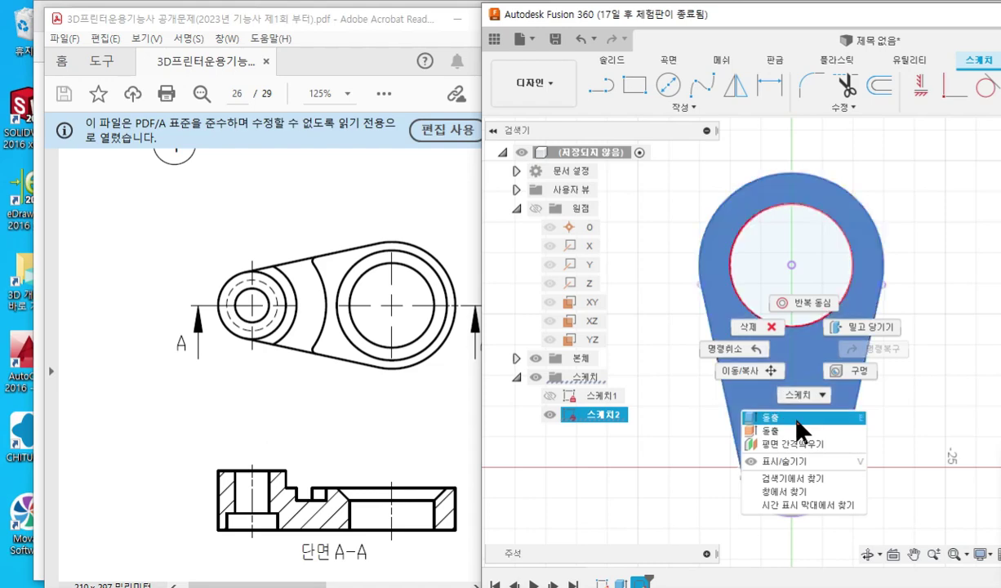
left_click(769, 417)
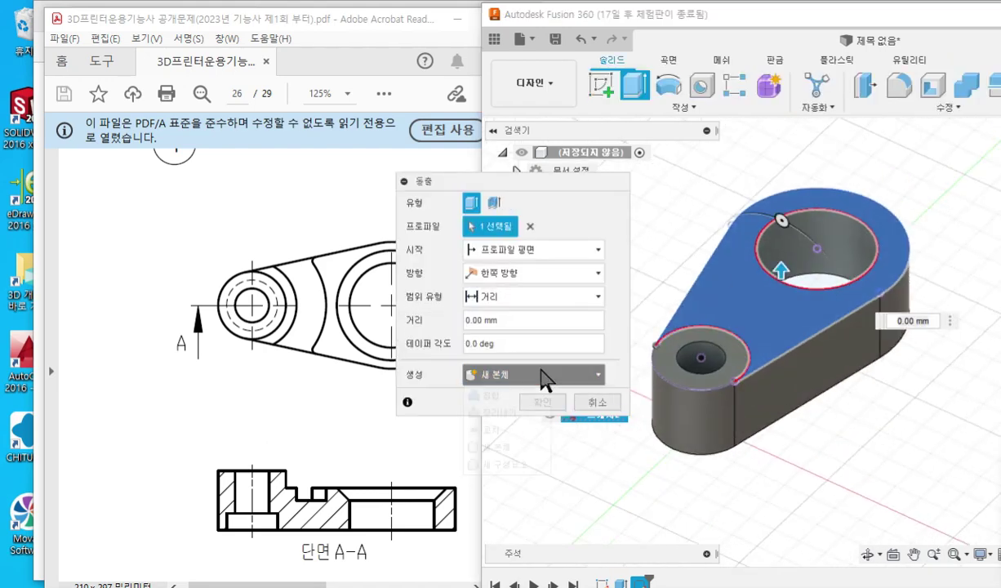
left_click(542, 375)
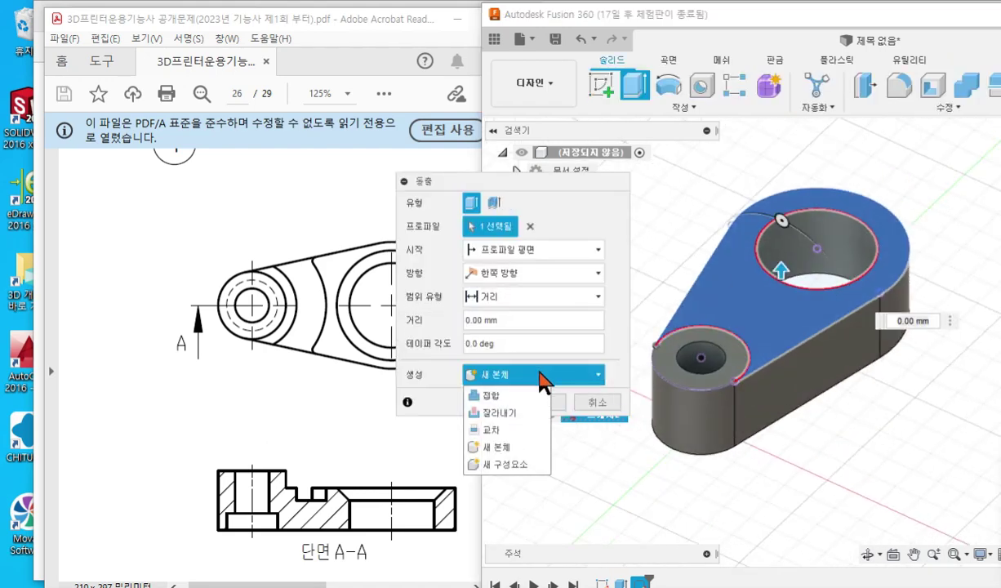
left_click(513, 412)
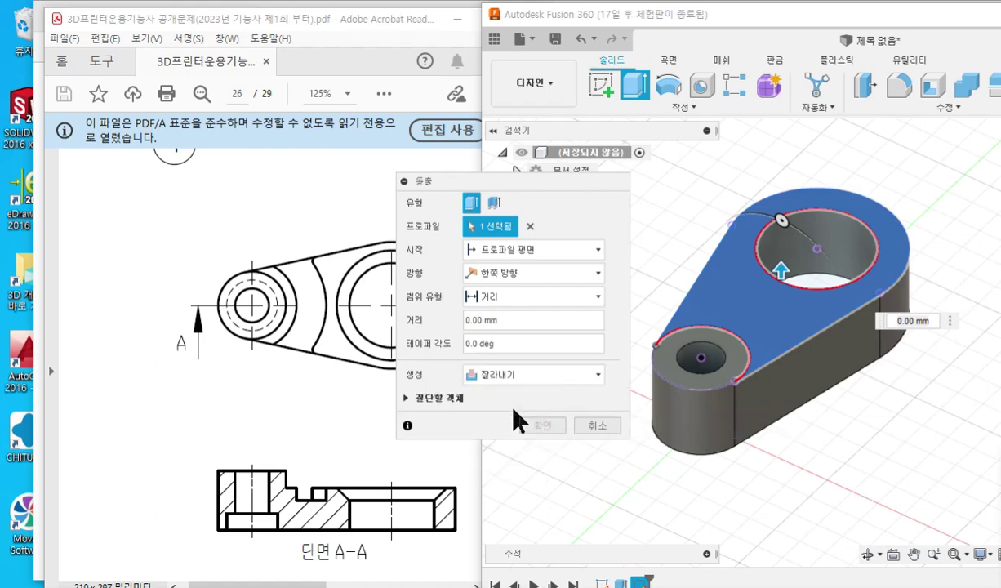
left_click_drag(511, 187, 579, 80)
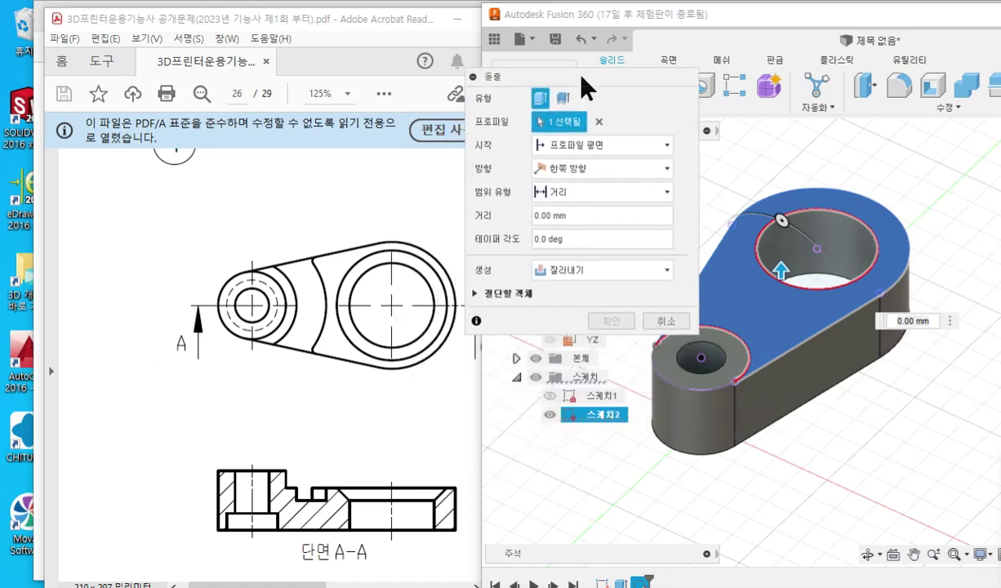
- Mark the step height on section A-A, a -4 distance and a downward arrow on the plate in red, and clear the marks
key("F12")
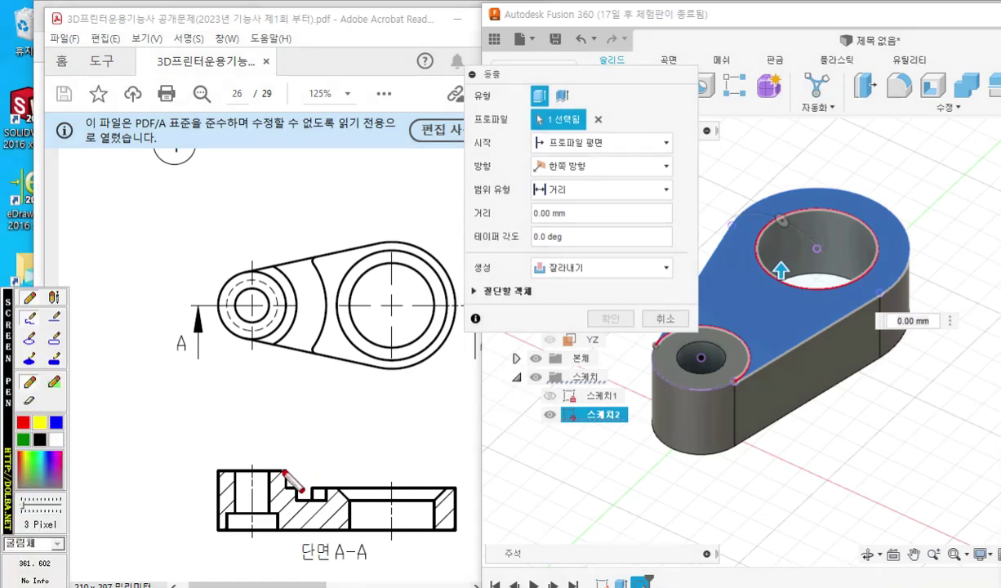
left_click_drag(281, 470, 385, 470)
left_click_drag(290, 485, 412, 484)
left_click(359, 446)
mouse_move(360, 456)
left_mouse_down()
mouse_move(360, 497)
mouse_move(376, 454)
left_mouse_up()
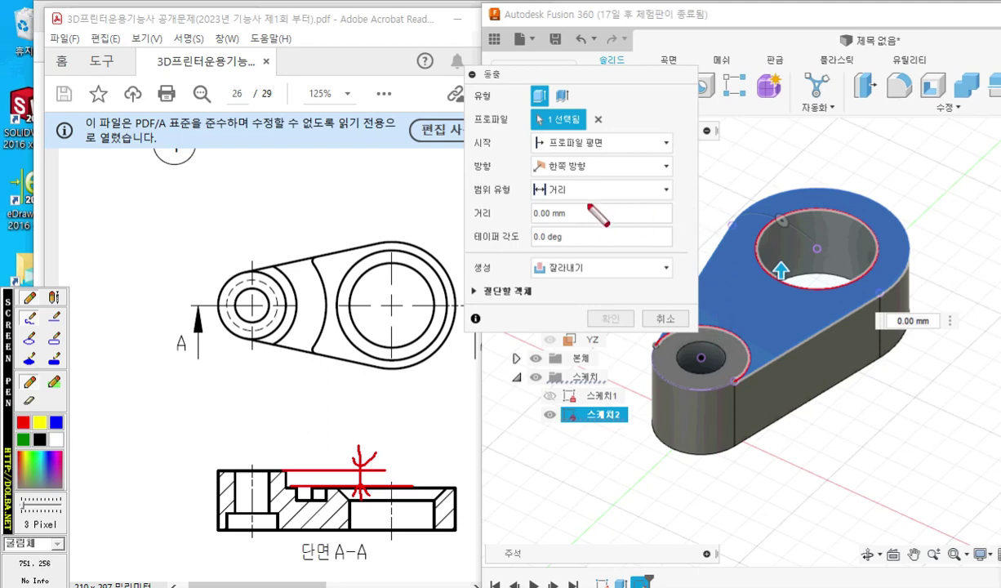
mouse_move(573, 213)
left_mouse_down()
mouse_move(631, 219)
mouse_move(617, 223)
left_mouse_up()
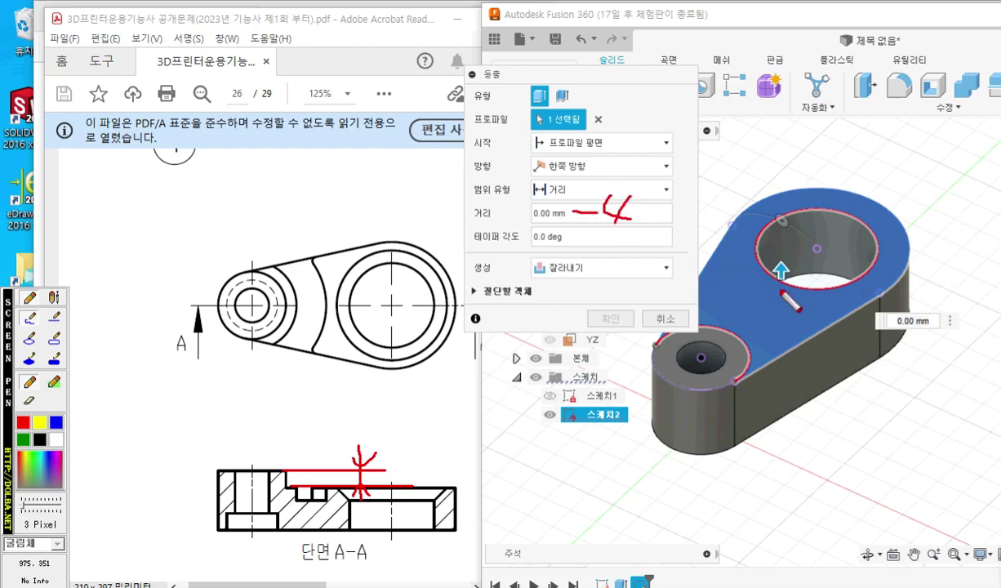
left_click_drag(793, 304, 794, 356)
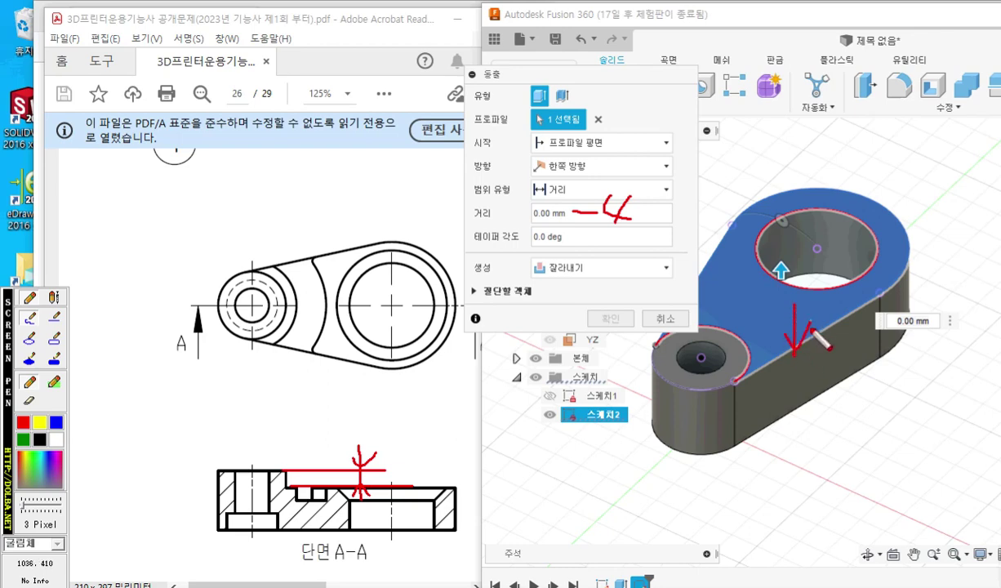
left_click_drag(783, 319, 809, 318)
key("Escape")
- Set the extrude distance to -4 mm and complete the cut around the small boss
double_click(596, 213)
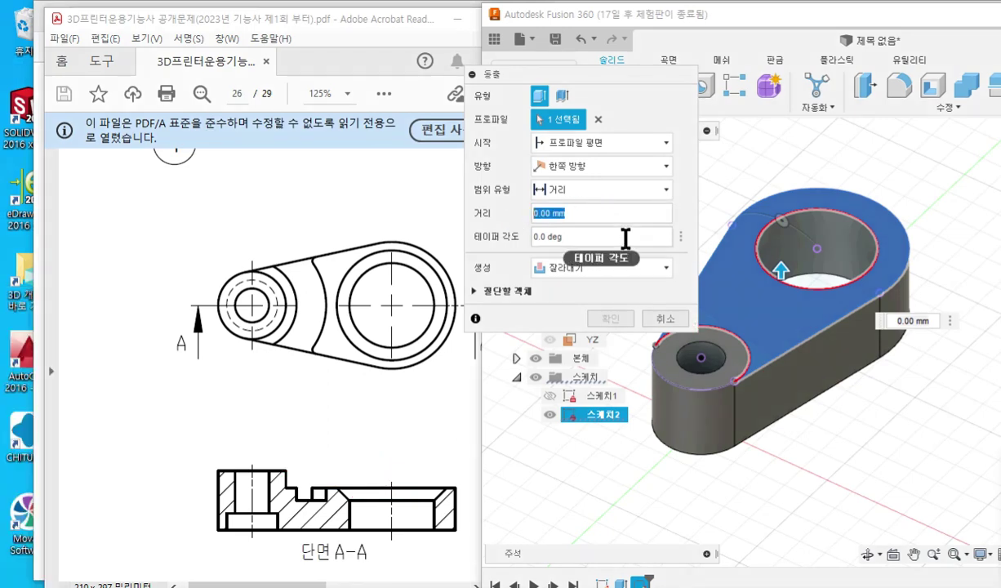
type("-")
type("54")
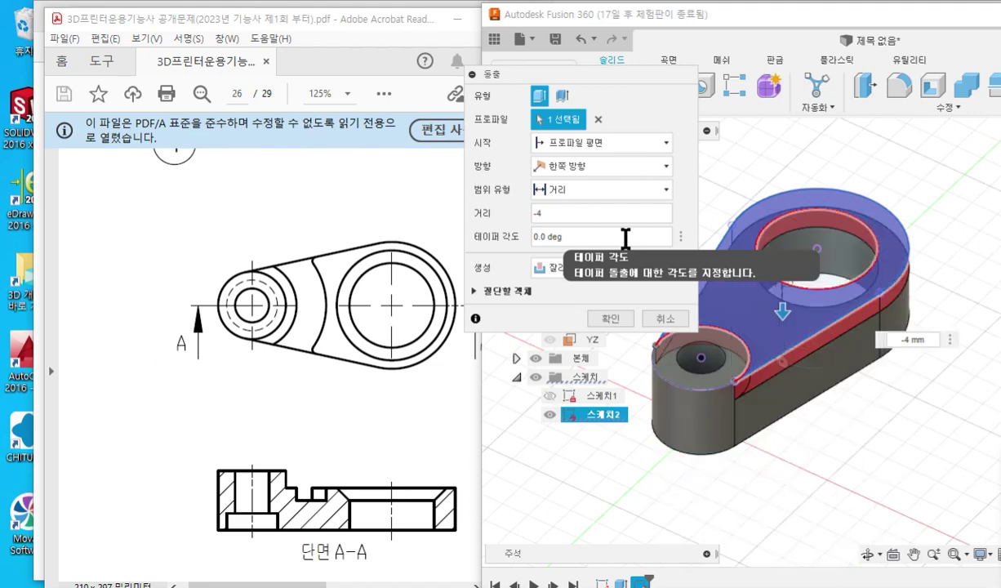
left_click(614, 318)
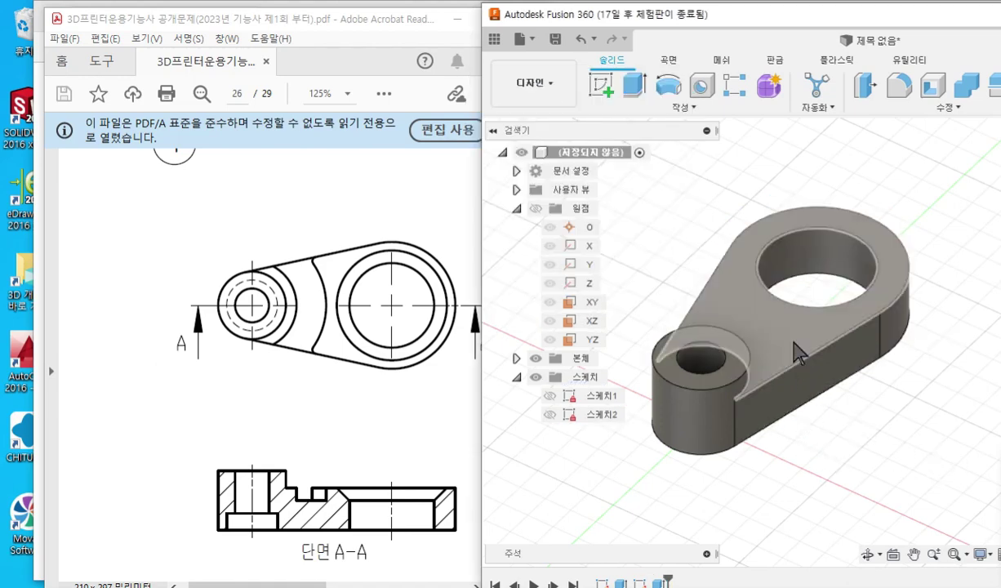
- Select the lowered plate face, mark the arc-shaped groove in red and clear it, and create a sketch on that face
left_click(775, 329)
key("F12")
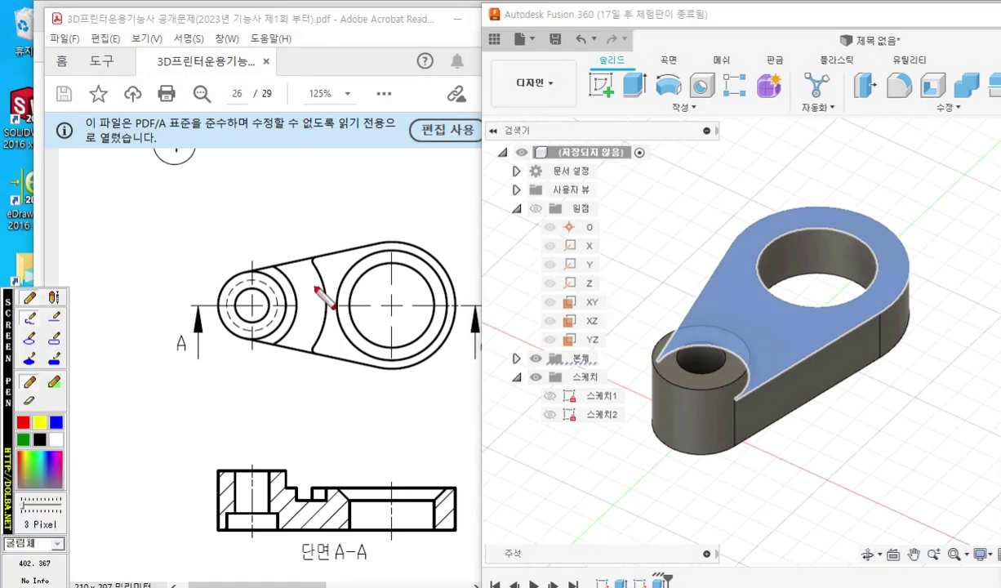
mouse_move(263, 259)
left_mouse_down()
mouse_move(282, 276)
mouse_move(289, 319)
mouse_move(270, 347)
mouse_move(304, 352)
mouse_move(311, 255)
mouse_move(263, 259)
left_mouse_up()
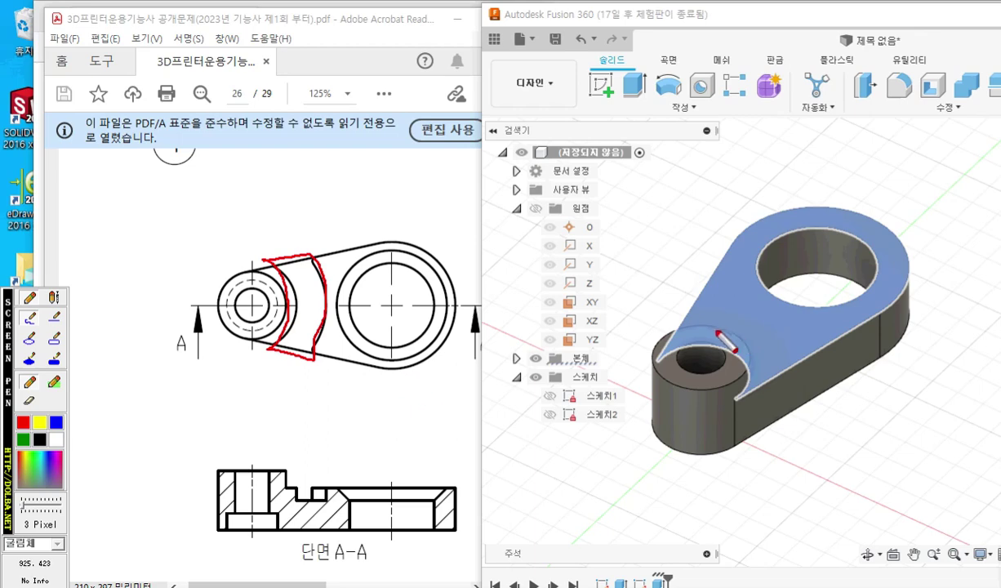
mouse_move(717, 310)
left_mouse_down()
mouse_move(761, 294)
mouse_move(797, 334)
left_mouse_up()
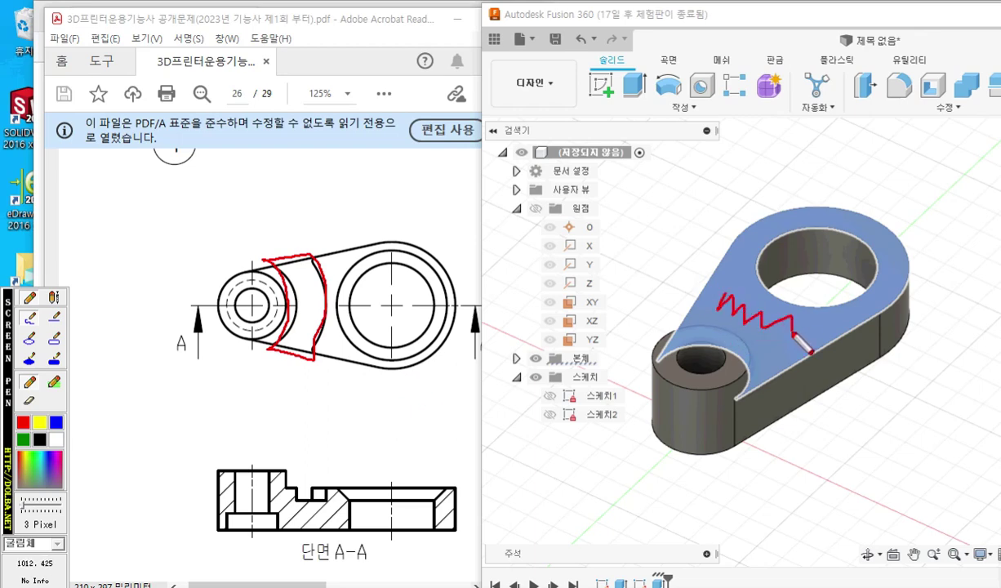
key("Escape")
right_click(772, 317)
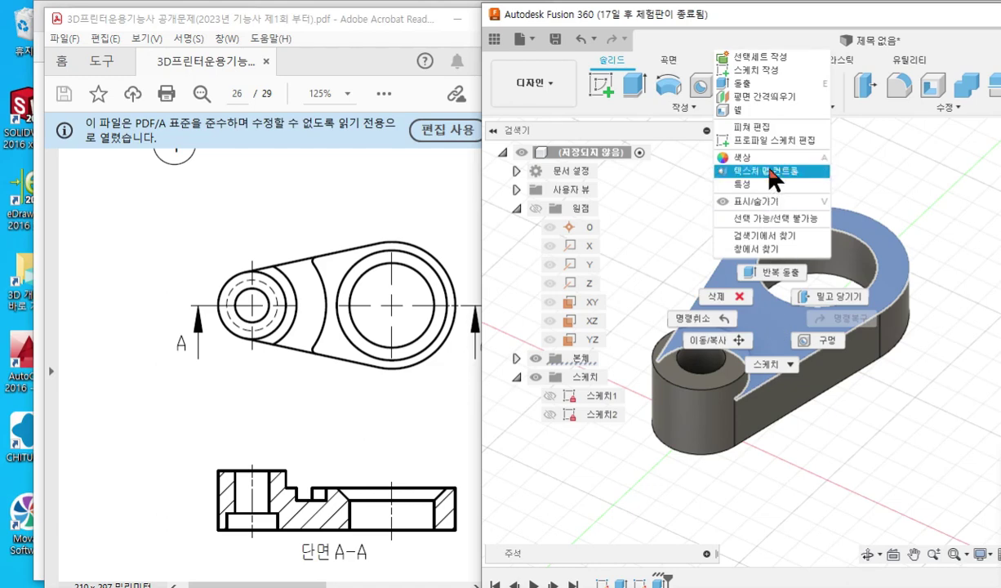
left_click(741, 70)
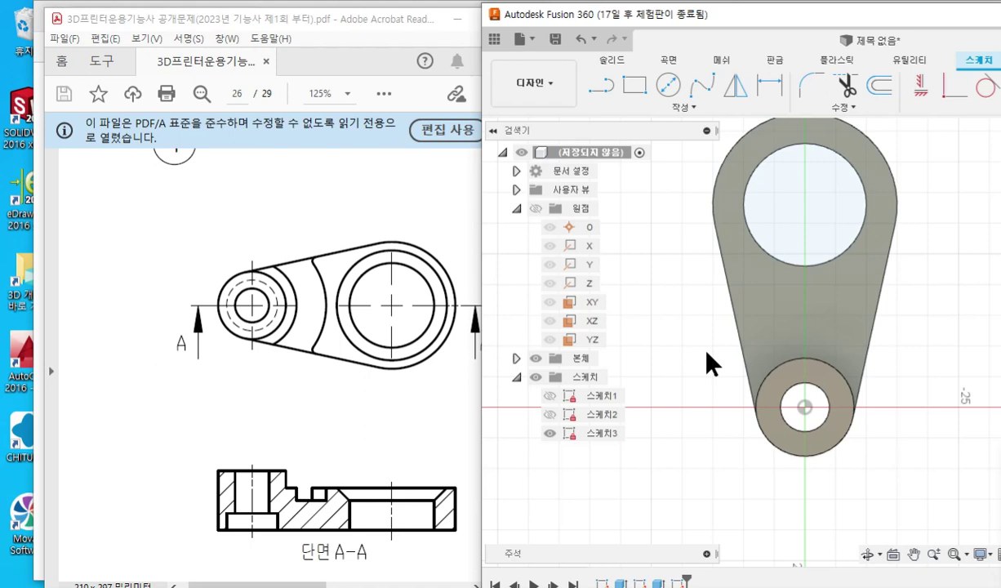
- Extend the groove's two arcs into full concentric circles in red on the drawing's top view, and clear the marks
key("F12")
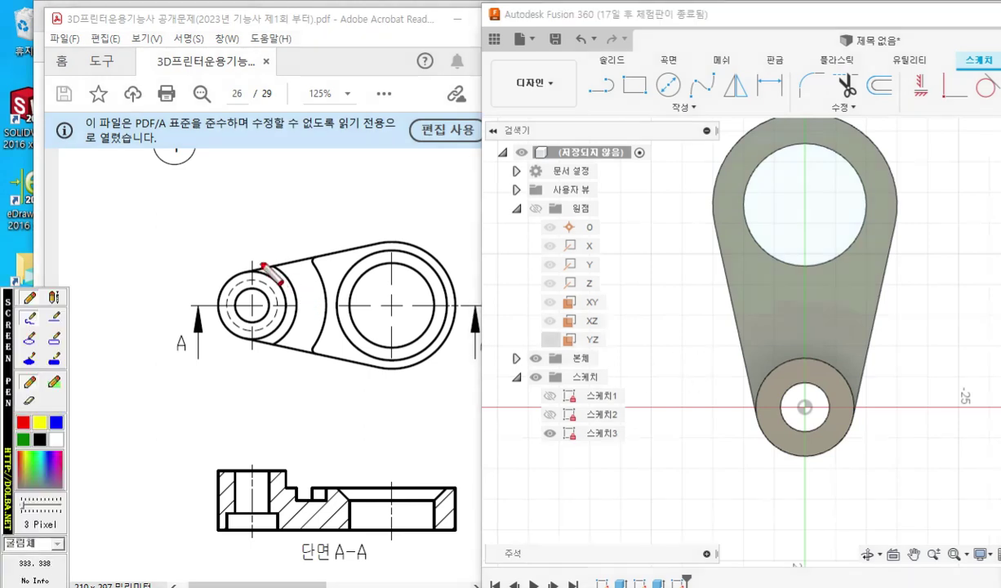
mouse_move(249, 272)
left_mouse_down()
mouse_move(294, 294)
mouse_move(260, 358)
mouse_move(238, 260)
mouse_move(249, 254)
left_mouse_up()
mouse_move(245, 210)
left_mouse_down()
mouse_move(284, 222)
mouse_move(316, 306)
mouse_move(252, 378)
mouse_move(157, 265)
mouse_move(258, 208)
left_mouse_up()
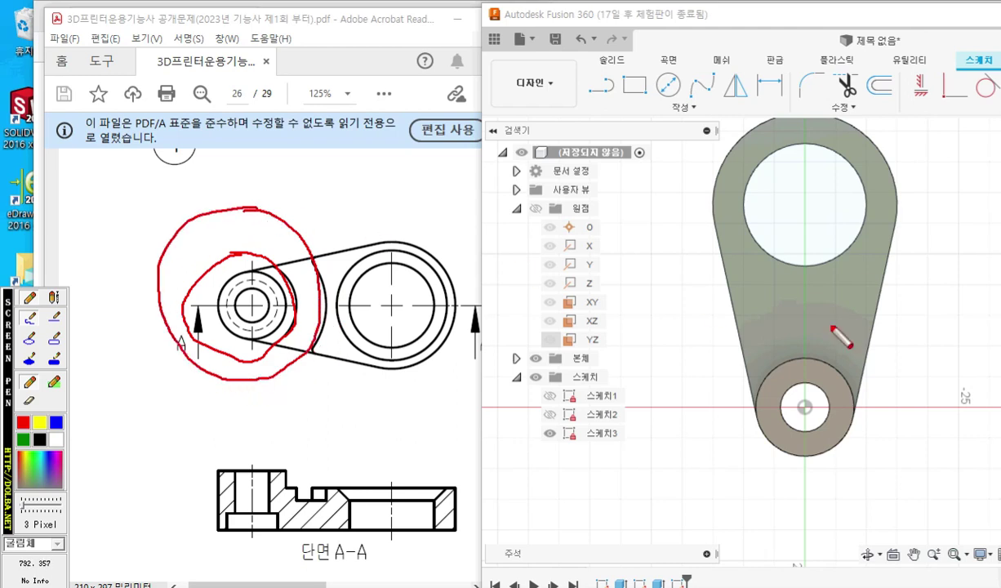
key("Escape")
- Draw two concentric circles of different sizes centred on the small hole, both larger than the boss
left_click(667, 88)
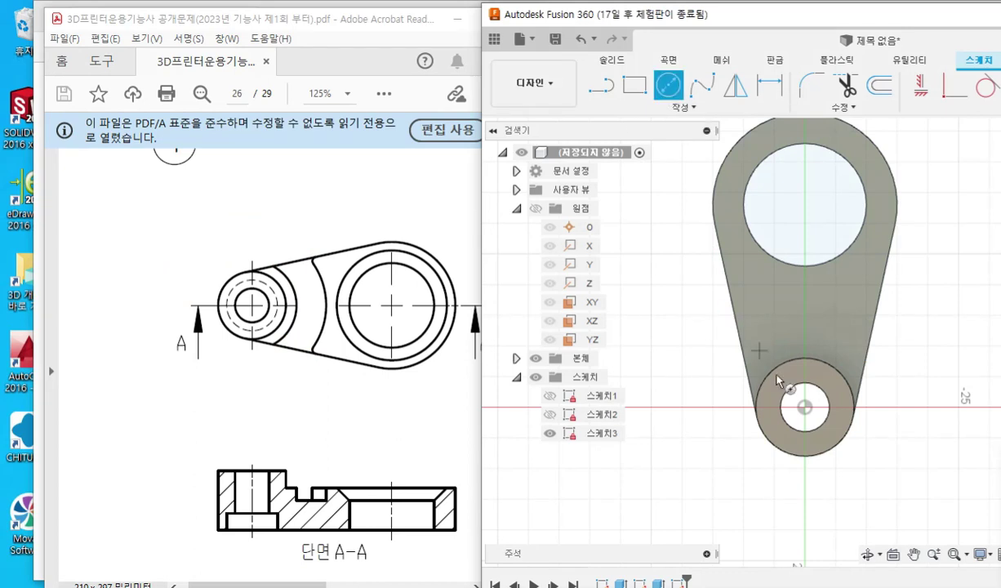
left_click(804, 406)
left_click(729, 380)
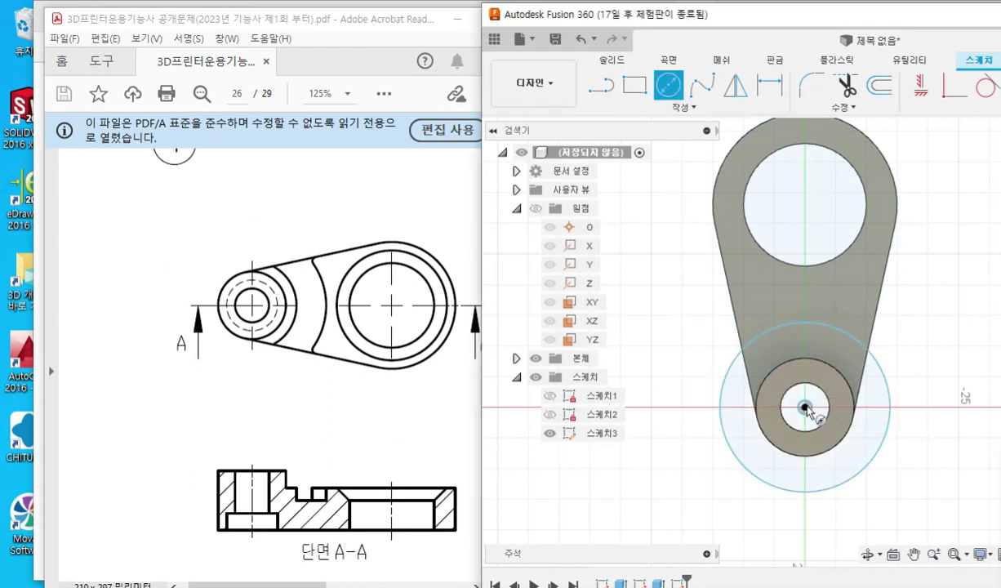
left_click(804, 406)
left_click(702, 342)
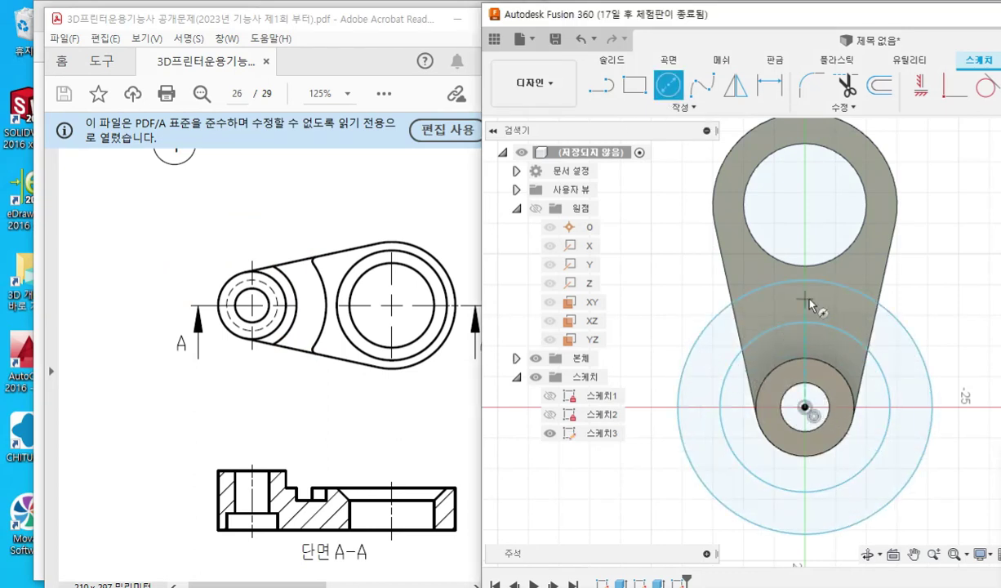
key("Escape")
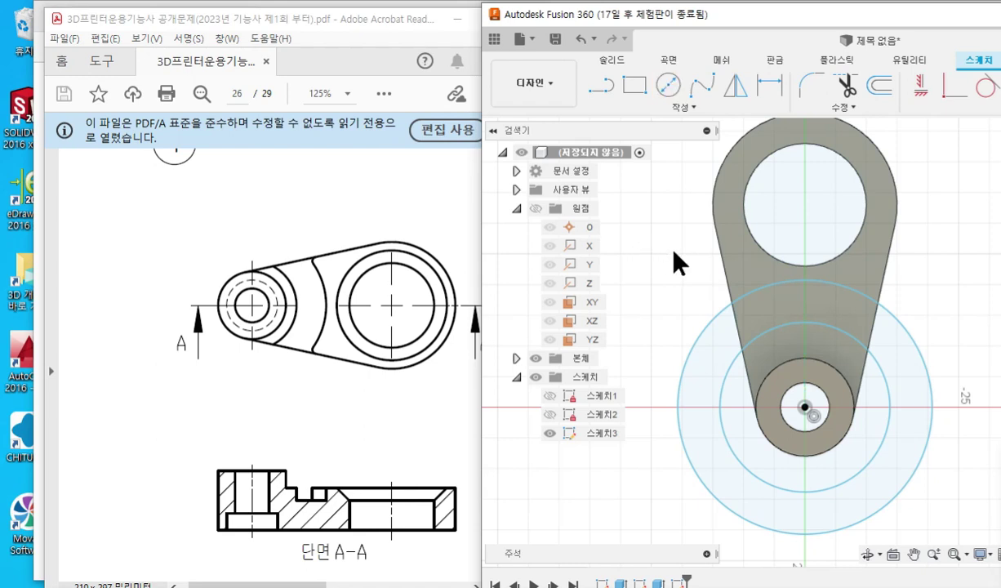
- Mark in red the horizontal distances from the small hole's centre to the groove's two arcs on the drawing's top view
key("F12")
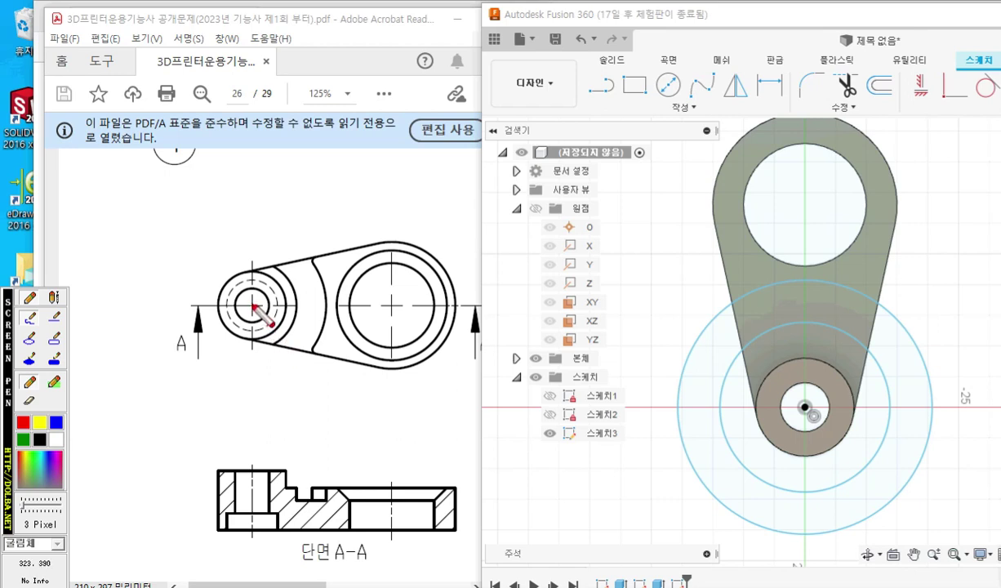
left_click_drag(251, 307, 249, 377)
mouse_move(295, 304)
left_mouse_down()
mouse_move(298, 377)
mouse_move(298, 361)
mouse_move(287, 368)
left_mouse_up()
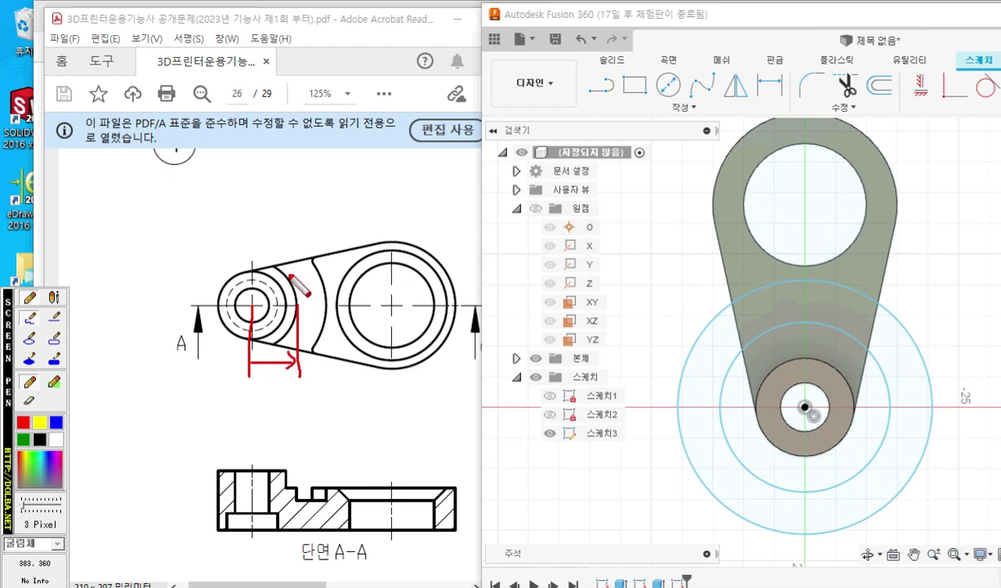
mouse_move(252, 238)
left_mouse_down()
mouse_move(253, 280)
mouse_move(325, 252)
mouse_move(325, 302)
left_mouse_up()
mouse_move(313, 244)
left_mouse_down()
mouse_move(325, 251)
mouse_move(316, 260)
left_mouse_up()
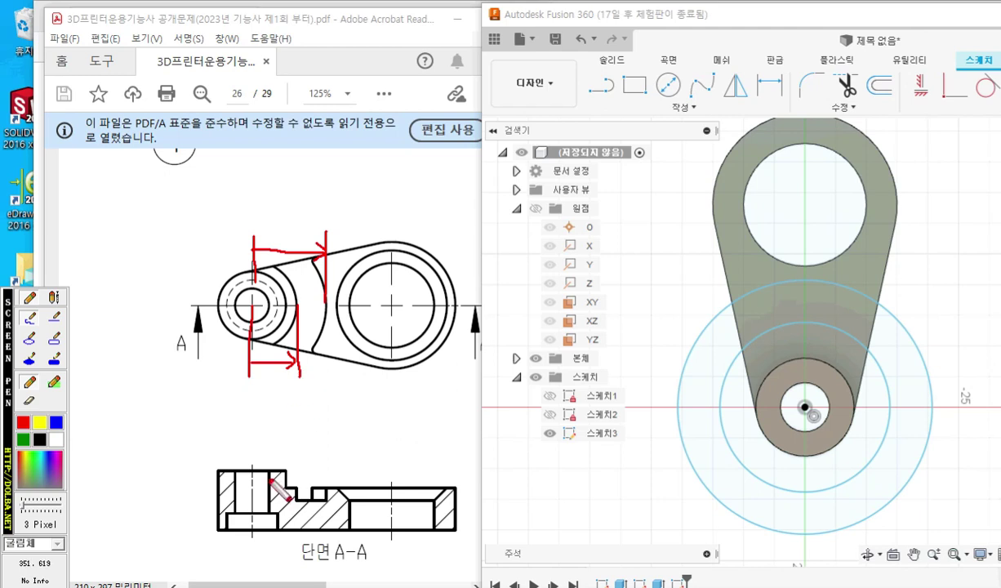
- Mark the groove's inner and outer radii in red on section A-A, measured from the small hole's axis, and label both with R
left_click_drag(253, 457, 254, 491)
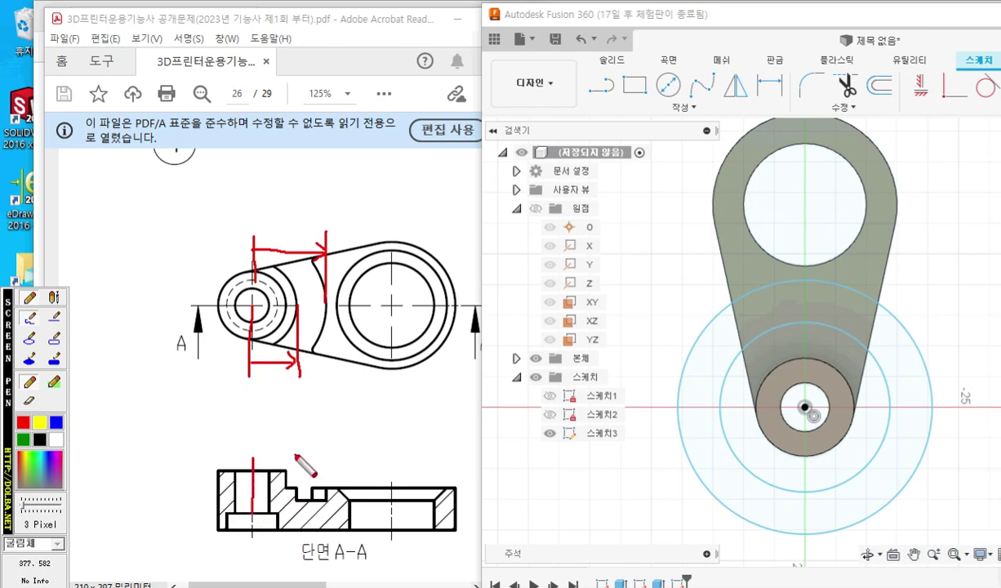
left_click_drag(294, 455, 295, 496)
left_click_drag(256, 459, 293, 459)
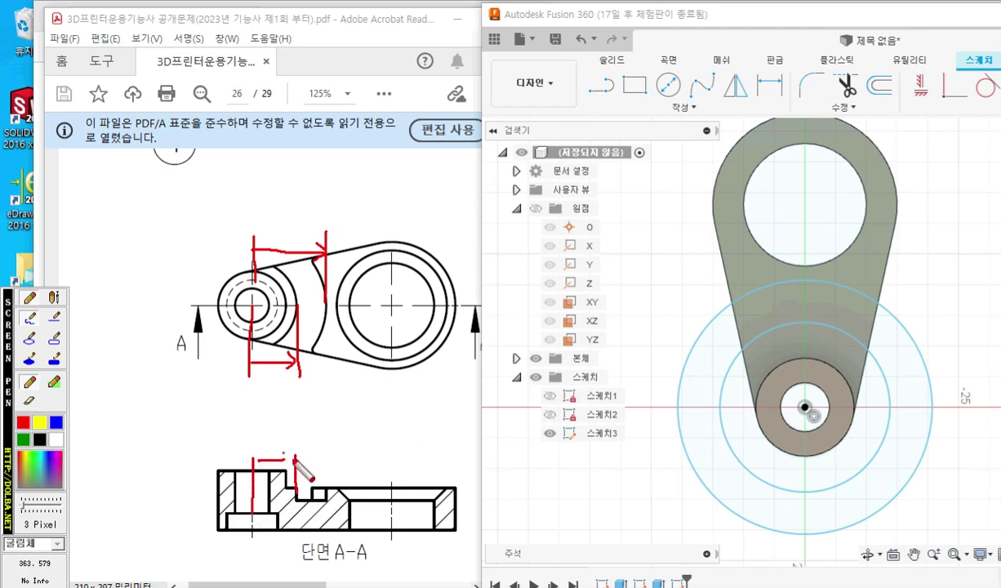
mouse_move(270, 422)
left_mouse_down()
mouse_move(270, 446)
mouse_move(284, 445)
mouse_move(256, 423)
mouse_move(252, 447)
left_mouse_up()
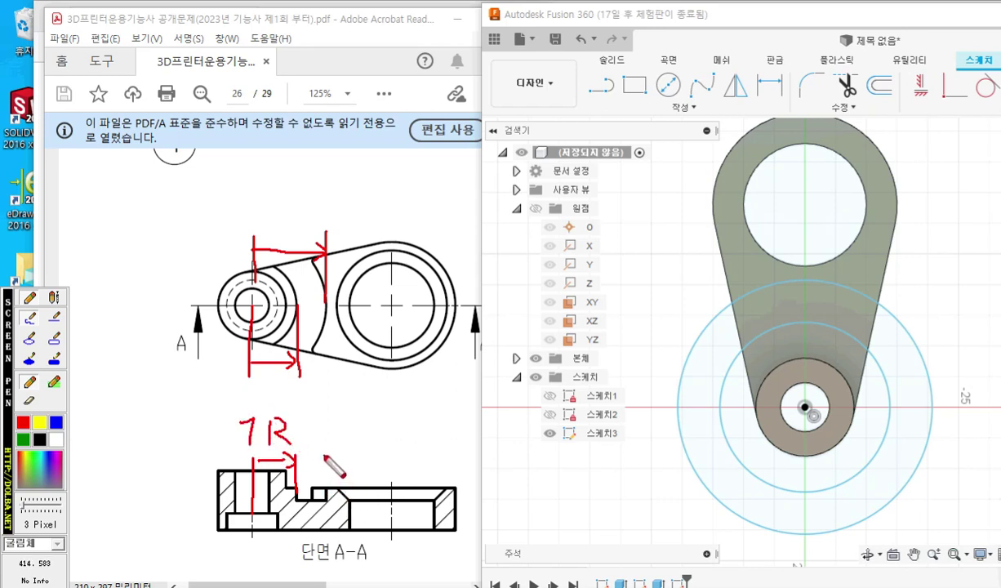
left_click_drag(324, 460, 324, 478)
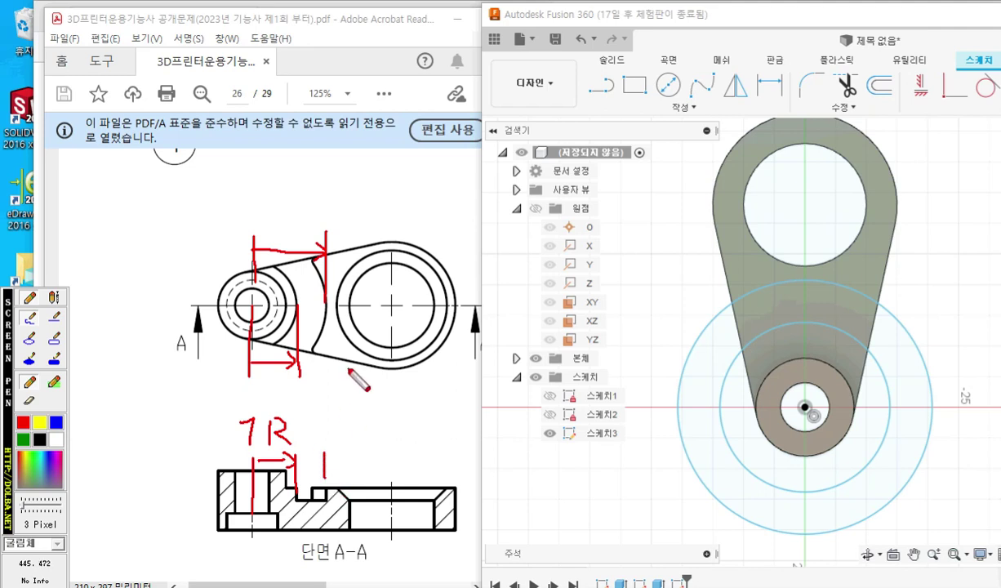
left_click_drag(326, 308, 326, 482)
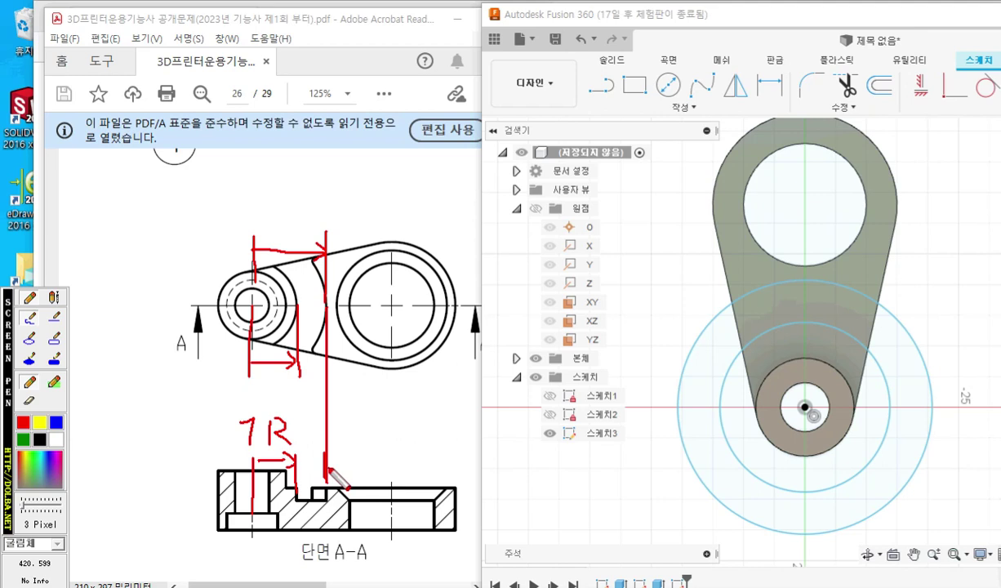
mouse_move(297, 462)
left_mouse_down()
mouse_move(351, 476)
mouse_move(359, 459)
mouse_move(381, 474)
left_mouse_up()
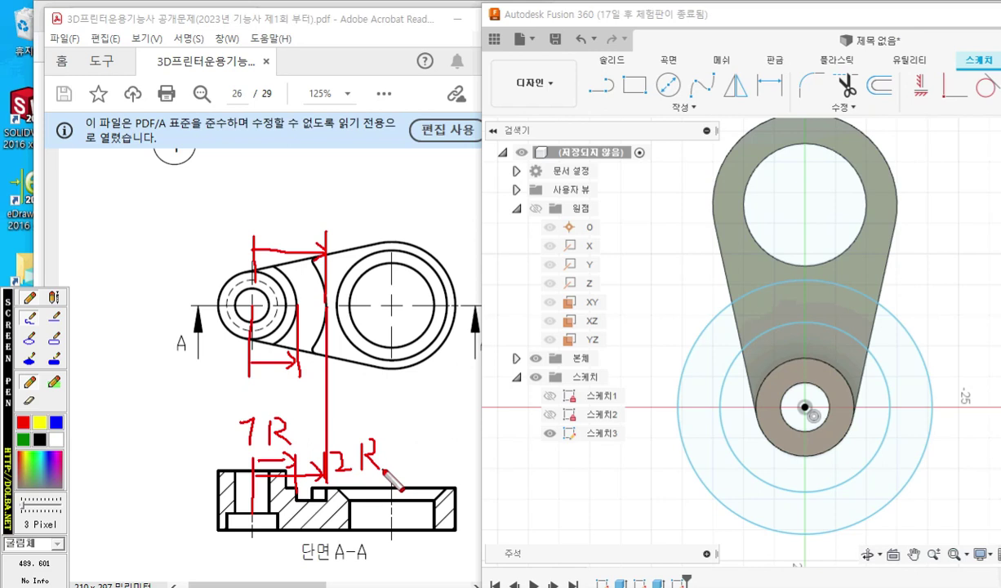
- Annotate the radii as 10 and 17 and the sketch circles as Ø20 and Ø34, and clear all marks
mouse_move(712, 428)
left_mouse_down()
mouse_move(722, 431)
mouse_move(717, 443)
mouse_move(740, 423)
mouse_move(708, 416)
mouse_move(705, 437)
left_mouse_up()
mouse_move(688, 474)
left_mouse_down()
mouse_move(689, 498)
mouse_move(714, 484)
mouse_move(710, 501)
mouse_move(759, 491)
mouse_move(743, 503)
left_mouse_up()
left_click_drag(212, 426, 236, 434)
mouse_move(177, 411)
left_mouse_down()
mouse_move(165, 435)
mouse_move(201, 433)
mouse_move(199, 418)
left_mouse_up()
mouse_move(383, 446)
left_mouse_down()
mouse_move(405, 444)
mouse_move(416, 466)
mouse_move(447, 439)
mouse_move(438, 466)
mouse_move(455, 462)
mouse_move(576, 514)
mouse_move(687, 508)
left_mouse_up()
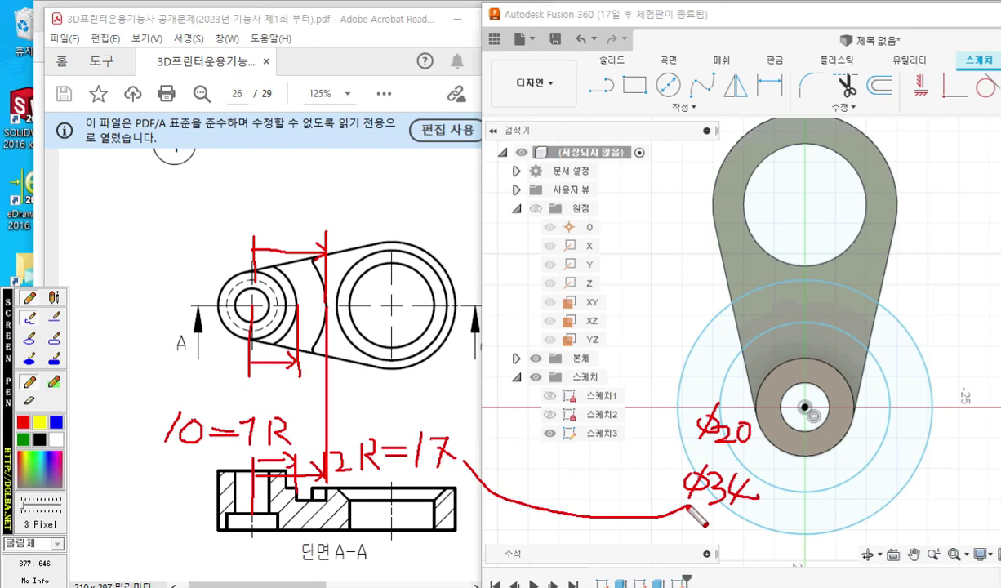
key("Escape")
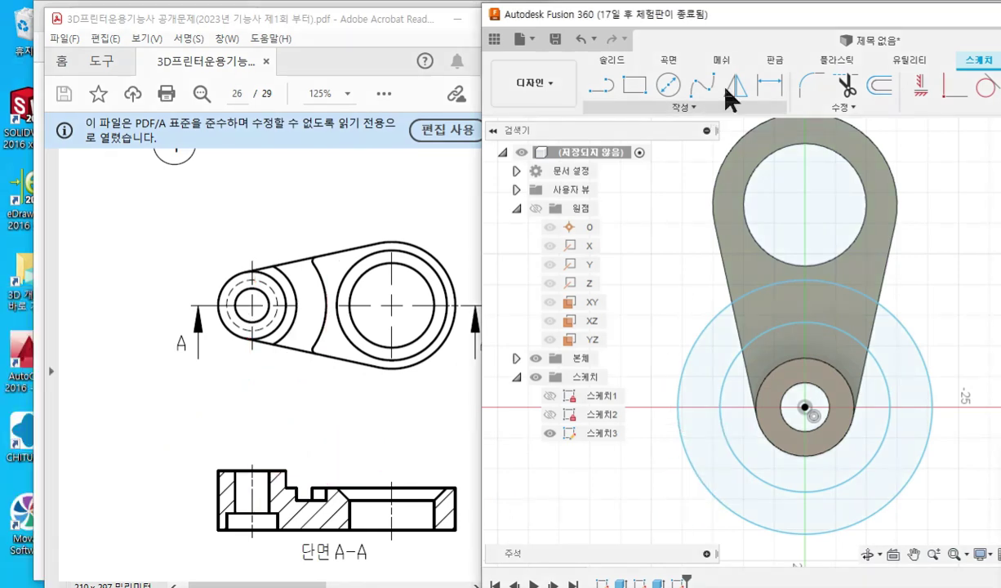
- Dimension the two concentric circles, setting the inner diameter to 20 mm and the outer diameter to 34 mm
left_click(768, 84)
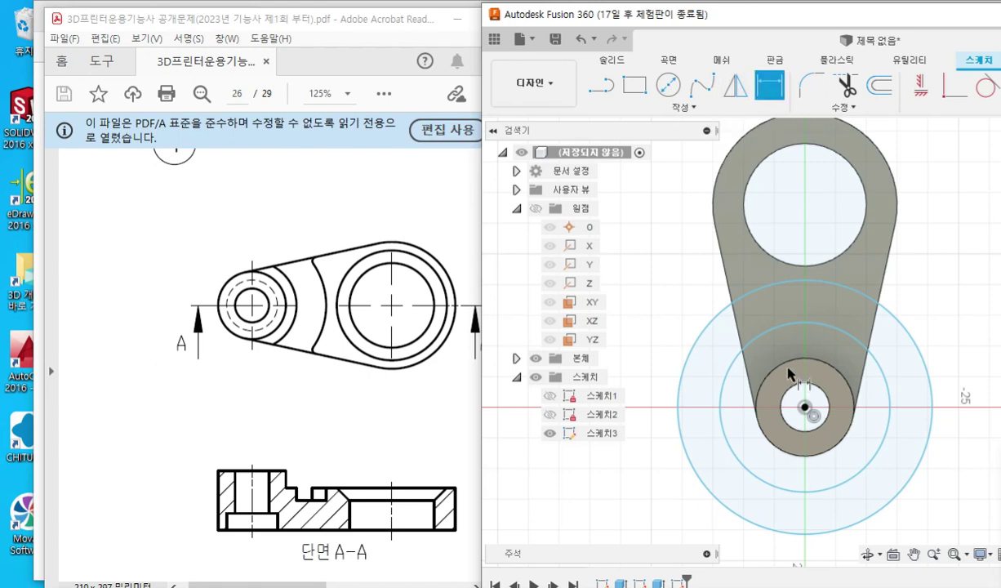
left_click(723, 381)
left_click(919, 309)
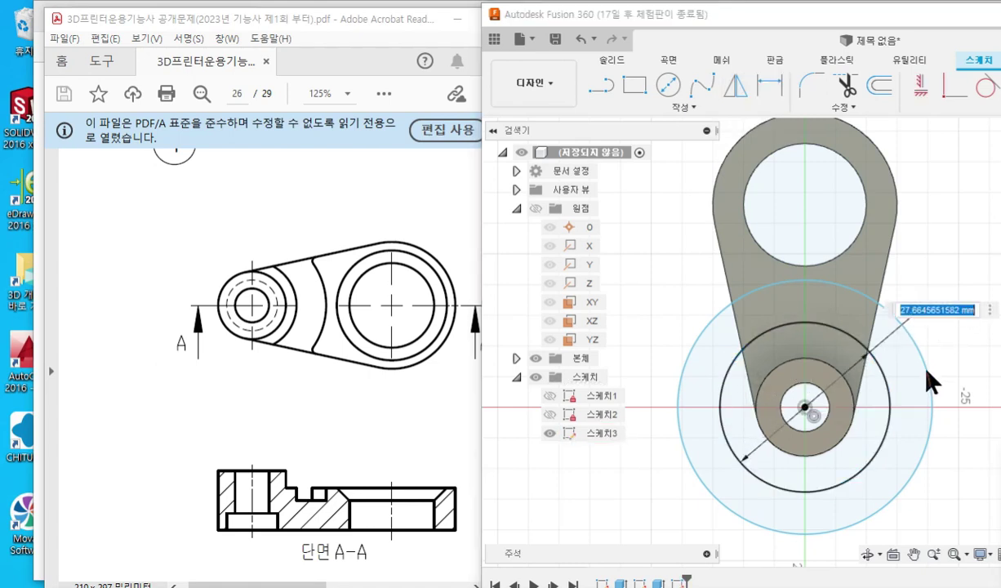
type("20")
key("Return")
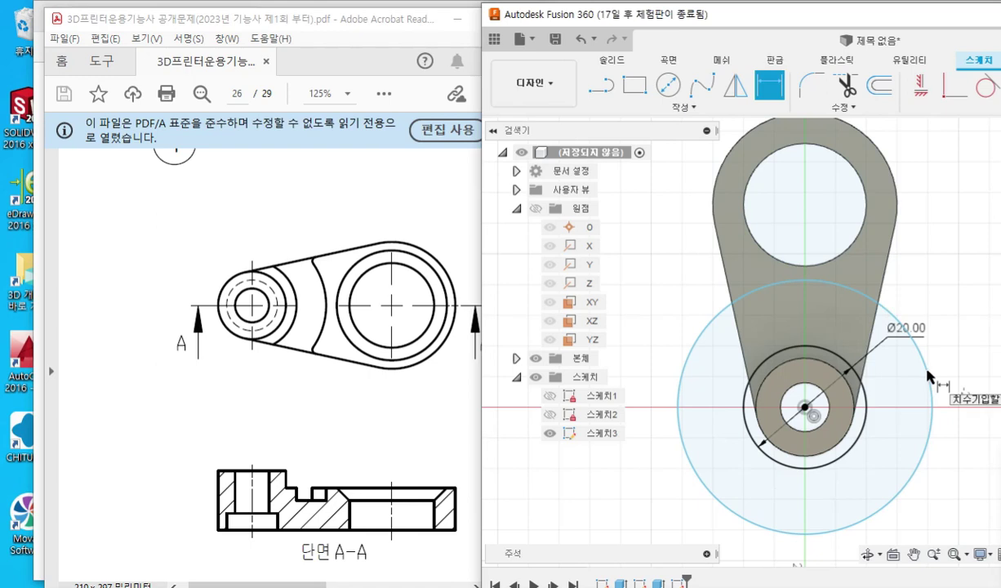
left_click(928, 370)
left_click(929, 349)
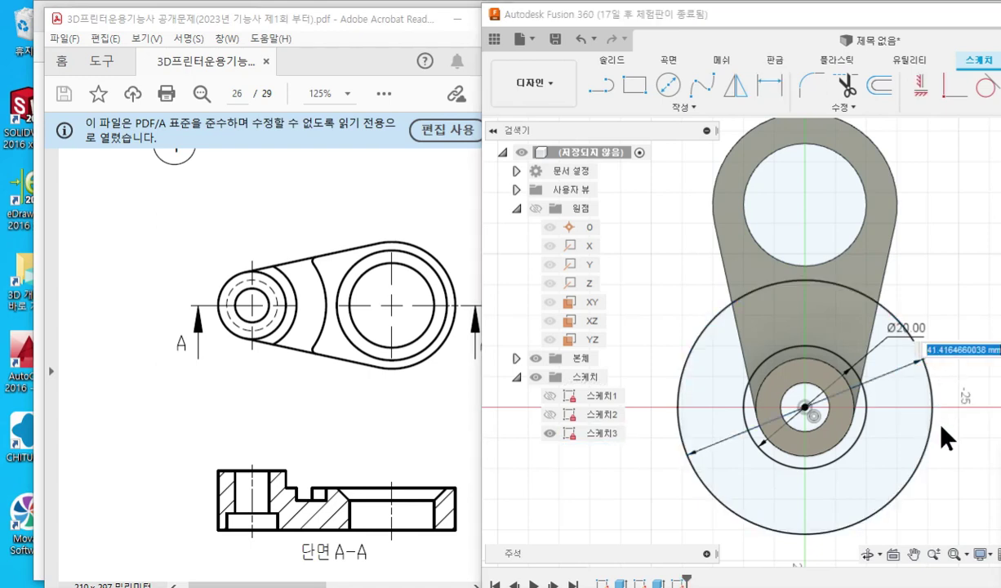
type("34")
key("Return")
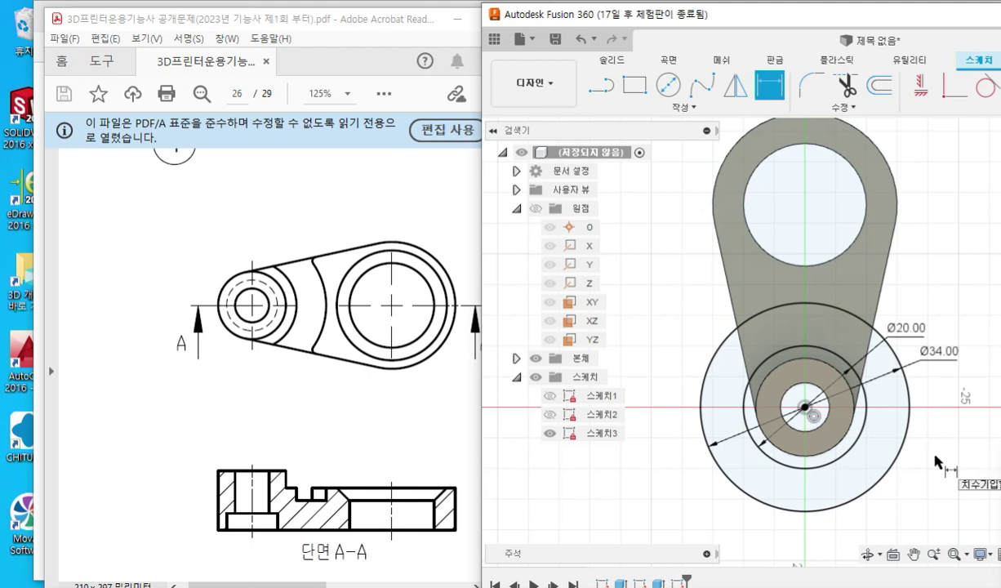
key("Escape")
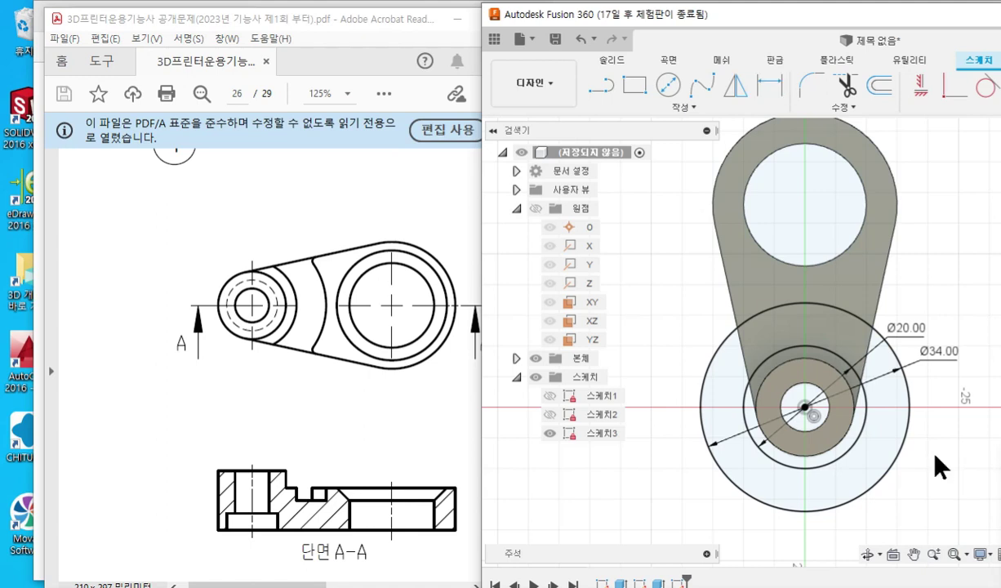
- Mark in red the rounded corners where the groove's outer arc meets the plate edges on the drawing's top view, and clear them
left_click(307, 317)
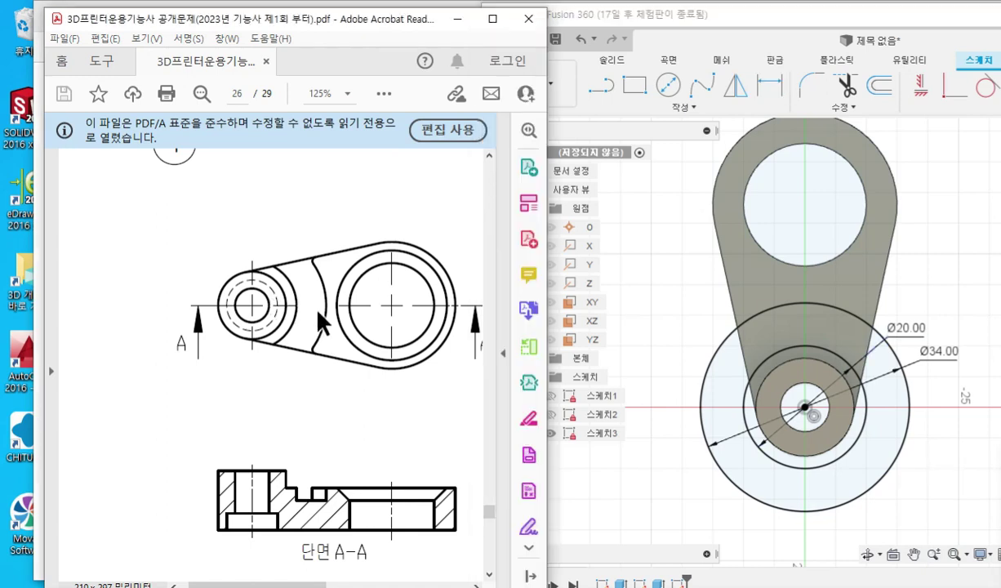
scroll(306, 276, "up", 3, "ctrl")
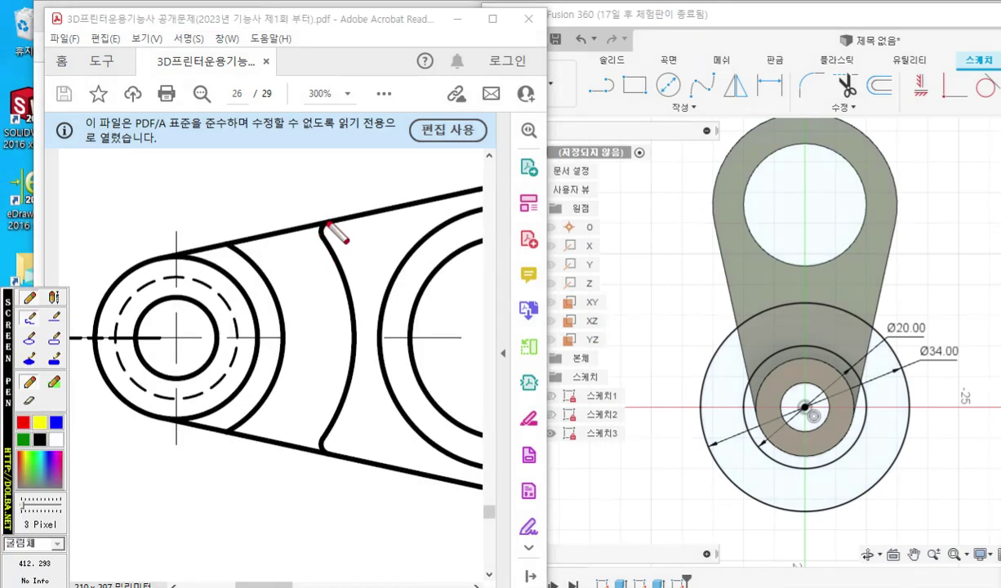
left_click_drag(326, 222, 319, 236)
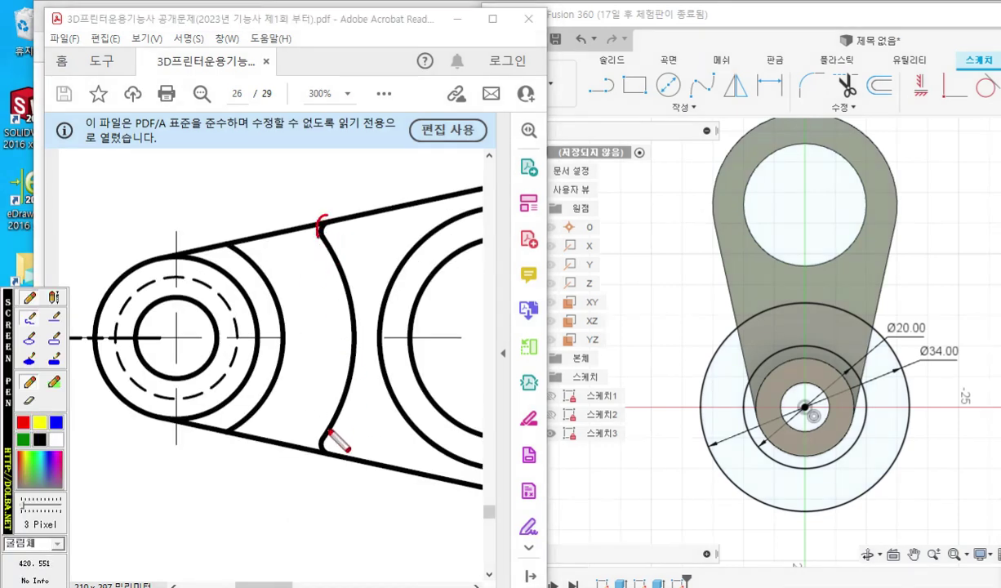
left_click_drag(328, 429, 327, 455)
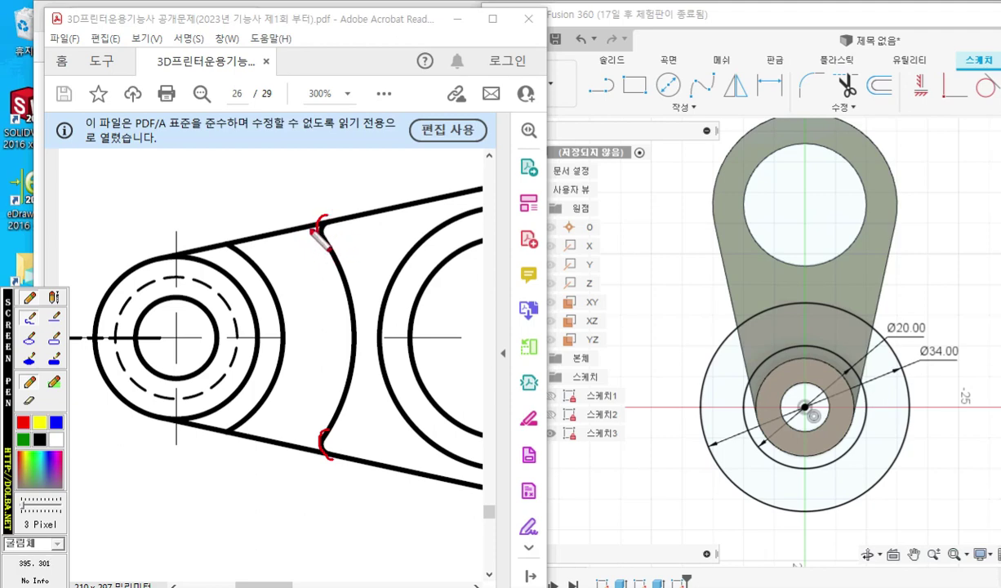
key("Escape")
left_click(670, 257)
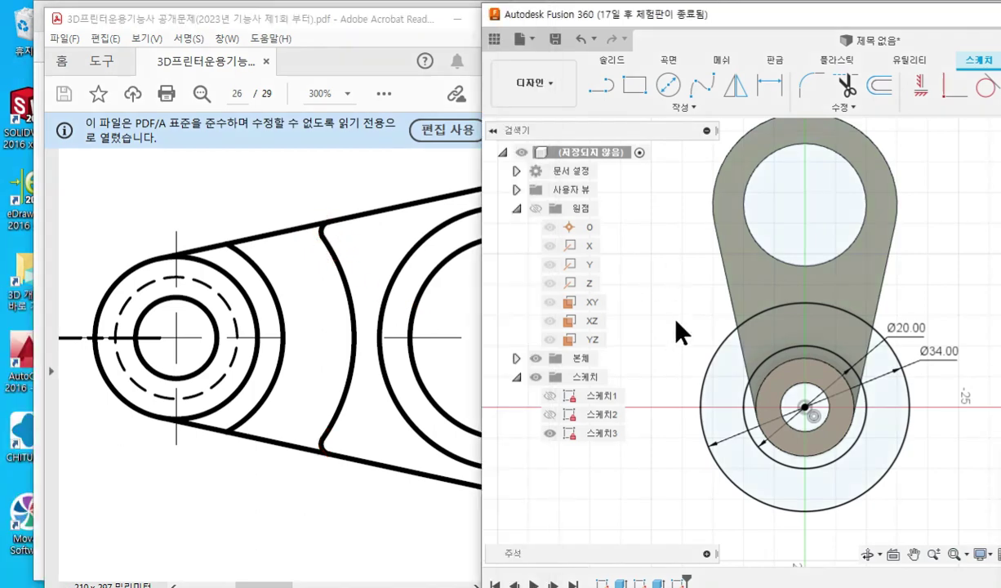
- Extrude both ring regions between the Ø20 and Ø34 circles with the operation set to Cut
left_click(723, 395)
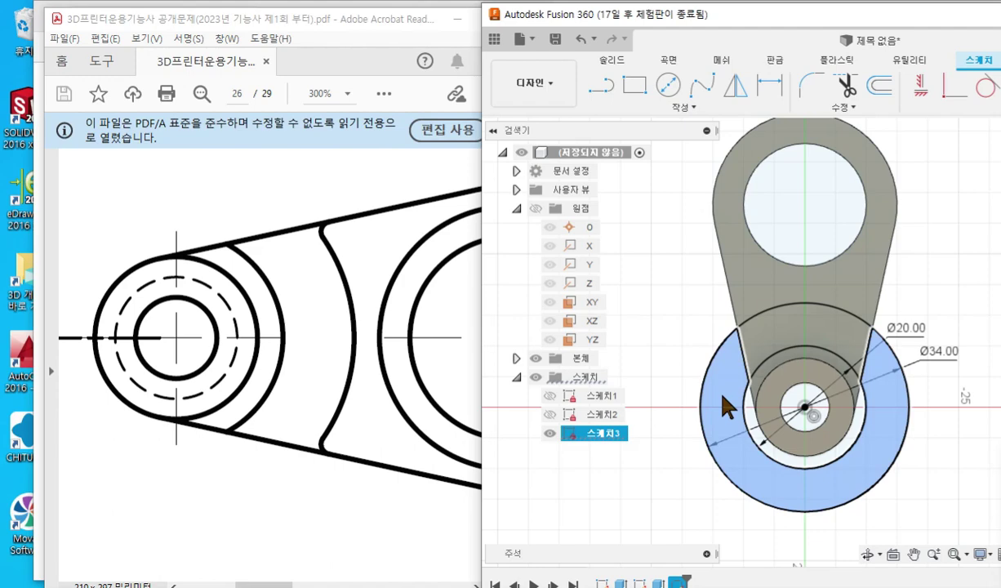
left_click(788, 331)
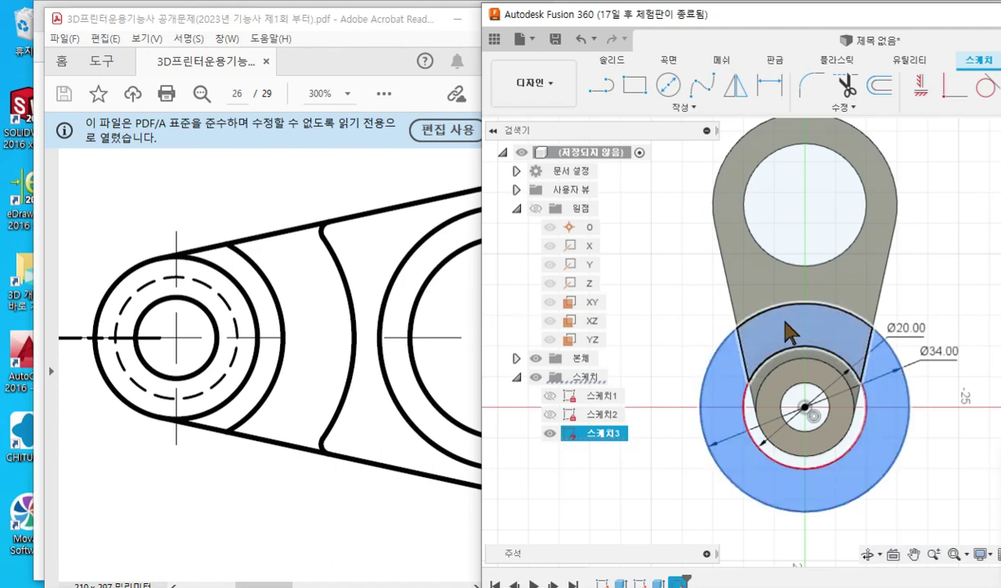
right_click(789, 330)
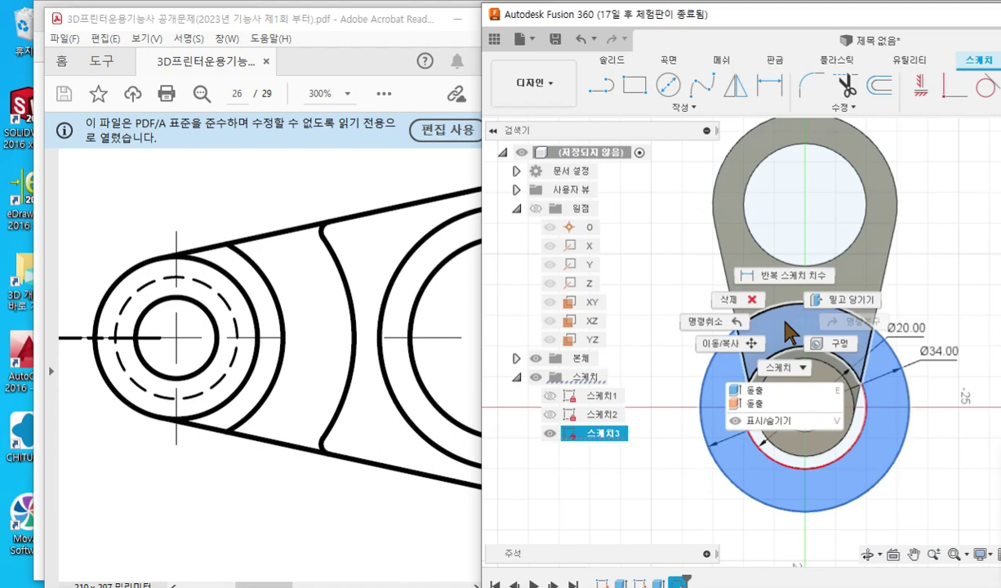
left_click(770, 390)
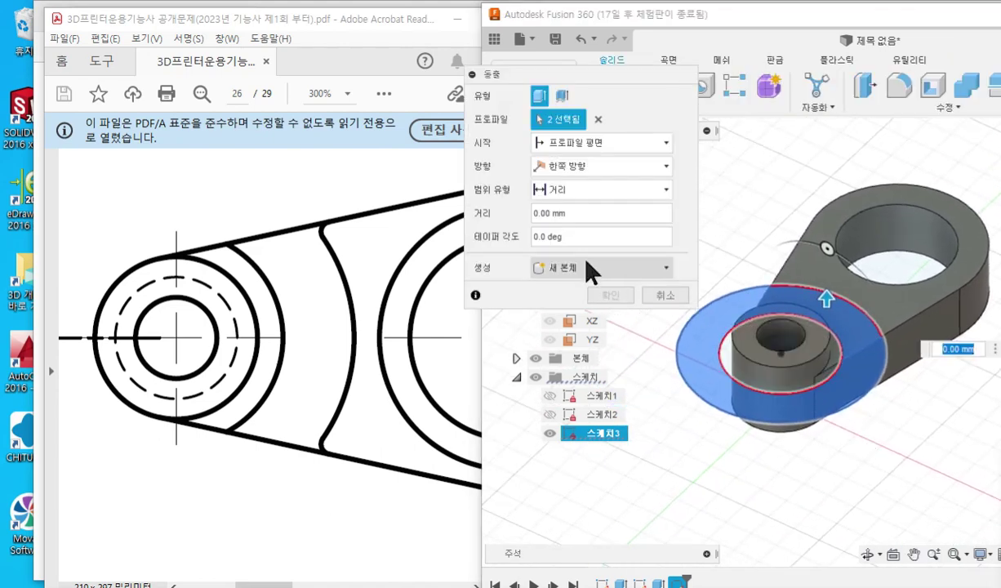
left_click(584, 268)
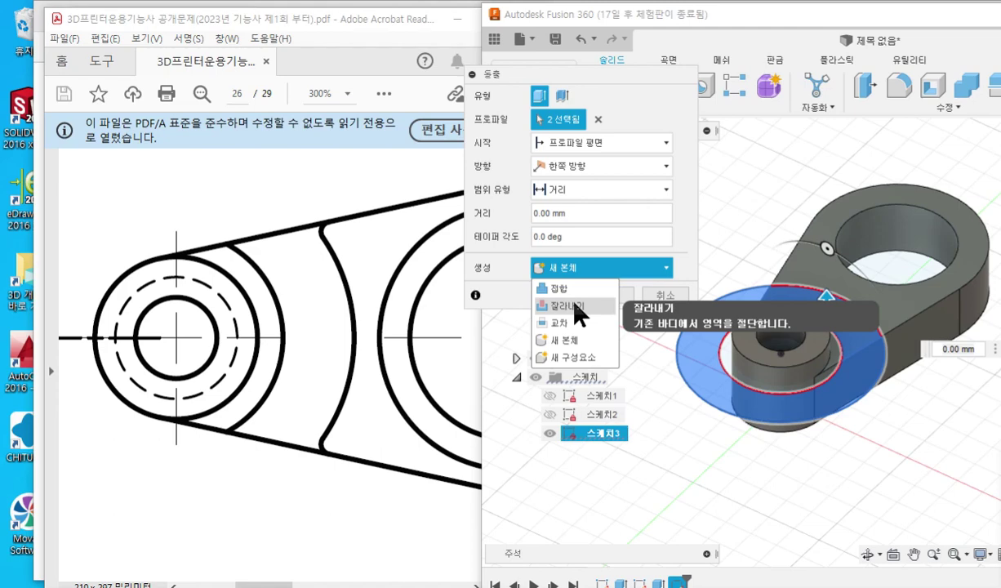
left_click(575, 306)
- Mark the groove's depth of 3 on section A-A, note -3 beside the extrude distance, and clear the marks
scroll(311, 396, "down", 3)
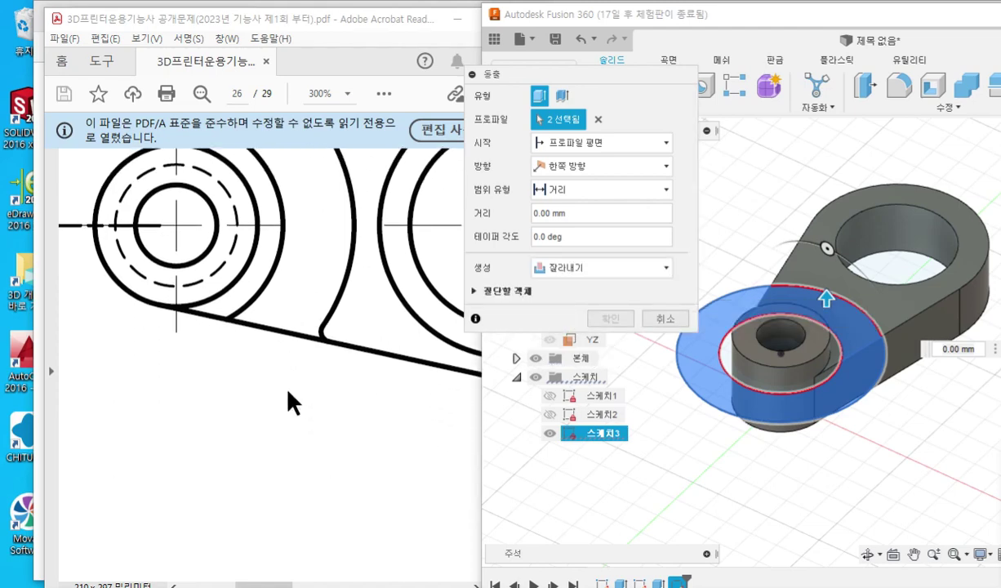
scroll(287, 390, "down", 5)
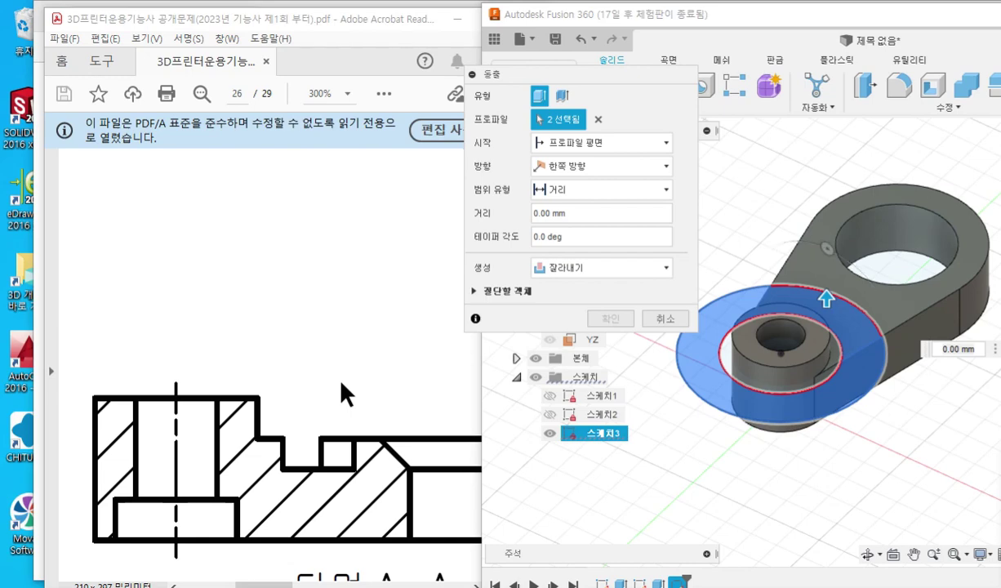
key("F2")
left_click_drag(307, 434, 324, 434)
mouse_move(305, 469)
left_mouse_down()
mouse_move(319, 468)
mouse_move(309, 441)
mouse_move(322, 438)
mouse_move(317, 466)
mouse_move(323, 458)
left_mouse_up()
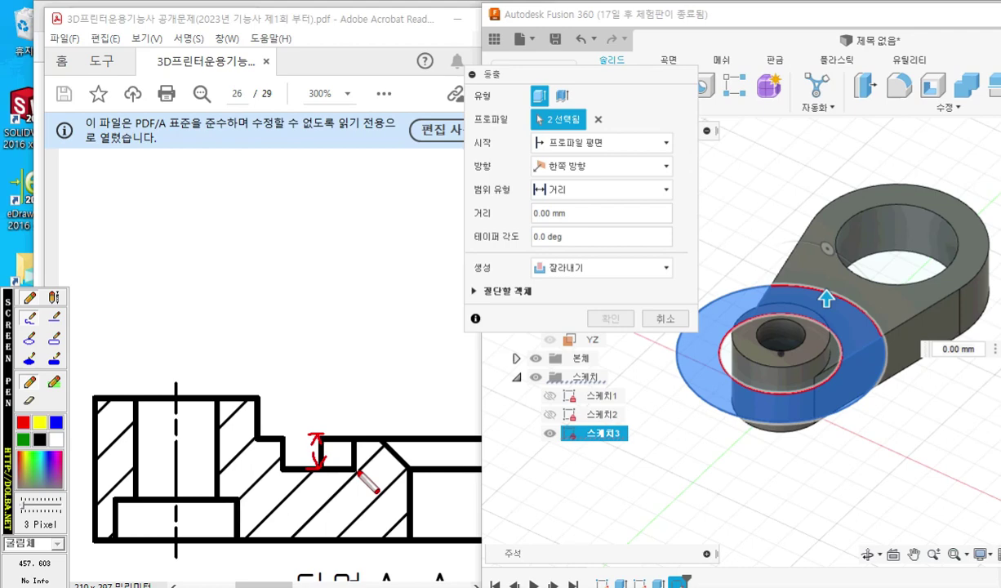
left_click(600, 267)
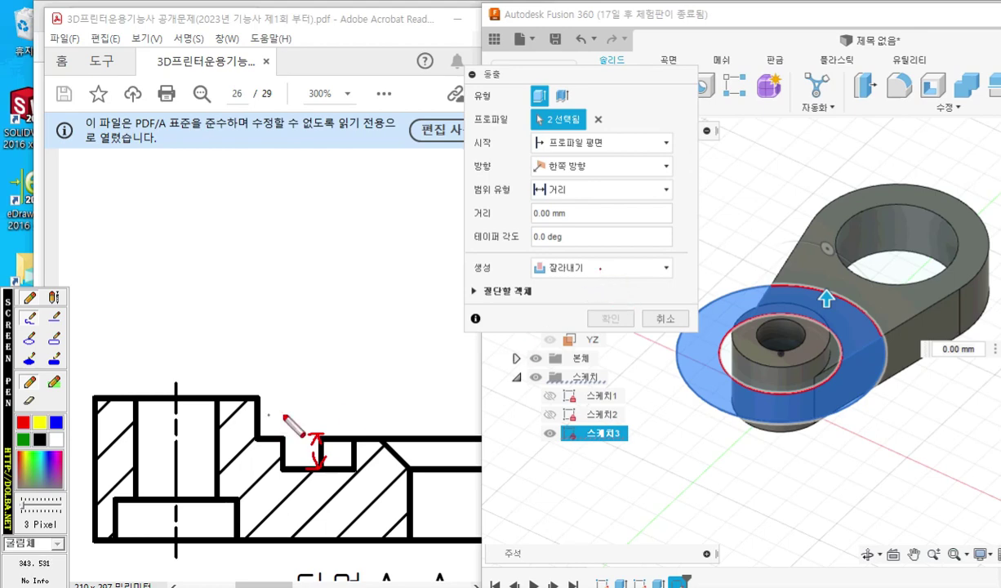
left_click_drag(304, 390, 310, 433)
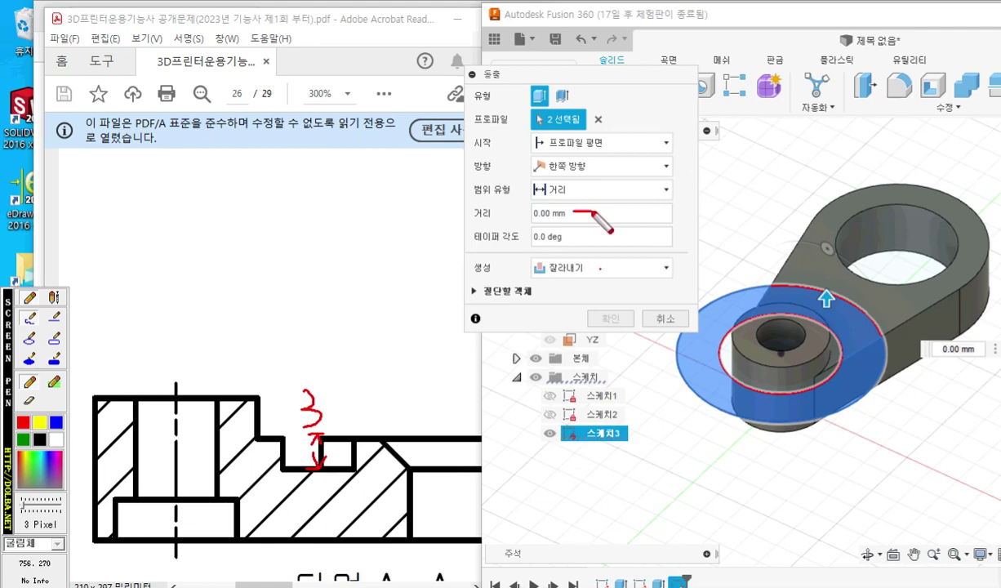
mouse_move(572, 211)
left_mouse_down()
mouse_move(607, 210)
mouse_move(602, 221)
left_mouse_up()
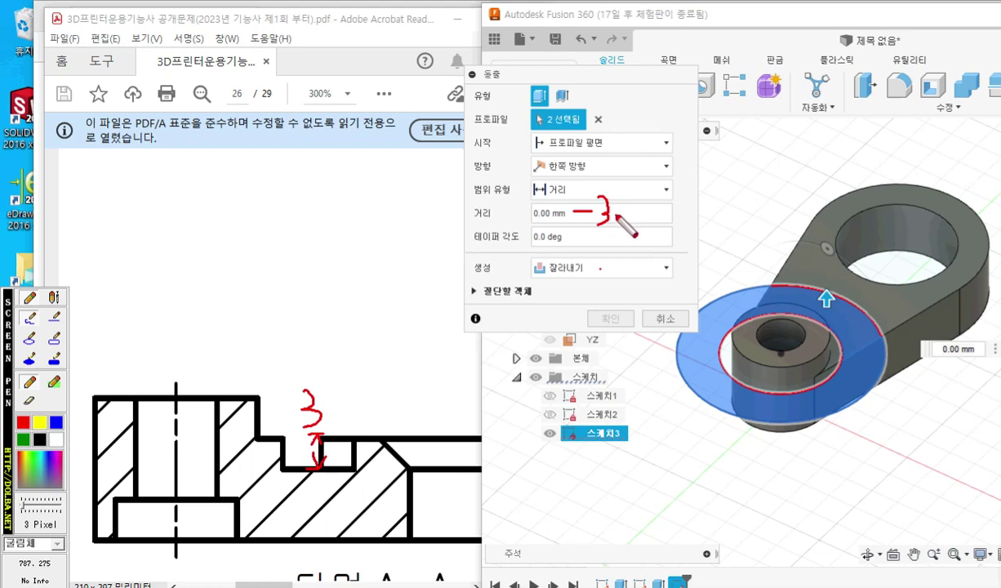
key("Escape")
- Try to cut the two ring regions between the Ø20 and Ø34 circles with an extrude distance of -3 mm
left_click_drag(587, 213, 502, 210)
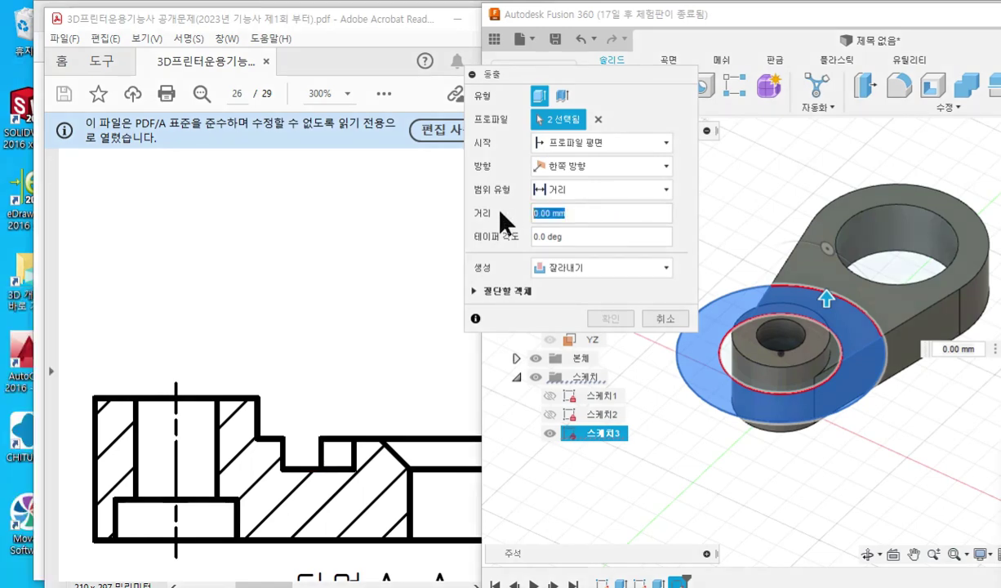
type("-3")
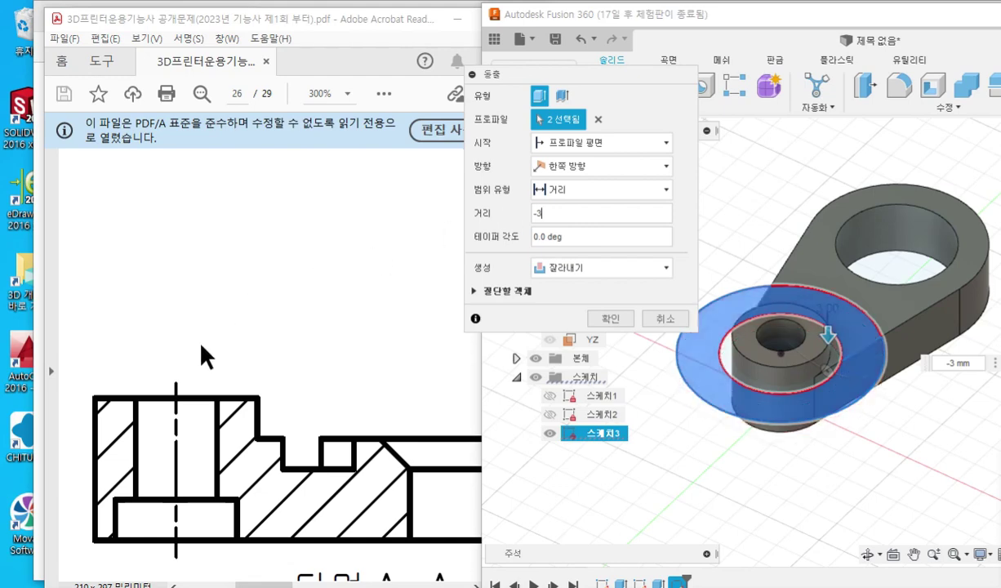
key("F12")
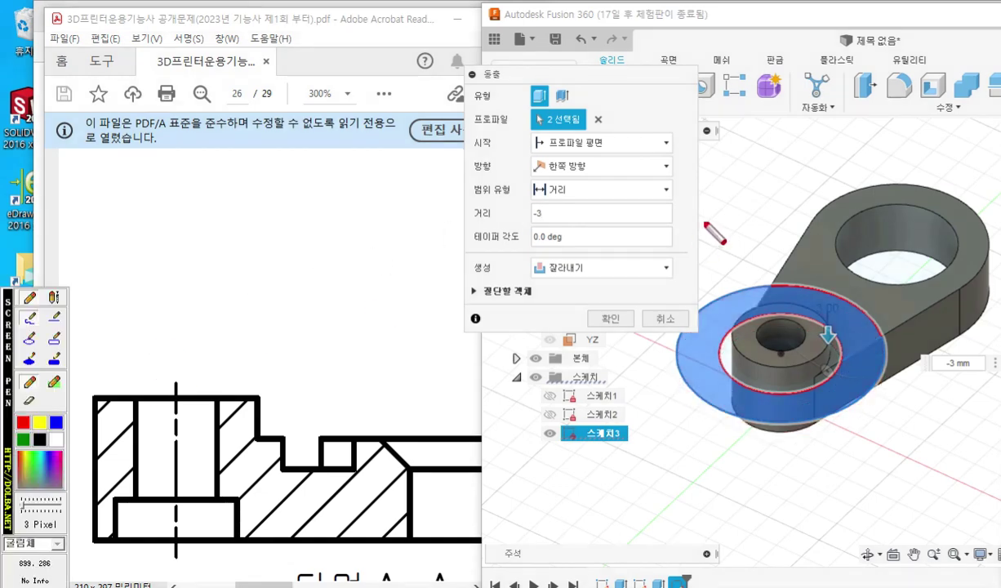
key("F12")
middle_click_drag(881, 457, 887, 459)
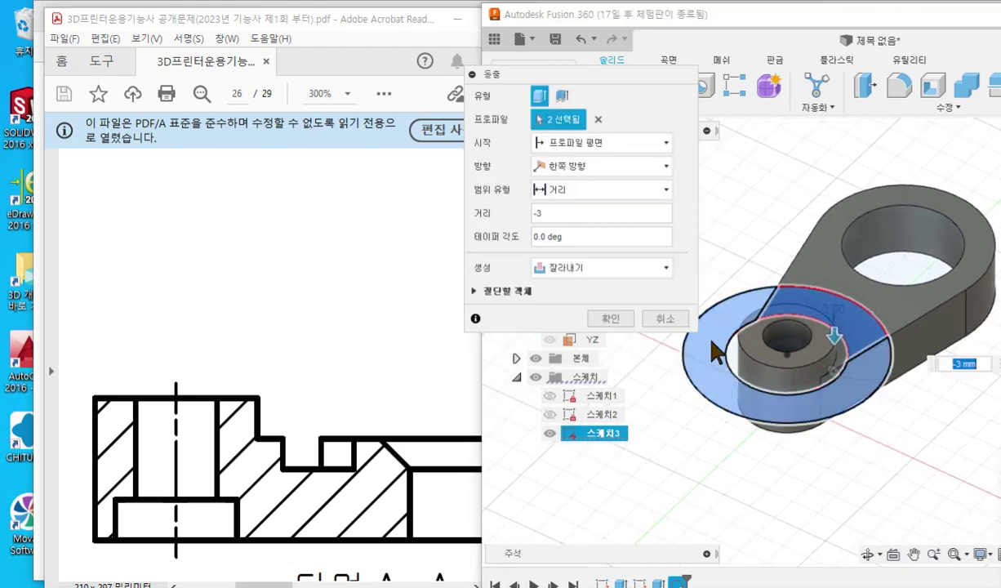
left_click(608, 319)
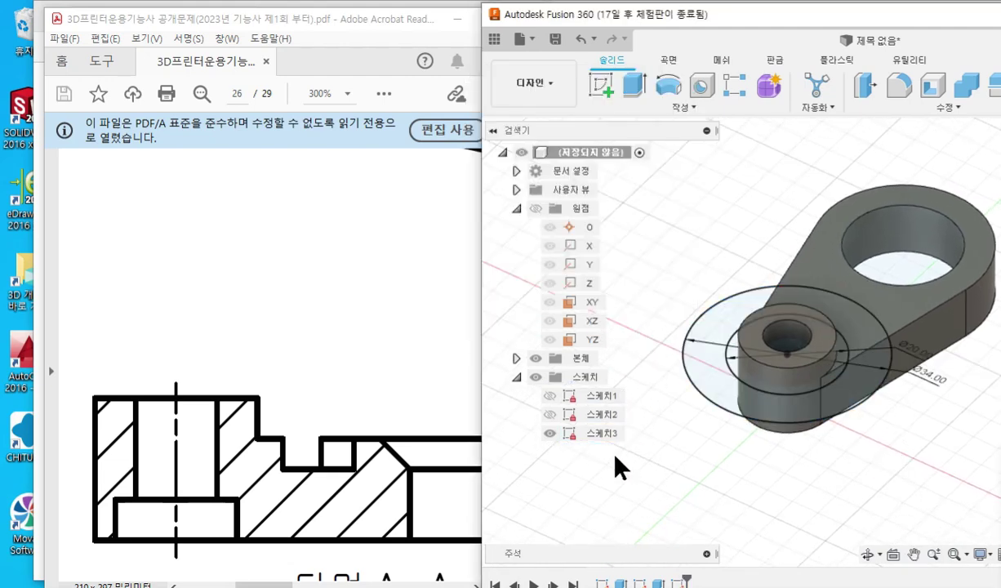
- Reopen the groove sketch and extrude both ring regions between the Ø20 and Ø34 circles by -3 mm as a Cut
left_click(601, 432)
right_click(600, 432)
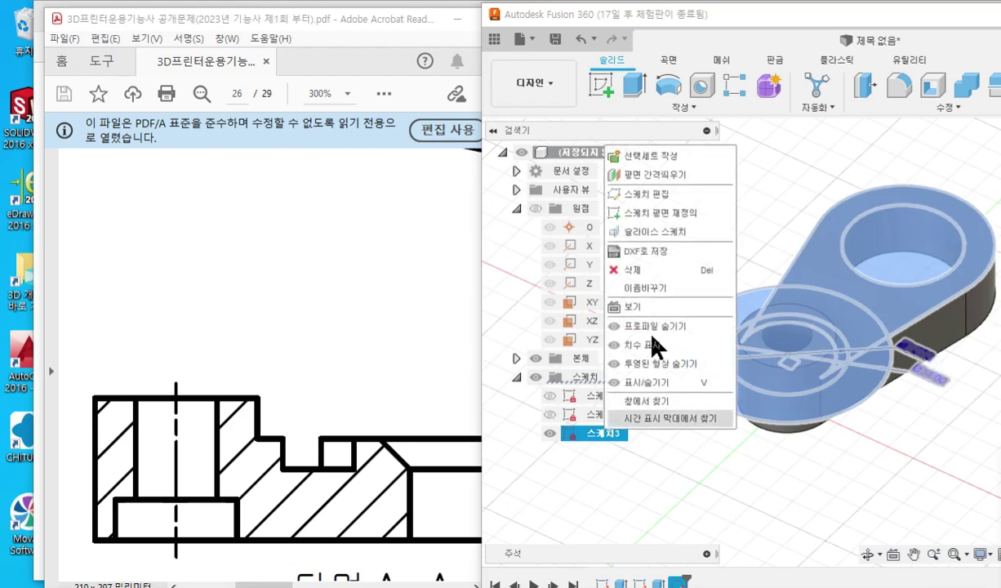
left_click(657, 195)
left_click(785, 502)
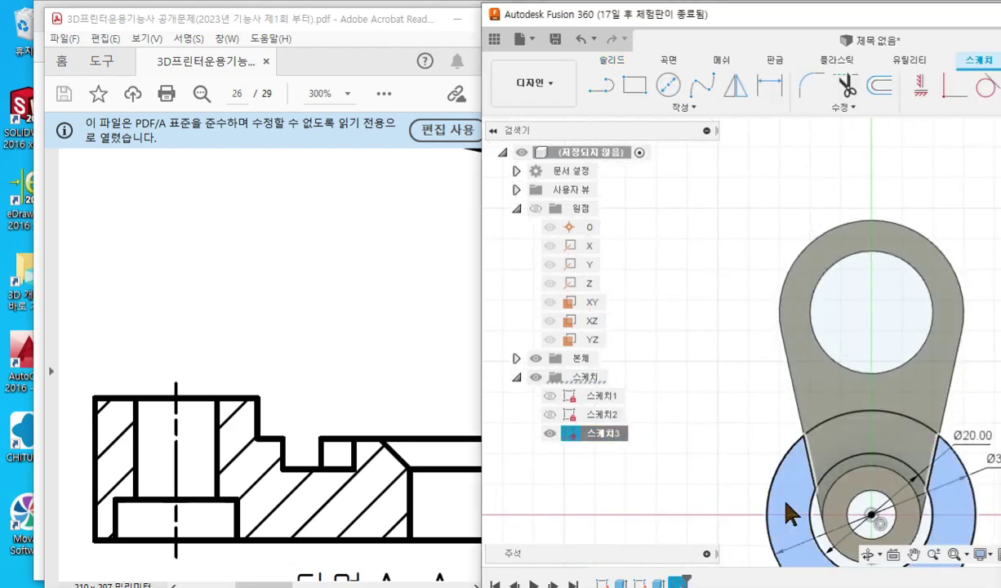
left_click(845, 429, "ctrl")
right_click(690, 255)
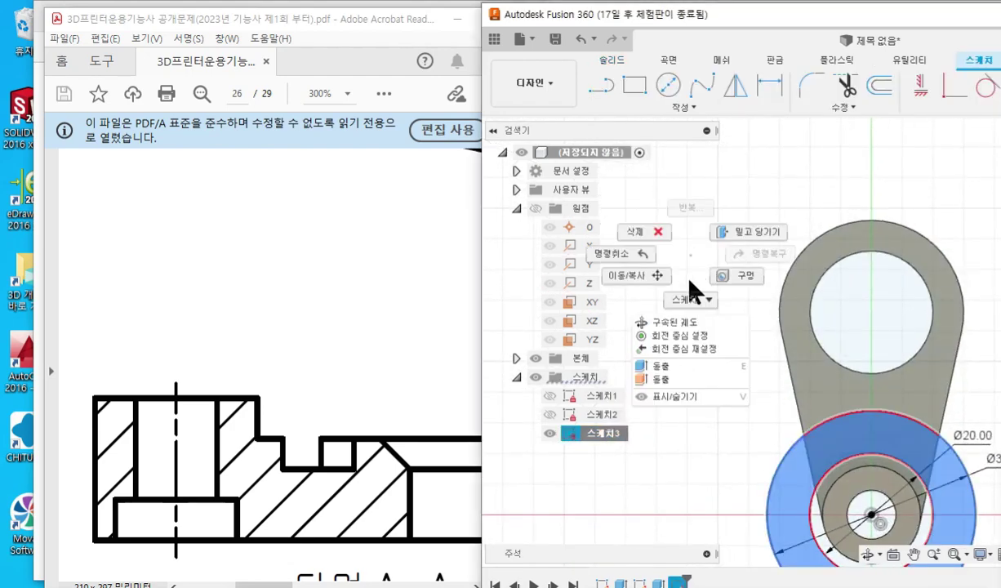
left_click(695, 367)
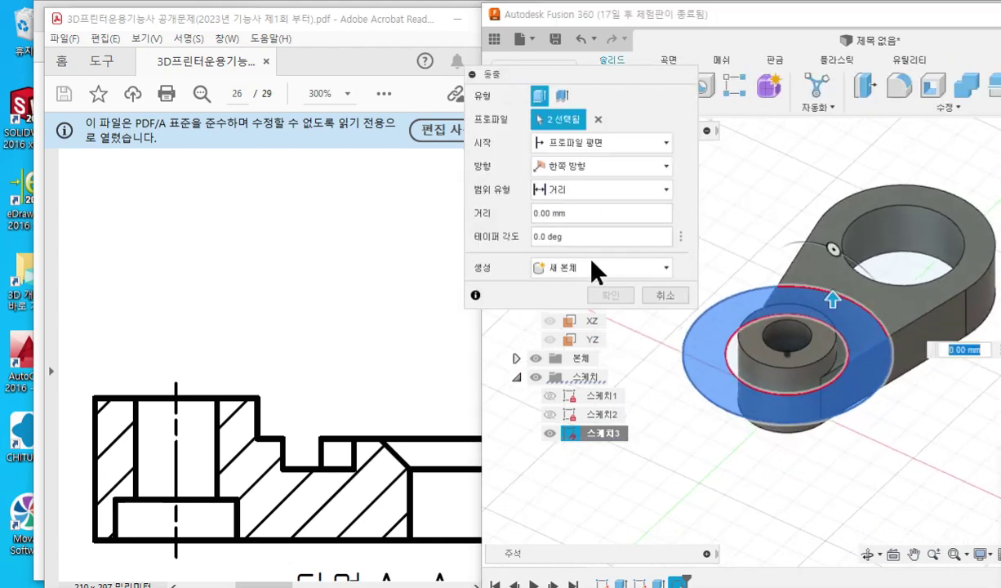
left_click(593, 267)
left_click(577, 304)
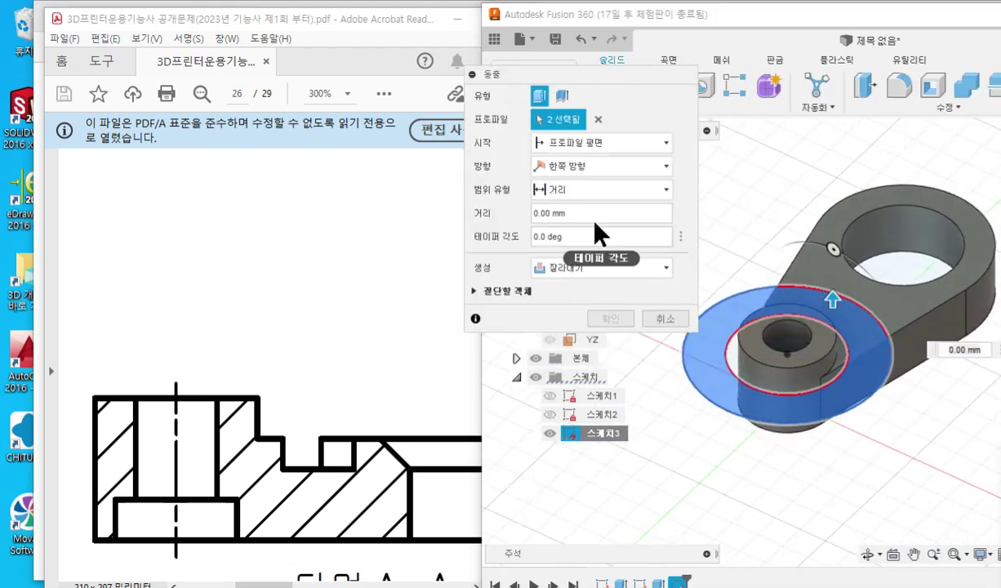
left_click(603, 213)
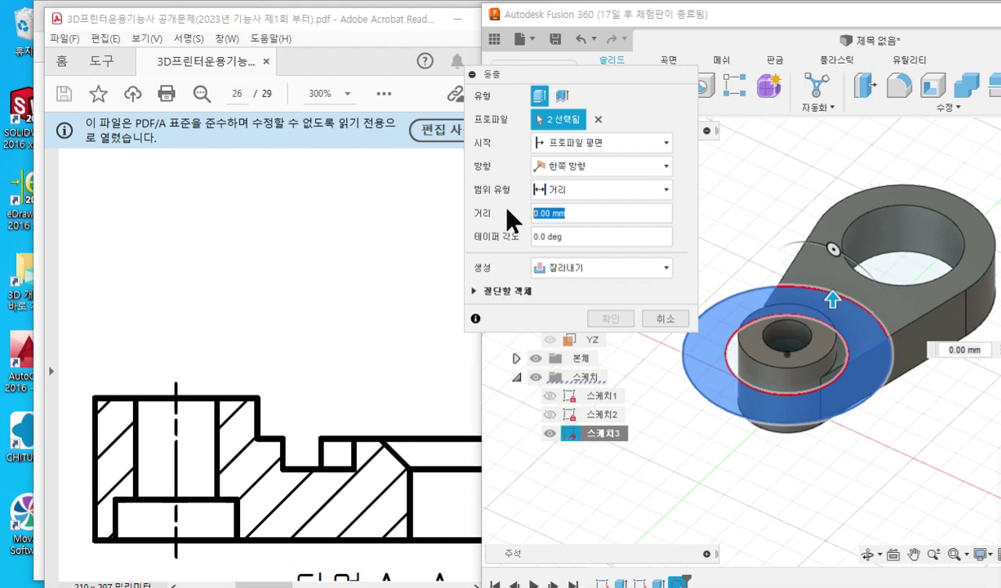
type("-3")
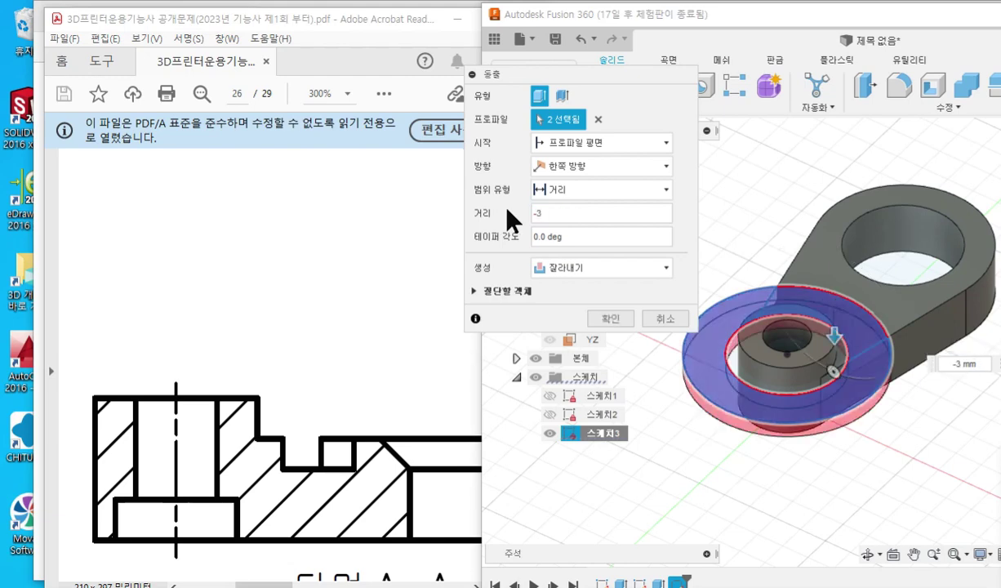
left_click(612, 318)
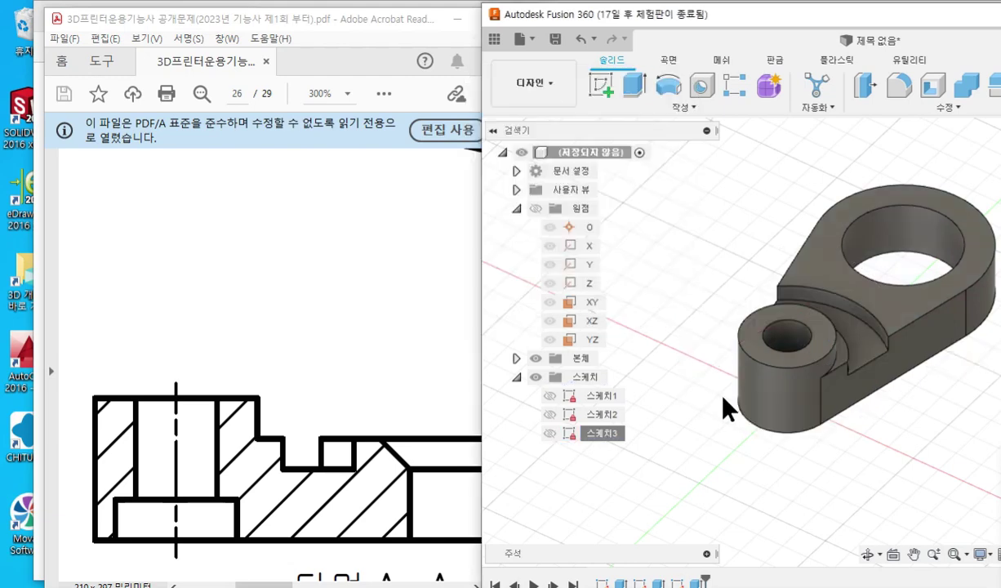
- Mark in red the height of 7 on section A-A and the matching 7 on part 2's front view in the drawing
middle_click_drag(899, 393, 868, 424)
left_click(273, 336)
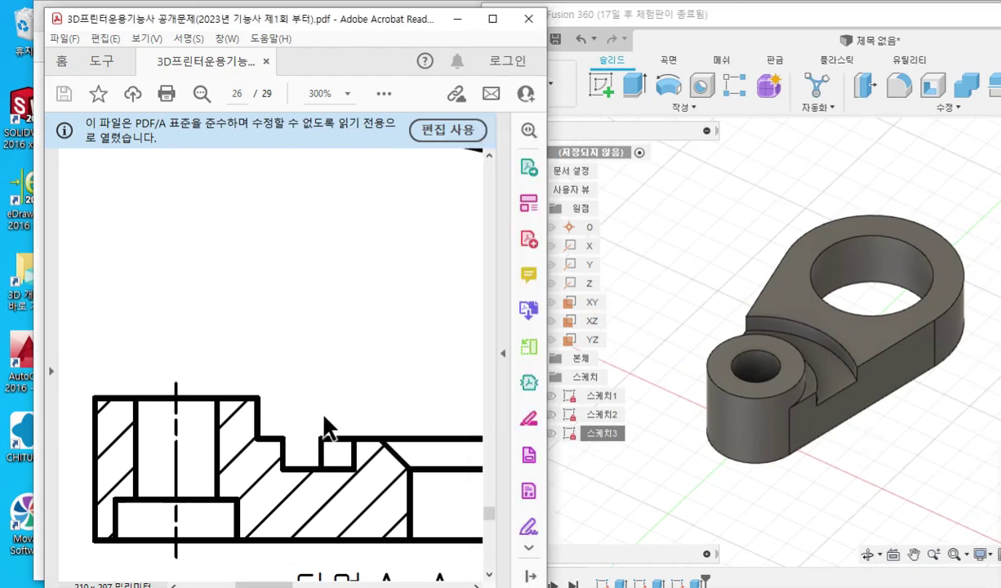
scroll(324, 424, "down", 5, "ctrl")
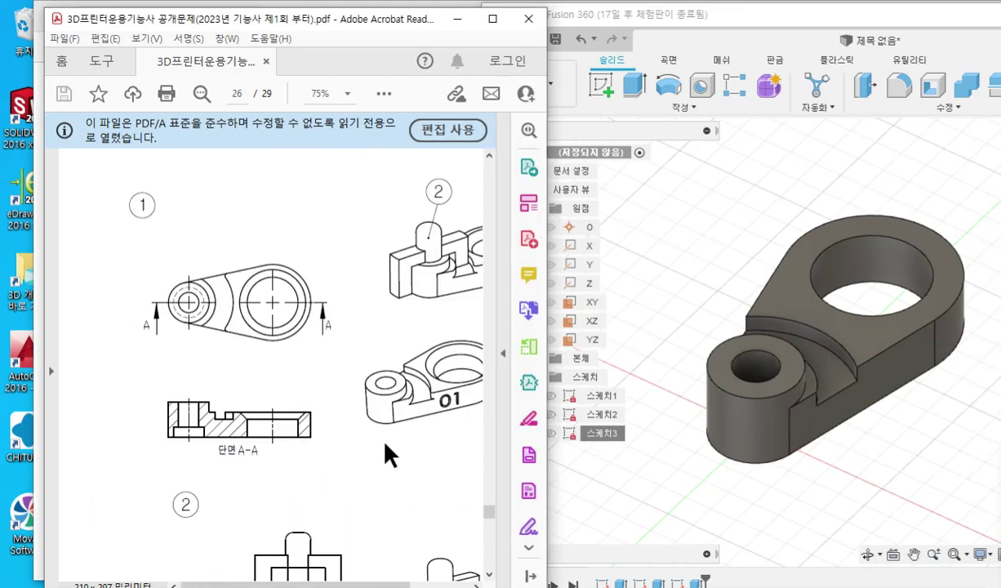
scroll(385, 444, "down", 3)
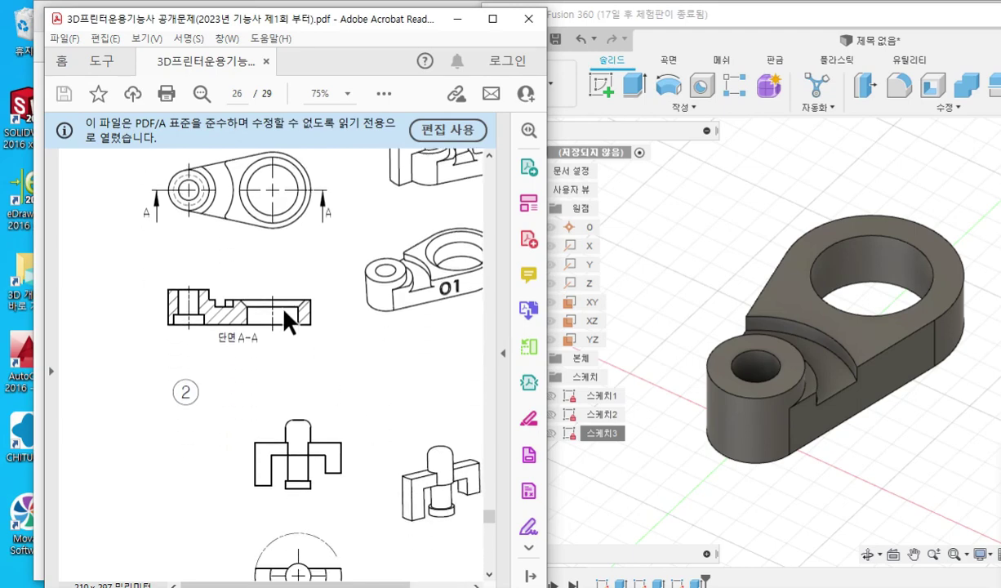
key("F12")
mouse_move(208, 287)
left_mouse_down()
mouse_move(229, 285)
mouse_move(231, 307)
left_mouse_up()
mouse_move(221, 267)
left_mouse_down()
mouse_move(225, 321)
mouse_move(226, 278)
mouse_move(253, 258)
mouse_move(254, 279)
left_mouse_up()
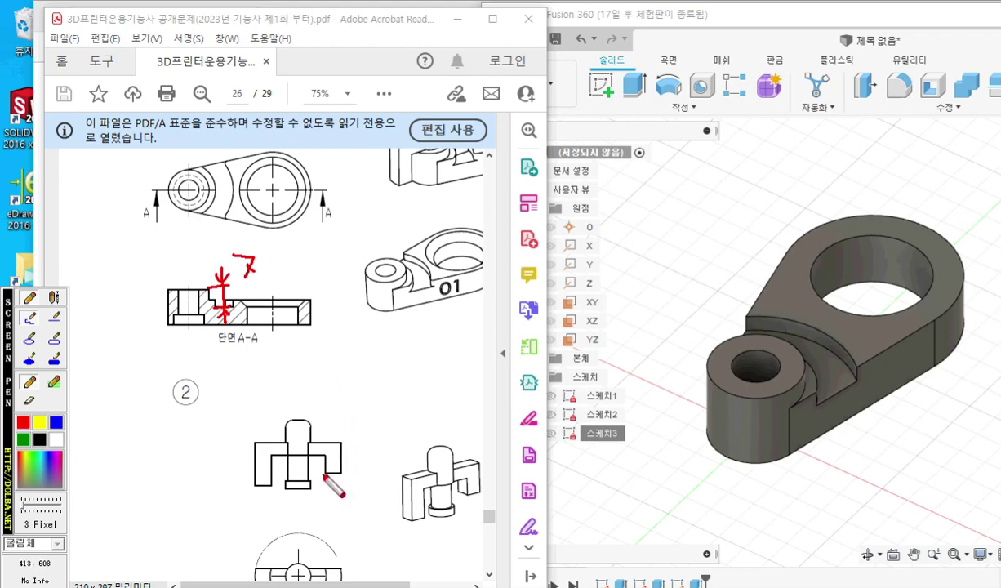
mouse_move(324, 474)
left_mouse_down()
mouse_move(343, 454)
mouse_move(316, 453)
mouse_move(360, 454)
mouse_move(359, 473)
mouse_move(359, 456)
mouse_move(389, 453)
mouse_move(381, 465)
left_mouse_up()
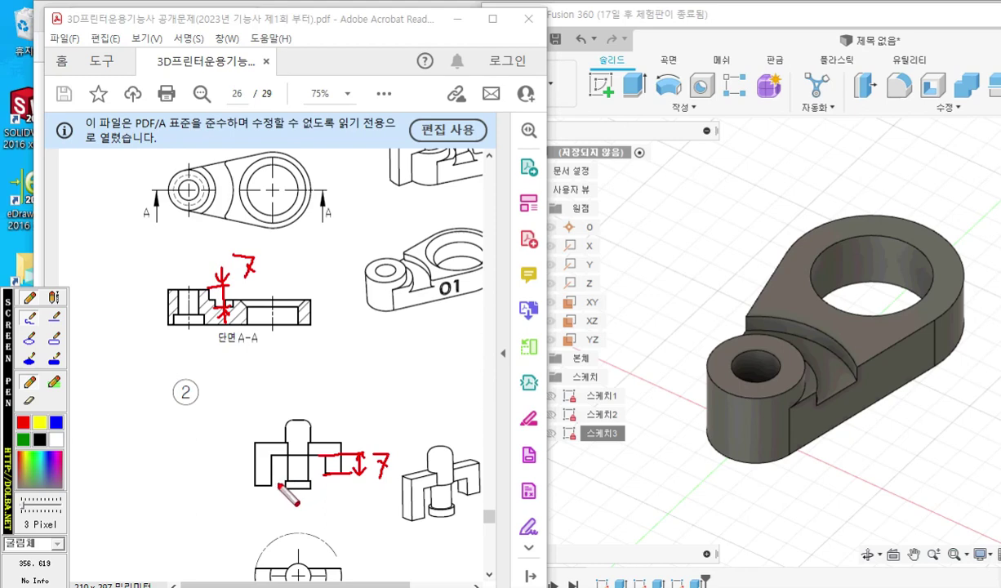
- Mark in red the height of 11 on part 2's front view and the height of 10 on section A-A
mouse_move(278, 482)
left_mouse_down()
mouse_move(311, 482)
mouse_move(296, 455)
mouse_move(318, 453)
mouse_move(298, 483)
mouse_move(300, 456)
left_mouse_up()
mouse_move(230, 461)
left_mouse_down()
mouse_move(224, 480)
mouse_move(233, 477)
left_mouse_up()
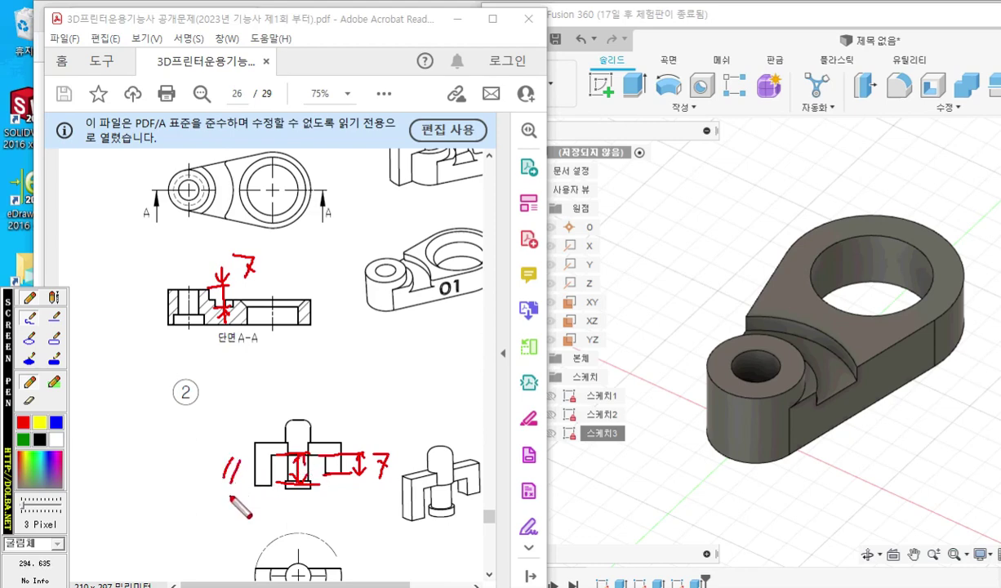
mouse_move(186, 313)
left_mouse_down()
mouse_move(149, 312)
mouse_move(127, 286)
mouse_move(159, 323)
left_mouse_up()
left_click_drag(141, 272, 165, 274)
mouse_move(104, 286)
left_mouse_down()
mouse_move(102, 313)
mouse_move(120, 287)
left_mouse_up()
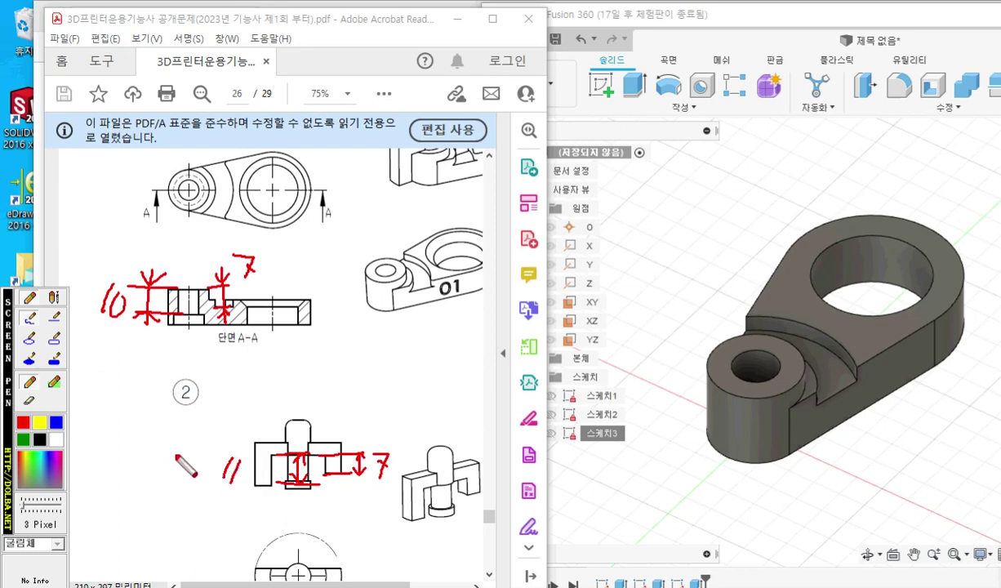
- Cross out a red note beside part 2's front view, draw a line and arrow over the model's groove, and clear all marks
mouse_move(176, 455)
left_mouse_down()
mouse_move(168, 473)
mouse_move(185, 461)
mouse_move(150, 480)
left_mouse_up()
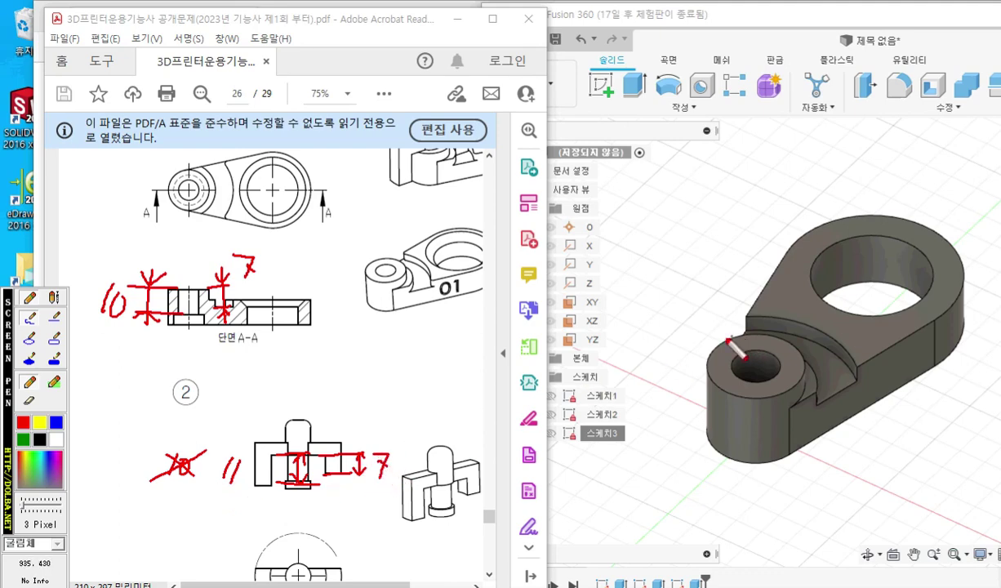
mouse_move(749, 340)
left_mouse_down()
mouse_move(813, 300)
mouse_move(800, 339)
left_mouse_up()
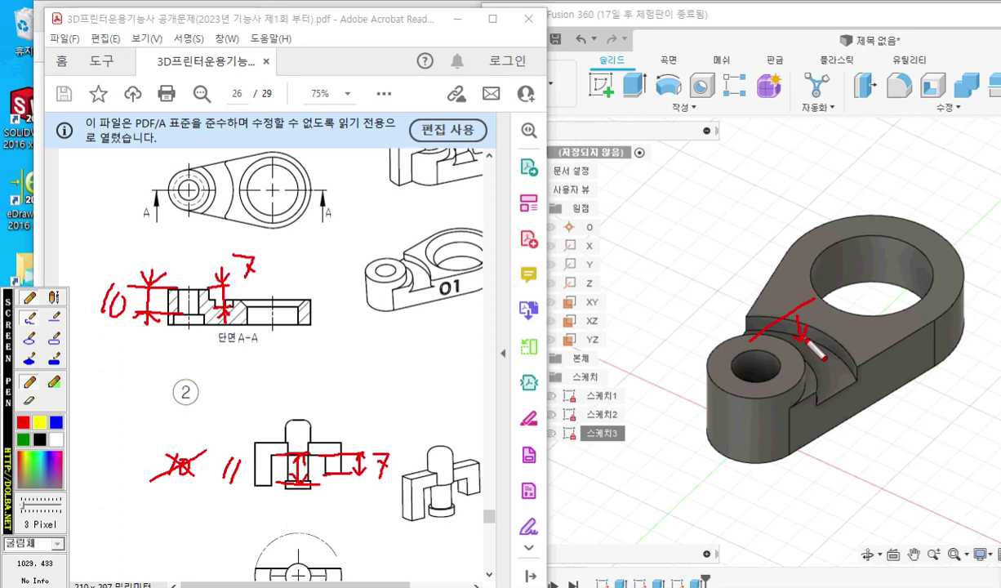
key("Escape")
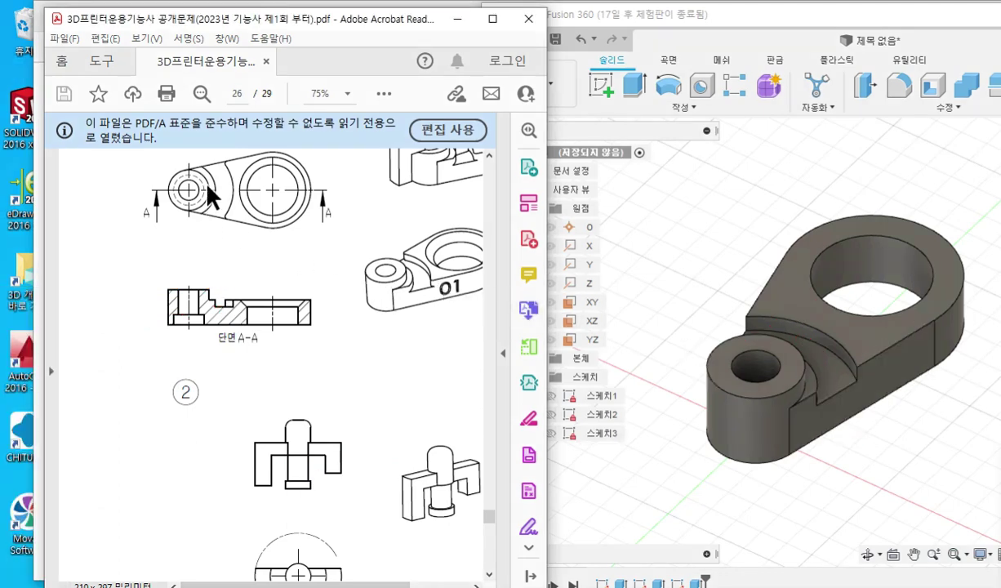
- Fillet the two short vertical edges where the groove's outer arc meets the plate sides with a 1 mm radius
scroll(209, 194, "up", 4, "ctrl")
scroll(334, 248, "down", 1, "ctrl")
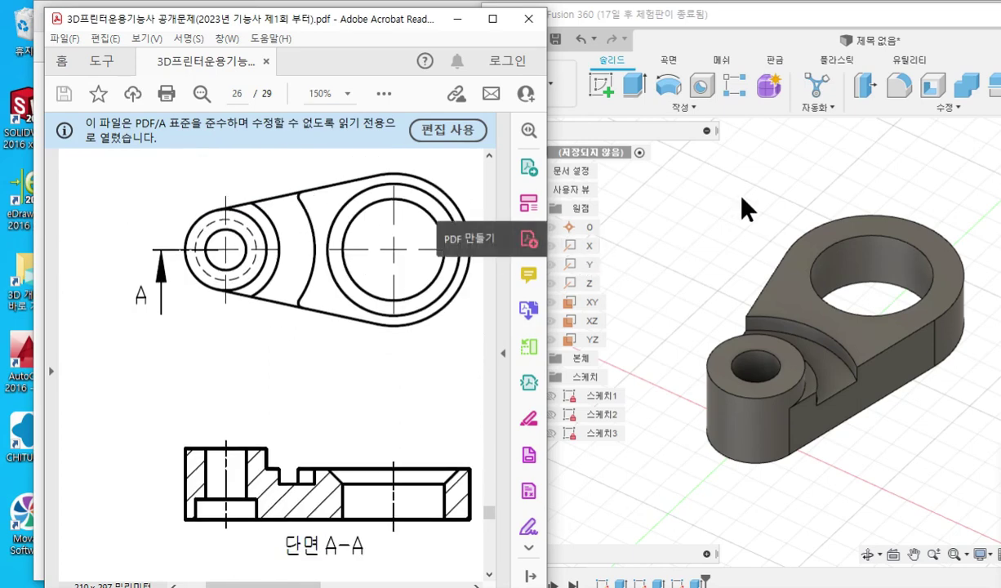
left_click(851, 117)
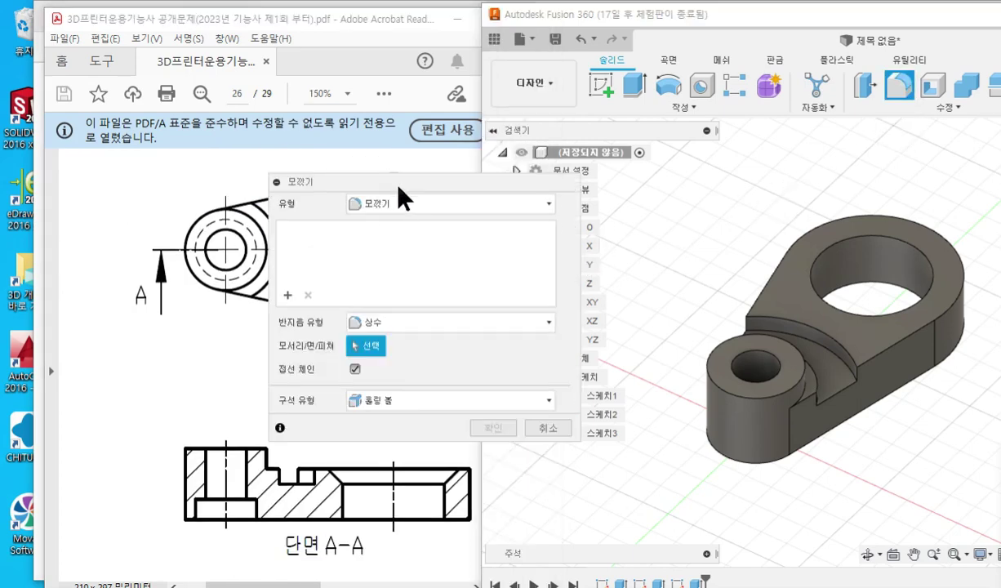
left_click_drag(399, 184, 459, 161)
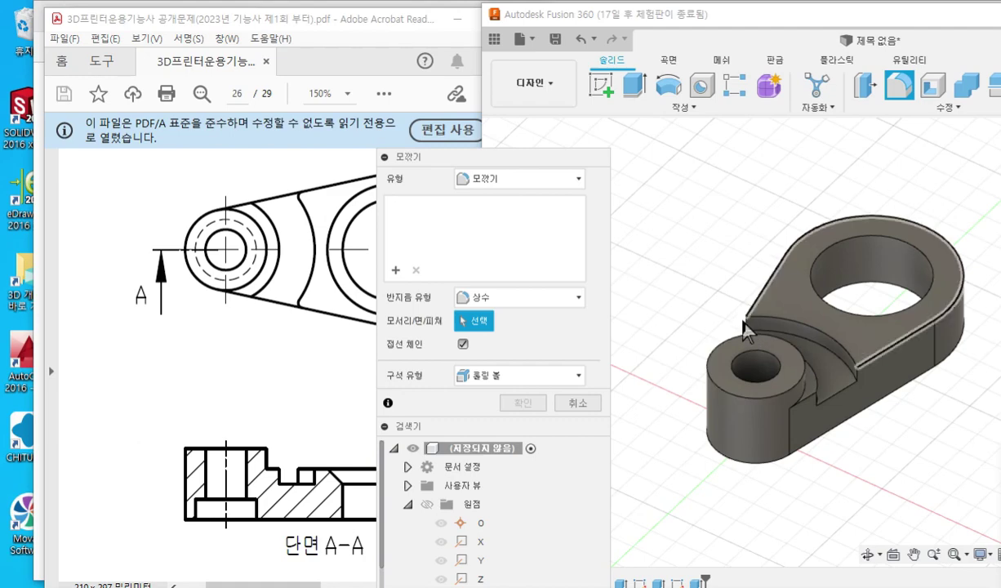
left_click(850, 391)
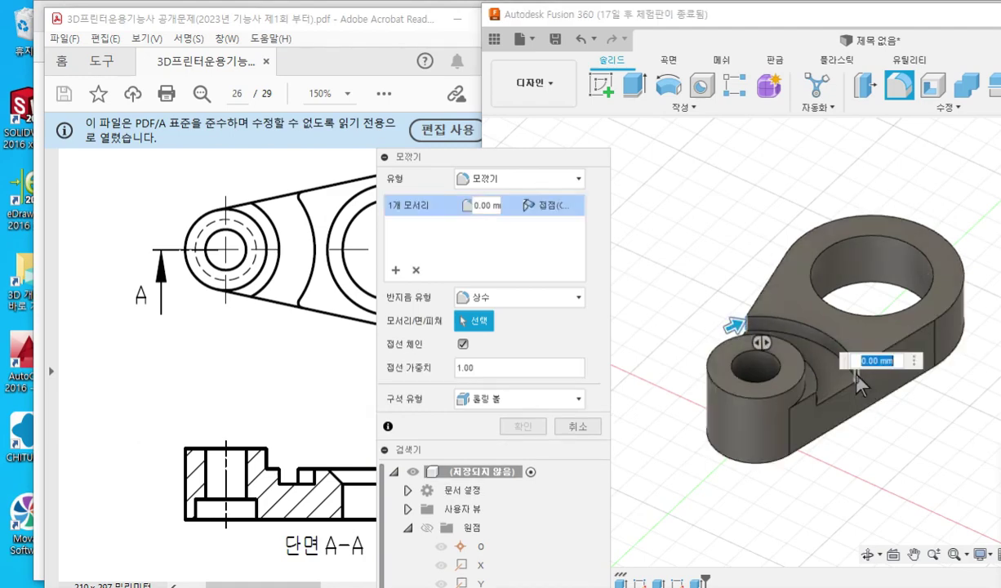
left_click(841, 374)
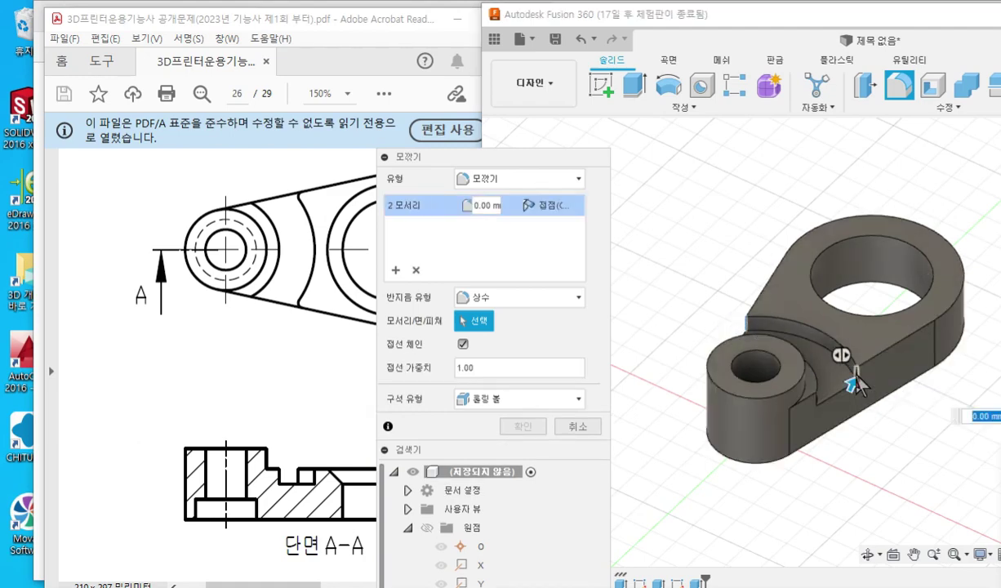
left_click(493, 206)
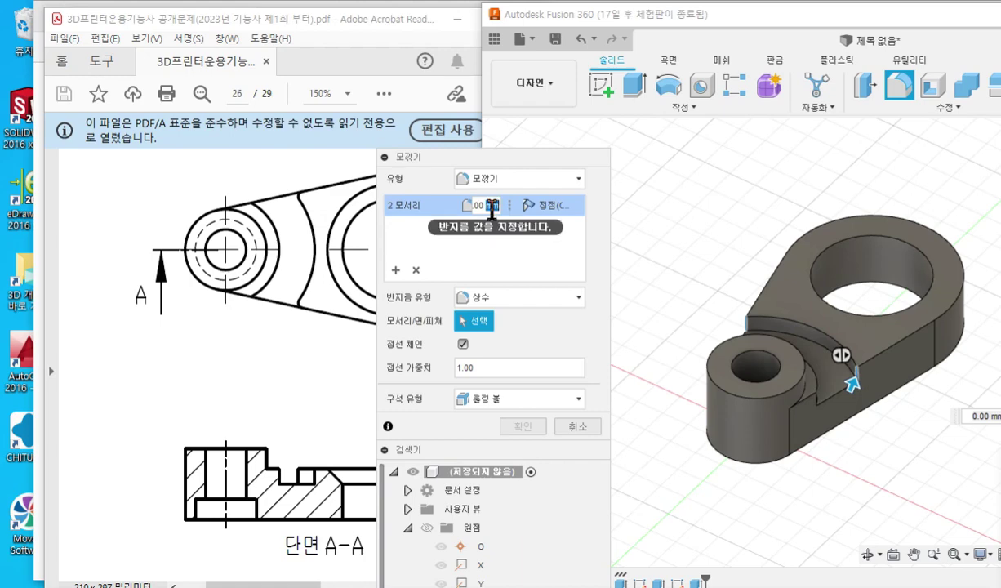
double_click(491, 206)
type("1")
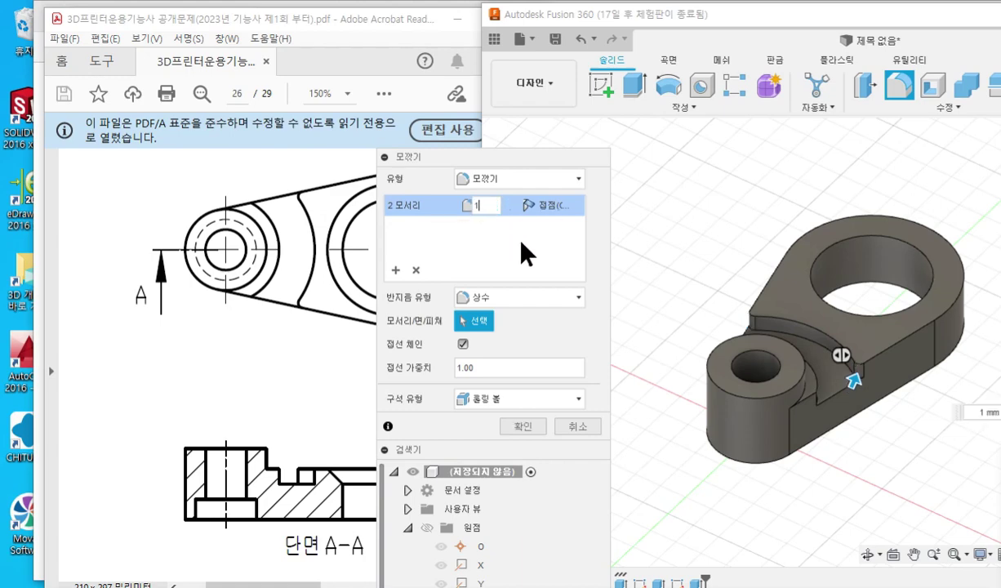
left_click(523, 425)
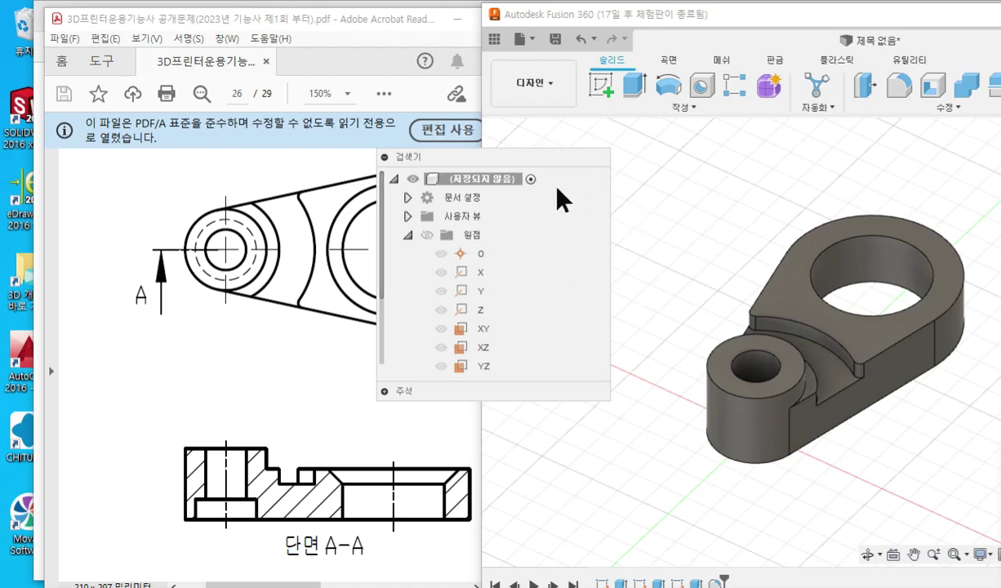
- Move the floating browser panel back beside the modelling area, keeping it expanded
left_click_drag(475, 157, 575, 135)
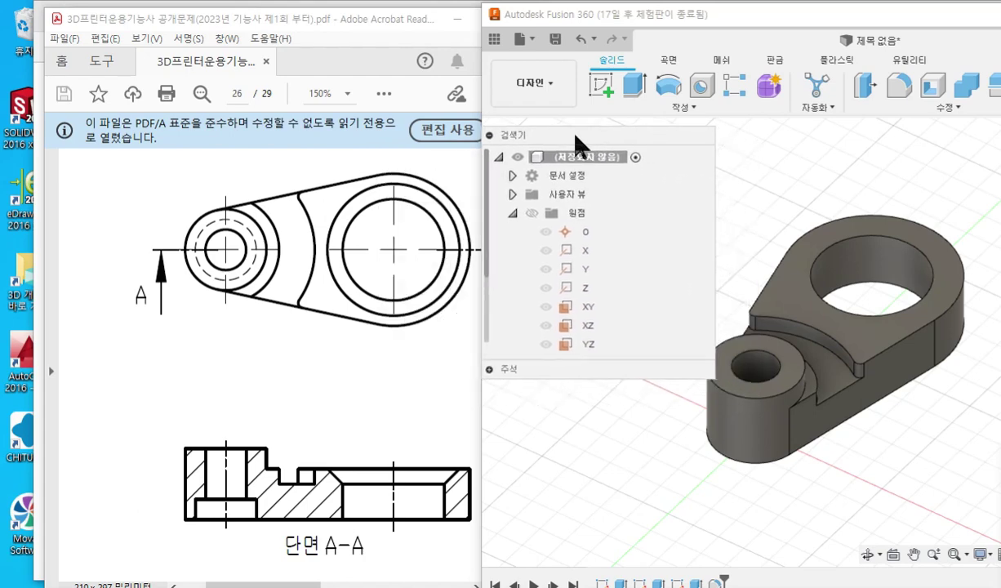
left_click(489, 134)
left_click(488, 134)
scroll(478, 196, "down", 2)
scroll(495, 214, "up", 2)
mouse_move(547, 134)
left_mouse_down()
mouse_move(553, 120)
mouse_move(545, 128)
left_mouse_up()
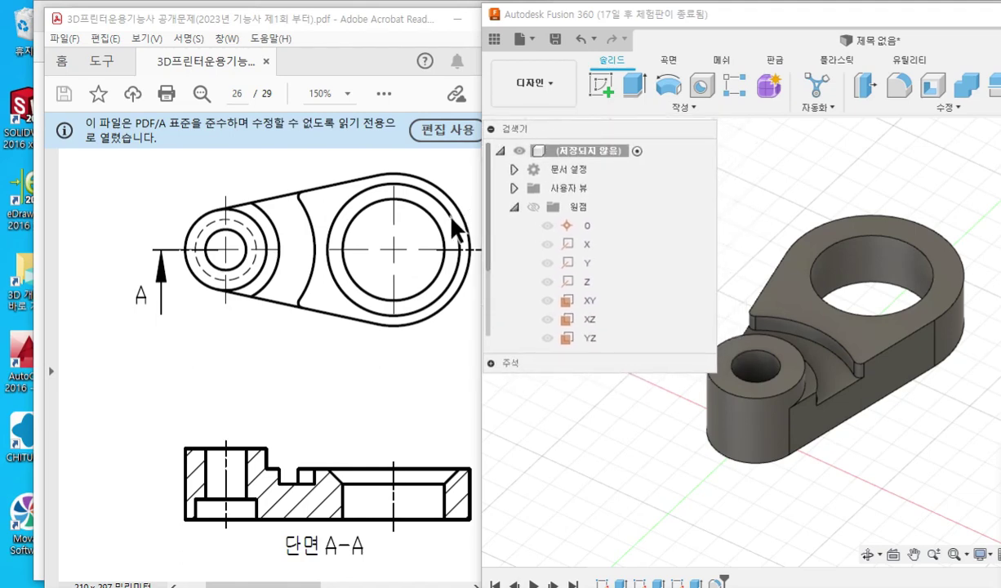
- View the plate's top face squarely and mark in red the filleted groove corner on the model to compare with the drawing
left_click(771, 289)
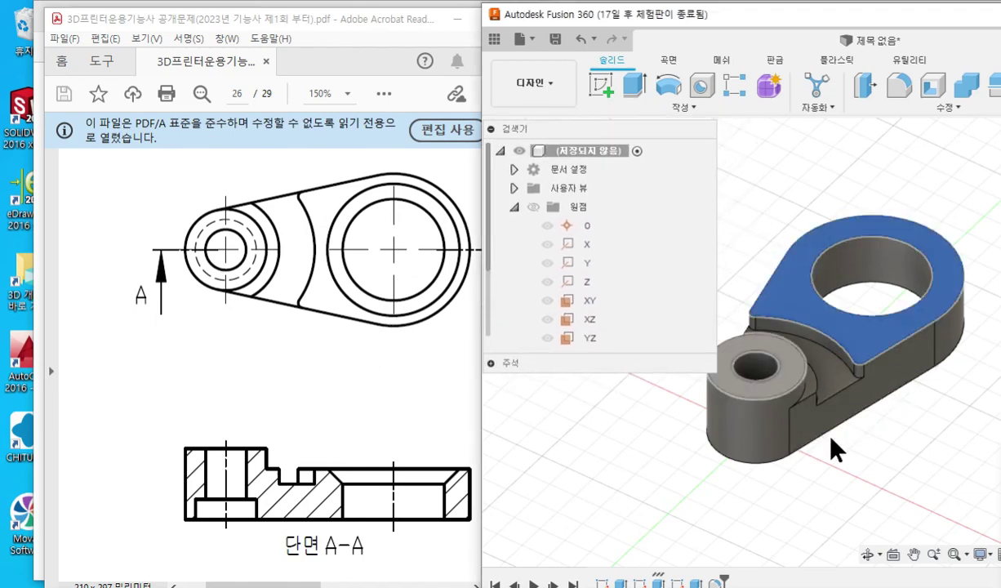
left_click(894, 556)
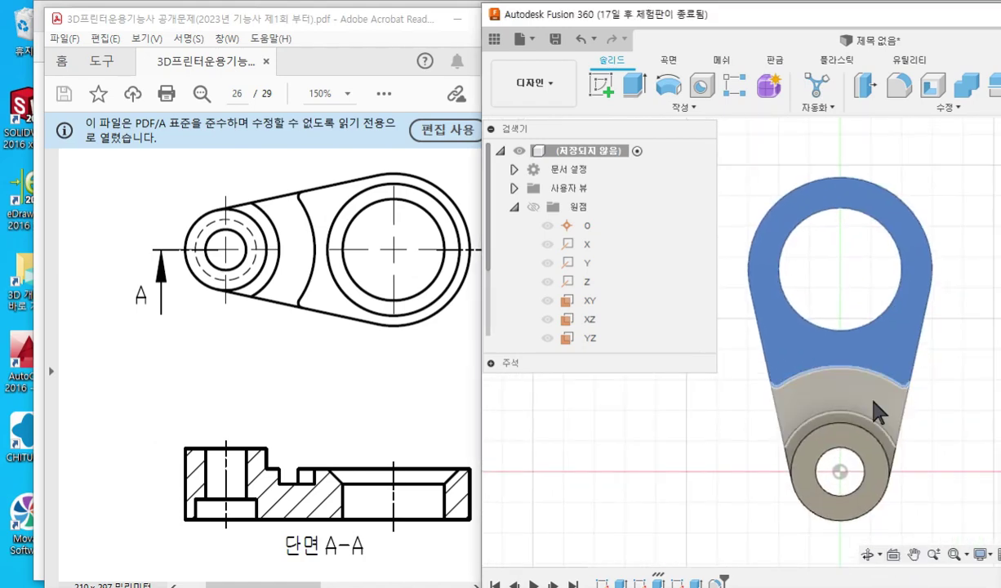
scroll(837, 409, "up", 3)
scroll(836, 398, "up", 1)
key("F12")
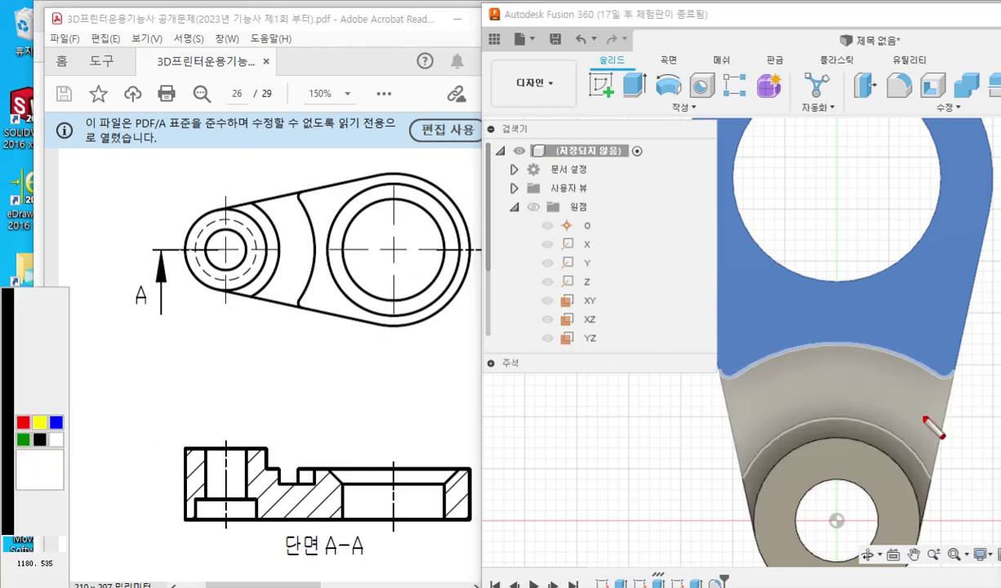
left_click_drag(958, 370, 940, 380)
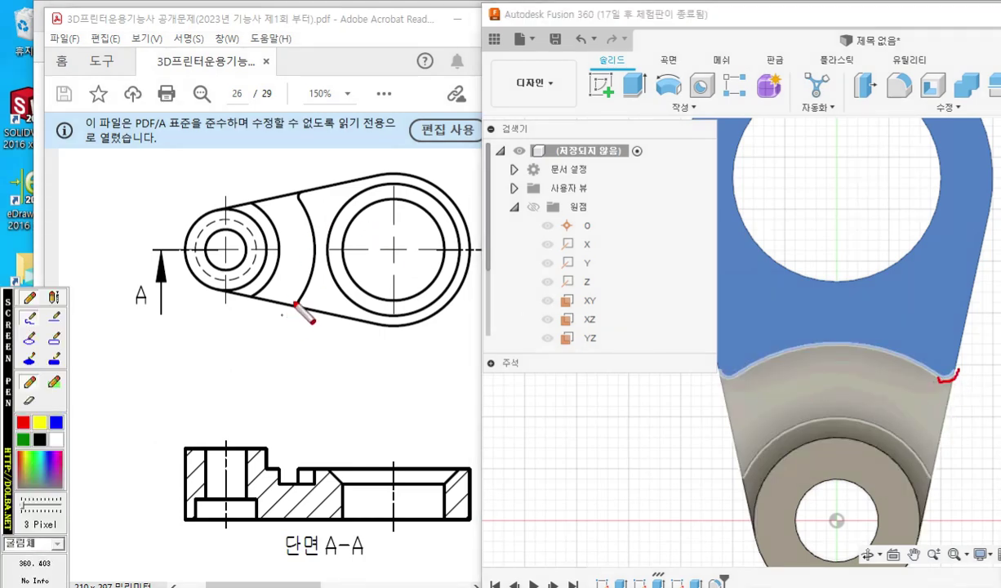
- Mark the recess's lower corner on the PDF drawing, clear the marks, and inspect the whole model from an angled view
left_click_drag(299, 291, 299, 312)
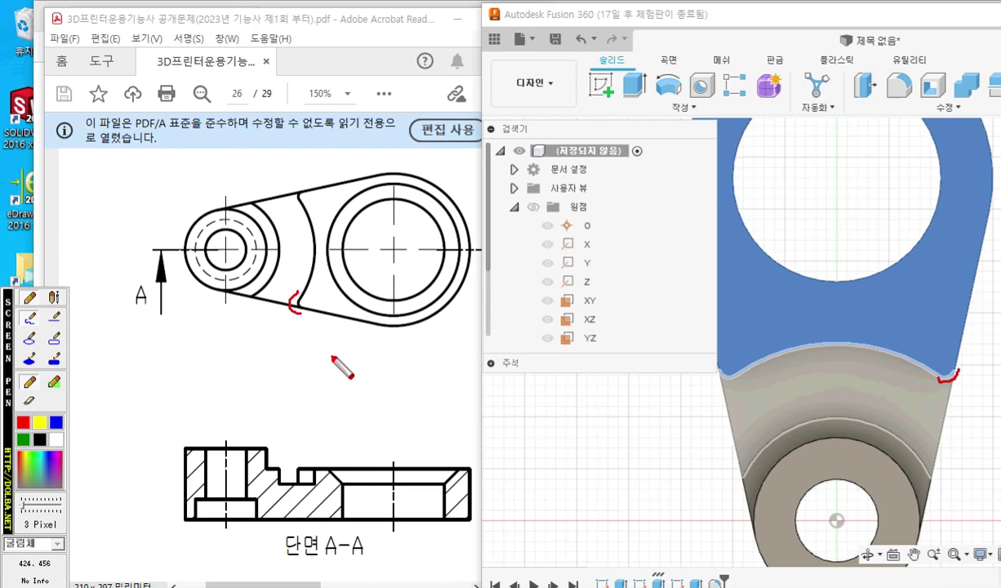
key("Escape")
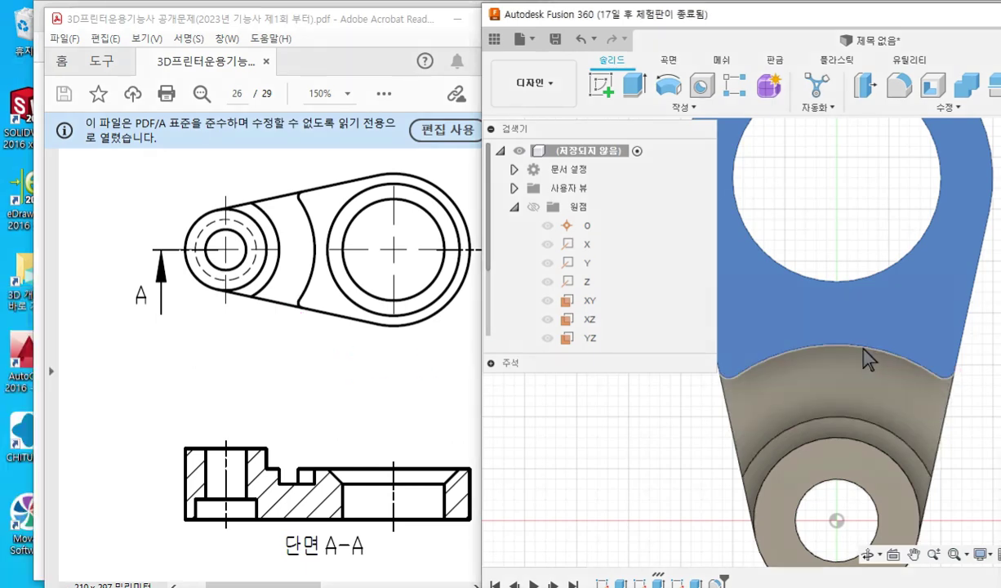
scroll(846, 345, "up", 1)
scroll(846, 345, "down", 1)
scroll(849, 356, "down", 5)
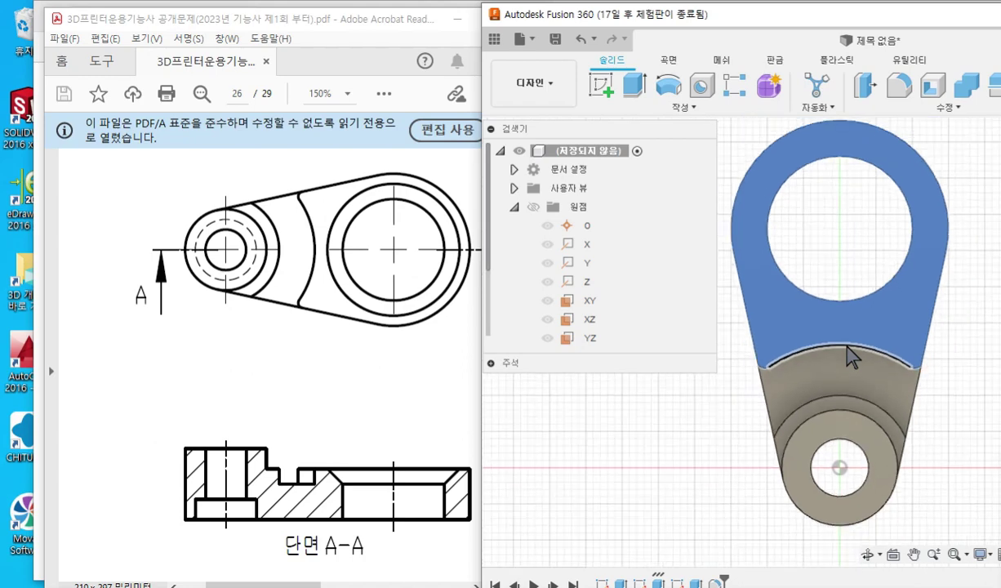
scroll(849, 356, "down", 2)
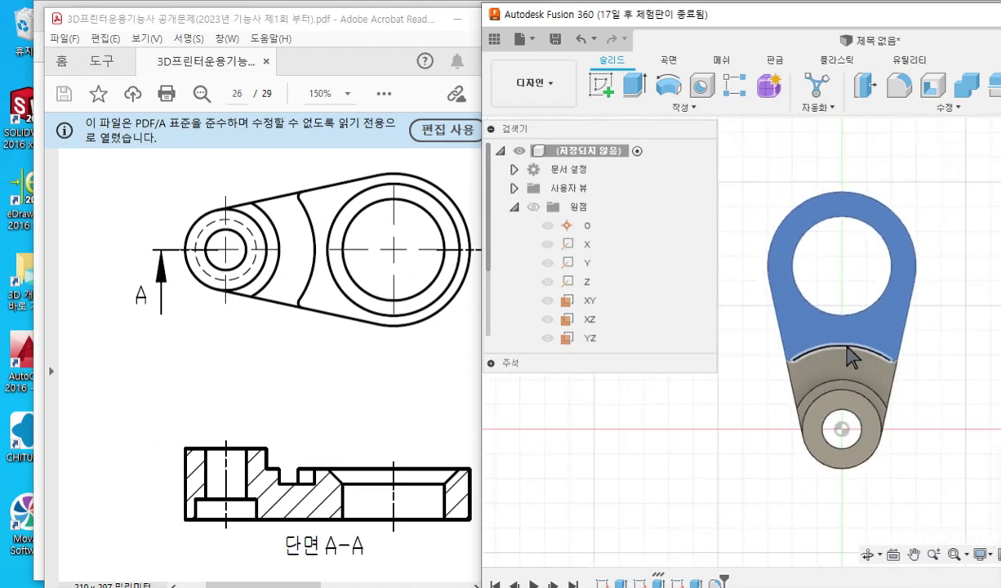
left_click(945, 404)
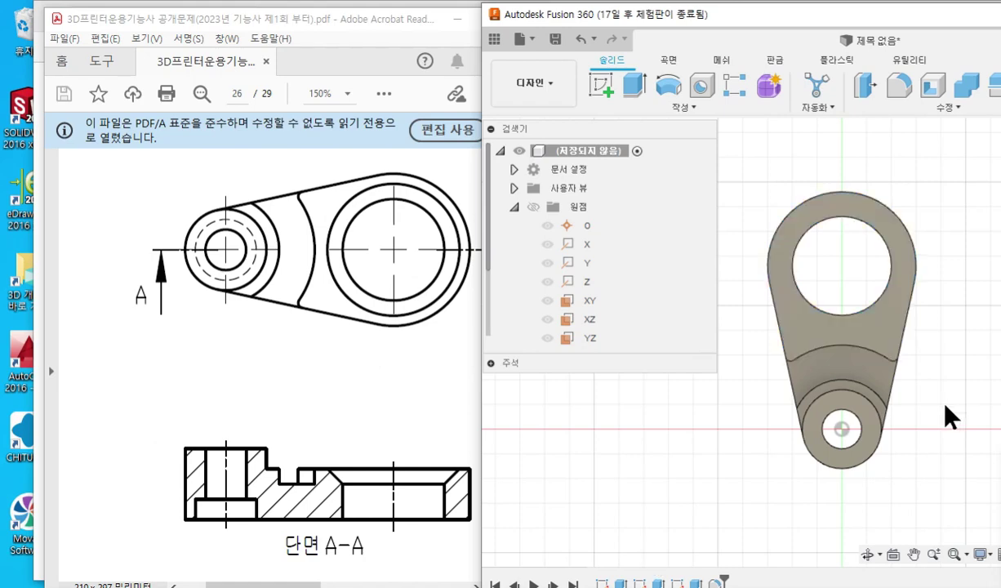
middle_click_drag(945, 436, 892, 415, "shift")
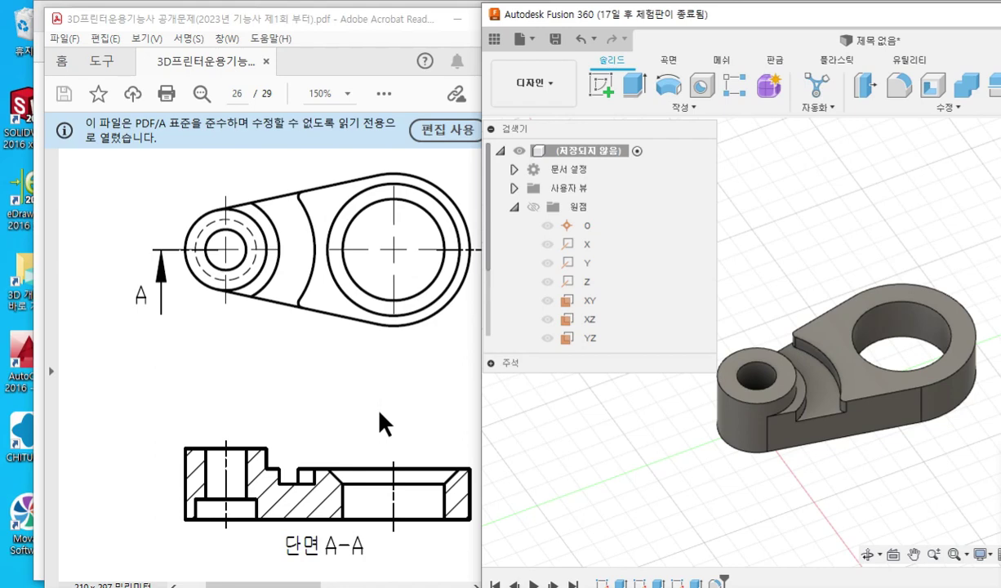
- Annotate the large hole's chamfer in section A-A as 3 by 3, mark the matching hole edge in the model, and clear the marks
key("F12")
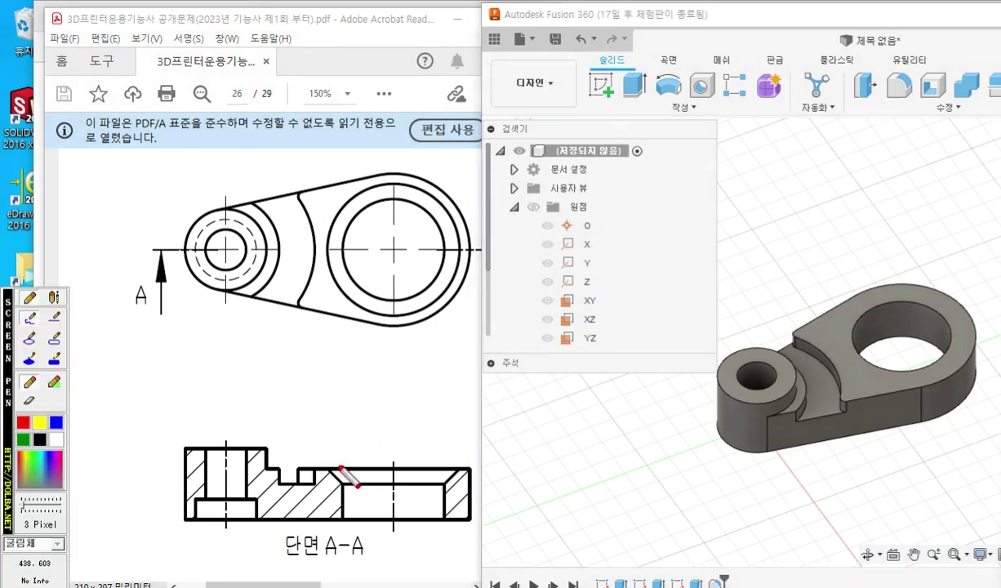
left_click_drag(323, 462, 346, 486)
left_click_drag(463, 462, 440, 487)
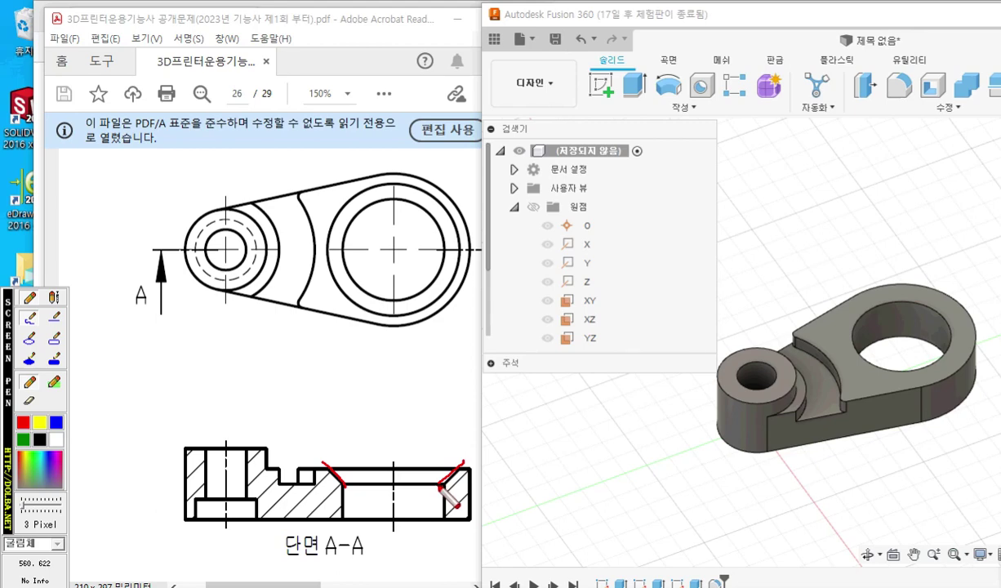
mouse_move(329, 470)
left_mouse_down()
mouse_move(327, 430)
mouse_move(360, 439)
mouse_move(349, 451)
mouse_move(375, 493)
mouse_move(388, 490)
left_mouse_up()
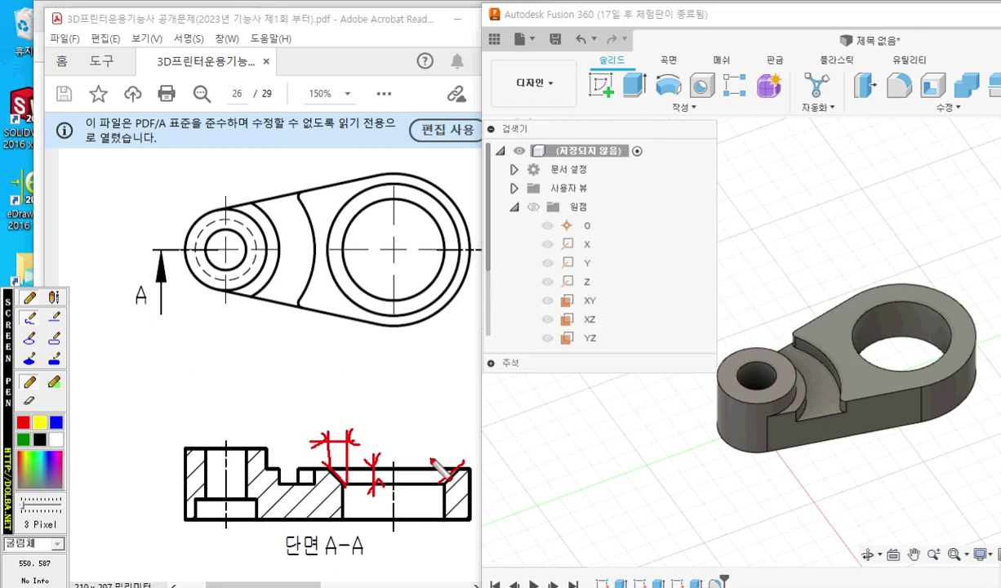
mouse_move(920, 303)
left_mouse_down()
mouse_move(870, 310)
mouse_move(854, 339)
mouse_move(874, 362)
mouse_move(915, 364)
mouse_move(951, 324)
mouse_move(920, 301)
left_mouse_up()
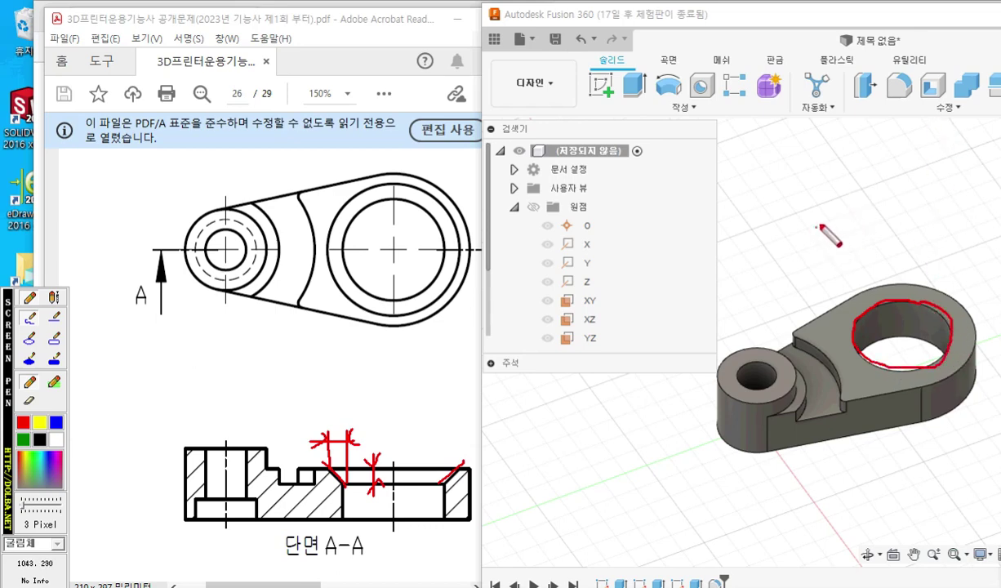
mouse_move(815, 227)
left_mouse_down()
mouse_move(825, 239)
mouse_move(815, 255)
left_mouse_up()
mouse_move(389, 455)
left_mouse_down()
mouse_move(399, 461)
mouse_move(386, 487)
left_mouse_up()
mouse_move(333, 402)
left_mouse_down()
mouse_move(349, 410)
mouse_move(337, 426)
left_mouse_up()
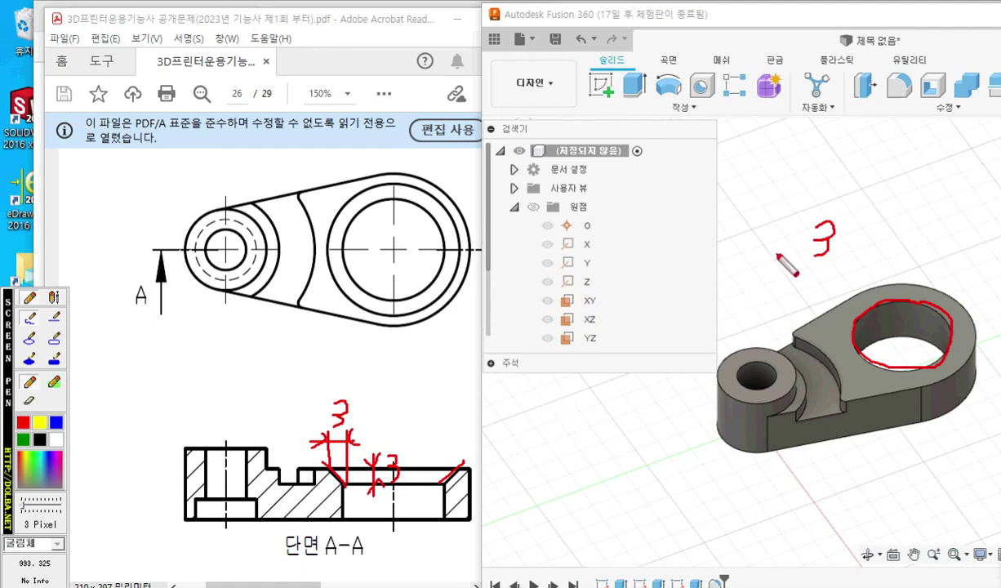
key("Escape")
- Move the Fusion 360 window over the PDF drawing and realign its floating browser with the window's edge
left_click_drag(793, 14, 529, 18)
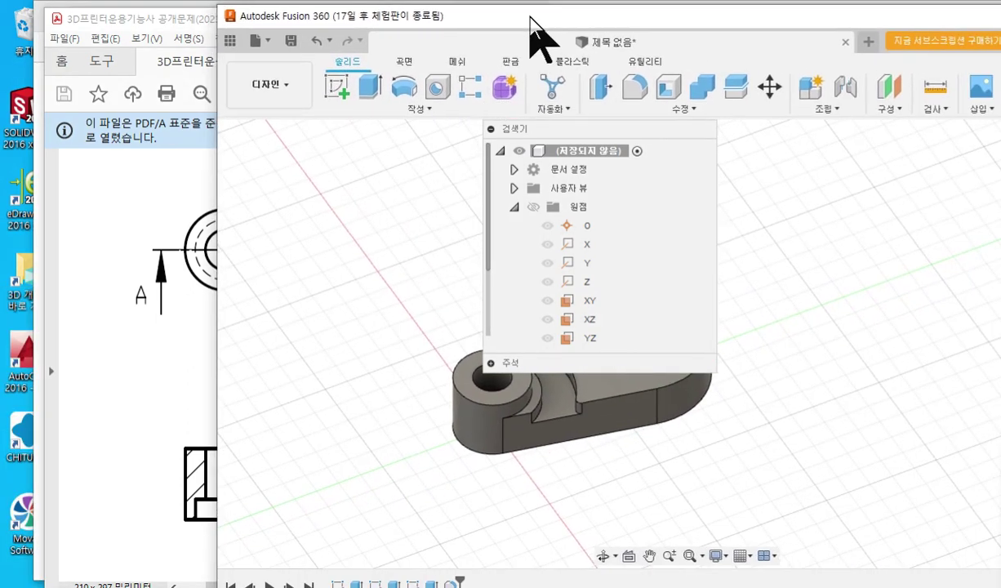
left_click_drag(546, 129, 287, 132)
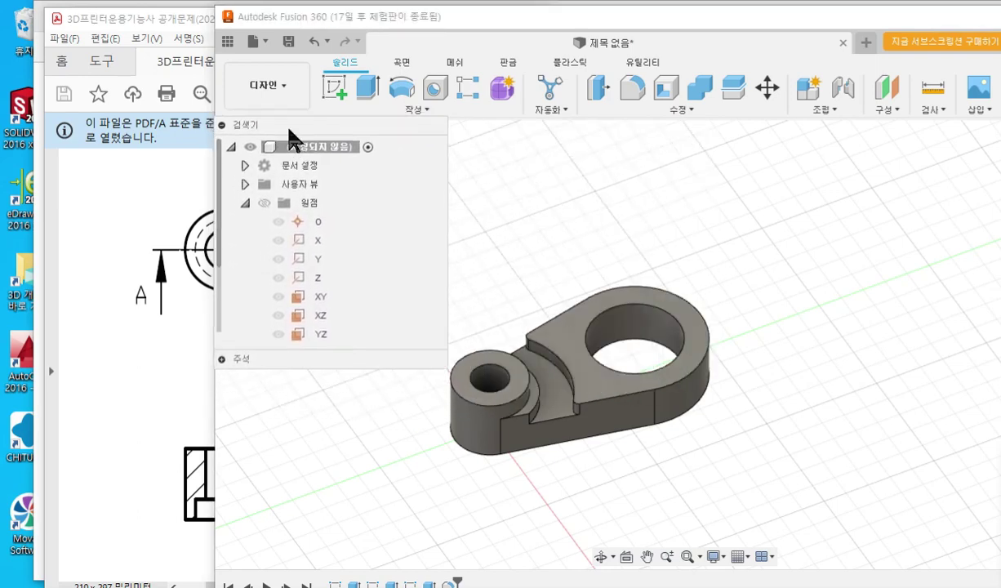
scroll(231, 169, "down", 1)
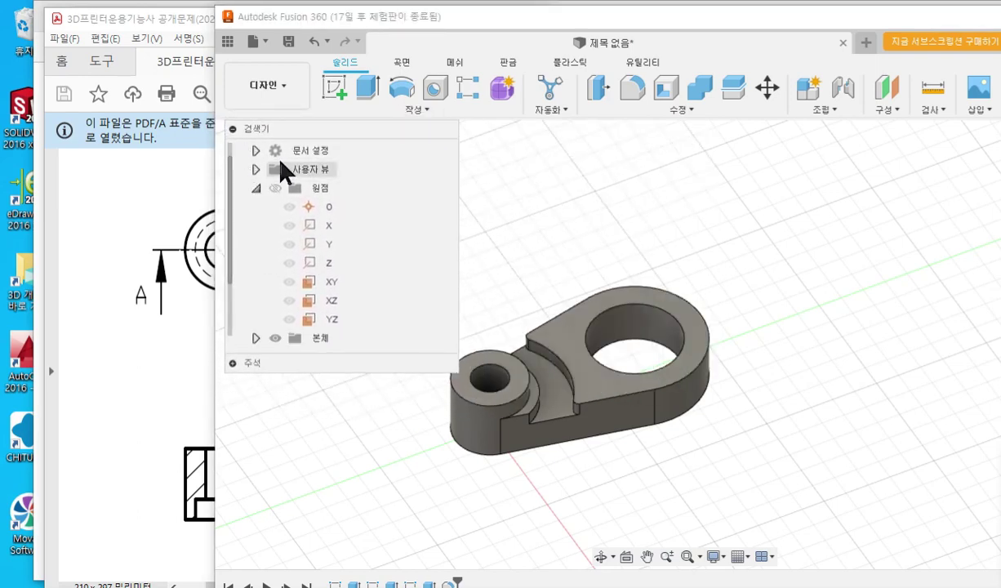
left_click_drag(282, 128, 278, 131)
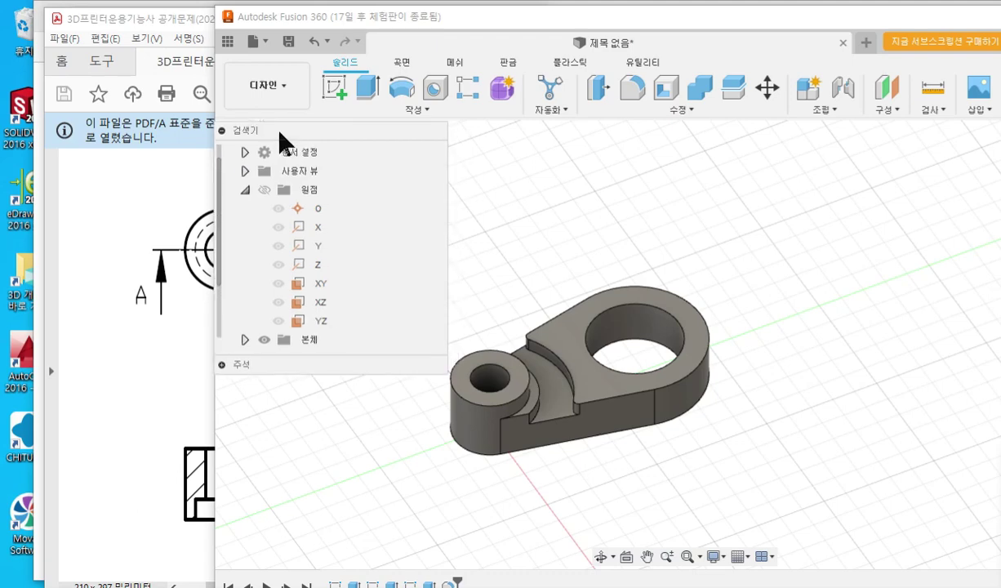
- Chamfer the upper edge of the large hole with an equal distance of 3 mm
left_click(680, 110)
left_click(636, 164)
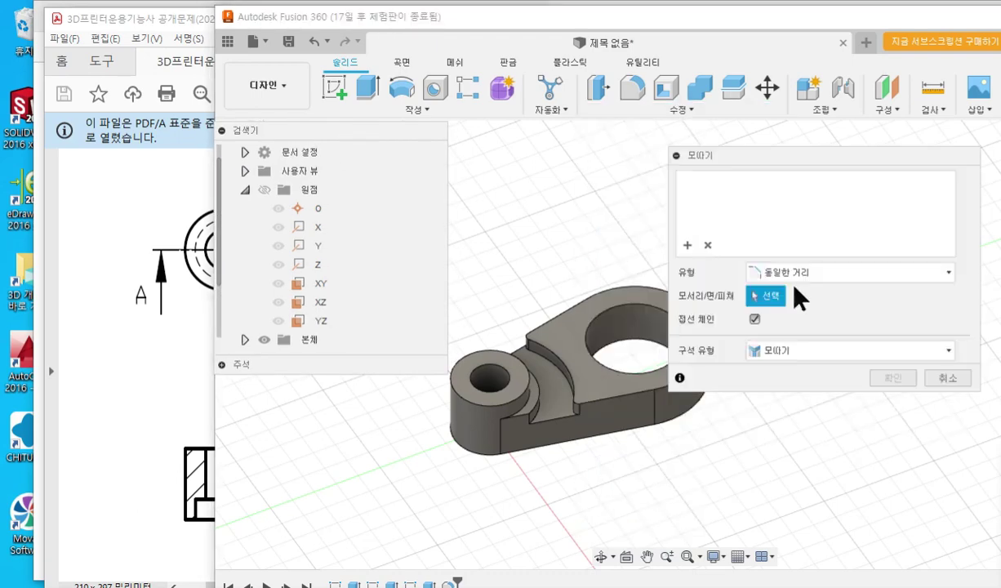
left_click(602, 315)
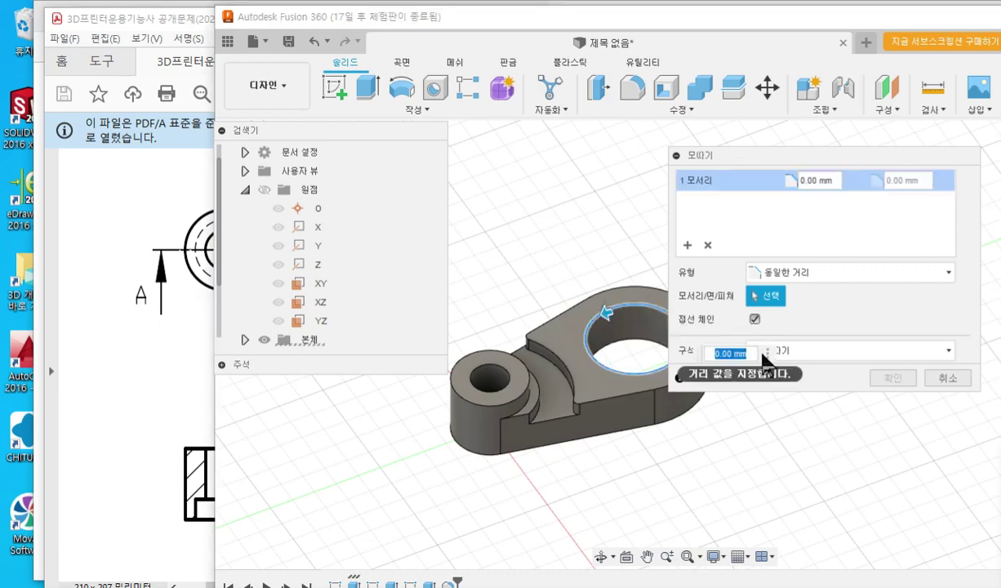
type("1")
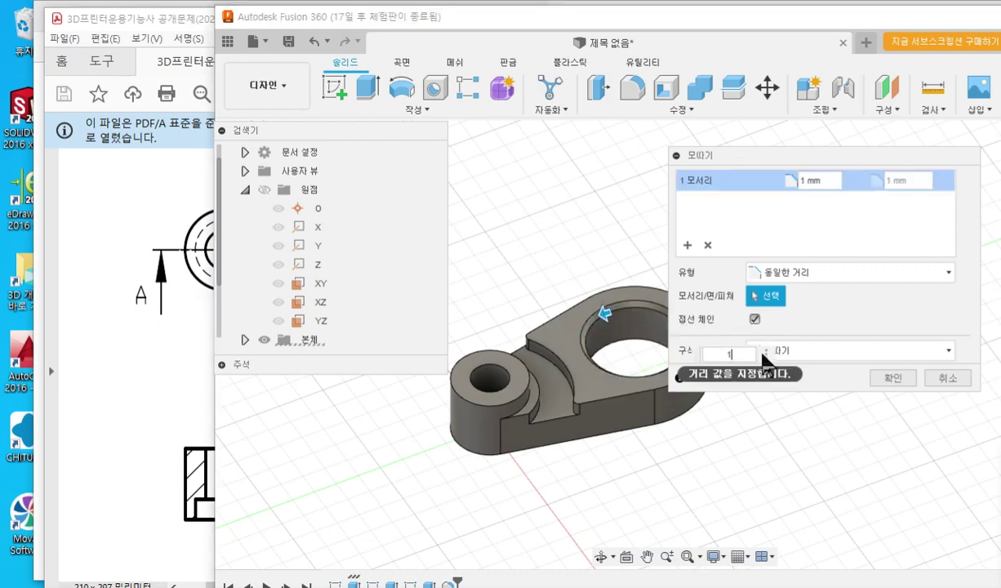
key("BackSpace")
type("3")
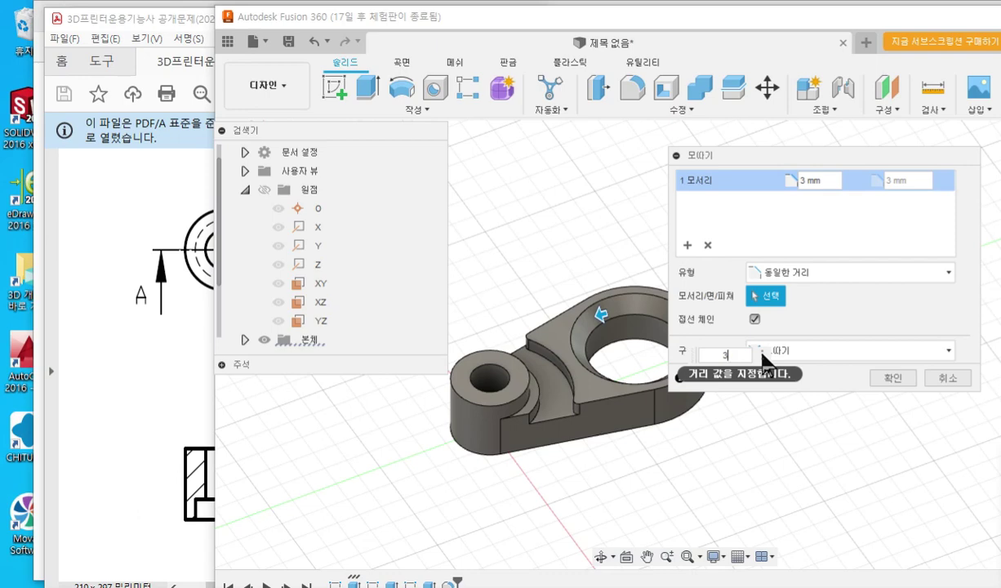
key("Return")
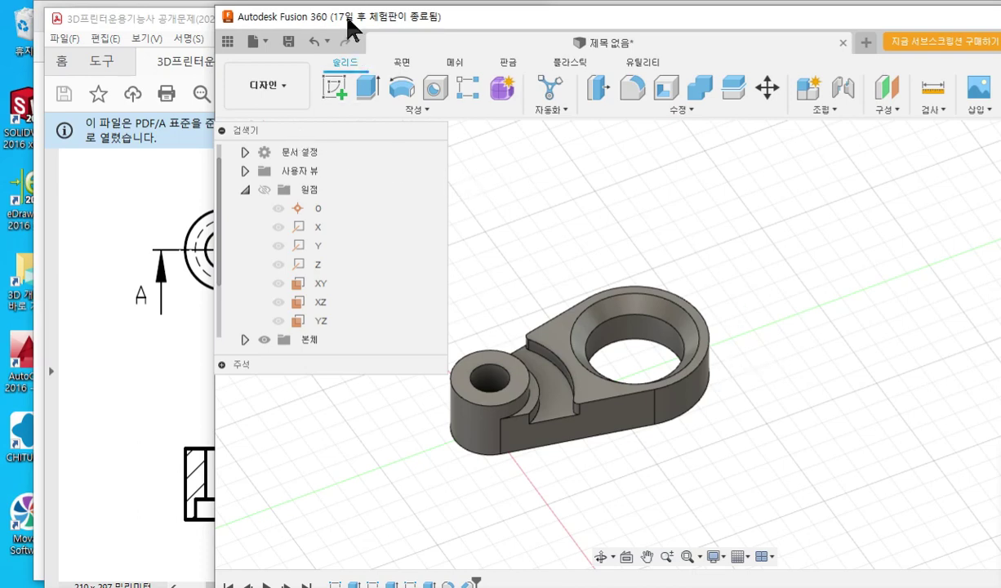
- Rearrange the Fusion 360 window and its browser beside the PDF drawing, and bring the counterbore in section A-A into view
left_click_drag(341, 17, 569, 17)
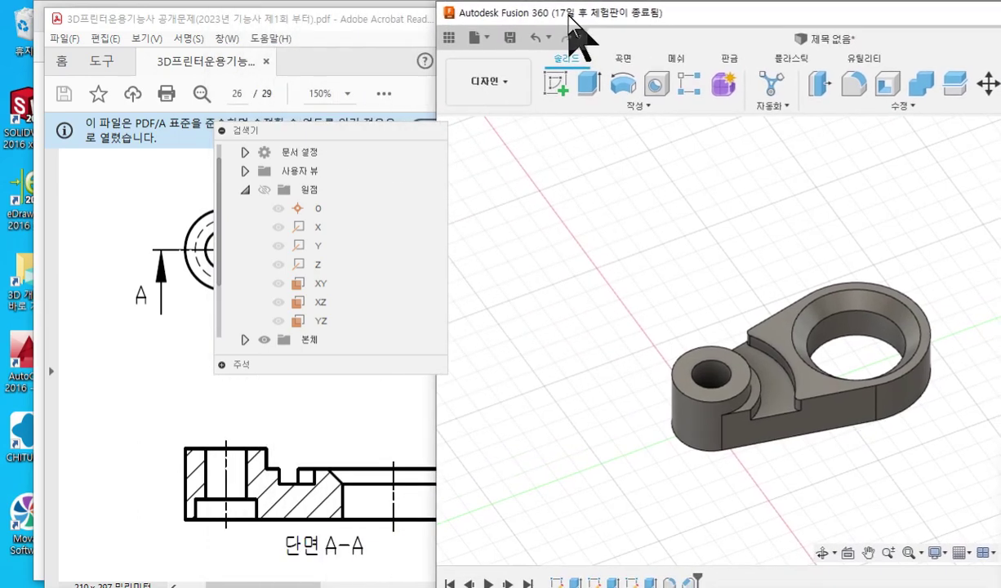
left_click(846, 418)
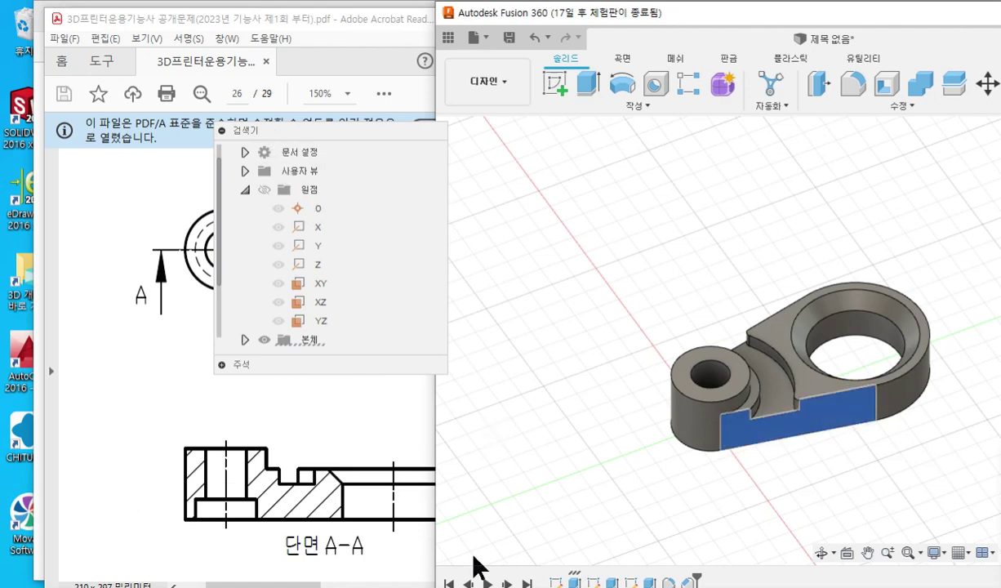
mouse_move(466, 587)
left_mouse_down()
mouse_move(466, 571)
mouse_move(461, 578)
left_mouse_up()
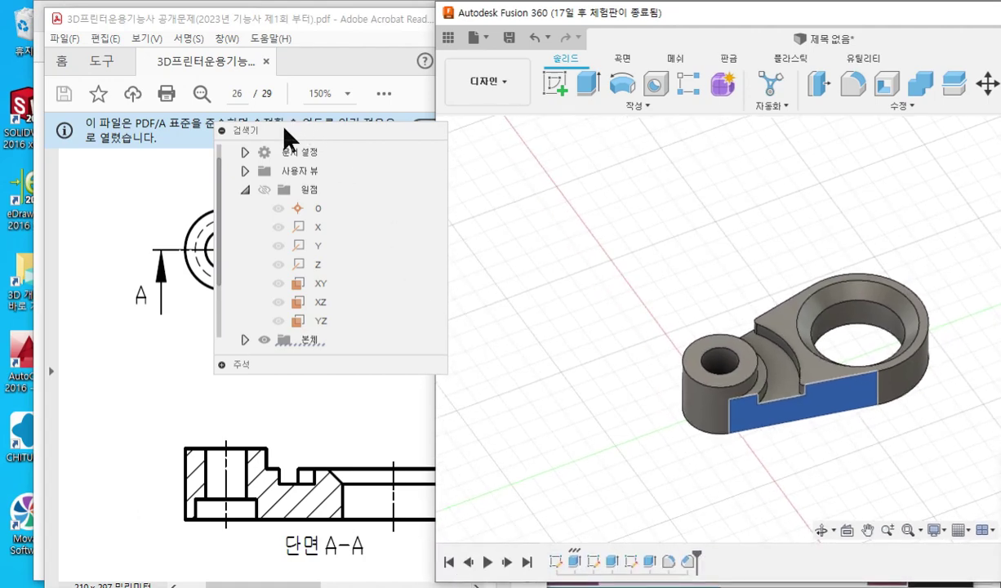
left_click_drag(284, 128, 504, 128)
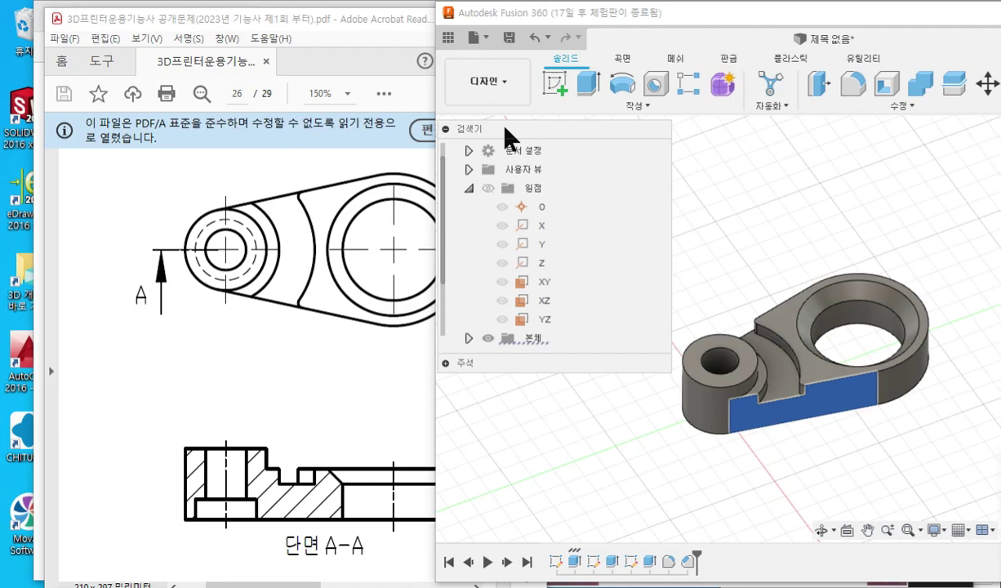
left_click(281, 336)
scroll(295, 417, "down", 3)
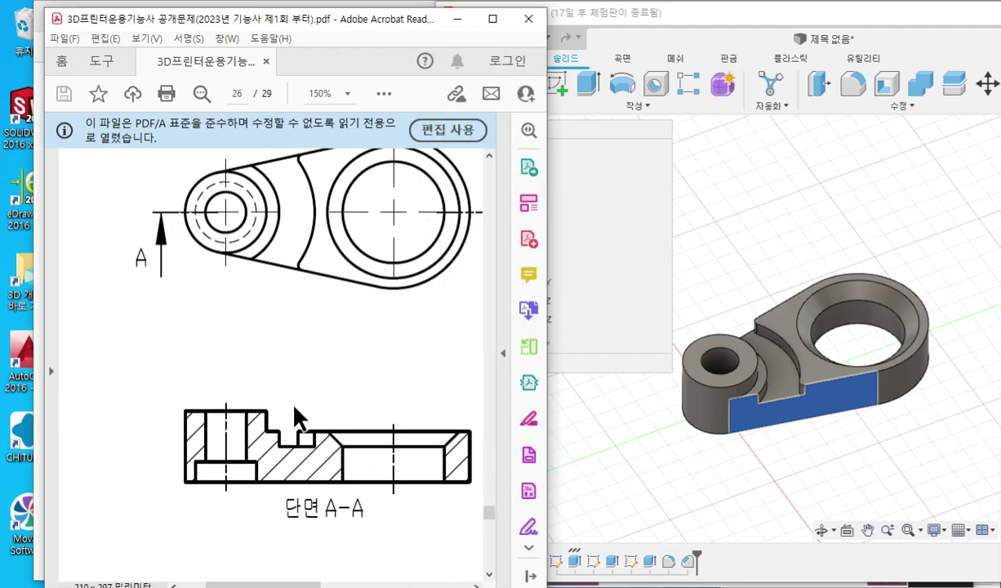
scroll(296, 415, "up", 2)
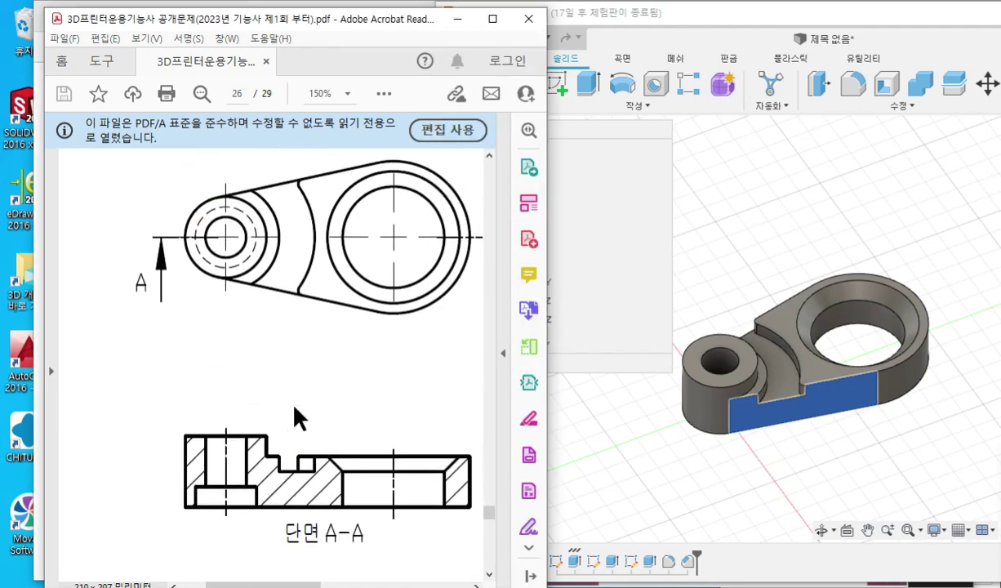
scroll(295, 414, "down", 2)
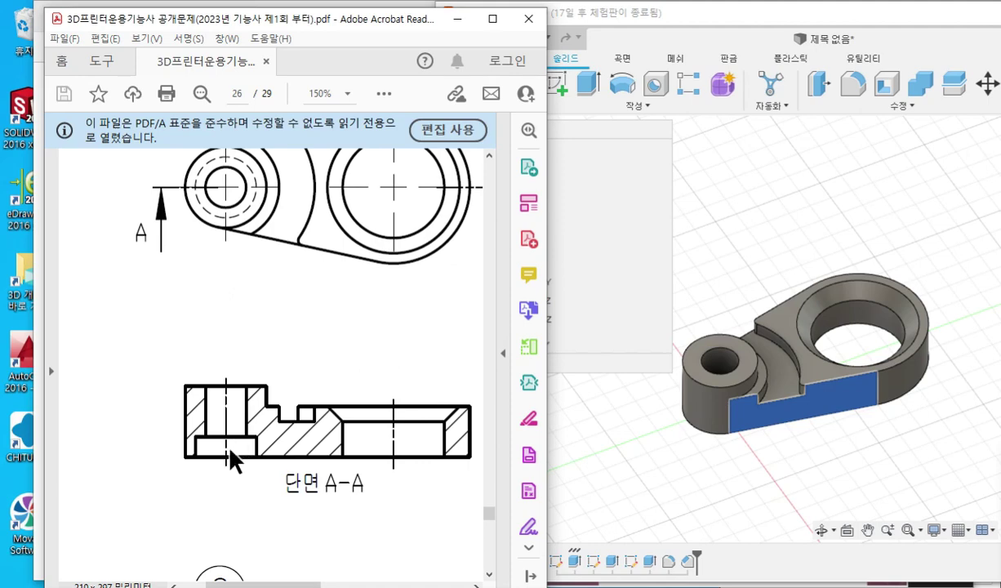
- Create a sketch on the part's underside and begin a center-diameter circle at the small hole's center
left_click(808, 461)
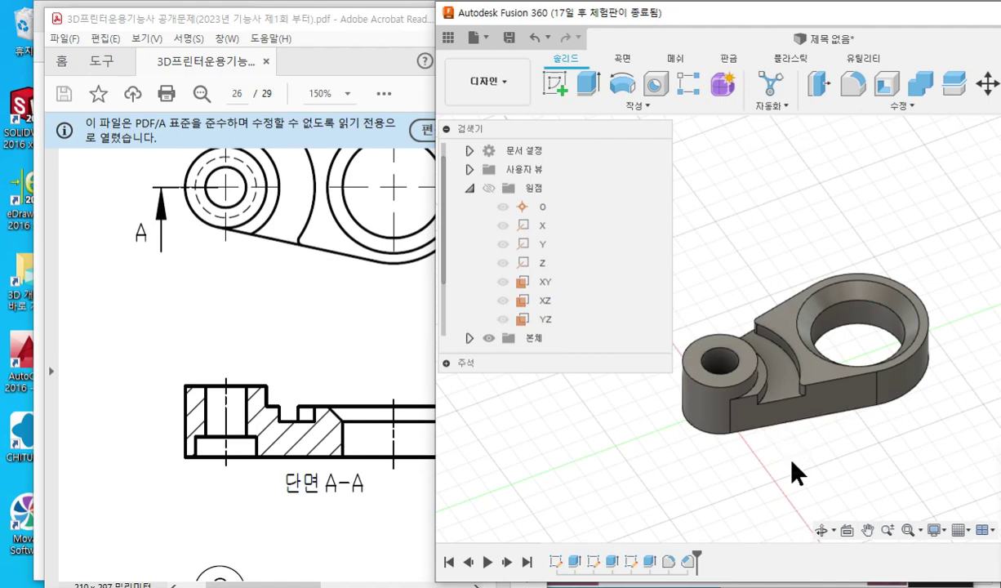
middle_click_drag(788, 461, 759, 348, "shift")
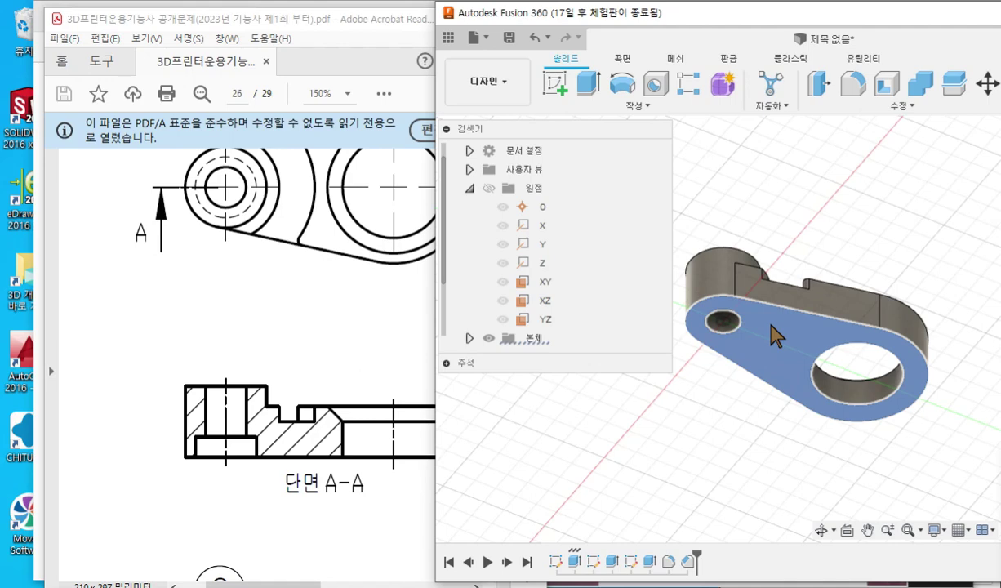
right_click(775, 334)
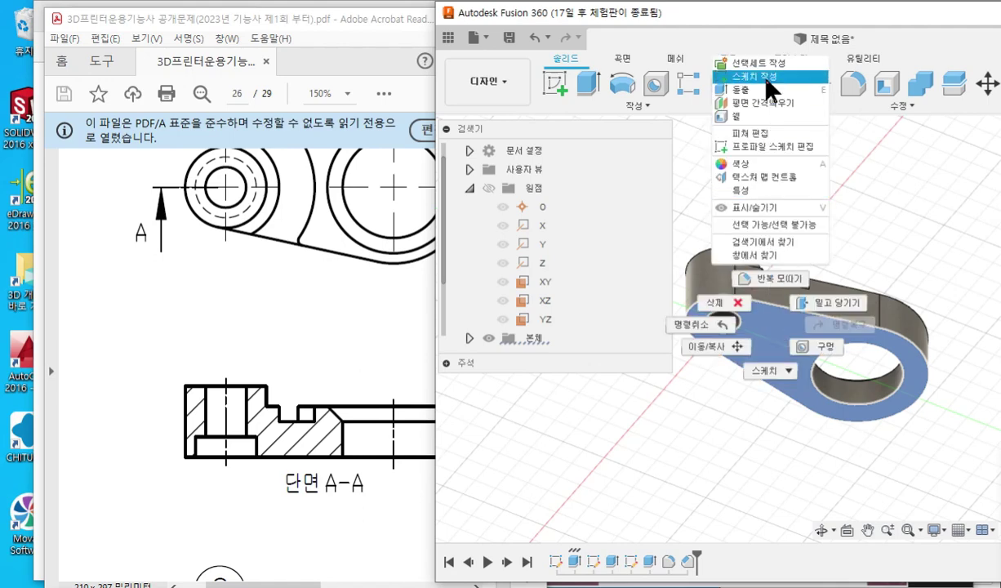
left_click(732, 72)
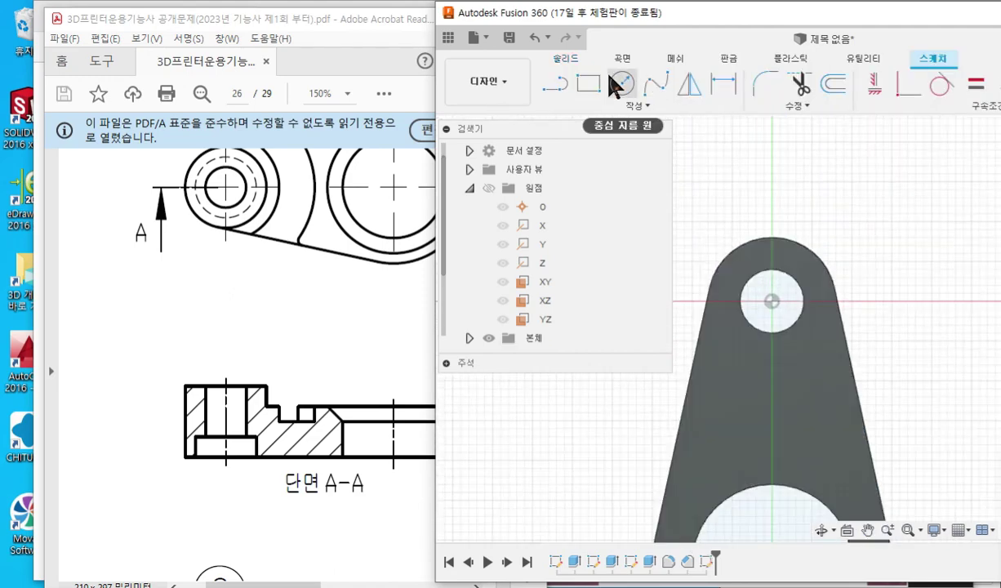
left_click(622, 83)
left_click(771, 301)
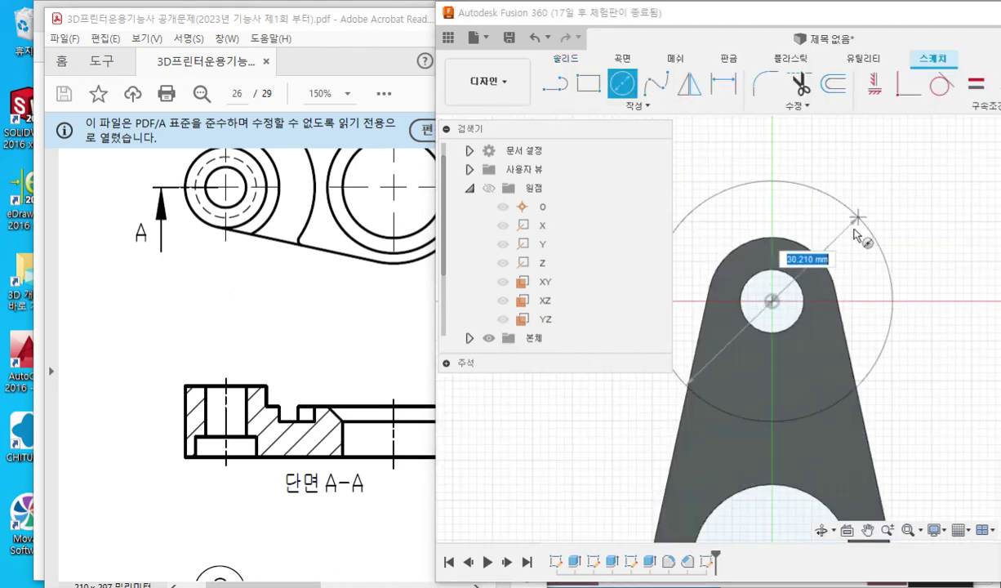
- Mark the counterbore's width below section A-A in the PDF drawing with temporary screen-pen lines and arrows
key("F12")
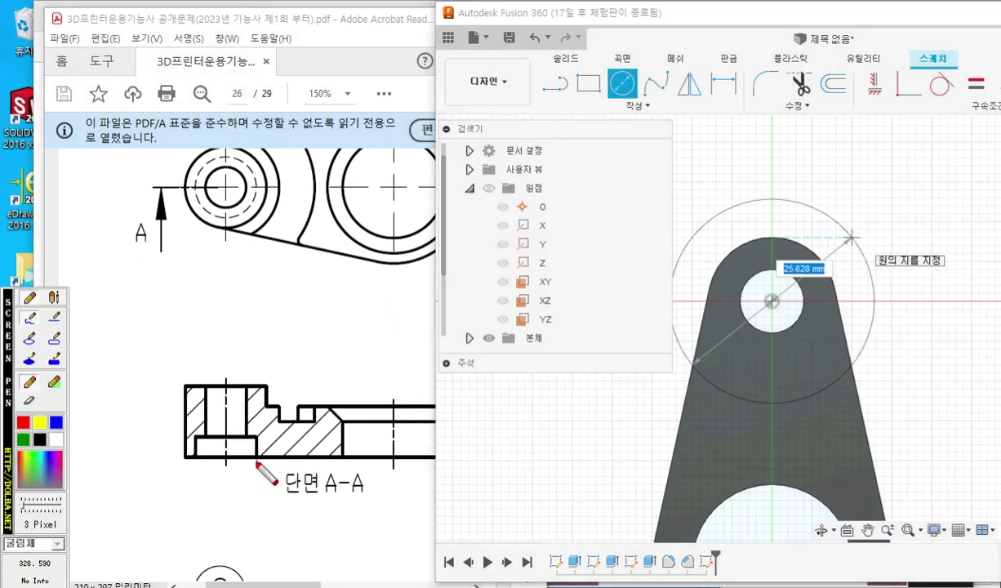
left_click_drag(196, 466, 197, 498)
left_click_drag(255, 472, 254, 499)
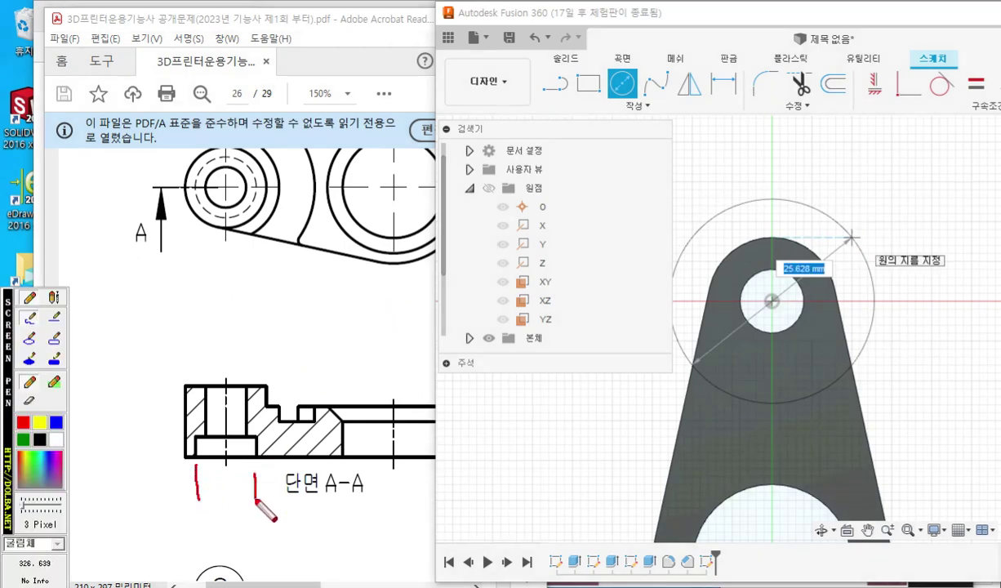
mouse_move(197, 488)
left_mouse_down()
mouse_move(254, 488)
mouse_move(244, 497)
mouse_move(197, 487)
mouse_move(210, 496)
left_mouse_up()
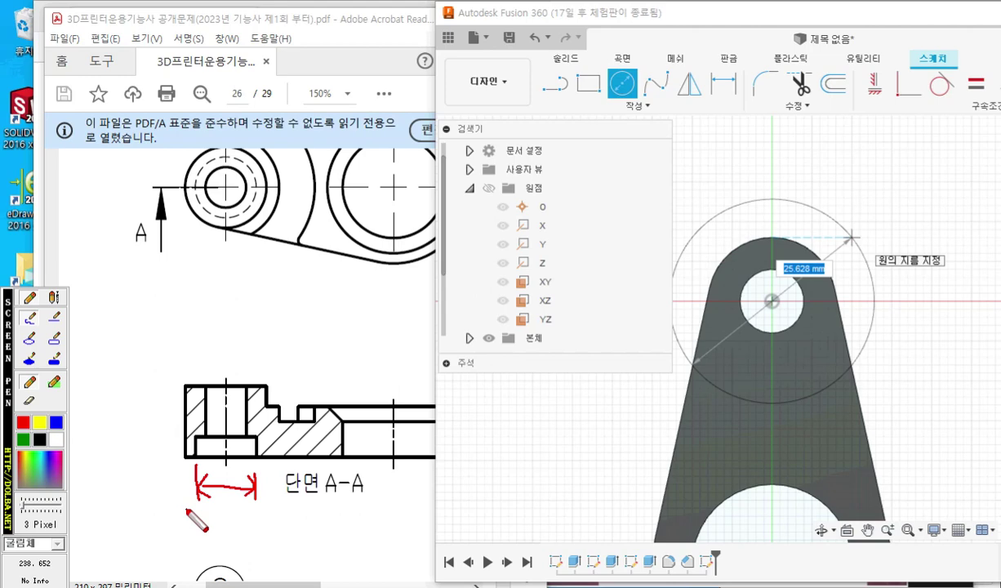
key("Escape")
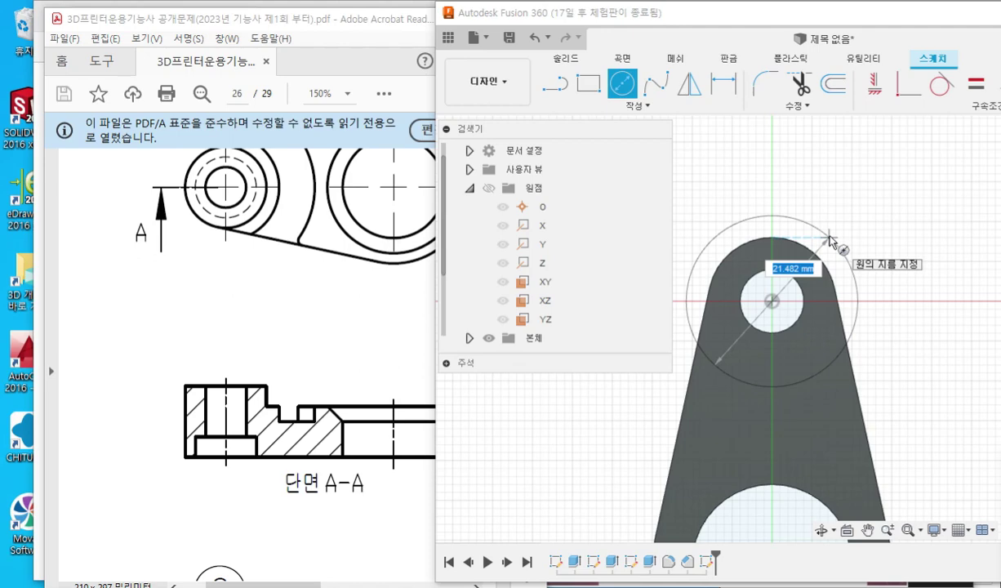
- Complete the circle around the small hole with a diameter of 12 mm
type("12")
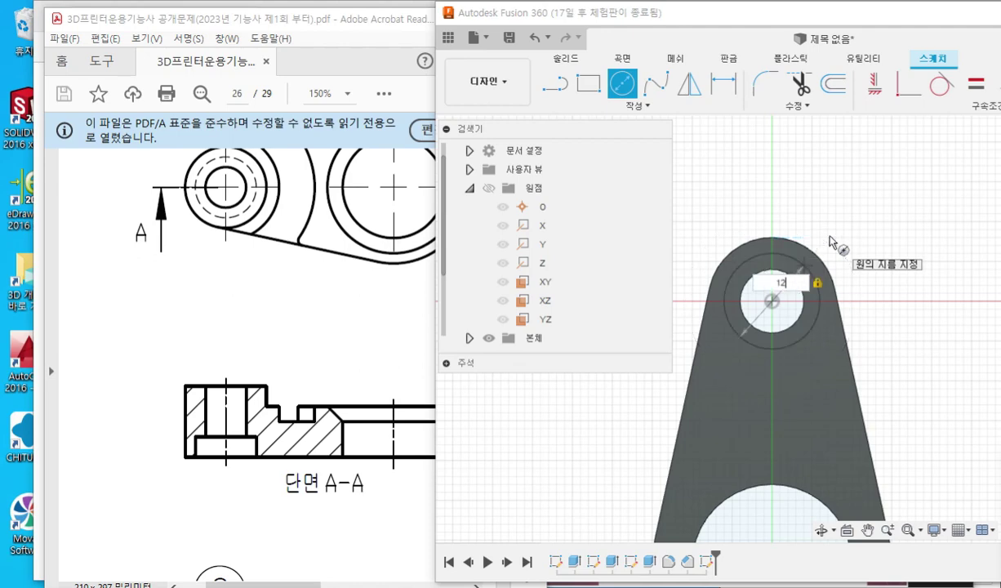
key("Return")
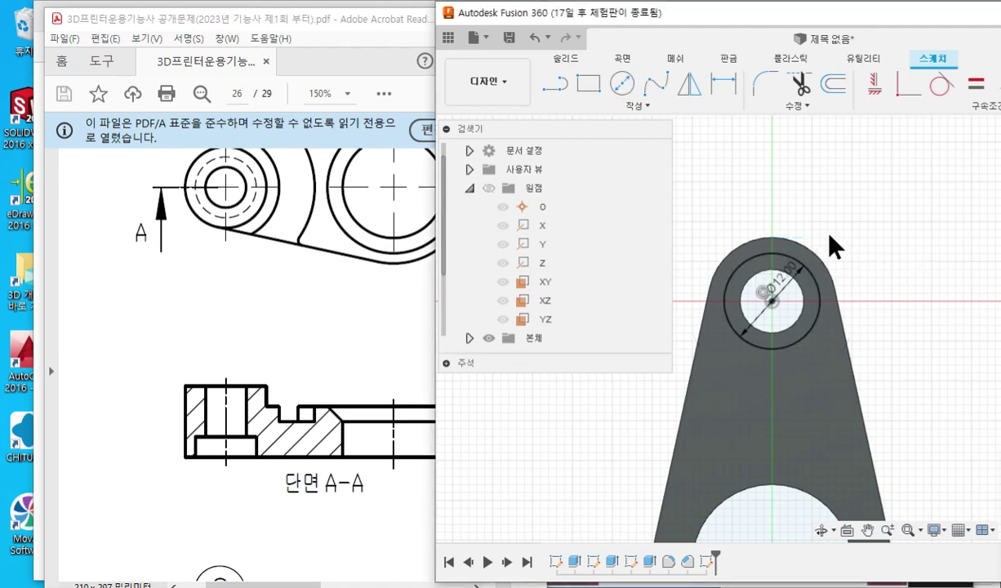
key("Escape")
- Set up a cut extrusion of the ring profile around the small hole with a distance of -4 mm
left_click(750, 272)
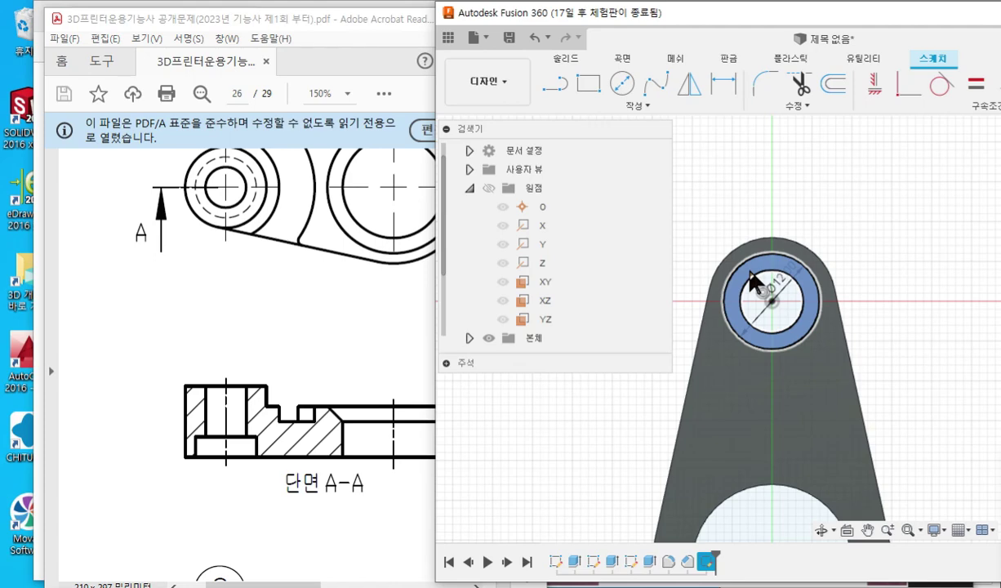
left_click(753, 281)
right_click(863, 188)
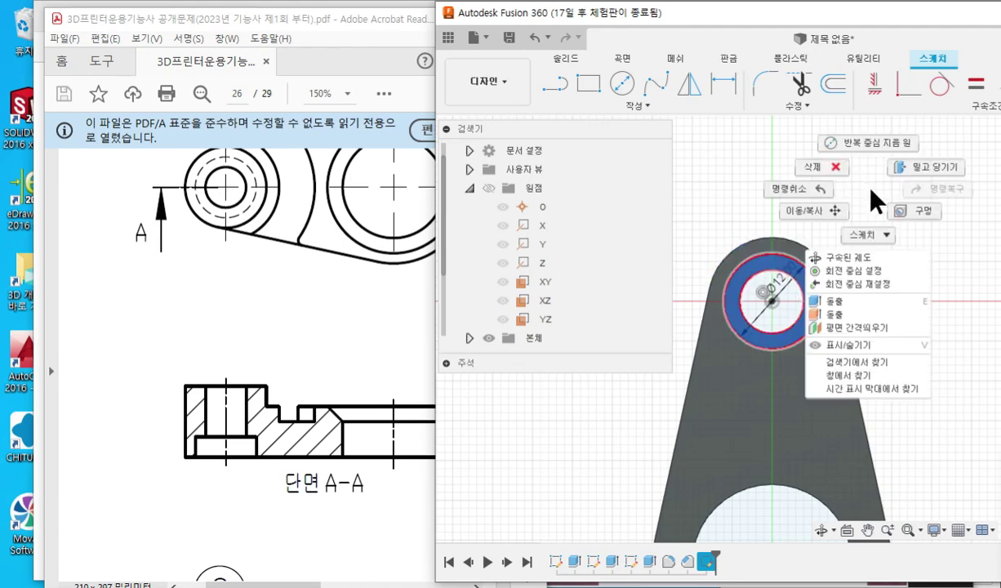
left_click(871, 301)
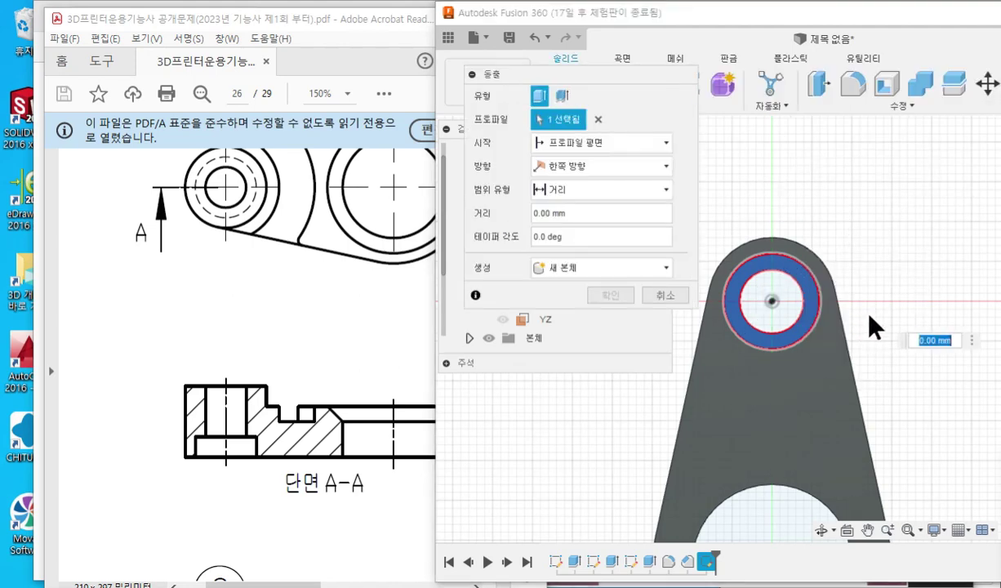
left_click(572, 276)
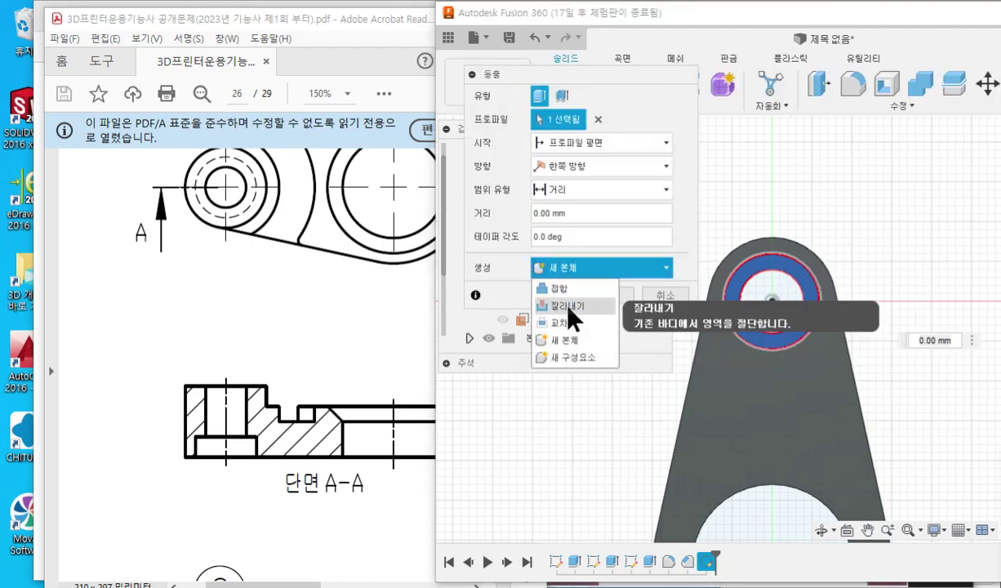
left_click(542, 299)
middle_click_drag(836, 247, 851, 295, "shift")
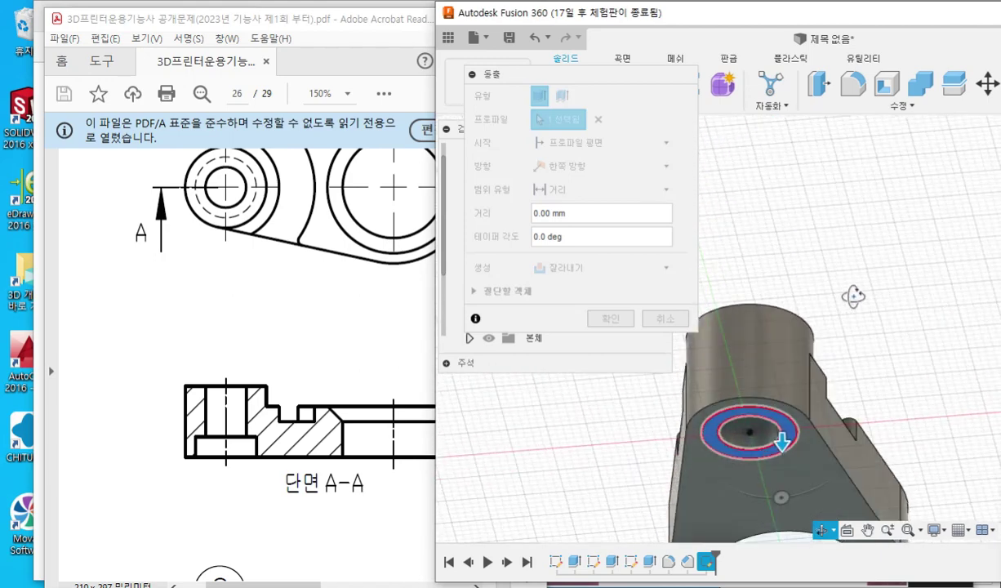
left_click(583, 214)
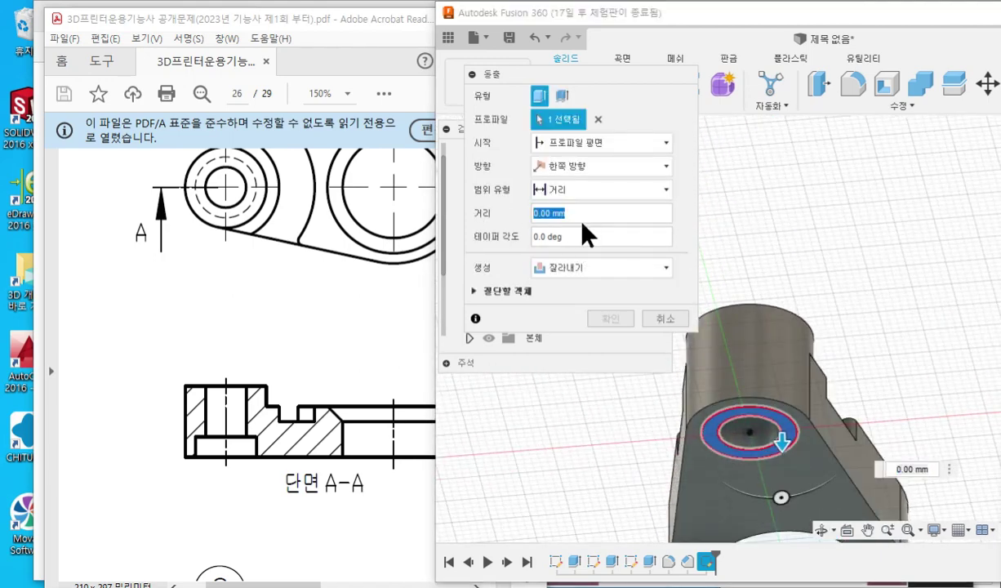
type("-4")
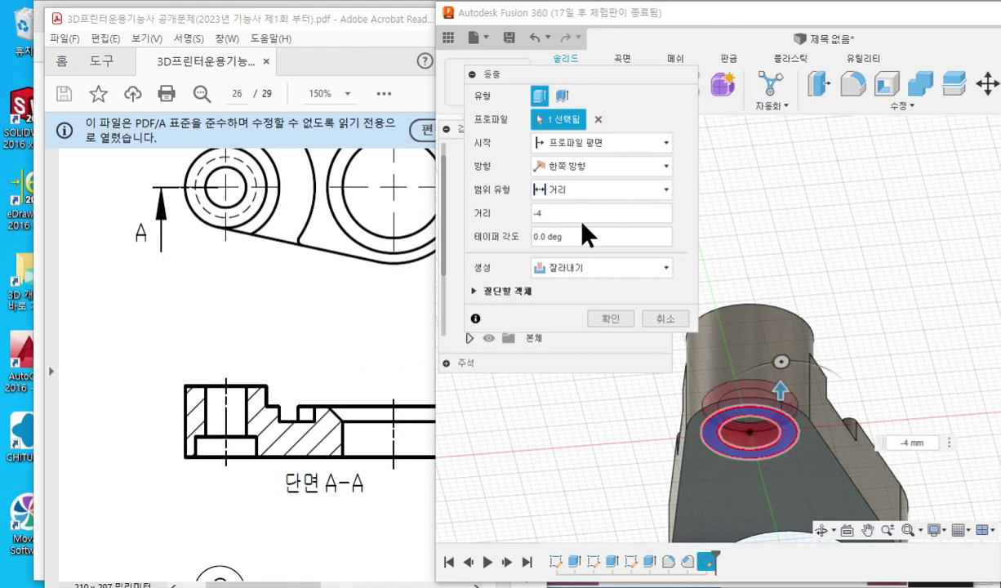
- Bring part 2's front view into view in the PDF and annotate its bottom flange with height 3 and width 10
left_click(226, 363)
scroll(245, 379, "down", 2)
scroll(278, 400, "down", 5)
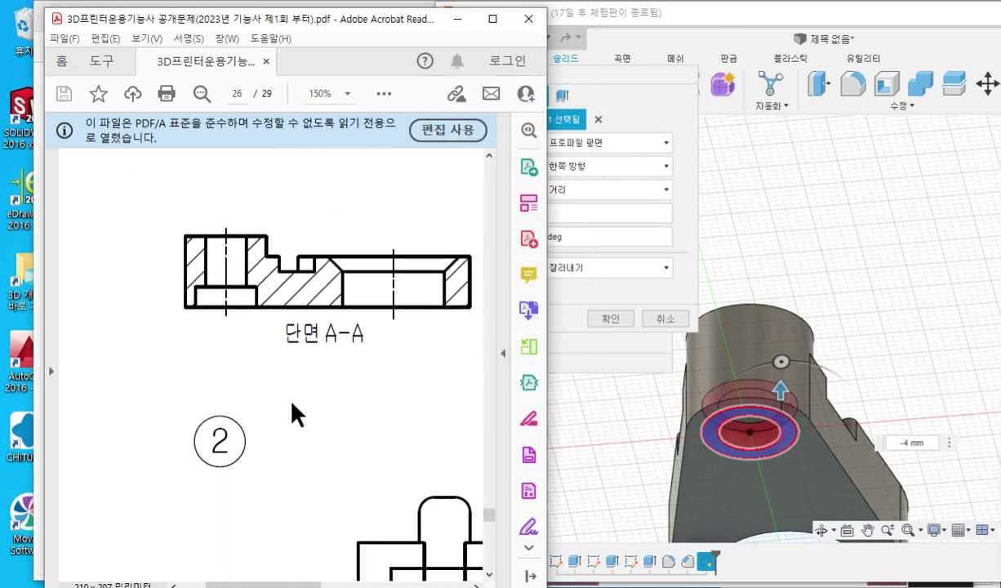
left_click_drag(293, 585, 328, 585)
key("F2")
mouse_move(334, 482)
left_mouse_down()
mouse_move(359, 482)
mouse_move(360, 506)
mouse_move(359, 473)
mouse_move(376, 492)
mouse_move(365, 504)
left_mouse_up()
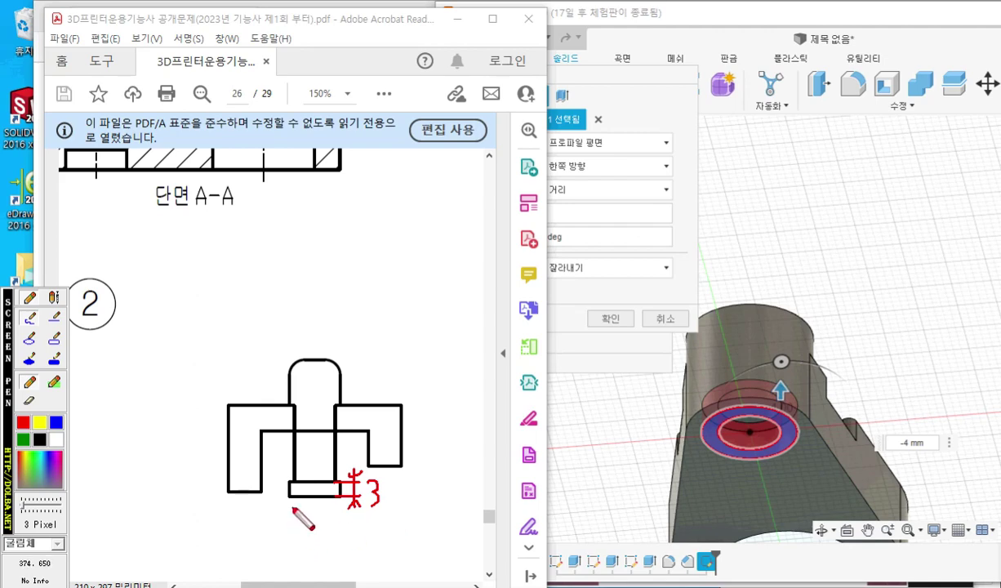
left_click_drag(289, 503, 290, 527)
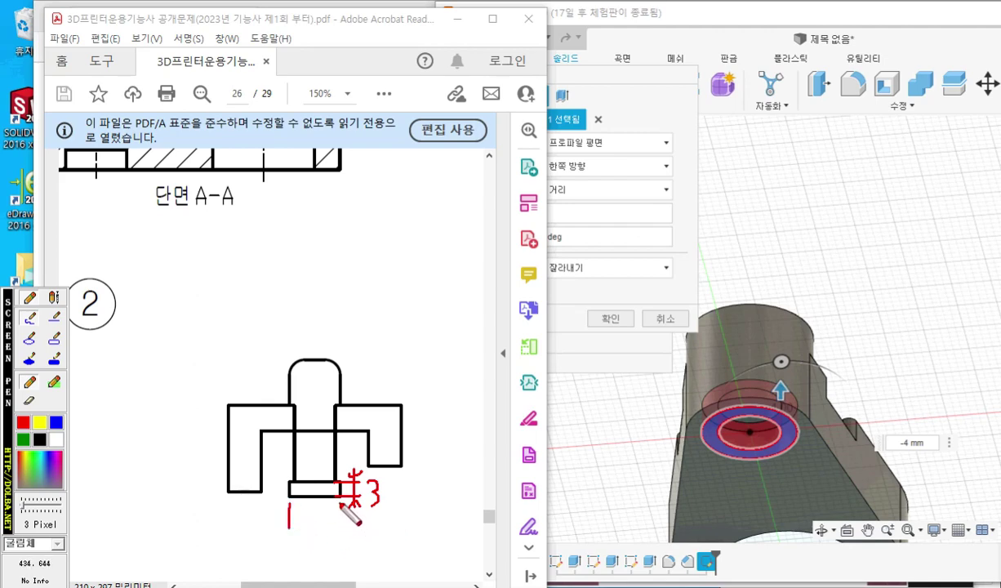
mouse_move(340, 503)
left_mouse_down()
mouse_move(340, 529)
mouse_move(321, 520)
mouse_move(331, 520)
left_mouse_up()
mouse_move(333, 512)
left_mouse_down()
mouse_move(328, 527)
mouse_move(303, 529)
left_mouse_up()
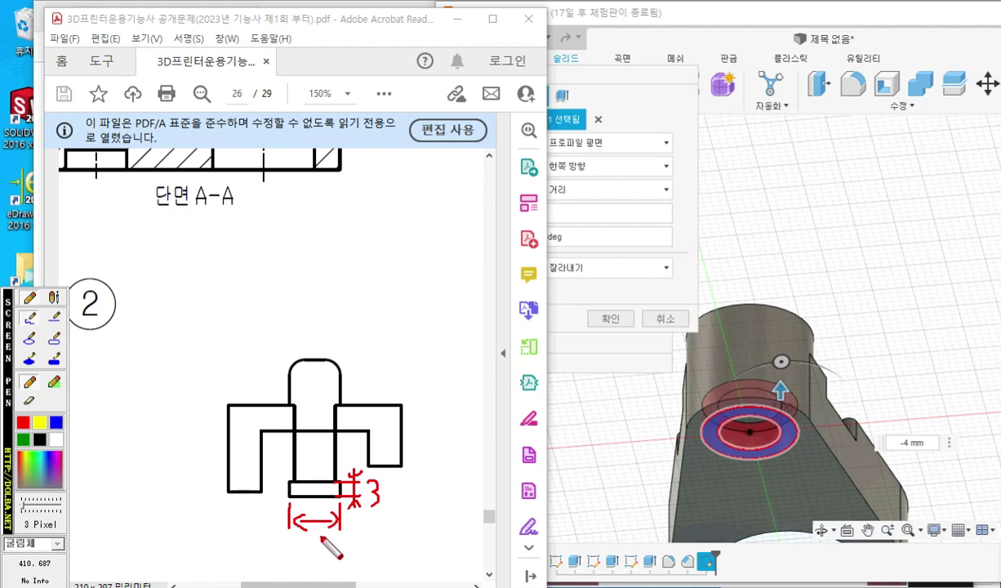
mouse_move(313, 538)
left_mouse_down()
mouse_move(302, 561)
mouse_move(325, 543)
left_mouse_up()
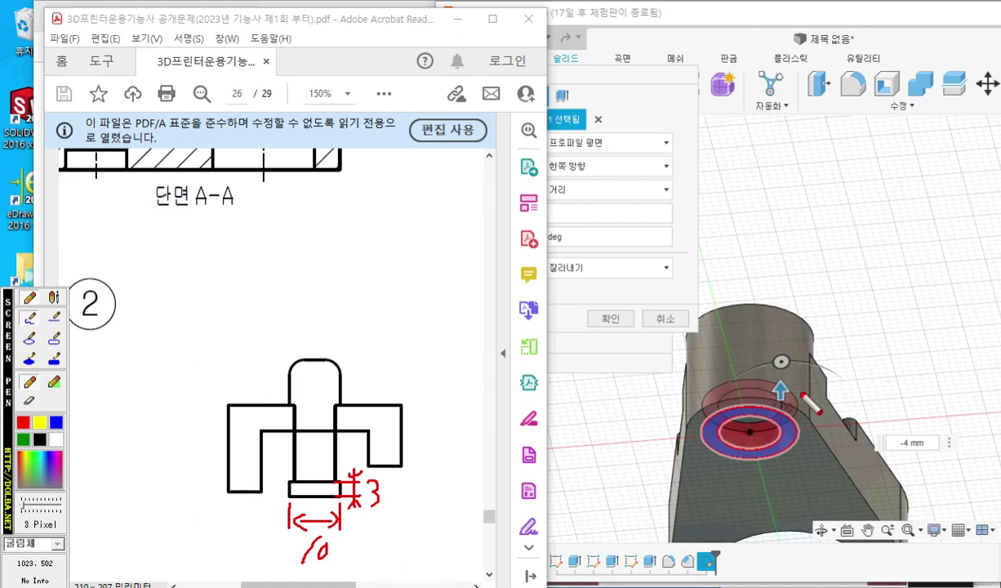
key("Escape")
- Apply the 4 mm deep counterbore cut and turn the part to view it from above
left_click(608, 288)
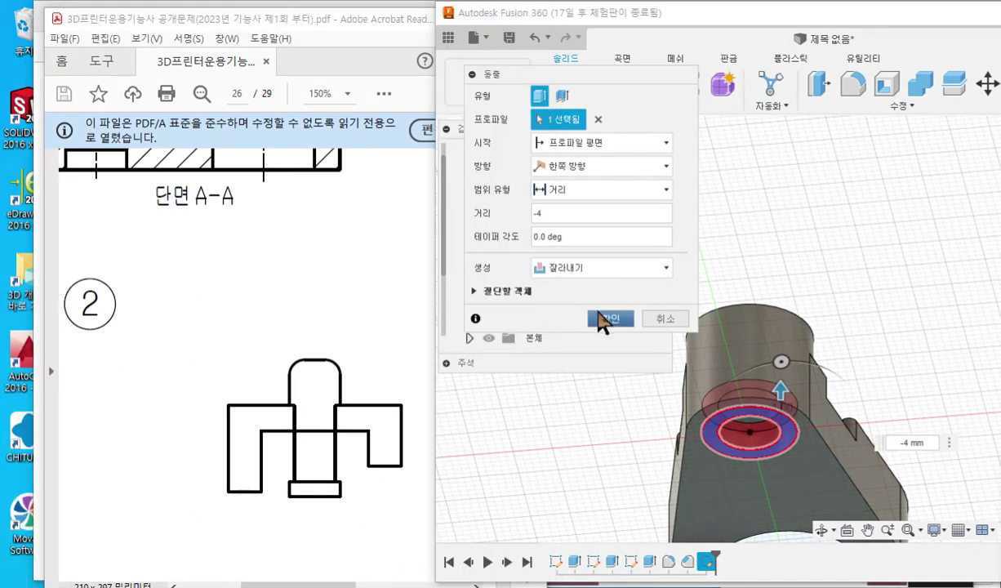
left_click(604, 319)
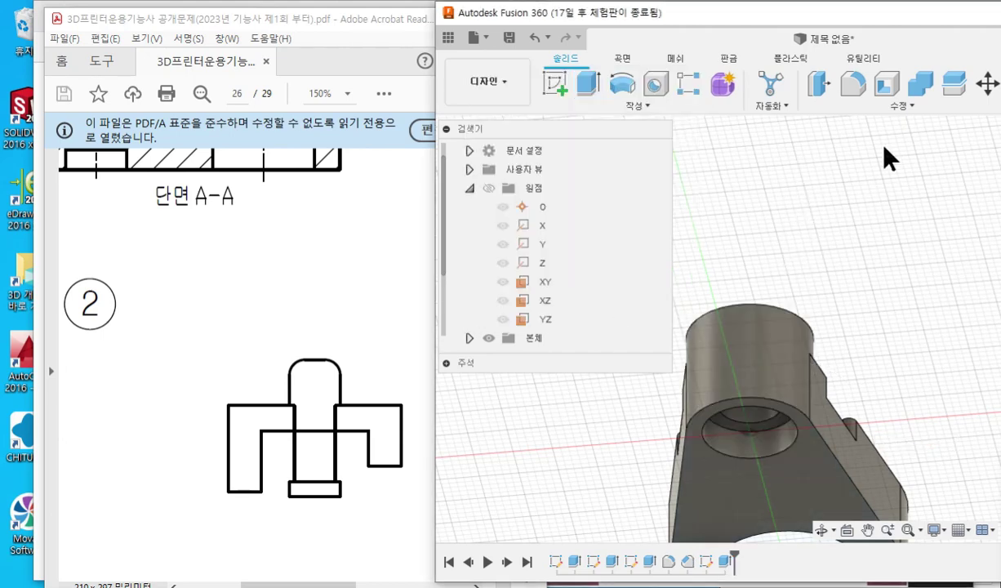
middle_click_drag(951, 155, 898, 254, "shift")
middle_click_drag(791, 214, 777, 218)
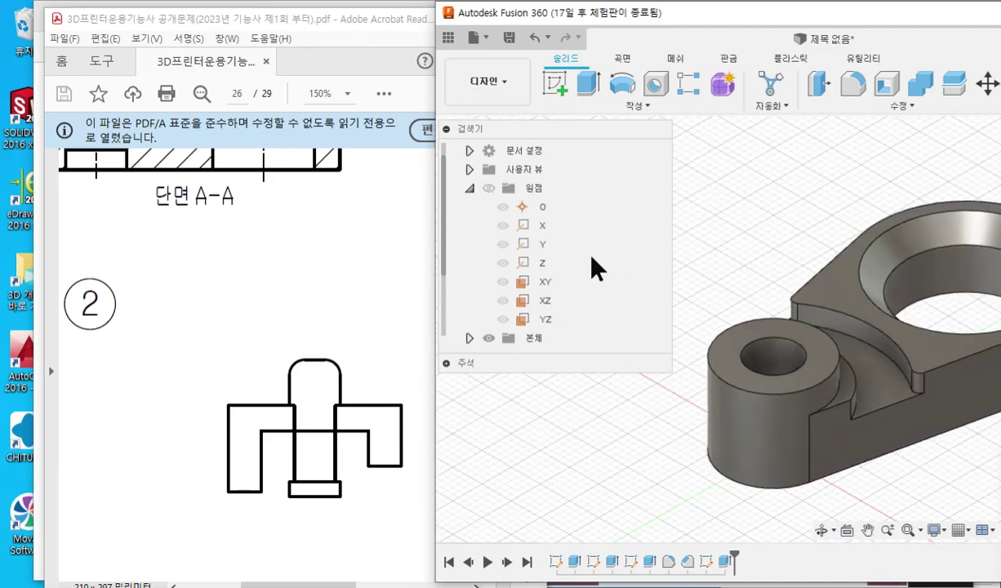
- Highlight the XY and XZ origin planes, and mark the XZ plane and part 2's outline over the model with the screen pen
left_click(538, 282)
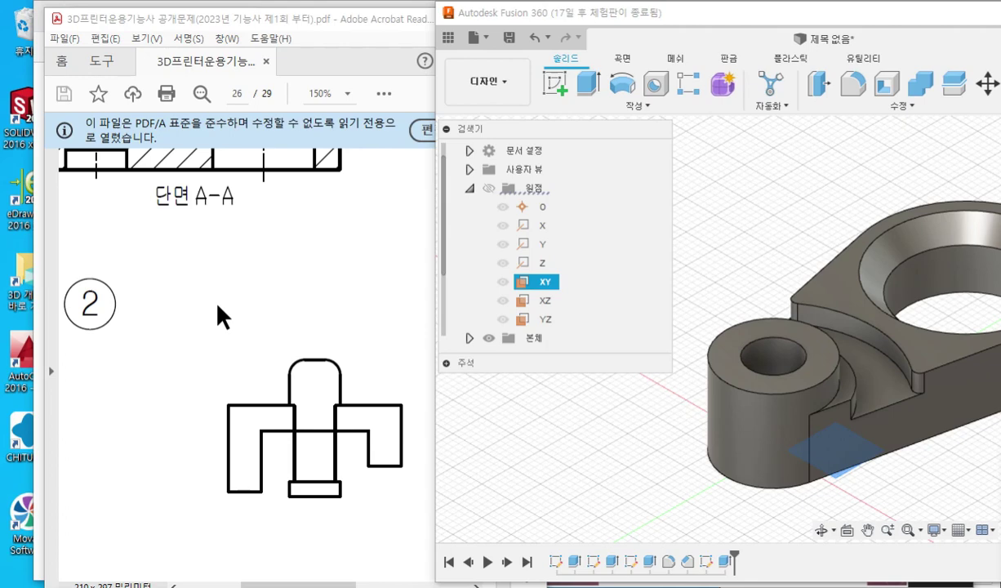
left_click(545, 307)
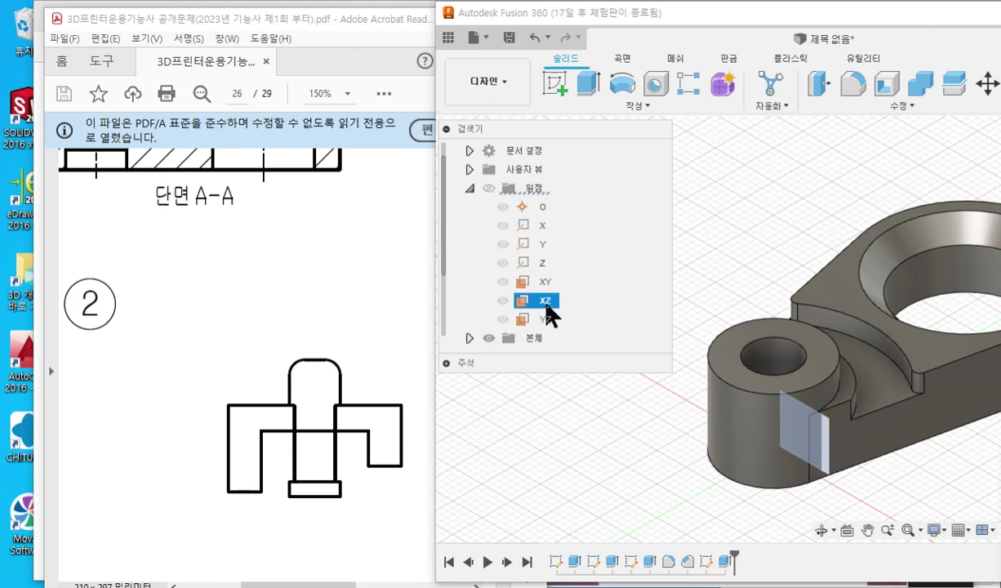
key("F12")
left_click_drag(584, 286, 565, 311)
mouse_move(567, 285)
left_mouse_down()
mouse_move(582, 310)
mouse_move(614, 309)
left_mouse_up()
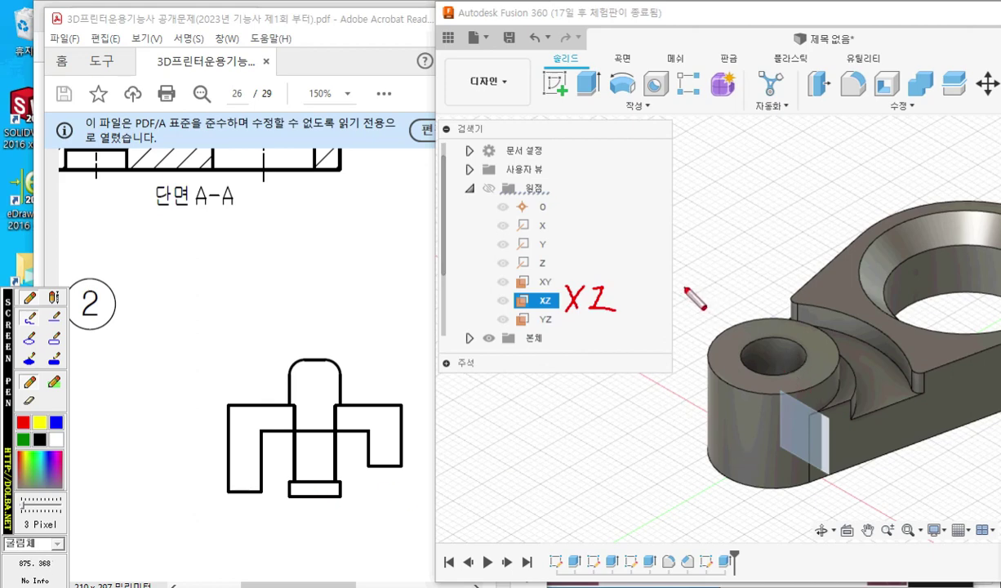
mouse_move(679, 287)
left_mouse_down()
mouse_move(873, 408)
mouse_move(869, 479)
mouse_move(816, 409)
mouse_move(706, 351)
mouse_move(705, 412)
mouse_move(653, 451)
mouse_move(671, 298)
left_mouse_up()
mouse_move(744, 309)
left_mouse_down()
mouse_move(737, 462)
mouse_move(787, 467)
mouse_move(792, 318)
mouse_move(739, 285)
left_mouse_up()
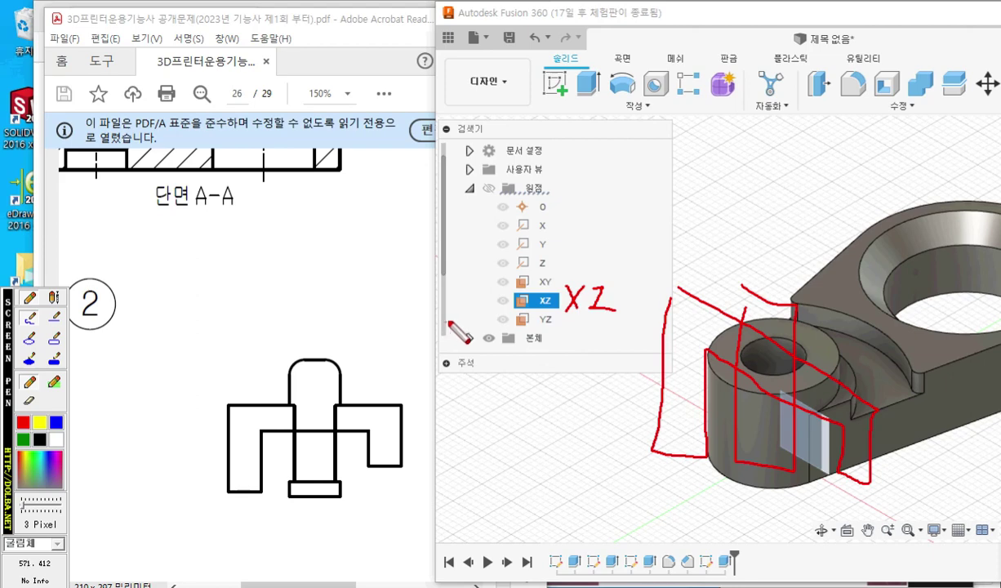
key("Escape")
- Examine the assembly view in the PDF drawing and mark part 2's possible orientations with temporary pen lines
left_click(325, 307)
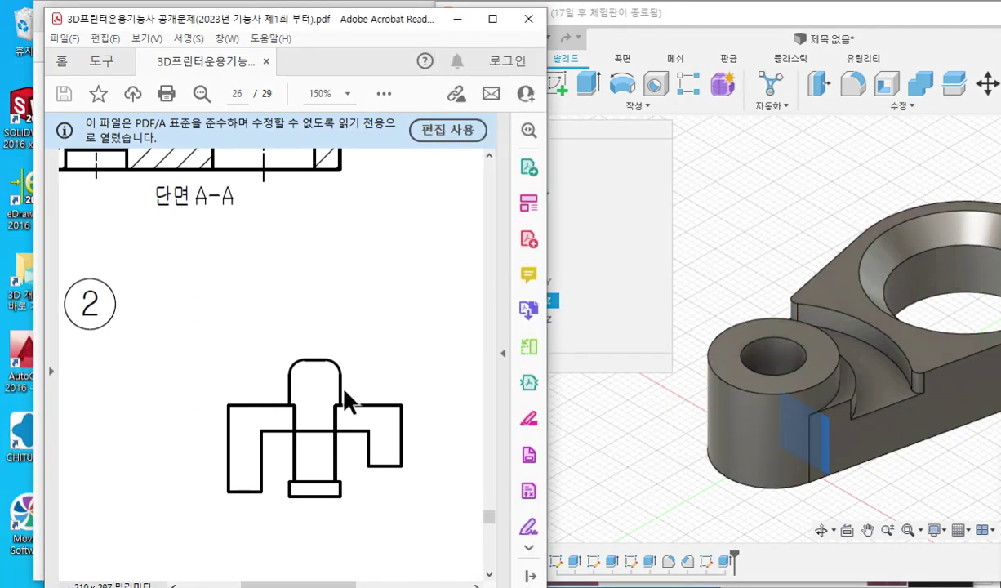
scroll(336, 414, "down", 4, "ctrl")
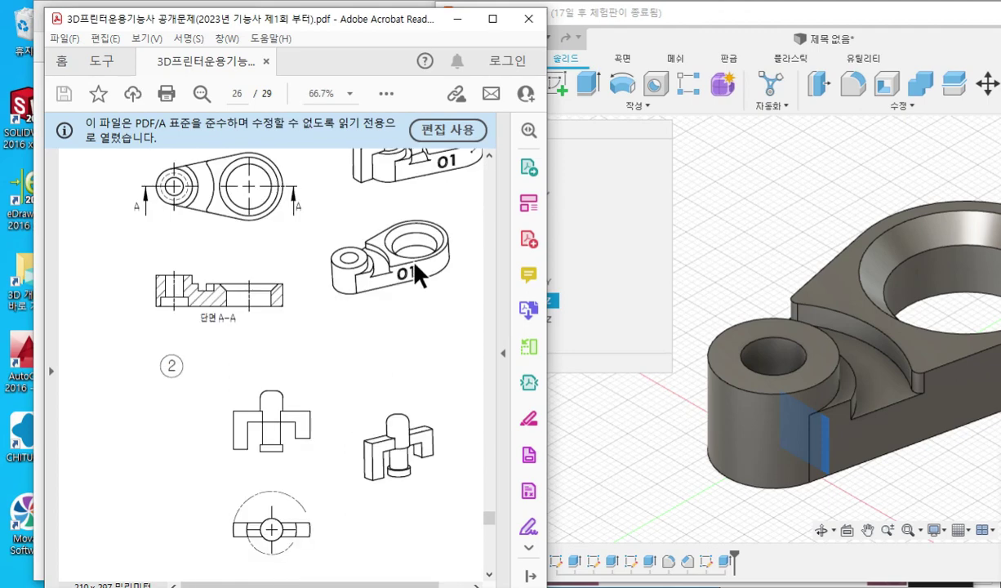
scroll(414, 263, "up", 2)
key("F9")
left_click_drag(434, 202, 338, 235)
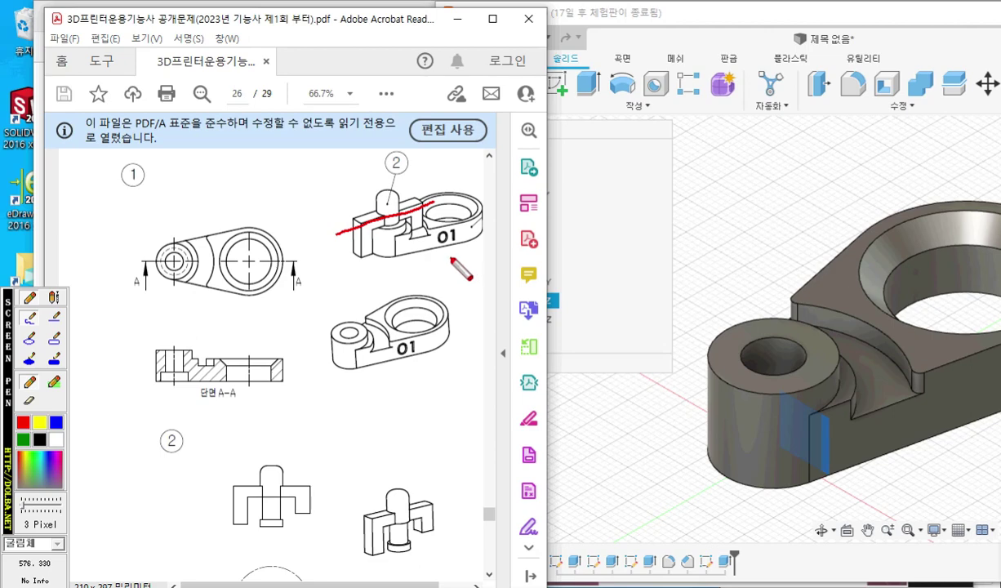
left_click_drag(331, 187, 431, 255)
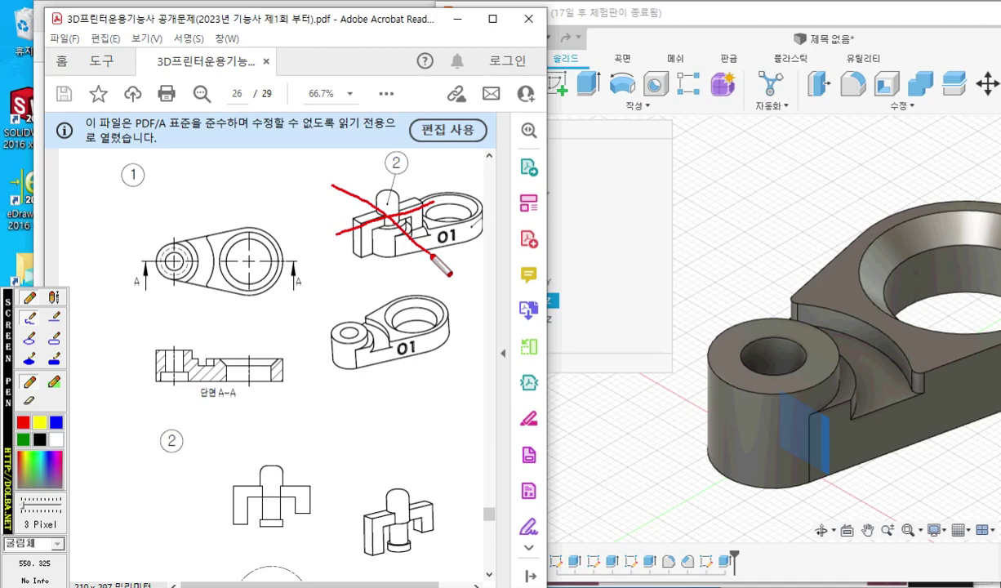
key("Escape")
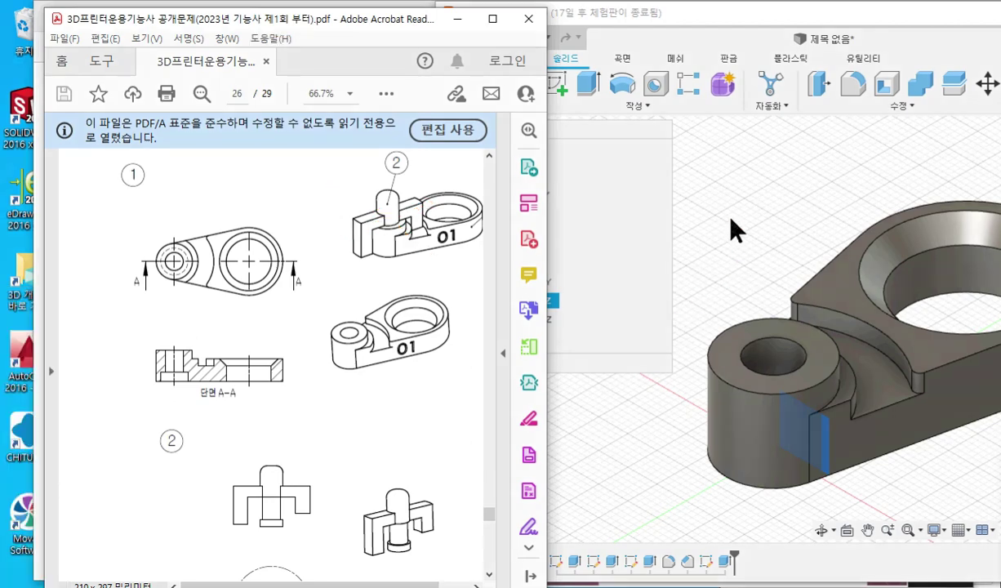
- Create a new sketch on the XZ origin plane in Fusion 360
left_click(729, 237)
right_click(542, 300)
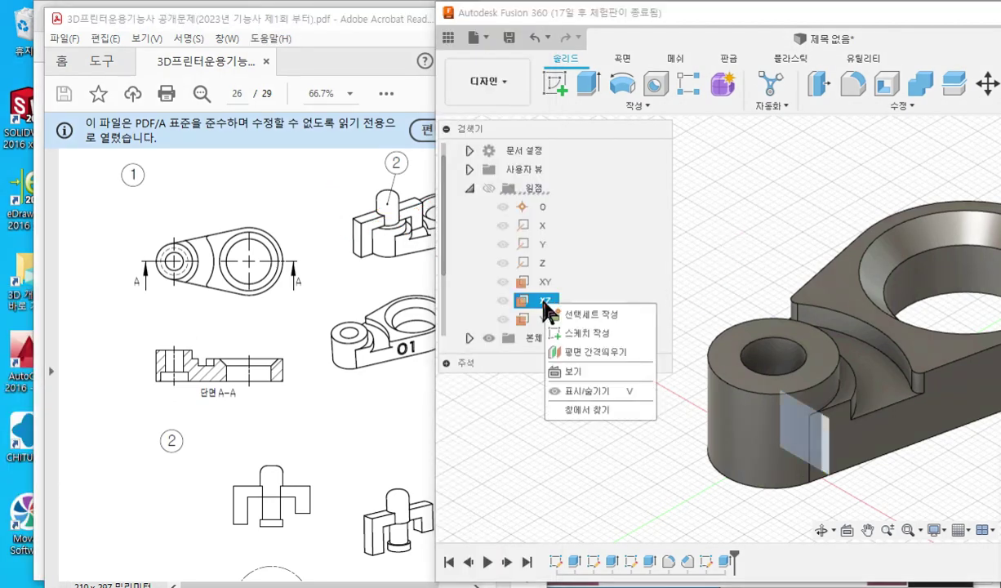
left_click(584, 333)
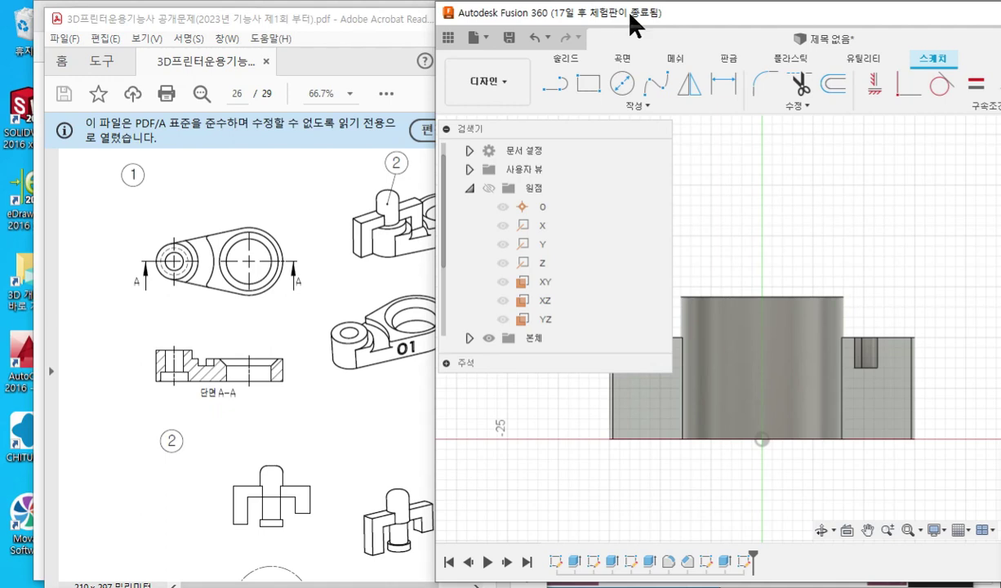
- Move the Fusion 360 window and its browser aside to expose the sketch palette, and turn on the Slice option
left_click_drag(629, 15, 448, 27)
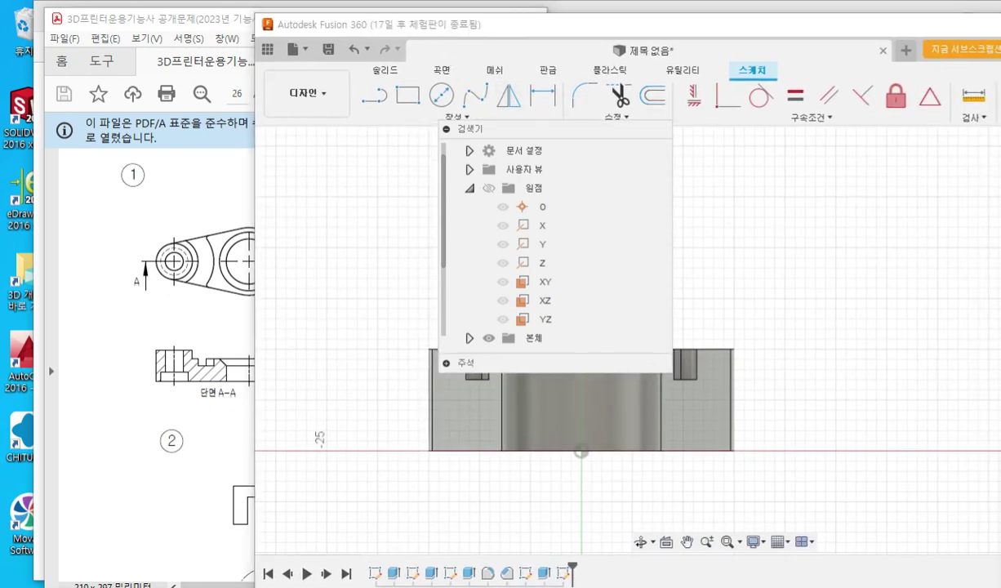
mouse_move(467, 128)
left_mouse_down()
mouse_move(412, 137)
mouse_move(314, 122)
mouse_move(253, 133)
left_mouse_up()
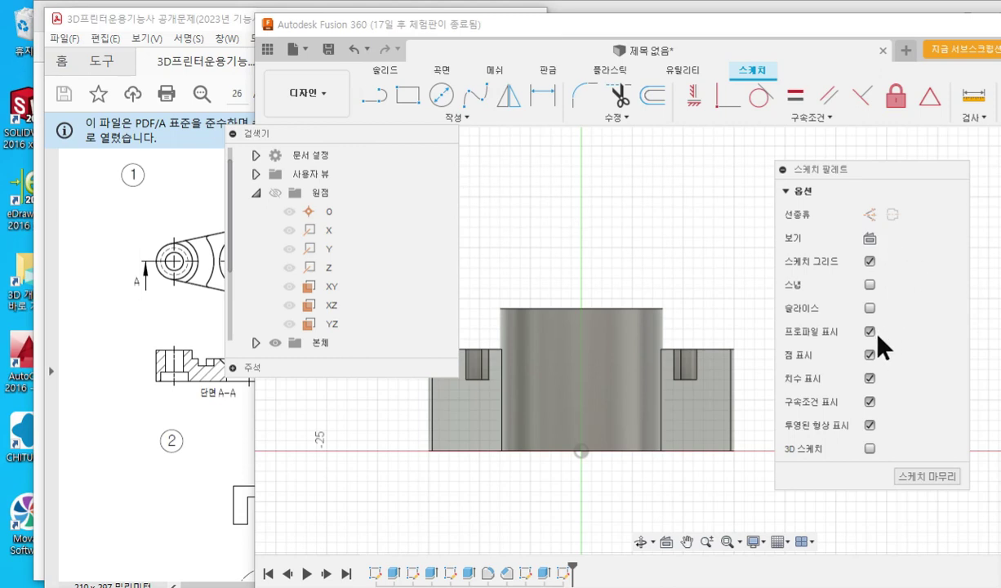
left_click(869, 309)
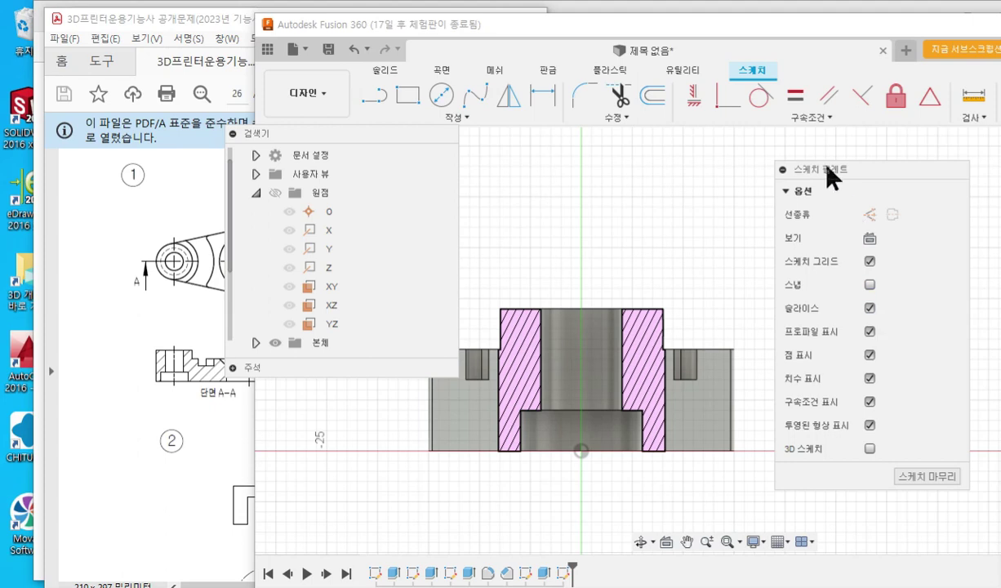
- Move the sketch palette, the Fusion 360 window and the browser aside to uncover part 2 in the PDF drawing
left_click_drag(826, 167, 999, 166)
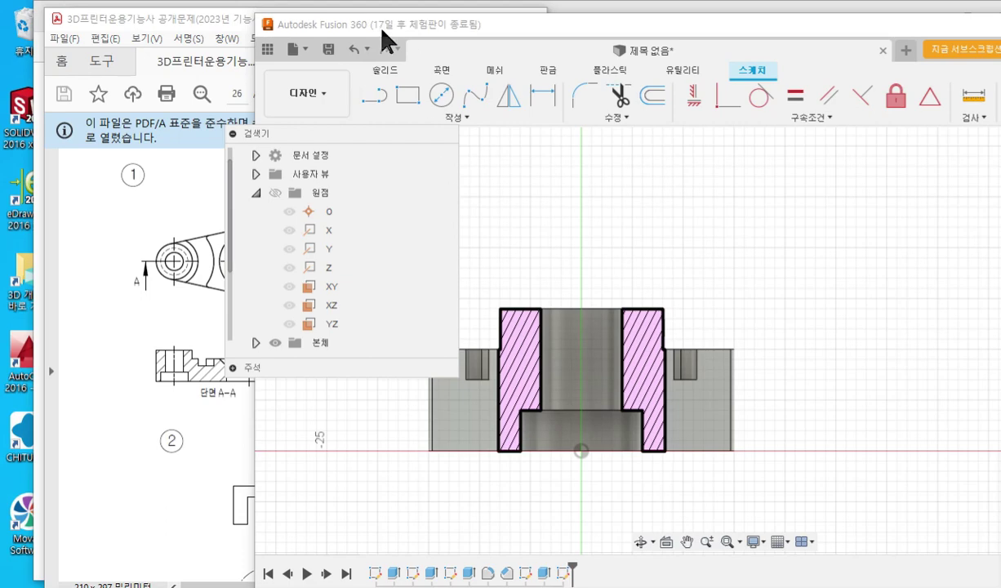
left_click_drag(382, 31, 553, 22)
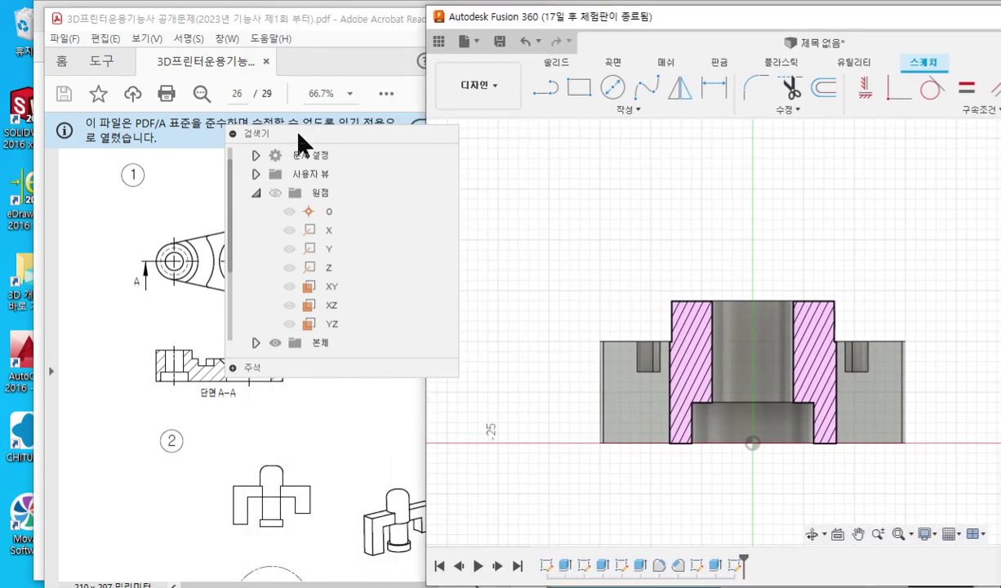
left_click_drag(298, 133, 107, 17)
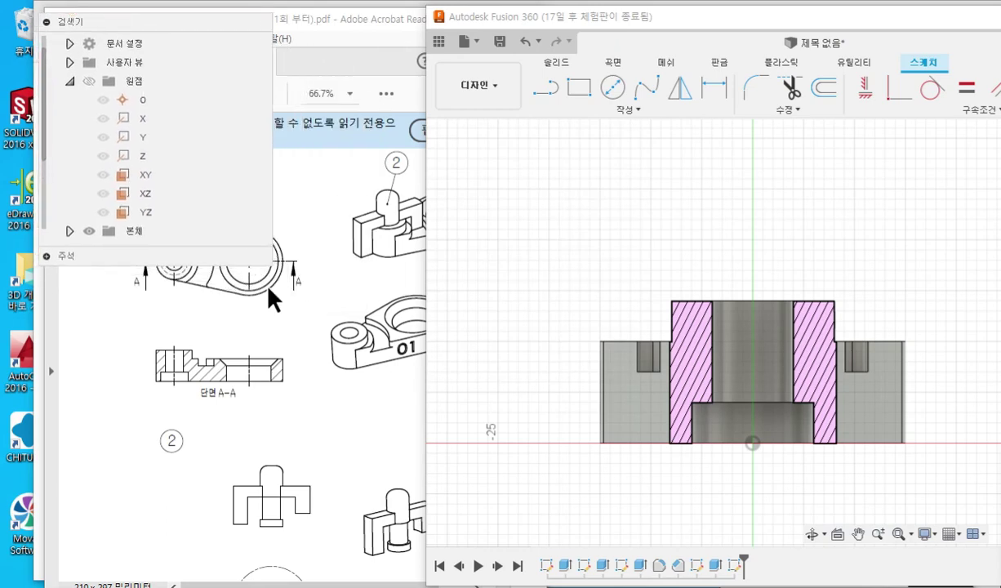
- Bring the PDF drawing to the front and enlarge part 2's views on page 26
scroll(367, 388, "down", 5)
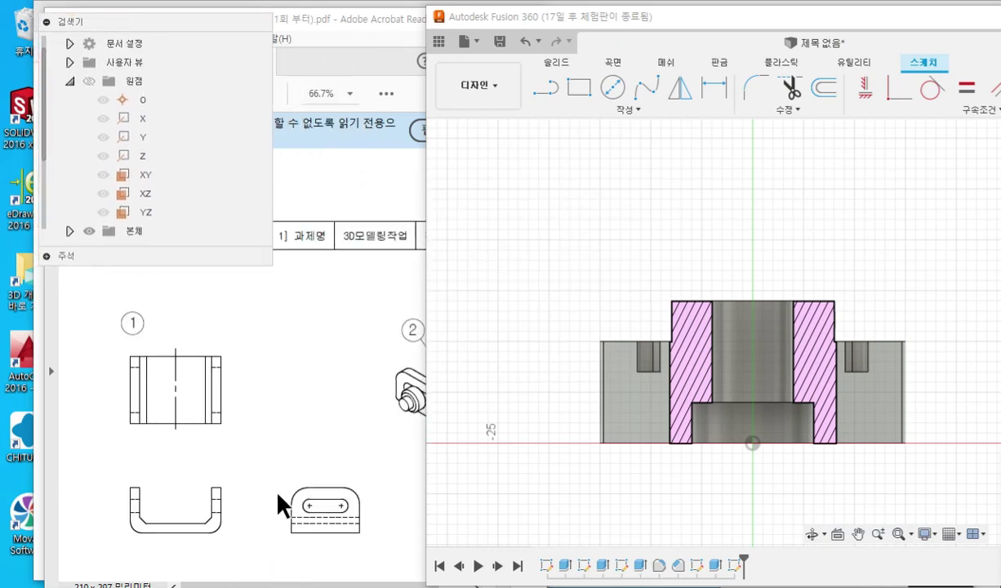
scroll(277, 496, "down", 4)
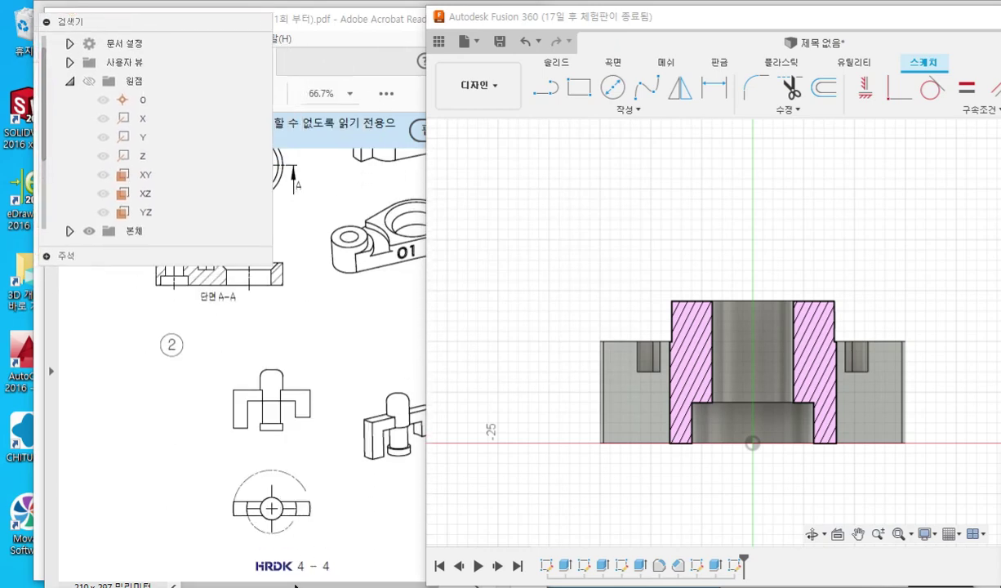
left_click_drag(275, 585, 303, 583)
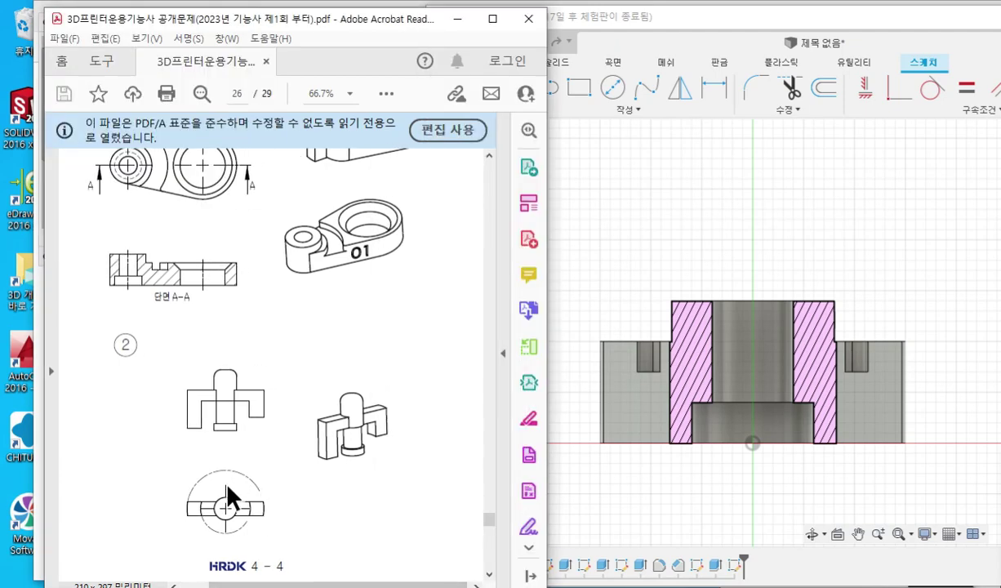
scroll(228, 487, "up", 3, "ctrl")
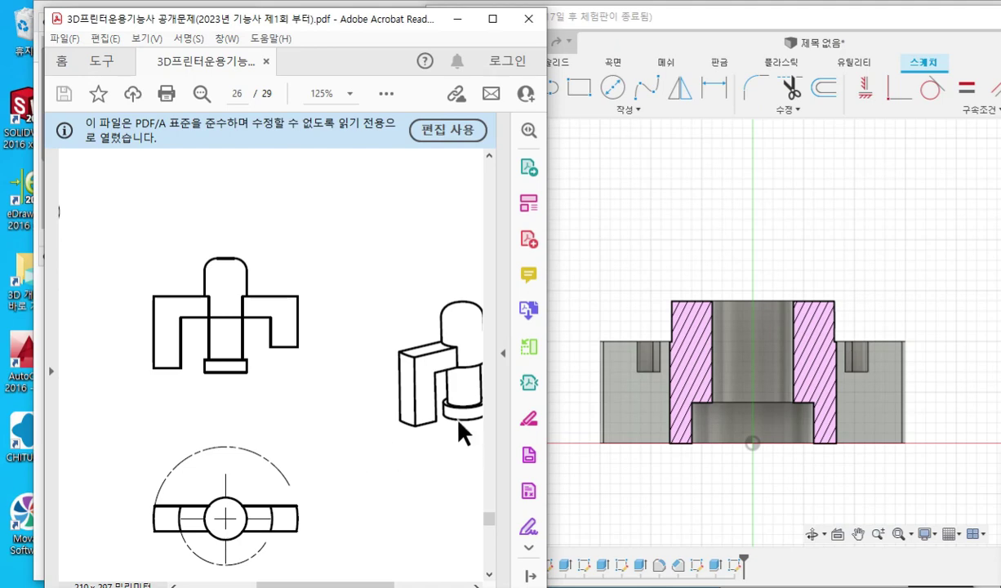
- With the screen pen, outline part 2's pin in red and its arms in blue, and mark the sketch's vertical axis from the origin
key("F1")
mouse_move(441, 305)
left_mouse_down()
mouse_move(439, 366)
mouse_move(487, 351)
mouse_move(461, 292)
mouse_move(433, 310)
mouse_move(478, 304)
left_mouse_up()
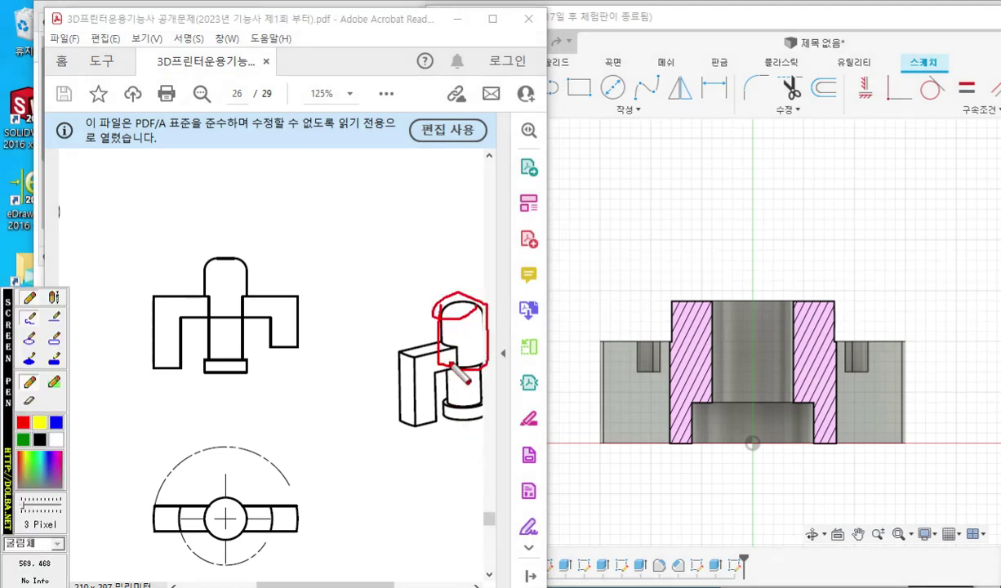
mouse_move(439, 369)
left_mouse_down()
mouse_move(440, 401)
mouse_move(486, 420)
mouse_move(483, 397)
left_mouse_up()
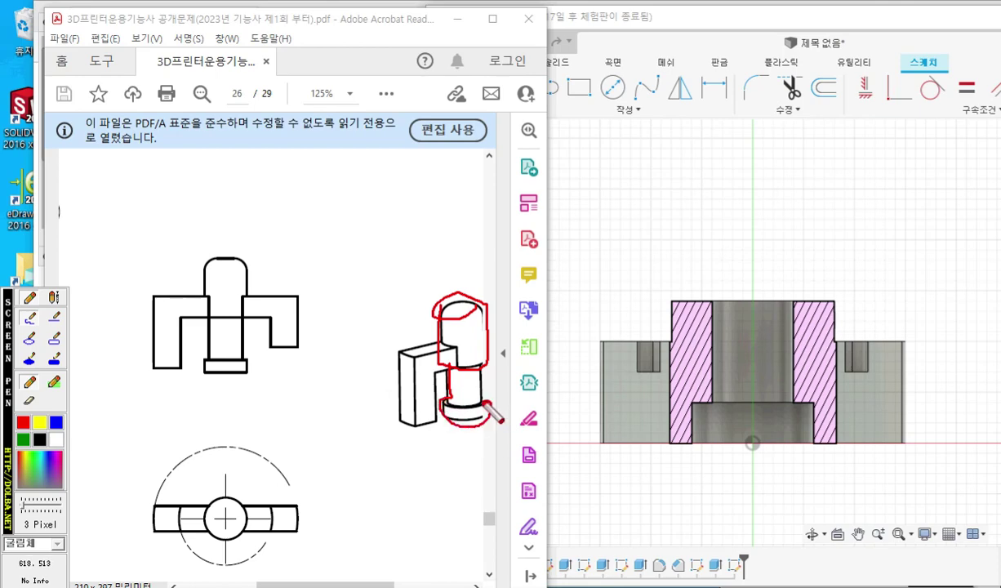
mouse_move(424, 227)
left_mouse_down()
mouse_move(453, 235)
mouse_move(425, 255)
left_mouse_up()
left_click_drag(424, 229, 423, 249)
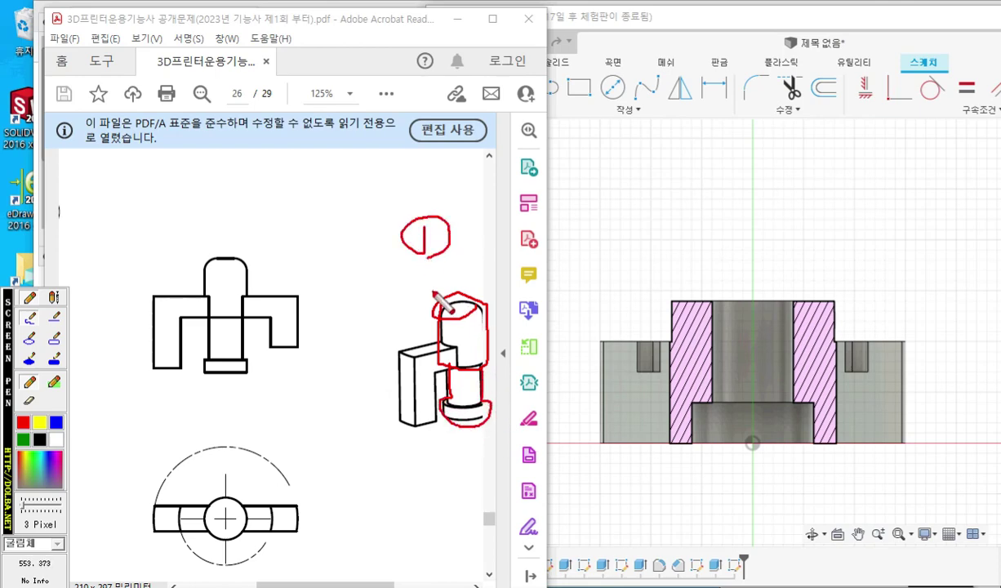
left_click(55, 422)
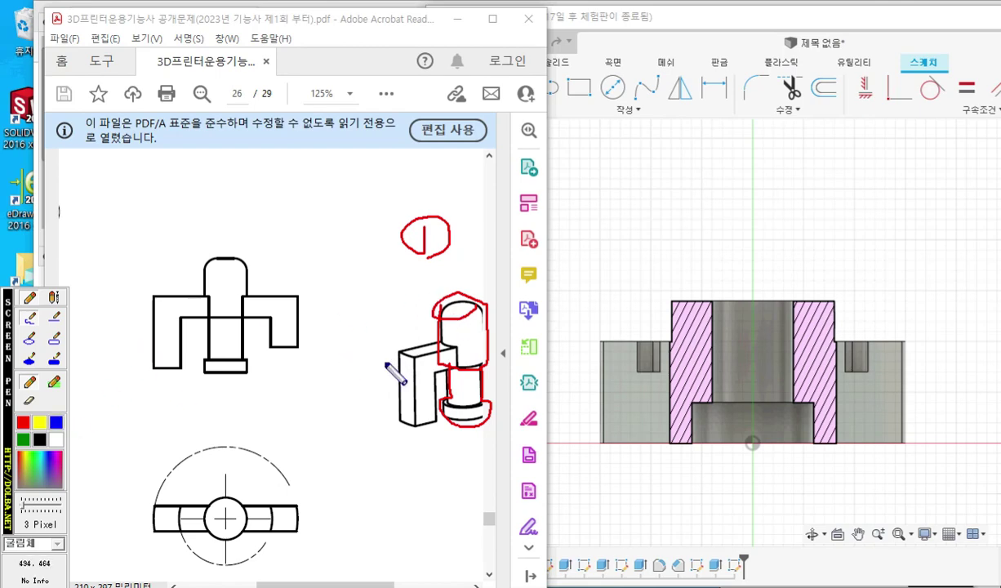
mouse_move(390, 357)
left_mouse_down()
mouse_move(525, 318)
mouse_move(527, 374)
mouse_move(516, 375)
mouse_move(501, 353)
mouse_move(426, 372)
mouse_move(440, 422)
mouse_move(402, 424)
mouse_move(405, 356)
left_mouse_up()
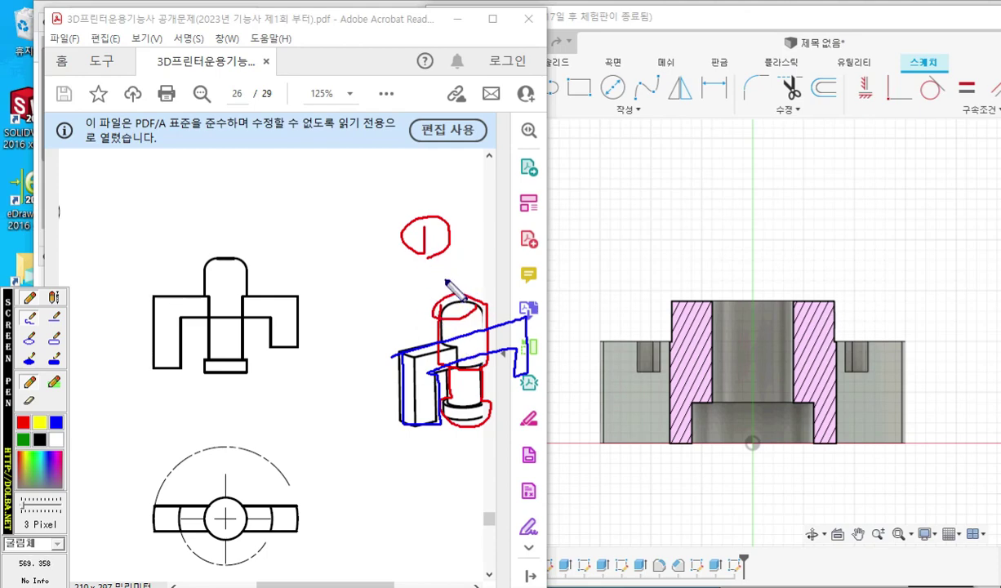
mouse_move(761, 435)
left_mouse_down()
mouse_move(742, 460)
mouse_move(763, 451)
mouse_move(764, 164)
left_mouse_up()
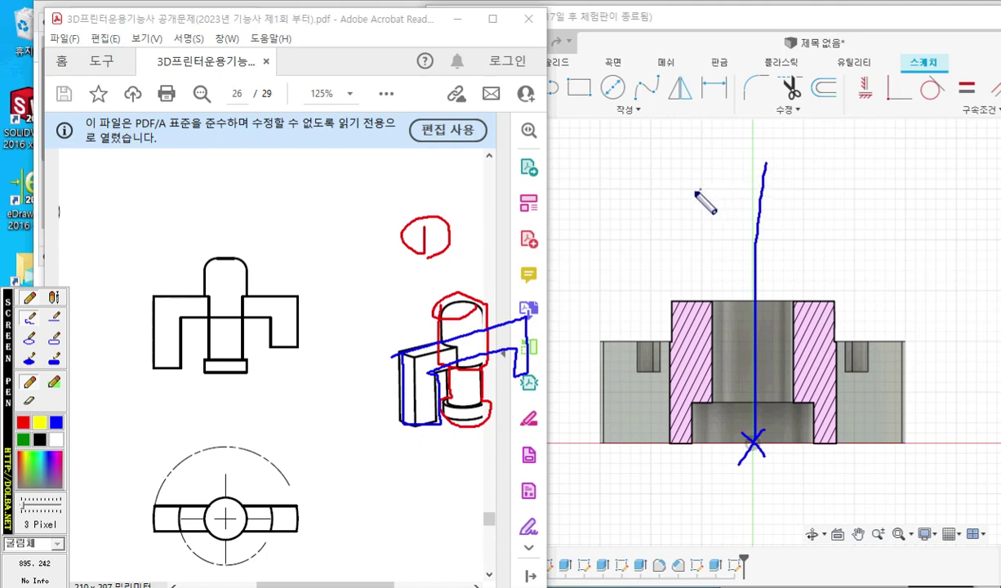
key("Escape")
- Sketch a vertical line about 29 mm long upward from the origin through the link's bore
left_click(553, 90)
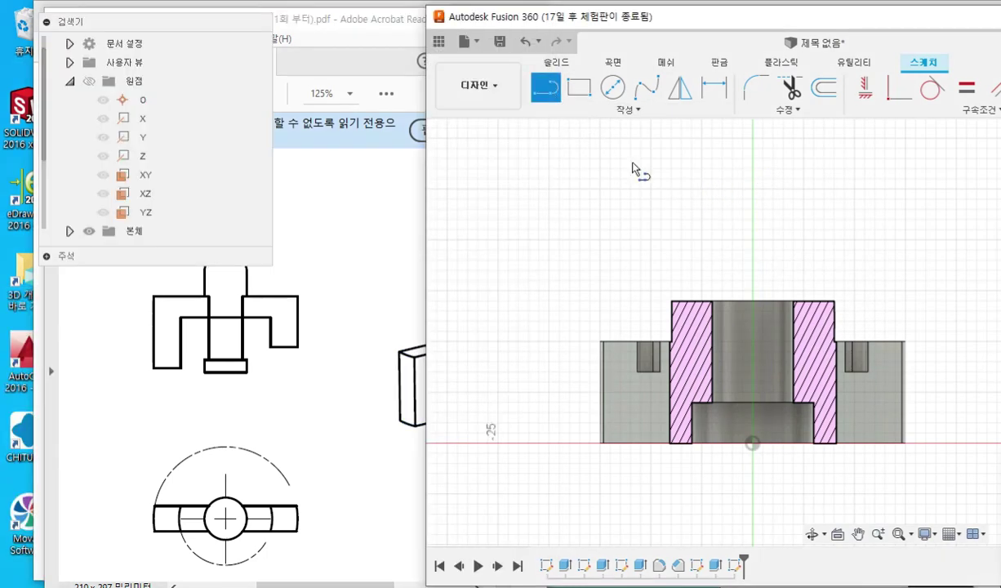
left_click(752, 445)
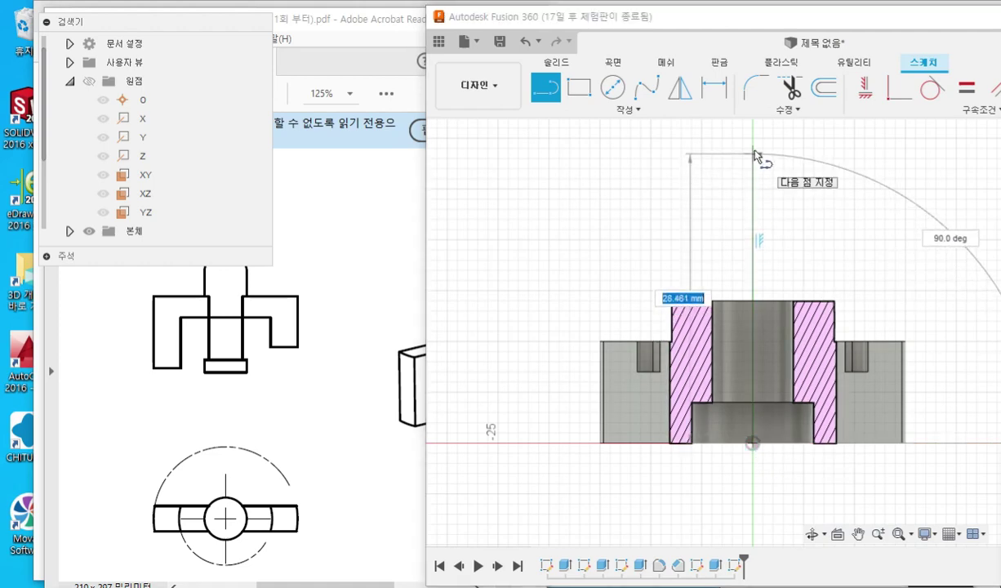
left_click(753, 146)
mouse_move(789, 187)
middle_mouse_down()
mouse_move(718, 194)
mouse_move(697, 208)
middle_mouse_up()
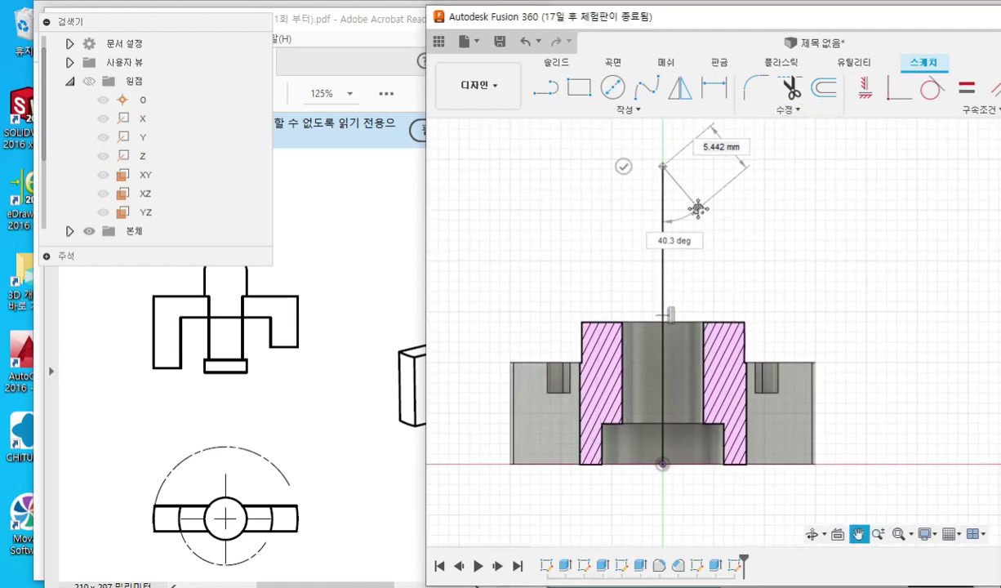
key("Escape")
- Convert the vertical sketch line to a centerline, and move the sketch palette out of the way
left_click(663, 242)
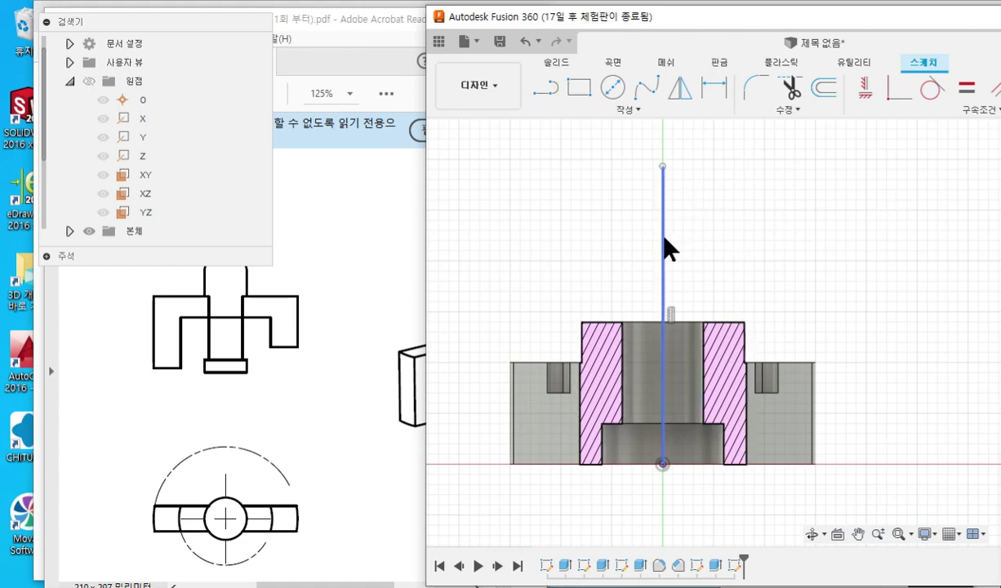
mouse_move(999, 343)
left_mouse_down()
mouse_move(870, 305)
mouse_move(874, 132)
left_mouse_up()
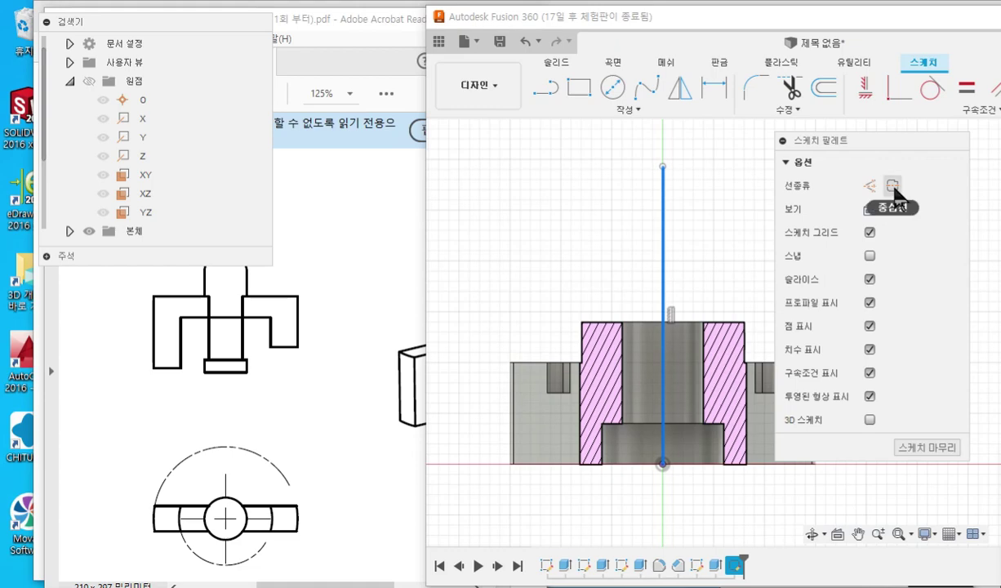
left_click(893, 189)
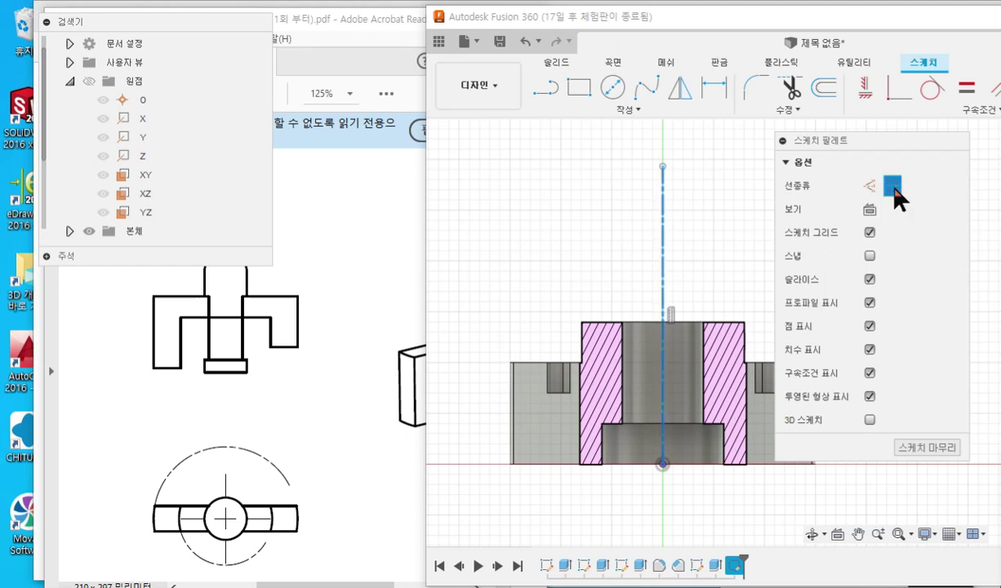
left_click(728, 251)
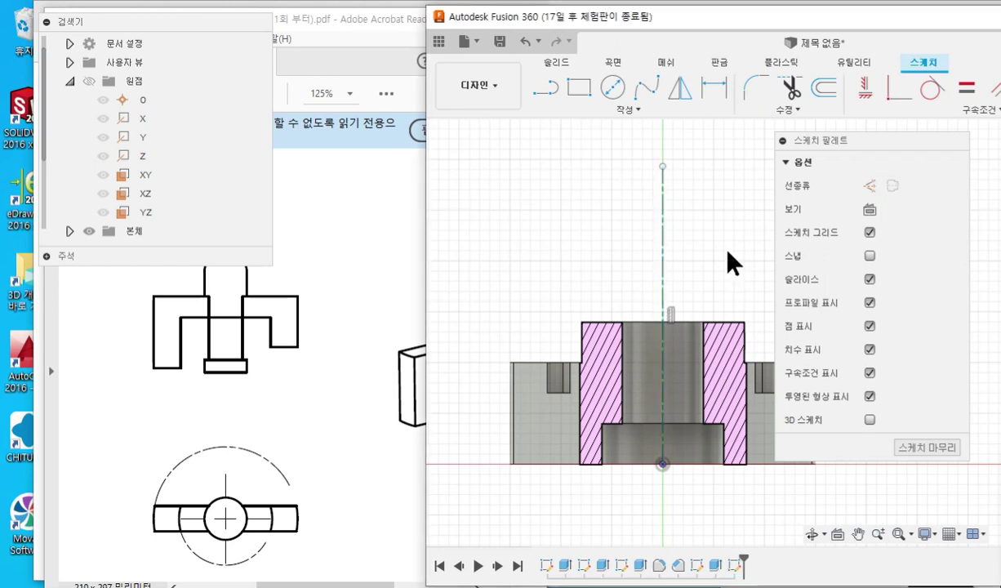
left_click_drag(806, 140, 999, 186)
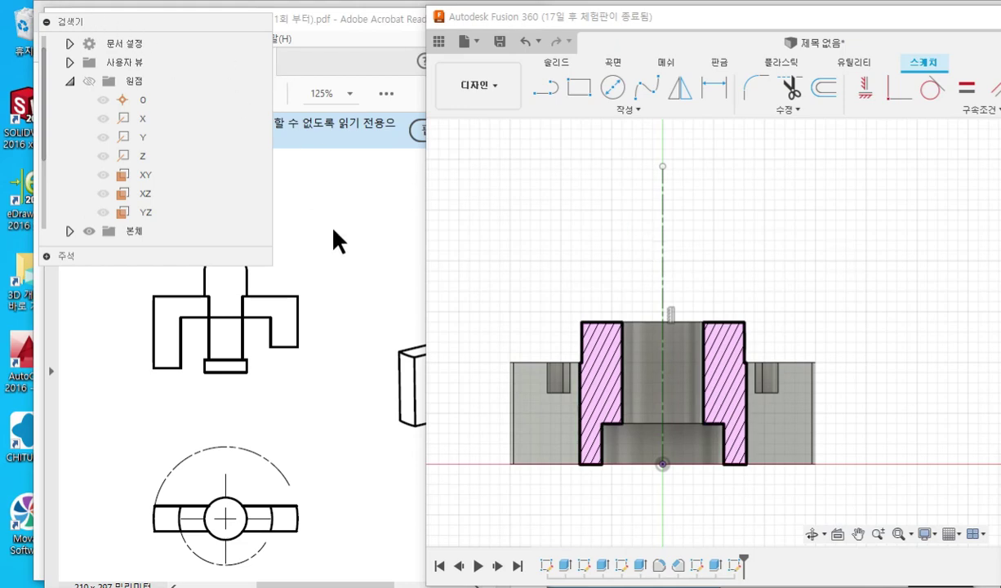
- Mark part 2's two mating edges, the link's matching section edges and a 0.5 clearance with temporary pen lines
left_click(335, 252)
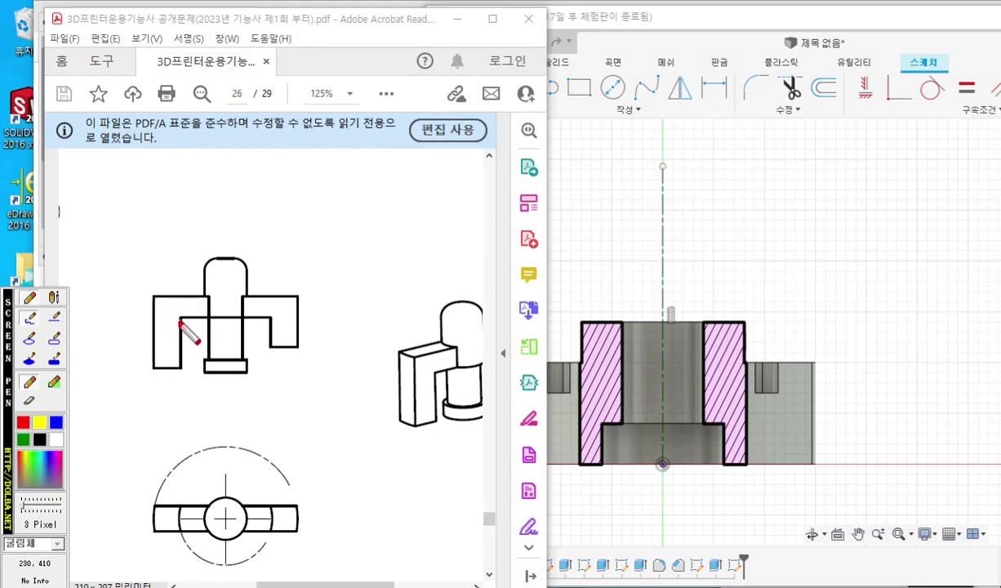
left_click_drag(188, 324, 257, 321)
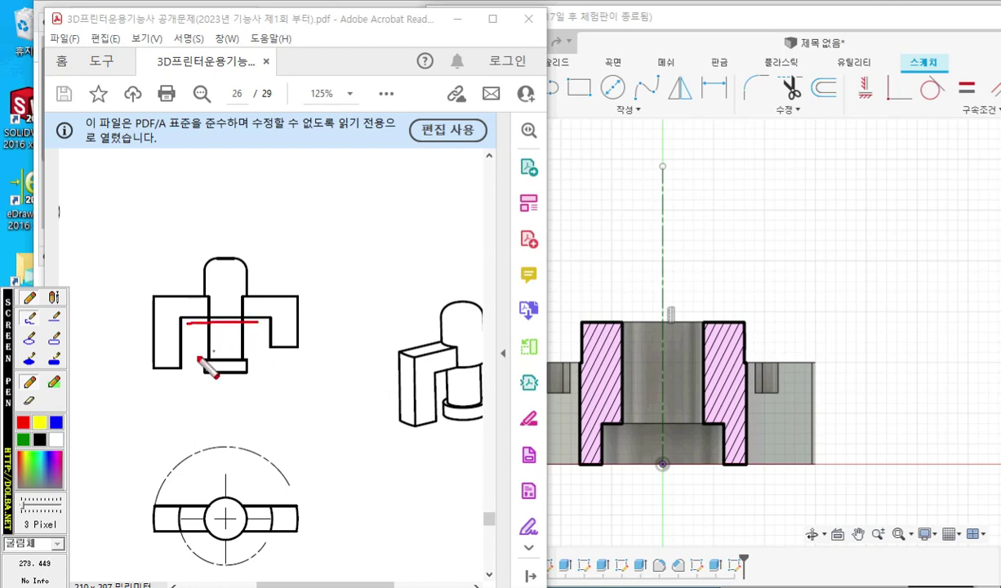
left_click_drag(193, 355, 259, 352)
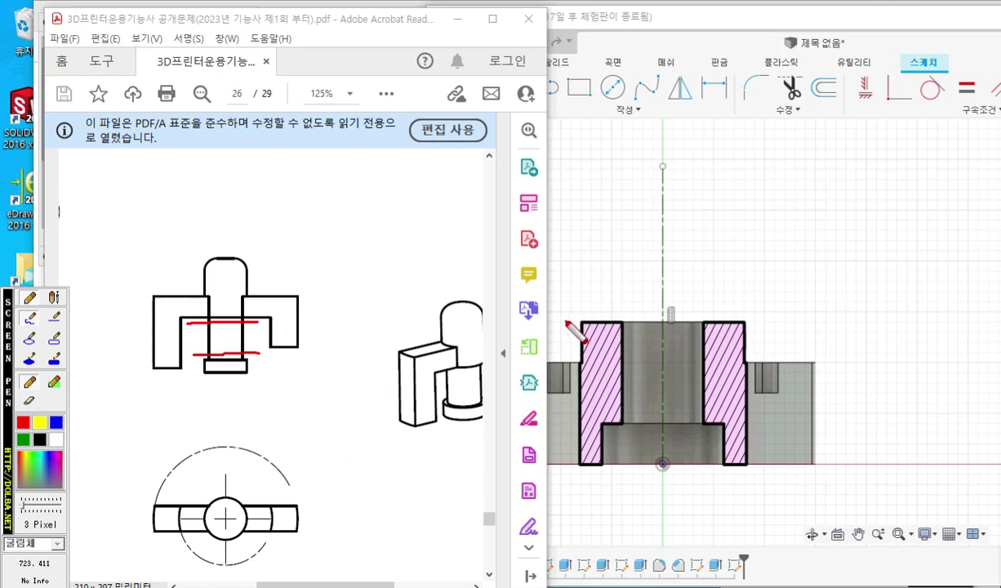
left_click_drag(565, 321, 764, 319)
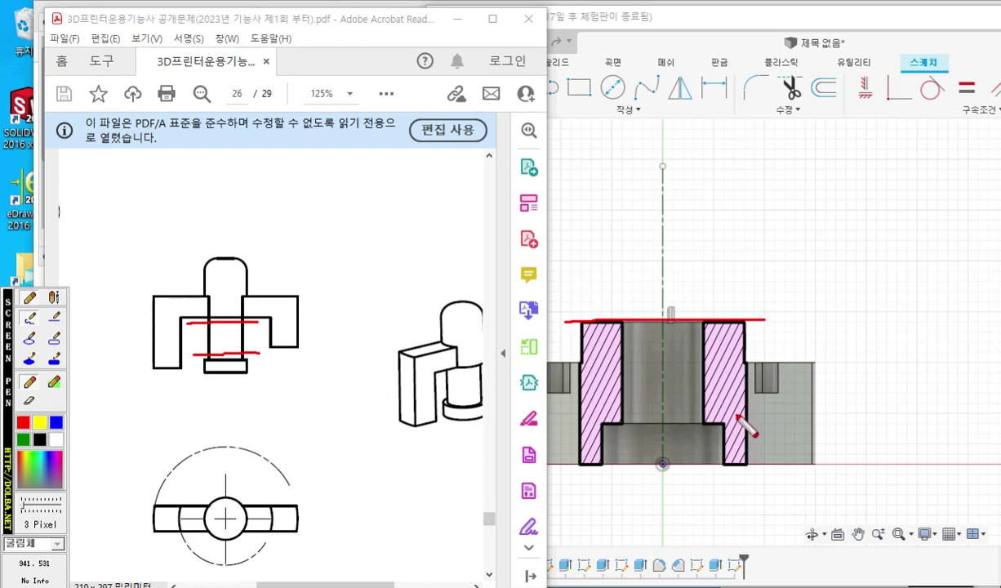
left_click_drag(593, 425, 723, 425)
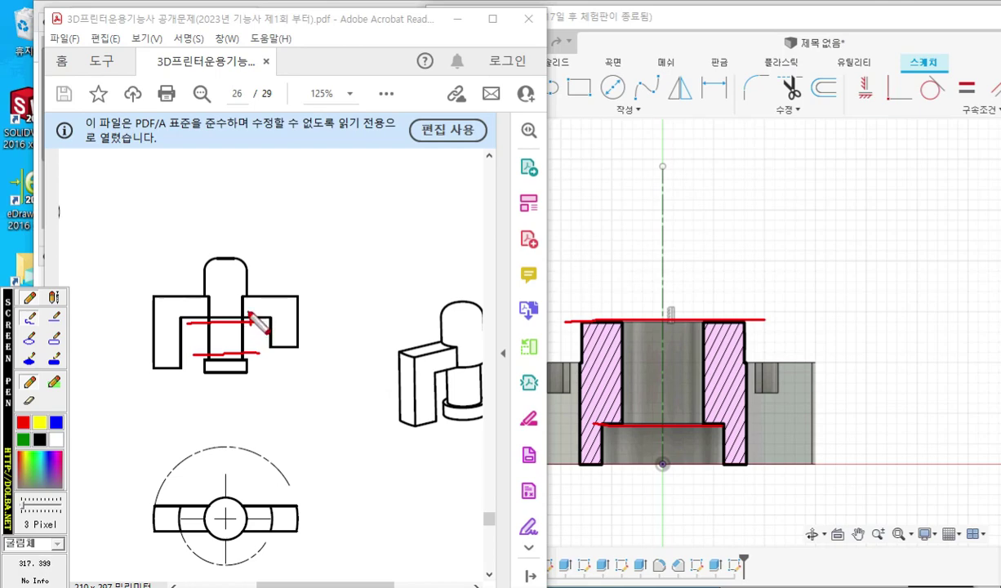
mouse_move(247, 312)
left_mouse_down()
mouse_move(257, 326)
mouse_move(247, 325)
mouse_move(287, 288)
mouse_move(294, 304)
mouse_move(309, 290)
left_mouse_up()
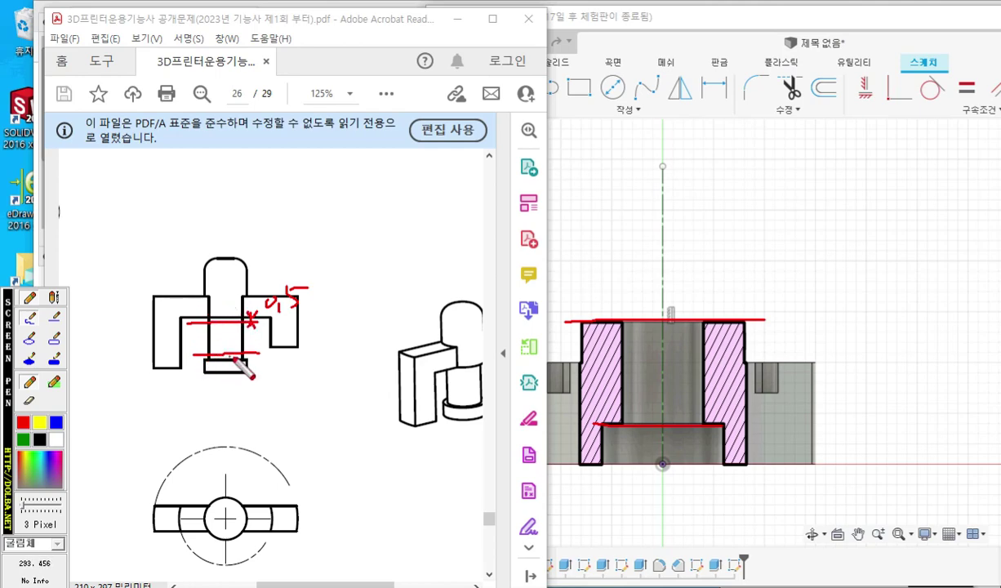
key("Escape")
- Project the bore's upper edge and its lower edge at the counterbore shoulder into the Fusion 360 sketch
left_click(770, 251)
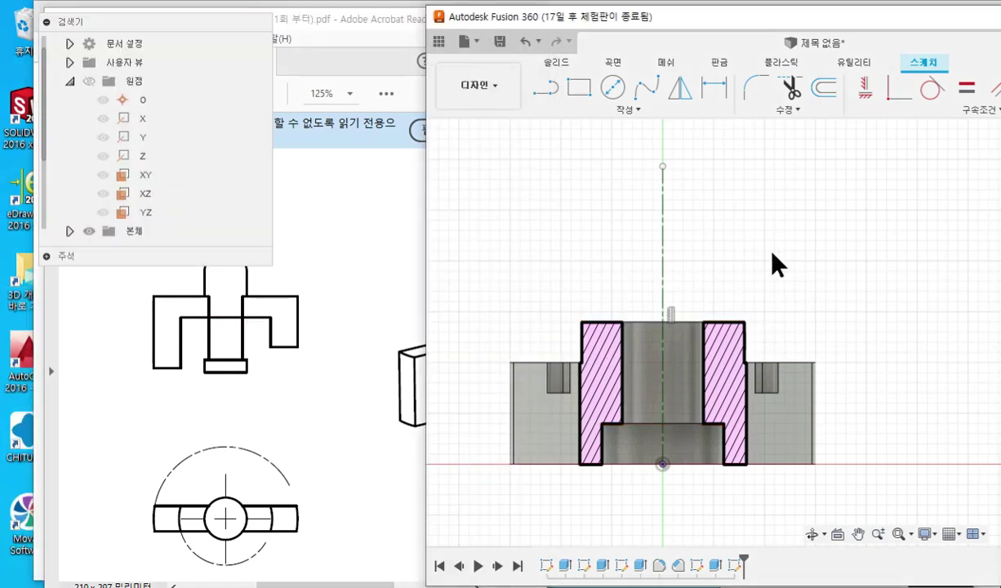
left_click(623, 109)
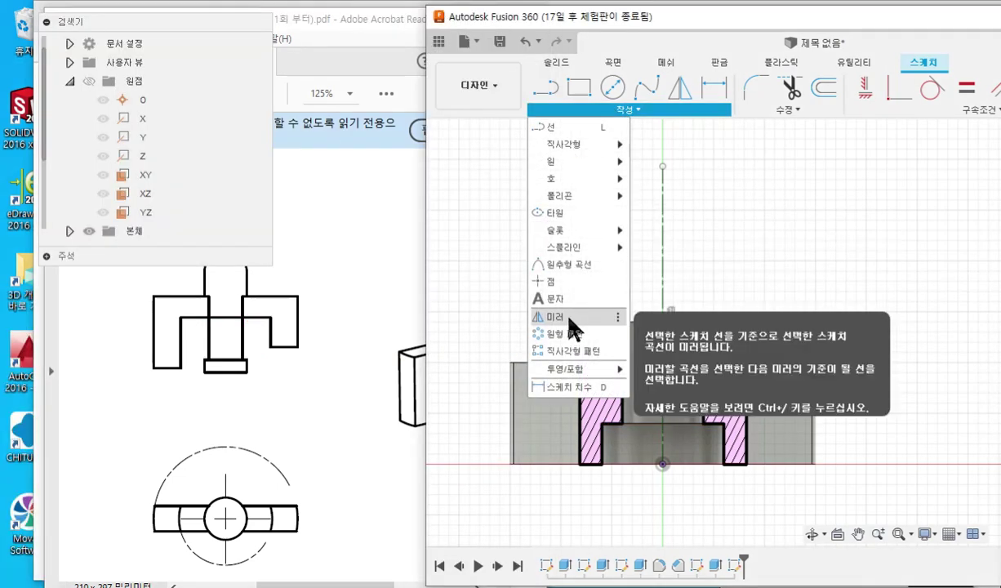
mouse_move(578, 374)
left_click(659, 368)
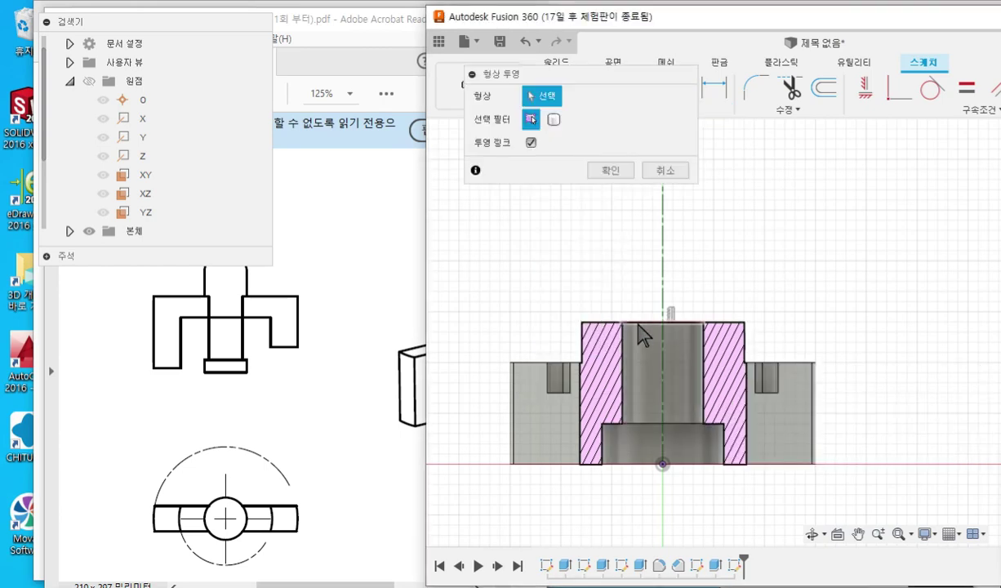
left_click(638, 334)
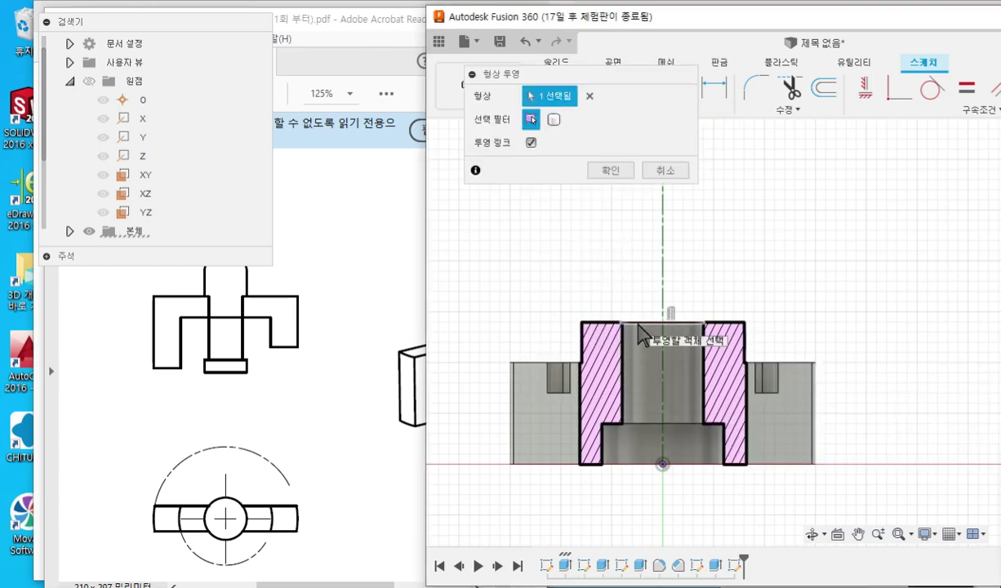
left_click(649, 433)
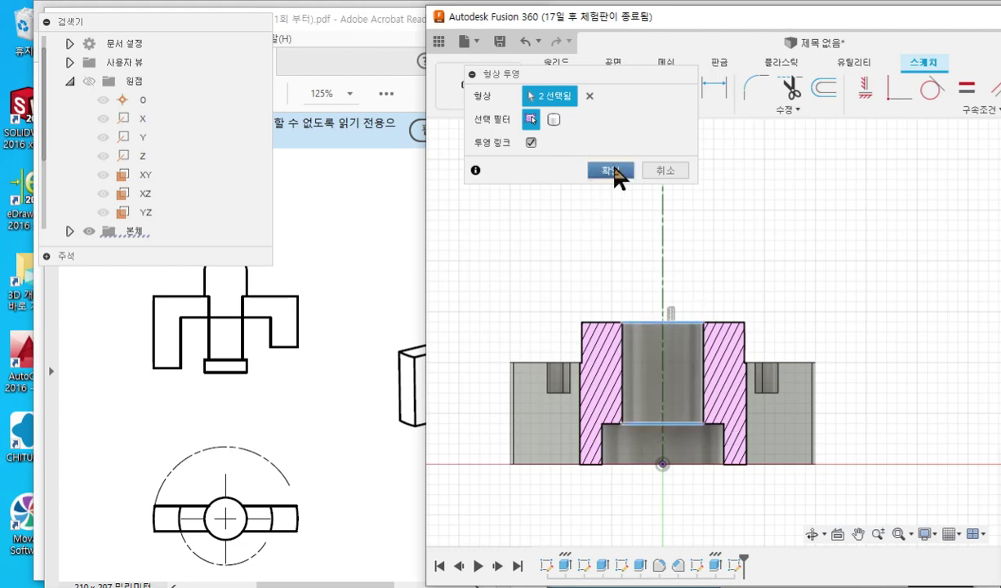
left_click(610, 169)
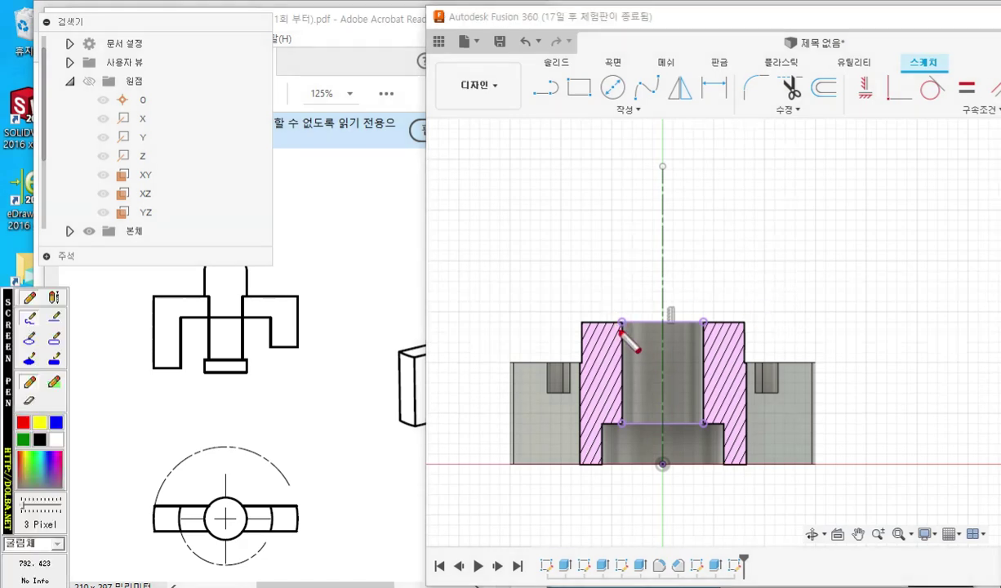
- Highlight the two projected bore edges with temporary red pen lines
left_click_drag(622, 327, 684, 326)
left_click_drag(624, 426, 700, 426)
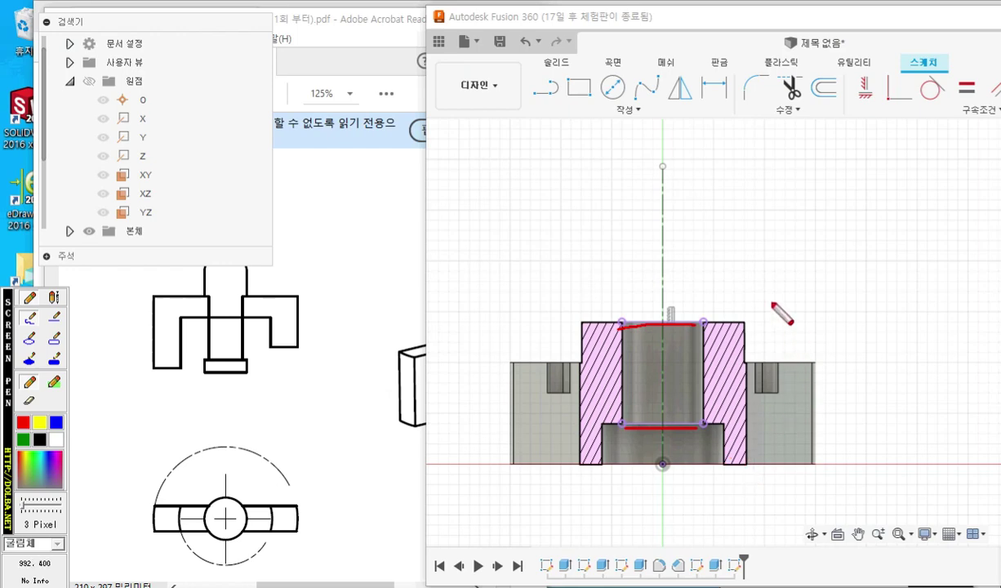
right_click(772, 271)
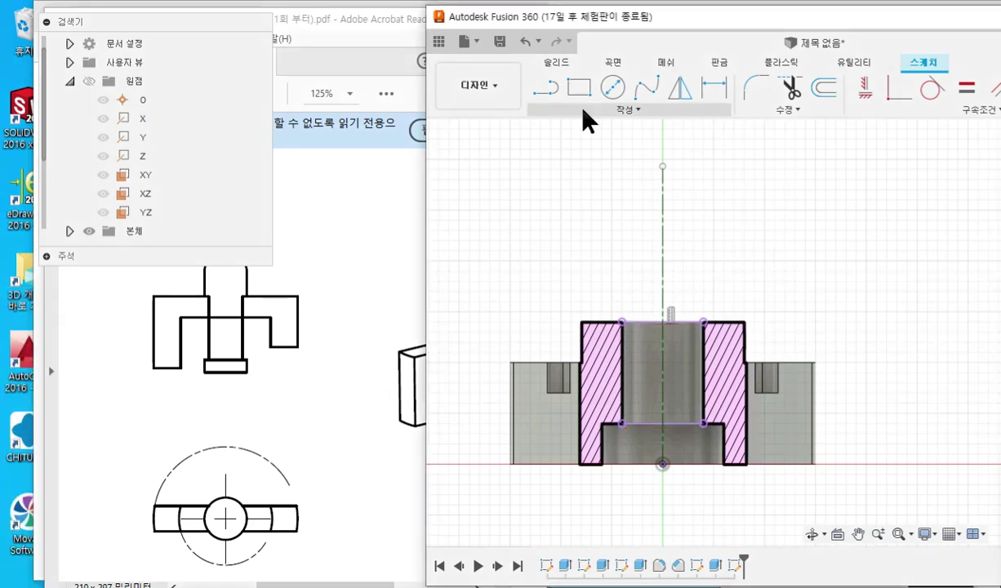
- Move the browser panel off the PDF drawing and outline the pin's stepped half profile with temporary pen lines
left_click(545, 87)
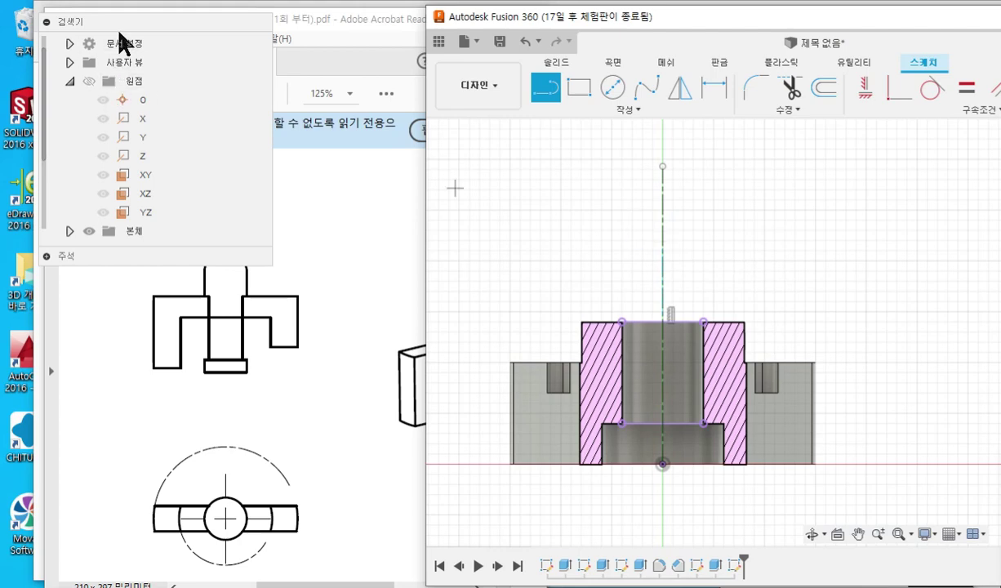
left_click_drag(112, 23, 1000, 183)
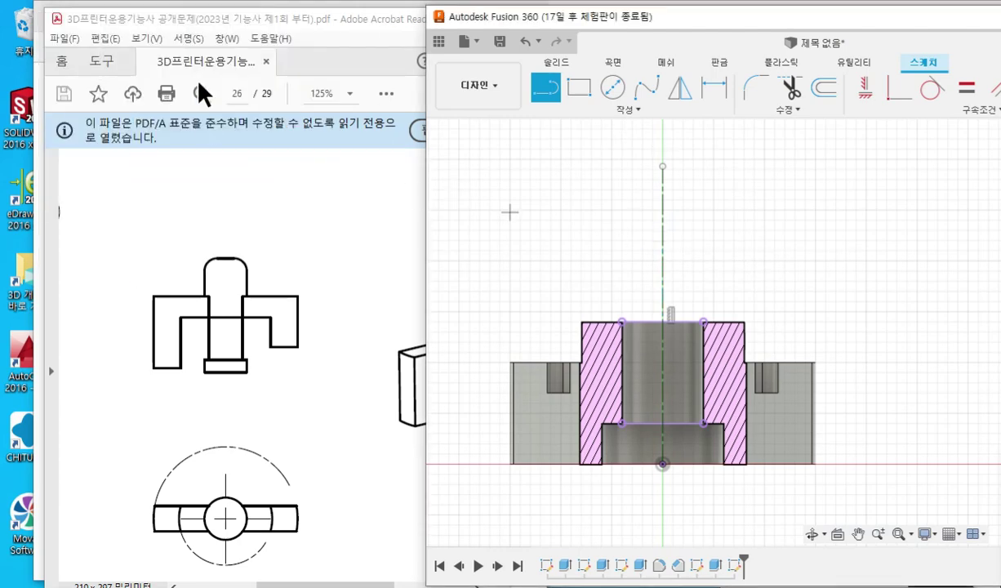
key("F12")
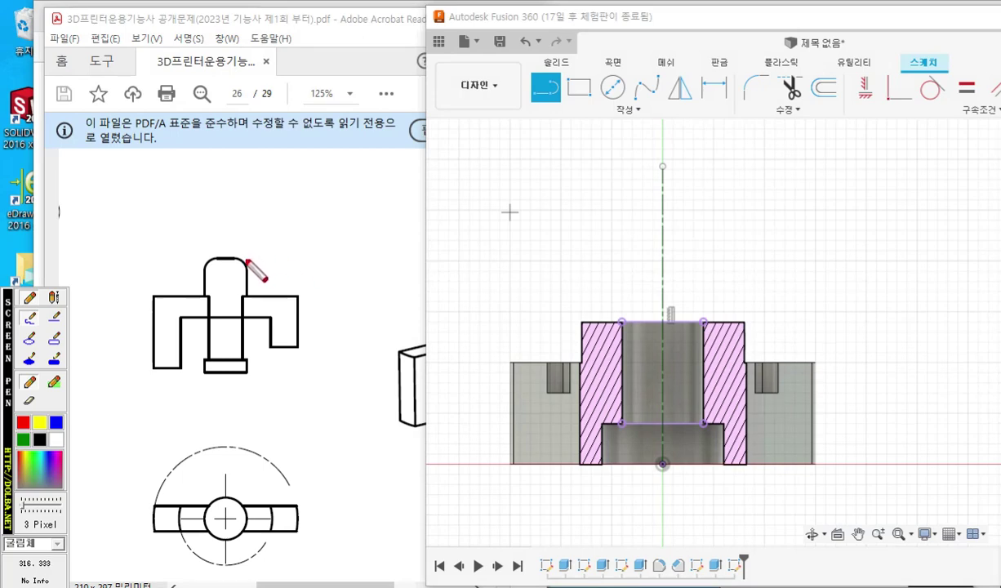
mouse_move(662, 210)
left_mouse_down()
mouse_move(739, 212)
mouse_move(736, 311)
mouse_move(692, 314)
mouse_move(690, 439)
mouse_move(707, 439)
mouse_move(713, 452)
mouse_move(661, 459)
left_mouse_up()
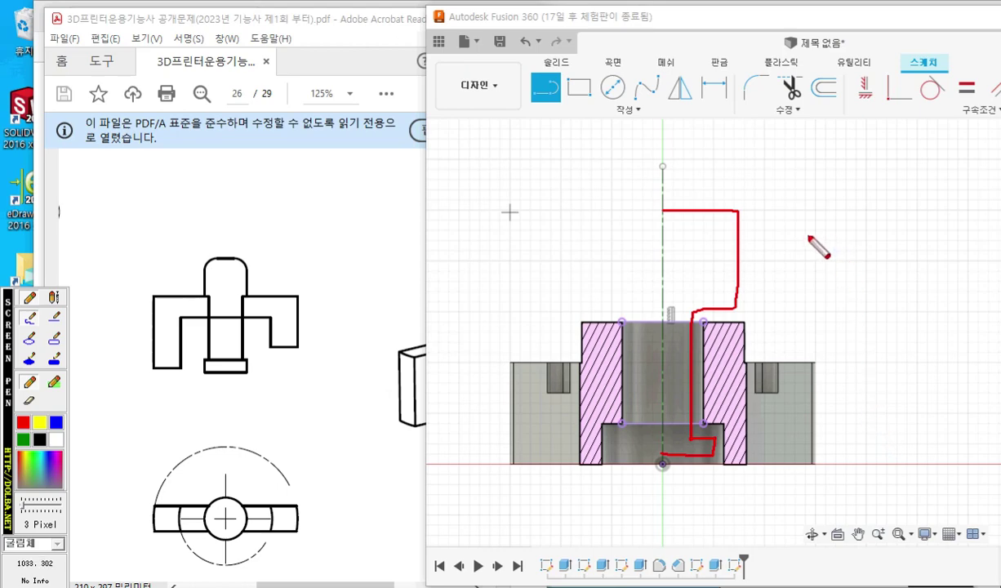
key("Escape")
- Draw the pin's closed stepped half profile from the centerline with lines, the head about 9 mm and the foot about 4.4 mm wide
left_click(546, 88)
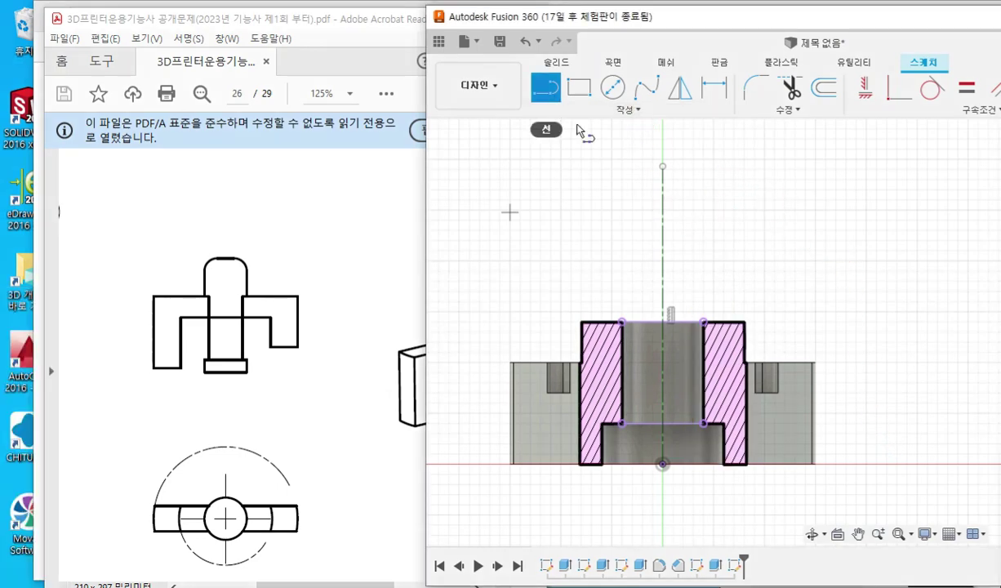
left_click(662, 208)
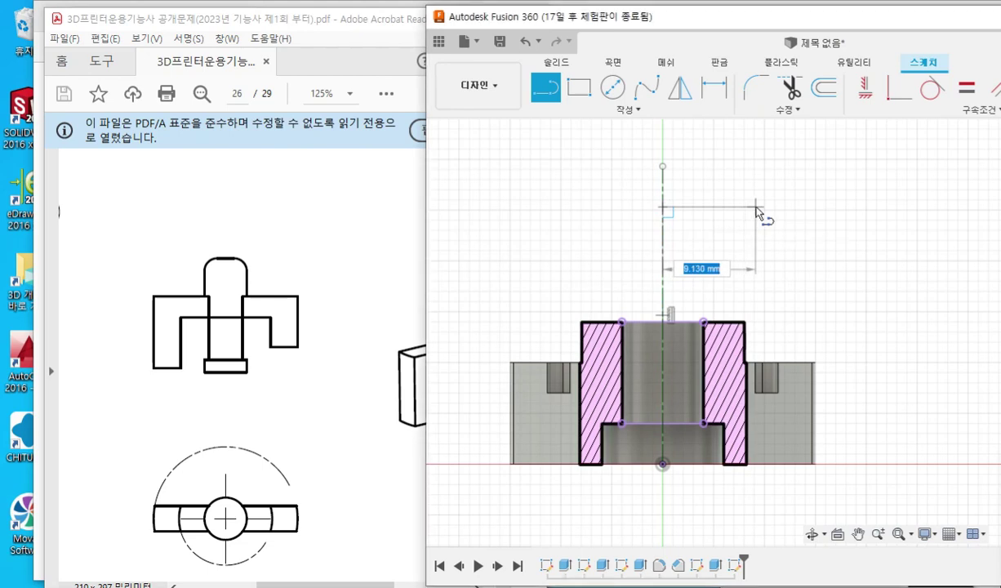
left_click(754, 207)
left_click(755, 299)
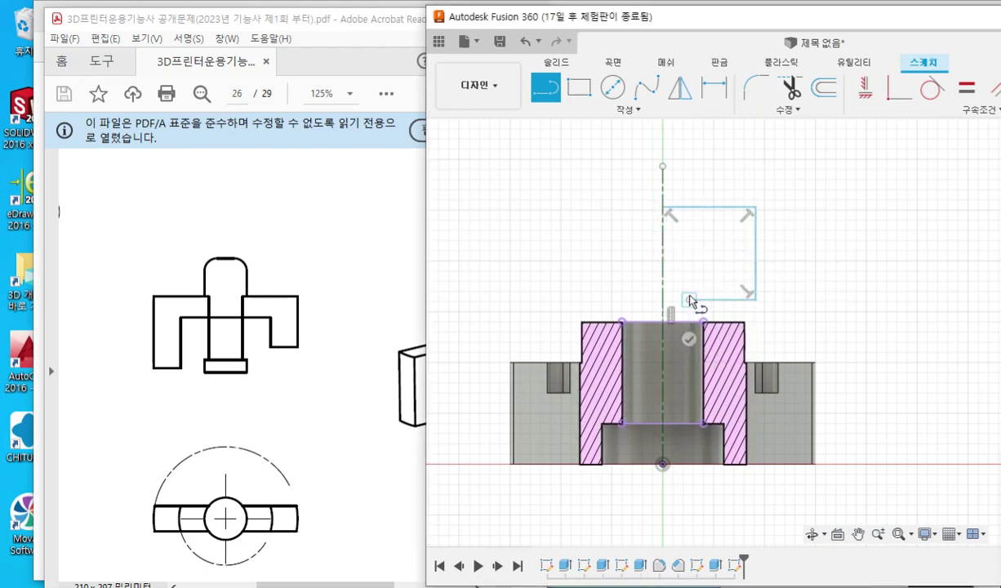
left_click(690, 438)
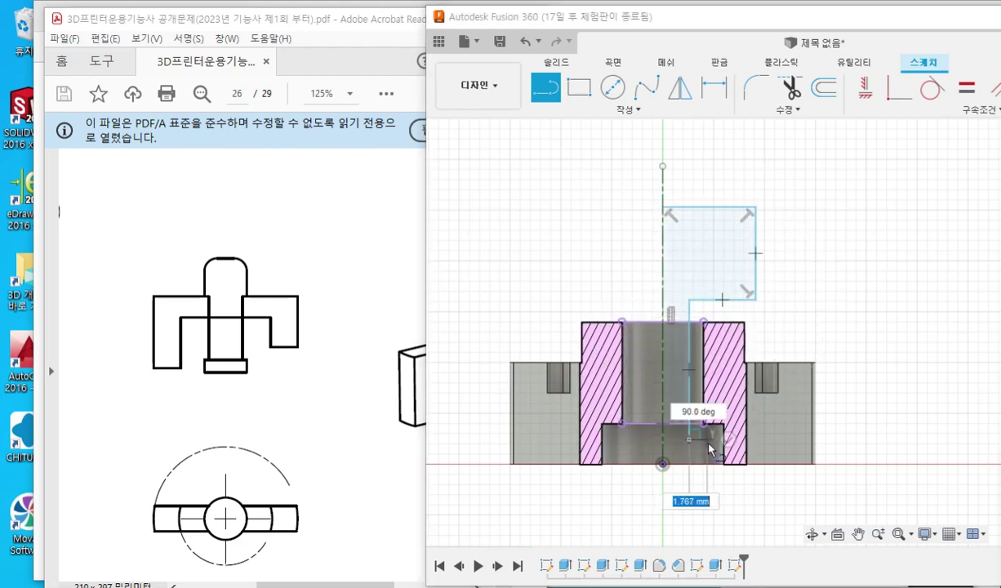
left_click(708, 439)
left_click(708, 455)
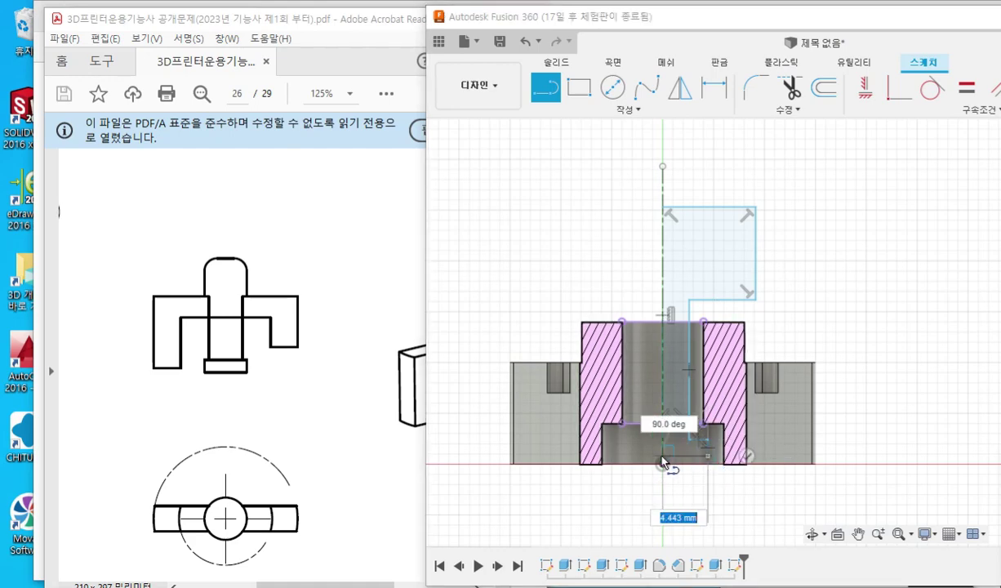
mouse_move(826, 306)
middle_mouse_down()
mouse_move(784, 238)
mouse_move(825, 306)
middle_mouse_up()
scroll(783, 248, "up", 2)
key("Escape")
- Check that the half profile is closed by selecting its regions, and mark its centerline side with a temporary pen line
left_click(659, 231)
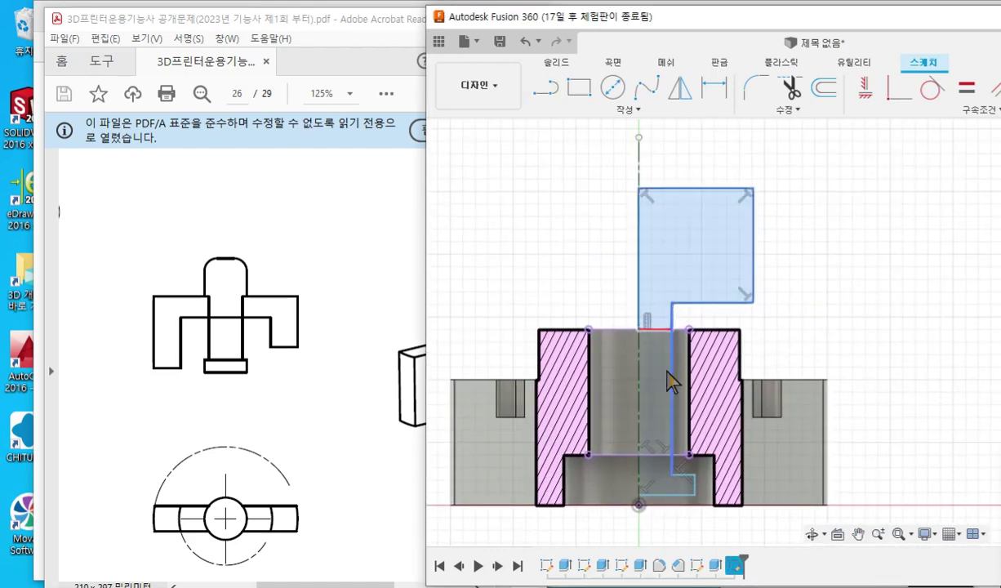
left_click(662, 394)
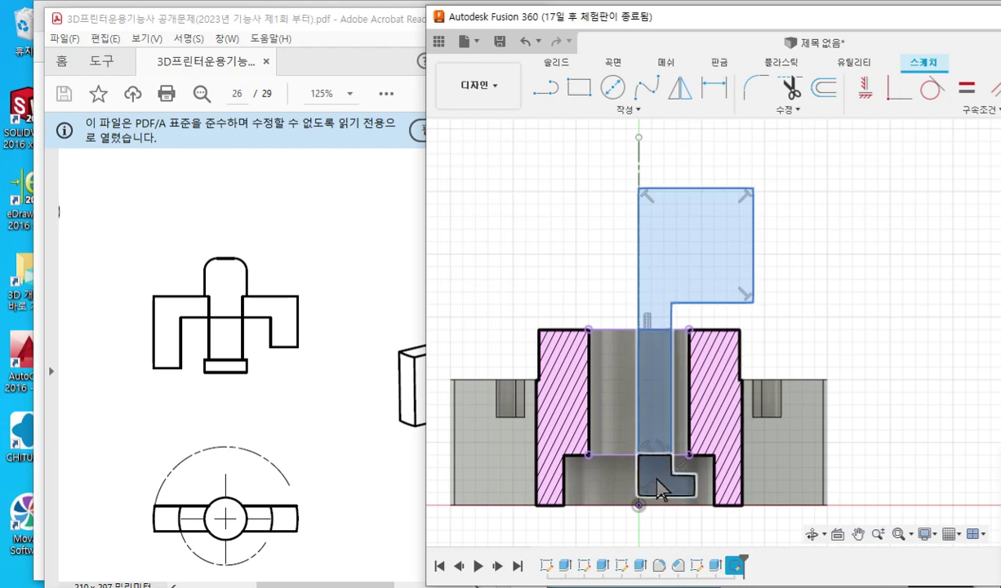
key("F12")
left_click_drag(632, 188, 630, 486)
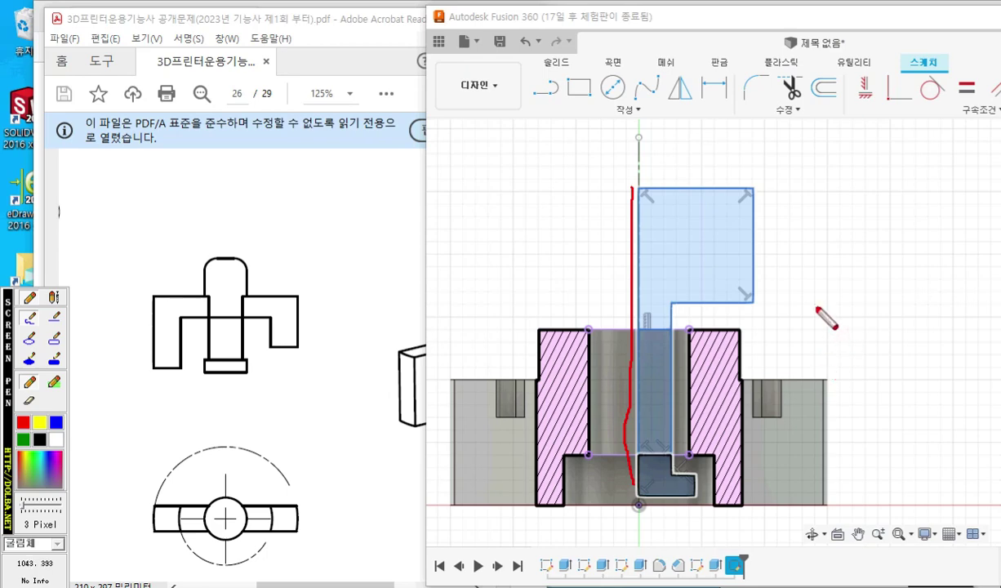
key("F12")
left_click(830, 272)
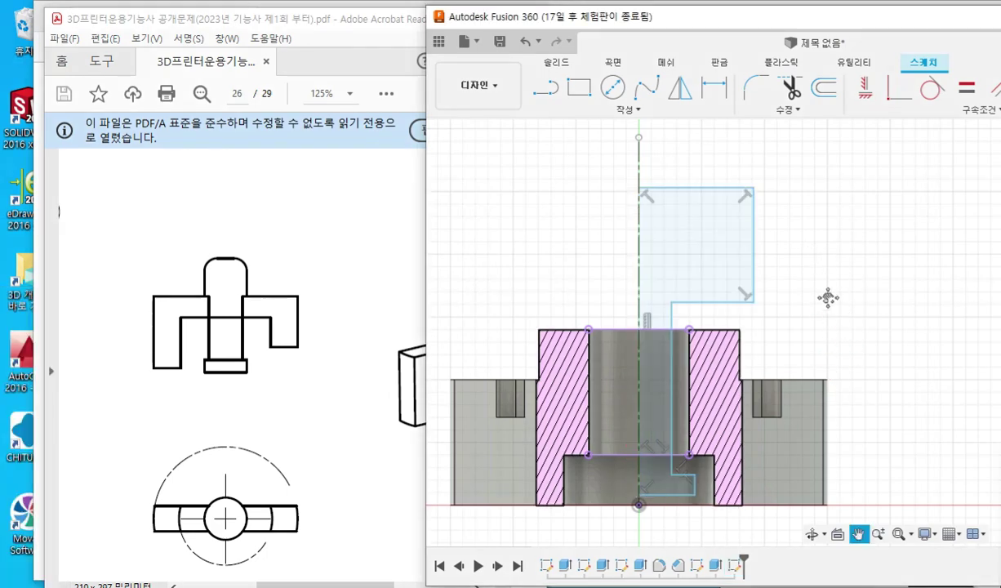
- Mark the bore's projected upper edge, the pin head's underside and a 0.5 gap between them with temporary pen strokes
middle_click_drag(825, 295, 815, 306)
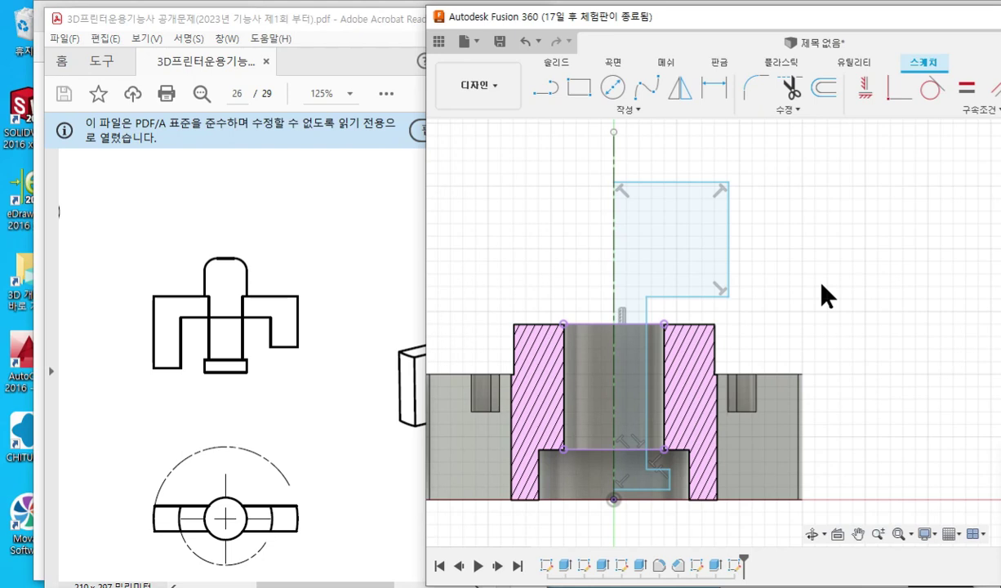
key("F12")
mouse_move(563, 323)
left_mouse_down()
mouse_move(663, 324)
mouse_move(743, 296)
mouse_move(694, 307)
mouse_move(689, 319)
mouse_move(695, 299)
mouse_move(721, 313)
mouse_move(751, 312)
mouse_move(764, 294)
mouse_move(768, 310)
mouse_move(784, 299)
left_mouse_up()
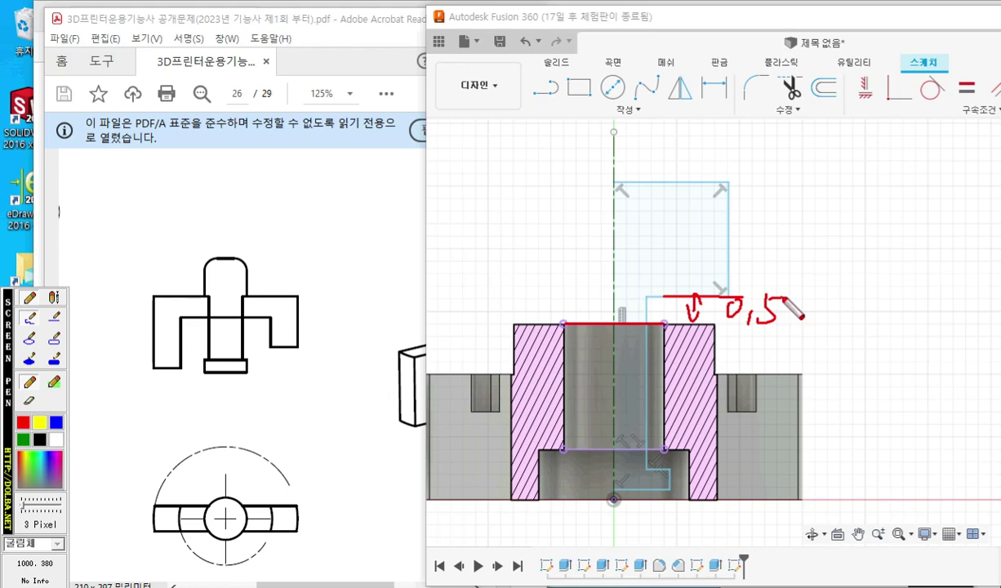
key("Escape")
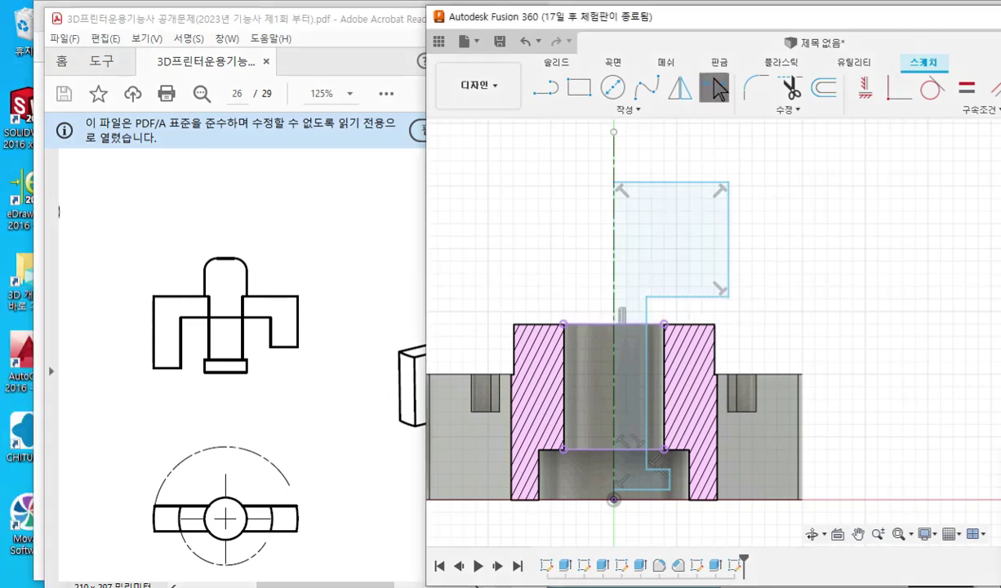
- Dimension the gap between the bore's projected upper edge and the pin head's underside as 0.5 mm
left_click(714, 88)
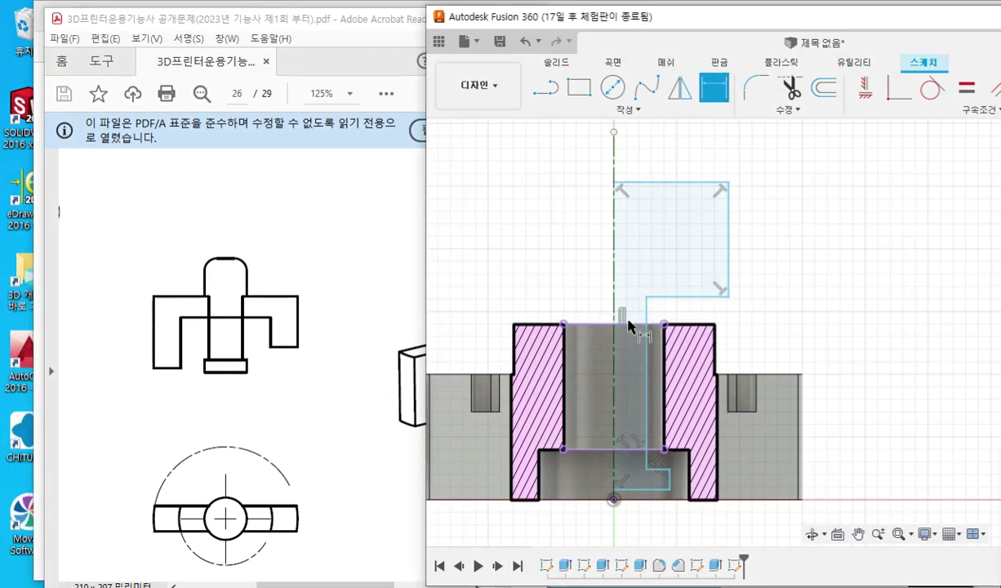
left_click(627, 324)
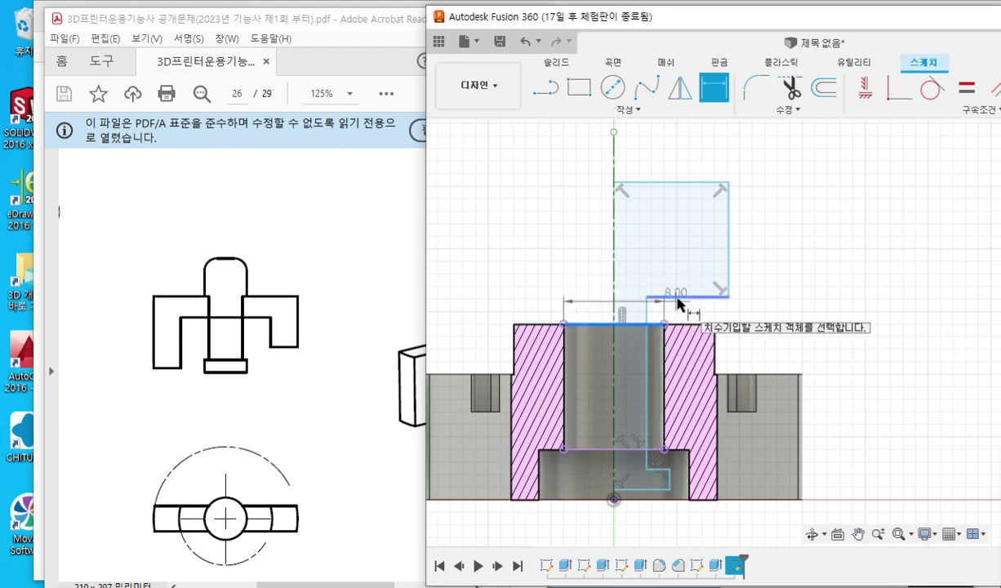
left_click(759, 311)
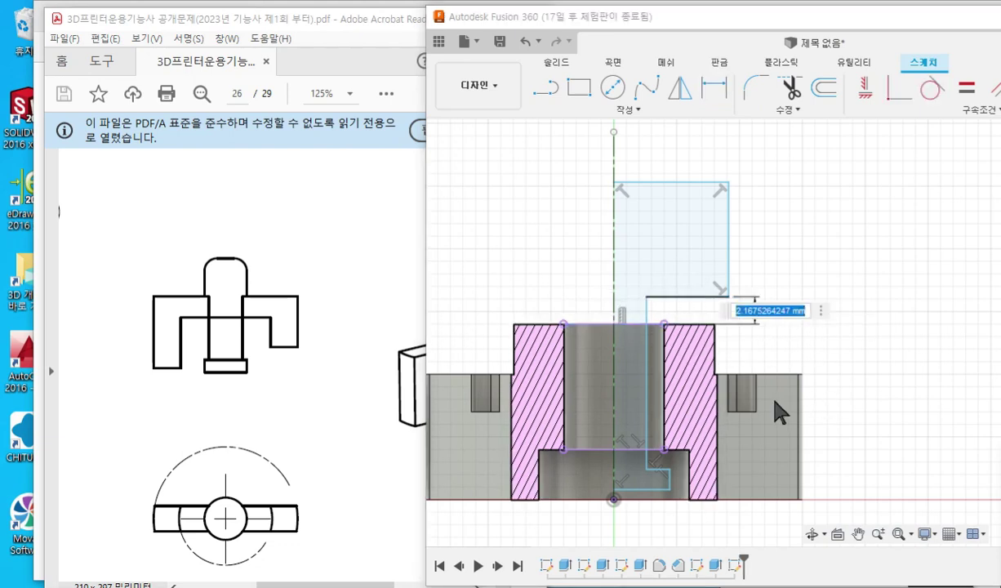
type("0.5")
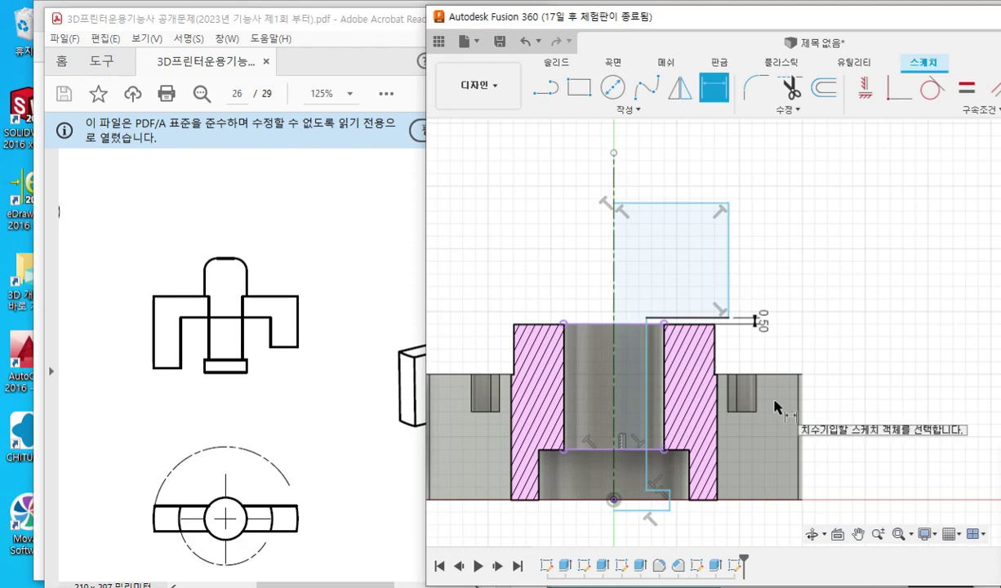
key("Return")
- Mark the pin head's underside and the foot's upper edge with temporary red pen lines
middle_click_drag(816, 329, 827, 271)
key("d")
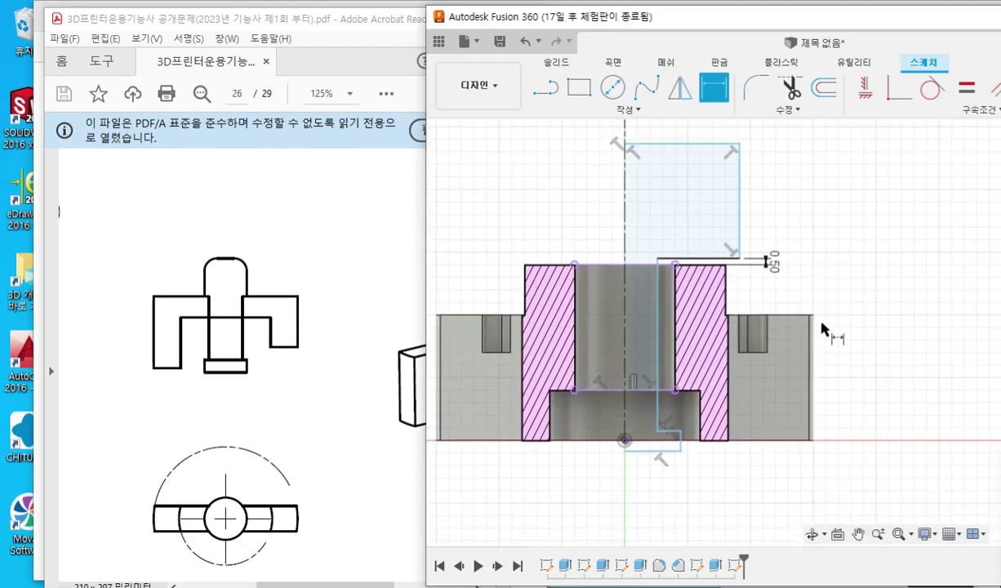
left_click_drag(644, 253, 742, 258)
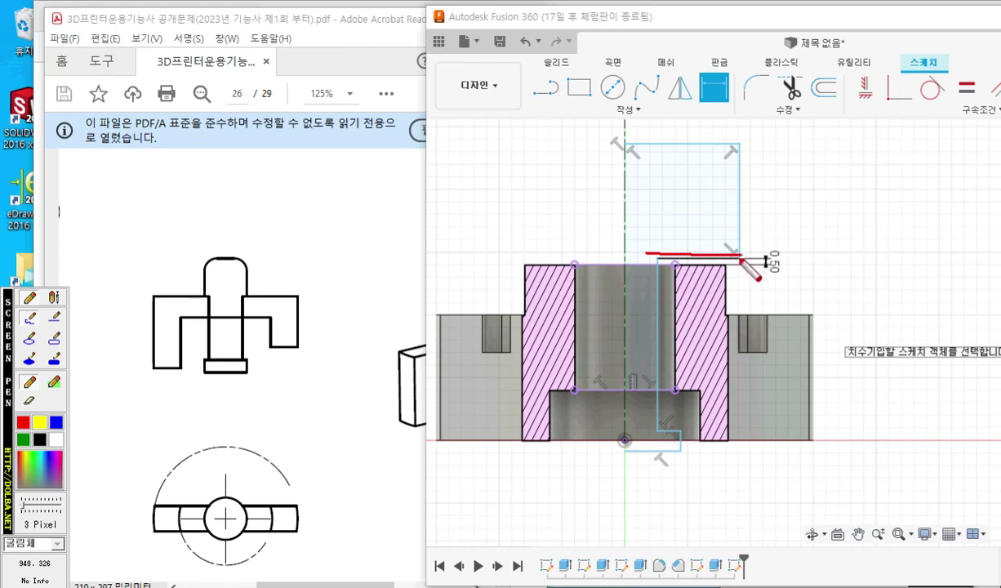
left_click_drag(645, 427, 680, 426)
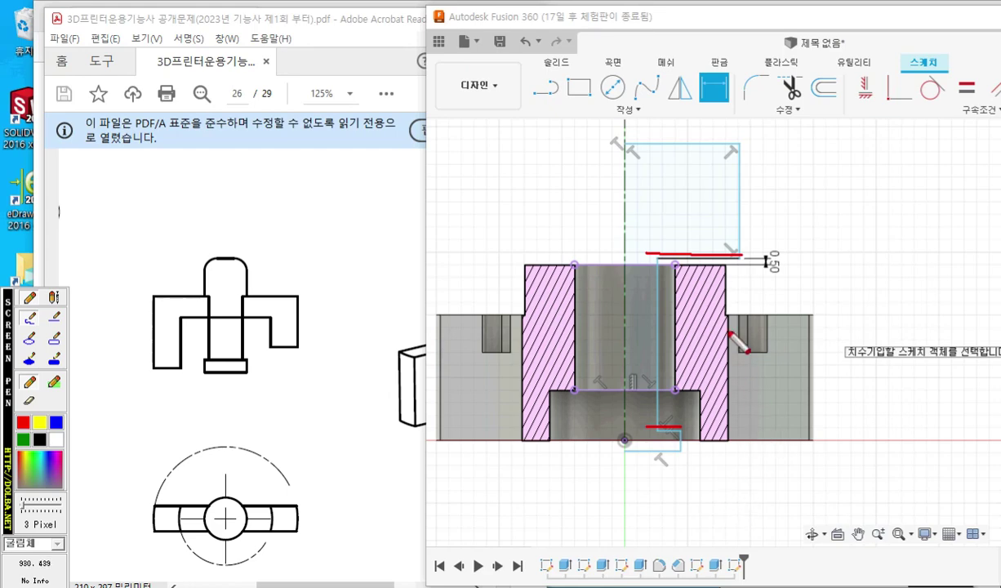
key("Escape")
- Dimension the distance between the pin head's underside and the foot's upper edge as 11 mm
left_click(668, 260)
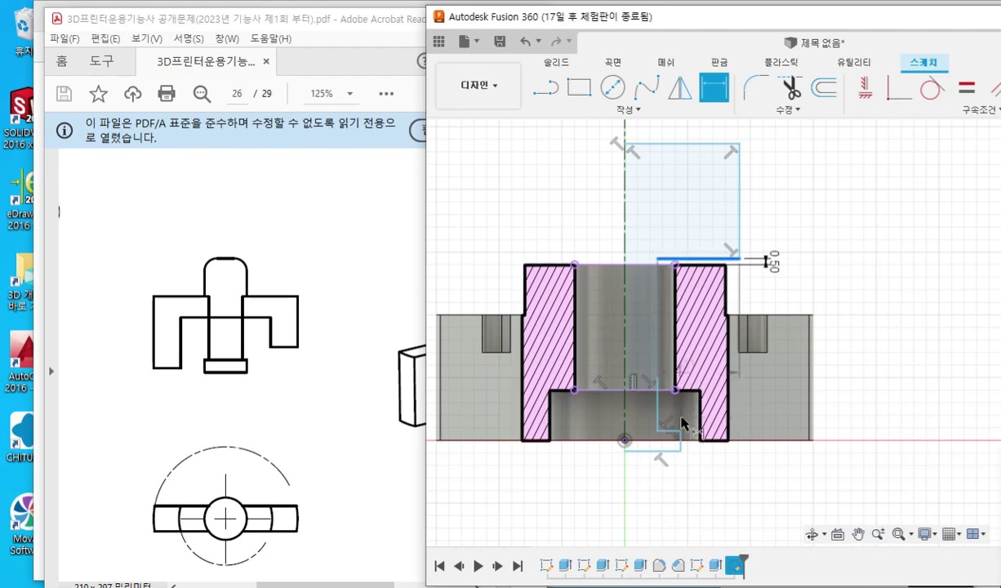
left_click(670, 429)
left_click(845, 343)
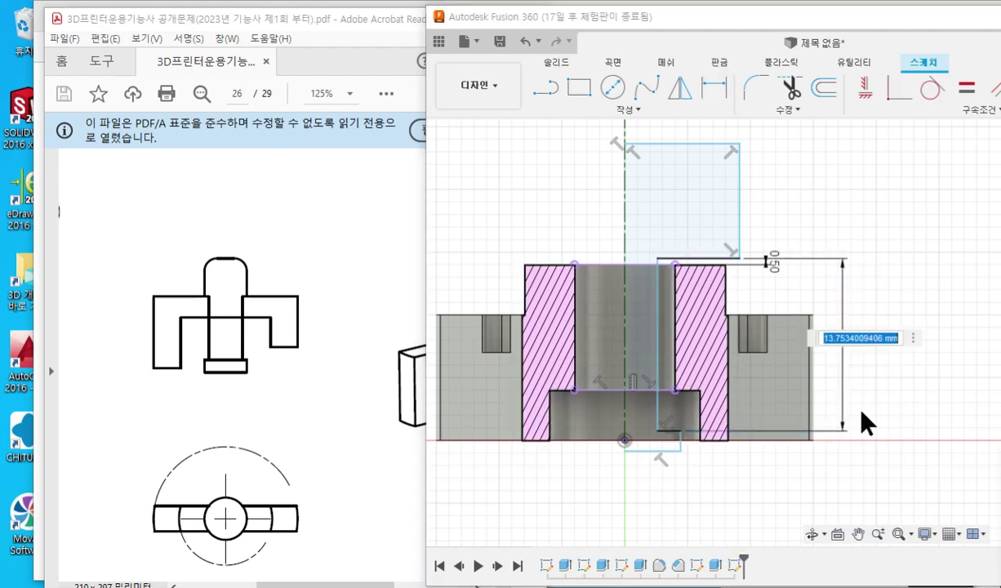
type("11")
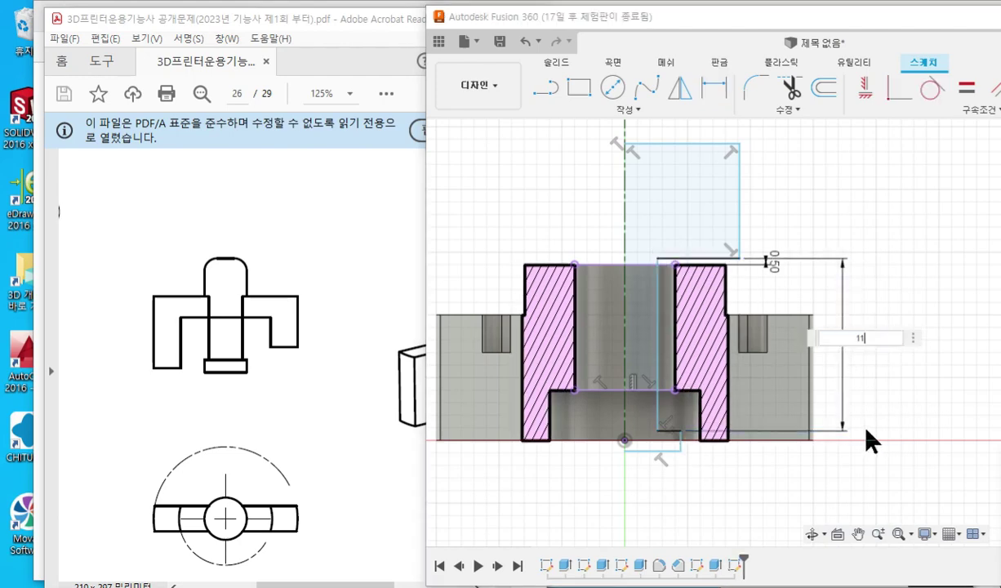
key("Return")
- Retrace the foot's upper edge and the head's underside with temporary pen lines, adding a curved stroke across the underside
scroll(711, 381, "up", 3)
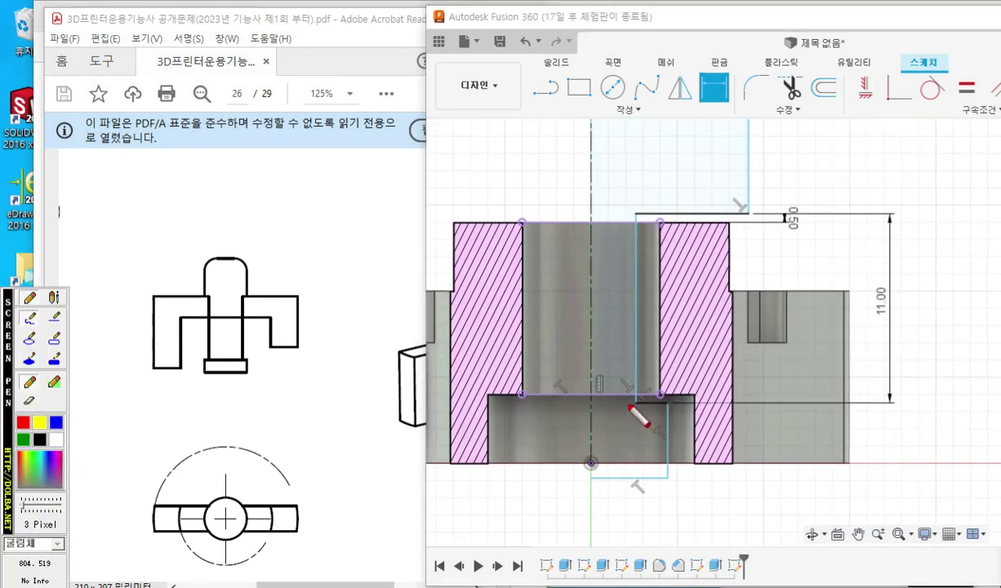
left_click_drag(628, 401, 667, 402)
left_click_drag(634, 209, 734, 211)
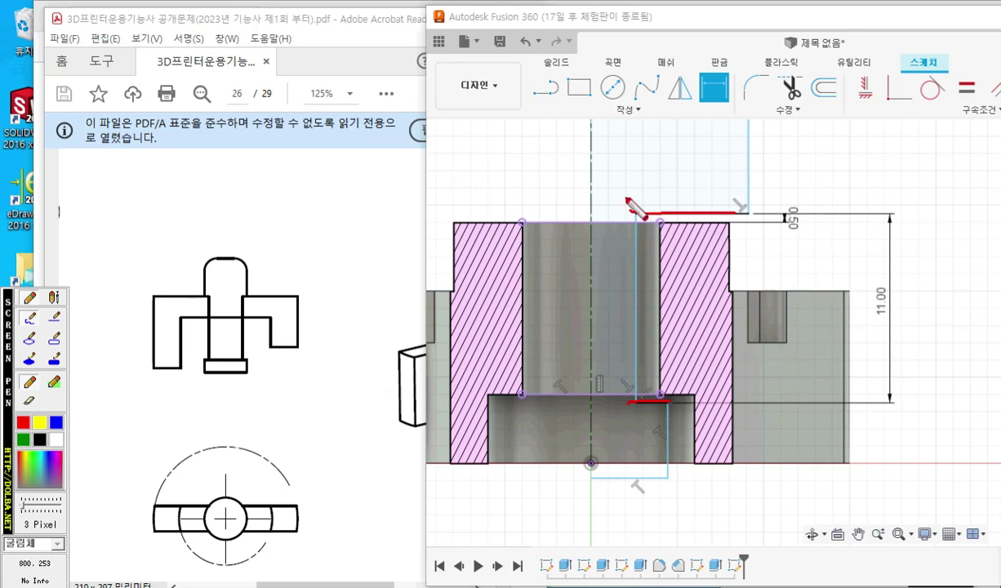
mouse_move(635, 205)
left_mouse_down()
mouse_move(693, 221)
mouse_move(745, 197)
left_mouse_up()
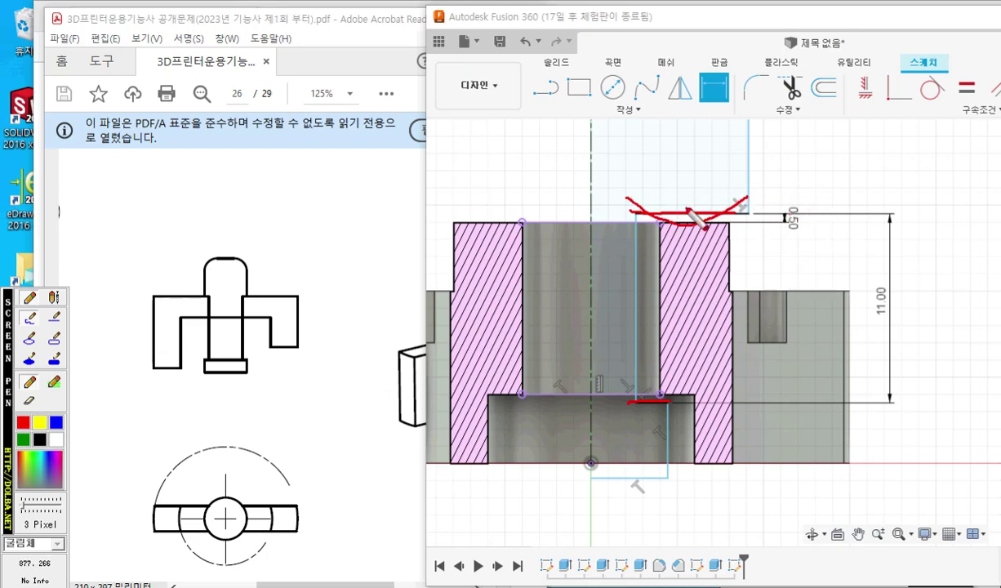
key("Escape")
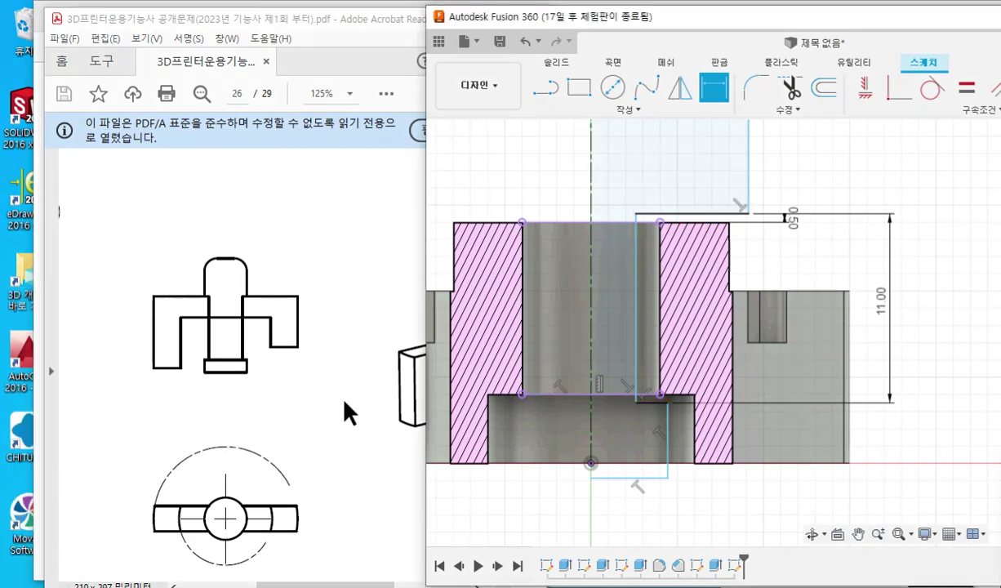
- Start a diameter dimension from the pin head's outer vertical edge to the centerline
middle_click_drag(684, 295, 688, 386)
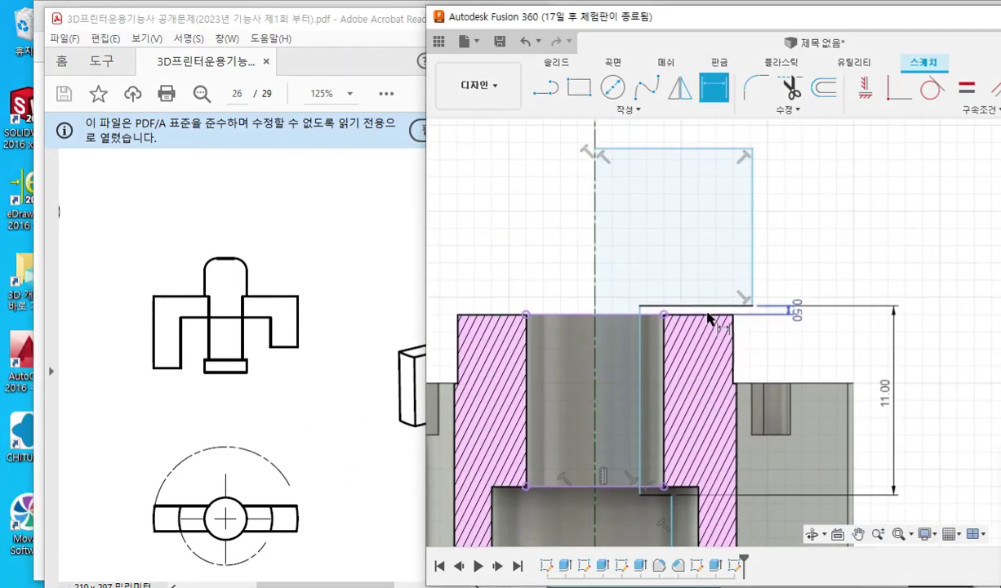
scroll(708, 318, "down", 1)
middle_click_drag(698, 334, 700, 353)
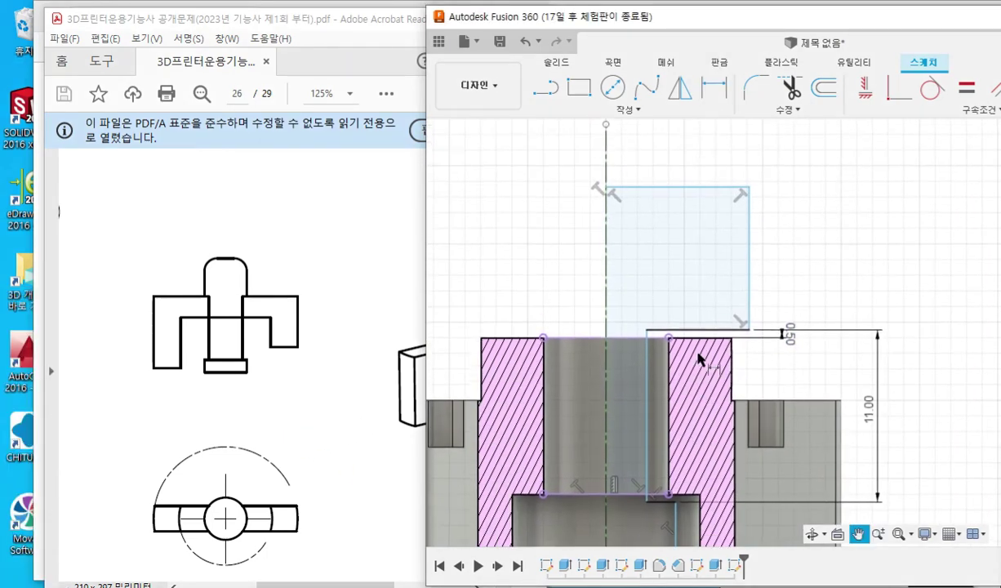
left_click(749, 236)
left_click(605, 237)
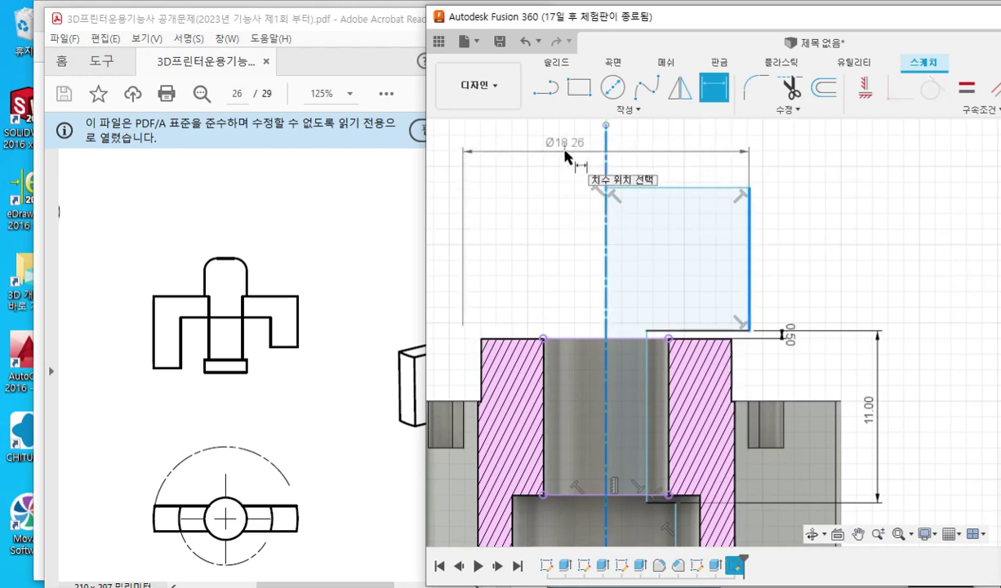
- Mark the pin head's width on the part drawing with temporary red extension lines and a dimension arrow
key("F12")
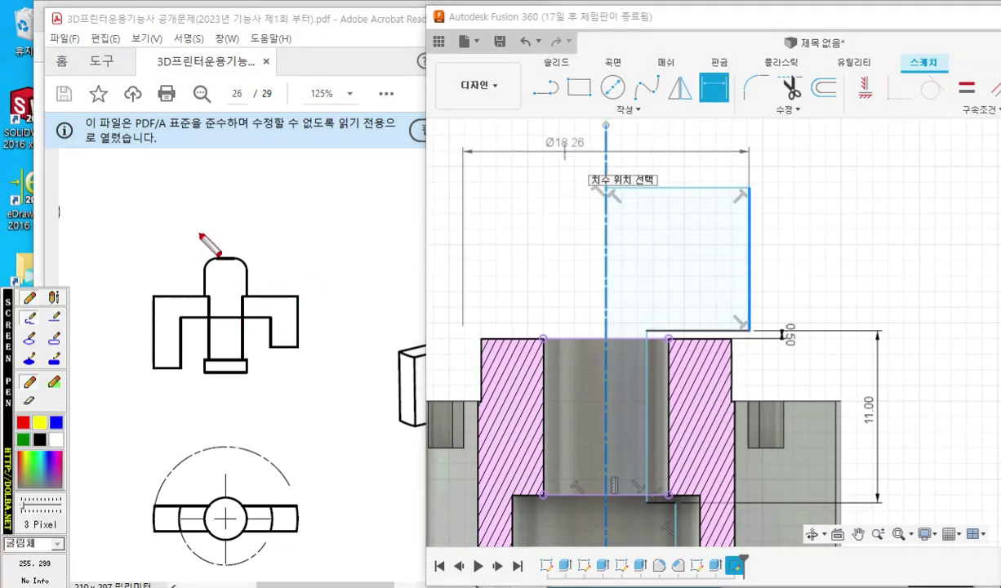
left_click_drag(200, 234, 204, 283)
left_click_drag(251, 235, 250, 284)
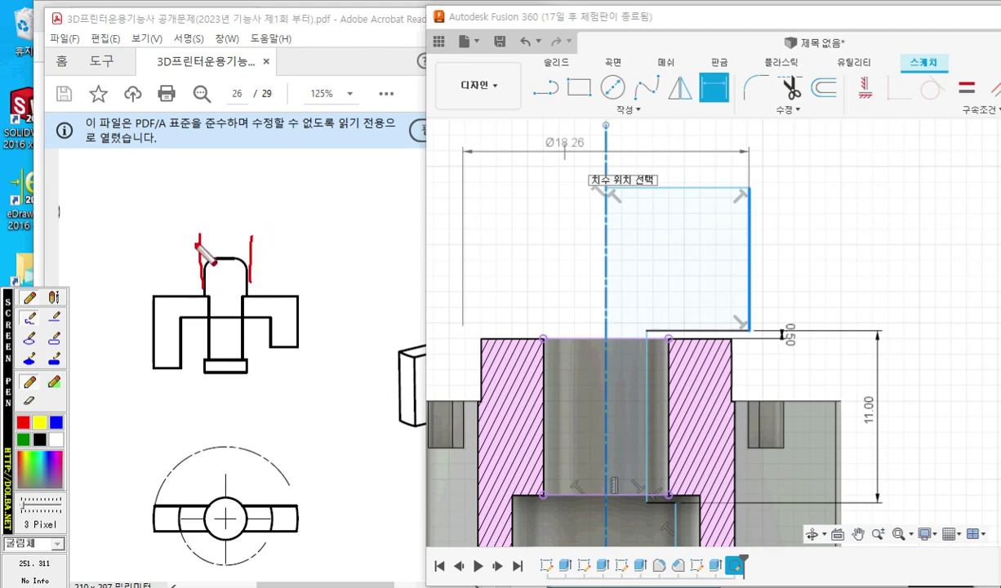
mouse_move(188, 245)
left_mouse_down()
mouse_move(270, 249)
mouse_move(261, 253)
left_mouse_up()
left_click_drag(192, 237, 192, 253)
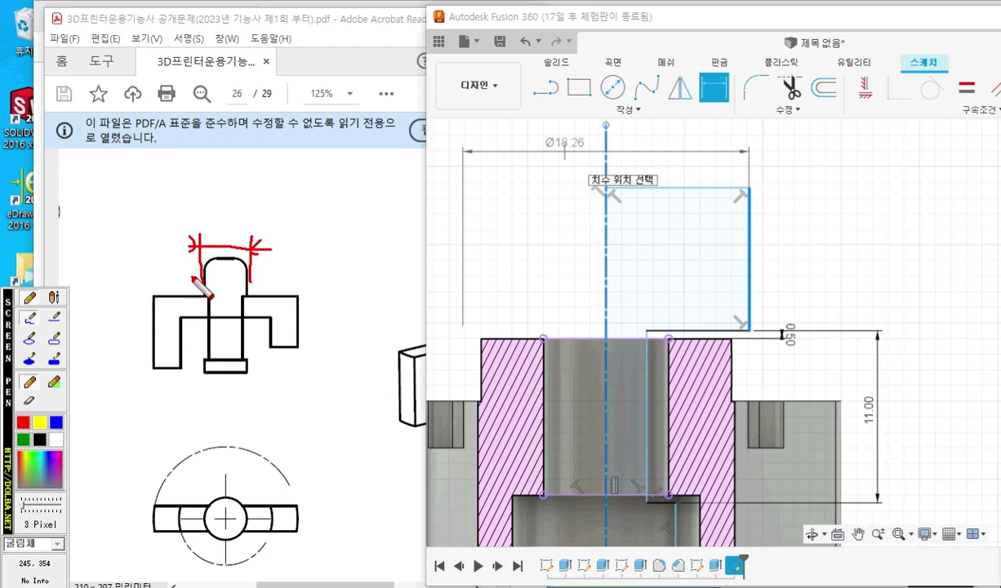
key("Escape")
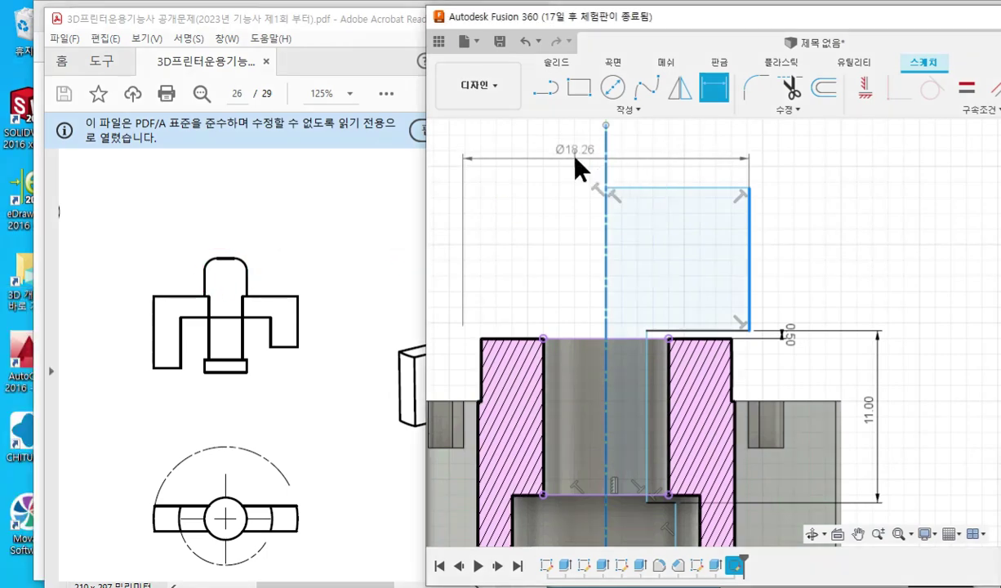
- Place the pin head's diameter dimension above the profile and set it to 10 mm
left_click(574, 165)
type("10")
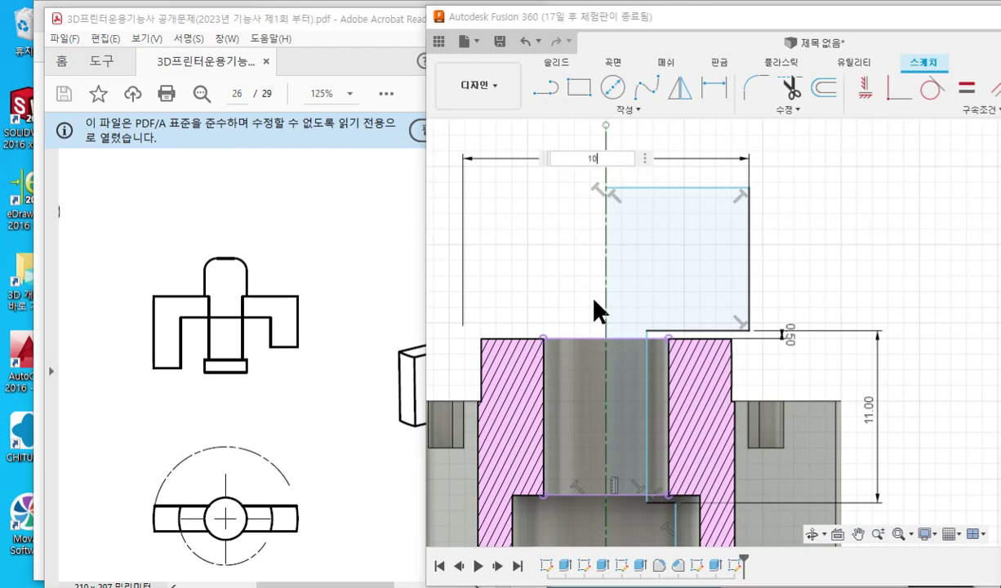
key("Return")
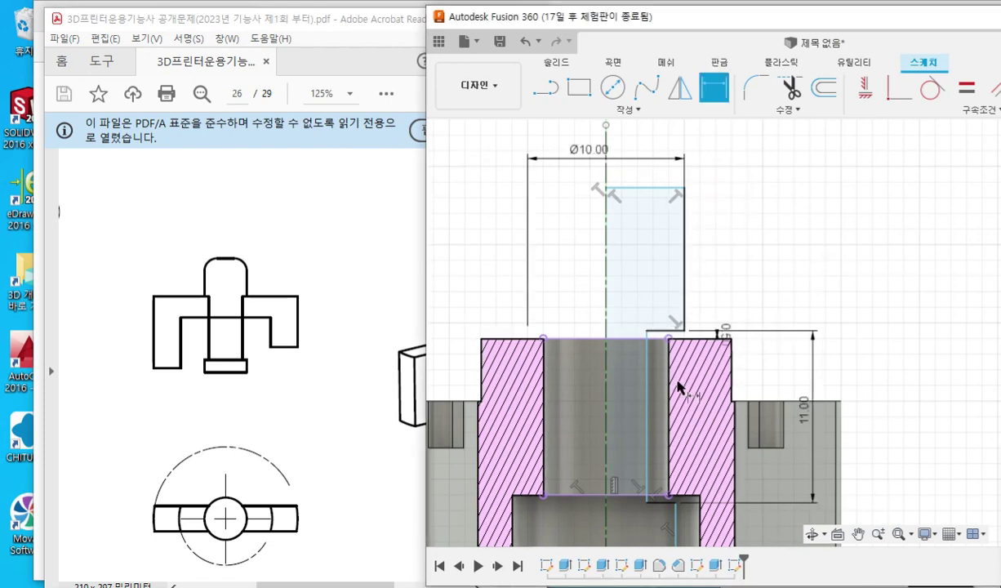
- Mark the pin shank's width on the drawing and write 7 over a double arrow in the sketched shank with the temporary pen
key("F9")
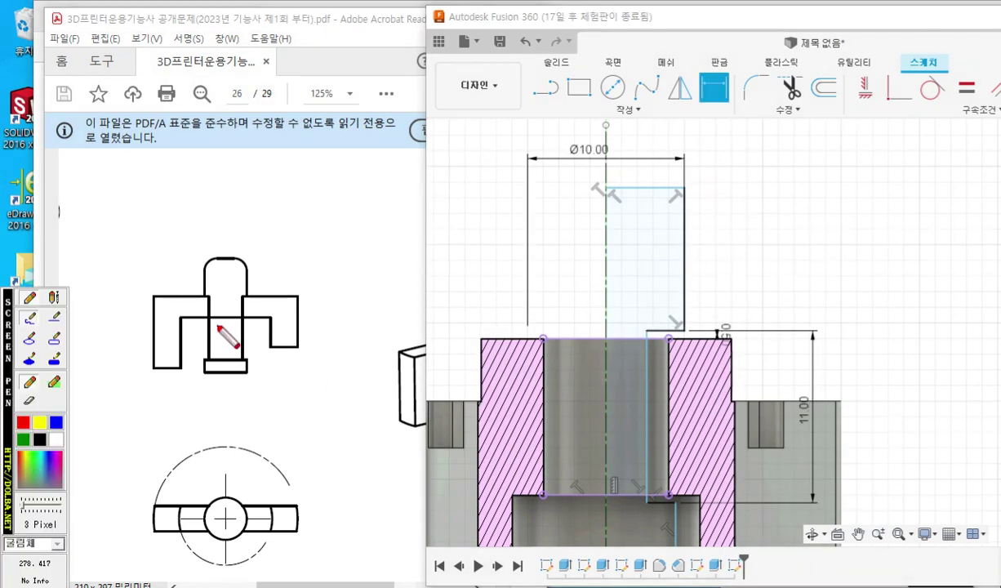
left_click_drag(209, 320, 209, 357)
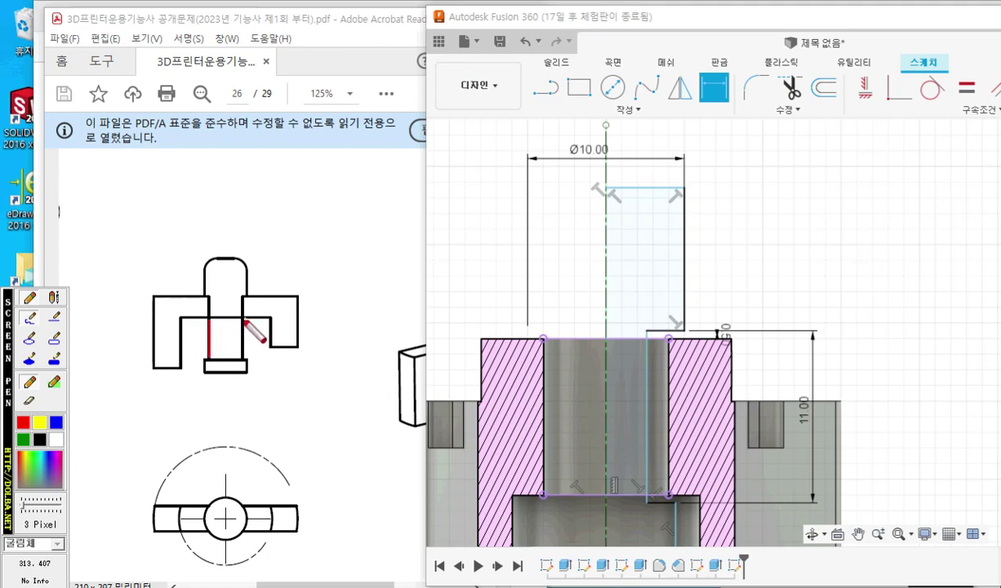
mouse_move(244, 321)
left_mouse_down()
mouse_move(242, 358)
mouse_move(223, 341)
mouse_move(253, 344)
mouse_move(197, 350)
left_mouse_up()
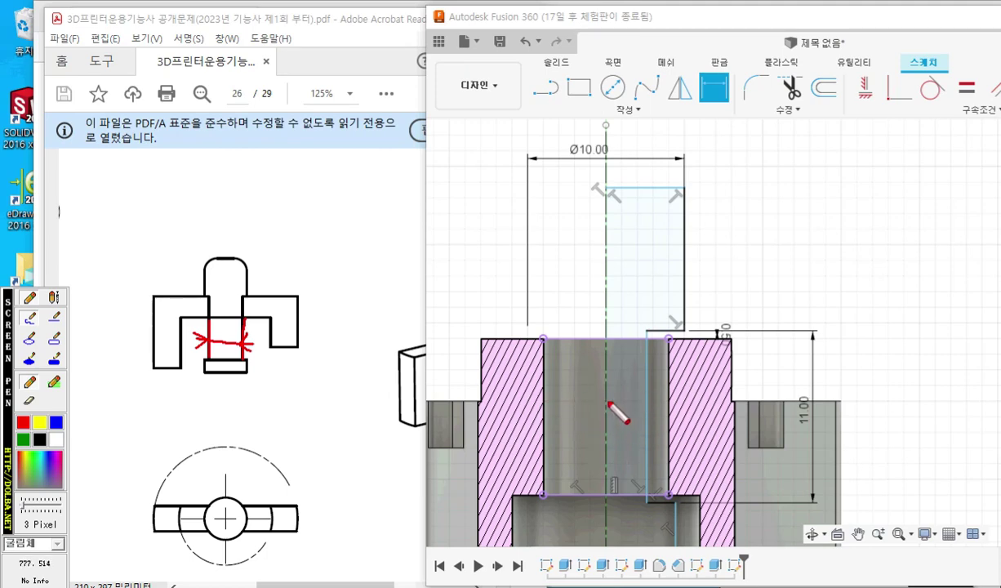
left_click_drag(567, 410, 644, 409)
left_click_drag(576, 399, 577, 423)
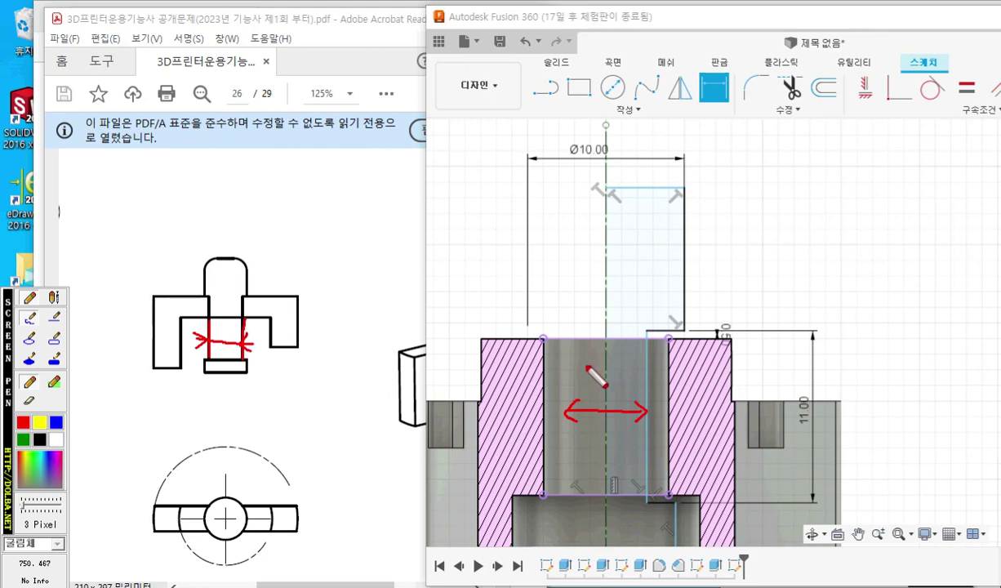
mouse_move(583, 368)
left_mouse_down()
mouse_move(614, 364)
mouse_move(603, 394)
mouse_move(623, 387)
left_mouse_up()
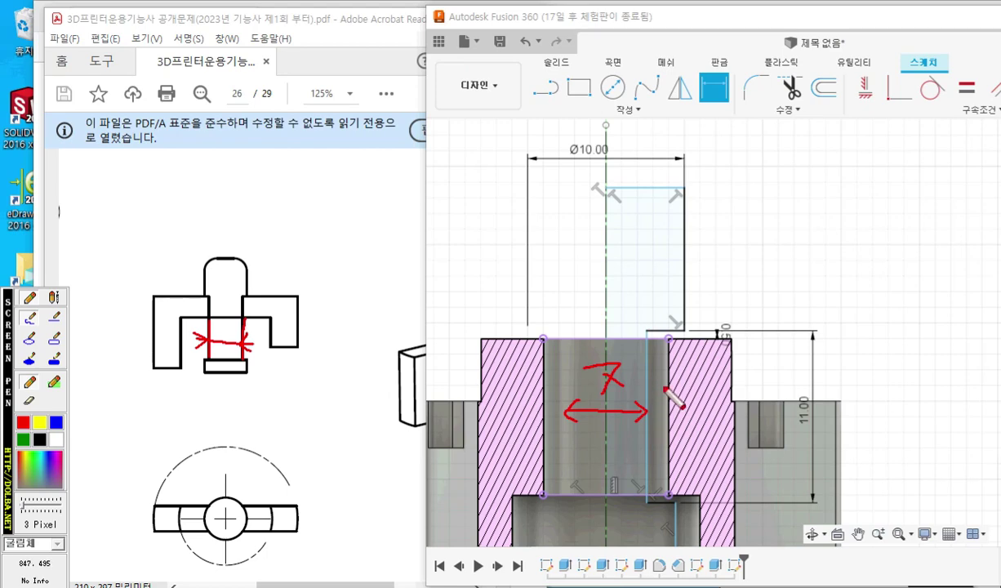
key("Escape")
- Dimension the pin shank's diameter from its vertical edge to the centerline as 7 mm
left_click(647, 382)
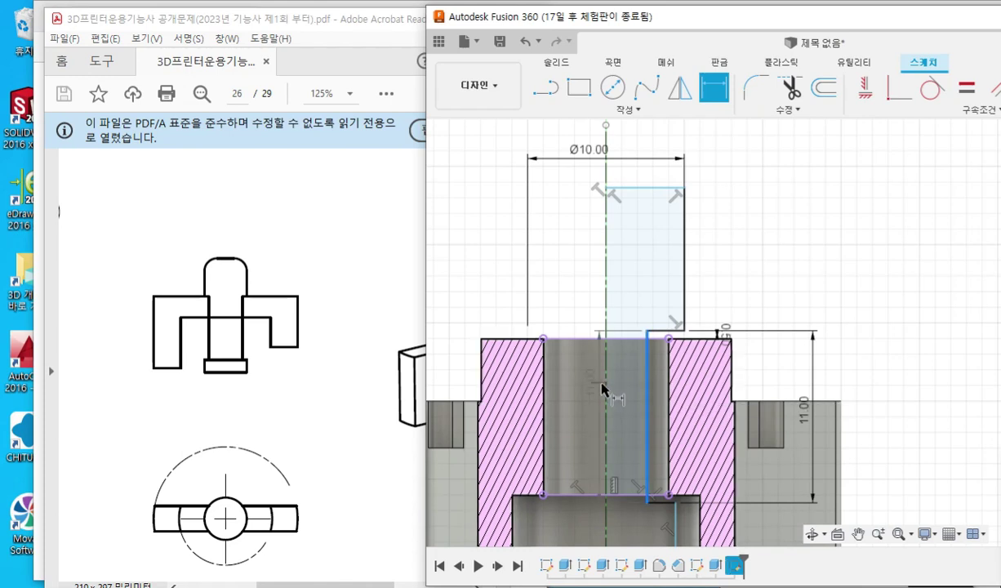
left_click(605, 390)
left_click(594, 398)
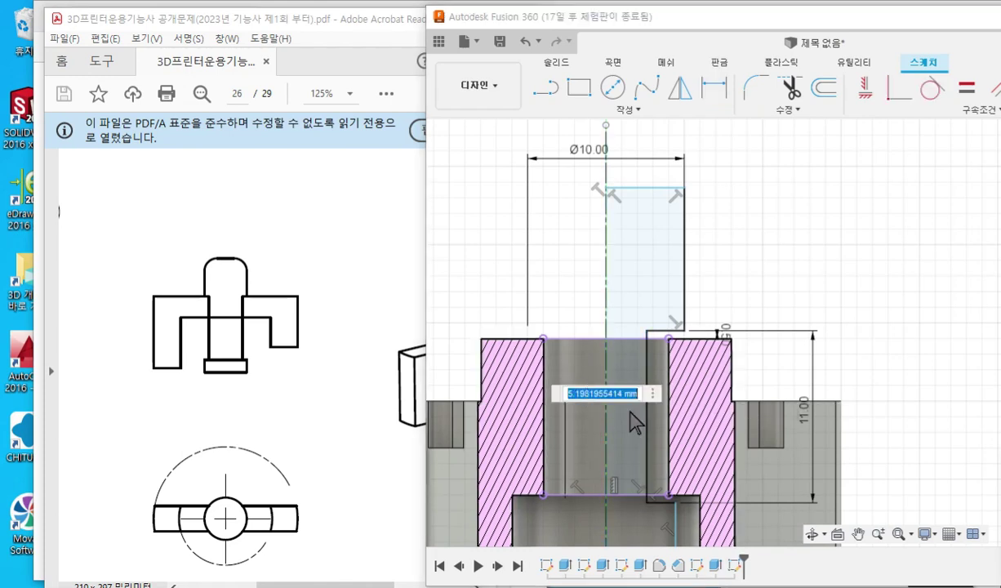
type("7")
key("Return")
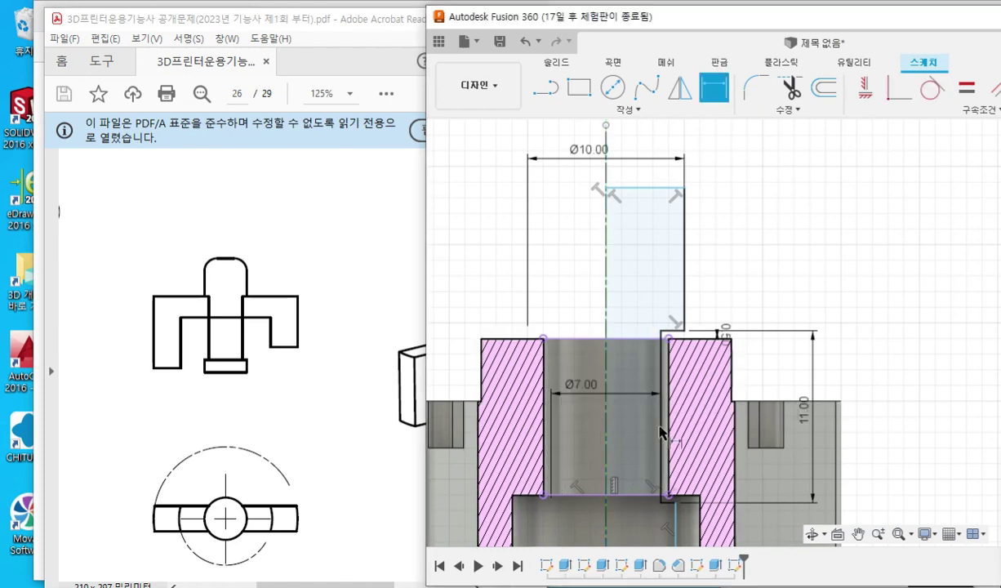
- Annotate the shank with 7, the head with 10 and the overhang with 1.5 in temporary pen, and circle the clearance dimension
middle_click_drag(723, 418, 731, 383)
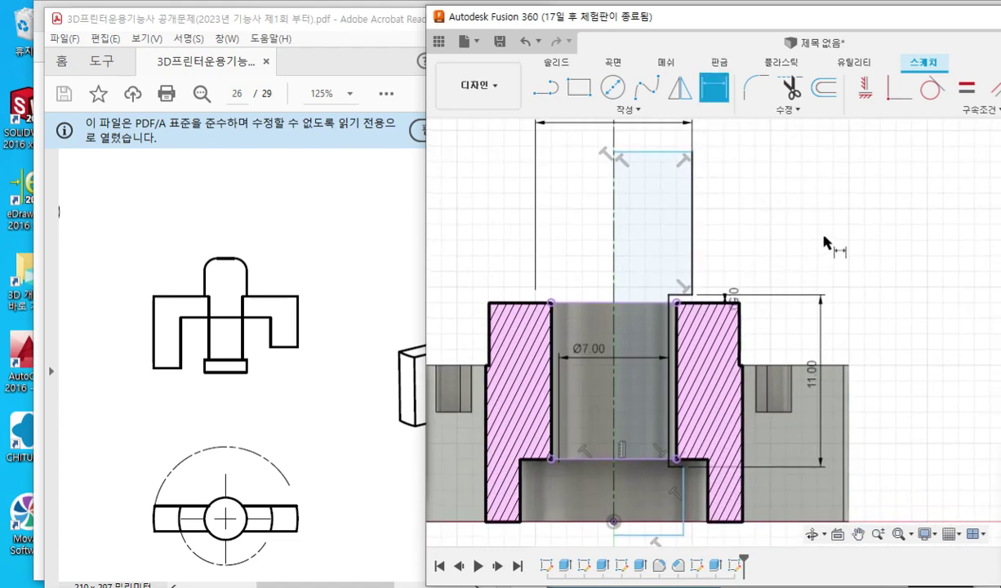
key("F12")
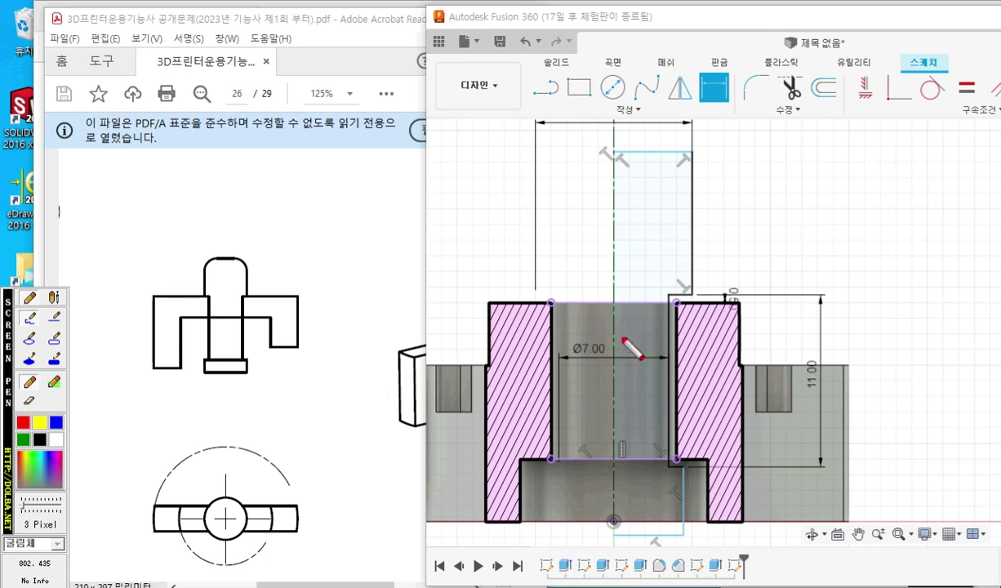
mouse_move(618, 338)
left_mouse_down()
mouse_move(629, 338)
mouse_move(619, 377)
mouse_move(637, 351)
left_mouse_up()
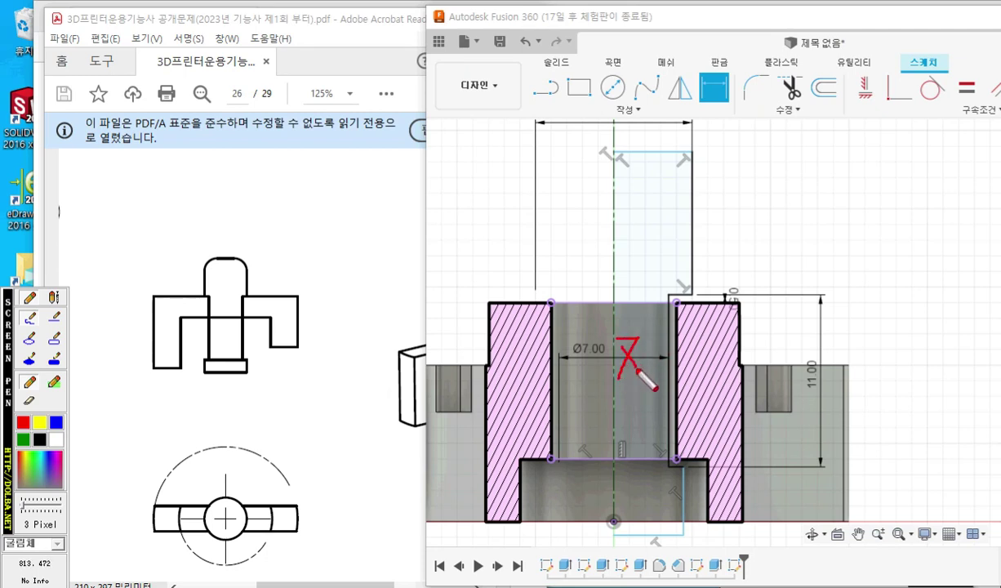
mouse_move(558, 210)
left_mouse_down()
mouse_move(692, 217)
mouse_move(563, 226)
left_mouse_up()
mouse_move(615, 182)
left_mouse_down()
mouse_move(603, 195)
mouse_move(629, 203)
mouse_move(646, 194)
left_mouse_up()
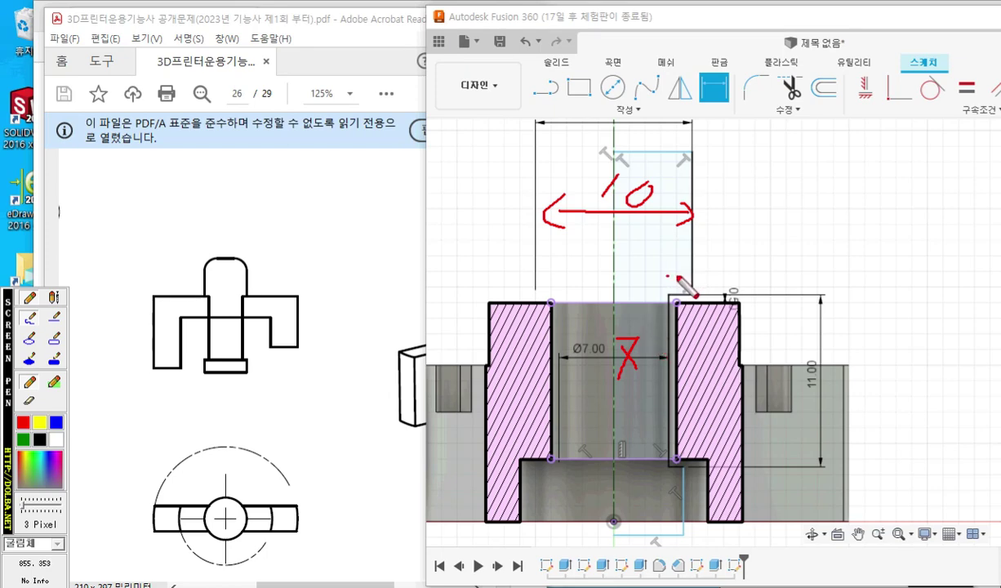
mouse_move(685, 270)
left_mouse_down()
mouse_move(663, 277)
mouse_move(671, 283)
left_mouse_up()
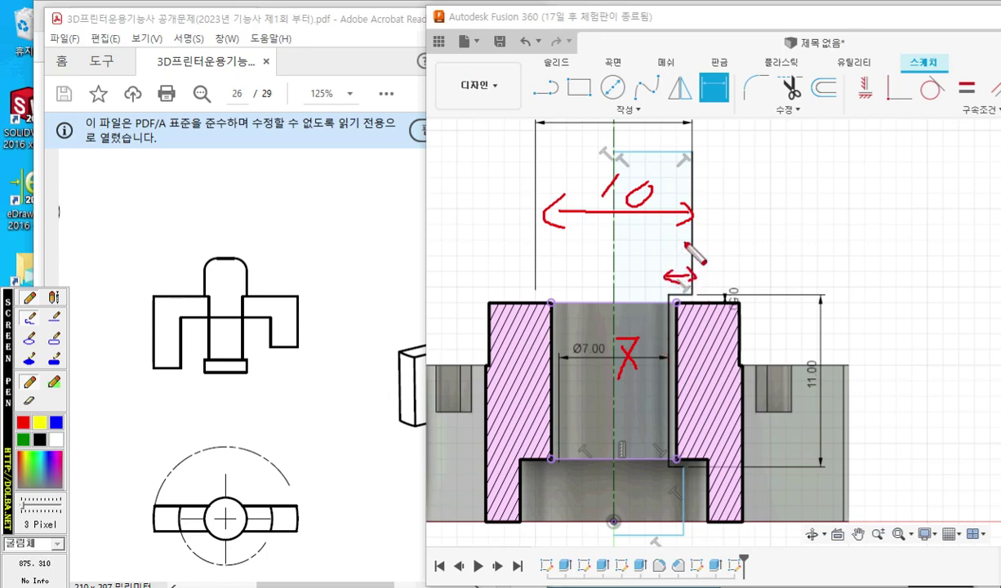
mouse_move(678, 244)
left_mouse_down()
mouse_move(669, 266)
mouse_move(716, 251)
left_mouse_up()
left_click(684, 259)
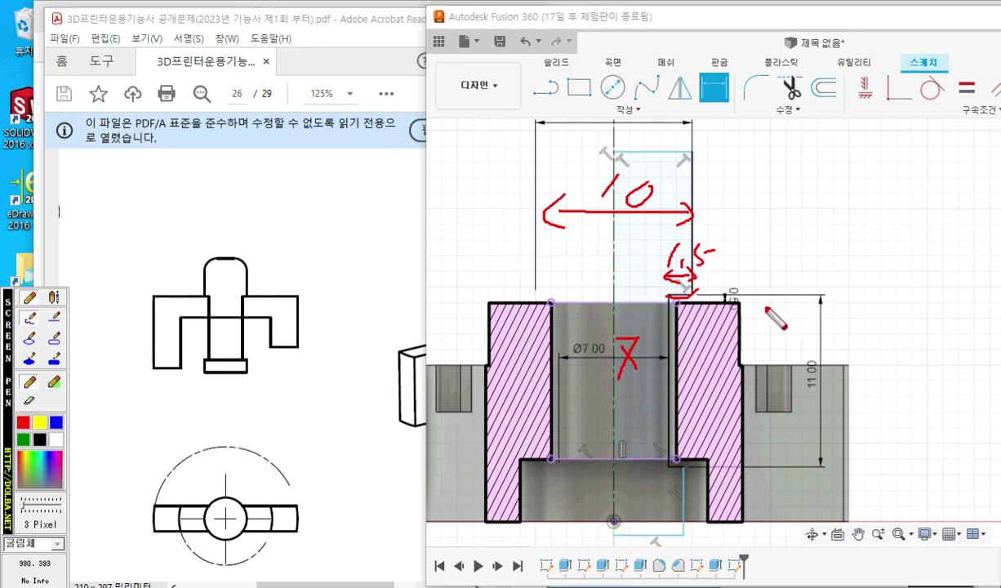
mouse_move(761, 310)
left_mouse_down()
mouse_move(731, 324)
mouse_move(757, 315)
left_mouse_up()
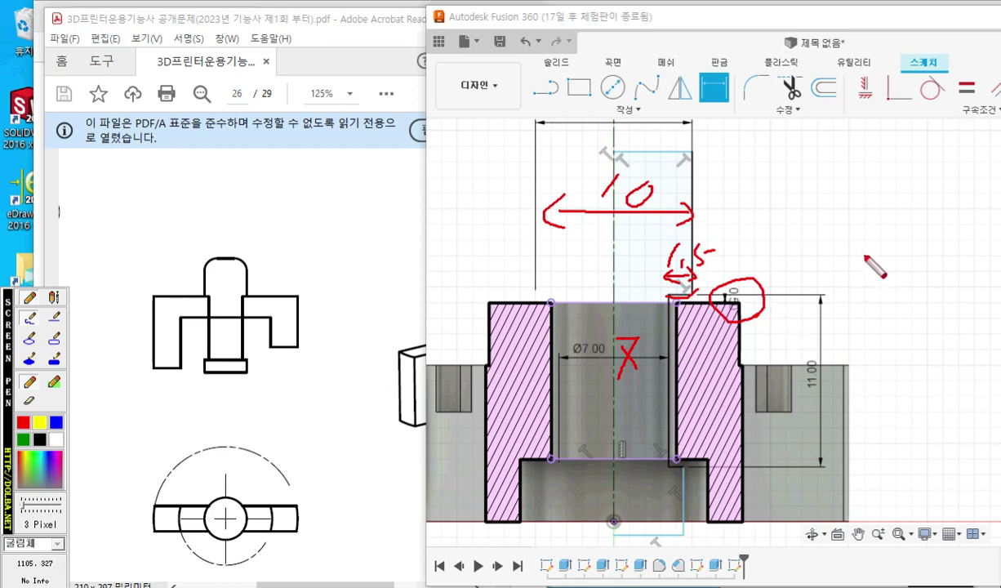
key("Escape")
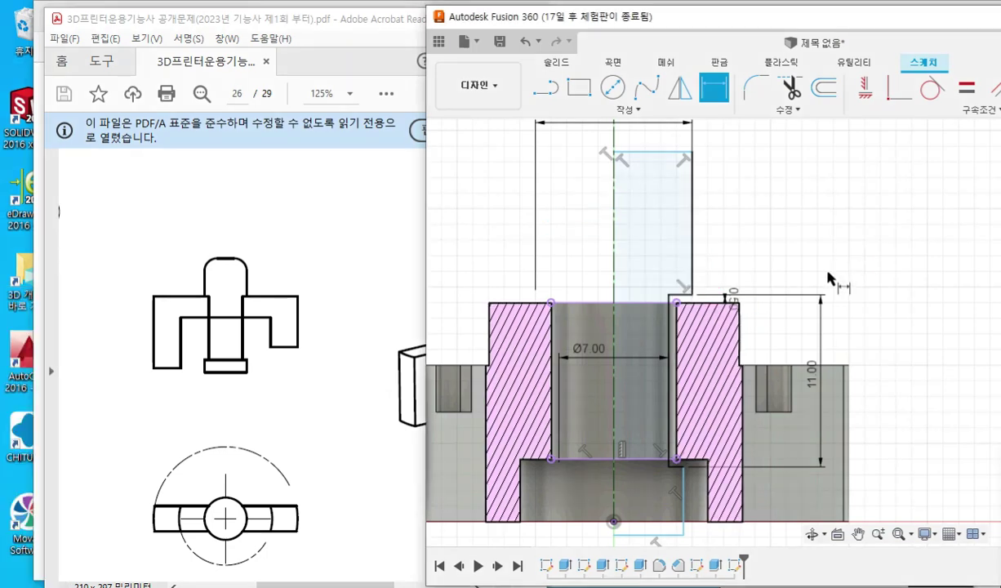
- Start a vertical dimension between the pin foot's upper and lower edges
middle_click_drag(844, 368, 858, 329)
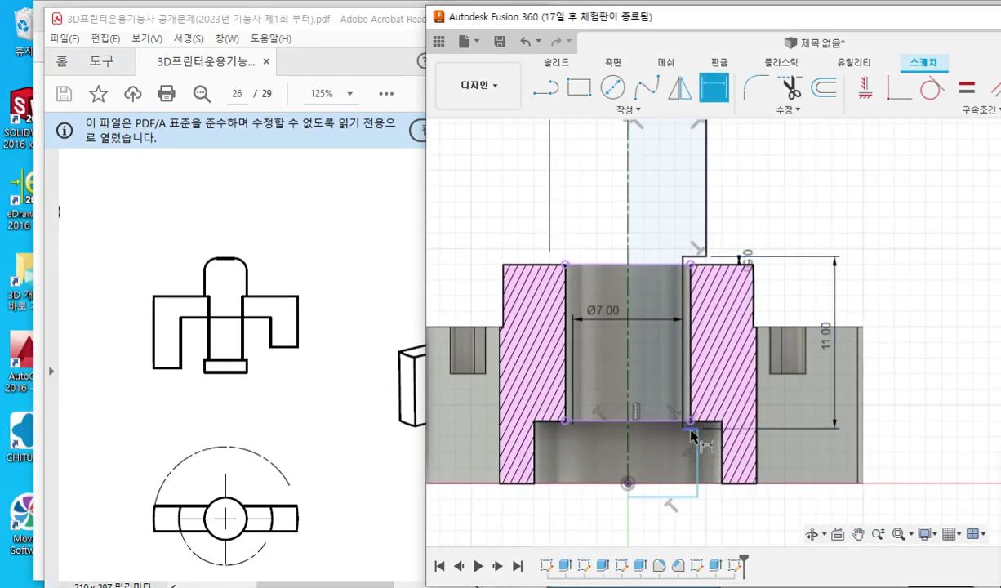
left_click(695, 482)
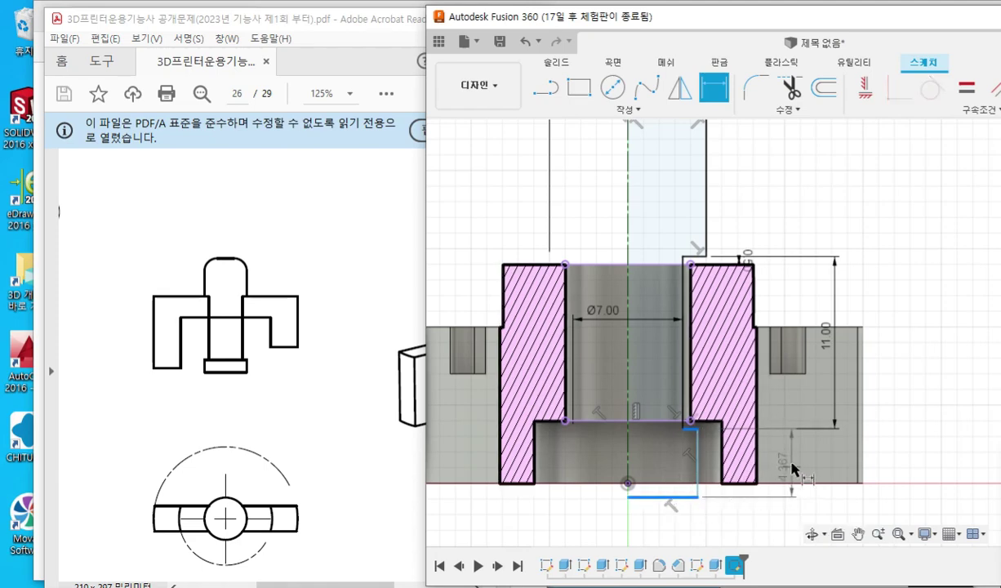
- Mark the link recess depth as 4 and the pin foot height as 3 in temporary pen, with a line for the raised foot bottom
key("F9")
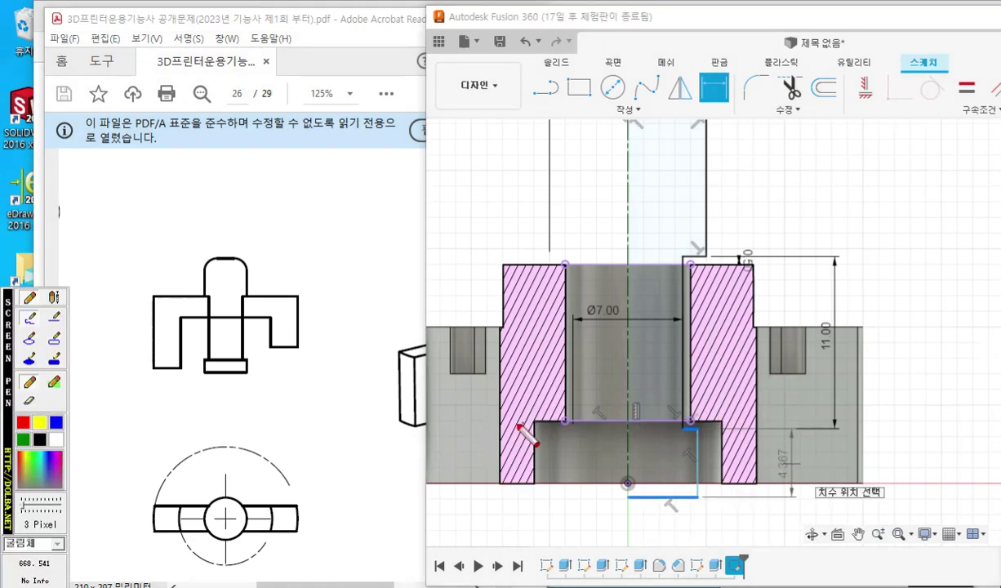
left_click_drag(517, 421, 563, 421)
left_click_drag(523, 484, 568, 482)
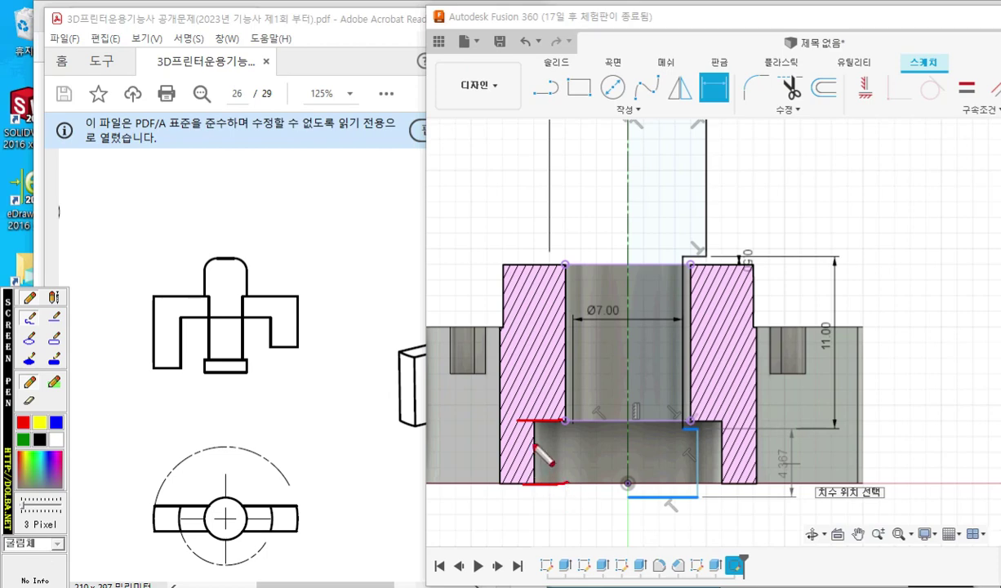
left_click_drag(528, 435, 531, 462)
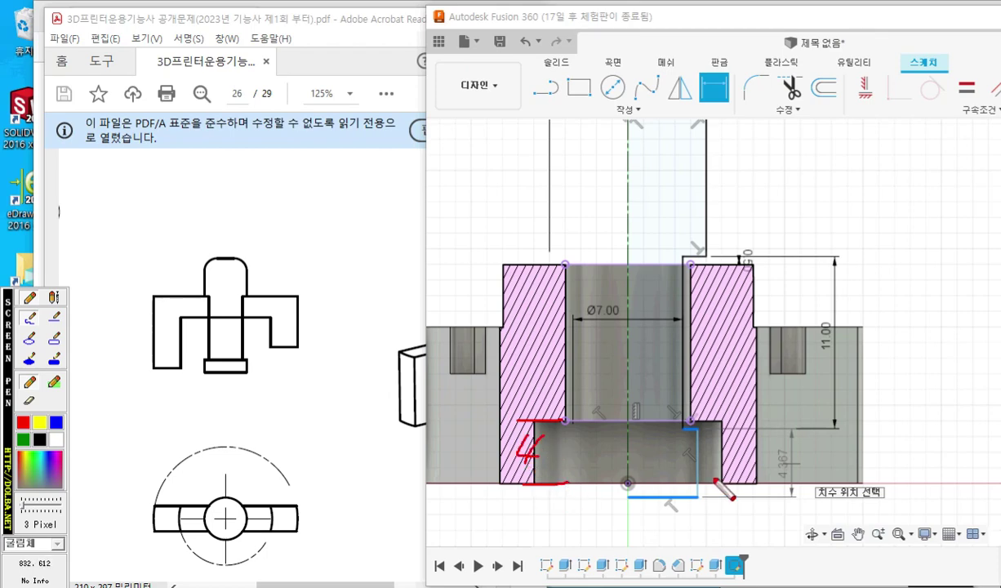
mouse_move(242, 359)
left_mouse_down()
mouse_move(270, 359)
mouse_move(259, 375)
mouse_move(292, 390)
mouse_move(281, 398)
left_mouse_up()
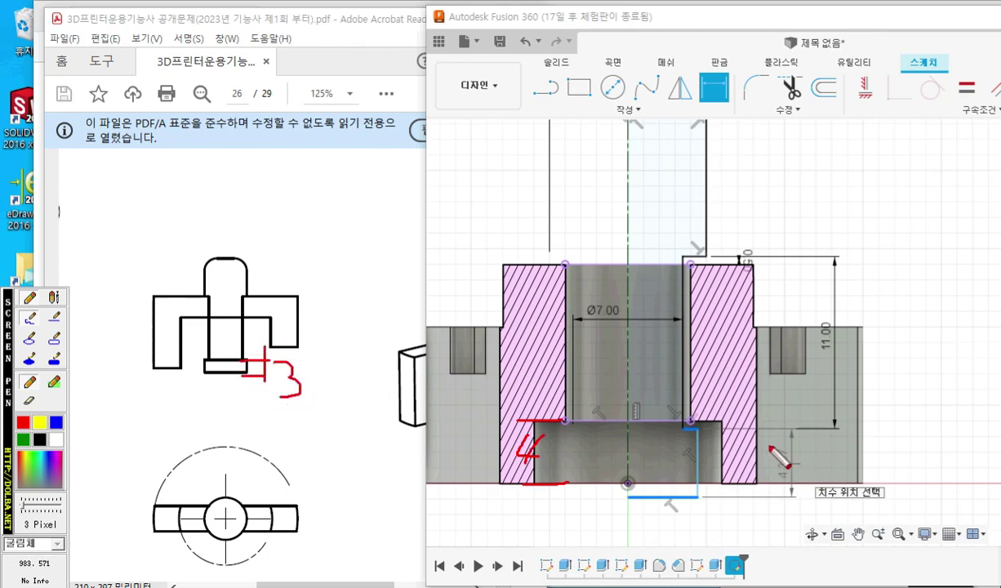
left_click_drag(769, 445, 790, 482)
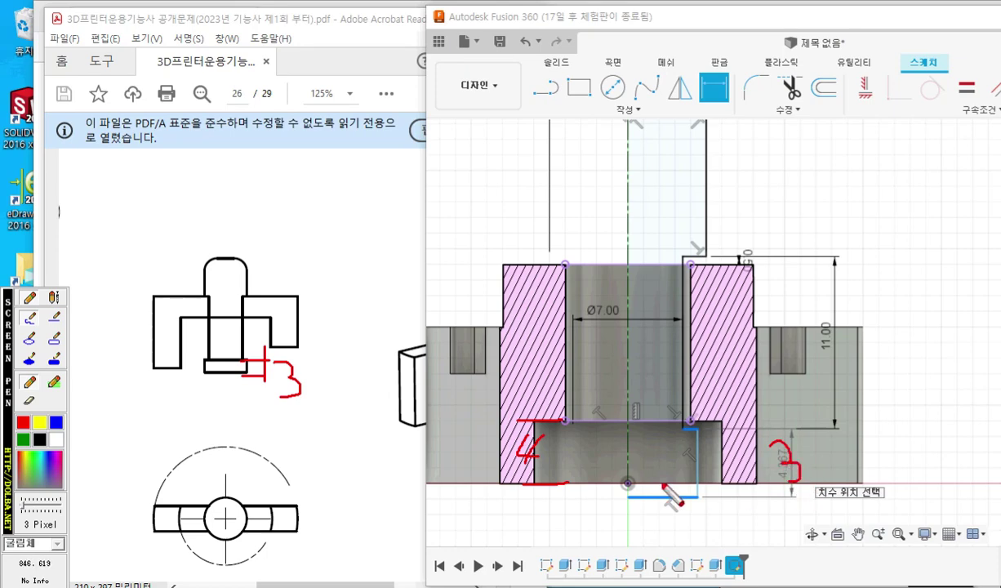
mouse_move(585, 475)
left_mouse_down()
mouse_move(594, 484)
mouse_move(682, 467)
left_mouse_up()
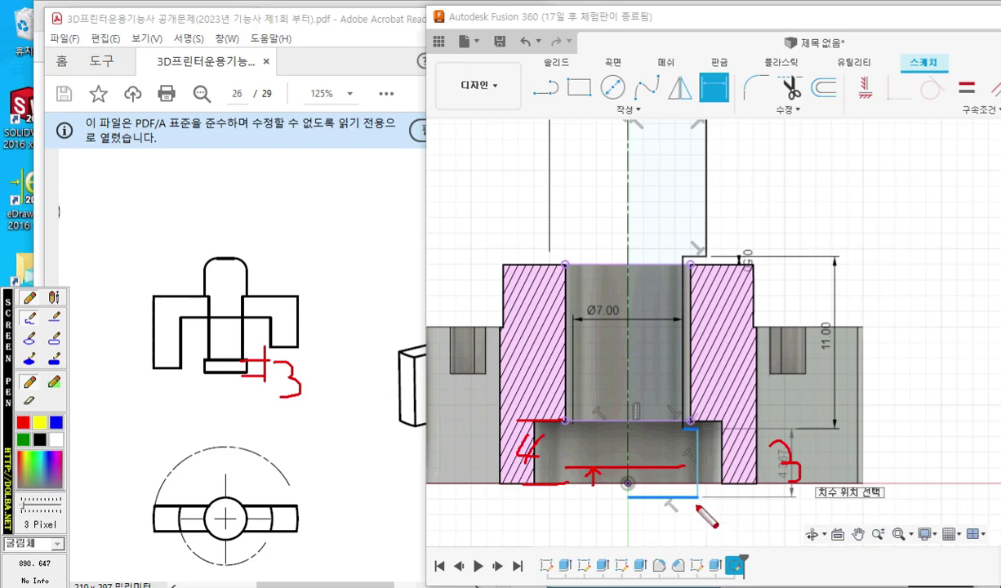
key("Escape")
- Place the pin foot's height dimension beside the profile and set it to 3 mm
left_click(788, 462)
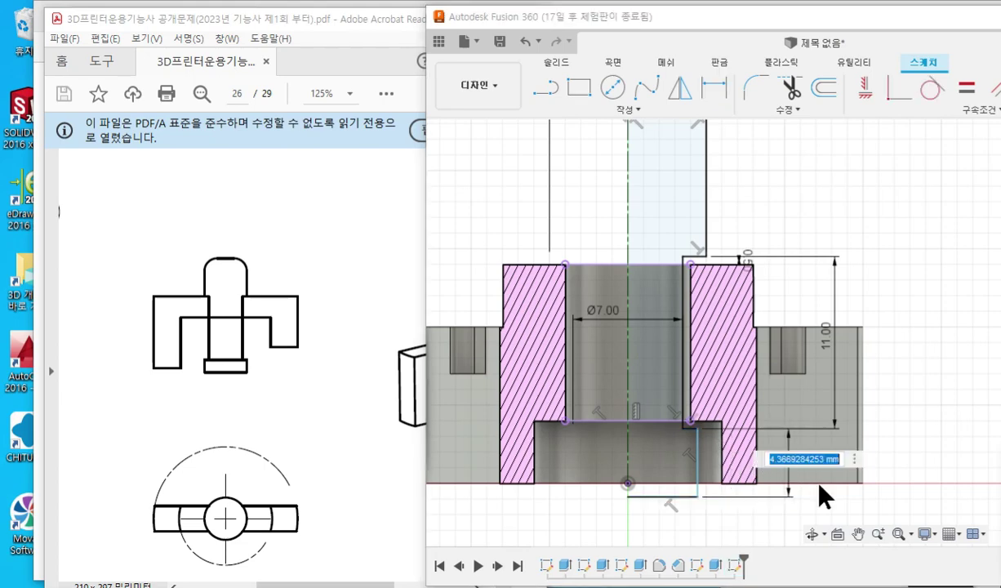
type("3")
key("Return")
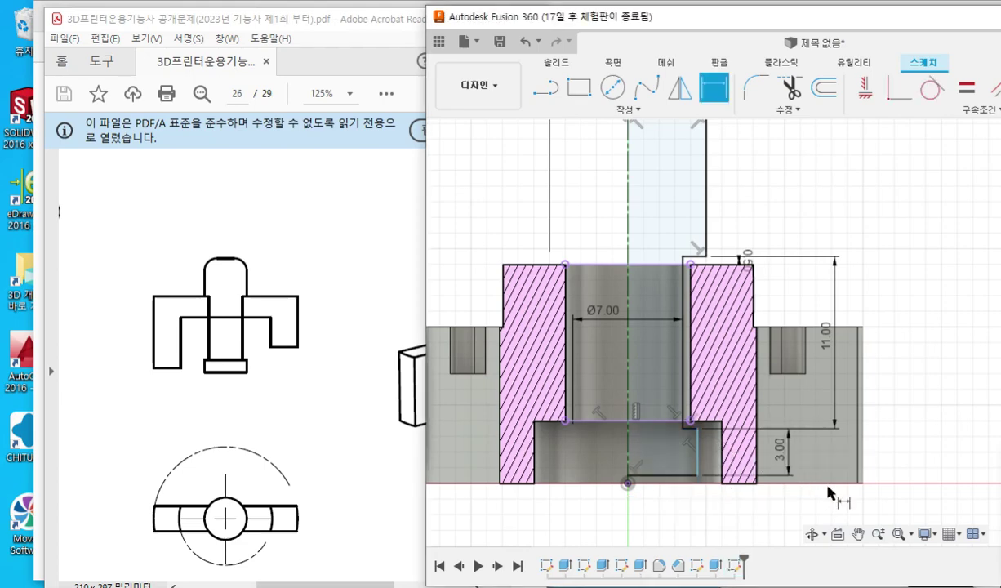
- Mark the gap between the pin foot's bottom edge and the link's base line in temporary red pen, and clear the marks
scroll(694, 523, "up", 5)
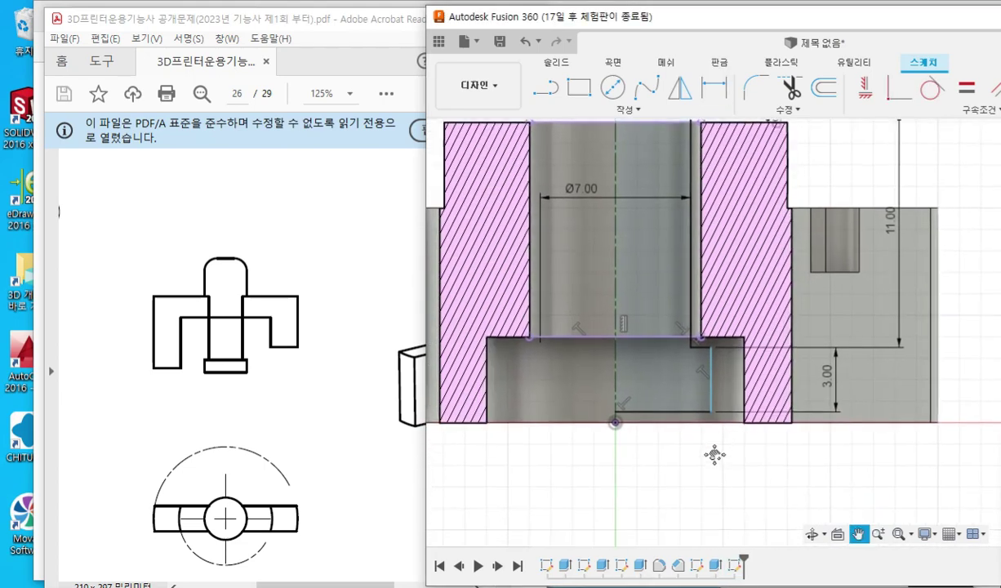
key("F9")
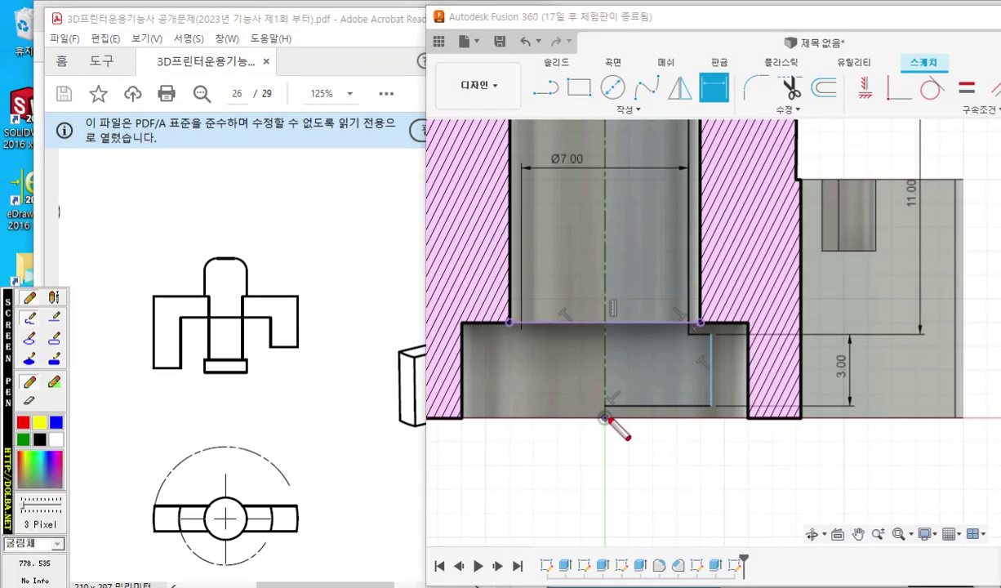
left_click_drag(612, 421, 916, 419)
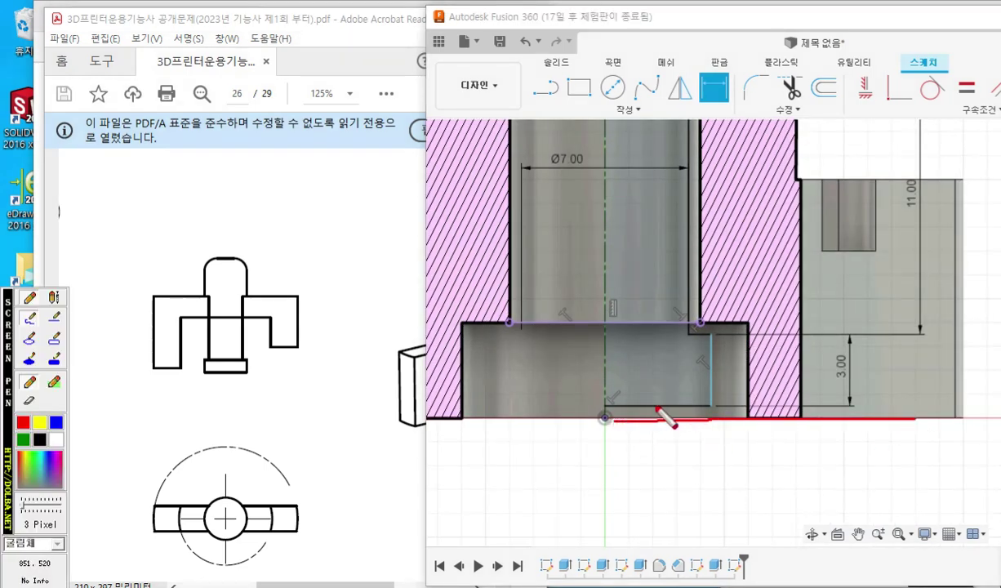
left_click_drag(621, 402, 696, 403)
left_click_drag(653, 430, 664, 427)
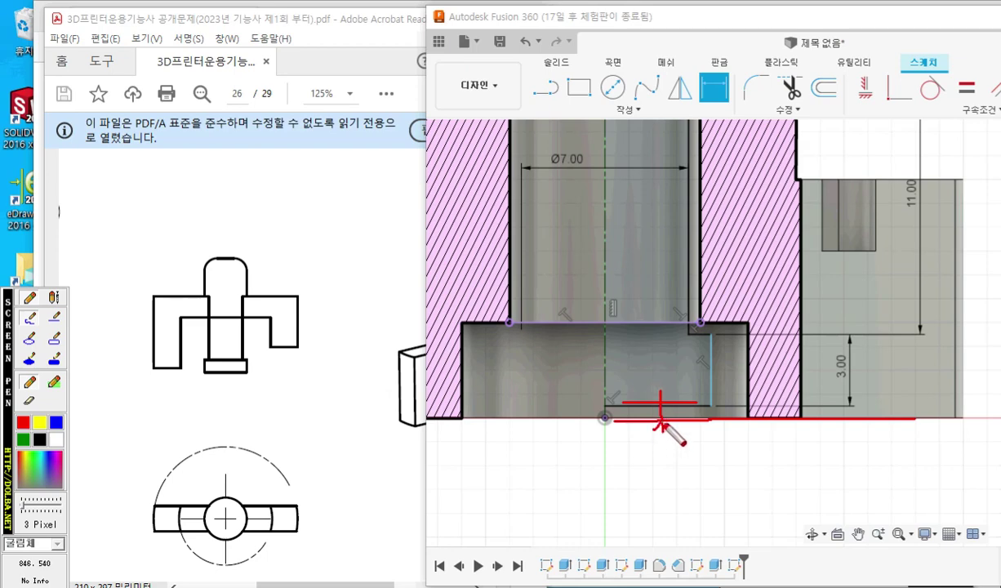
left_click_drag(654, 390, 672, 389)
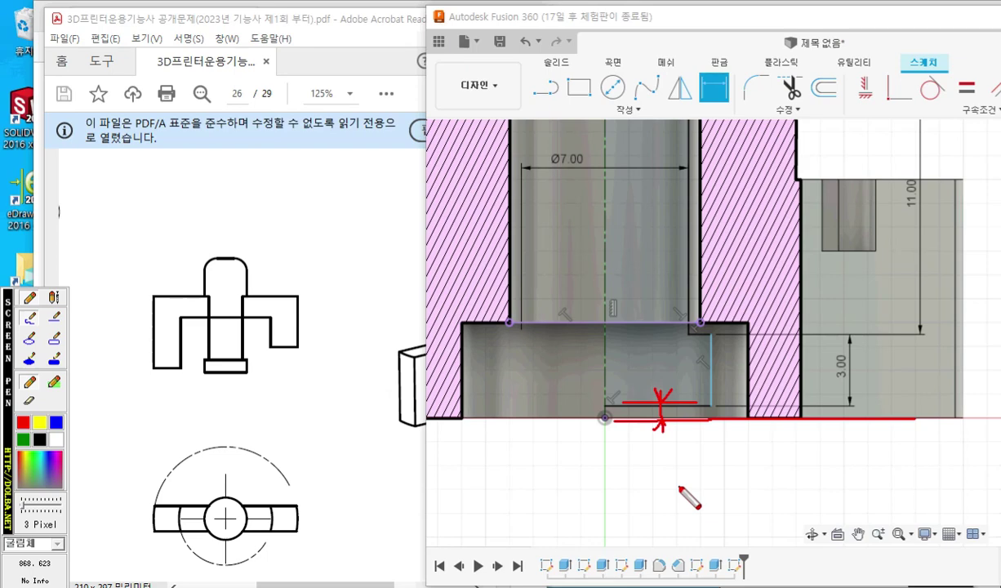
key("Escape")
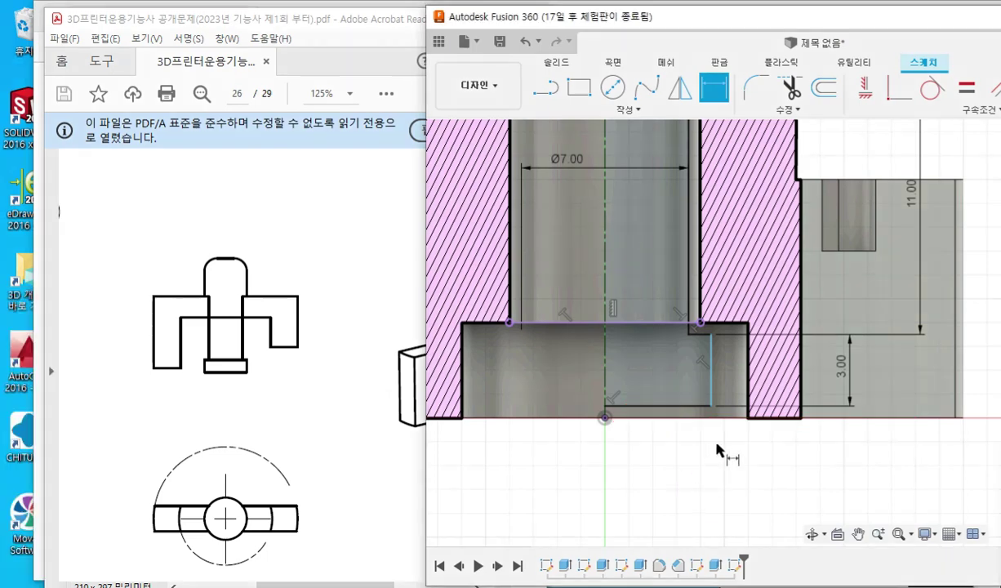
- Mark the pin foot's width in temporary pen on both the PDF drawing and the sketch, and clear the marks
key("F12")
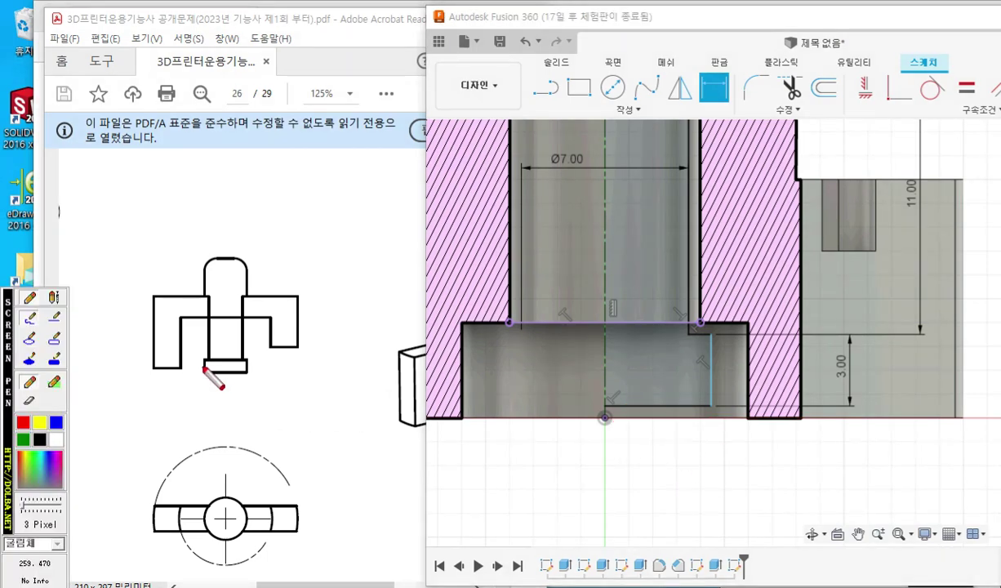
left_click_drag(204, 369, 207, 403)
mouse_move(246, 373)
left_mouse_down()
mouse_move(247, 396)
mouse_move(260, 403)
mouse_move(194, 383)
mouse_move(188, 406)
left_mouse_up()
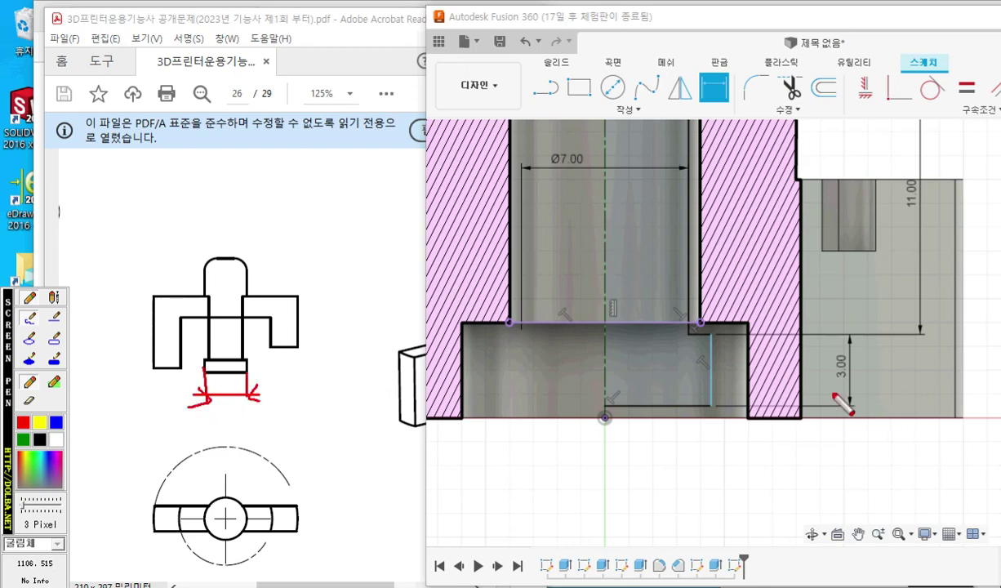
left_click_drag(708, 365, 696, 474)
mouse_move(511, 386)
left_mouse_down()
mouse_move(510, 457)
mouse_move(696, 445)
mouse_move(665, 462)
left_mouse_up()
left_click_drag(539, 424, 517, 445)
left_click_drag(518, 445, 544, 460)
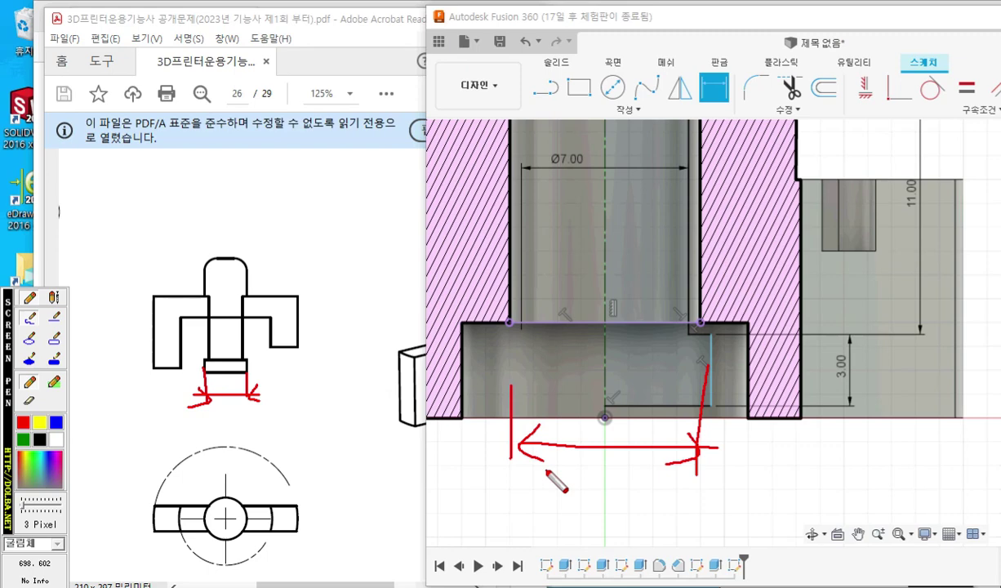
key("Escape")
- Dimension the pin foot's diameter from its outer edge about the centerline, placed below the profile, and set it to 10 mm
left_click(710, 378)
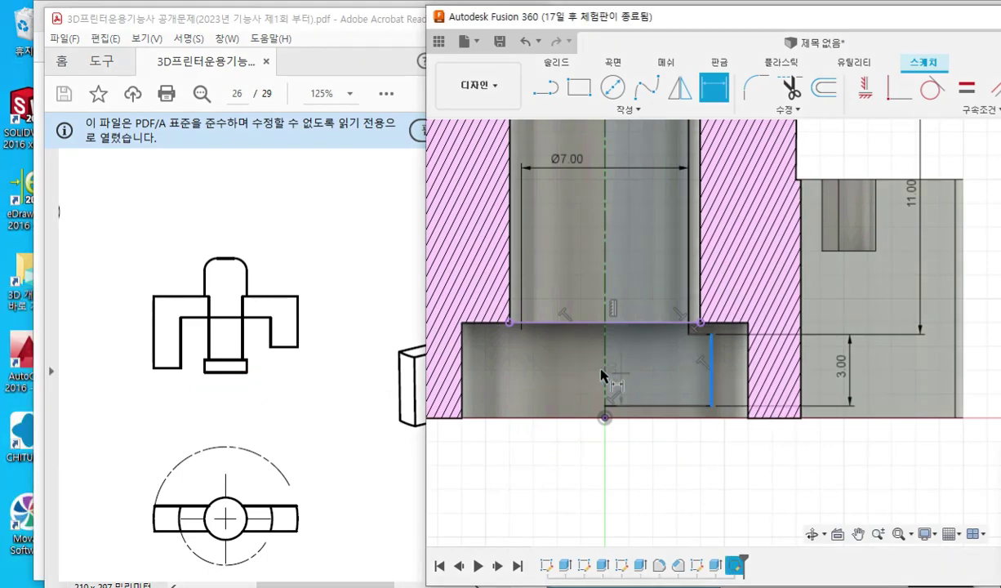
left_click(603, 371)
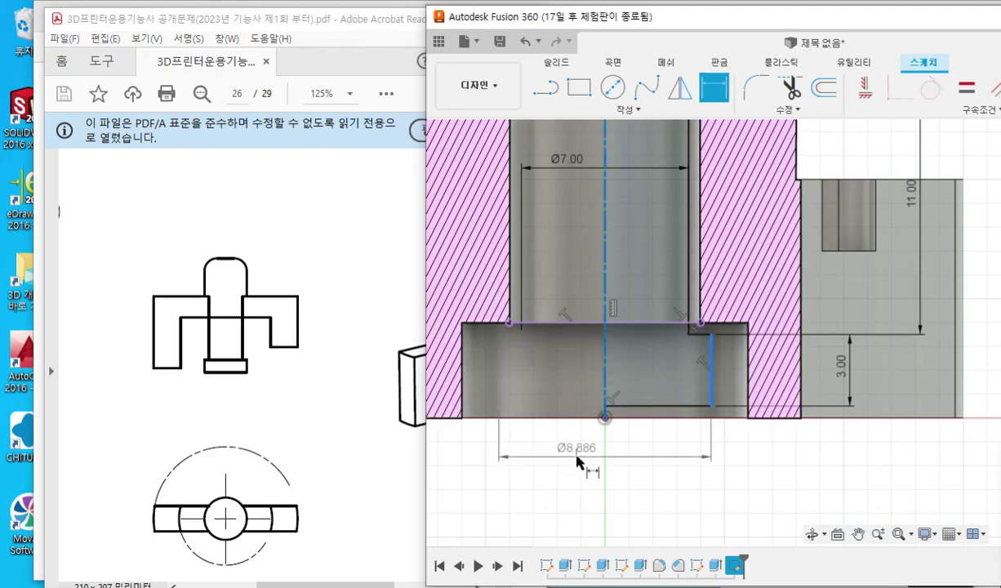
left_click(576, 461)
type("10")
key("Return")
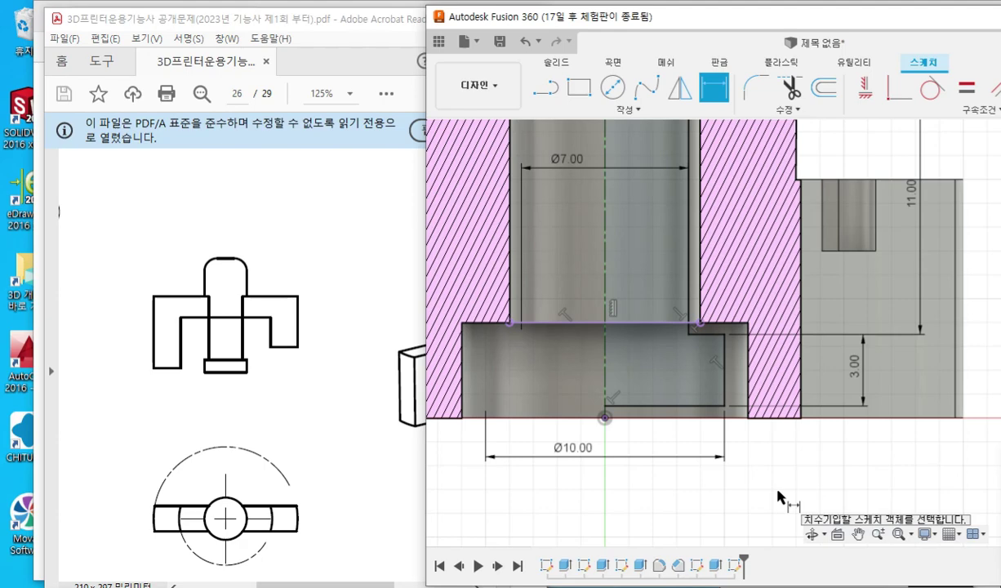
- Mark the full width of the link's lower recess in temporary pen, and clear the marks
key("F12")
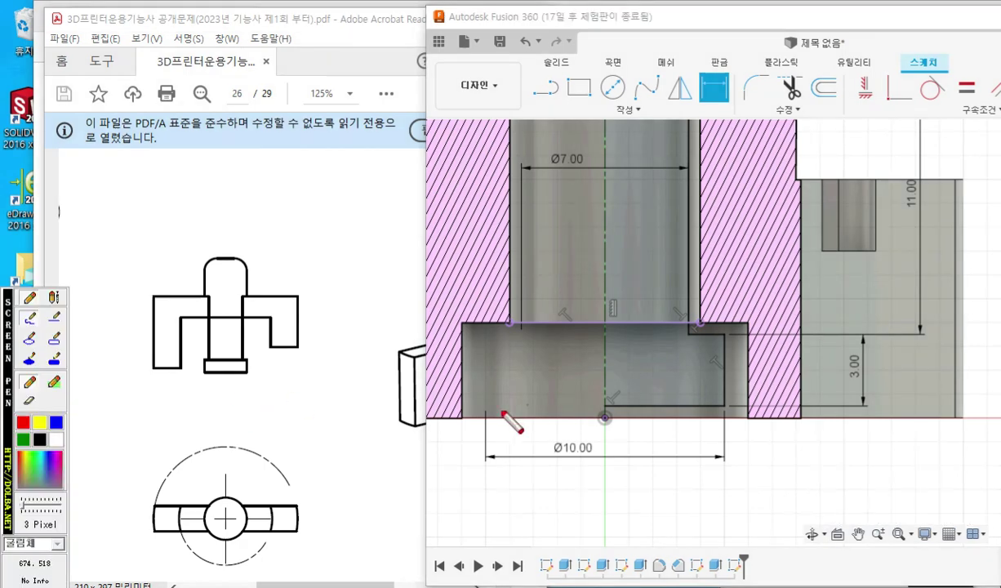
mouse_move(460, 414)
left_mouse_down()
mouse_move(459, 515)
mouse_move(556, 498)
mouse_move(734, 501)
left_mouse_up()
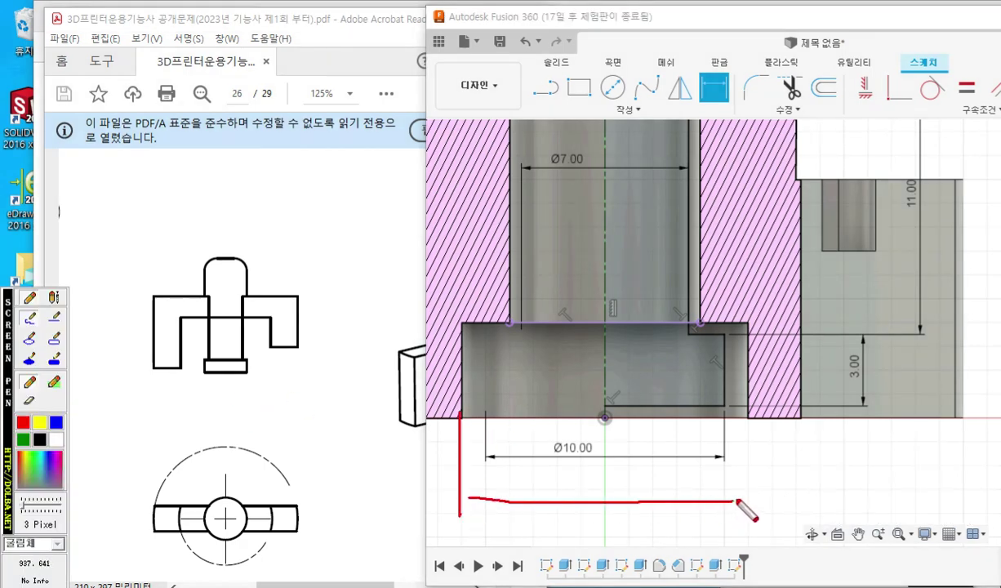
left_click_drag(749, 422, 749, 543)
left_click_drag(716, 490, 716, 528)
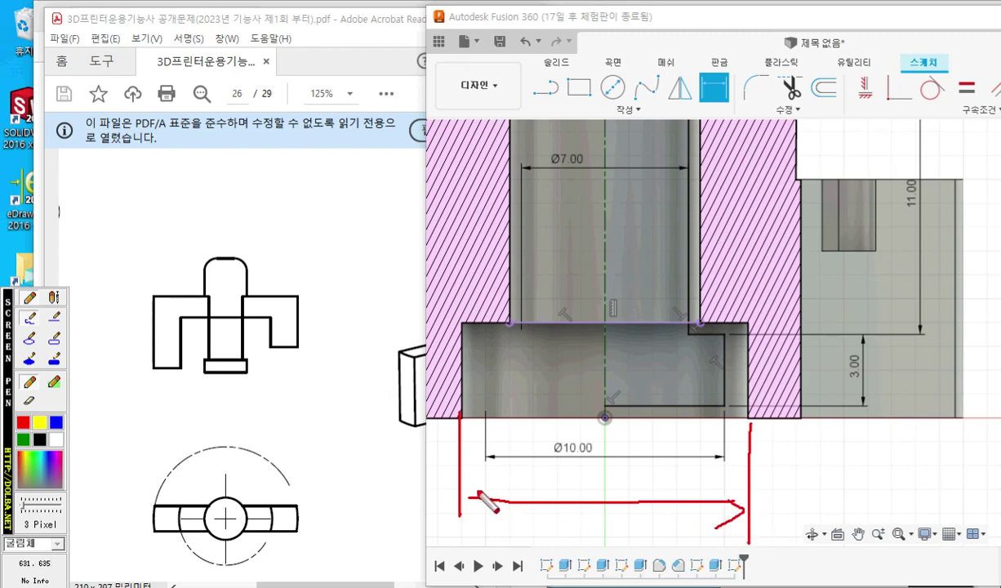
left_click_drag(482, 485, 475, 515)
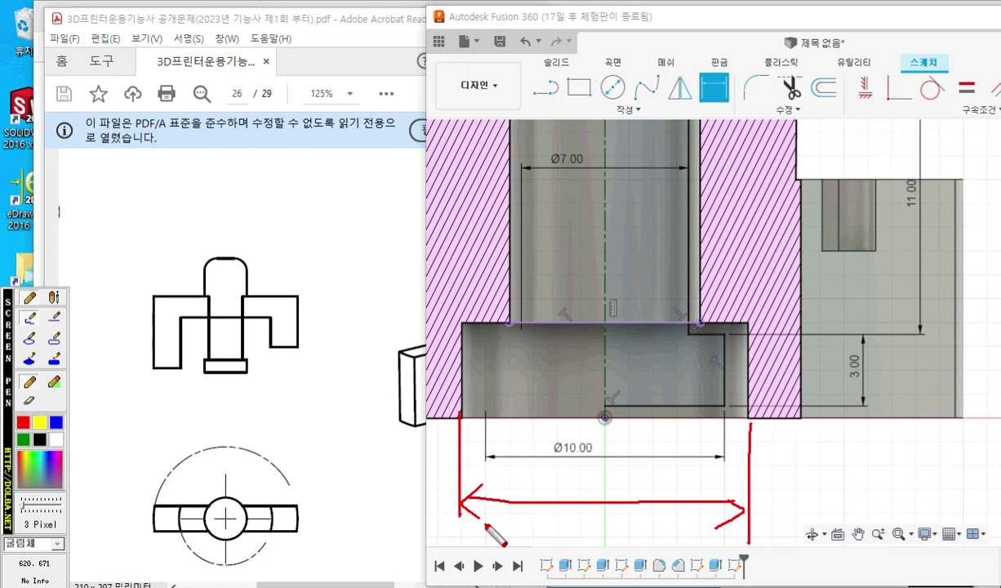
key("Escape")
- Trace the pin's half profile in temporary red pen and mark the foot's width and height on the PDF drawing
scroll(759, 393, "down", 2)
middle_click_drag(753, 300, 727, 398)
scroll(753, 346, "down", 1)
middle_click_drag(758, 354, 758, 348)
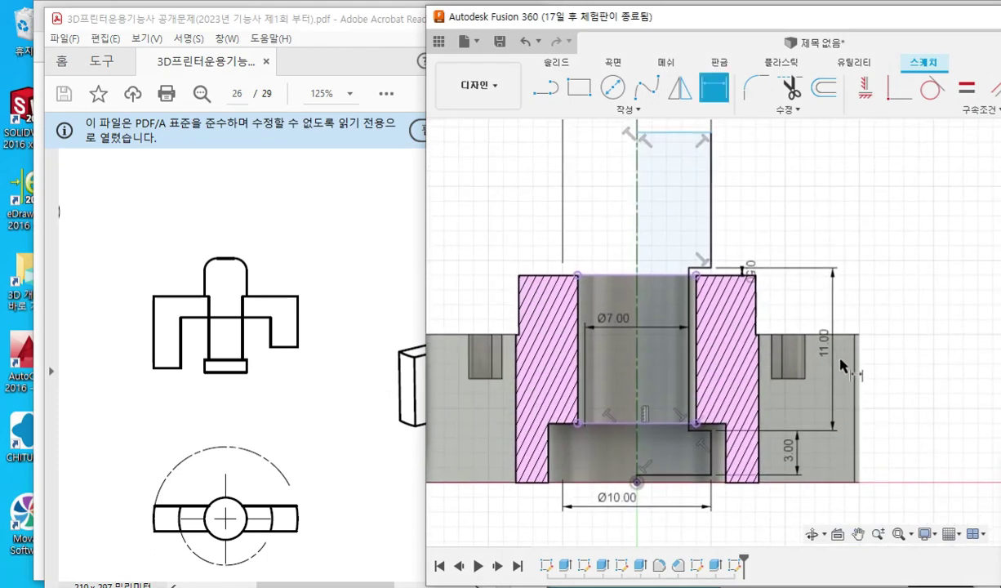
key("F12")
mouse_move(718, 136)
left_mouse_down()
mouse_move(709, 249)
mouse_move(685, 277)
mouse_move(701, 470)
mouse_move(632, 463)
left_mouse_up()
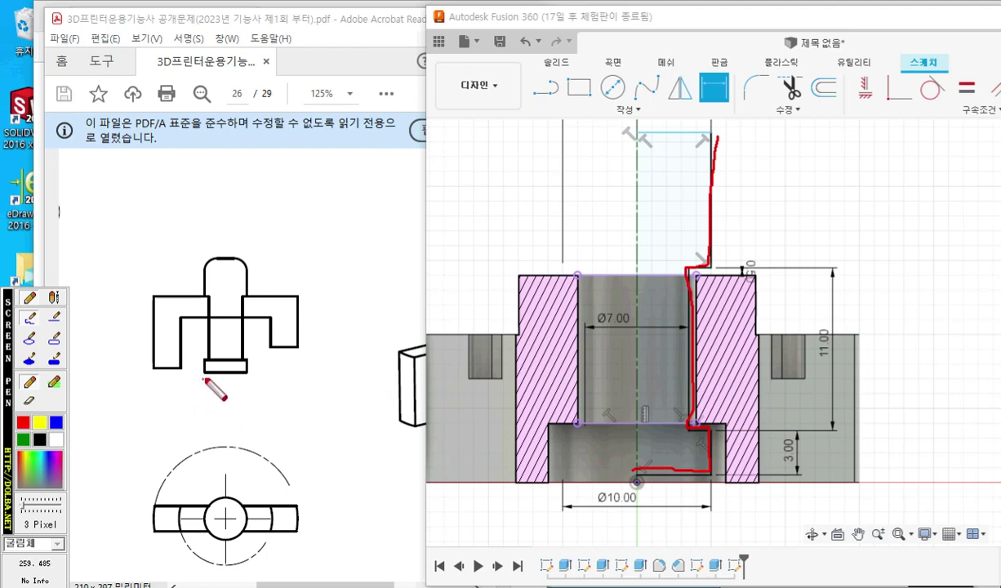
left_click_drag(204, 372, 204, 409)
left_click_drag(248, 373, 247, 404)
mouse_move(235, 389)
left_mouse_down()
mouse_move(247, 402)
mouse_move(212, 408)
left_mouse_up()
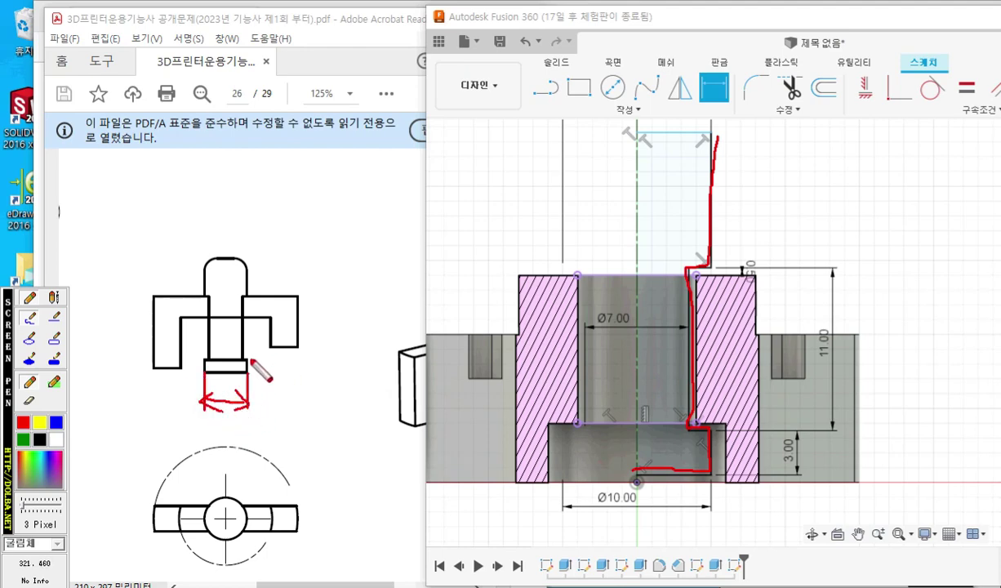
mouse_move(249, 360)
left_mouse_down()
mouse_move(287, 377)
mouse_move(267, 388)
mouse_move(278, 362)
left_mouse_up()
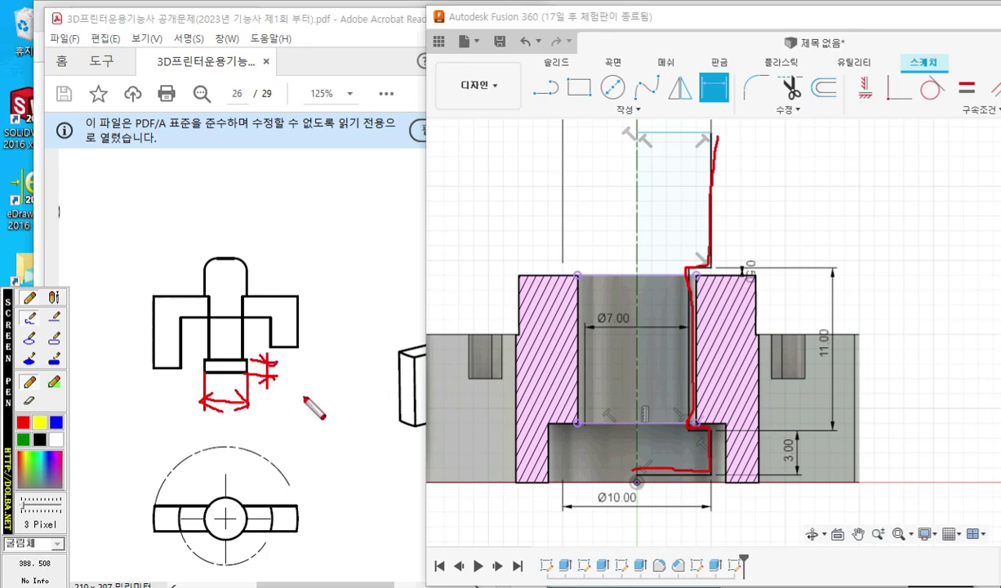
- Mark the shank's width and length in blue and the pin's overall and upper heights in green on the PDF drawing, and clear all marks
left_click(56, 422)
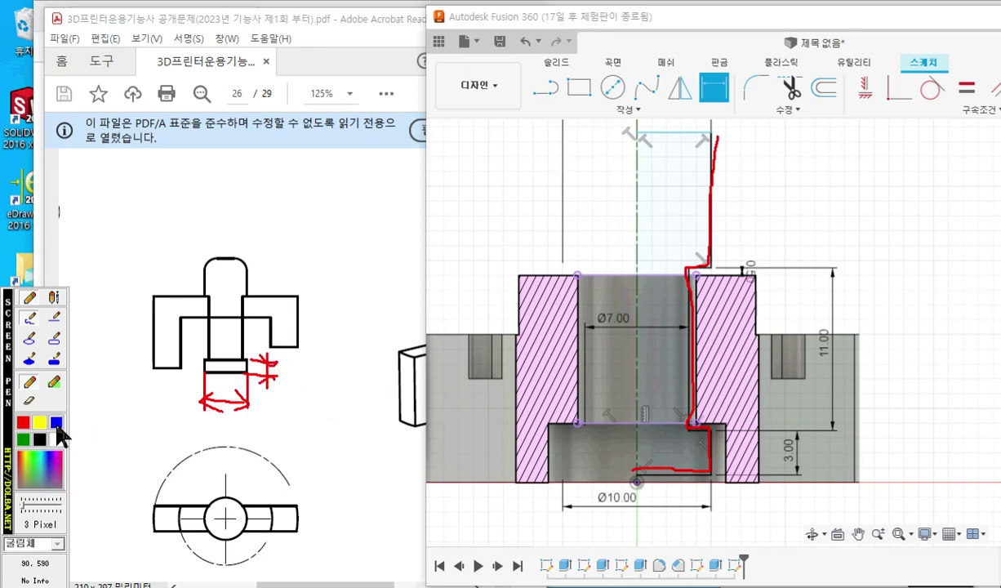
mouse_move(212, 336)
left_mouse_down()
mouse_move(243, 335)
mouse_move(238, 342)
mouse_move(214, 332)
mouse_move(217, 341)
mouse_move(228, 319)
mouse_move(228, 357)
mouse_move(235, 351)
left_mouse_up()
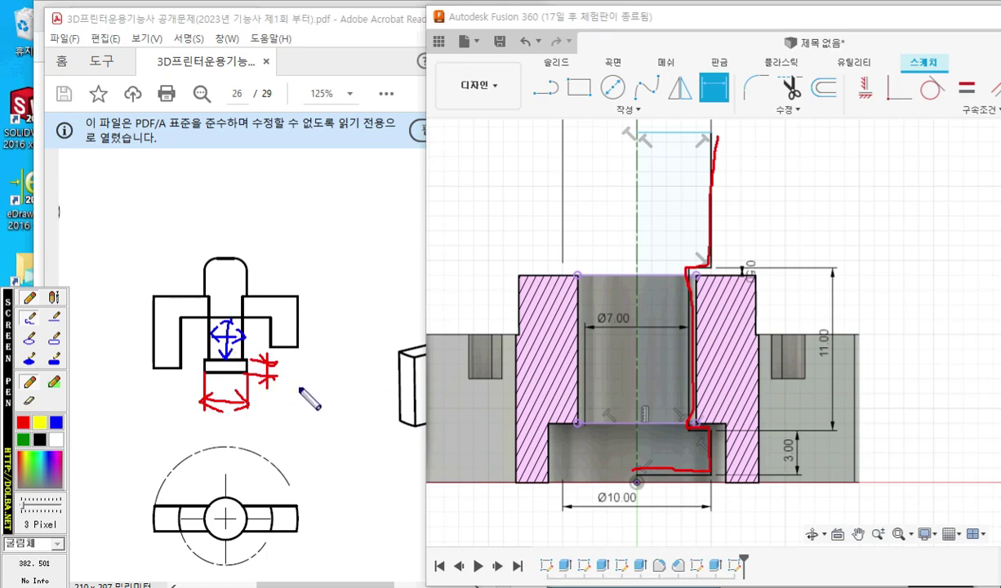
left_click(23, 441)
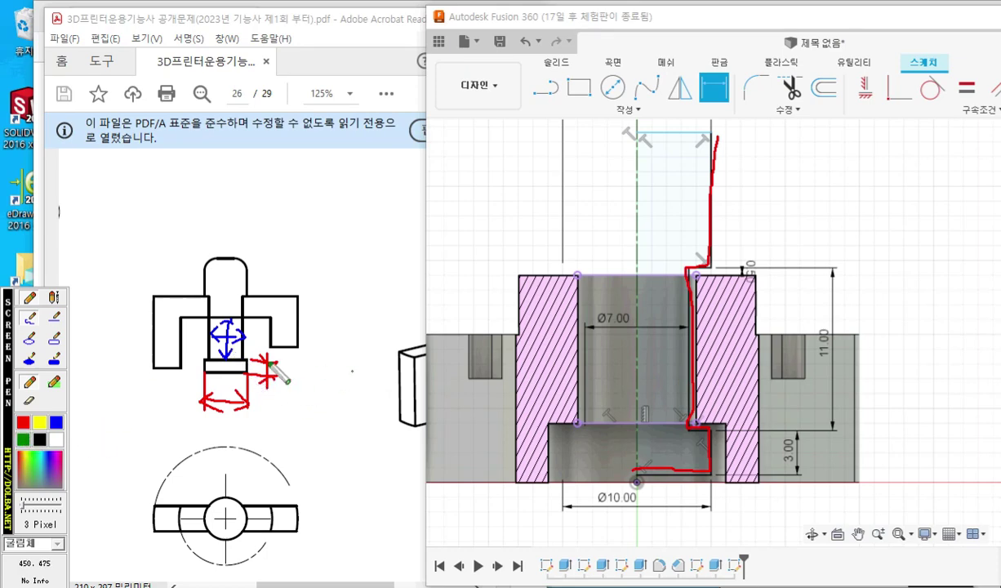
left_click_drag(244, 370, 371, 370)
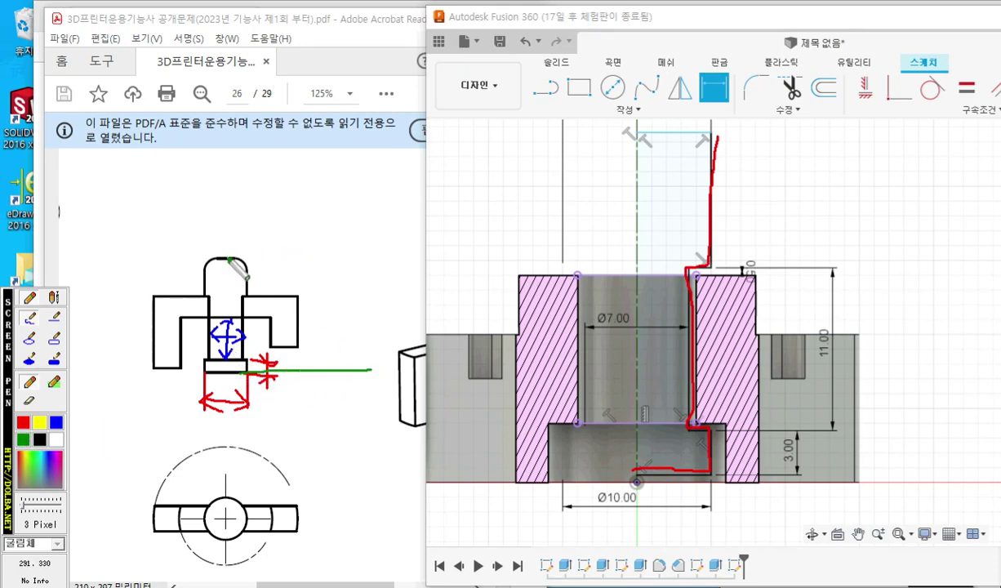
mouse_move(224, 257)
left_mouse_down()
mouse_move(343, 257)
mouse_move(333, 369)
mouse_move(340, 350)
left_mouse_up()
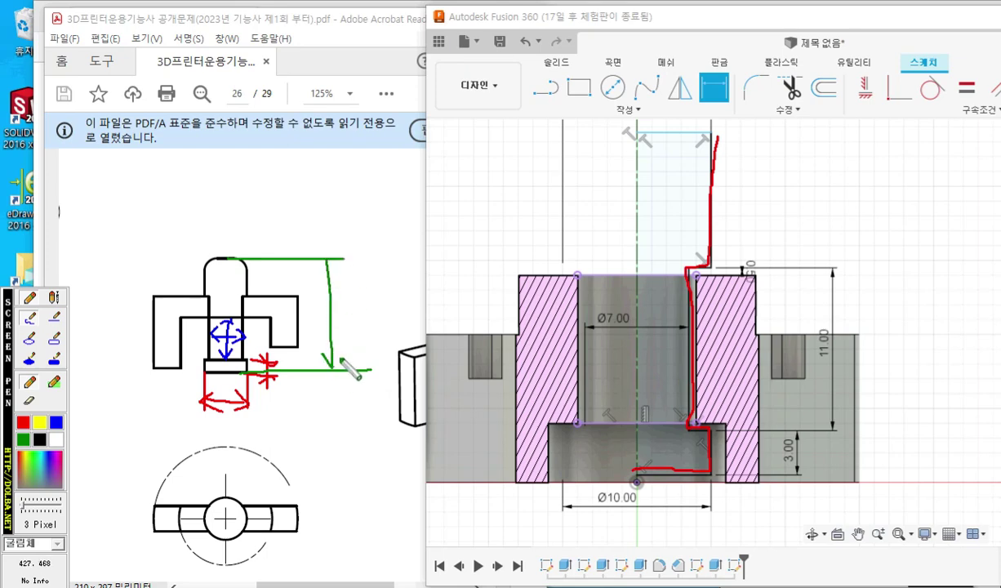
left_click_drag(323, 275, 339, 274)
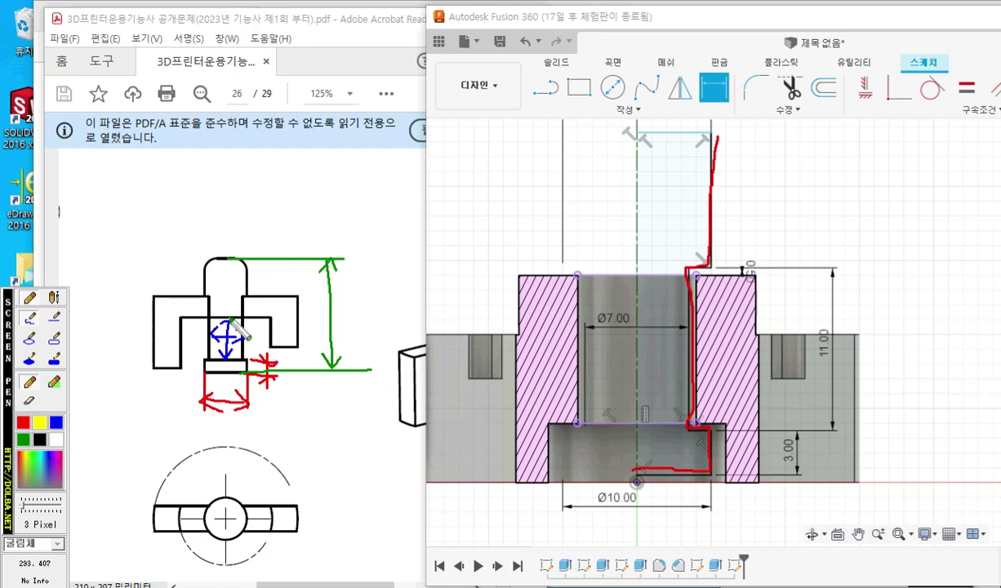
mouse_move(228, 314)
left_mouse_down()
mouse_move(231, 260)
mouse_move(241, 286)
mouse_move(227, 311)
mouse_move(237, 302)
mouse_move(220, 294)
mouse_move(226, 284)
mouse_move(239, 295)
left_mouse_up()
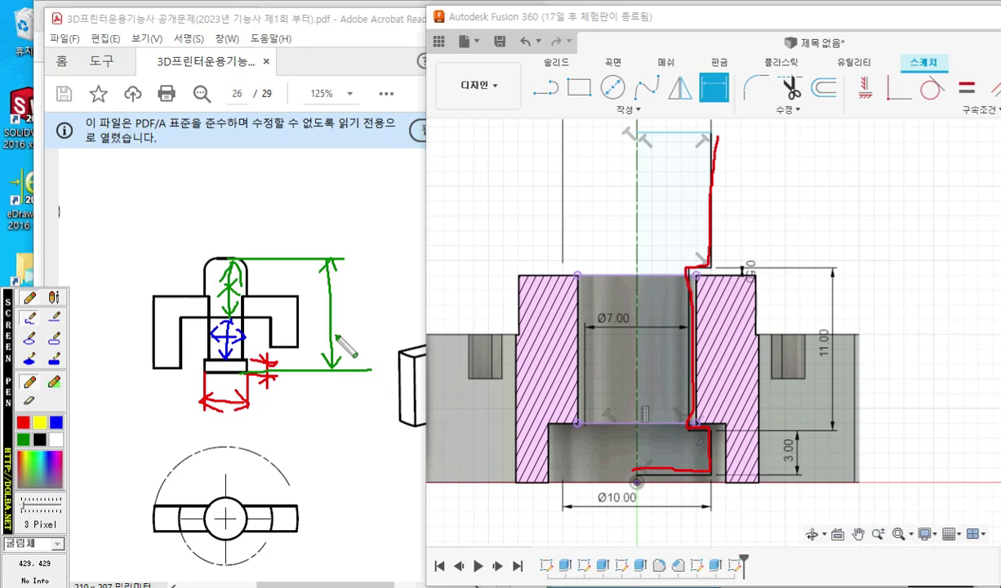
key("Escape")
- Dimension the pin profile's overall height from head top to foot bottom as 27 mm, and move the head diameter dimension above the profile
scroll(794, 207, "down", 1)
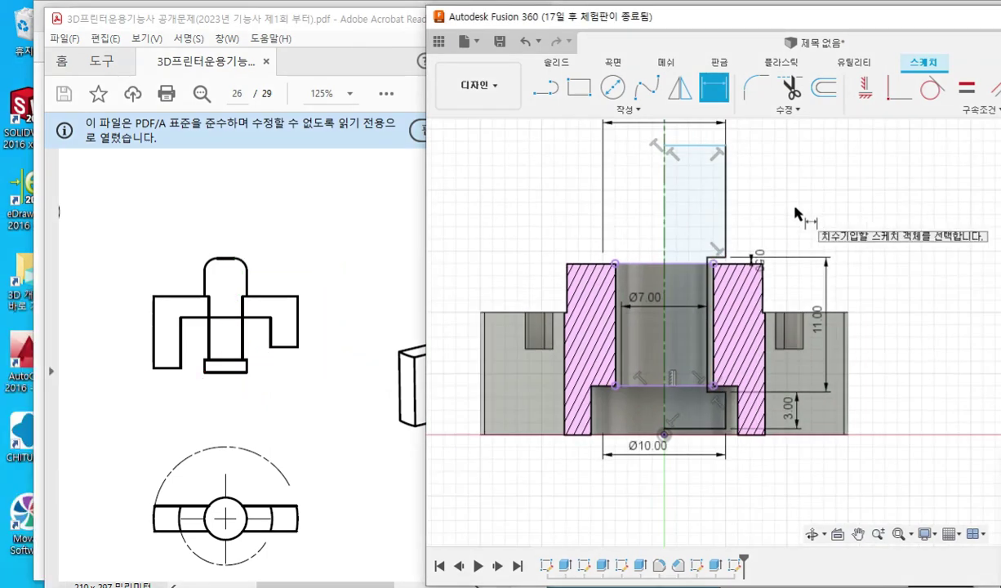
middle_click_drag(795, 208, 765, 249)
left_click(661, 188)
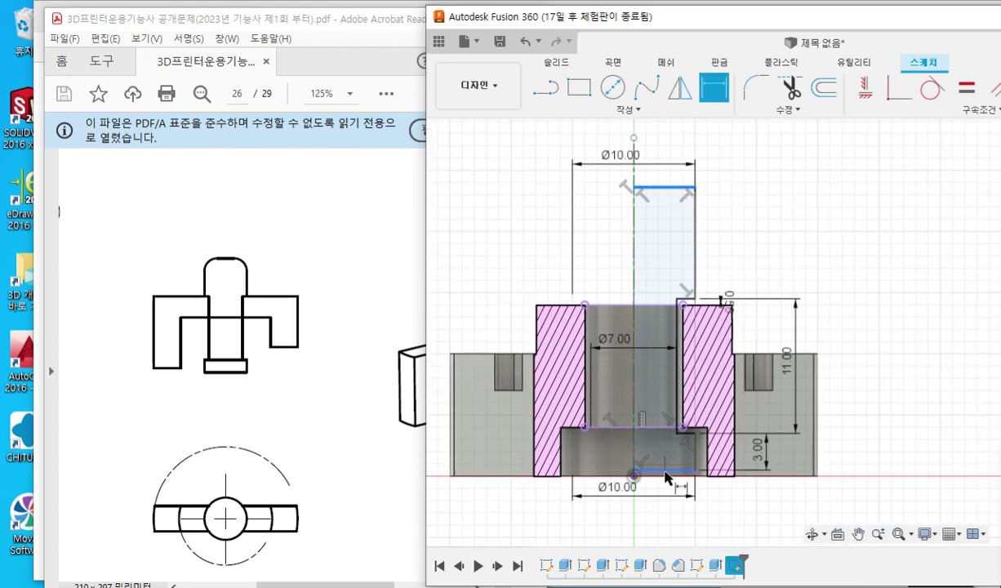
left_click(666, 472)
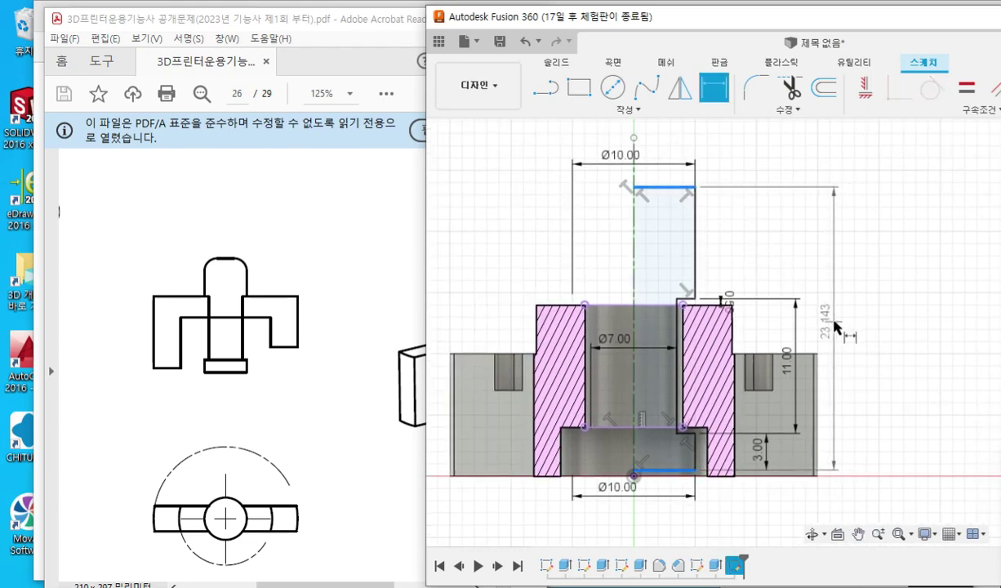
left_click(834, 327)
type("27")
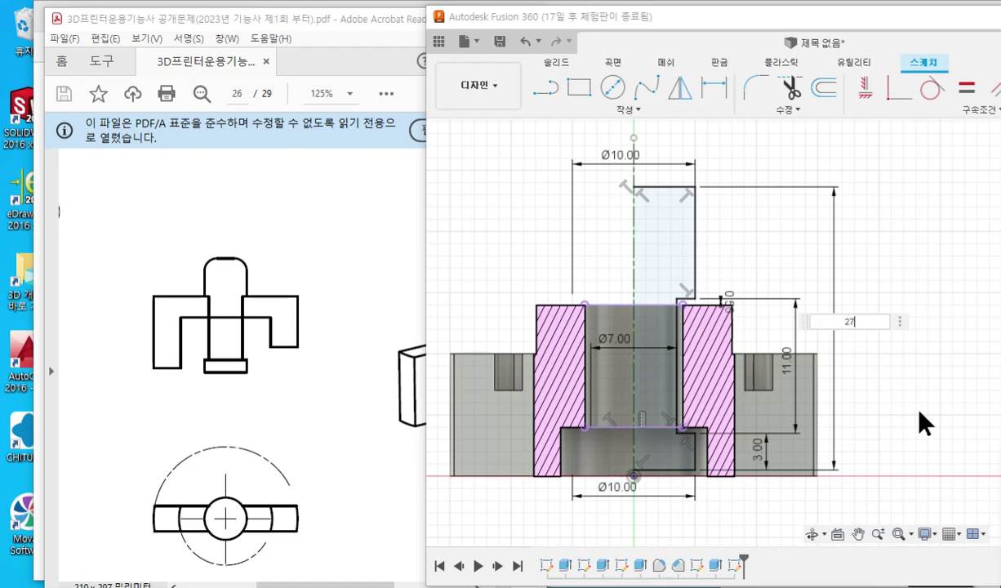
key("Return")
middle_click_drag(825, 257, 831, 295)
left_click_drag(610, 190, 615, 148)
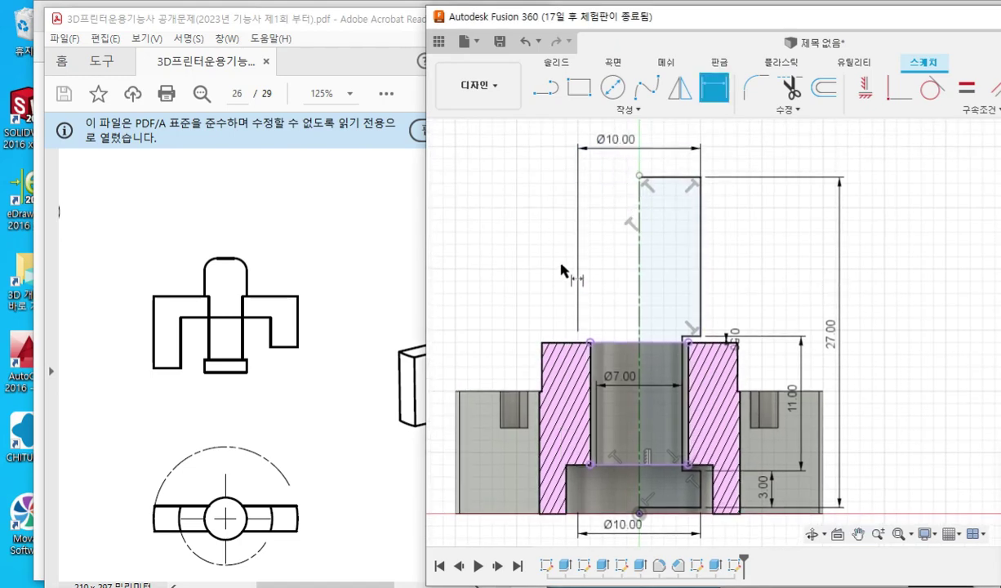
- Mark a rounded upper corner on the pin head in temporary green pen, clear it, and leave the dimension command
key("F12")
left_click_drag(677, 171, 694, 211)
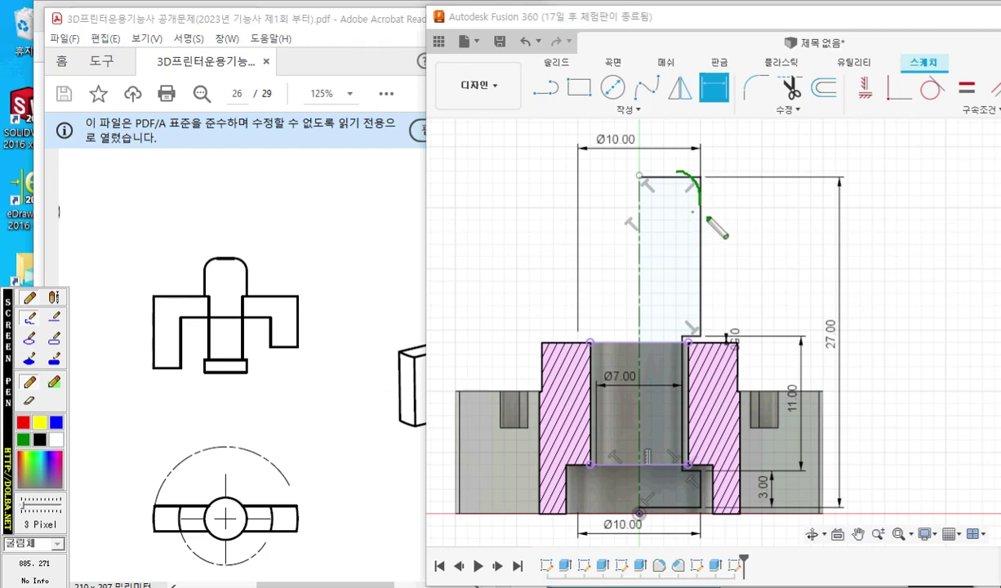
key("F12")
right_click(891, 223)
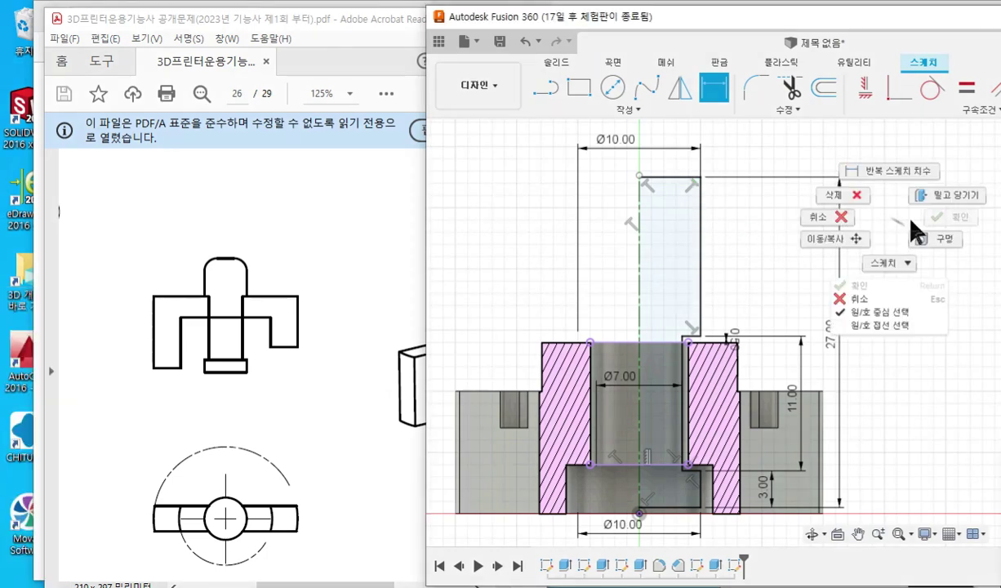
left_click(796, 217)
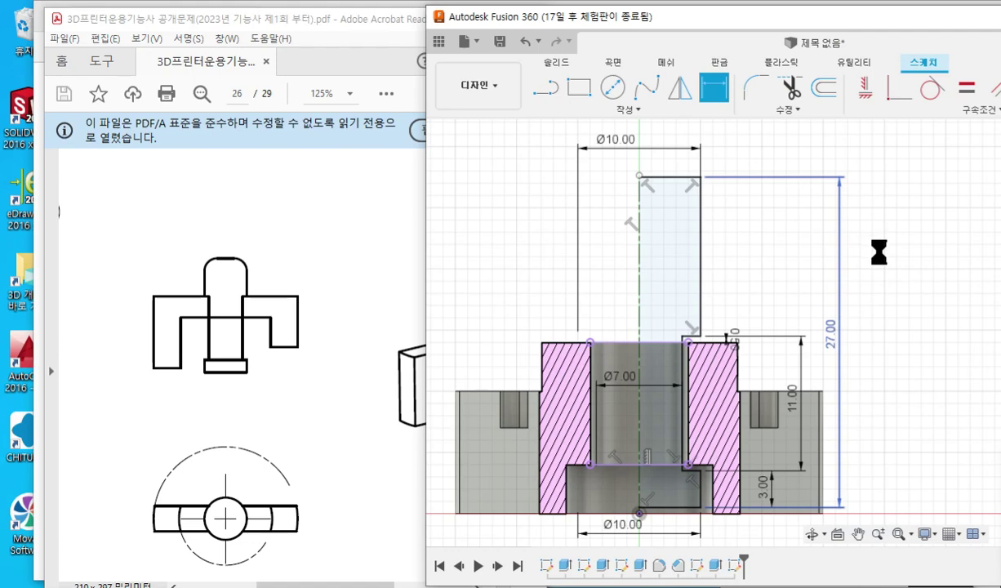
- Revolve the three regions of the pin's half profile 360° about the vertical centerline as a new body
mouse_move(891, 252)
middle_mouse_down()
mouse_move(896, 265)
mouse_move(892, 259)
middle_mouse_up()
scroll(898, 267, "down", 1)
left_click(676, 241)
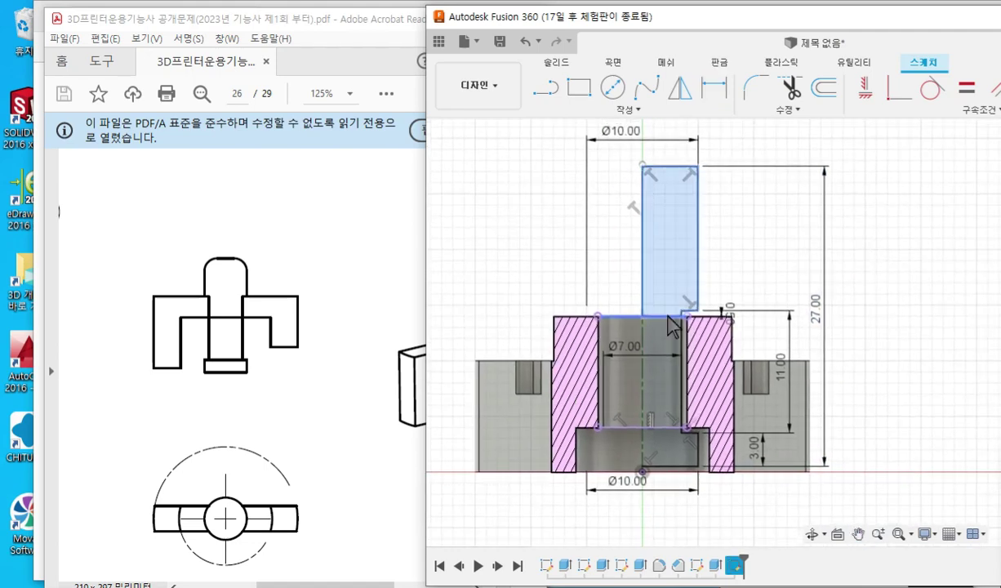
left_click(657, 412, "shift")
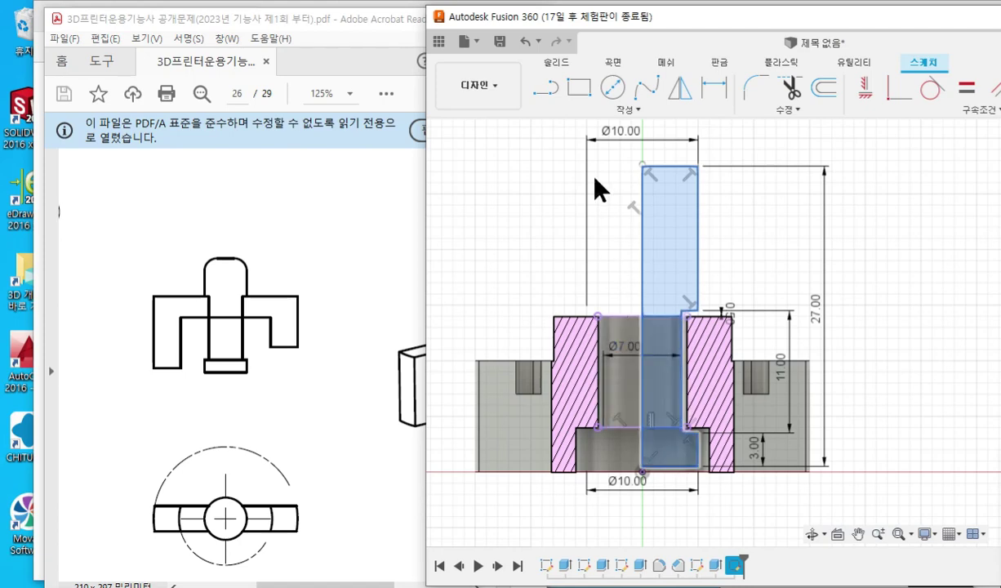
left_click(559, 61)
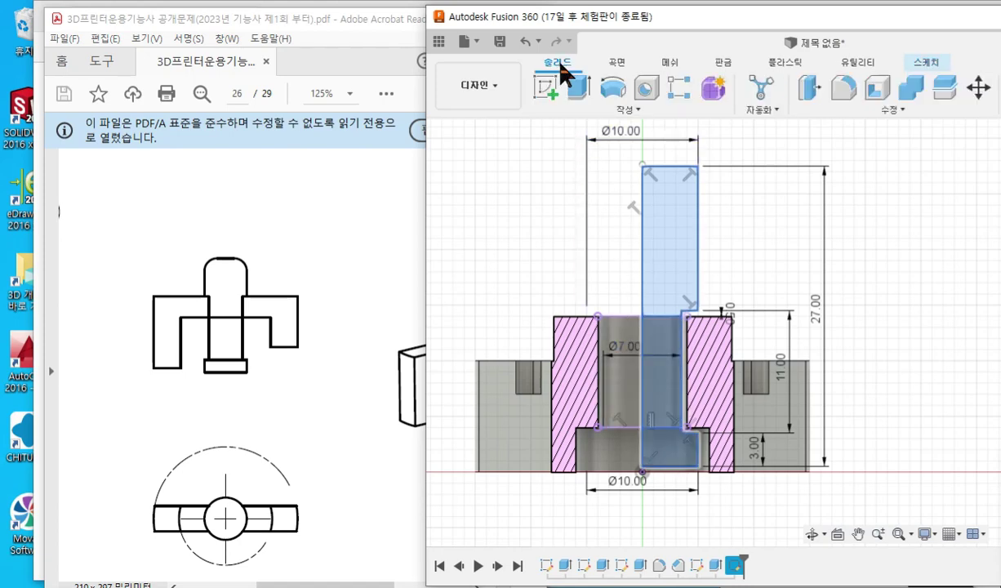
left_click(612, 90)
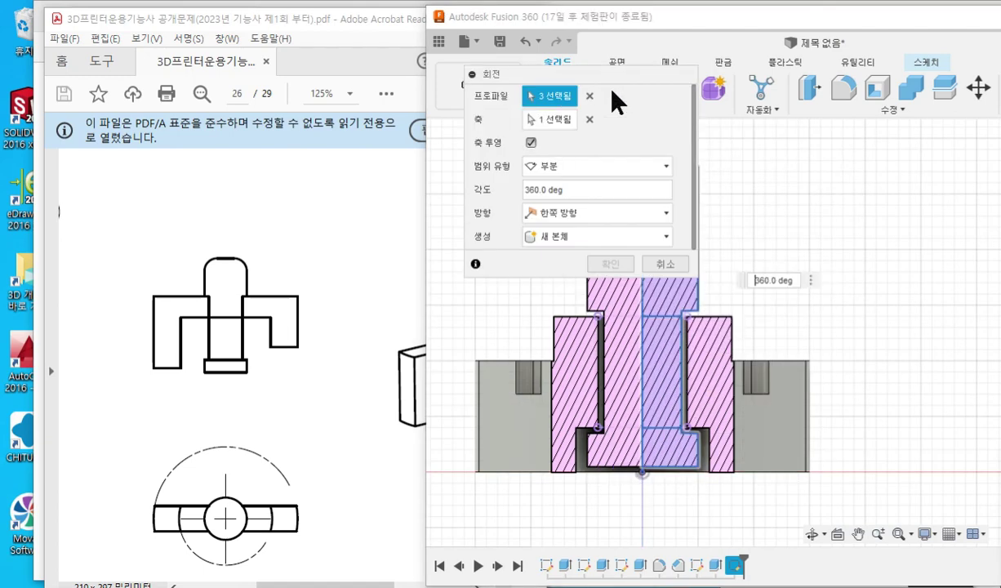
mouse_move(777, 219)
middle_mouse_down()
mouse_move(799, 242)
mouse_move(852, 253)
middle_mouse_up()
scroll(799, 242, "down", 2)
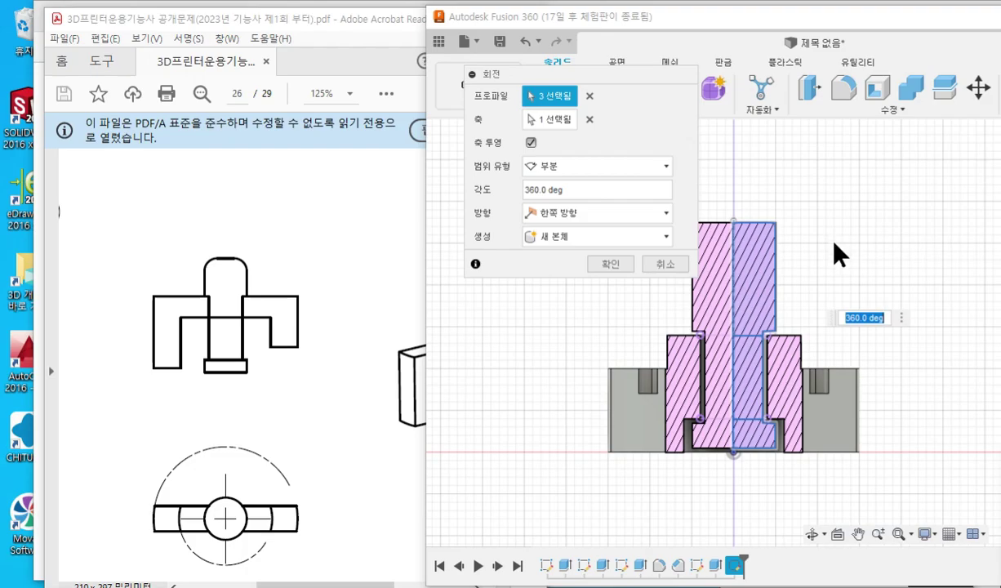
mouse_move(833, 243)
middle_mouse_down("shift")
mouse_move(753, 262)
mouse_move(740, 278)
mouse_move(858, 271)
mouse_move(805, 259)
mouse_move(860, 253)
mouse_move(819, 249)
mouse_move(844, 250)
mouse_move(809, 261)
middle_mouse_up("shift")
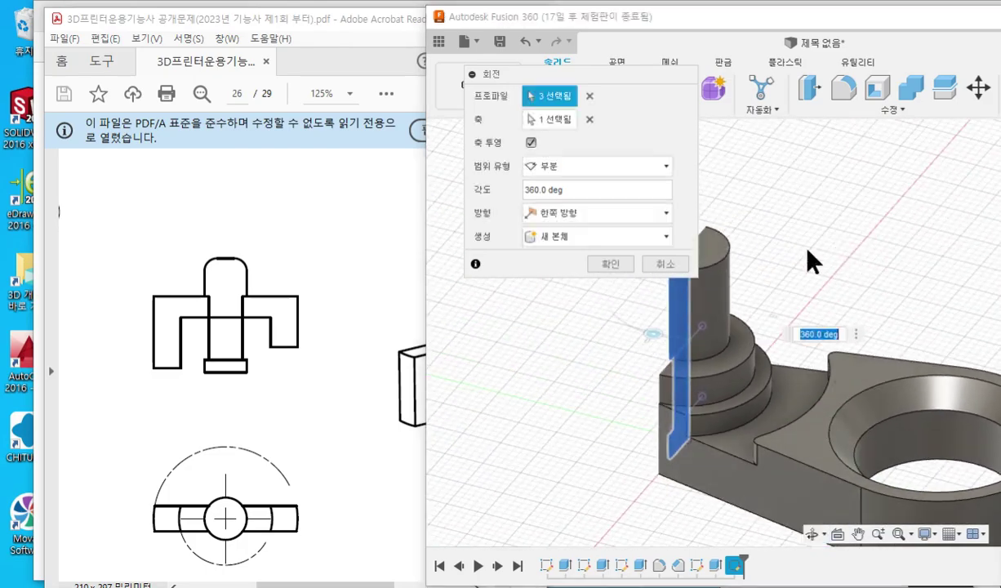
left_click(613, 266)
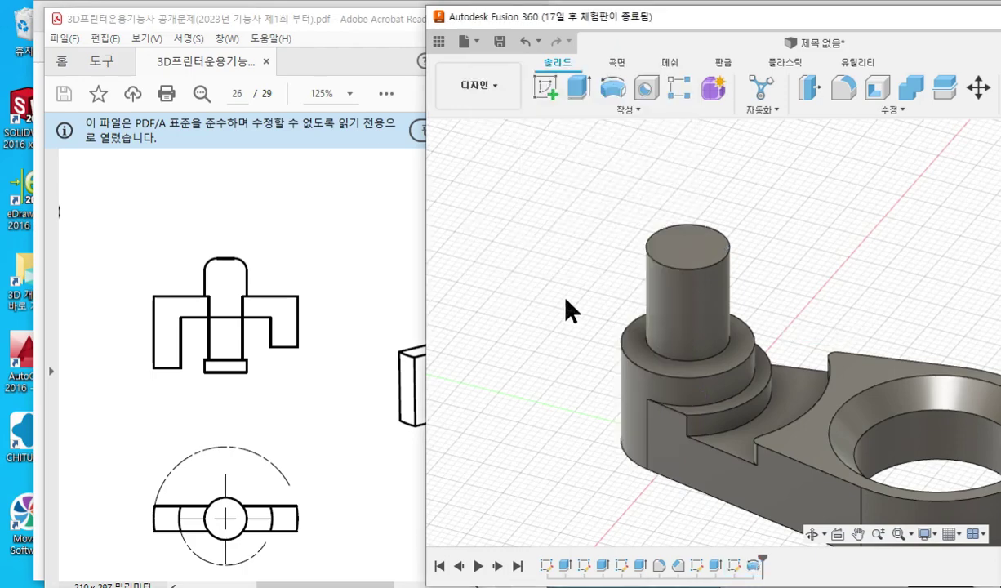
- View the model from the side, start a section analysis, and minimize the other windows behind the modelling window
middle_click_drag(571, 310, 663, 313, "shift")
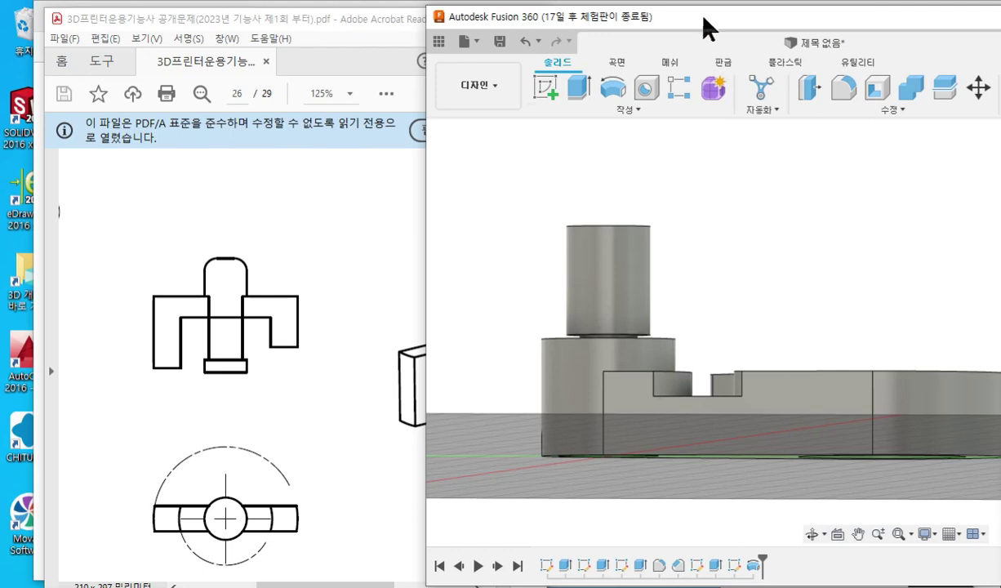
left_click_drag(704, 18, 408, 21)
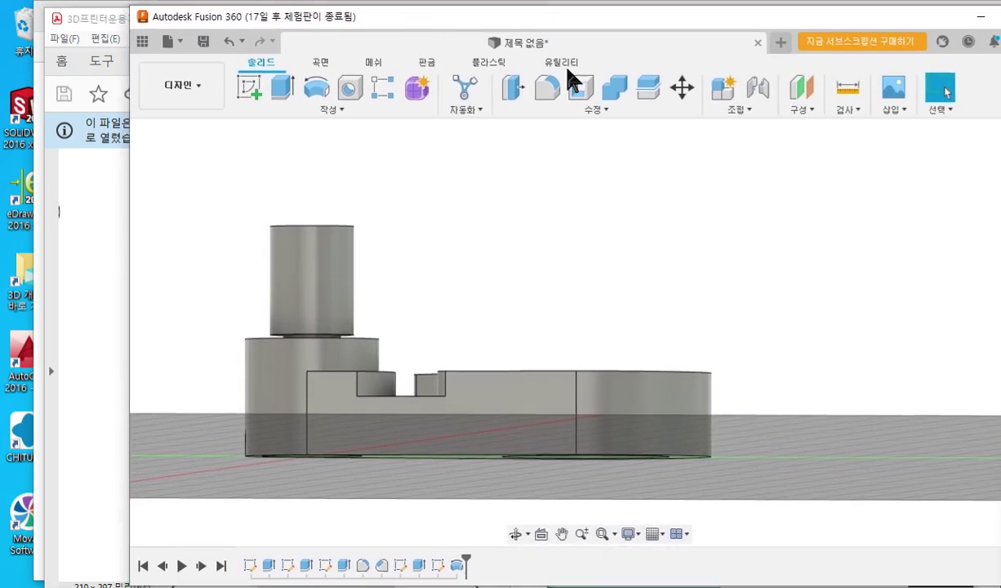
left_click(854, 109)
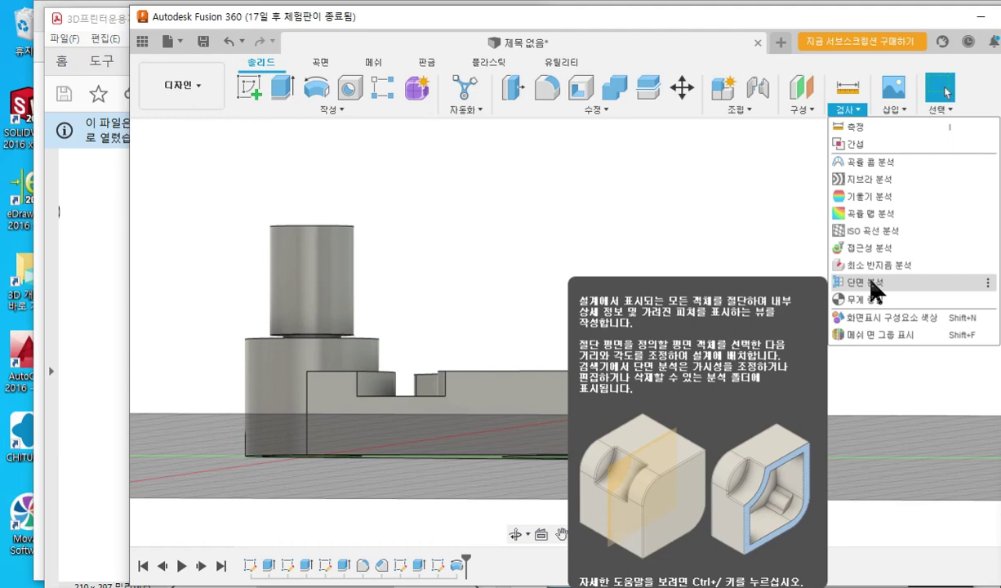
left_click(872, 282)
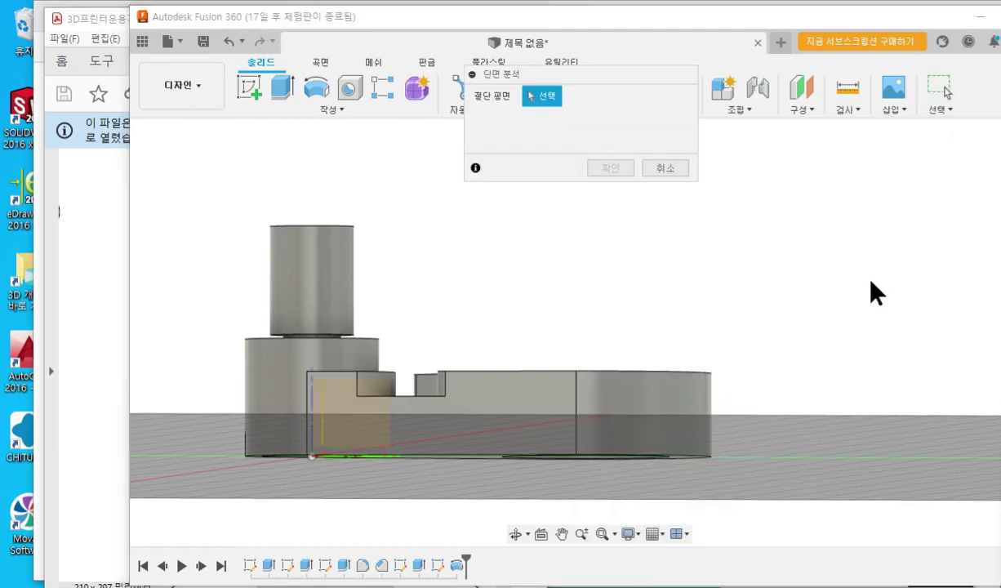
middle_click_drag(497, 235, 683, 257)
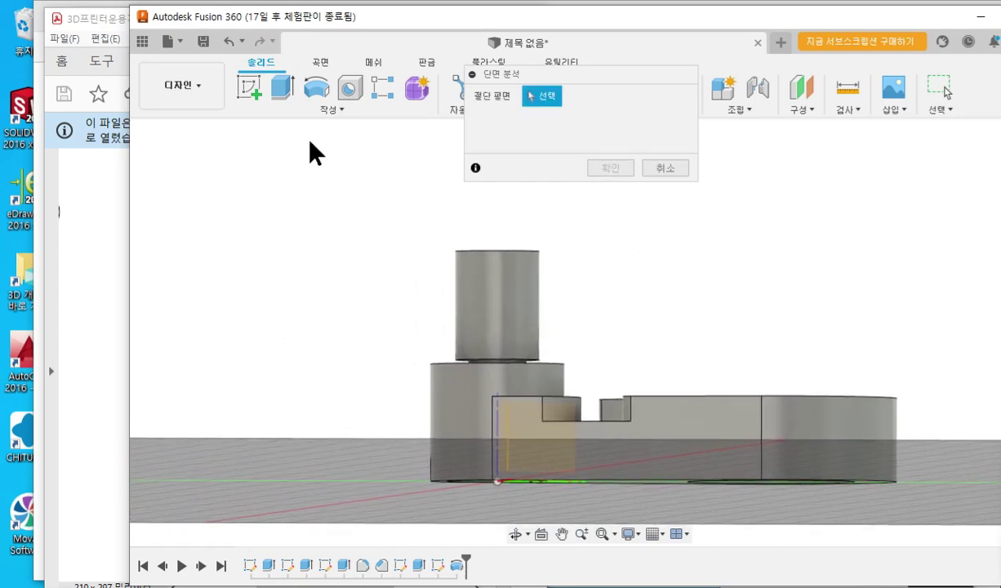
left_click_drag(222, 19, 343, 67)
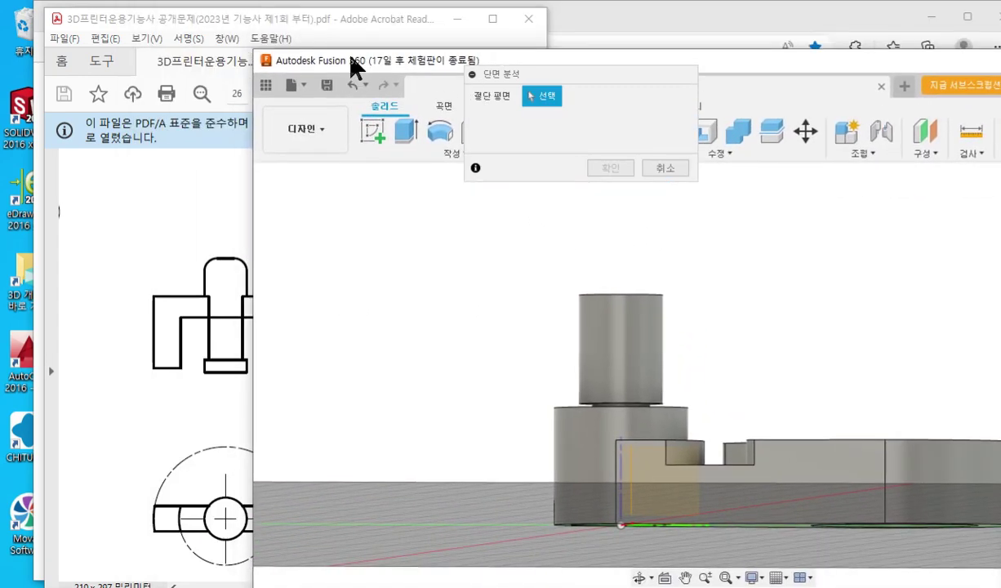
left_click(938, 41)
left_click(927, 18)
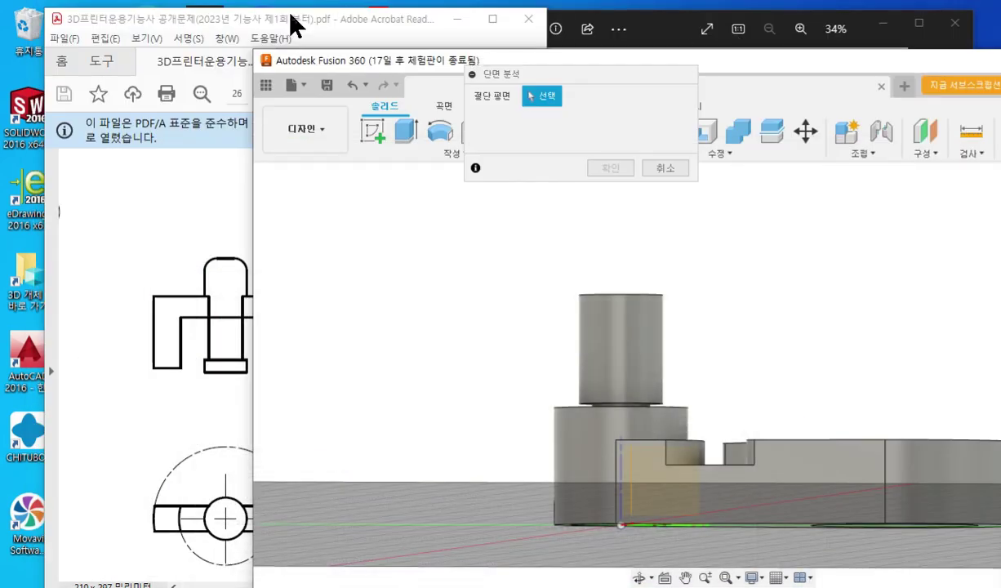
left_click(452, 20)
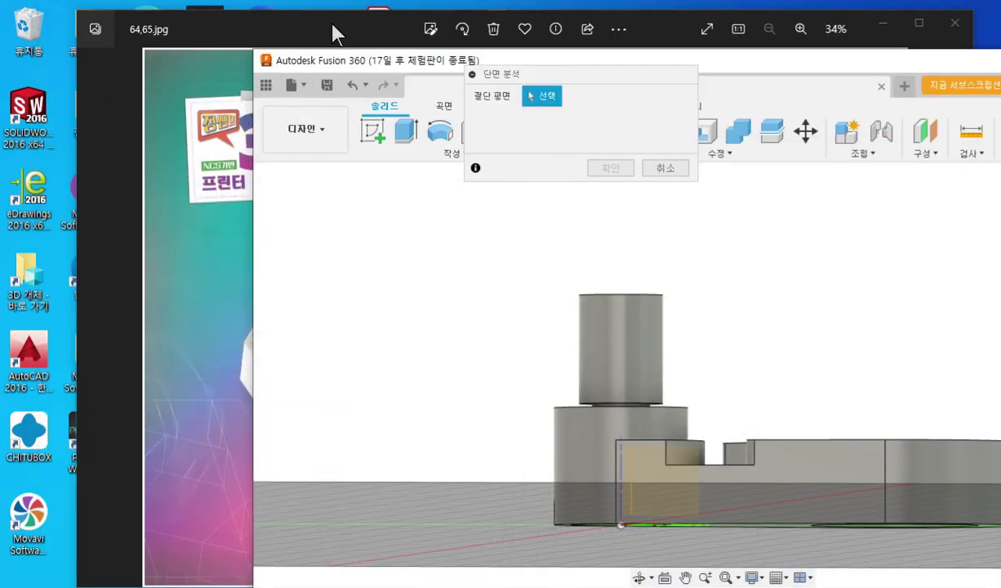
left_click(874, 33)
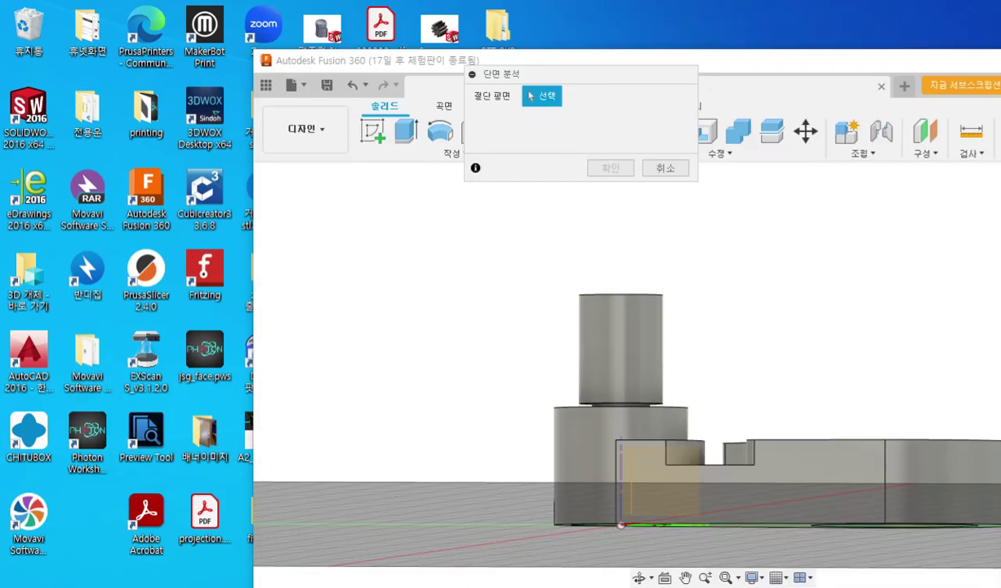
- Bring the browser panel beside the model and cut the section analysis along the origin YZ plane at 0 mm
left_click_drag(1000, 220, 336, 181)
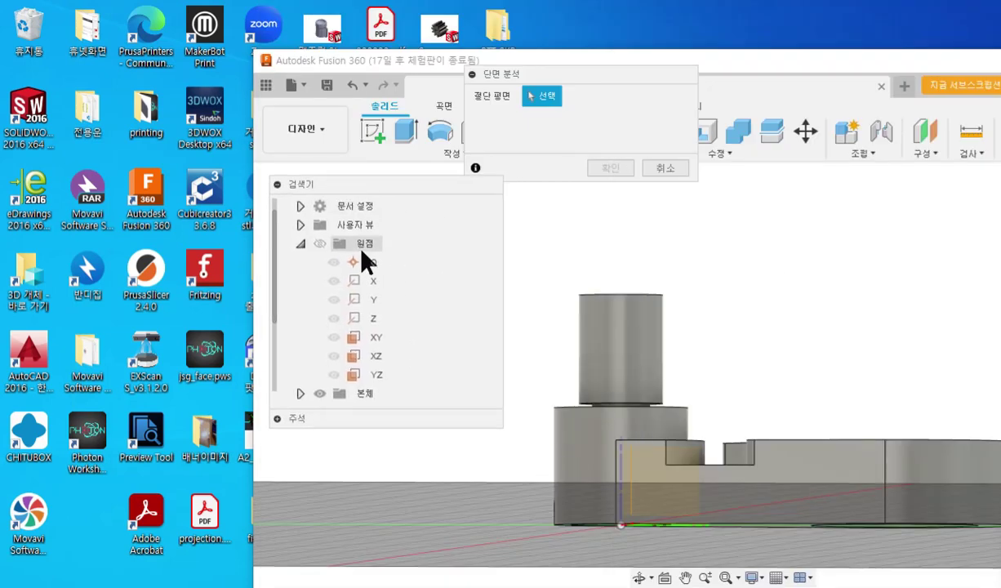
left_click(368, 375)
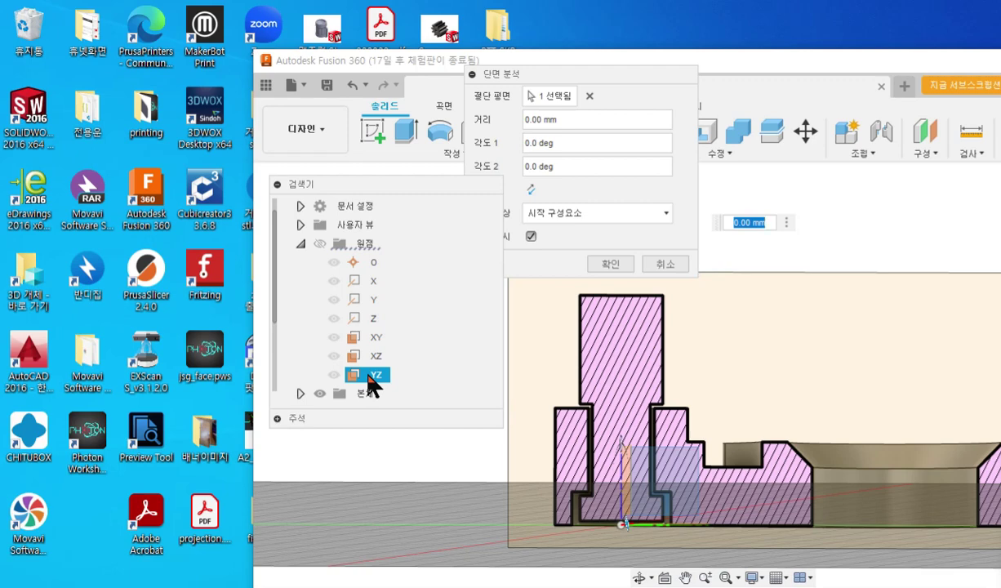
left_click(613, 264)
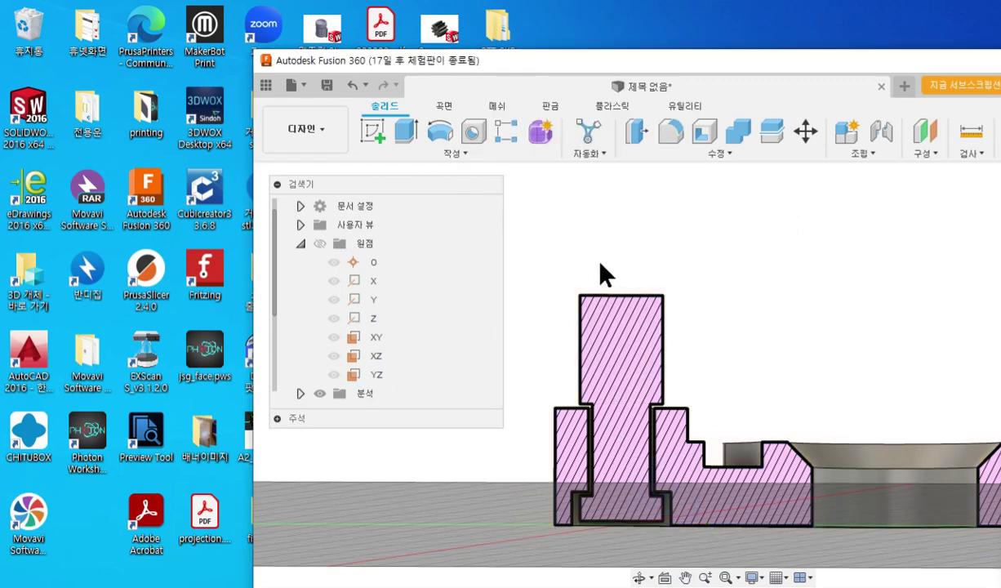
- Move the modelling window and browser panel back into place and expand the analysis folder to select its section
left_click_drag(549, 66, 378, 22)
left_click_drag(372, 179, 196, 131)
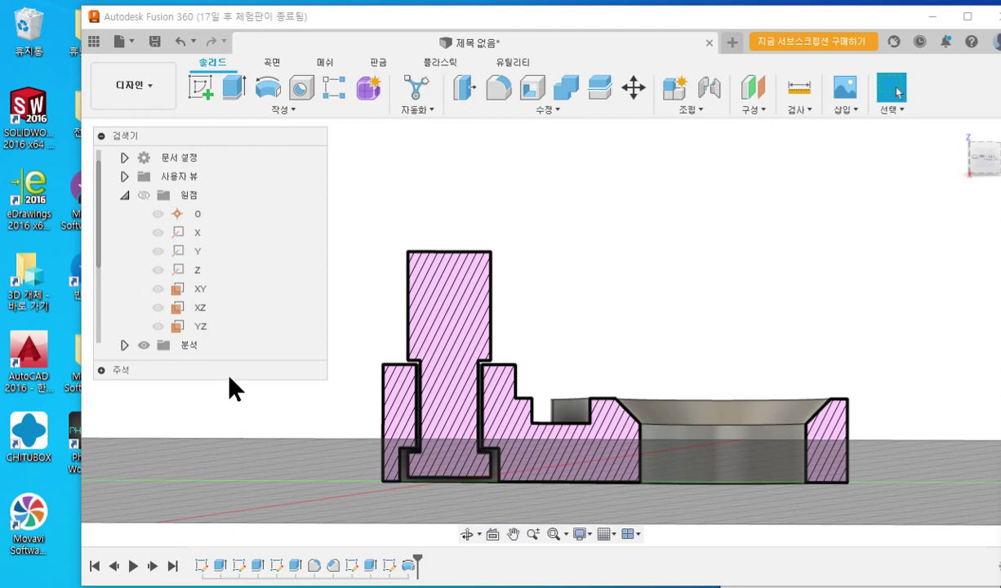
left_click(125, 345)
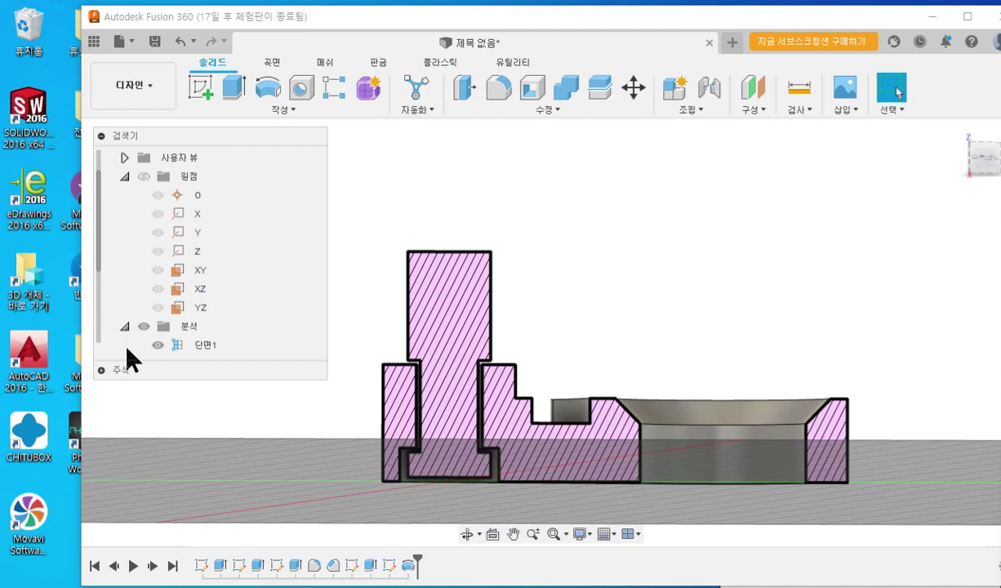
left_click(180, 346)
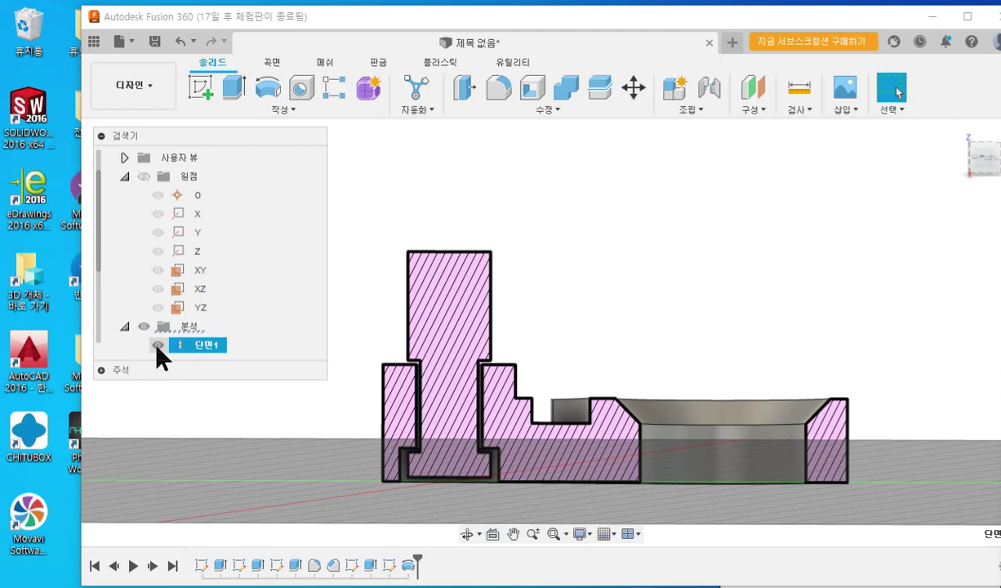
- Toggle the section analysis off and on repeatedly to compare the whole and cut views, leaving the section shown
left_click(157, 346)
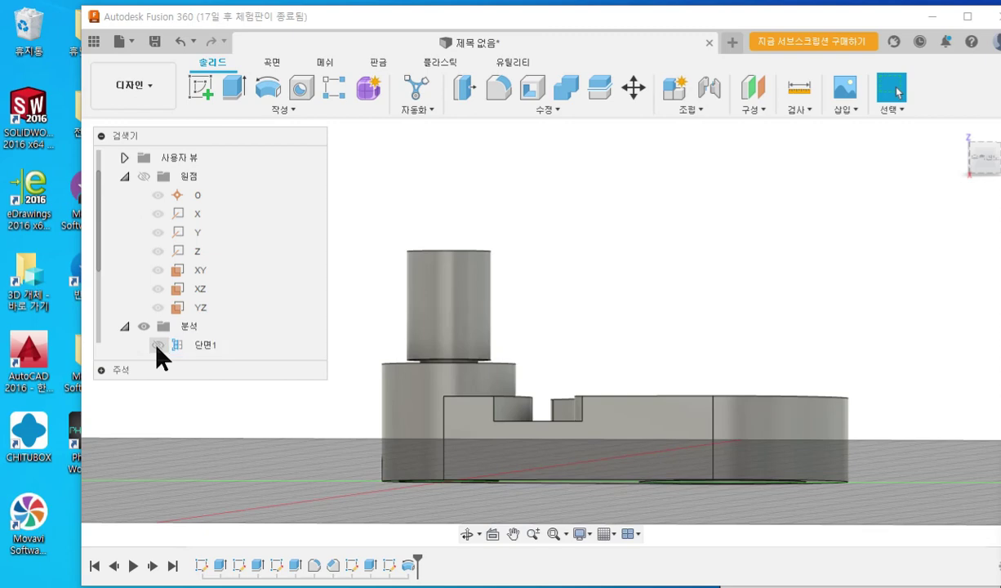
left_click(157, 346)
left_click(157, 346)
left_click(157, 346)
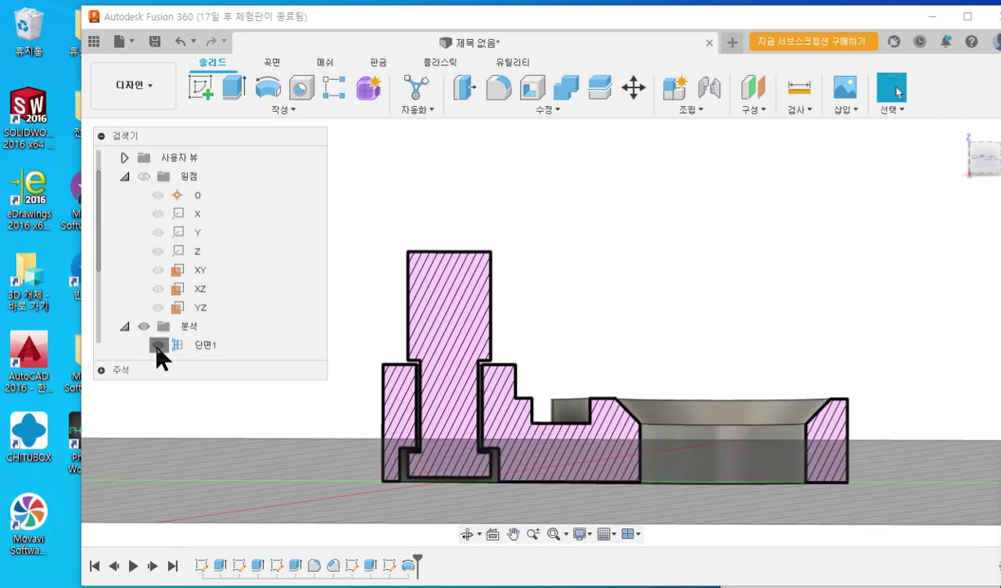
left_click(157, 346)
left_click(157, 346)
left_click(157, 346)
left_click(157, 346)
left_click(157, 346)
left_click(157, 346)
left_click(157, 346)
left_click(156, 346)
left_click(156, 346)
left_click(156, 346)
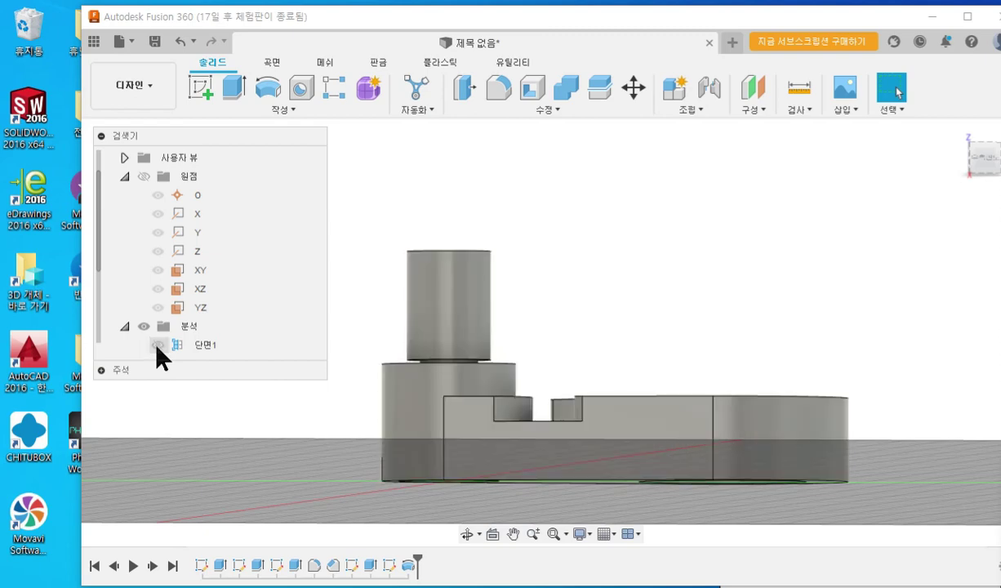
left_click(157, 346)
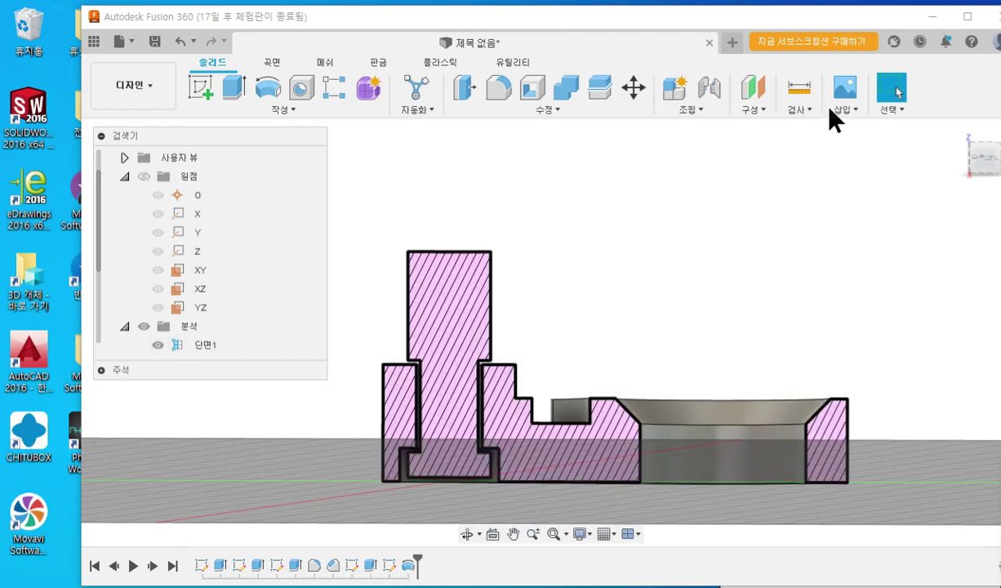
- Move the browser panel out of the way and reposition the modelling window with the full section view in it
left_click(791, 108)
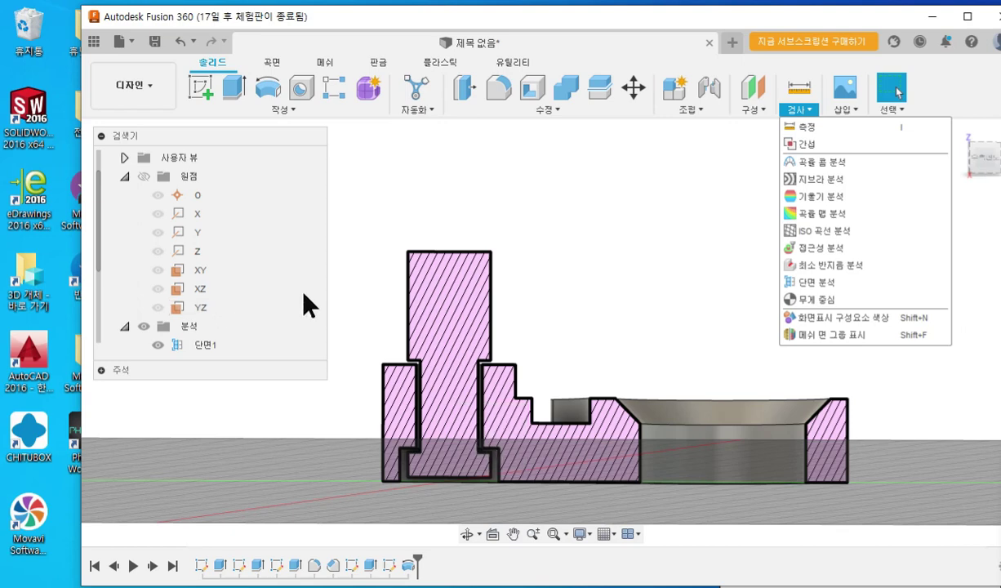
left_click(606, 281)
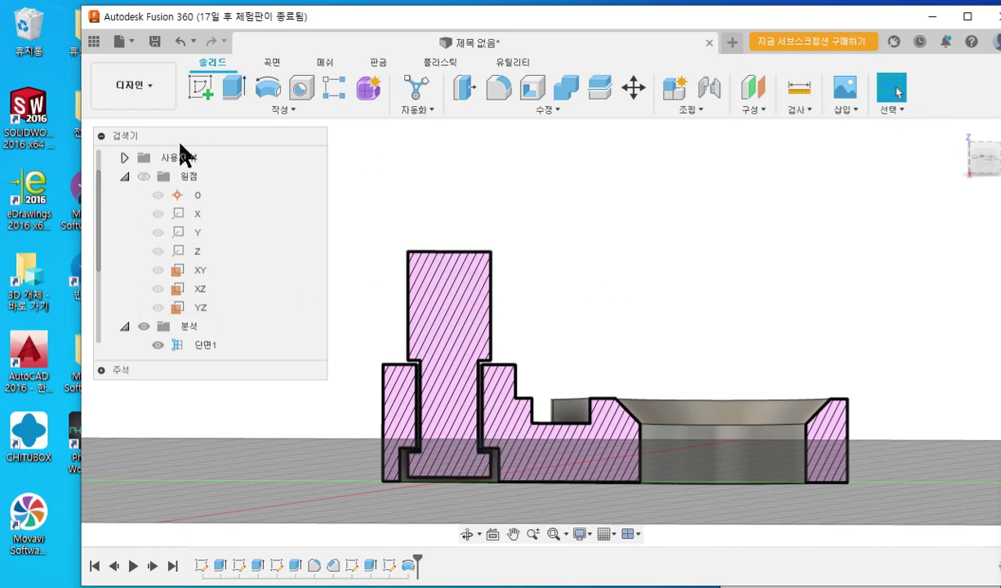
left_click_drag(166, 133, 997, 175)
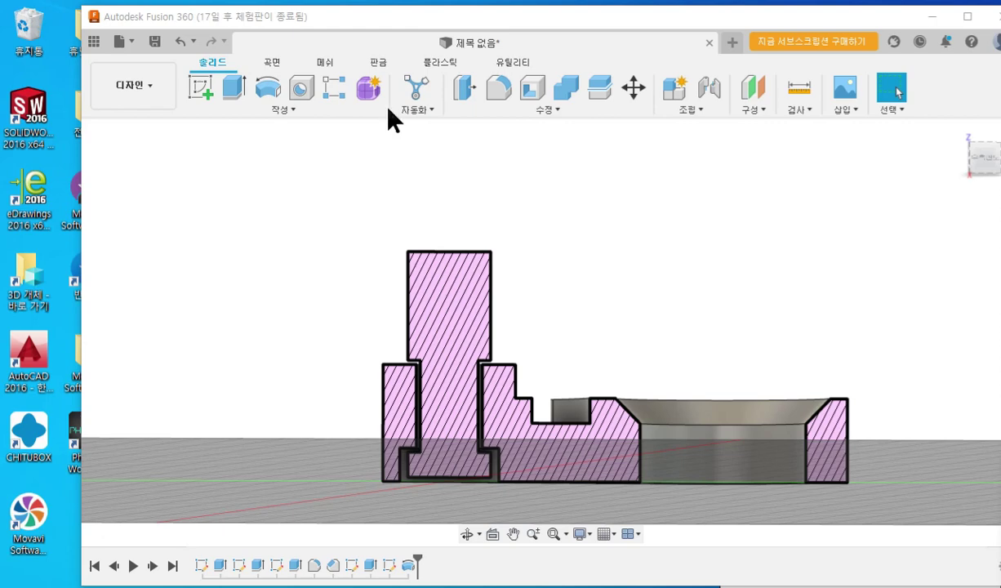
left_click_drag(330, 16, 574, 18)
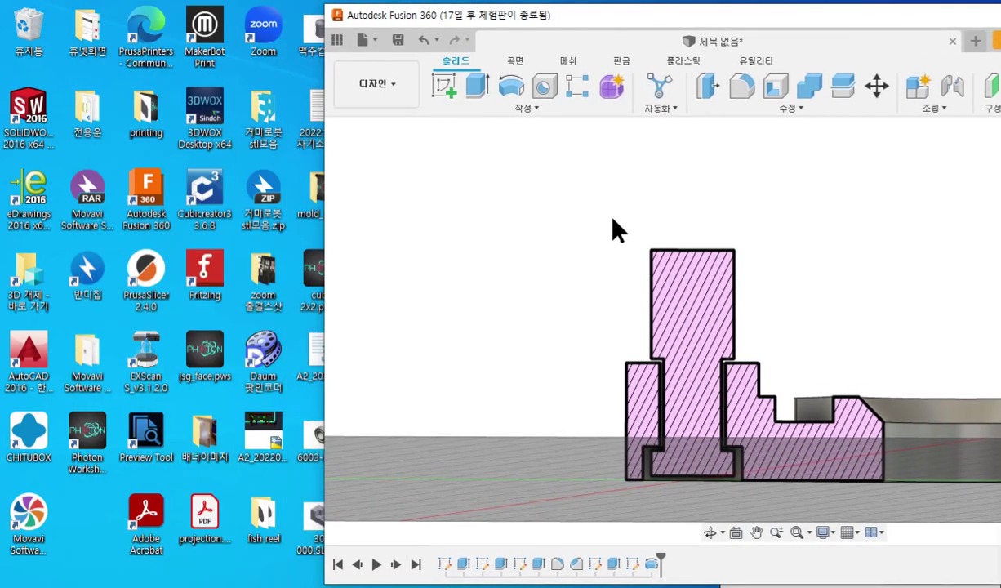
middle_click_drag(725, 269, 559, 256)
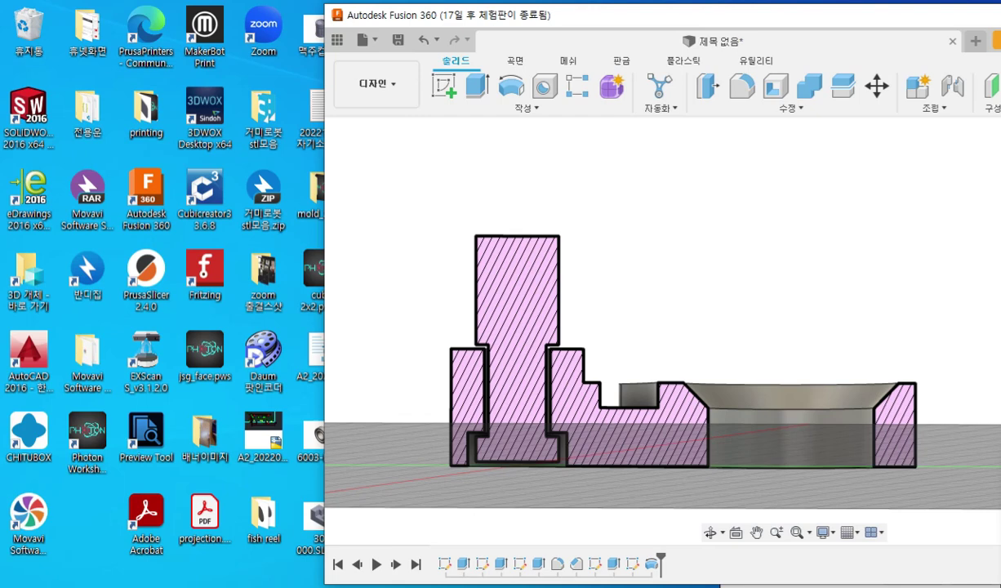
- Bring up the PDF drawing at section A-A and part 2, then return to Fusion 360 to compare the section
left_click(391, 586)
scroll(287, 445, "up", 1)
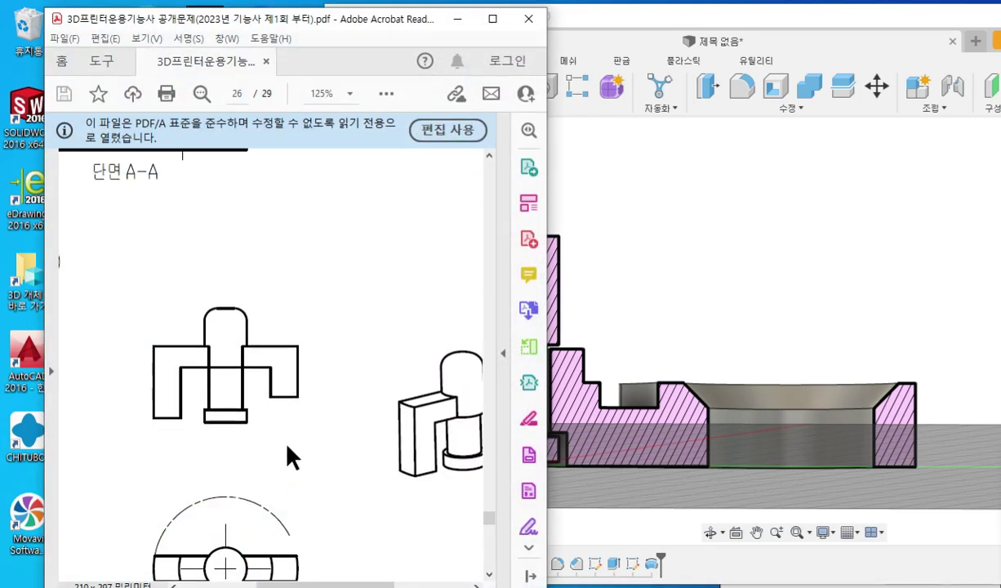
scroll(290, 457, "up", 3)
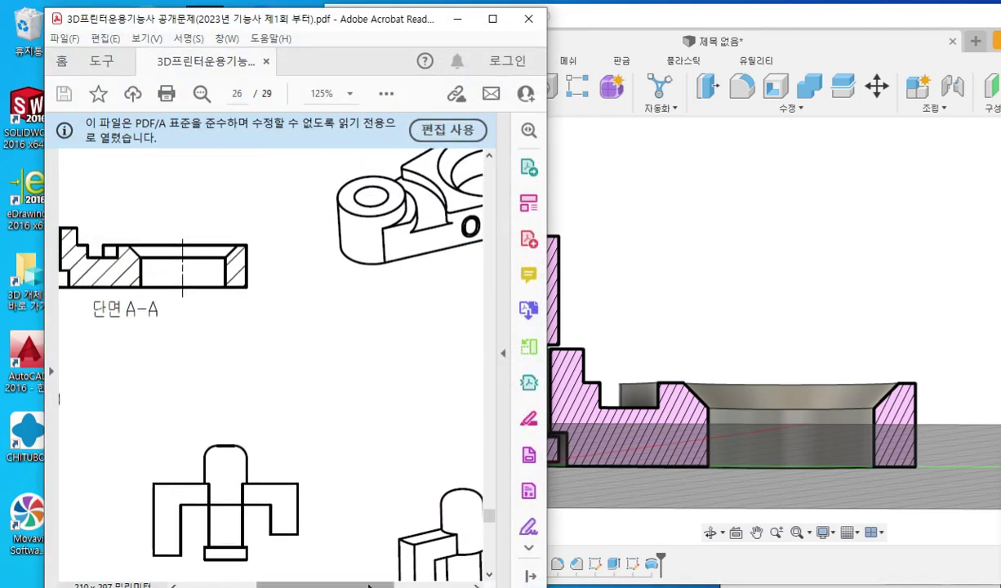
left_click_drag(368, 585, 324, 584)
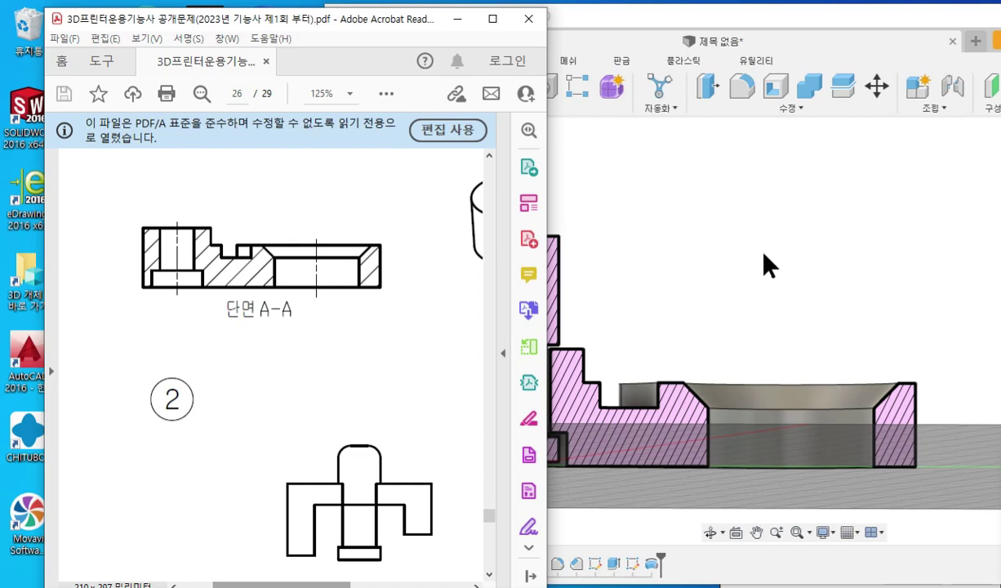
left_click(693, 258)
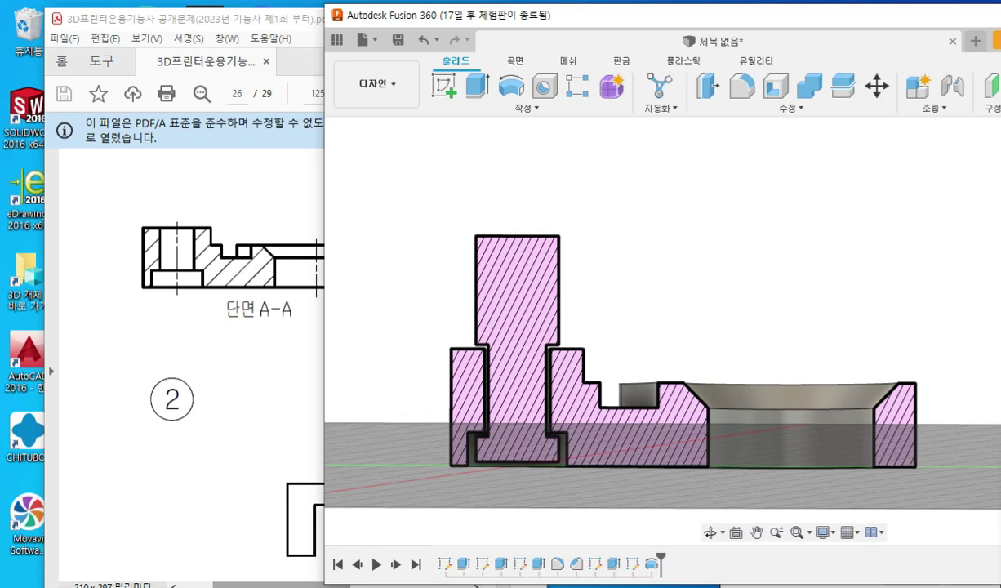
- Bring the browser panel back into view and turn off the 단면1 section analysis to show the whole model
left_click_drag(1000, 298, 869, 130)
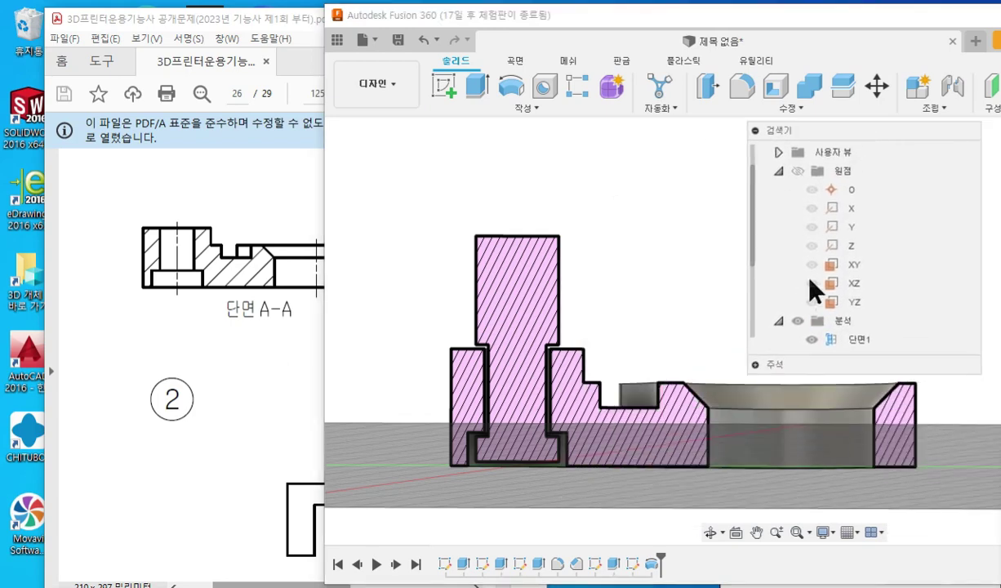
left_click(811, 339)
left_click(811, 339)
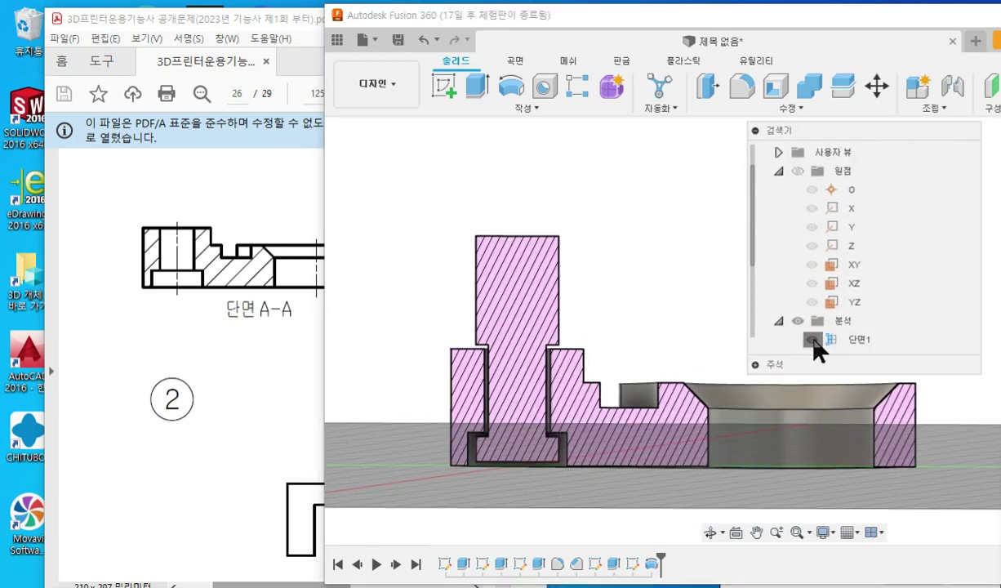
left_click(811, 338)
left_click(811, 339)
left_click(811, 339)
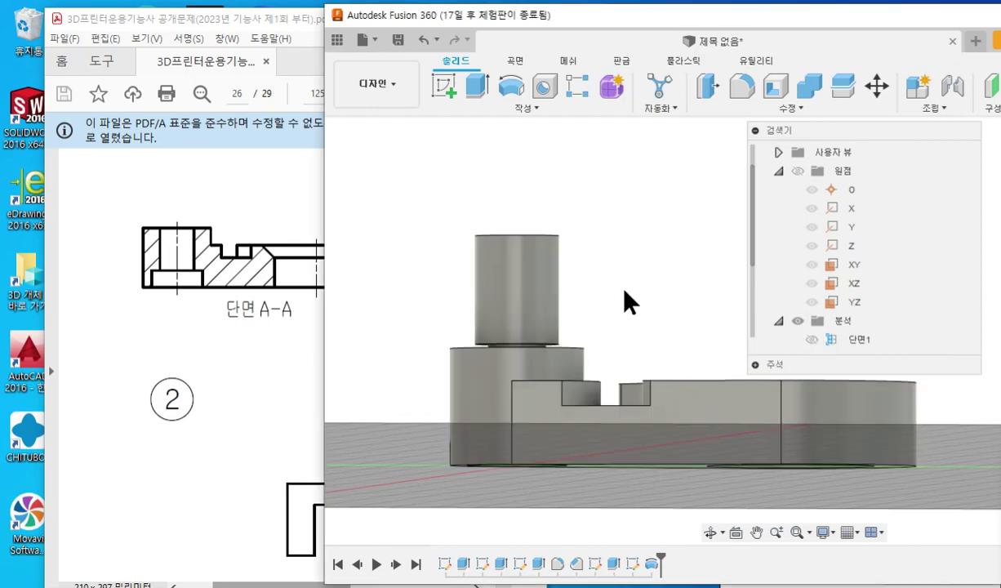
middle_click_drag(616, 294, 666, 324, "shift")
- Switch to the PDF drawing and examine part 2's front and isometric views
left_click(235, 315)
scroll(282, 367, "down", 3)
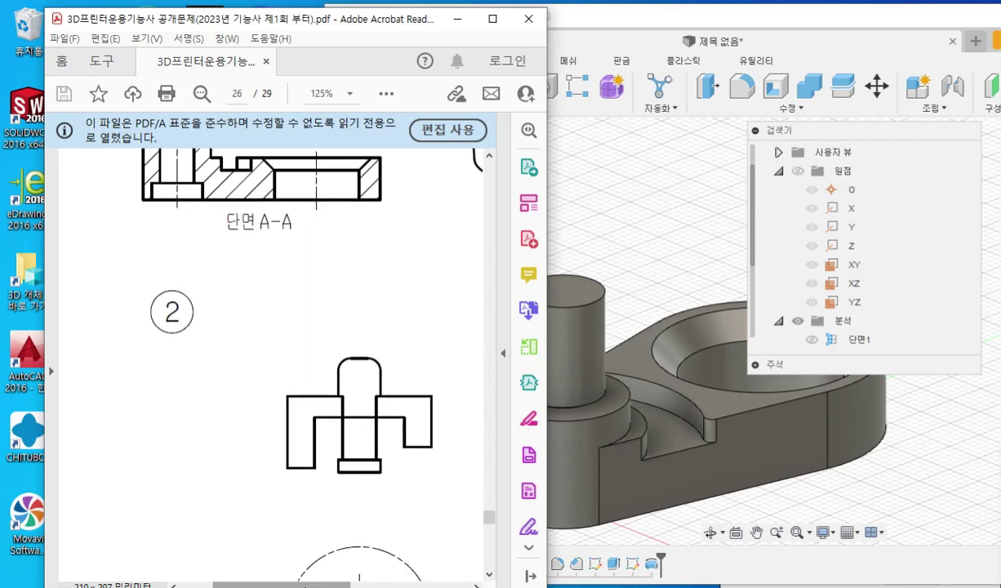
left_click_drag(310, 583, 377, 583)
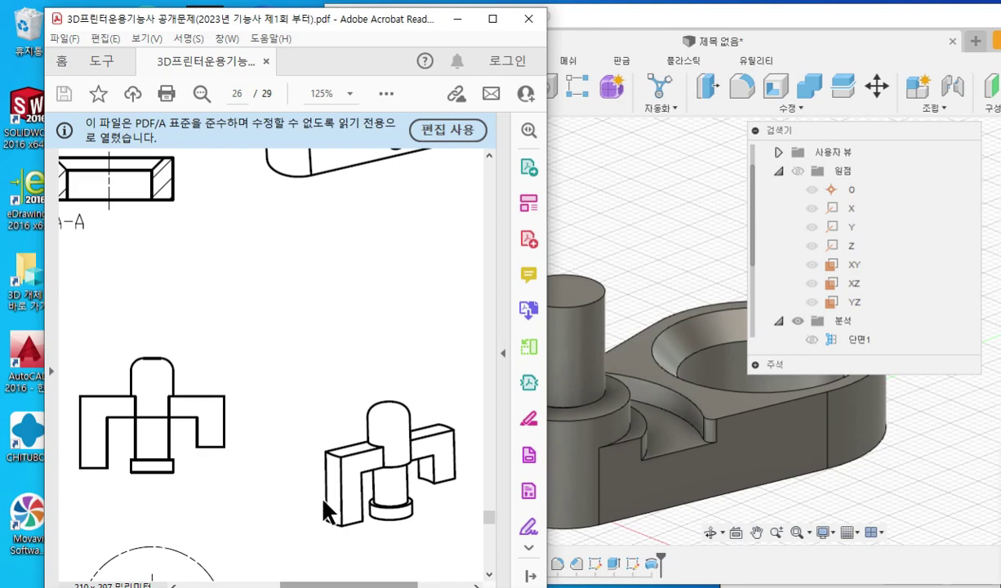
- Return to Fusion 360, move the browser panel clear of the model and select the XZ origin plane
left_click(803, 135)
left_click_drag(802, 139, 321, 125)
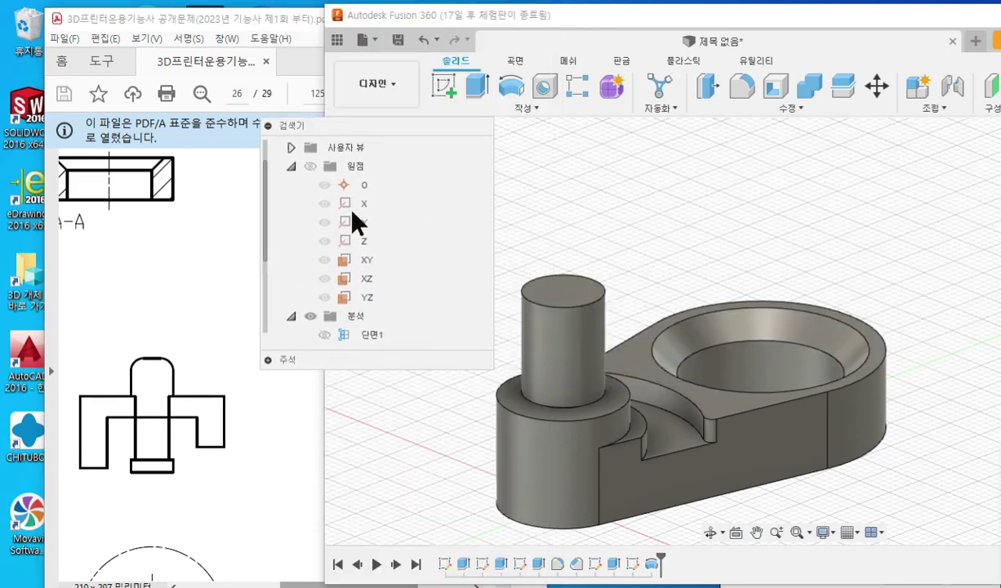
left_click(366, 279)
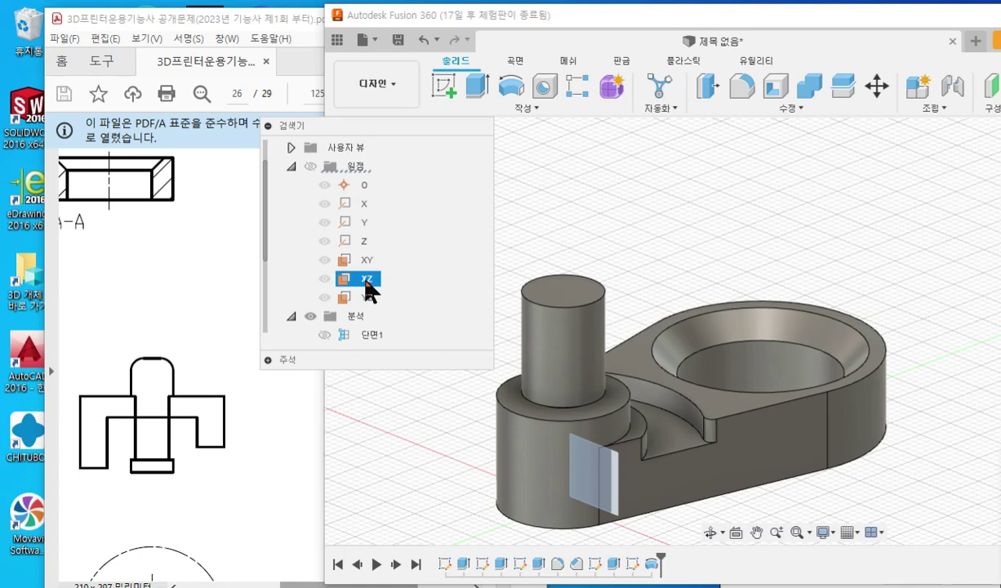
- Write XZ and draw part 2's arm outline over the model with the screen pen, and clear the markings
key("ctrl+shift+p")
mouse_move(396, 266)
left_mouse_down()
mouse_move(415, 297)
mouse_move(394, 297)
mouse_move(448, 292)
mouse_move(641, 352)
mouse_move(631, 425)
left_mouse_up()
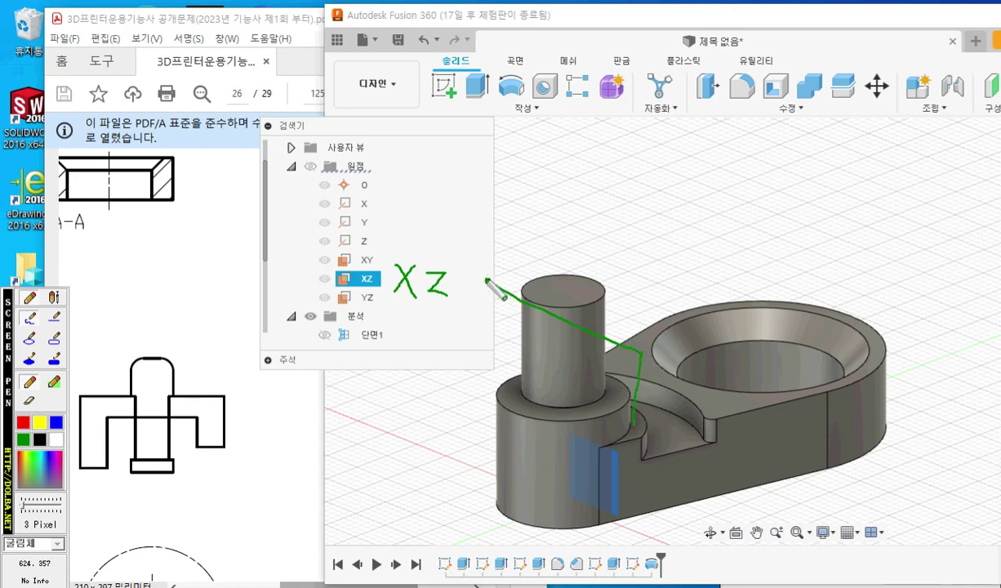
mouse_move(481, 280)
left_mouse_down()
mouse_move(471, 458)
mouse_move(484, 445)
mouse_move(498, 344)
mouse_move(614, 375)
mouse_move(610, 431)
mouse_move(642, 436)
left_mouse_up()
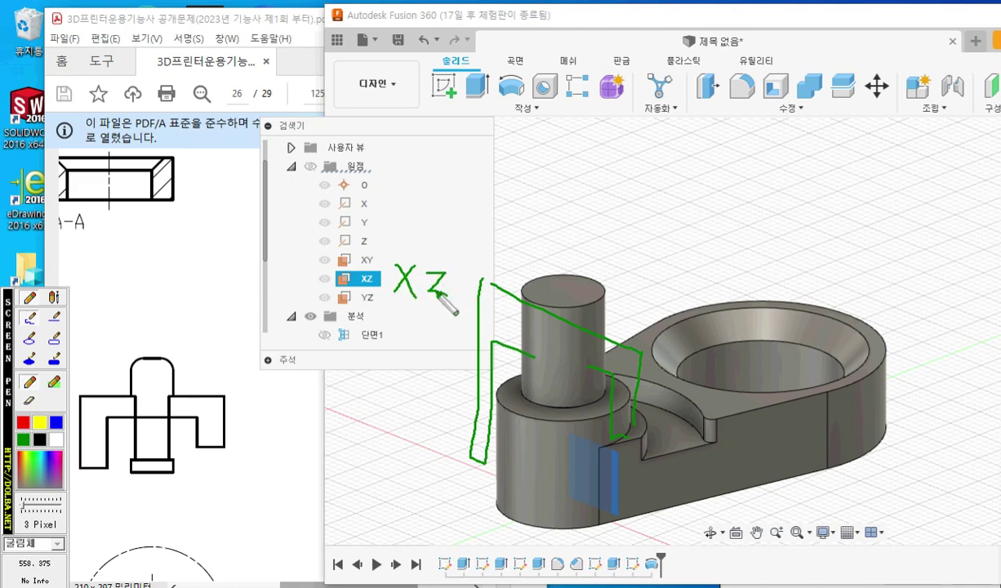
key("Escape")
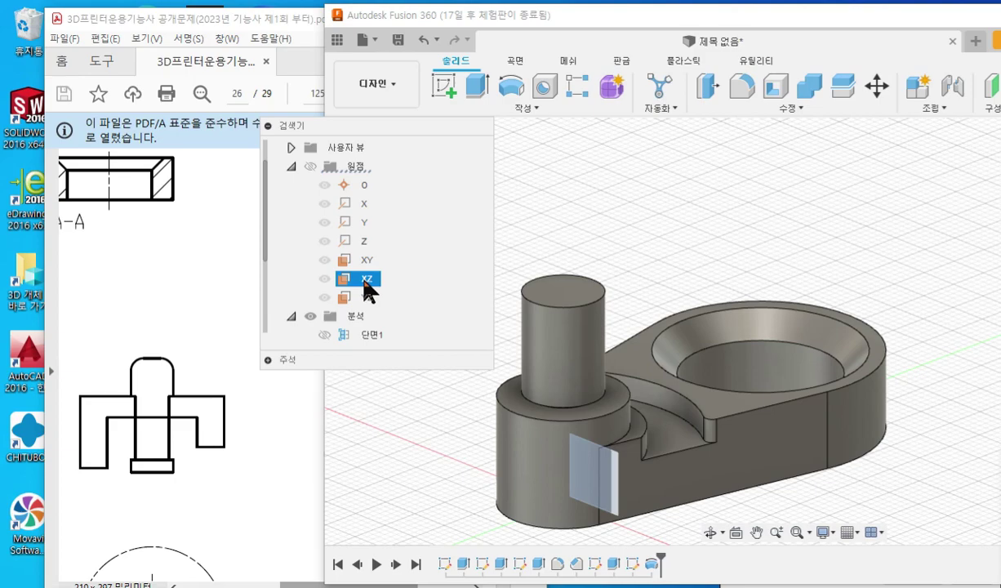
- Create a sketch on the XZ plane and move the browser panel out of the way
right_click(367, 291)
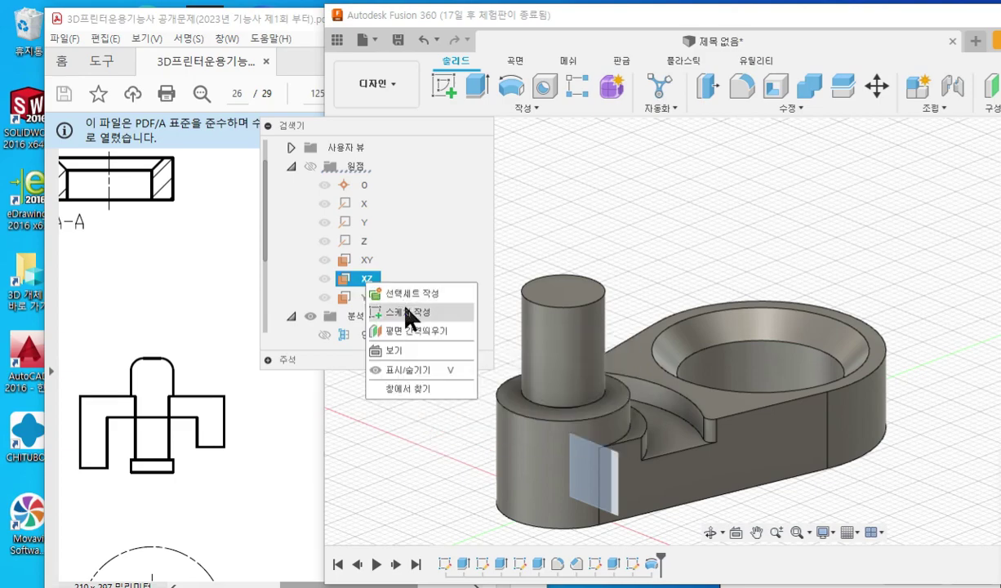
left_click(407, 312)
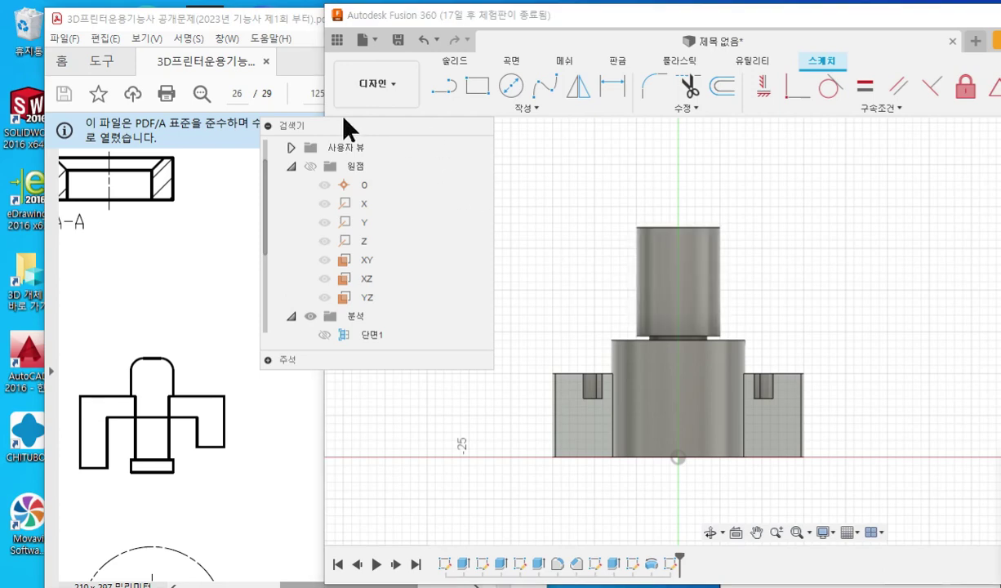
left_click_drag(335, 124, 996, 141)
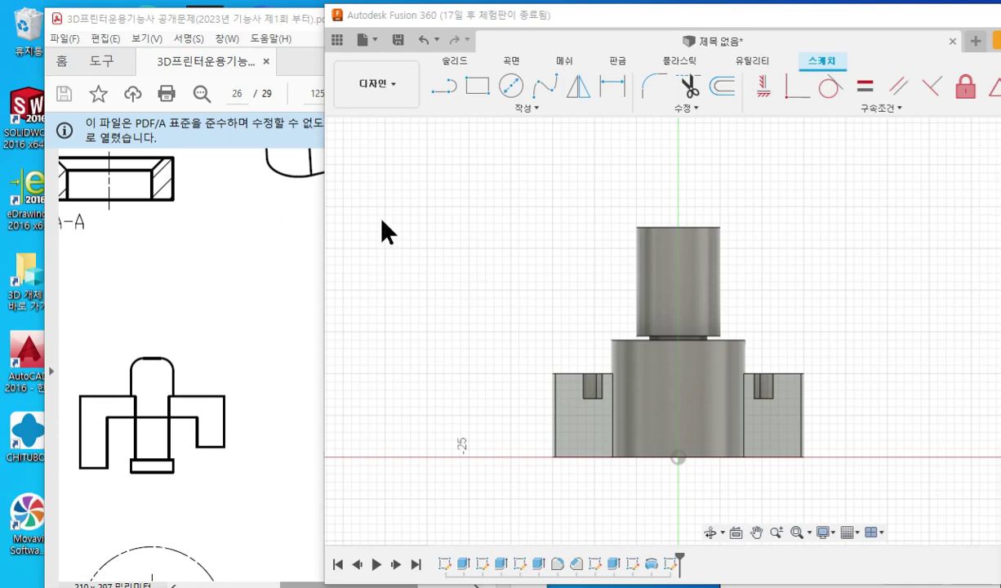
- Bring up part 2's three views in the PDF drawing and mark the arm's thickness on the isometric view in green
left_click(294, 280)
scroll(291, 327, "down", 4)
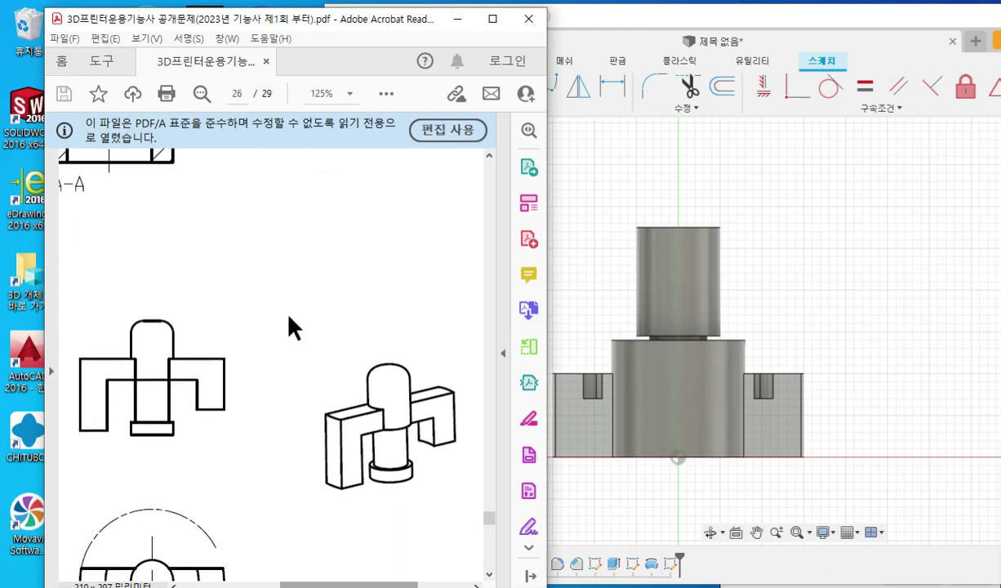
key("F12")
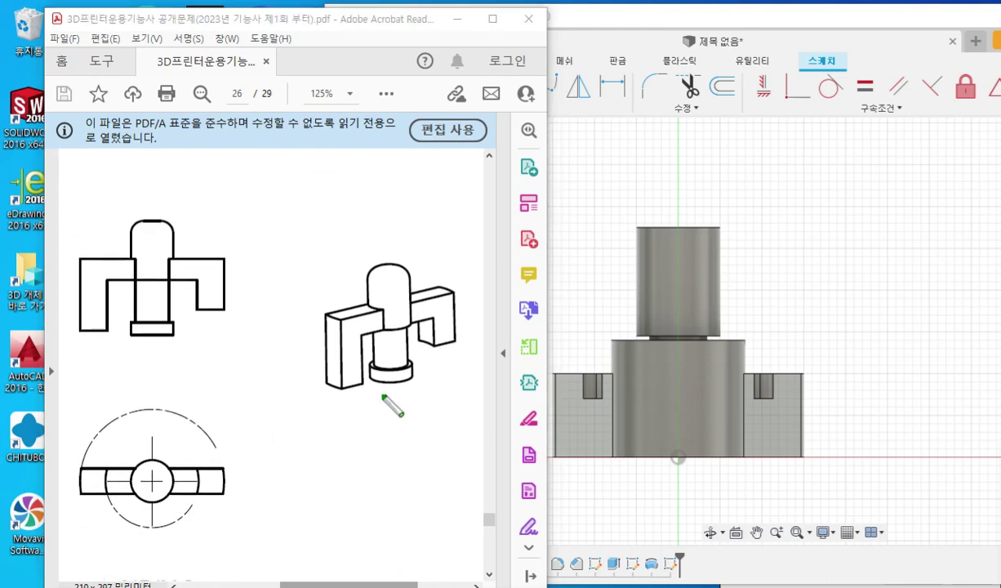
mouse_move(323, 307)
left_mouse_down()
mouse_move(346, 325)
mouse_move(322, 317)
left_mouse_up()
left_click_drag(325, 360, 323, 365)
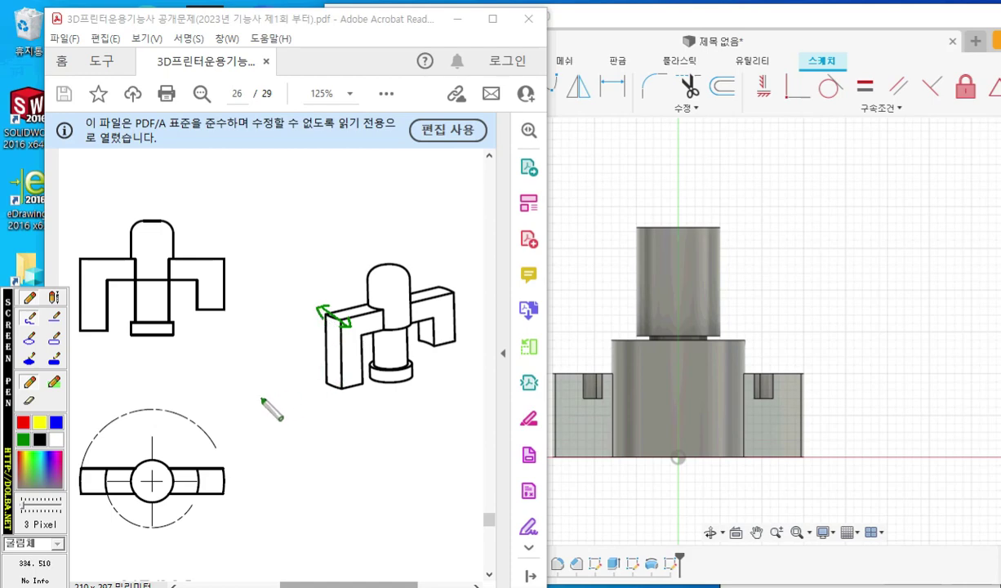
- Mark the upward viewing direction, label the lower view 저 and trace its two dash-dot arcs in green
mouse_move(155, 383)
left_mouse_down()
mouse_move(156, 351)
mouse_move(136, 359)
mouse_move(166, 359)
left_mouse_up()
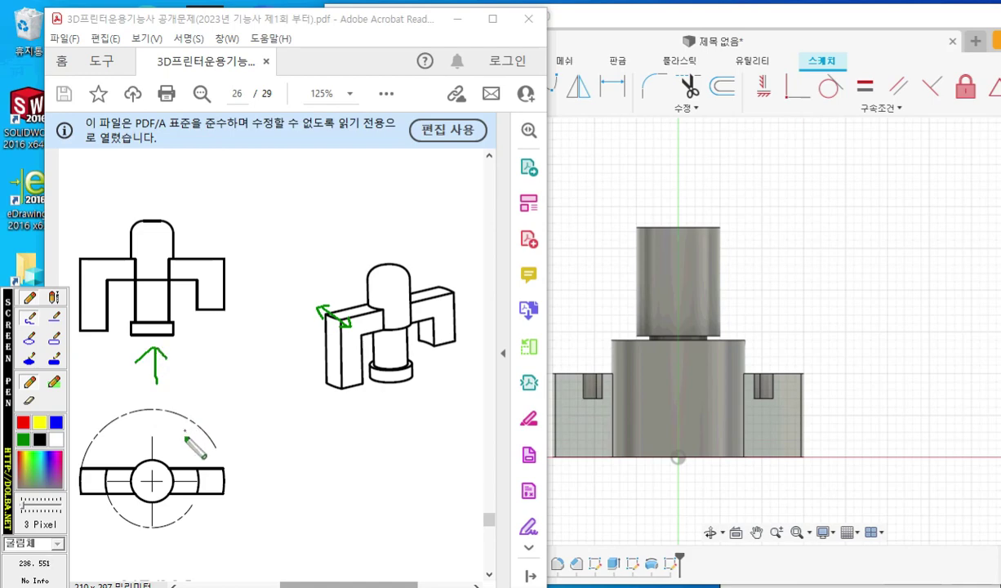
left_click_drag(182, 436, 194, 441)
mouse_move(195, 430)
left_mouse_down()
mouse_move(188, 441)
mouse_move(207, 438)
mouse_move(208, 452)
left_mouse_up()
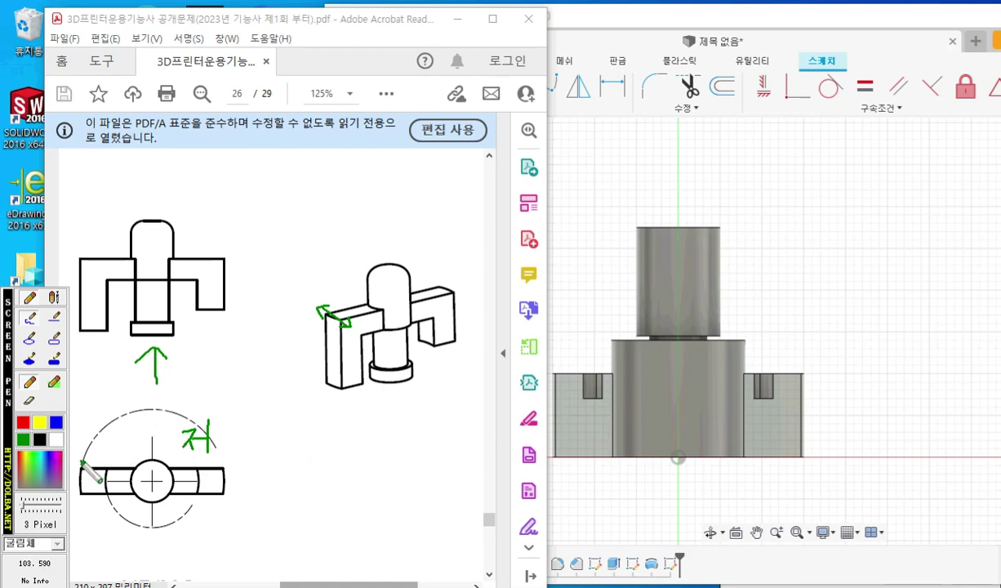
mouse_move(81, 461)
left_mouse_down()
mouse_move(105, 428)
mouse_move(83, 442)
mouse_move(102, 446)
left_mouse_up()
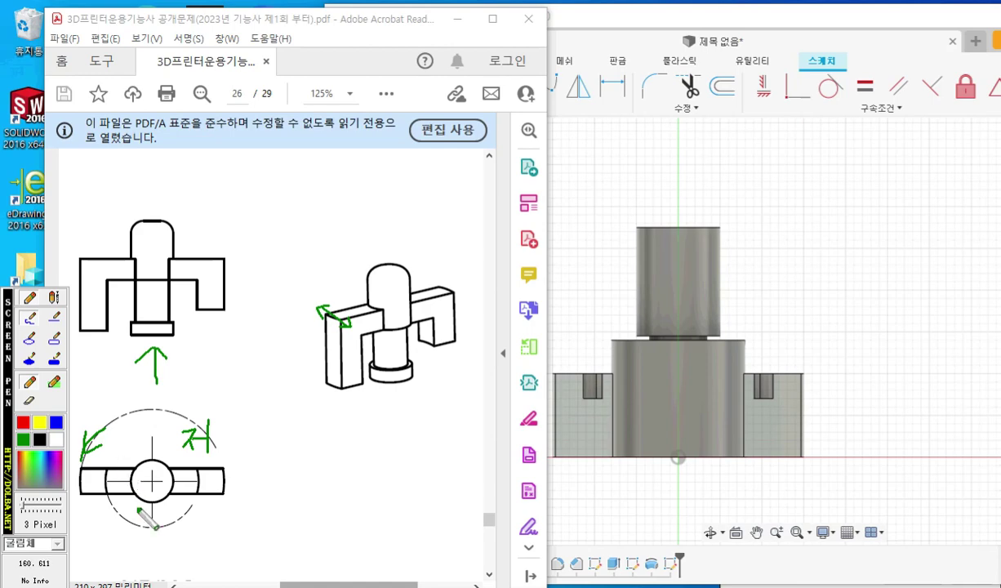
mouse_move(107, 488)
left_mouse_down()
mouse_move(119, 511)
mouse_move(176, 520)
left_mouse_up()
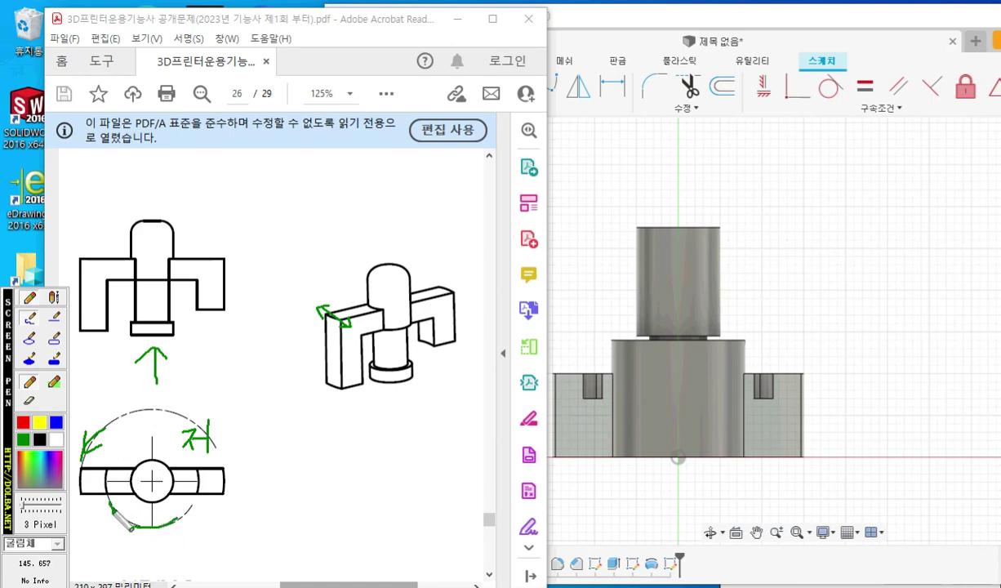
mouse_move(109, 502)
left_mouse_down()
mouse_move(111, 520)
mouse_move(126, 504)
left_mouse_up()
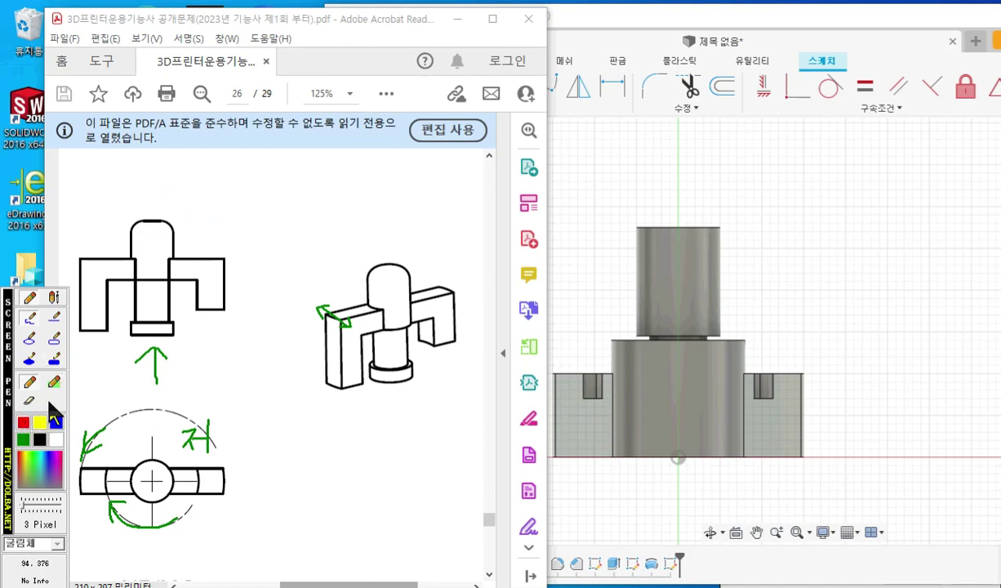
- Mark the centerline, the arms' horizontal edges and the leg widths a=6 and b=6 on part 2's front view in red
left_click_drag(151, 192, 152, 336)
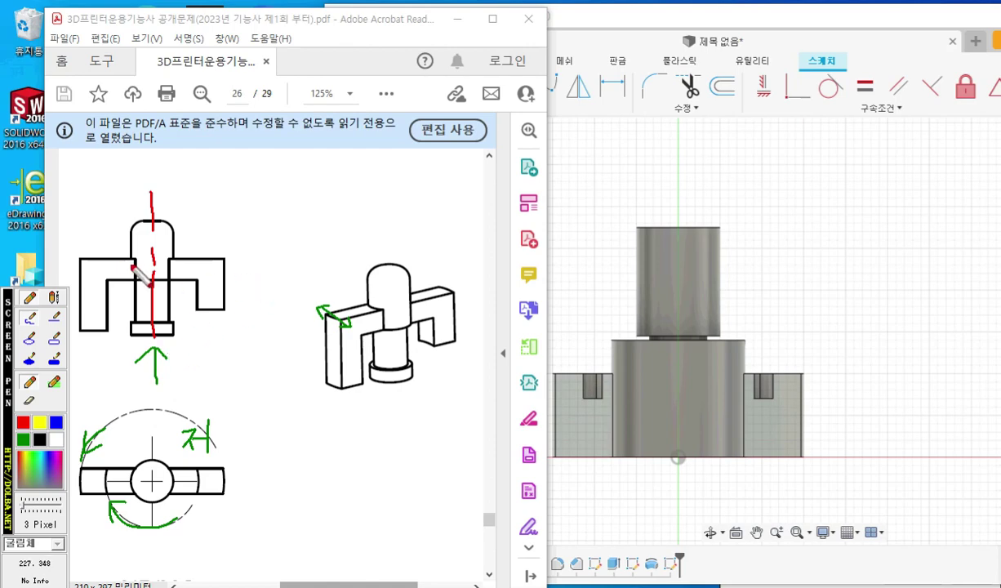
left_click_drag(76, 259, 241, 259)
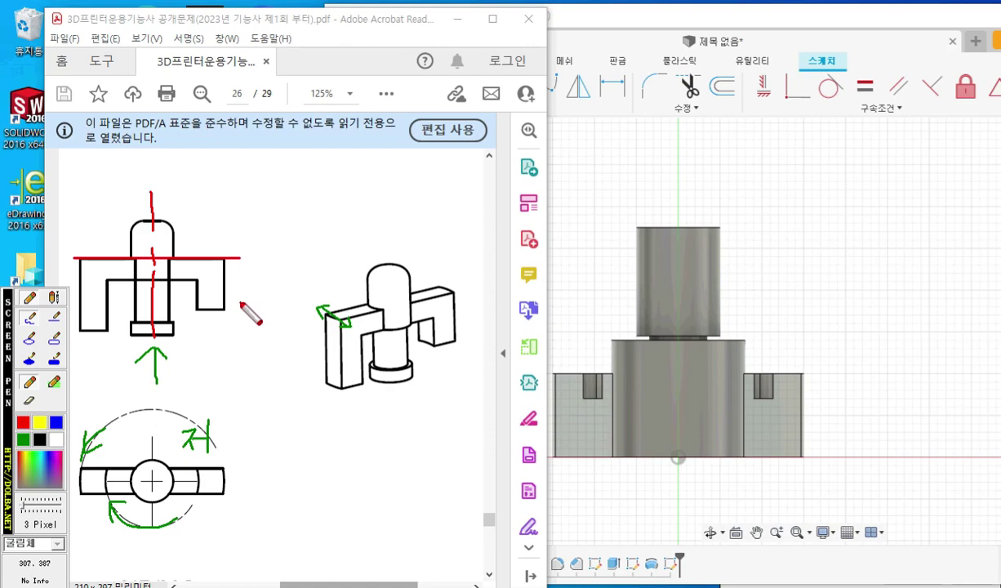
mouse_move(194, 280)
left_mouse_down()
mouse_move(194, 315)
mouse_move(226, 322)
mouse_move(206, 325)
mouse_move(223, 354)
left_mouse_up()
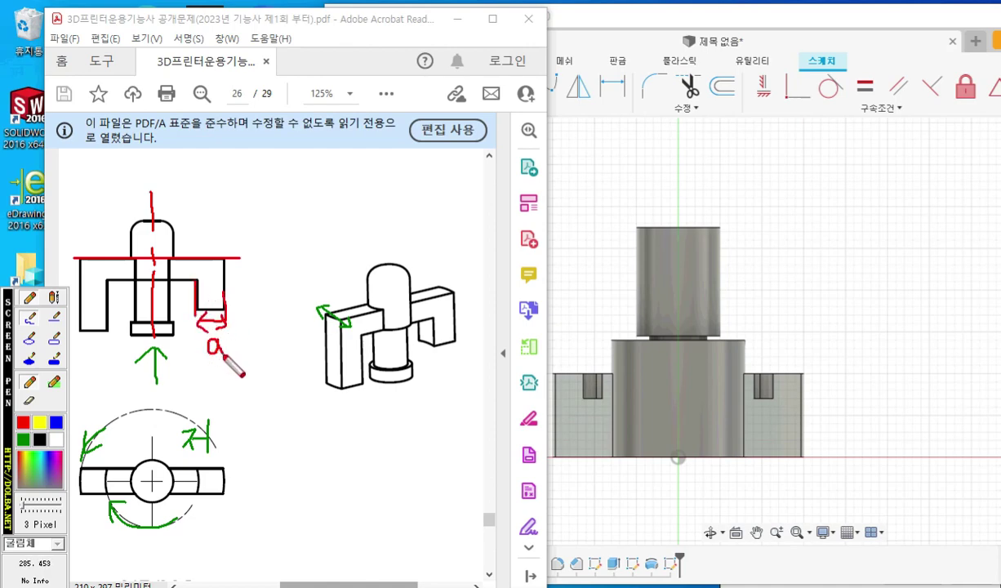
mouse_move(80, 330)
left_mouse_down()
mouse_move(80, 351)
mouse_move(111, 344)
mouse_move(92, 350)
mouse_move(101, 375)
left_mouse_up()
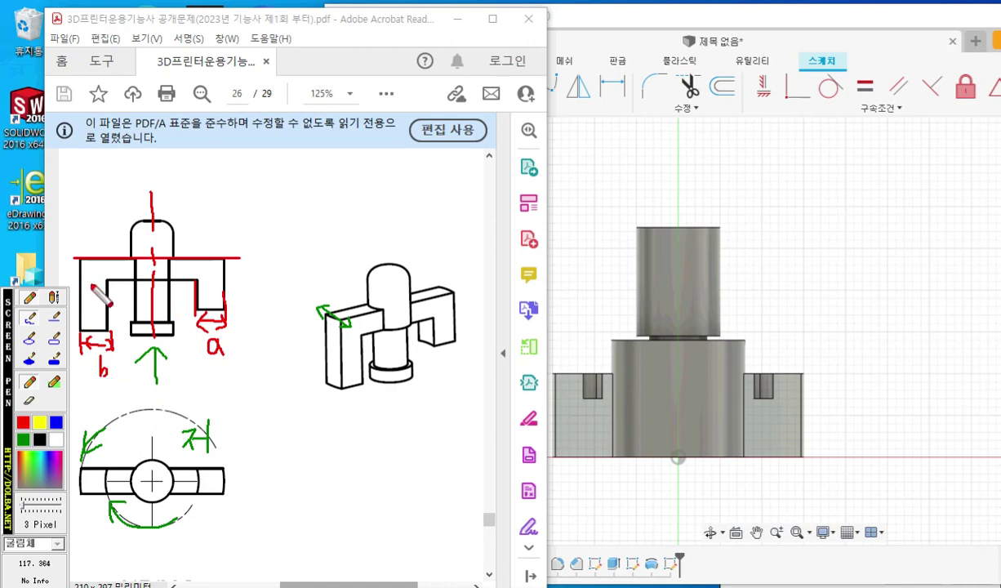
left_click_drag(98, 281, 196, 281)
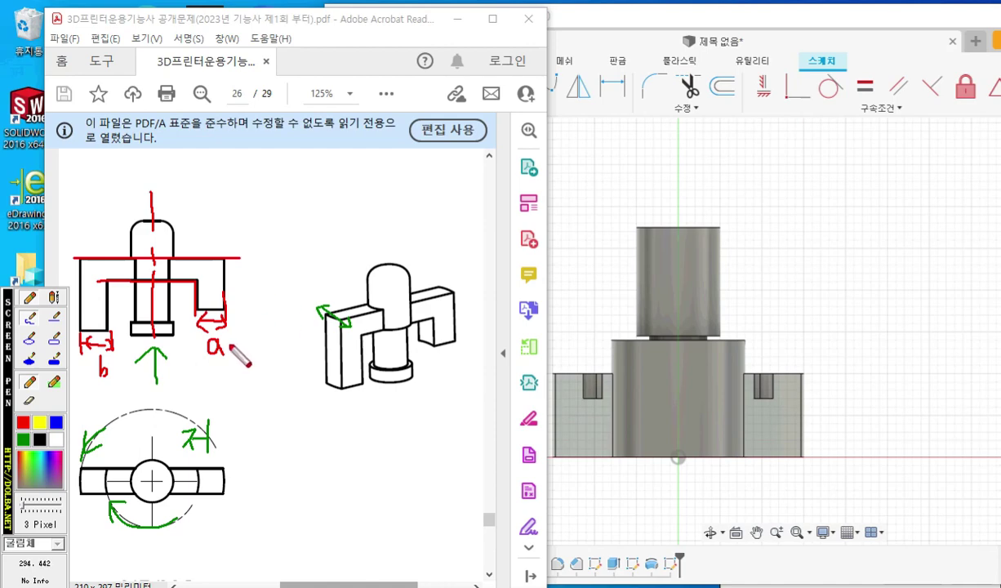
mouse_move(227, 340)
left_mouse_down()
mouse_move(243, 351)
mouse_move(243, 340)
left_mouse_up()
mouse_move(115, 363)
left_mouse_down()
mouse_move(124, 361)
mouse_move(123, 375)
mouse_move(121, 365)
left_mouse_up()
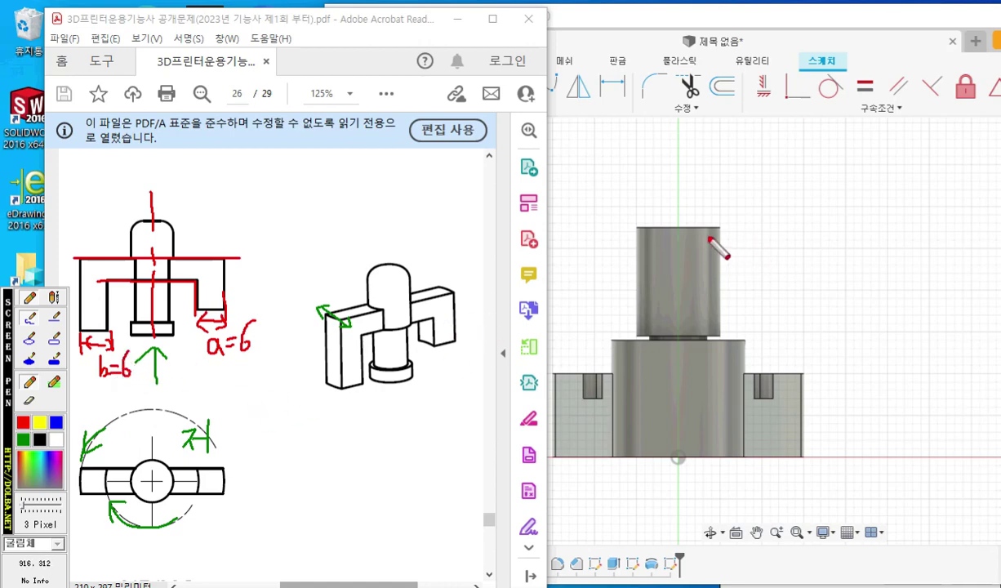
- Draw the pin's centerline, one arm profile and a rotation arrow over the model in red with the screen pen
left_click_drag(677, 174, 677, 457)
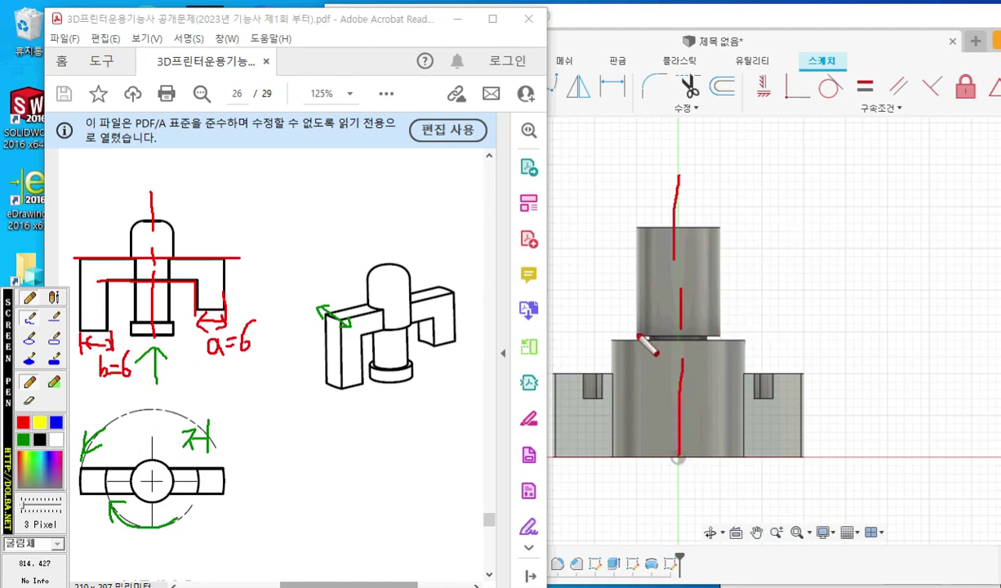
left_click_drag(636, 334, 814, 325)
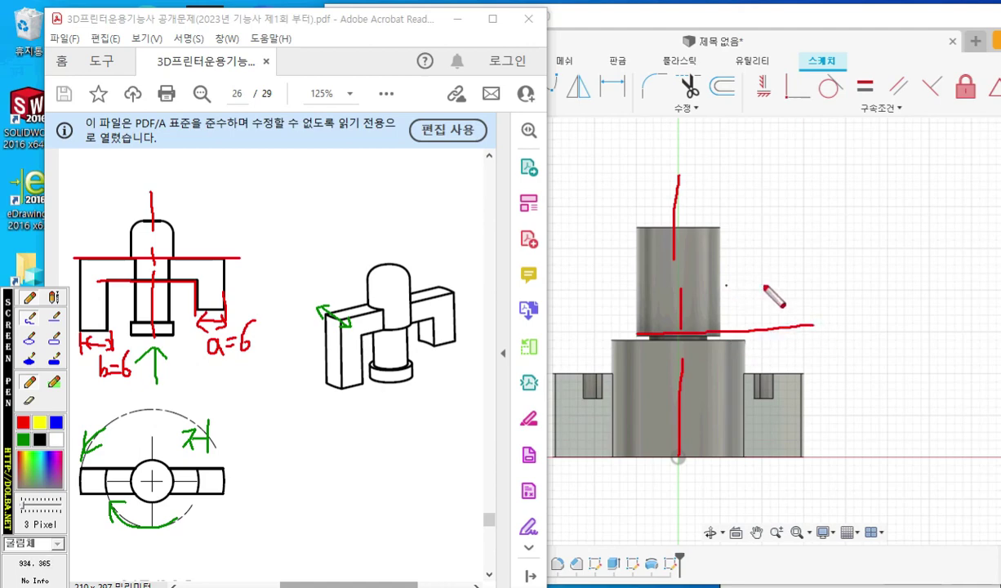
mouse_move(726, 286)
left_mouse_down()
mouse_move(855, 290)
mouse_move(848, 389)
mouse_move(810, 364)
mouse_move(810, 327)
left_mouse_up()
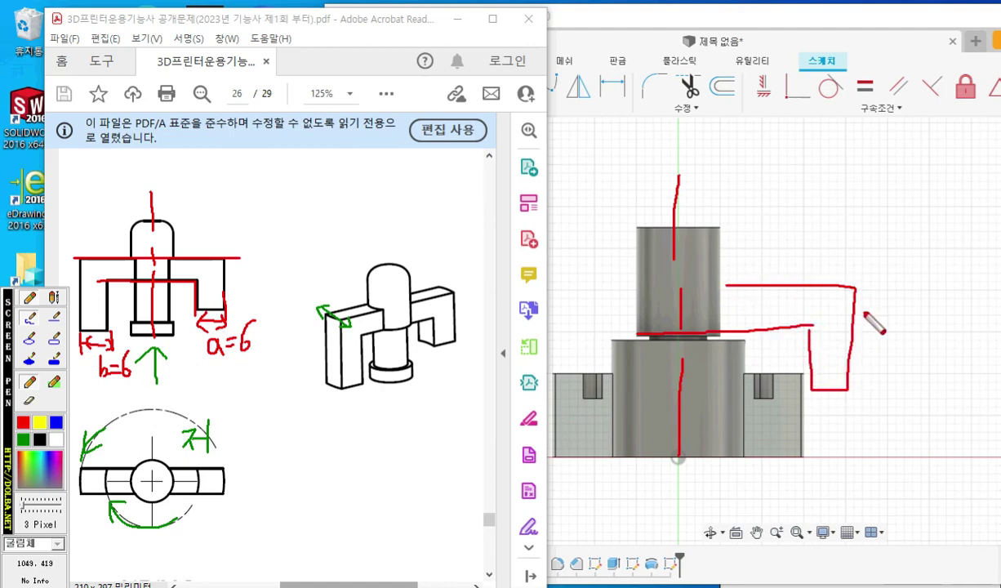
mouse_move(786, 275)
left_mouse_down()
mouse_move(678, 200)
mouse_move(631, 286)
mouse_move(600, 295)
left_mouse_up()
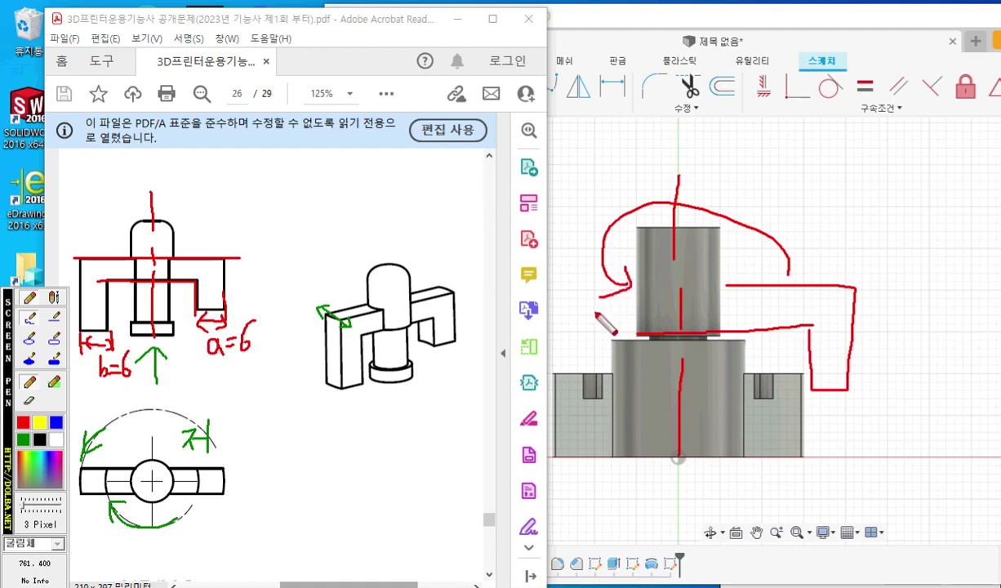
- Outline in blue the areas beside the arms in the lower view and below the shorter leg, and clear all pen markings
left_click(58, 422)
mouse_move(74, 465)
left_mouse_down()
mouse_move(245, 467)
mouse_move(235, 435)
mouse_move(81, 443)
mouse_move(92, 469)
mouse_move(143, 474)
mouse_move(245, 512)
mouse_move(167, 544)
mouse_move(75, 495)
left_mouse_up()
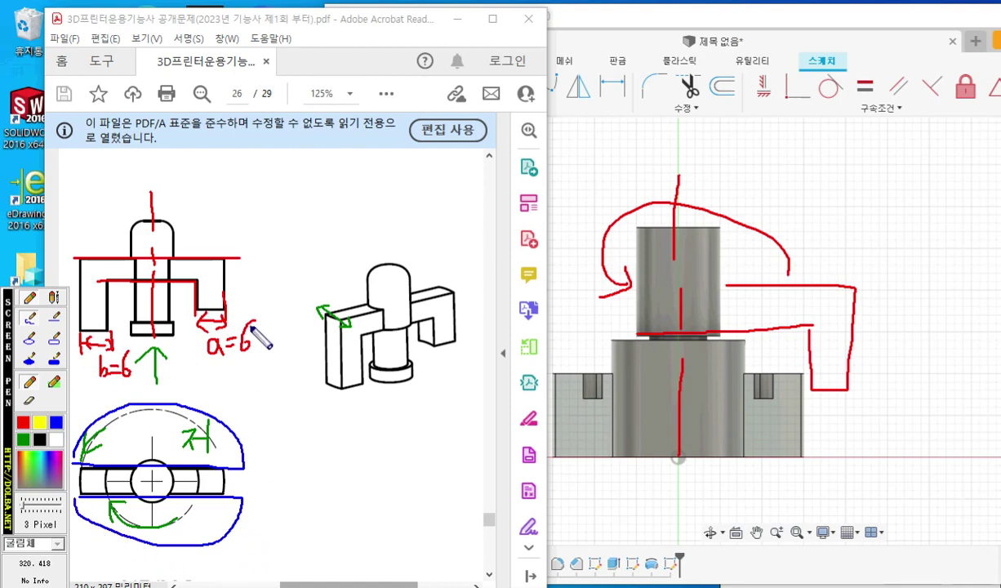
mouse_move(179, 312)
left_mouse_down()
mouse_move(251, 311)
mouse_move(179, 335)
mouse_move(244, 348)
mouse_move(251, 311)
left_mouse_up()
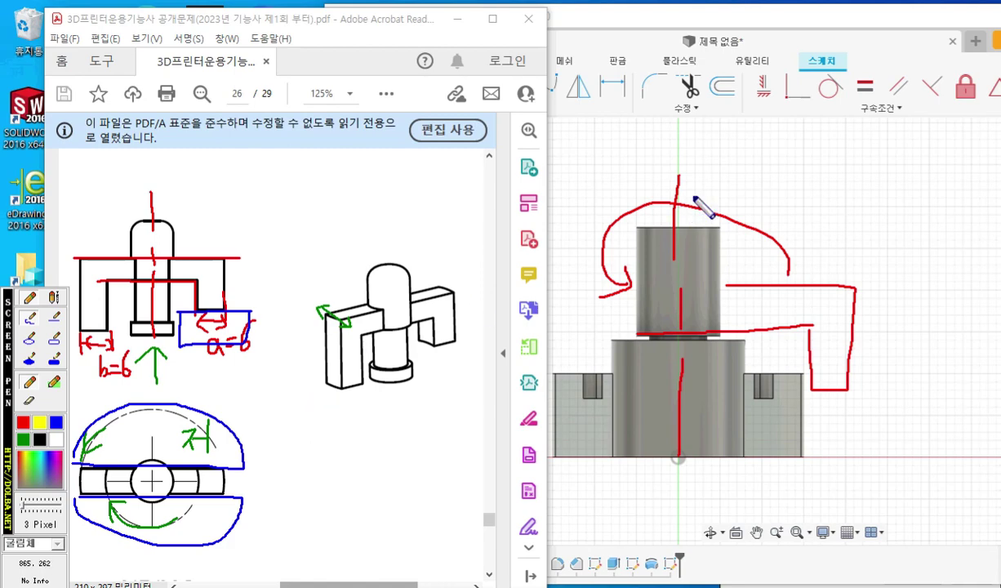
key("Escape")
- Return to the Fusion 360 sketch and bring the browser panel back beside the model with the XZ plane selected
left_click(751, 194)
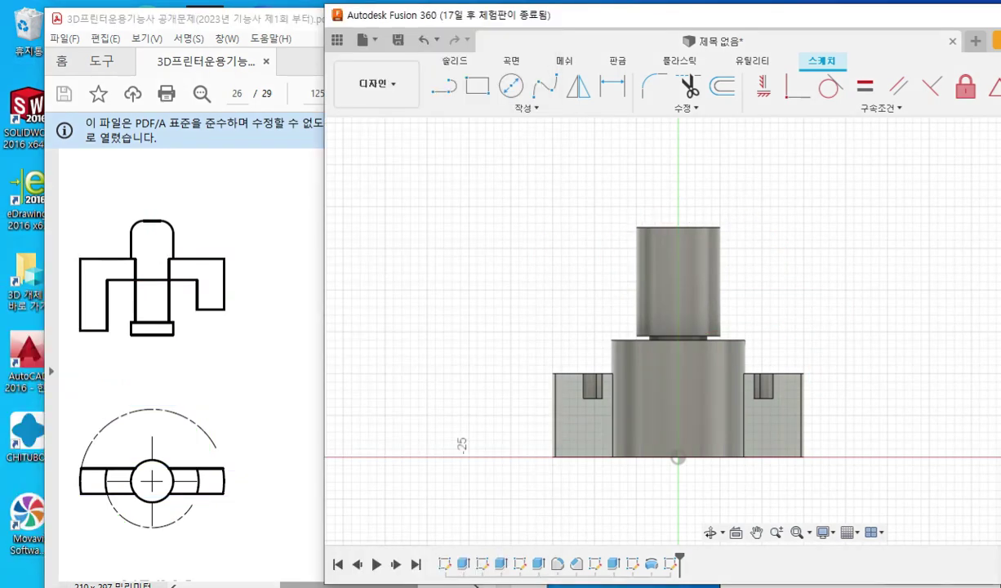
left_click_drag(996, 195, 466, 128)
left_click(436, 264)
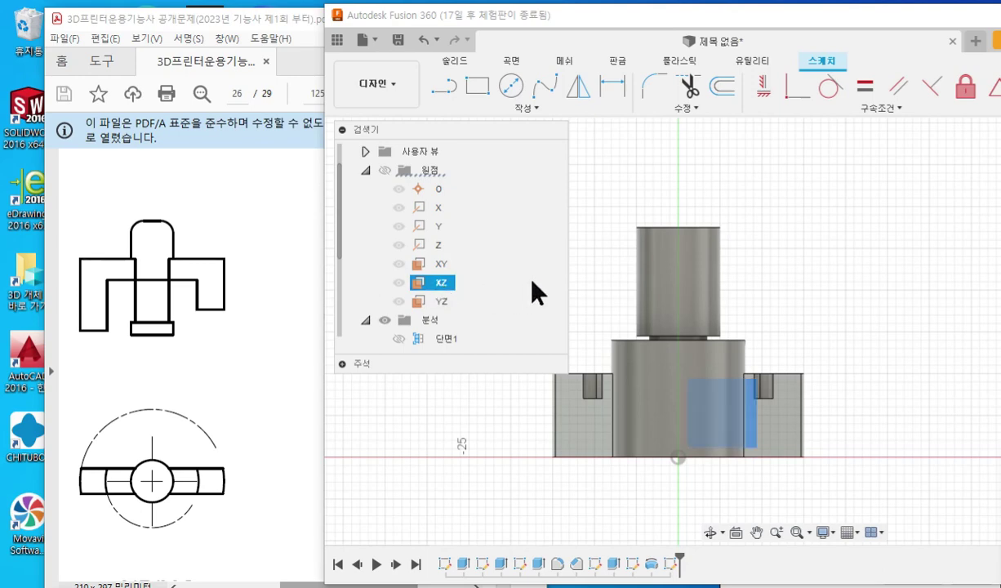
- Write "XZ" in blue beside the XZ plane with the screen pen and clear the marking
key("F12")
mouse_move(482, 265)
left_mouse_down()
mouse_move(467, 282)
mouse_move(481, 302)
mouse_move(507, 270)
mouse_move(505, 295)
mouse_move(528, 299)
left_mouse_up()
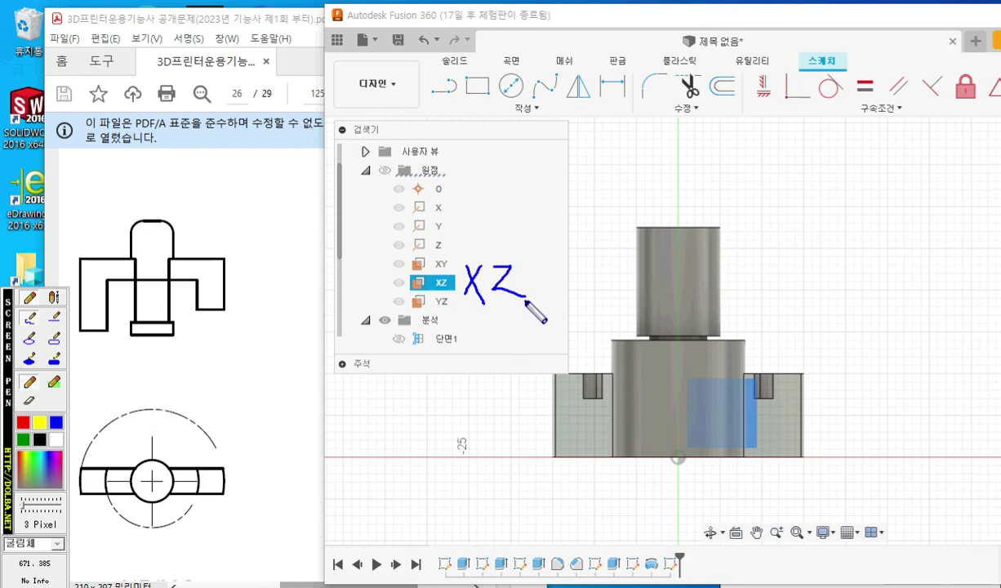
key("Escape")
- Create a new sketch on the XZ plane and turn on Slice to section the bodies
right_click(445, 293)
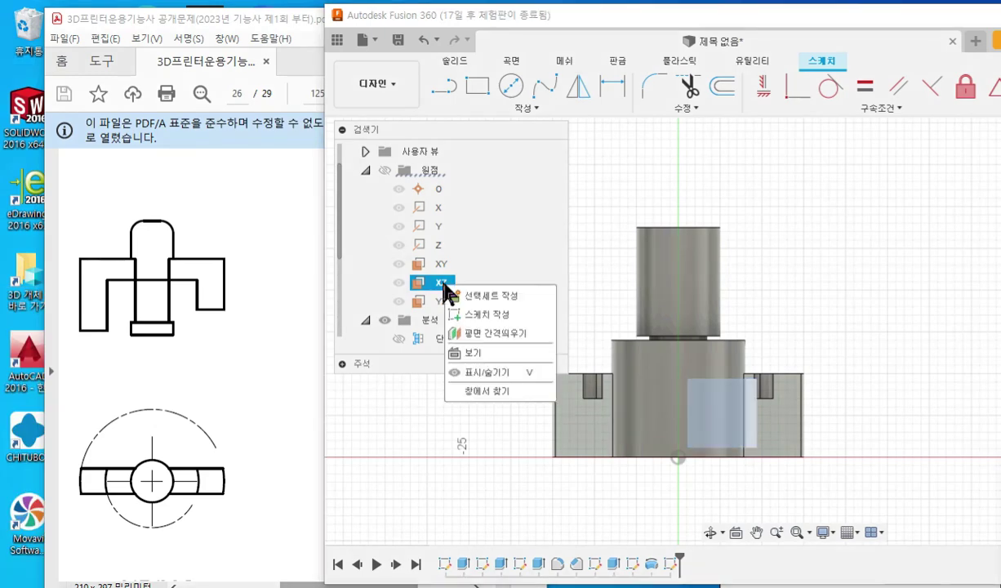
left_click(480, 325)
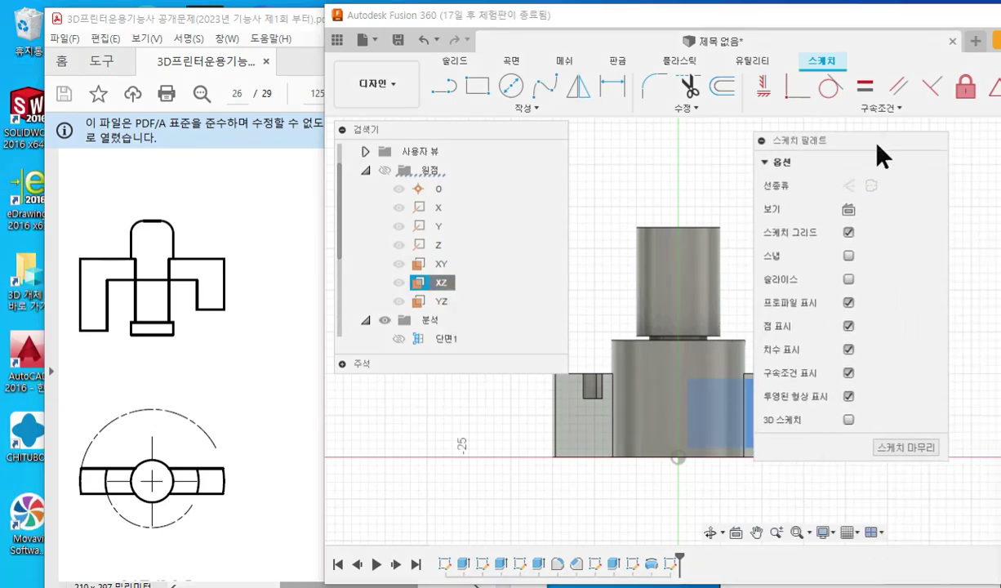
left_click(409, 130)
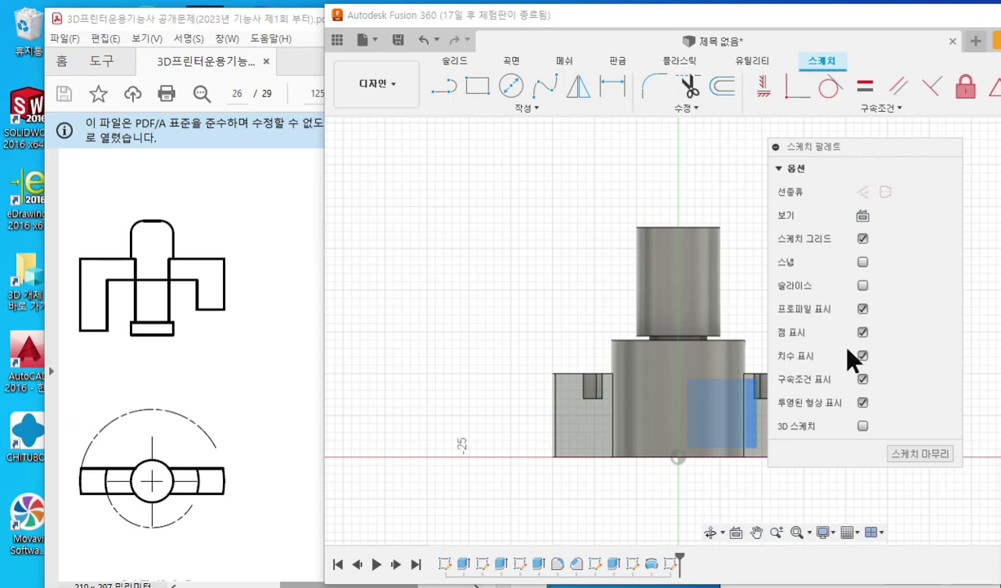
left_click(862, 285)
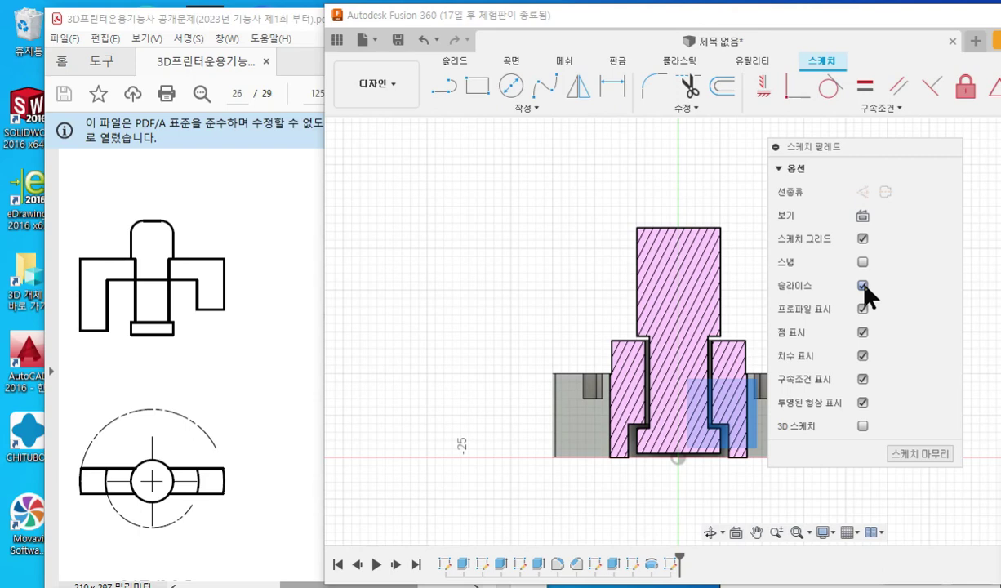
left_click_drag(842, 147, 1000, 145)
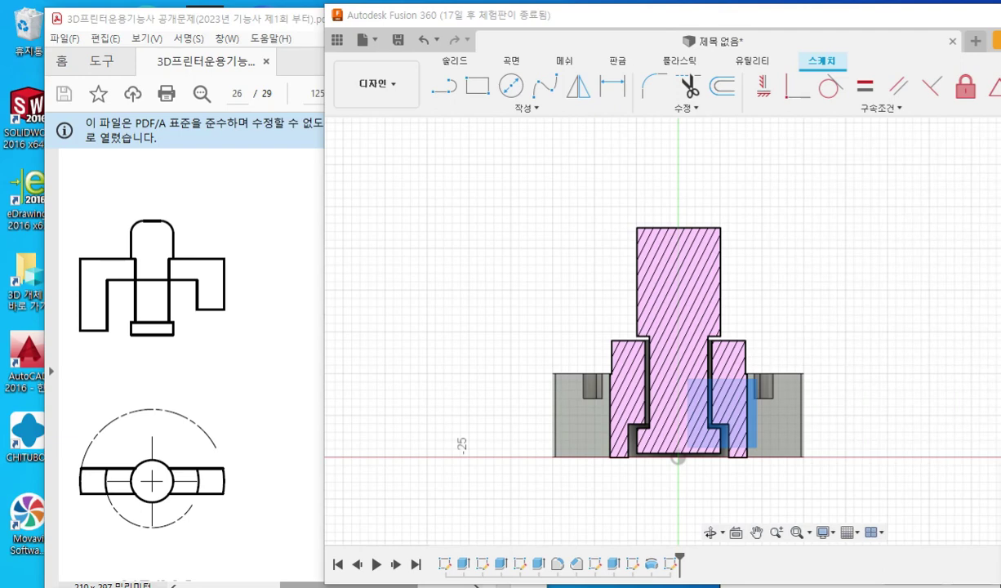
- Draw a vertical line from the origin to just above the pin's top and make it a centerline
left_click(443, 84)
mouse_move(812, 316)
middle_mouse_down()
mouse_move(672, 303)
mouse_move(688, 314)
middle_mouse_up()
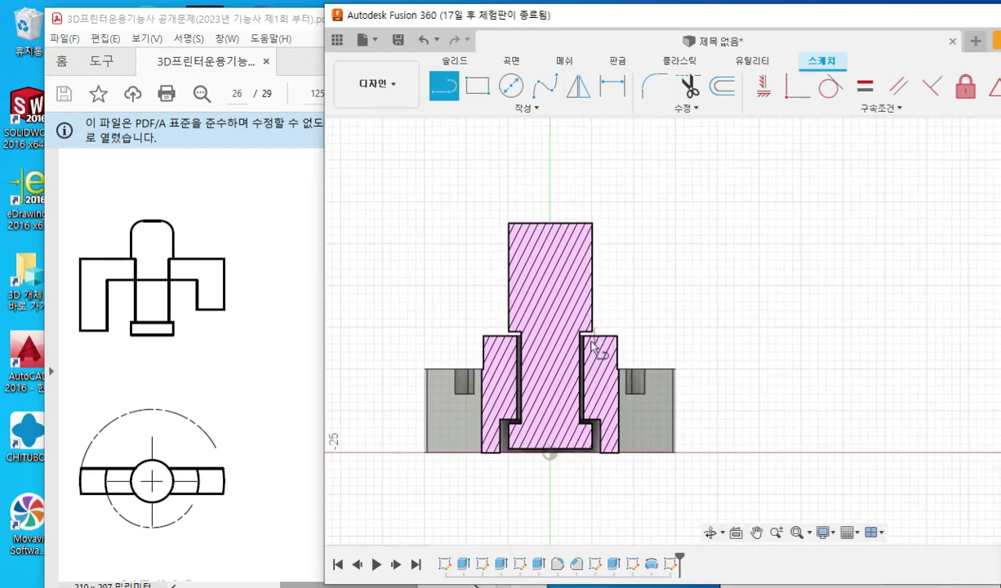
scroll(591, 345, "up", 2)
mouse_move(587, 346)
middle_mouse_down()
mouse_move(605, 339)
mouse_move(595, 336)
middle_mouse_up()
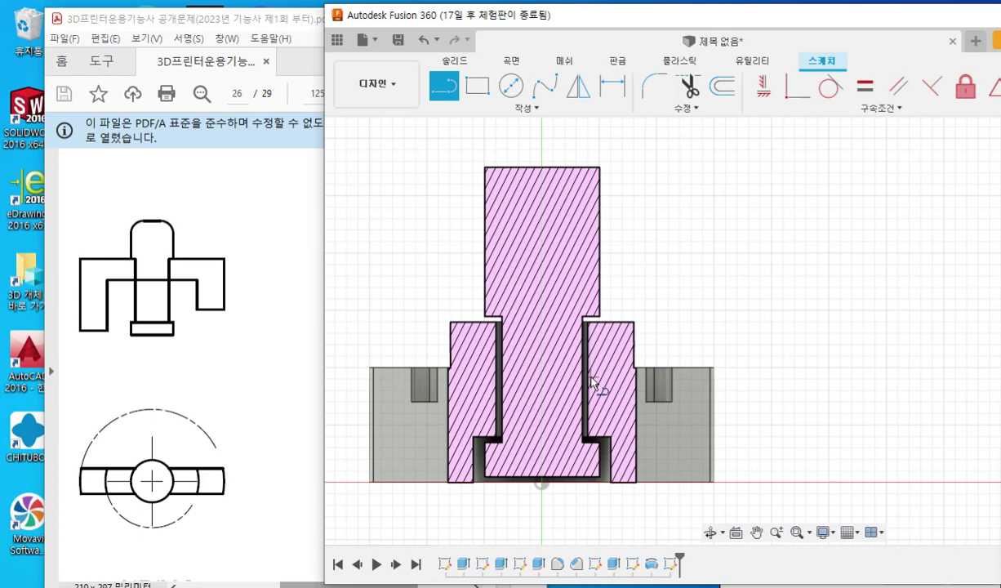
left_click(541, 482)
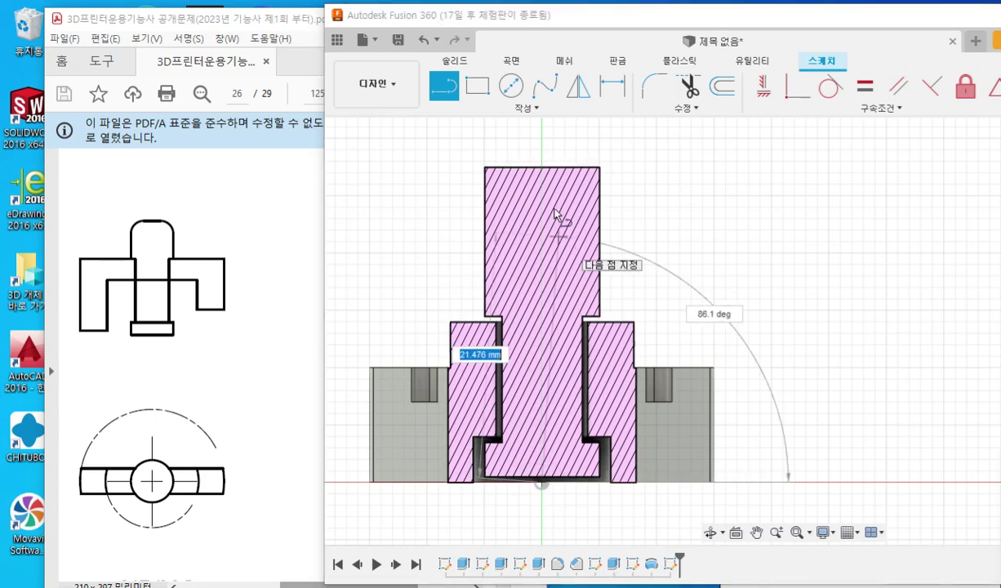
left_click(544, 127)
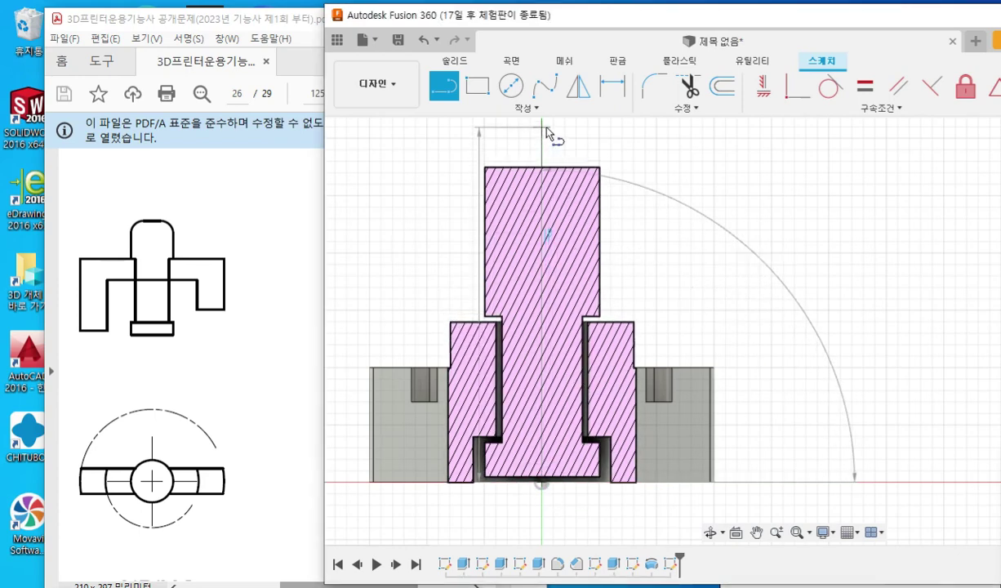
right_click(653, 158)
left_click(731, 169)
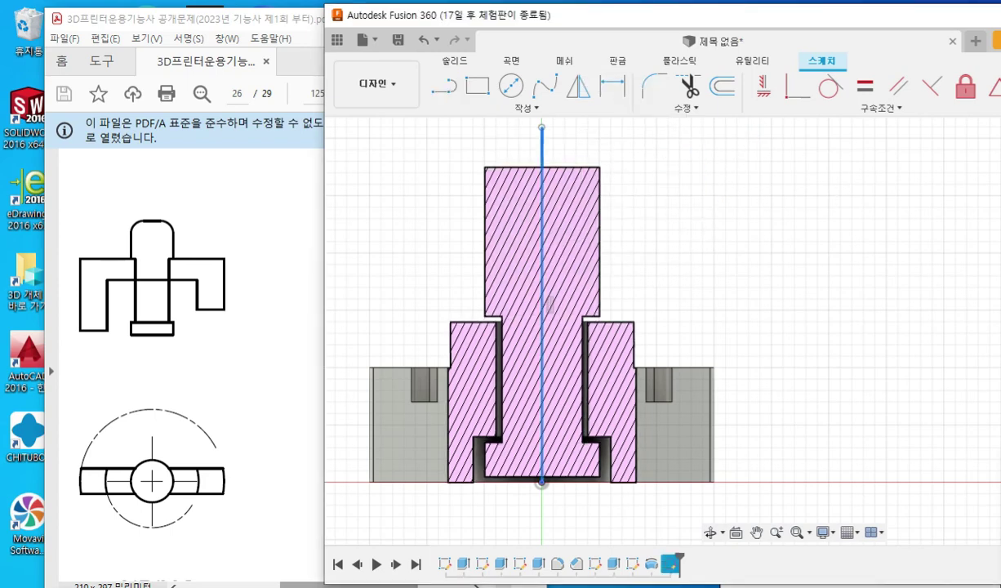
mouse_move(1000, 315)
left_mouse_down()
mouse_move(834, 274)
mouse_move(825, 128)
left_mouse_up()
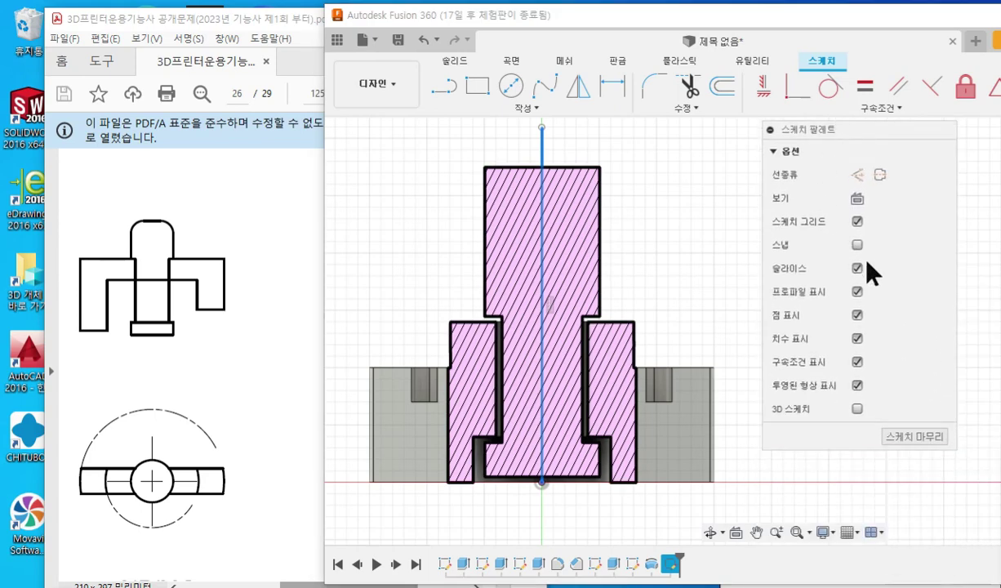
left_click(878, 180)
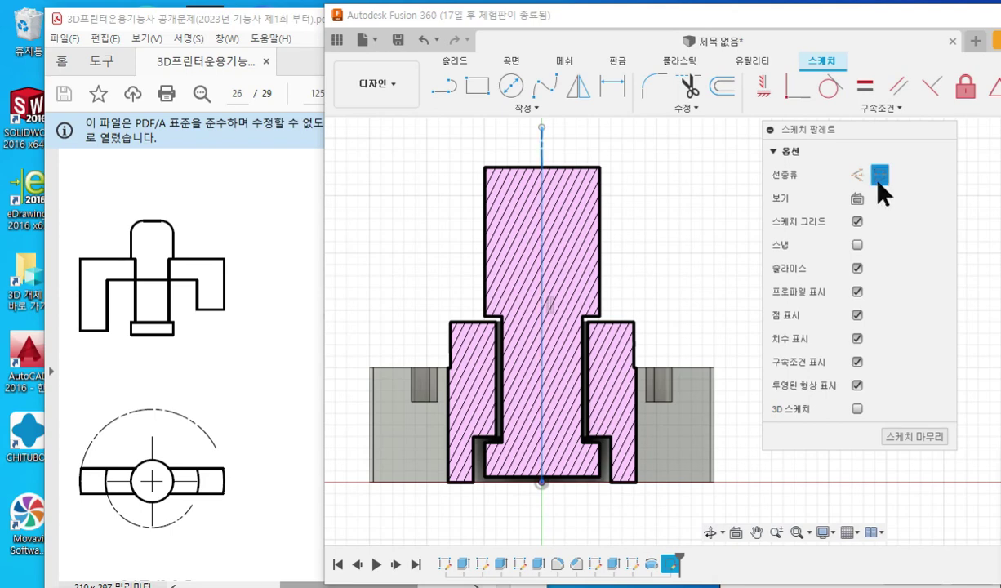
- Mark the longer arm, the pin's centerline and the pin's shoulder edge in red with the screen pen and clear the markings
key("F12")
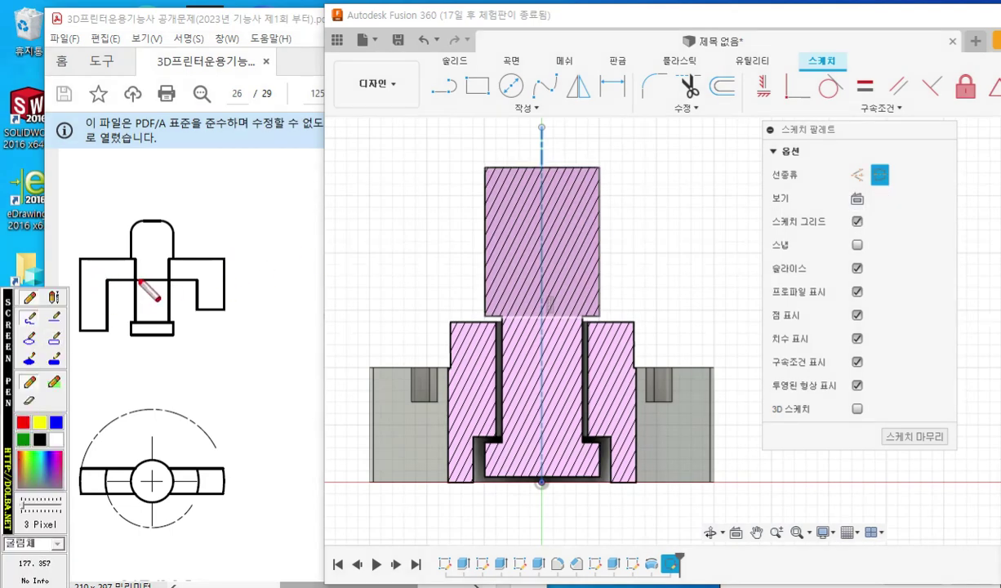
mouse_move(135, 279)
left_mouse_down()
mouse_move(108, 279)
mouse_move(108, 333)
mouse_move(84, 325)
mouse_move(80, 261)
mouse_move(115, 260)
mouse_move(135, 277)
left_mouse_up()
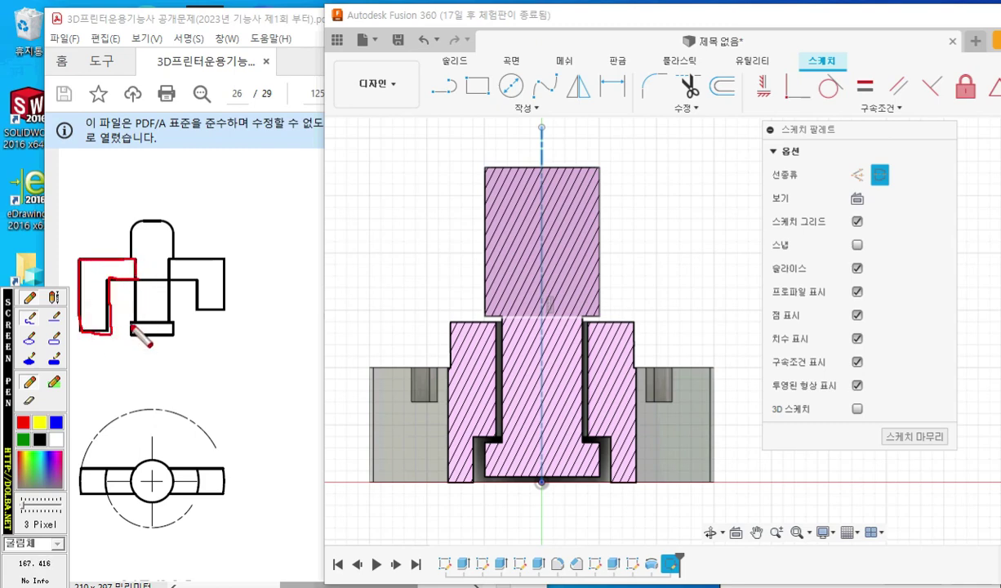
left_click_drag(147, 189, 153, 359)
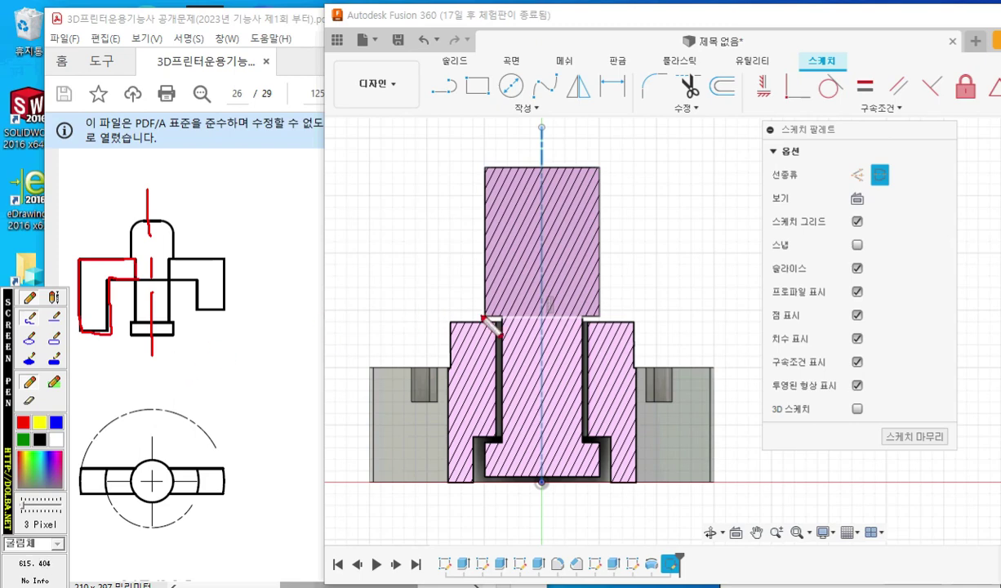
left_click_drag(471, 315, 605, 314)
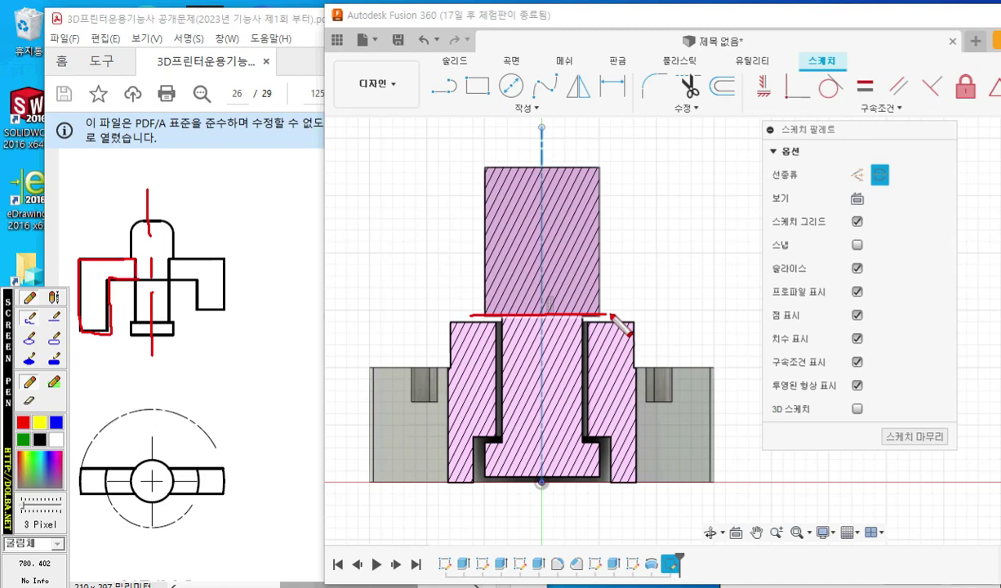
key("Escape")
- Project the lower shoulder edge of the pin's wide upper section into the sketch
left_click(502, 104)
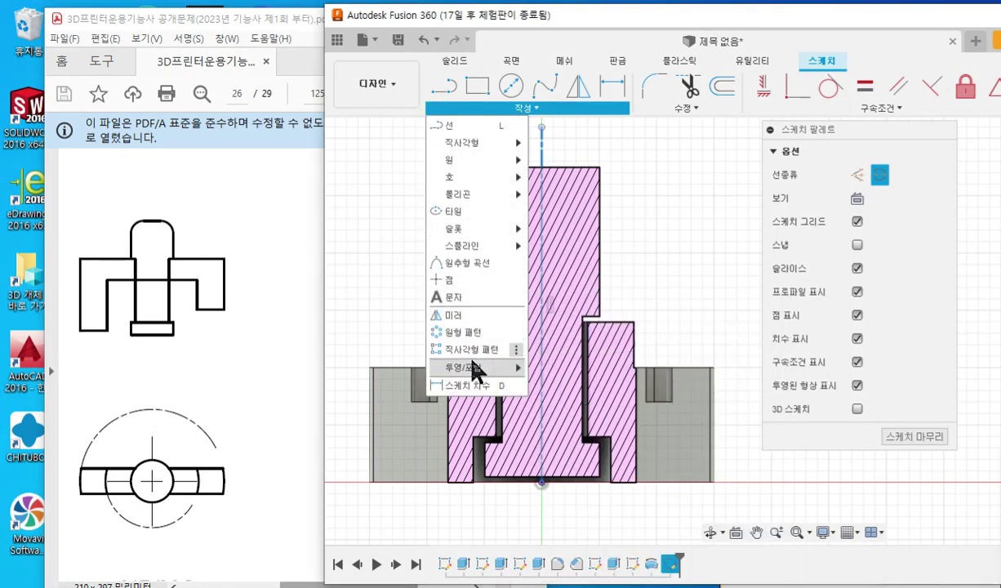
mouse_move(476, 372)
left_click(538, 369)
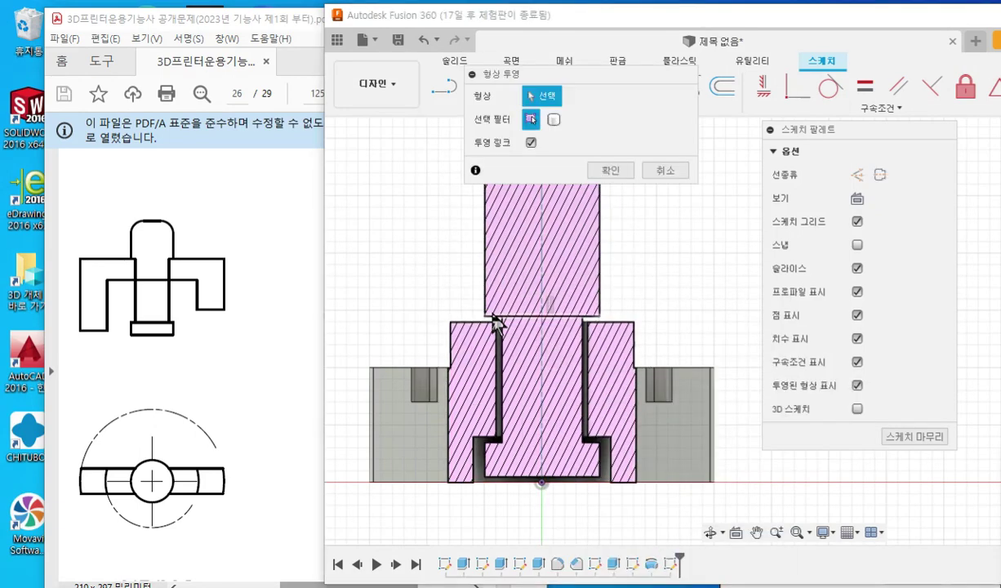
left_click(497, 318)
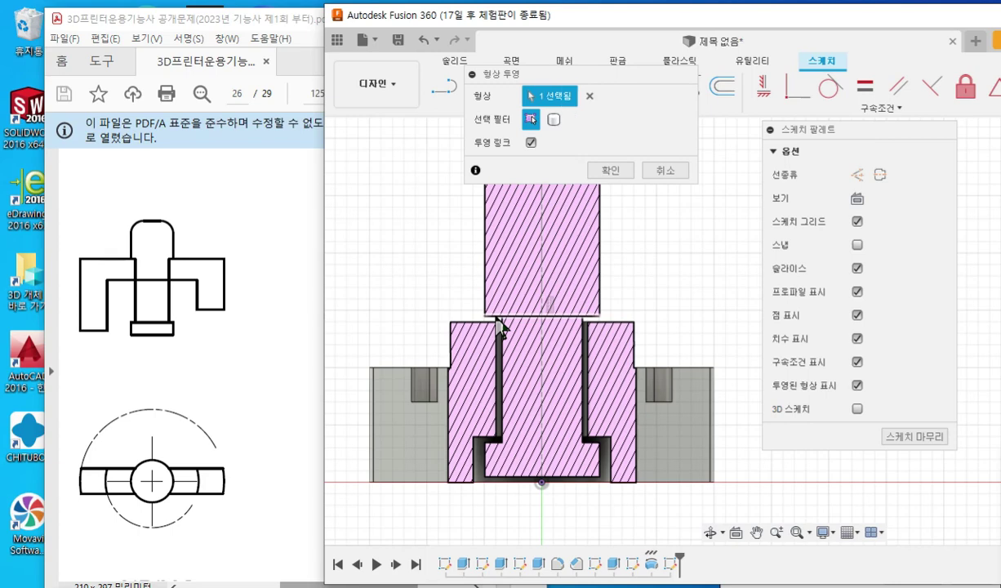
left_click(610, 172)
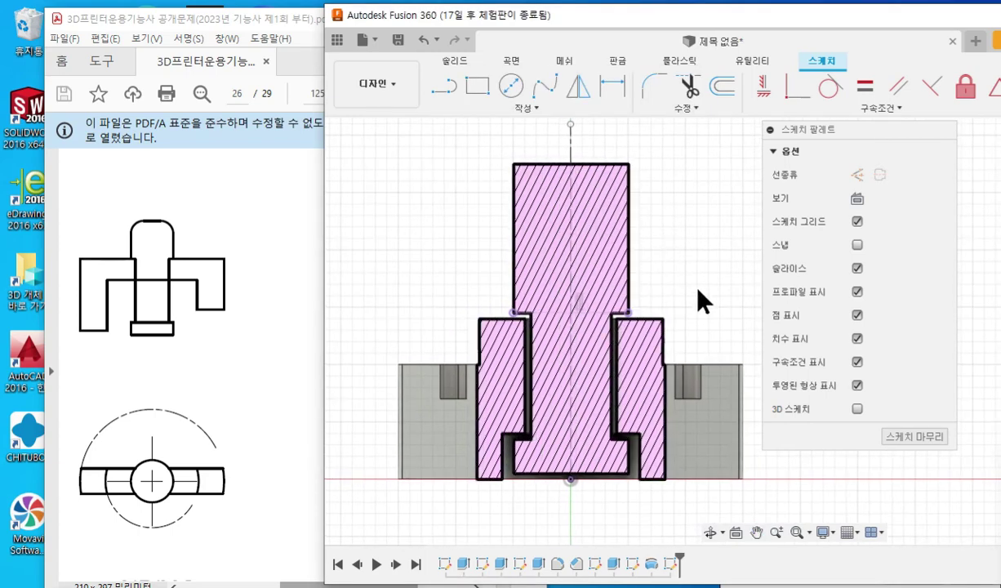
- Trace the longer arm's profile from the shoulder corner to the pin's centerline in red with the screen pen and clear it
left_click_drag(501, 307, 652, 308)
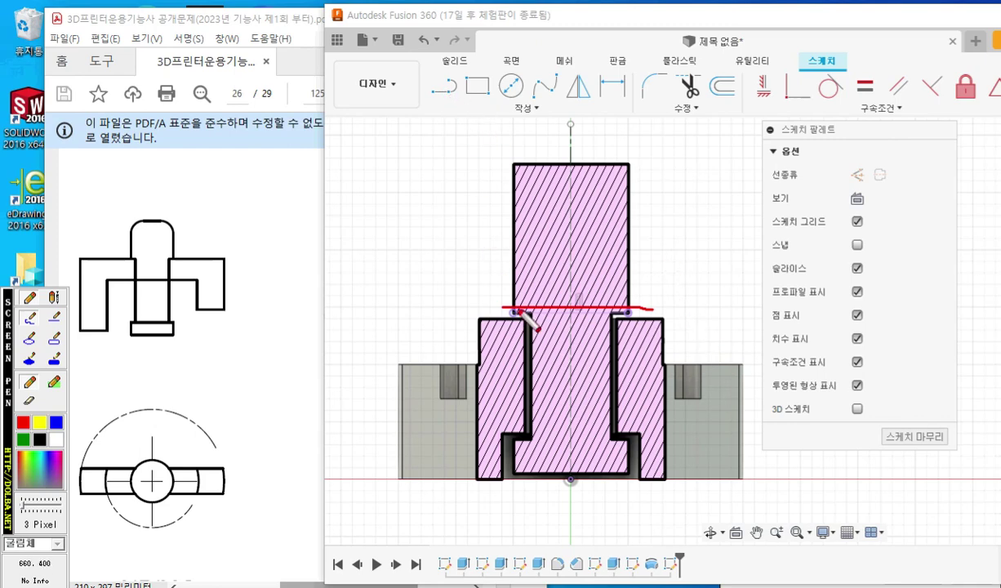
mouse_move(524, 298)
left_mouse_down()
mouse_move(498, 325)
mouse_move(520, 317)
mouse_move(400, 311)
mouse_move(371, 396)
mouse_move(348, 257)
mouse_move(373, 237)
mouse_move(581, 244)
left_mouse_up()
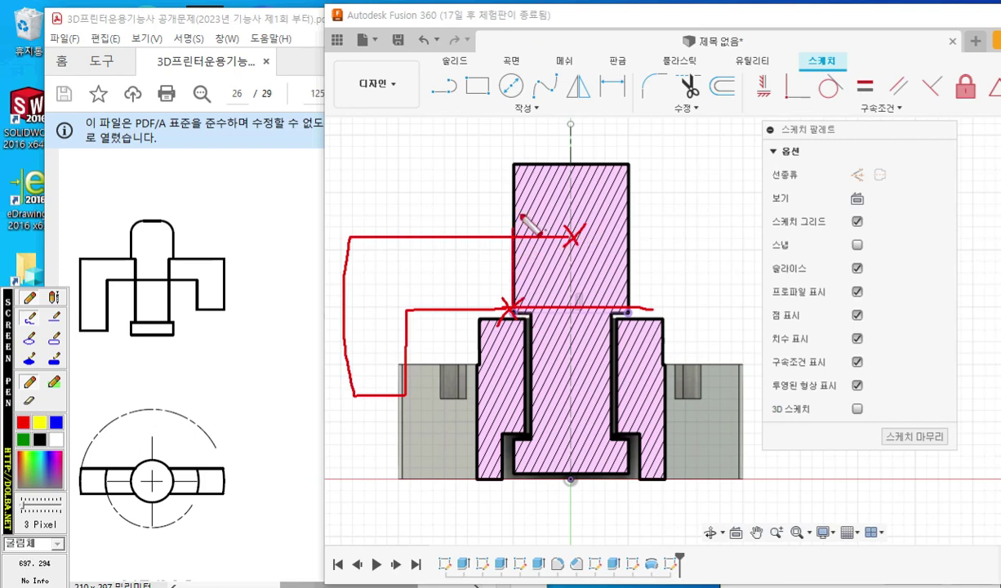
key("Escape")
- Sketch the longer arm's L-shaped profile from the projected shoulder corner to the centerline, about 18 mm wide with its leg dropping about 8.6 mm
left_click(444, 85)
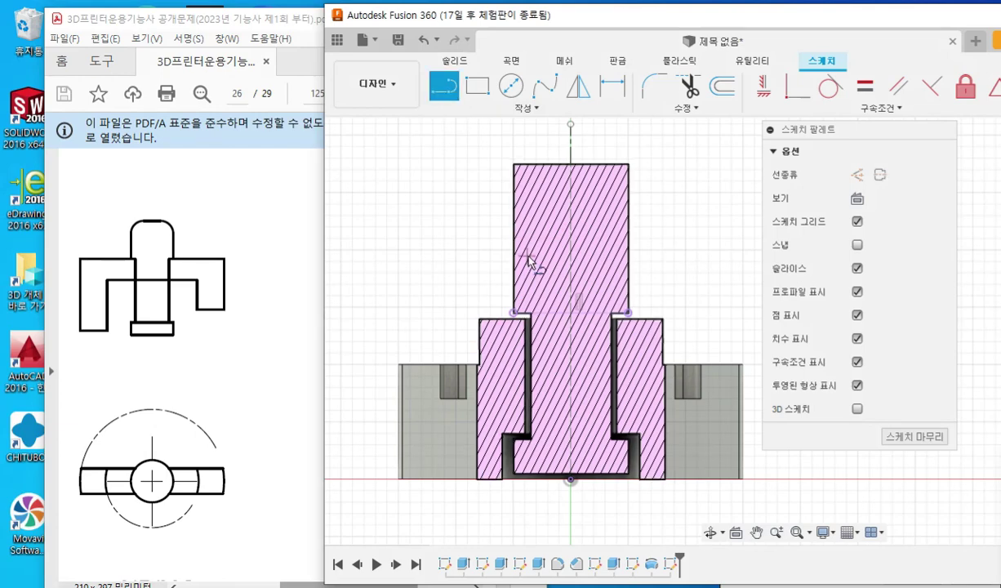
left_click(513, 312)
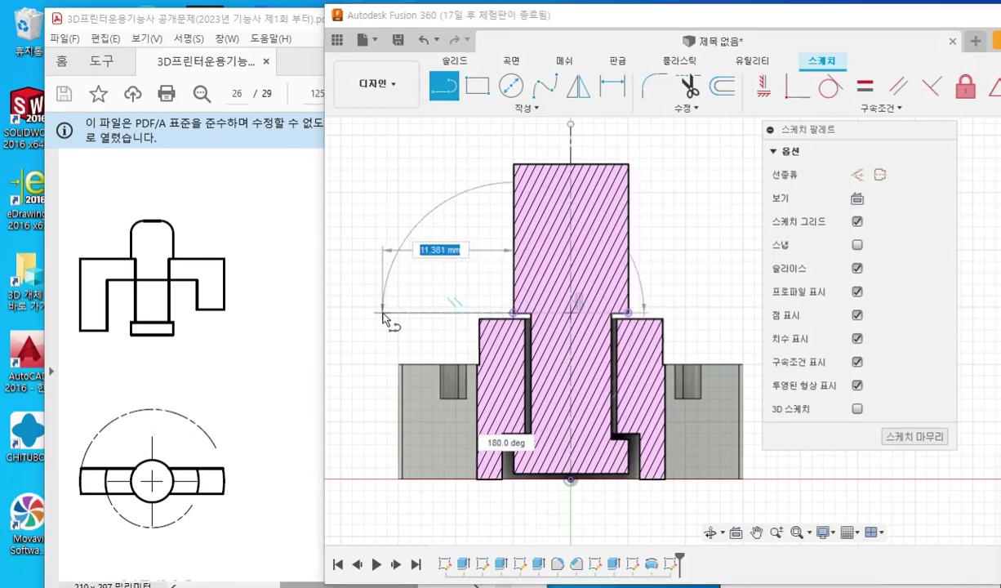
left_click(426, 312)
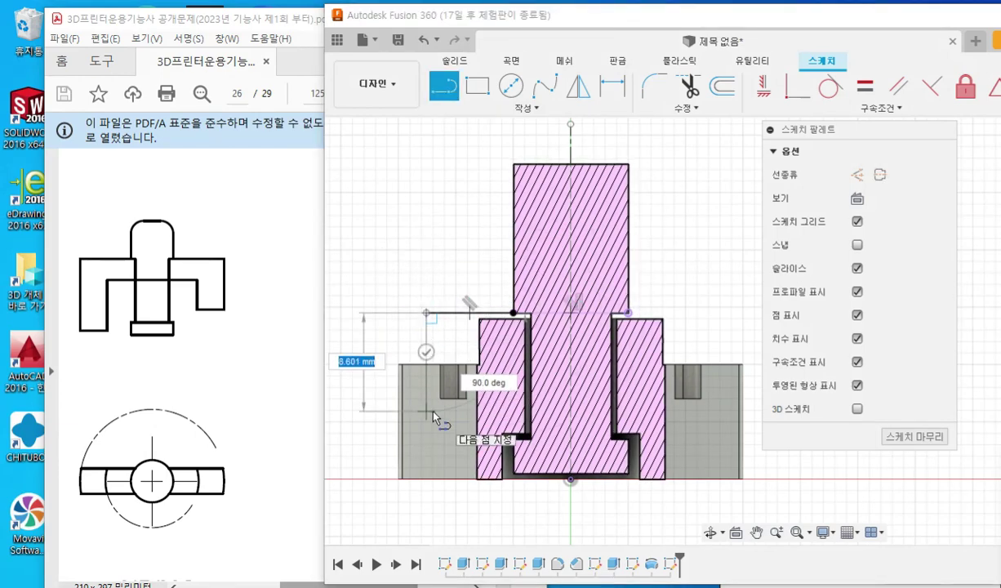
left_click(426, 411)
left_click(364, 411)
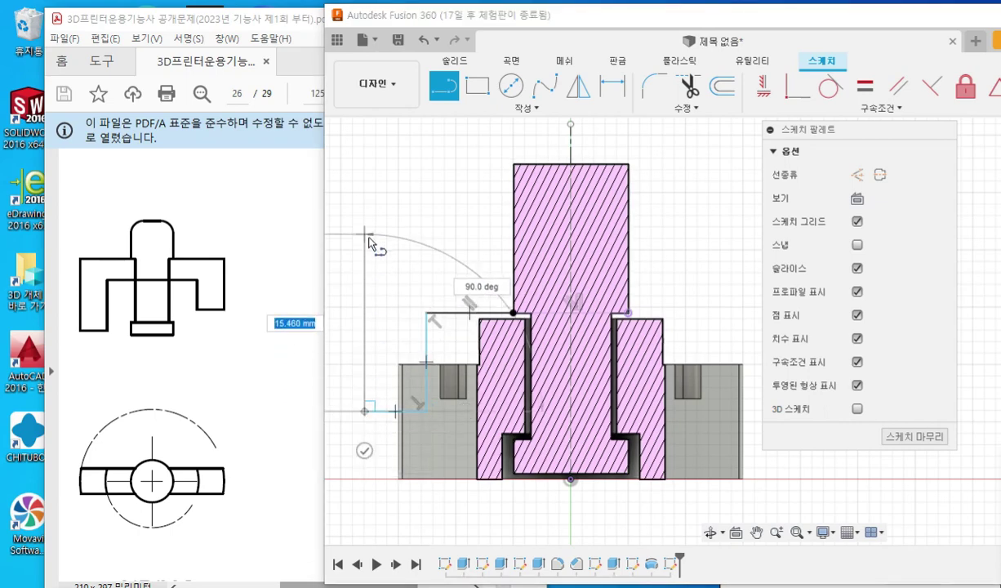
left_click(364, 239)
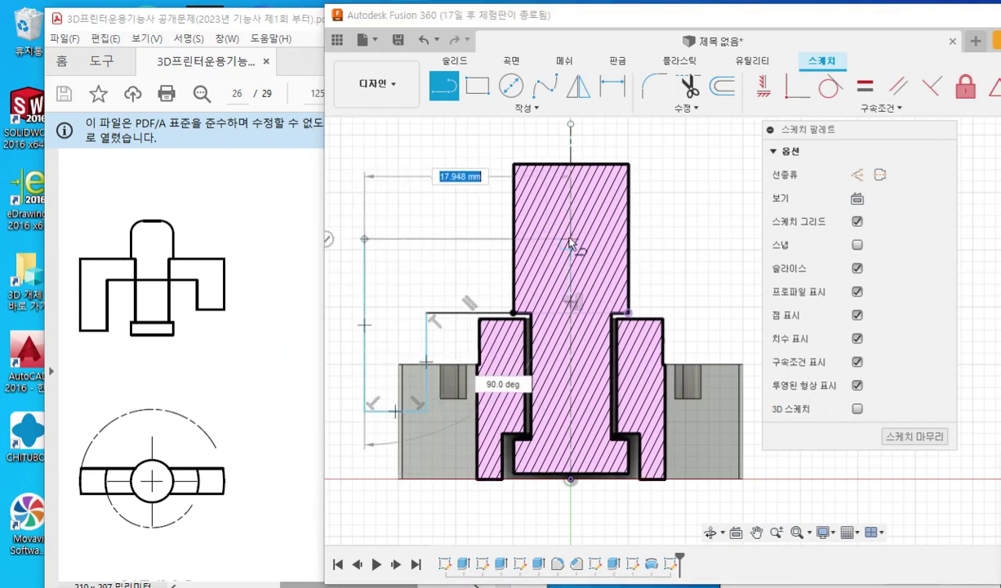
left_click(569, 239)
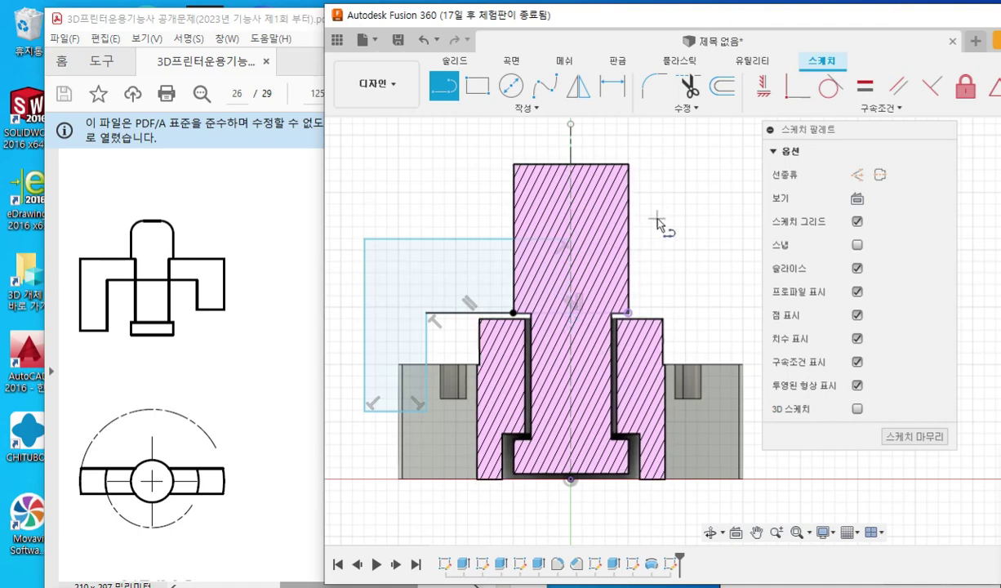
key("Escape")
left_click(481, 260)
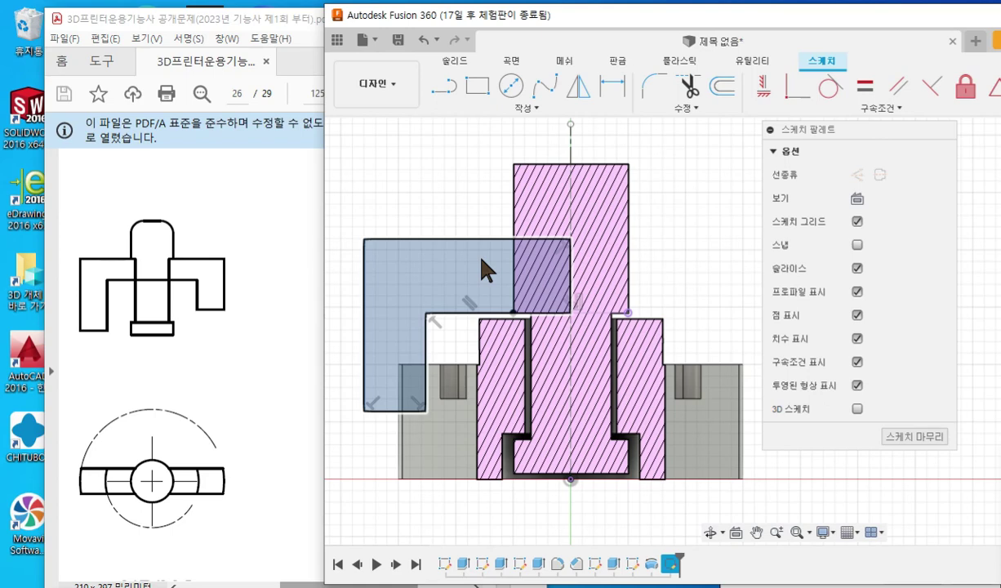
middle_click_drag(455, 200, 505, 194)
- Shift part 2's drawing in the PDF to sit fully beside the Fusion 360 window and activate the screen pen
left_click(257, 564)
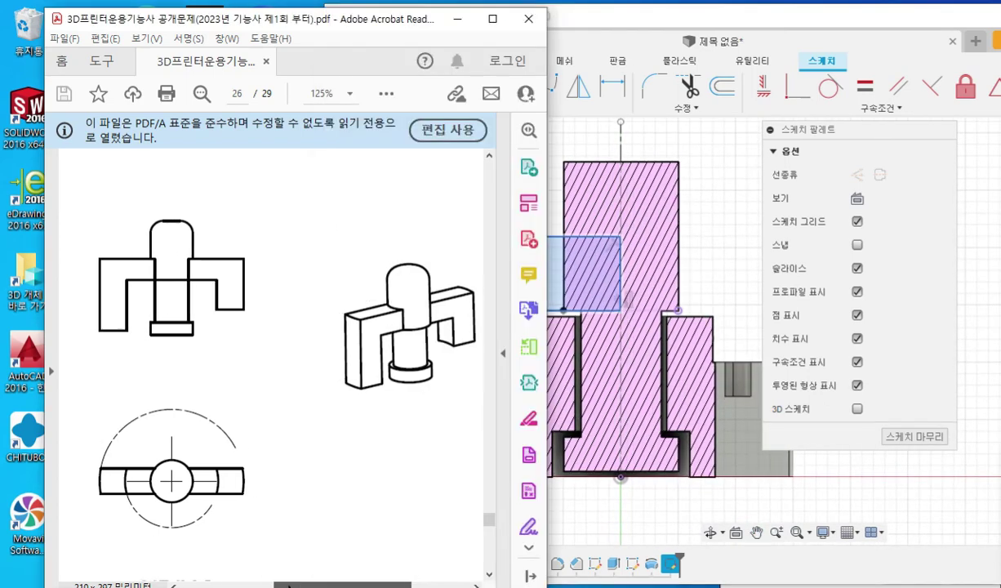
left_click(598, 14)
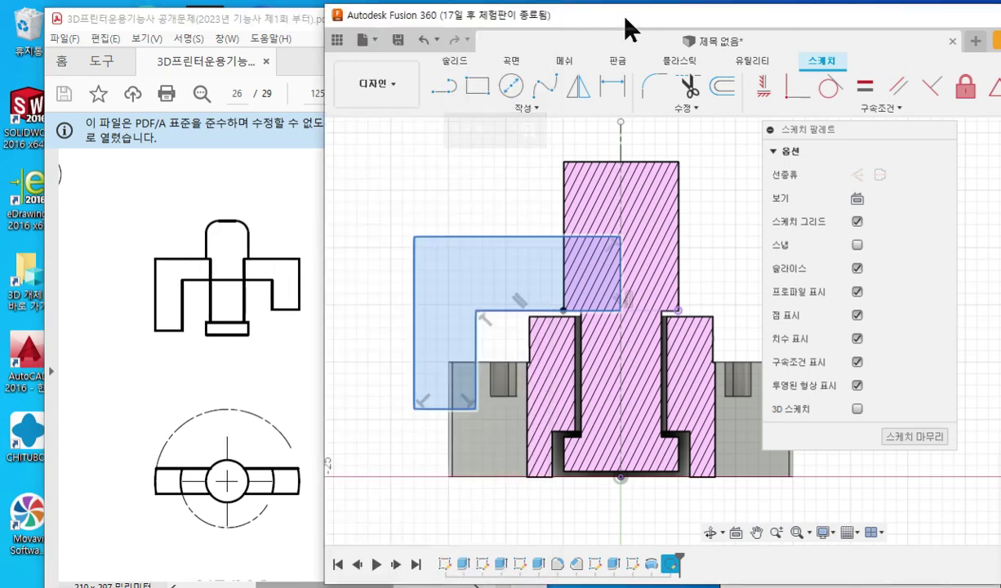
key("F2")
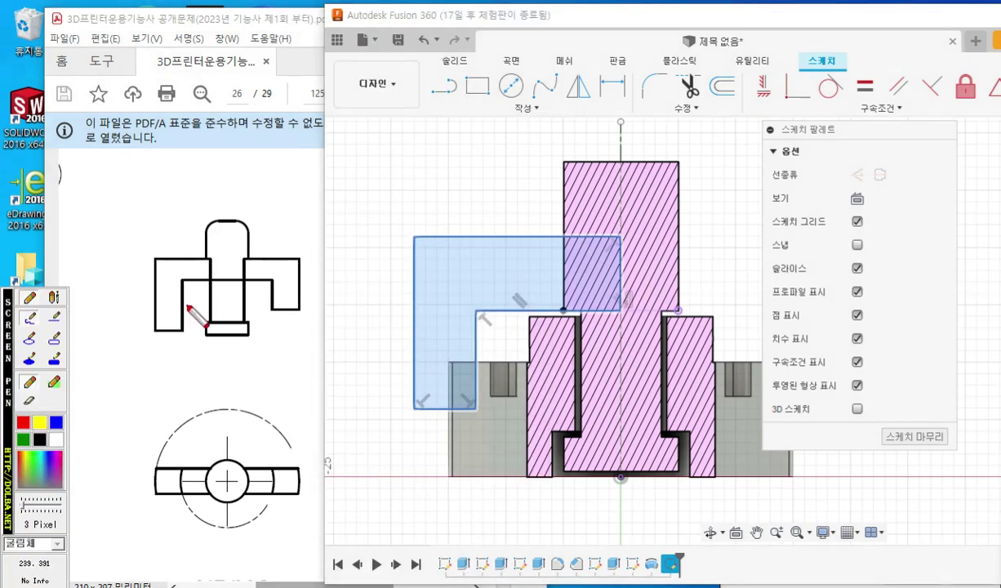
- Mark the arm thickness and leg width with red dimension arrows on the reference drawing, crossing out the leg width
left_click_drag(125, 256, 183, 281)
mouse_move(139, 239)
left_mouse_down()
mouse_move(140, 288)
mouse_move(150, 247)
left_mouse_up()
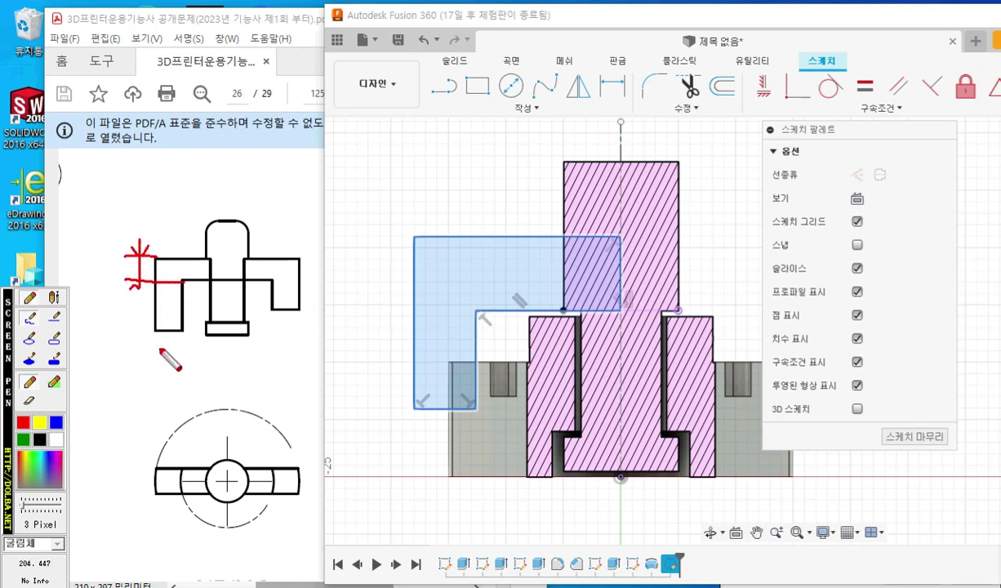
mouse_move(157, 325)
left_mouse_down()
mouse_move(156, 354)
mouse_move(190, 352)
mouse_move(147, 355)
left_mouse_up()
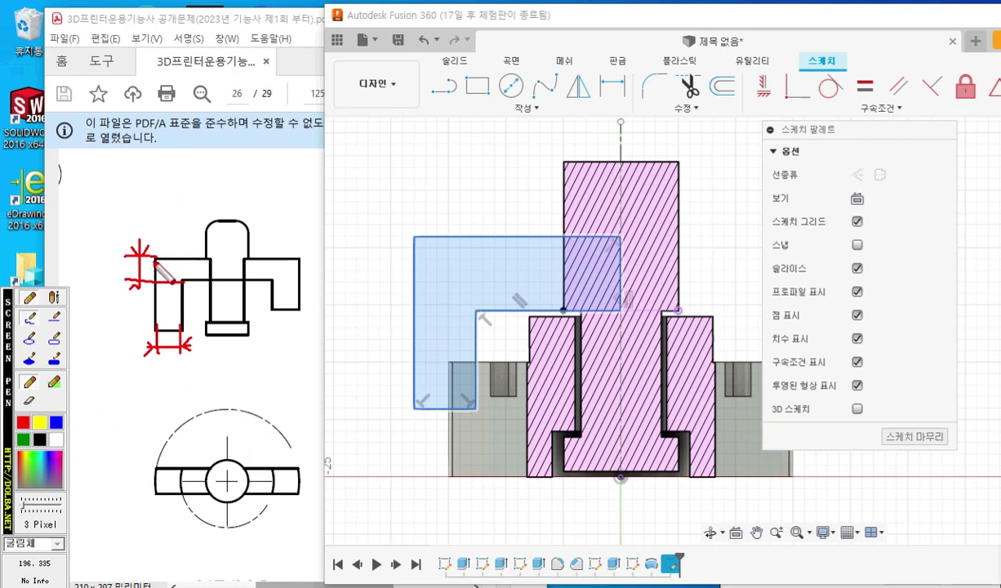
left_click_drag(168, 341, 158, 365)
left_click_drag(147, 323, 166, 343)
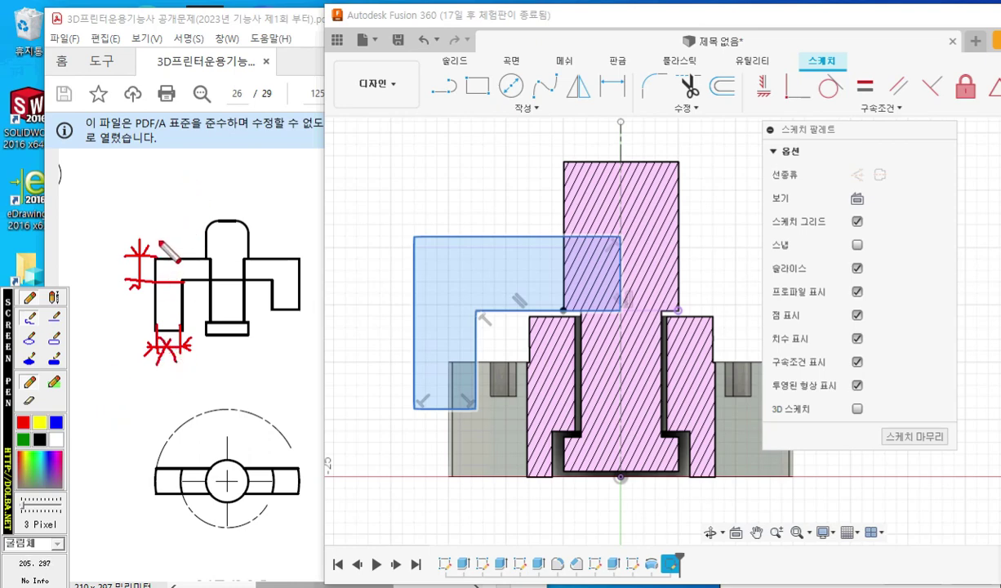
- Mark the bracket's overall width and the inner gap between its legs with red dimension arrows on the reference drawing
mouse_move(157, 259)
left_mouse_down()
mouse_move(157, 173)
mouse_move(299, 189)
mouse_move(298, 253)
left_mouse_up()
mouse_move(290, 173)
left_mouse_down()
mouse_move(299, 190)
mouse_move(284, 201)
left_mouse_up()
left_click_drag(172, 181, 172, 198)
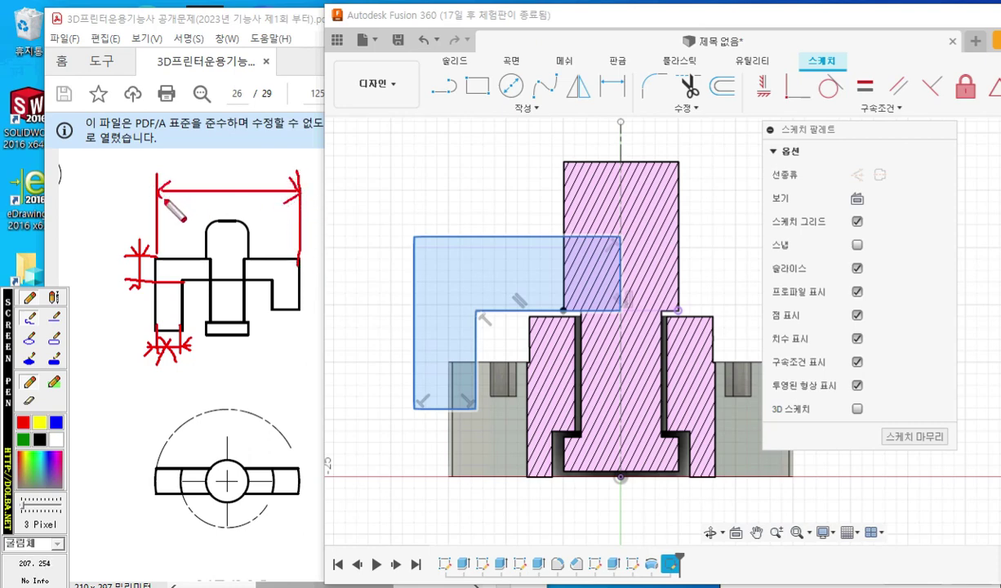
mouse_move(184, 300)
left_mouse_down()
mouse_move(271, 300)
mouse_move(258, 307)
left_mouse_up()
left_click_drag(191, 291, 181, 300)
left_click_drag(181, 300, 192, 309)
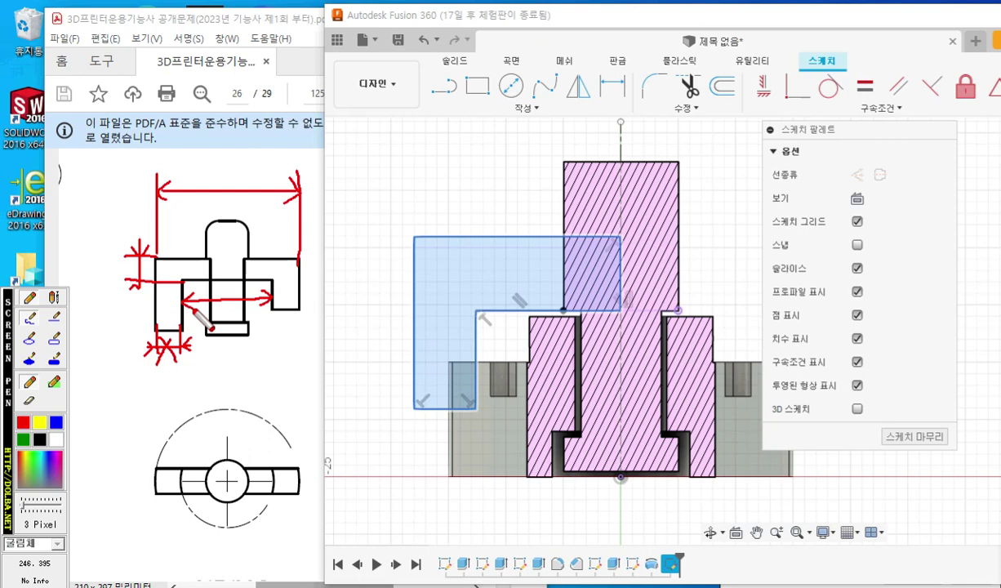
- Write 34 for overall width, 5 for arm thickness and 21 for the inner gap on the reference drawing, then clear the markup
mouse_move(208, 163)
left_mouse_down()
mouse_move(220, 169)
mouse_move(207, 186)
mouse_move(250, 175)
left_mouse_up()
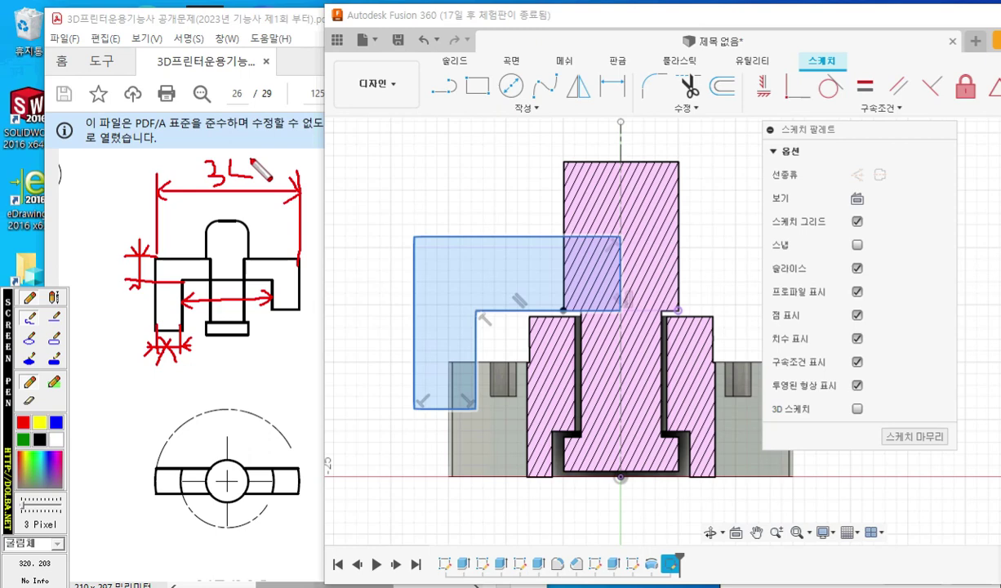
left_click_drag(242, 163, 236, 189)
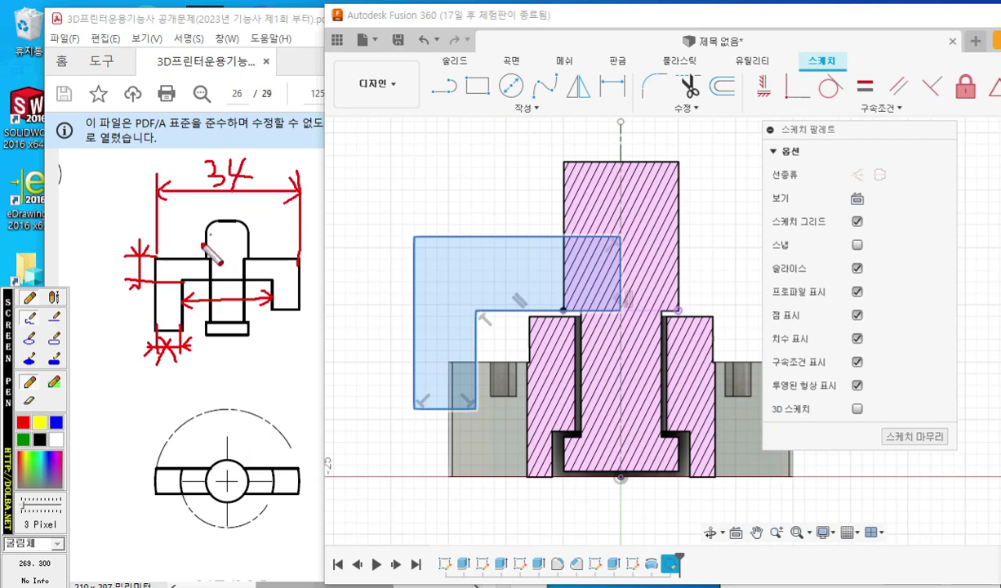
mouse_move(115, 256)
left_mouse_down()
mouse_move(103, 279)
mouse_move(127, 254)
left_mouse_up()
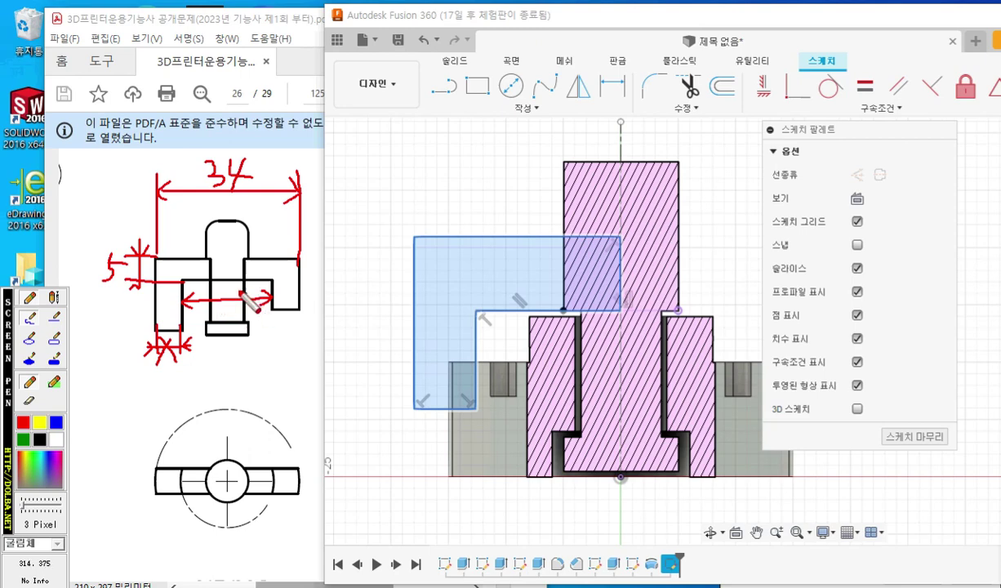
left_click_drag(220, 293, 236, 311)
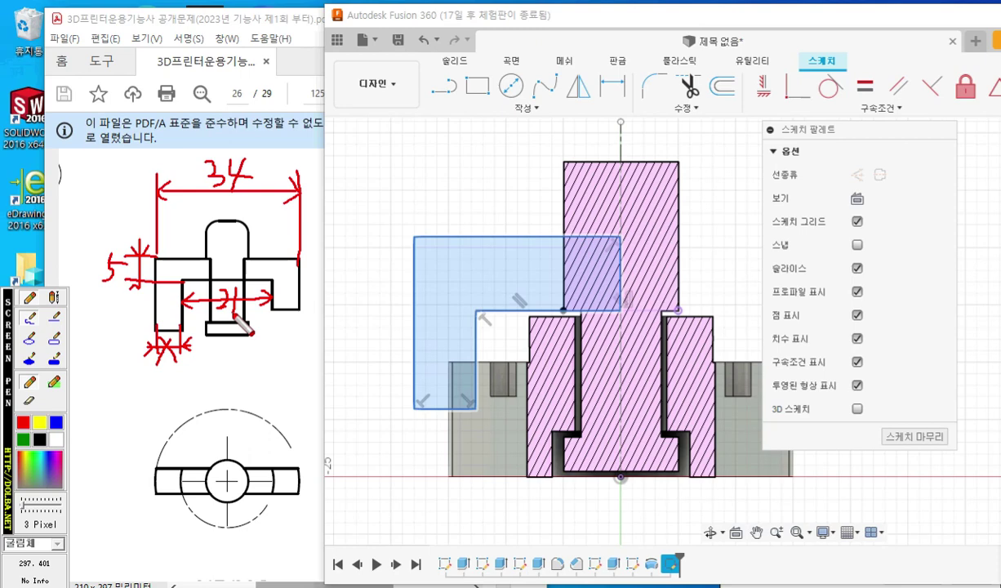
key("Escape")
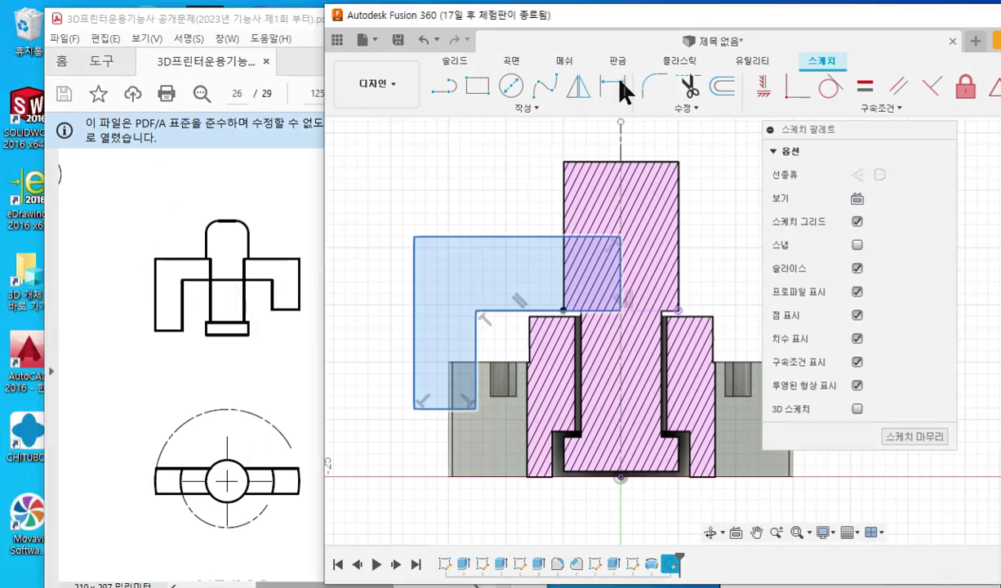
- Dimension the L-shaped profile's outer vertical edge from the centre axis as a 34 mm diameter
left_click(615, 83)
left_click(414, 262)
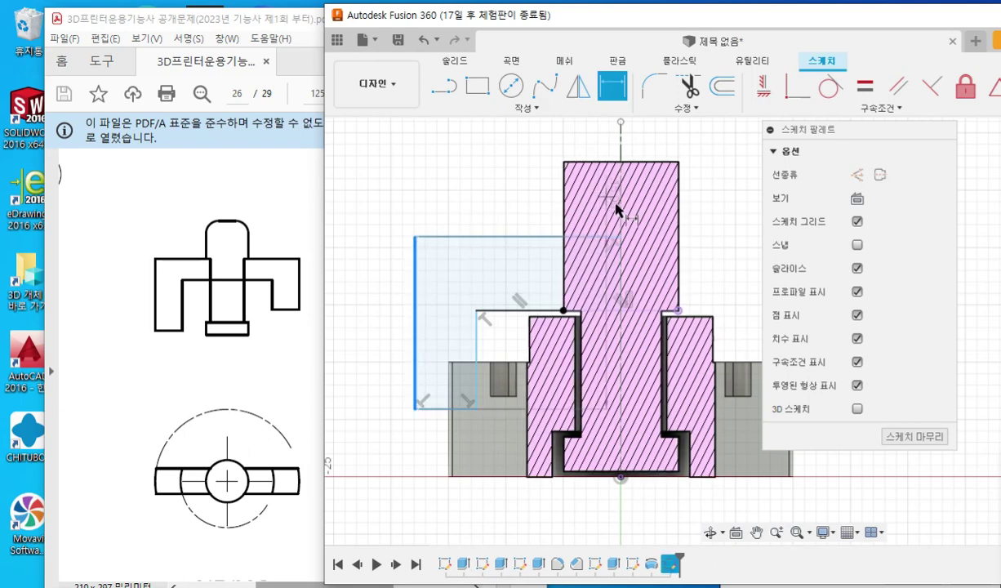
left_click(620, 218)
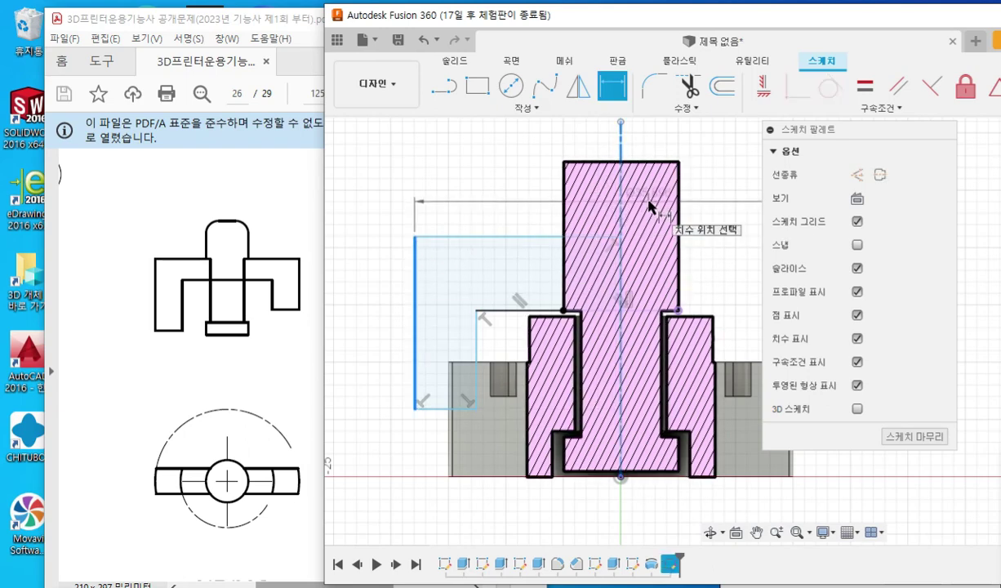
left_click(665, 201)
type("34")
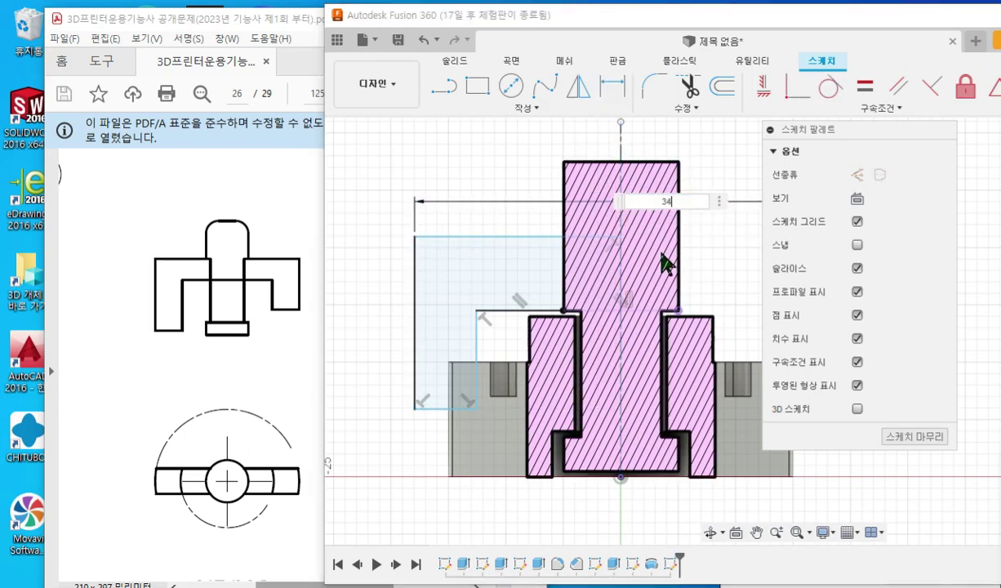
key("Return")
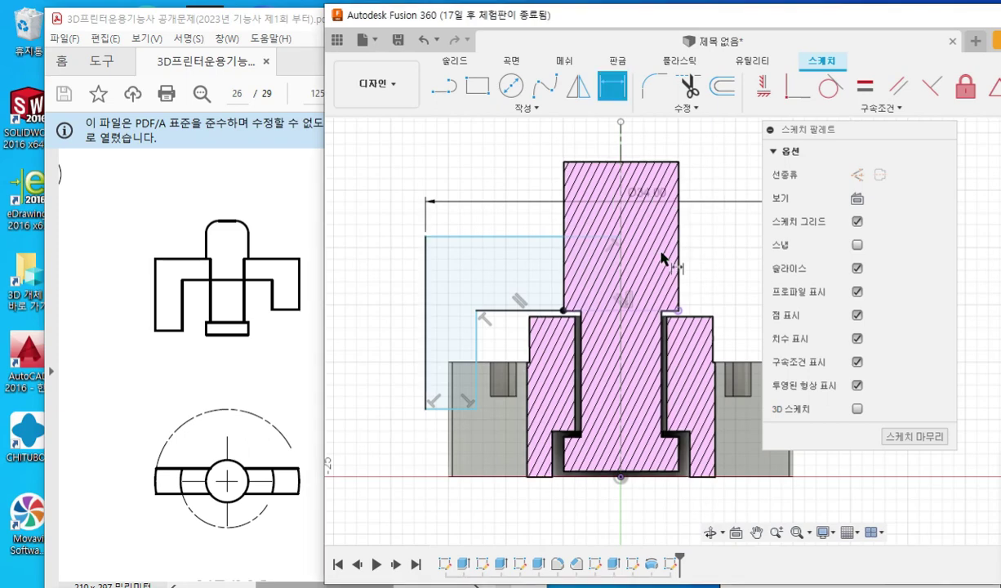
- Dimension the leg's inner vertical edge from the centre axis as a 21 mm diameter
left_click(477, 328)
left_click(624, 226)
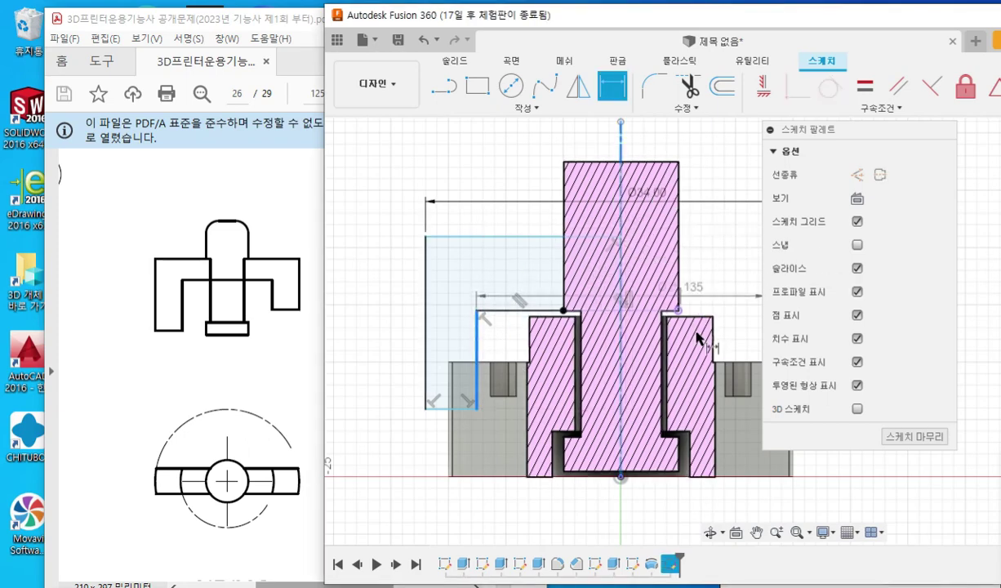
left_click(641, 346)
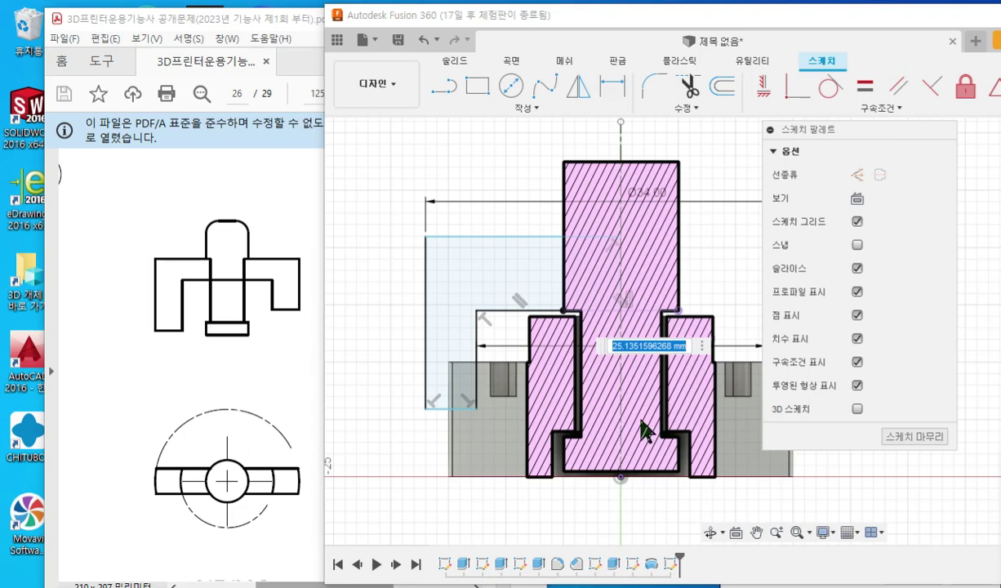
type("21")
key("Return")
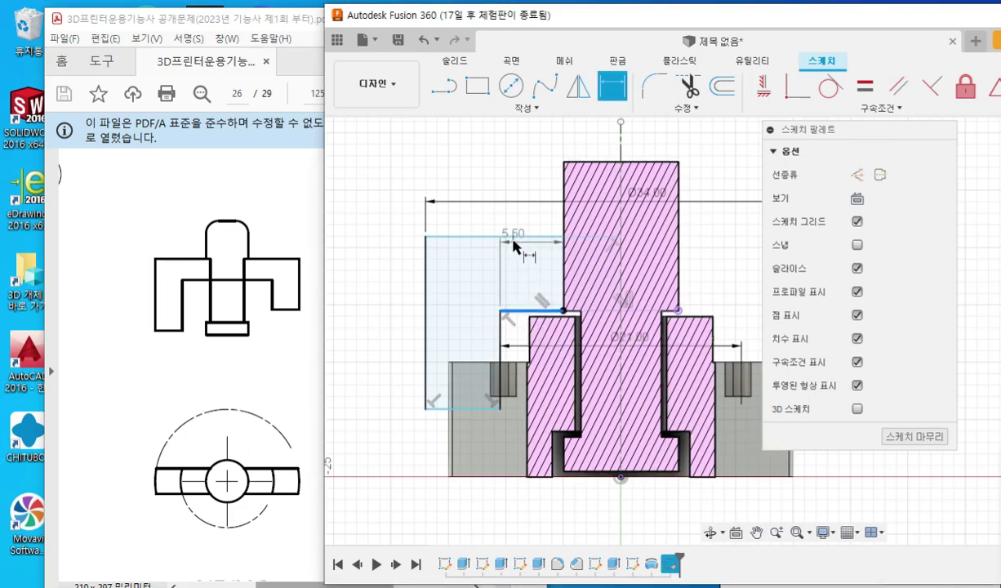
- Dimension the horizontal arm's thickness between its upper and lower edges as 5 mm
left_click(514, 239)
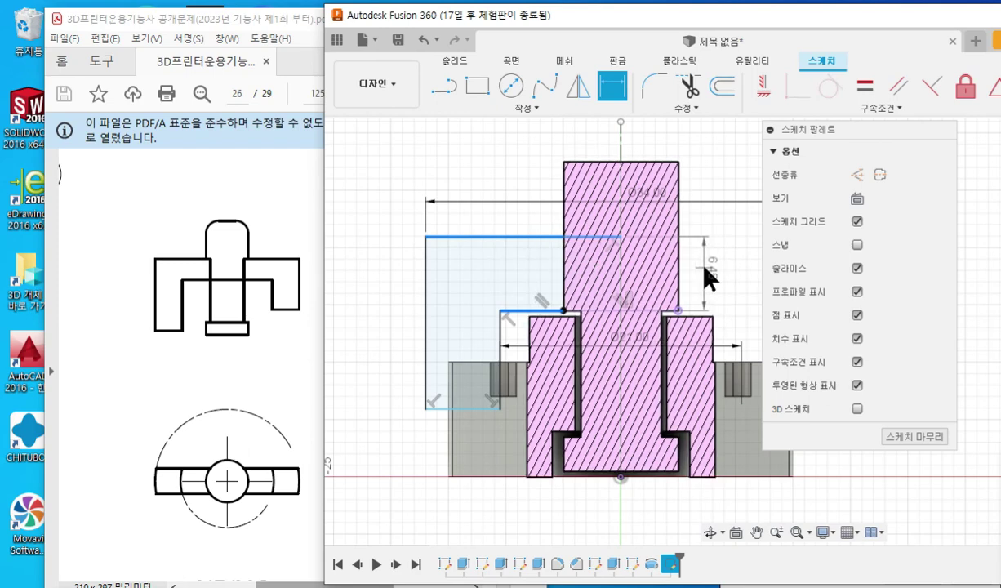
left_click(709, 271)
type("5")
key("Return")
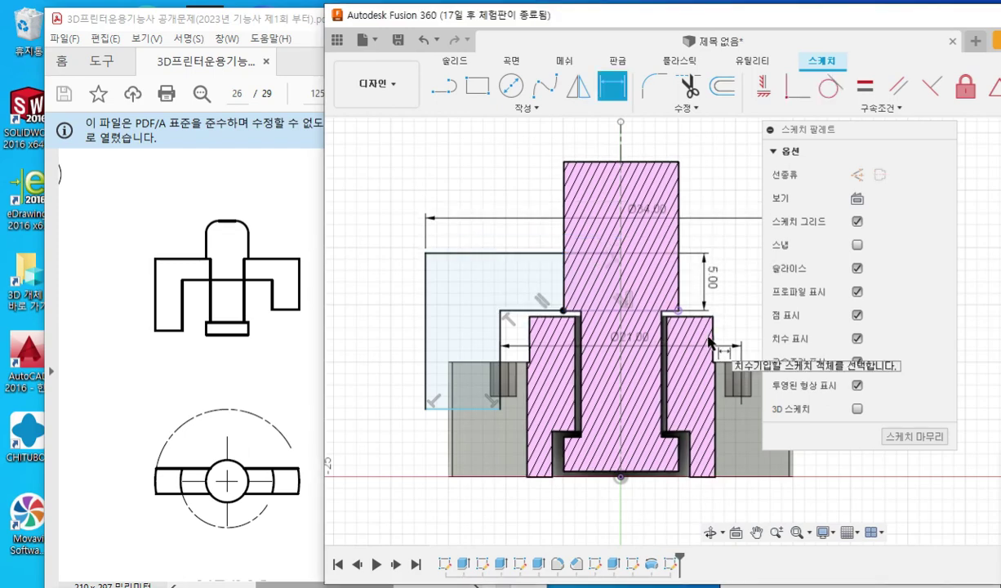
- Move the sketch palette out of the way and reposition the Ø34, Ø21 and 5 mm dimension labels for readability
left_click_drag(815, 125, 1000, 126)
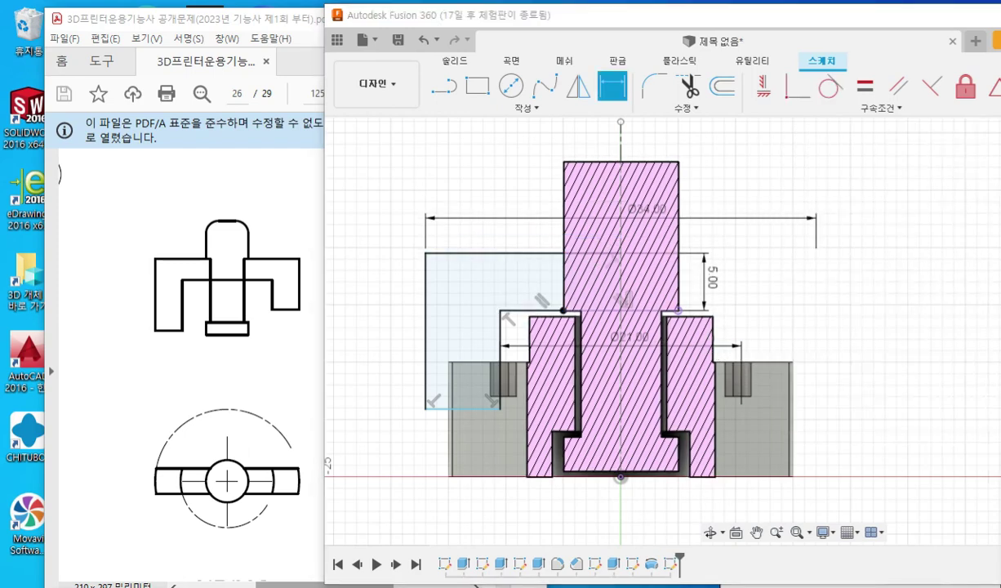
scroll(624, 347, "up", 3)
middle_click_drag(625, 355, 655, 379)
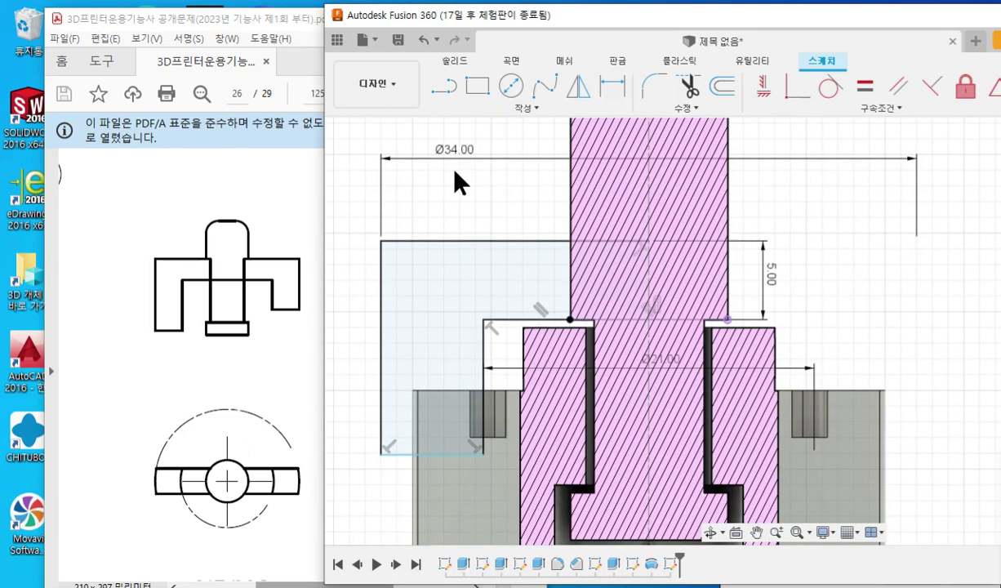
left_click_drag(509, 198, 502, 204)
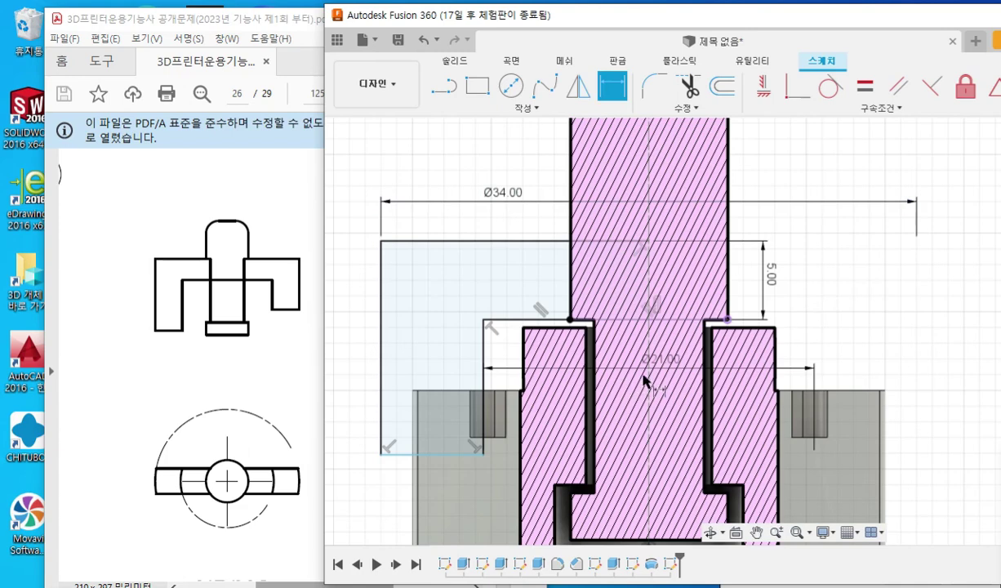
left_click_drag(662, 361, 805, 351)
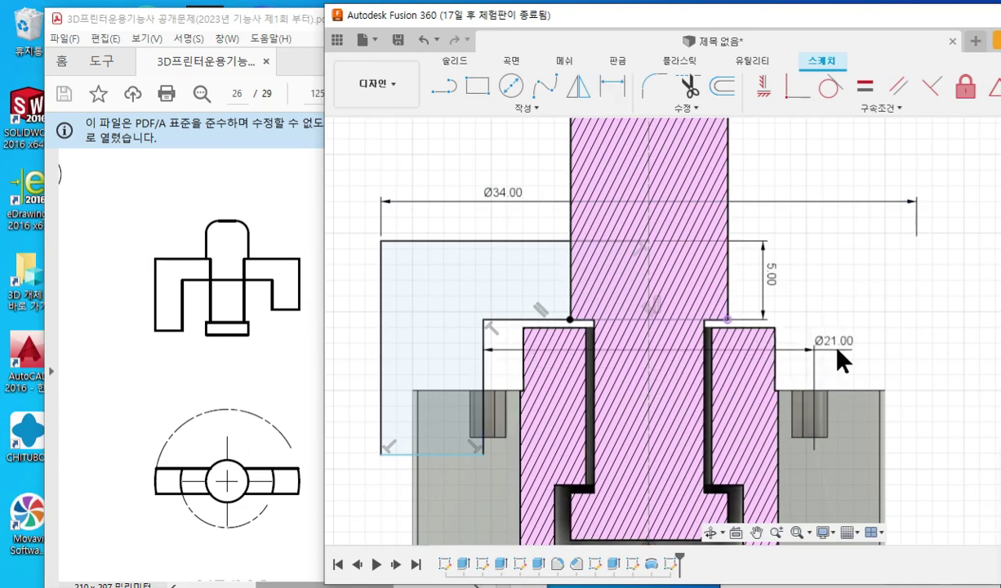
key("d")
key("Escape")
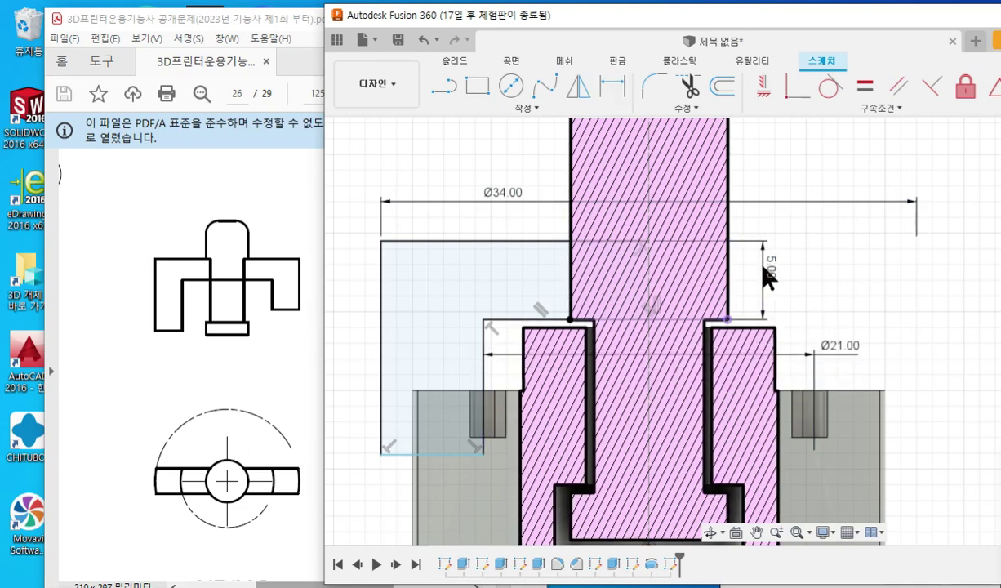
left_click_drag(762, 267, 755, 269)
key("d")
middle_click_drag(854, 312, 873, 284)
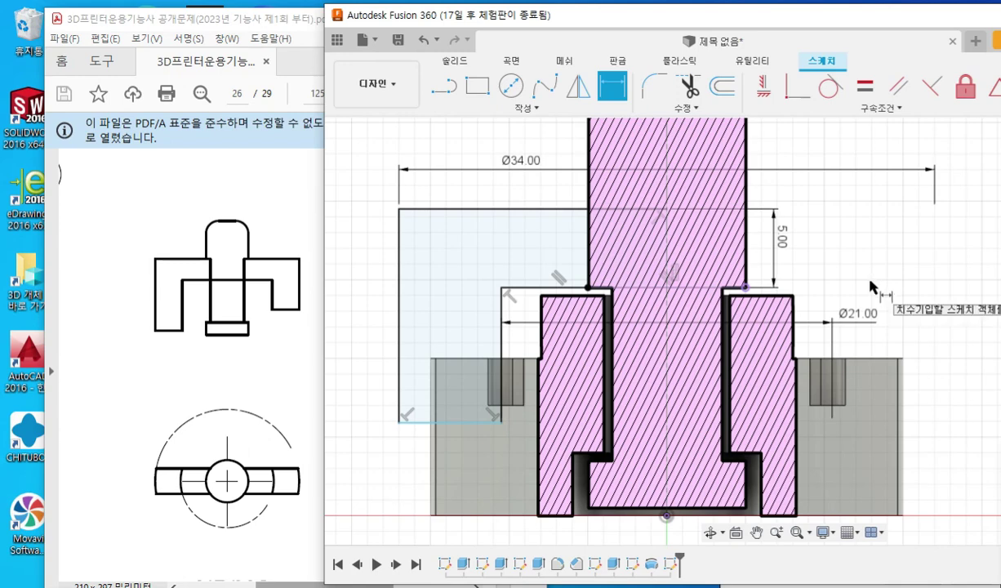
- Mark the long leg's full height with a red dimension arrow on the reference drawing and clear the markup
key("ctrl+alt+p")
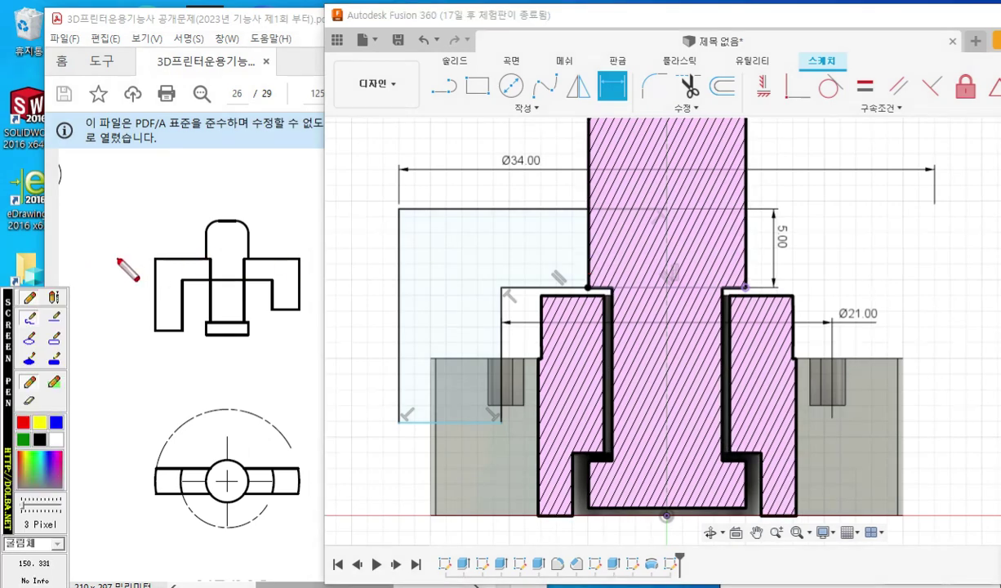
left_click_drag(117, 258, 145, 258)
left_click_drag(111, 330, 135, 330)
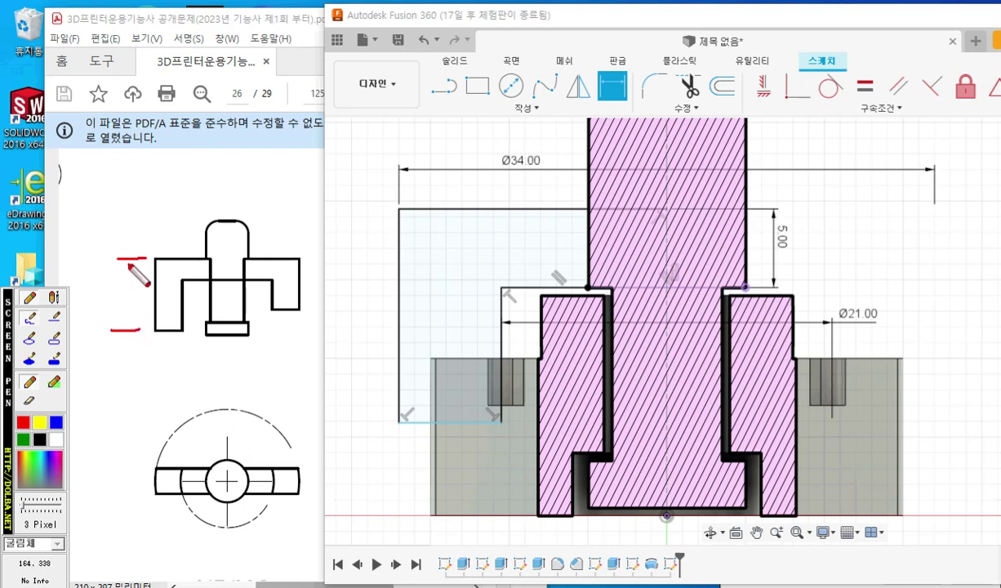
mouse_move(127, 260)
left_mouse_down()
mouse_move(127, 328)
mouse_move(134, 316)
left_mouse_up()
left_click_drag(120, 268, 135, 269)
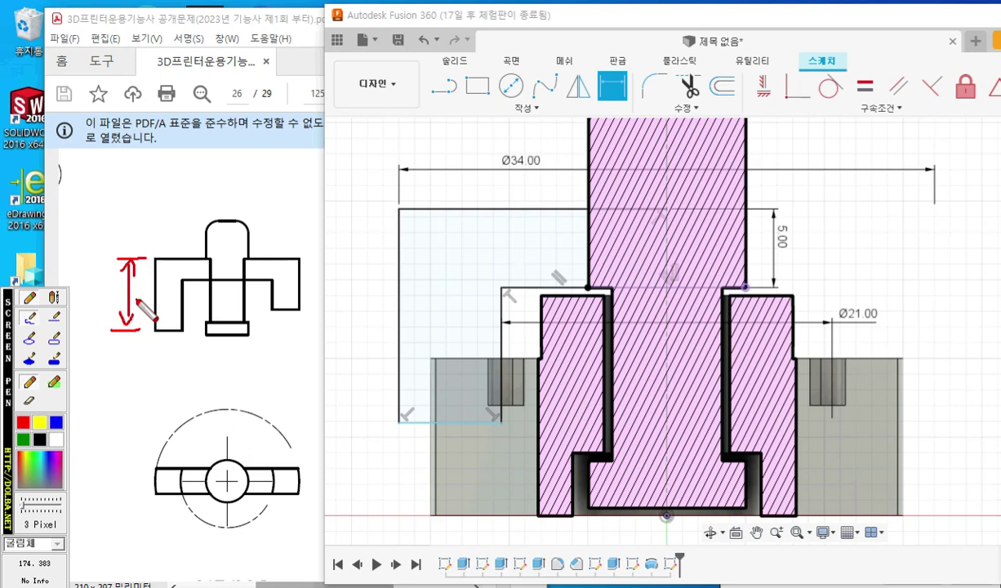
key("Escape")
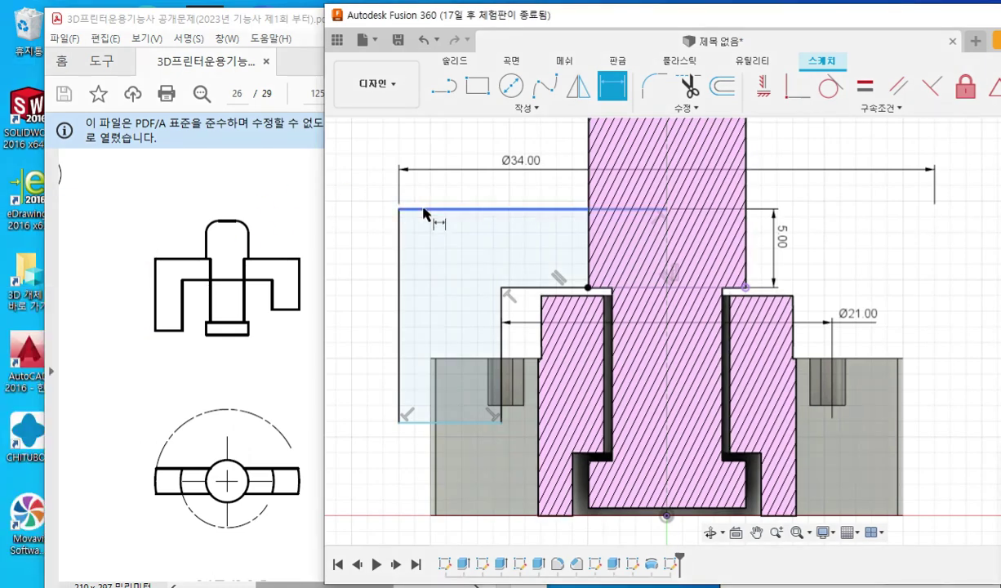
- Dimension the L-shaped profile's full height from its upper edge to the leg's lower end as 17 mm
left_click(424, 211)
left_click(418, 421)
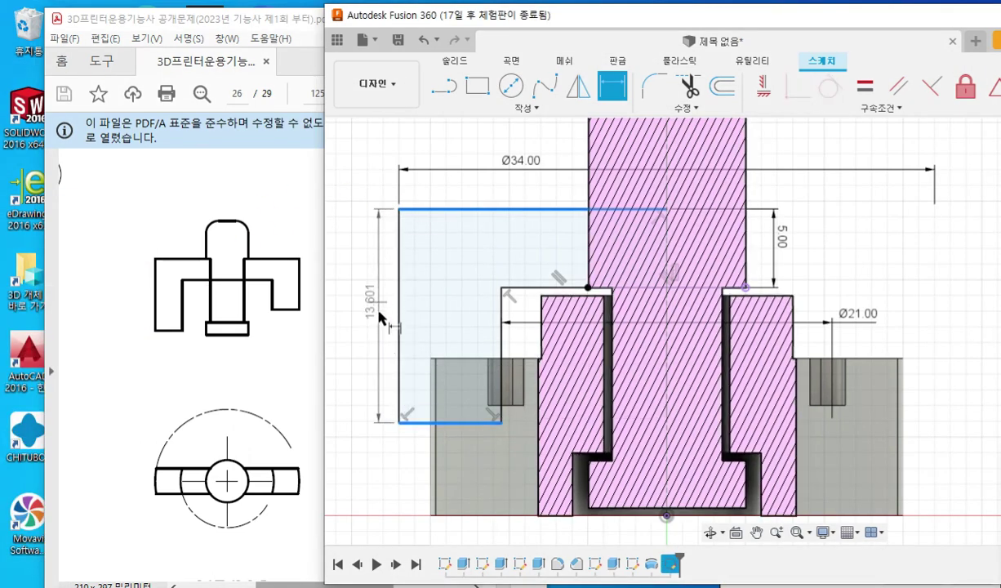
left_click(379, 314)
type("1")
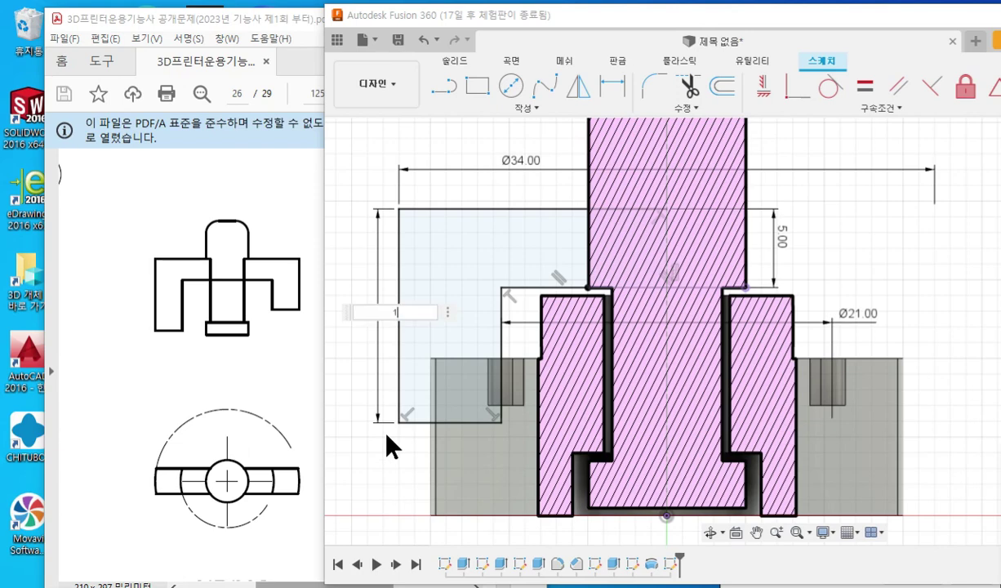
type("7")
key("Return")
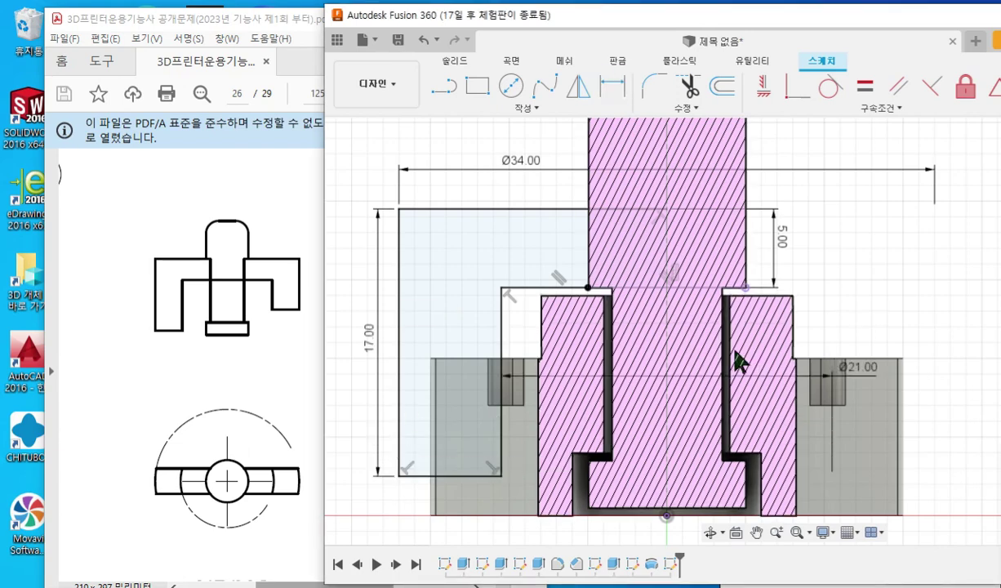
- Set up a 360° revolve of the L-shaped profile about the vertical centre axis
middle_click_drag(782, 387, 732, 386)
scroll(746, 356, "down", 1)
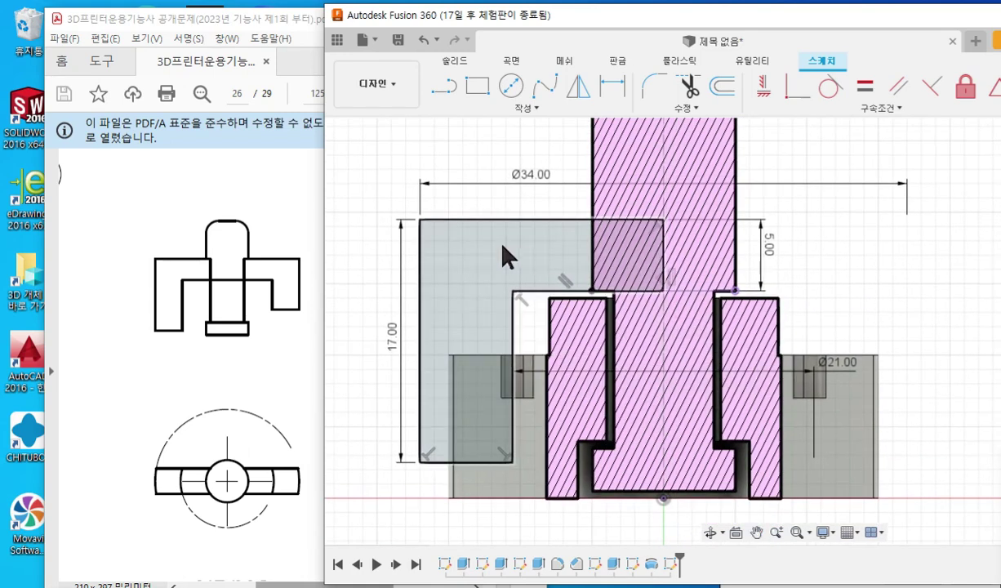
left_click(502, 246)
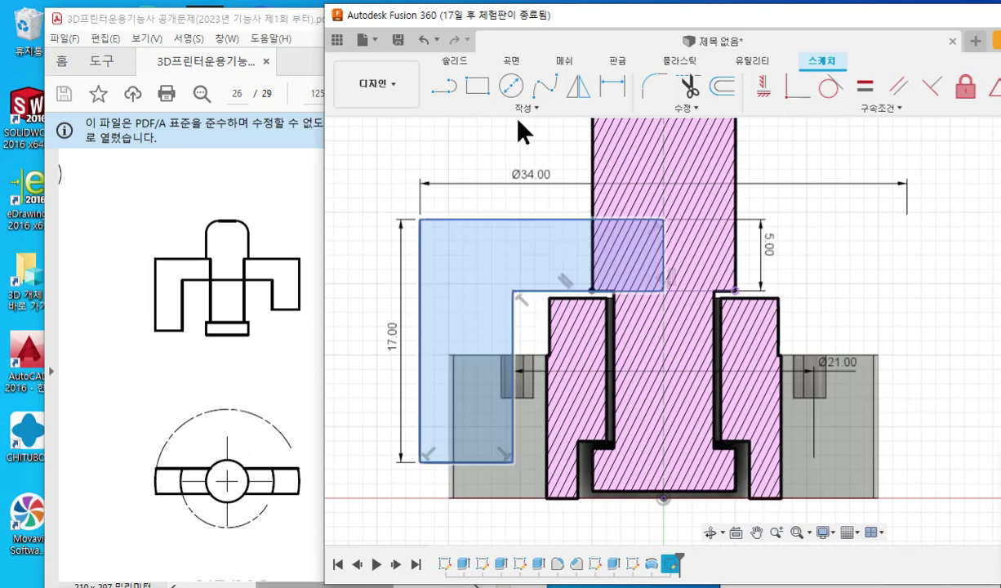
left_click(454, 62)
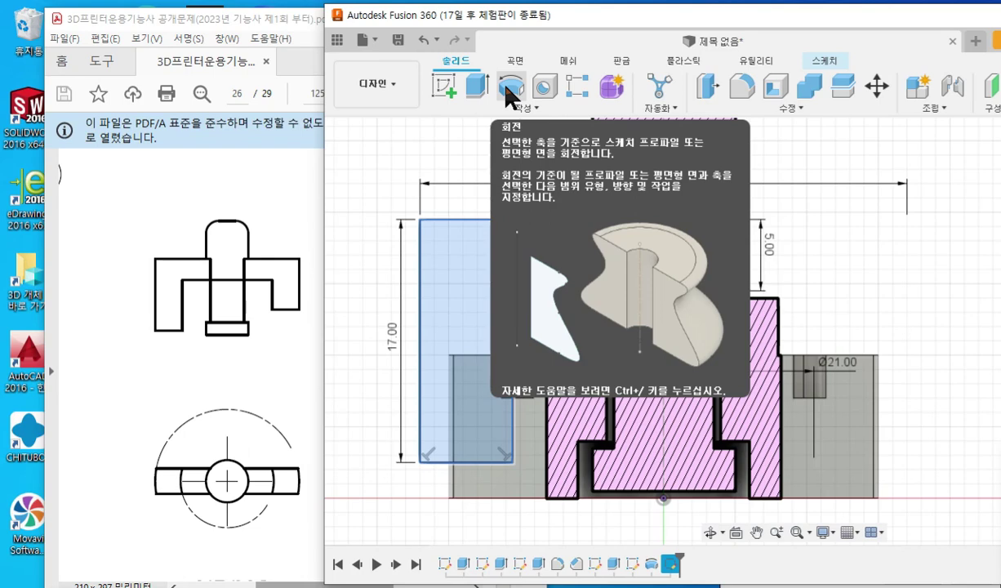
left_click(510, 92)
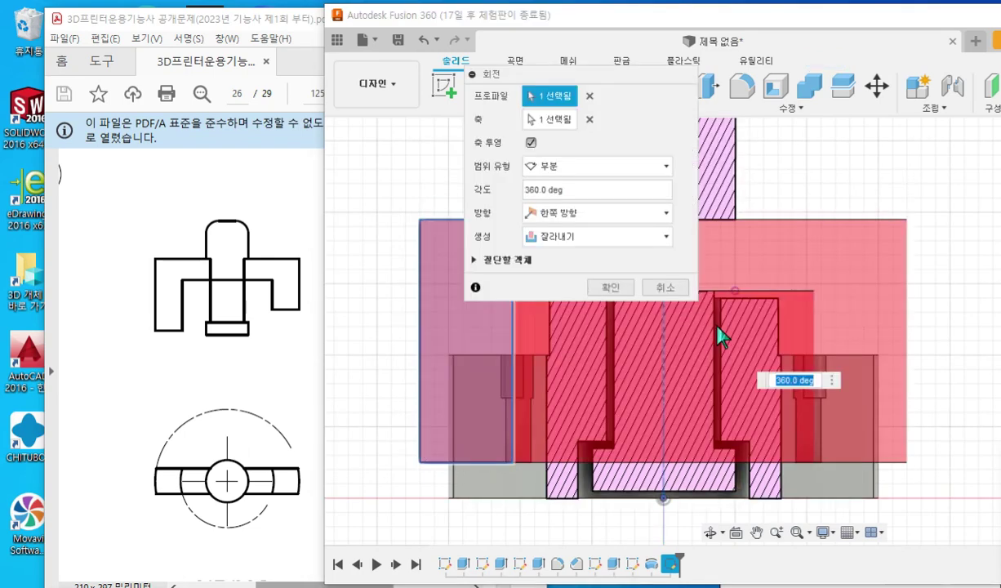
scroll(816, 243, "down", 3)
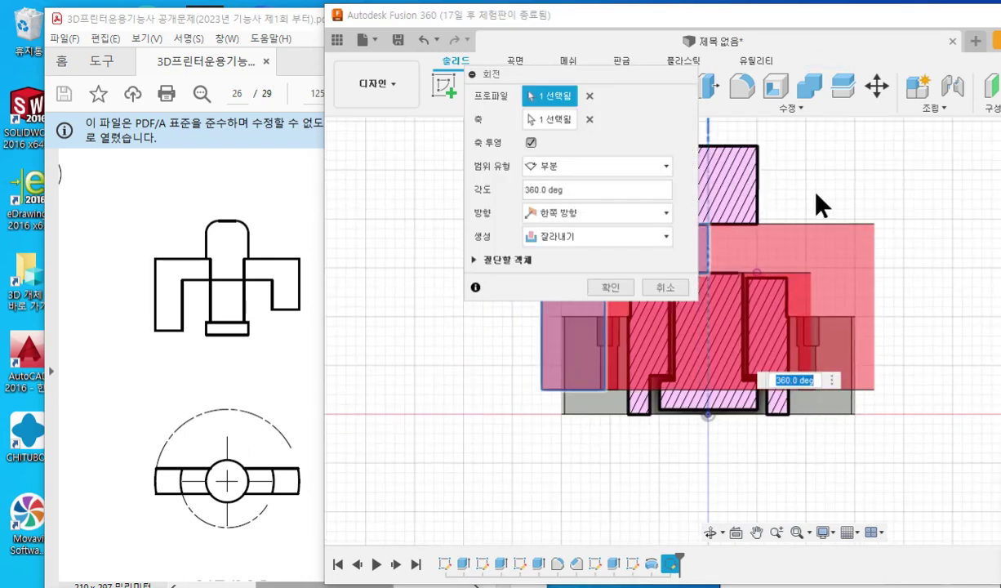
middle_click_drag(822, 206, 861, 294)
scroll(857, 283, "down", 1)
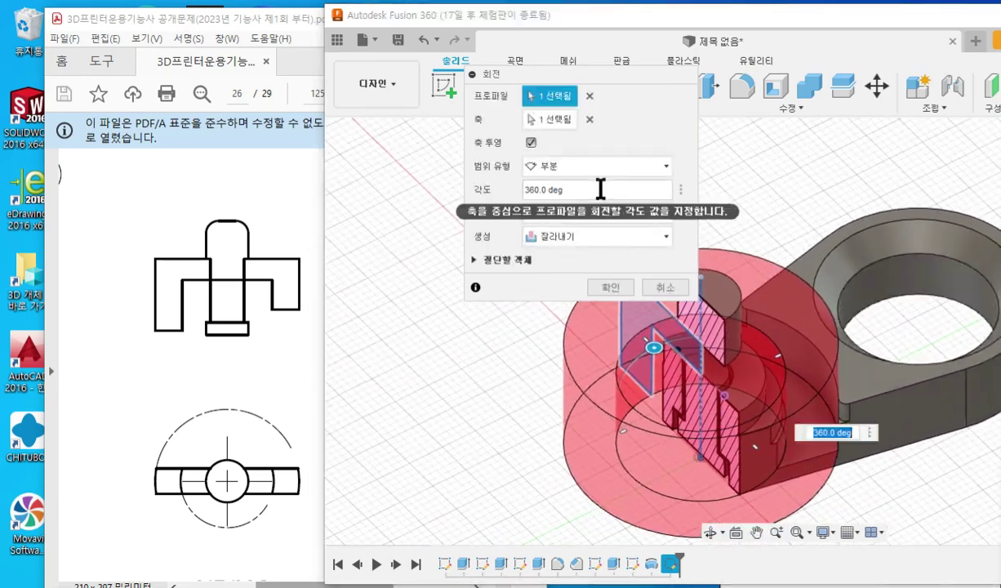
- Try the Join (접합) operation for the revolve and move its settings clear of the model
left_click(600, 244)
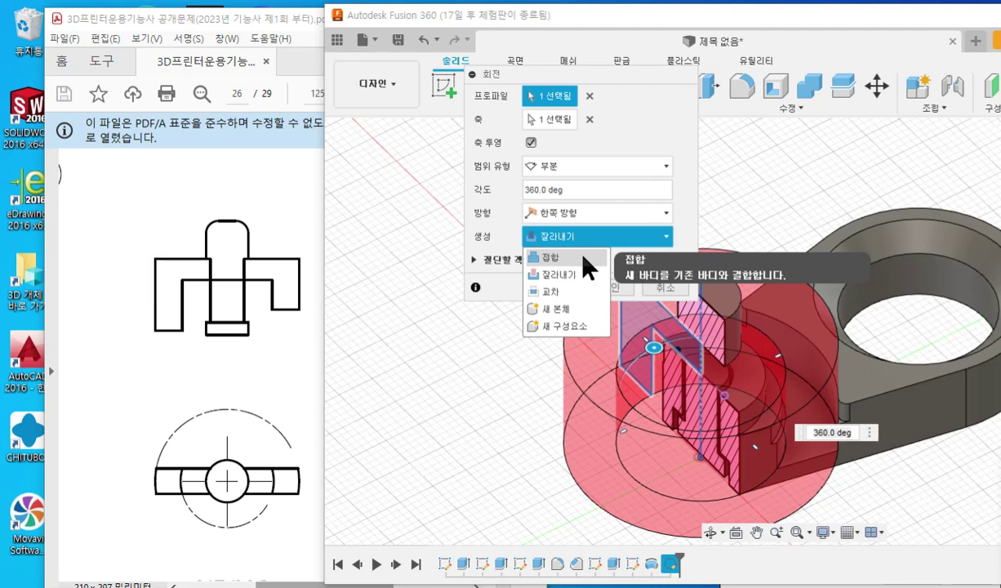
left_click(586, 267)
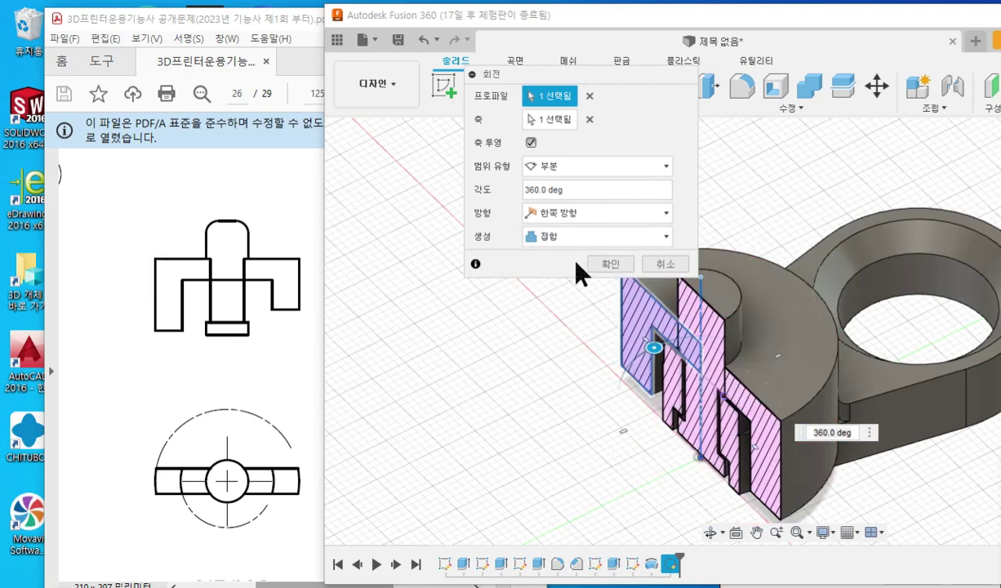
left_click(665, 238)
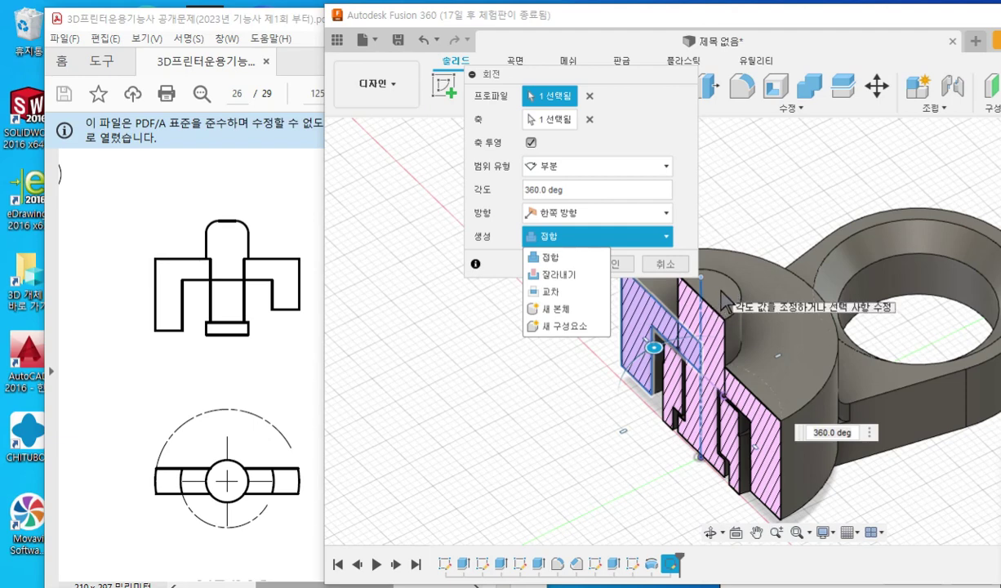
left_click(591, 73)
left_click_drag(591, 74, 488, 80)
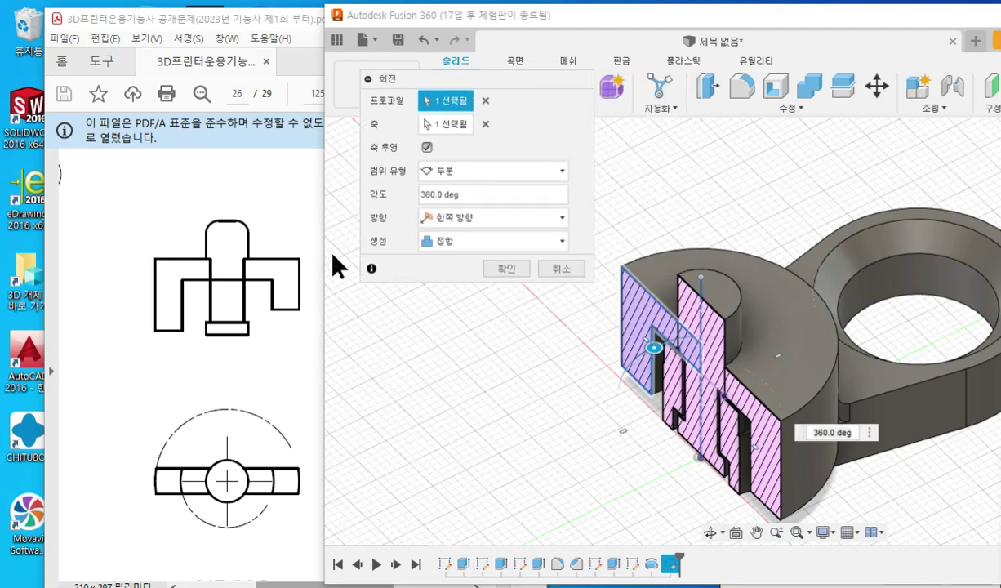
- Examine the revolve command's built-in information and its tip on automatic profile and axis selection
left_click(371, 268)
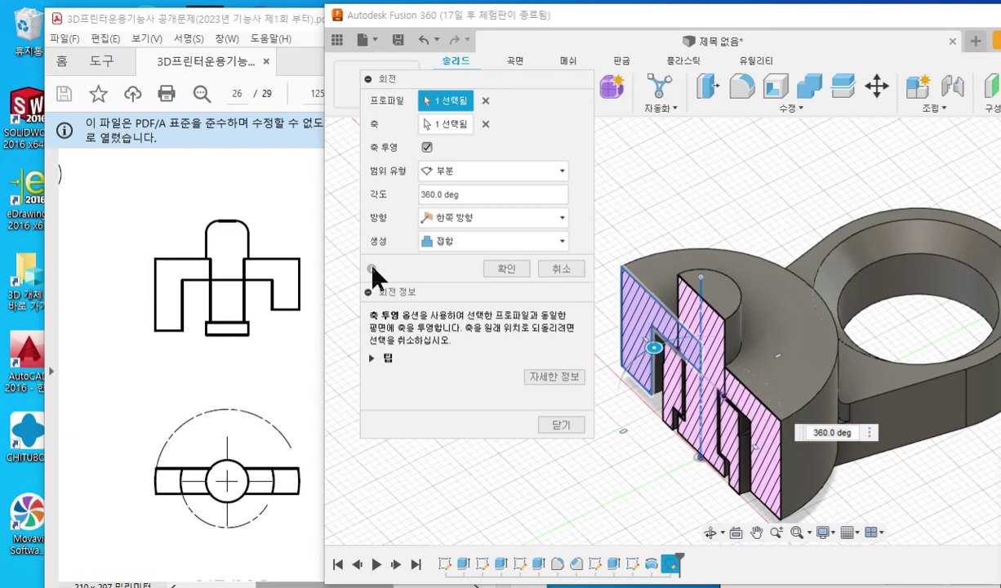
left_click(372, 357)
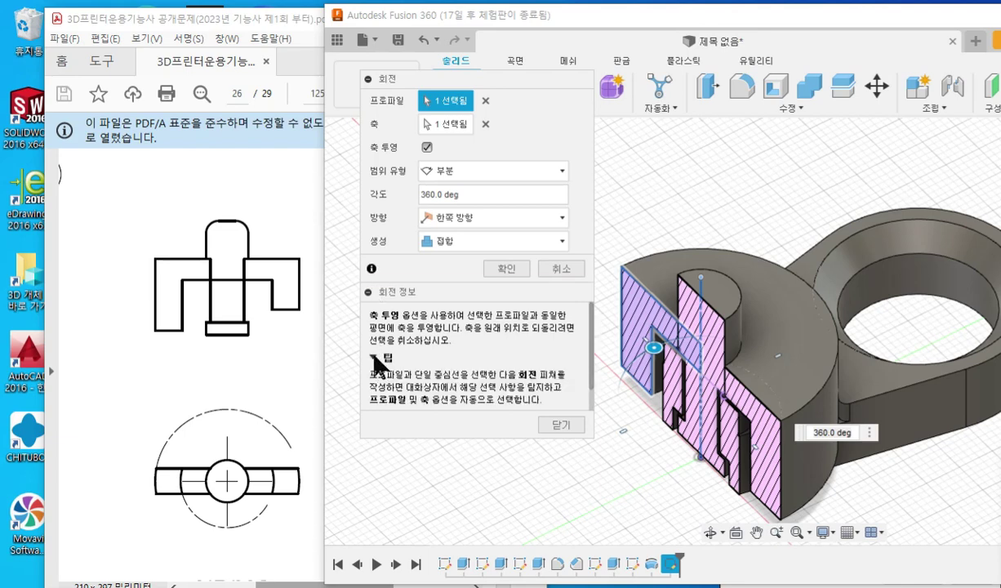
left_click(372, 358)
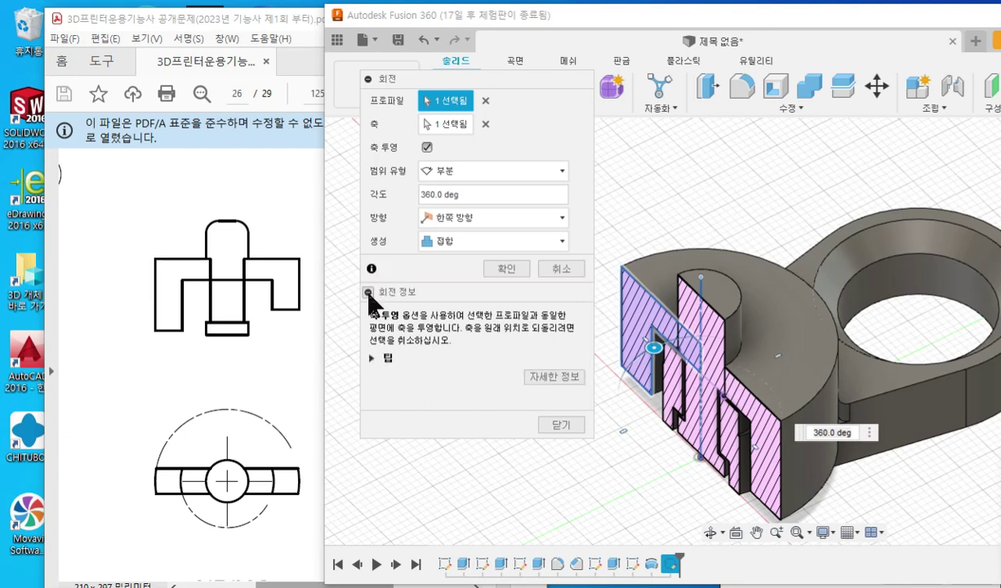
left_click(368, 291)
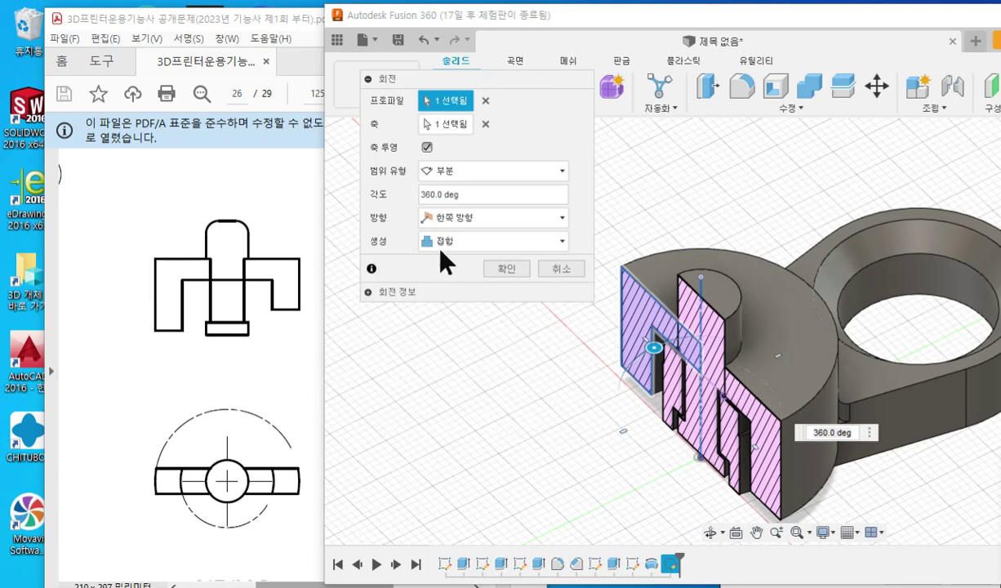
- Set the revolve operation to New Body (새 본체) and create the 360° revolved solid
left_click(466, 243)
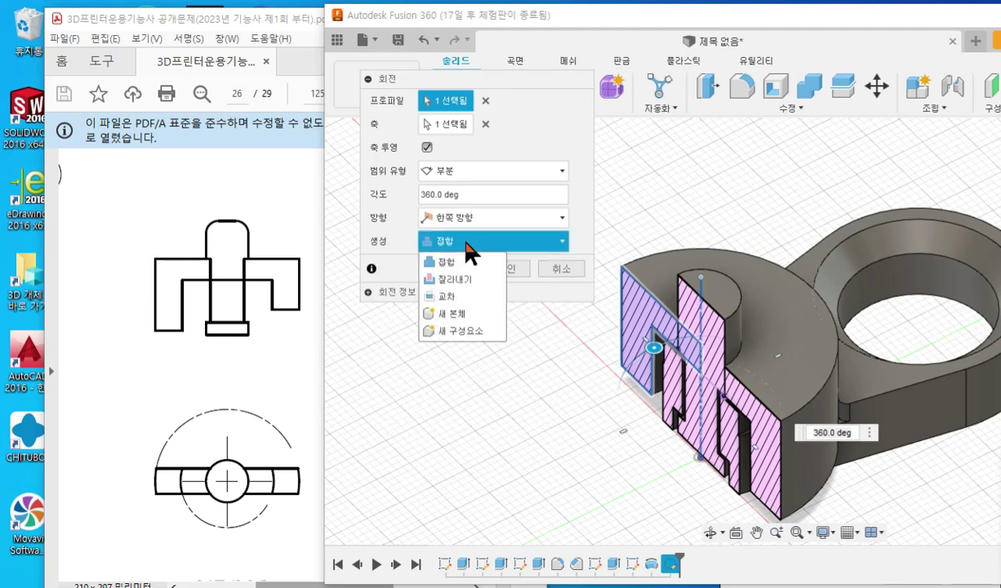
left_click(465, 242)
left_click(469, 249)
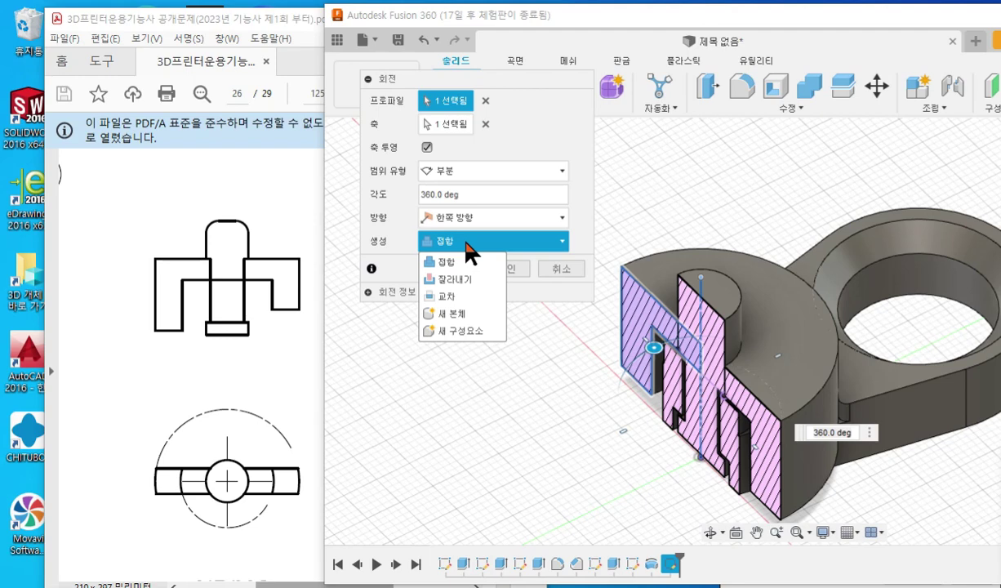
left_click(475, 318)
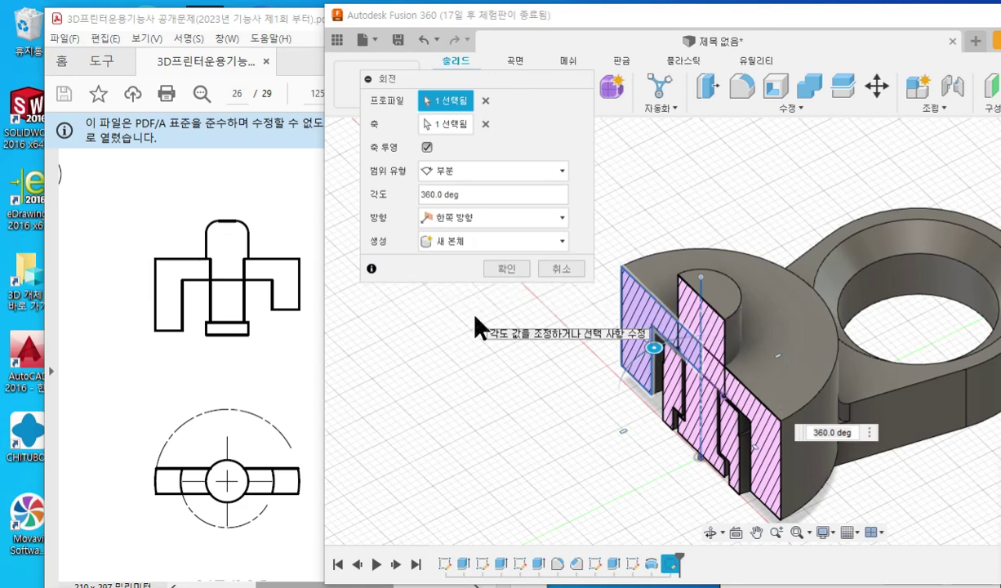
left_click(511, 272)
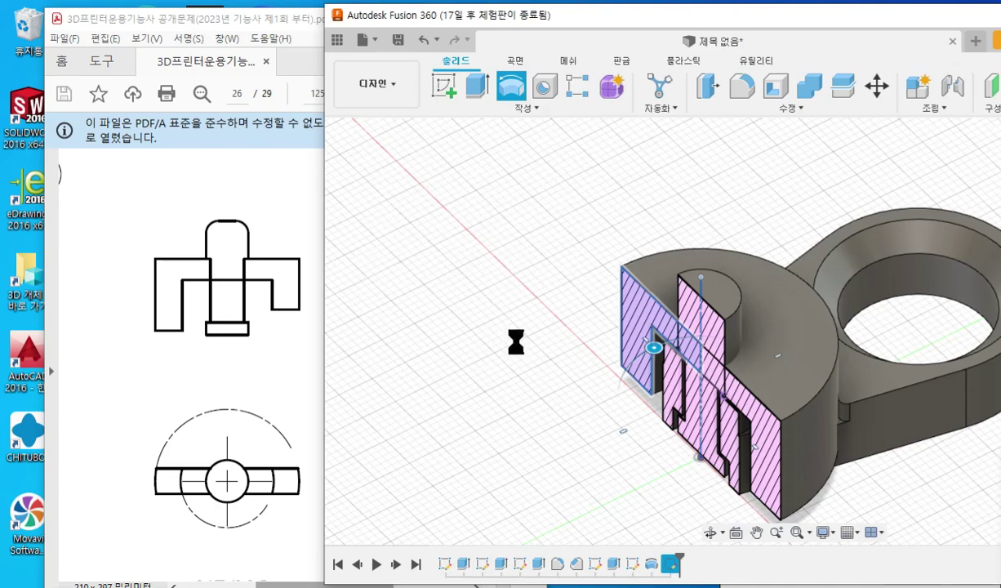
mouse_move(552, 351)
middle_mouse_down("shift")
mouse_move(462, 310)
mouse_move(526, 335)
middle_mouse_up("shift")
middle_click_drag(564, 261, 573, 314)
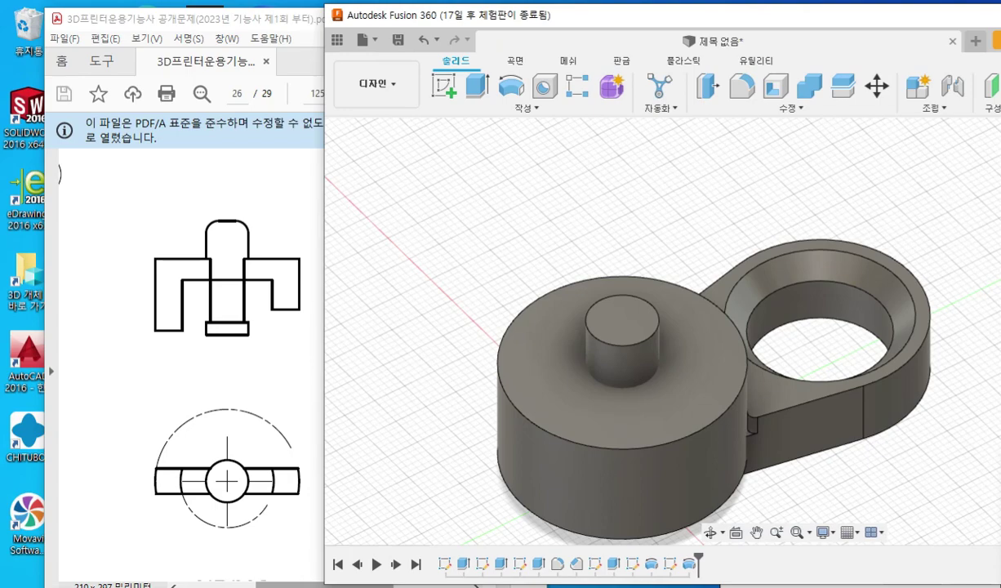
- Float the browser, expand the bodies folder and highlight 본체1, 본체2 and 본체3 to identify each body
left_click_drag(1000, 245, 367, 137)
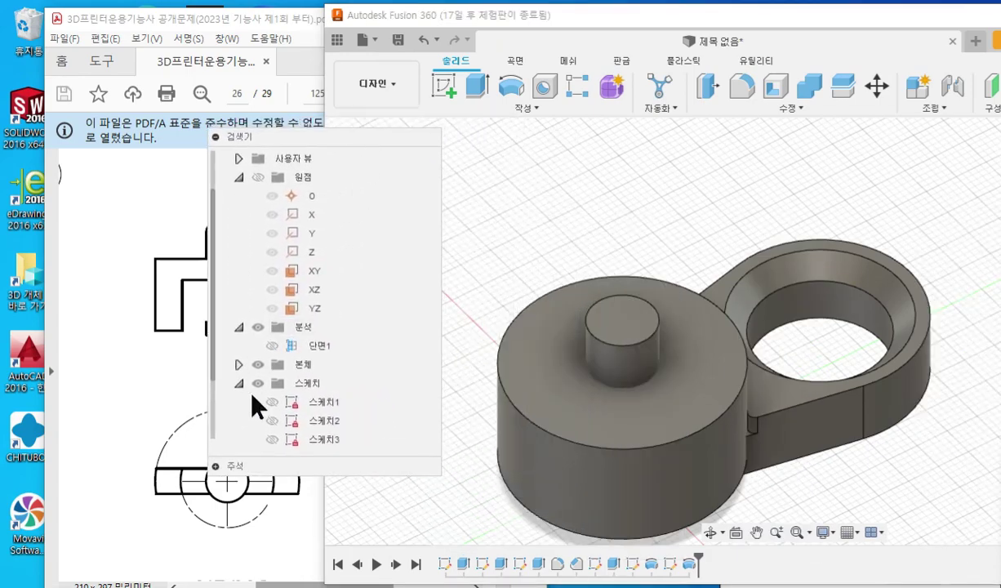
left_click(239, 364)
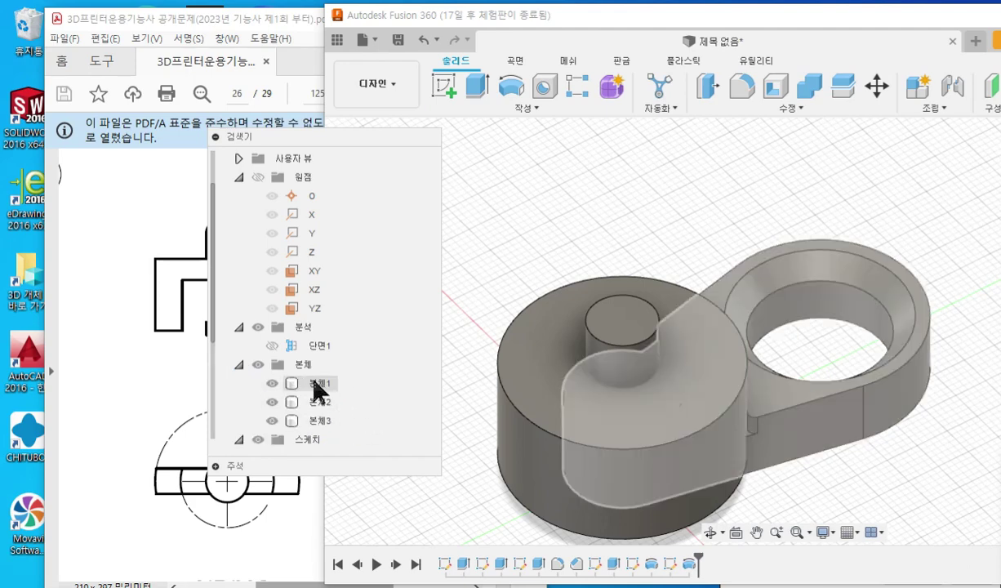
left_click(316, 391)
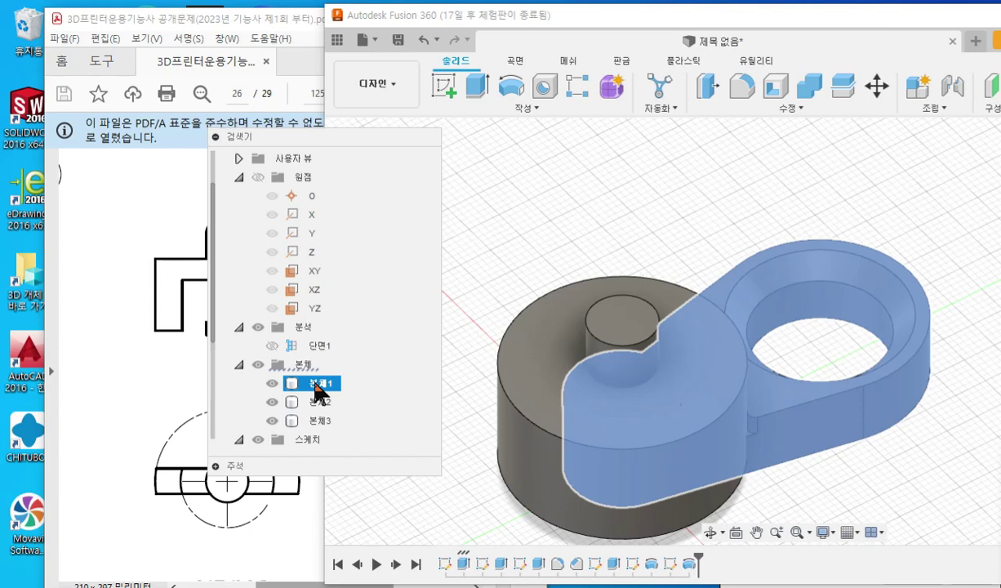
left_click(317, 403)
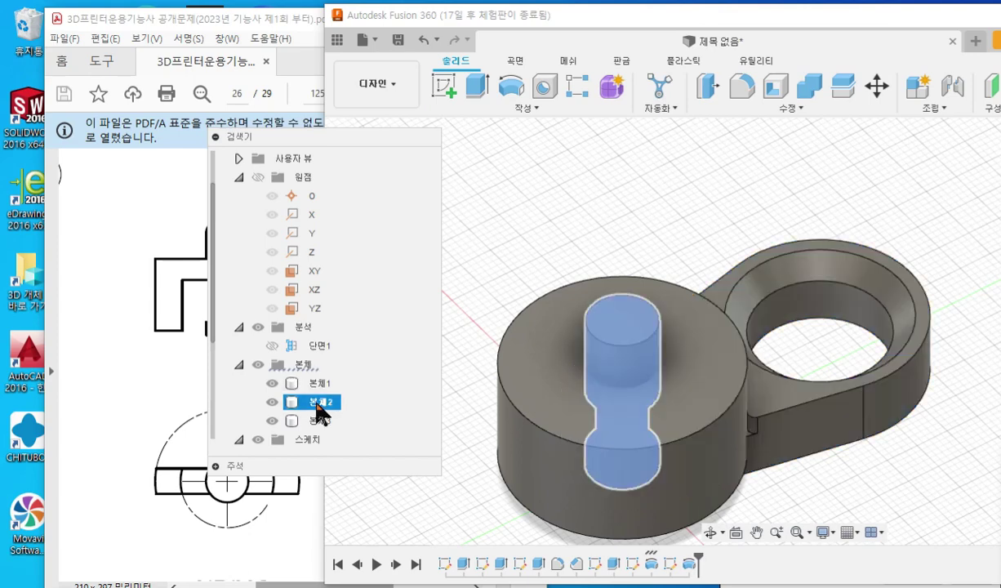
left_click(318, 420, "ctrl")
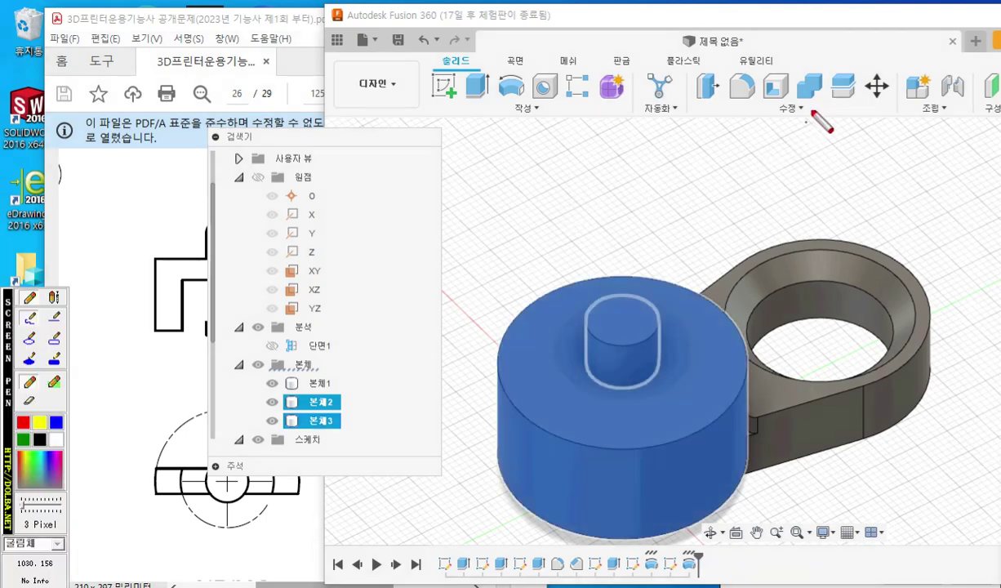
- Circle the Combine command in red, clear the markup, and start Combine with its preselected target and tool bodies removed
mouse_move(818, 102)
left_mouse_down()
mouse_move(804, 67)
mouse_move(822, 103)
left_mouse_up()
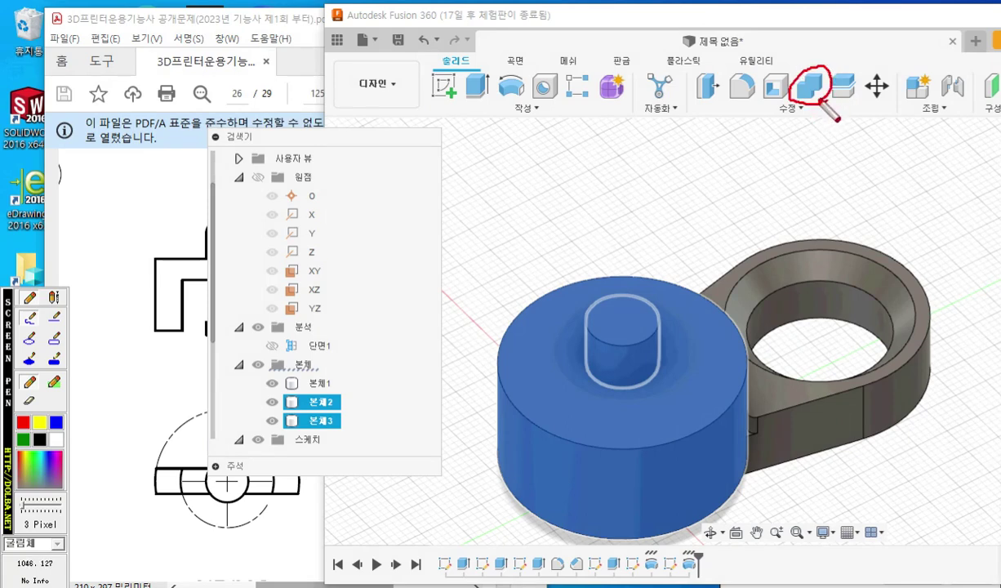
key("Escape")
left_click(810, 85)
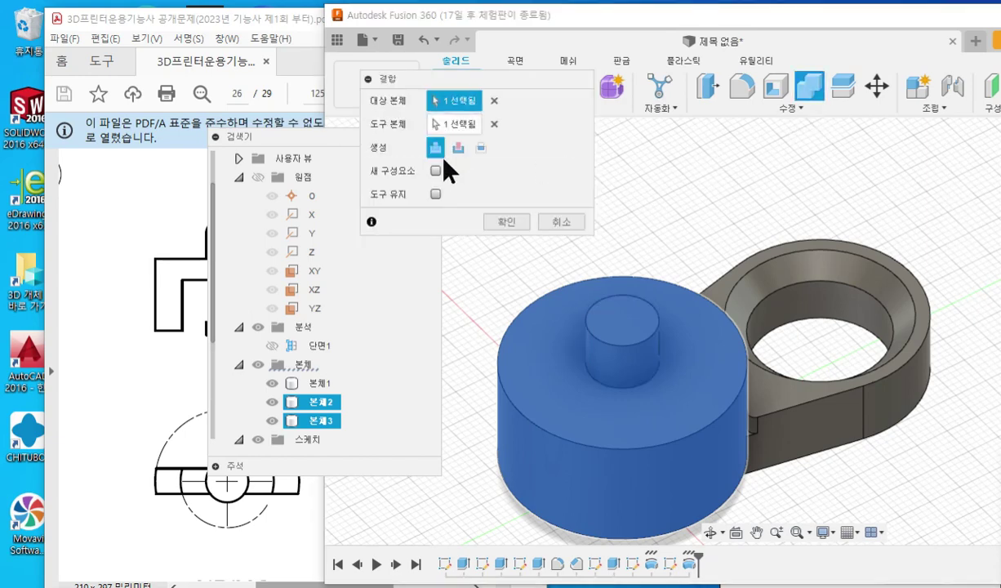
left_click(494, 100)
left_click(494, 123)
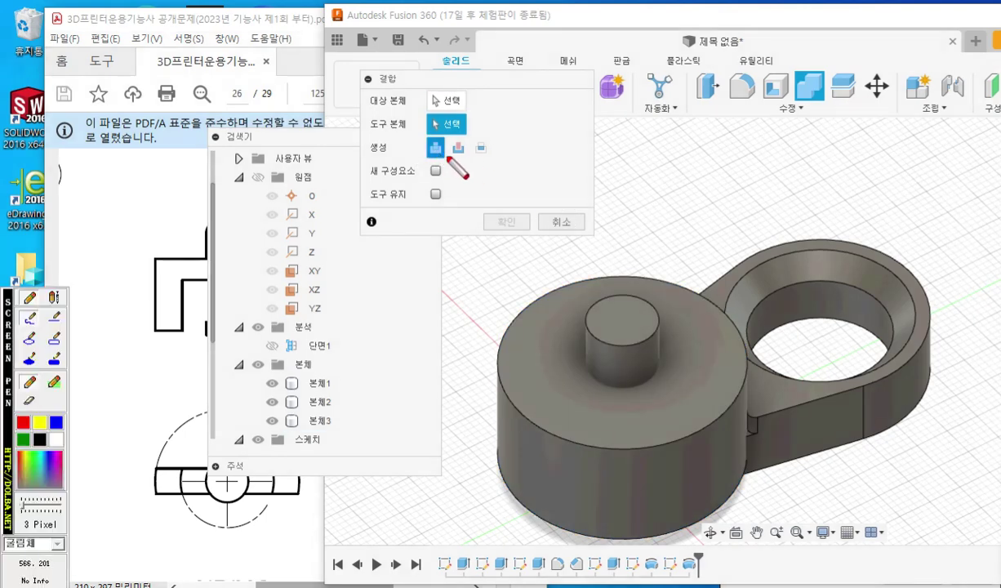
- Annotate the Join operation as 접합, link the target body to 본체2 and the tool body to 본체3 in red, and clear the markup
mouse_move(447, 161)
left_mouse_down()
mouse_move(420, 155)
mouse_move(432, 135)
mouse_move(458, 172)
mouse_move(473, 163)
mouse_move(482, 175)
mouse_move(510, 172)
mouse_move(502, 200)
mouse_move(526, 179)
mouse_move(545, 183)
mouse_move(551, 203)
left_mouse_up()
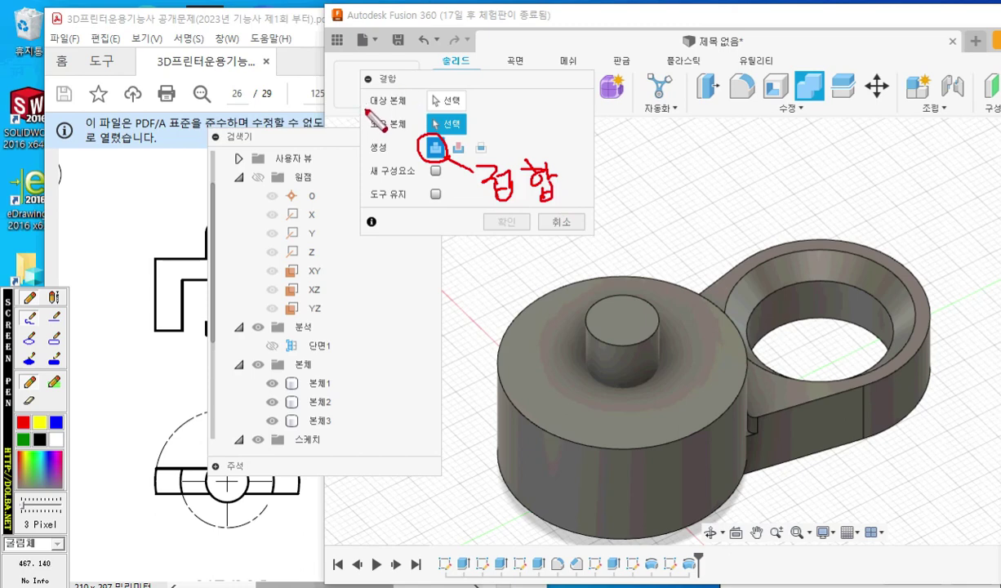
left_click_drag(365, 106, 425, 104)
left_click_drag(362, 135, 412, 136)
mouse_move(365, 100)
left_mouse_down()
mouse_move(343, 122)
mouse_move(365, 404)
mouse_move(335, 406)
left_mouse_up()
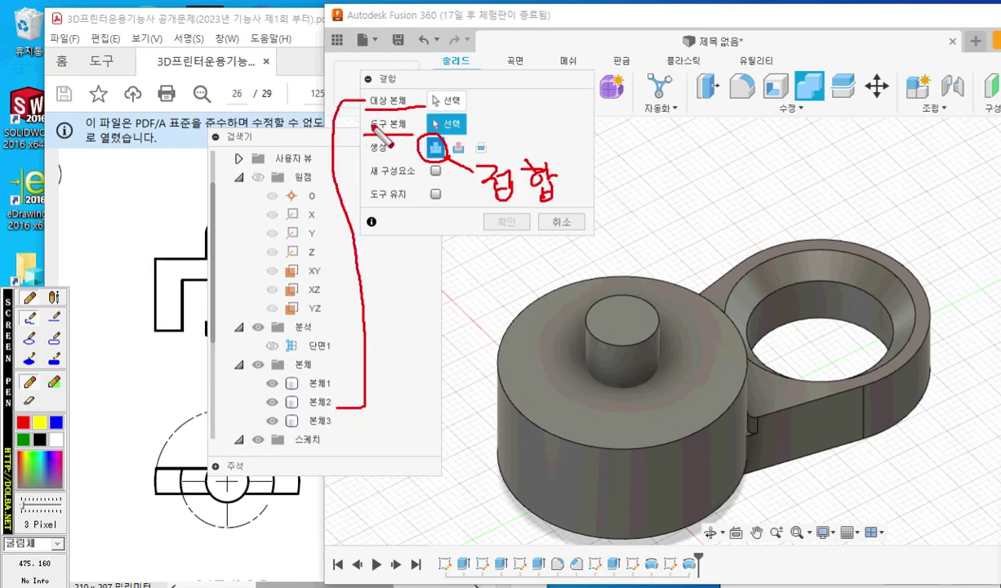
mouse_move(359, 124)
left_mouse_down()
mouse_move(383, 344)
mouse_move(326, 419)
mouse_move(330, 445)
left_mouse_up()
mouse_move(327, 425)
left_mouse_down()
mouse_move(351, 424)
mouse_move(346, 394)
mouse_move(349, 416)
left_mouse_up()
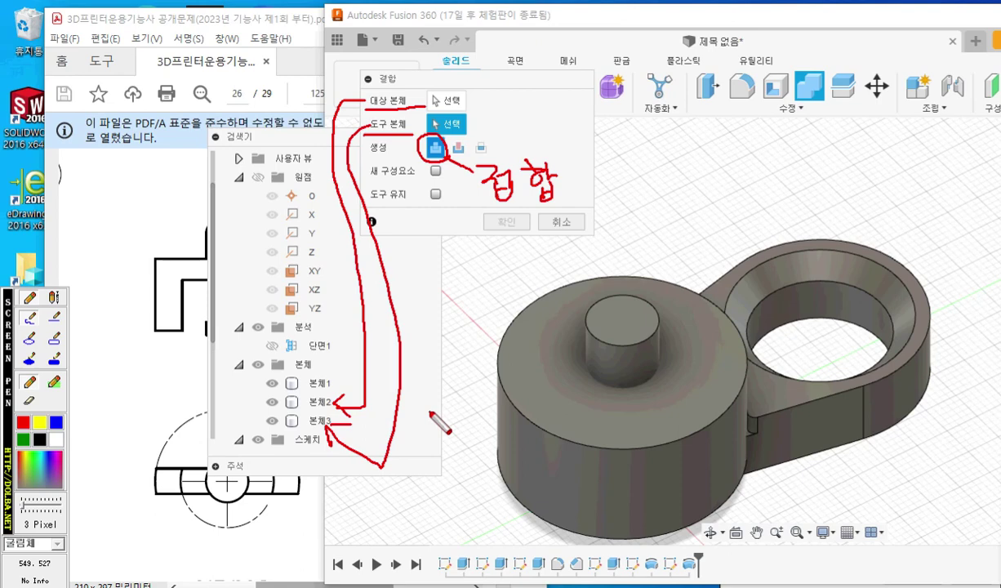
key("Escape")
- Combine 본체2 as target body with 본체3 as tool body using Join, after re-docking the browser
left_click(446, 101)
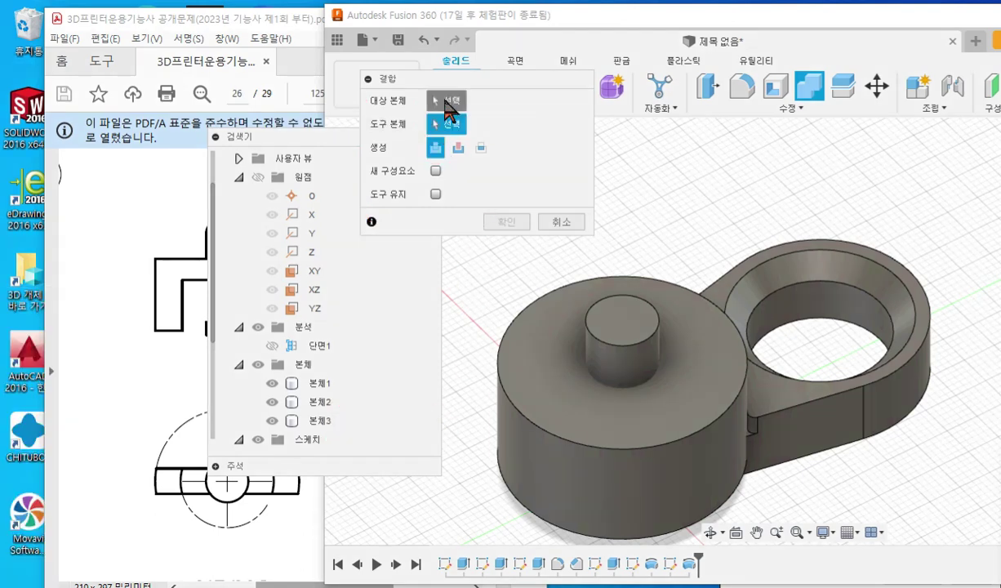
left_click(324, 405)
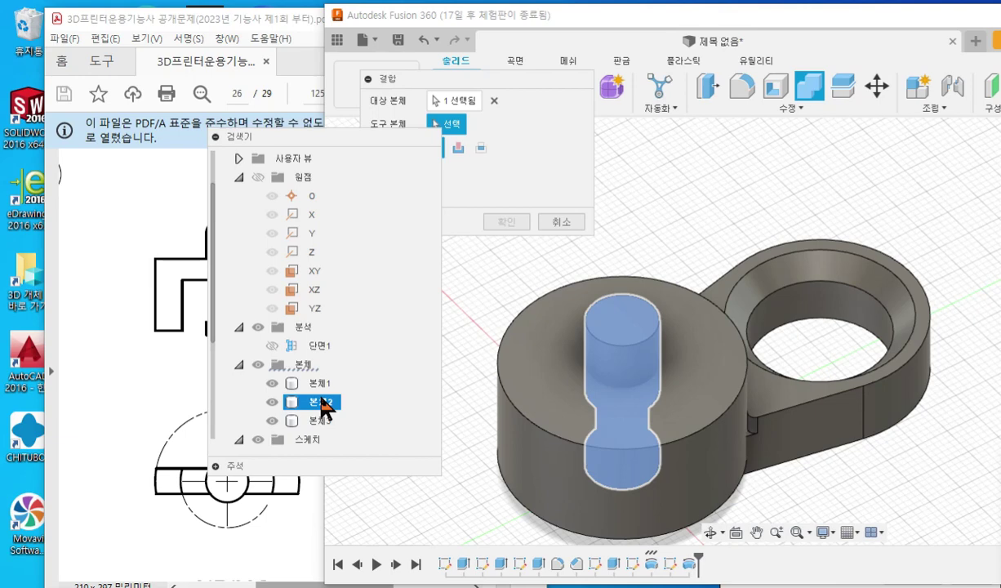
left_click_drag(332, 136, 330, 183)
left_click_drag(459, 77, 636, 127)
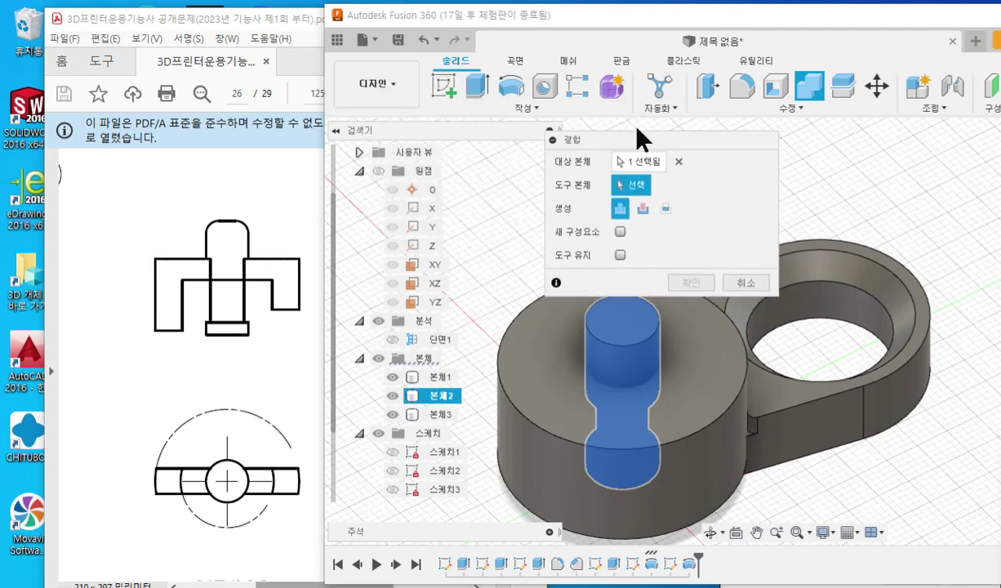
left_click(442, 416)
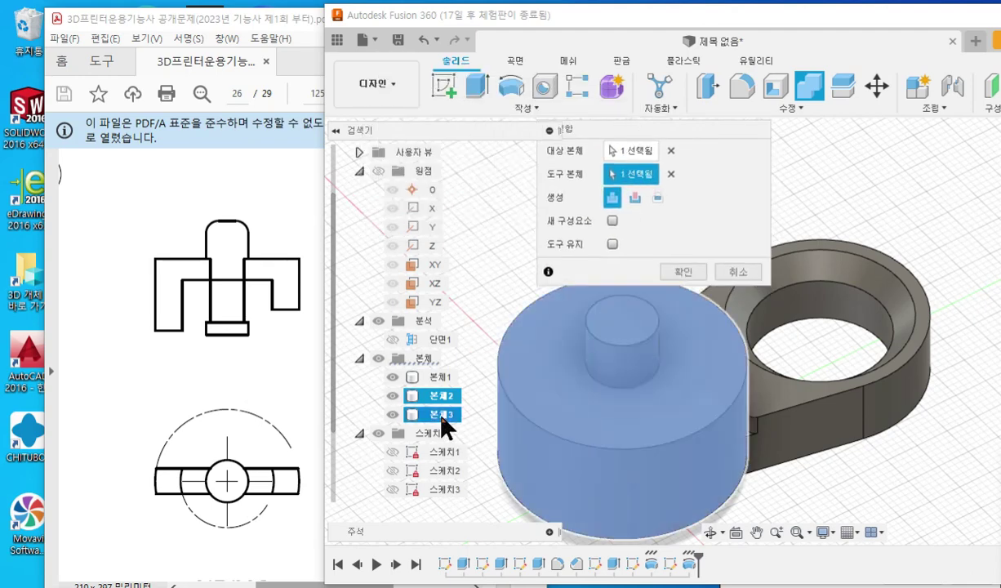
left_click(684, 272)
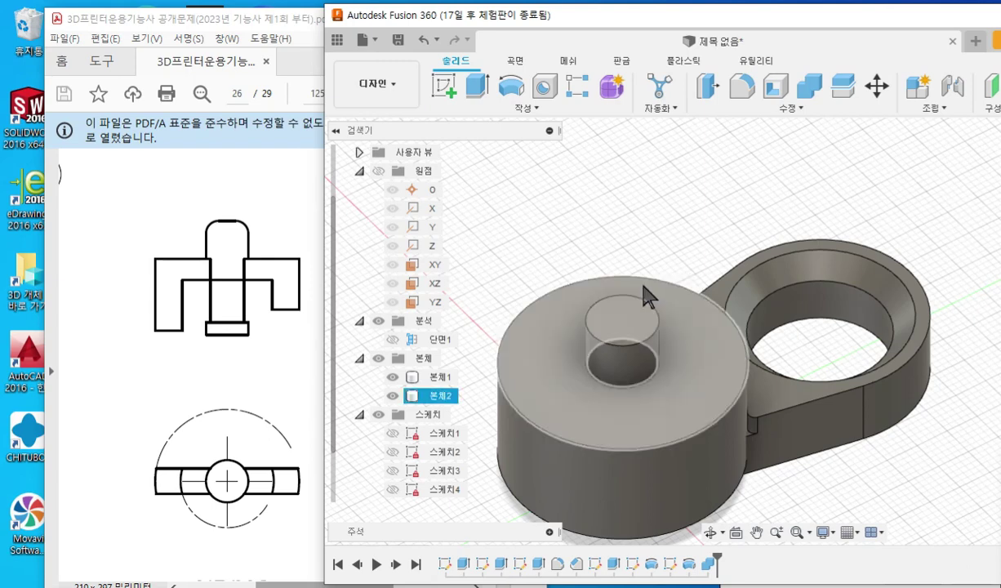
- Mark the upper and lower edges of the drawing's plan view and box 본체1 in red, and clear the markup
left_click_drag(135, 466, 302, 476)
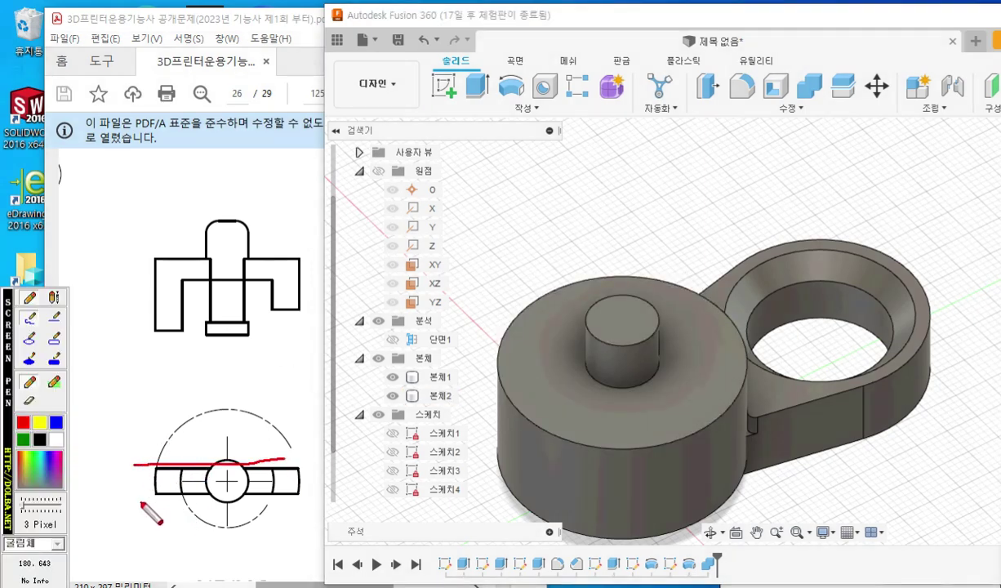
left_click_drag(140, 498, 295, 498)
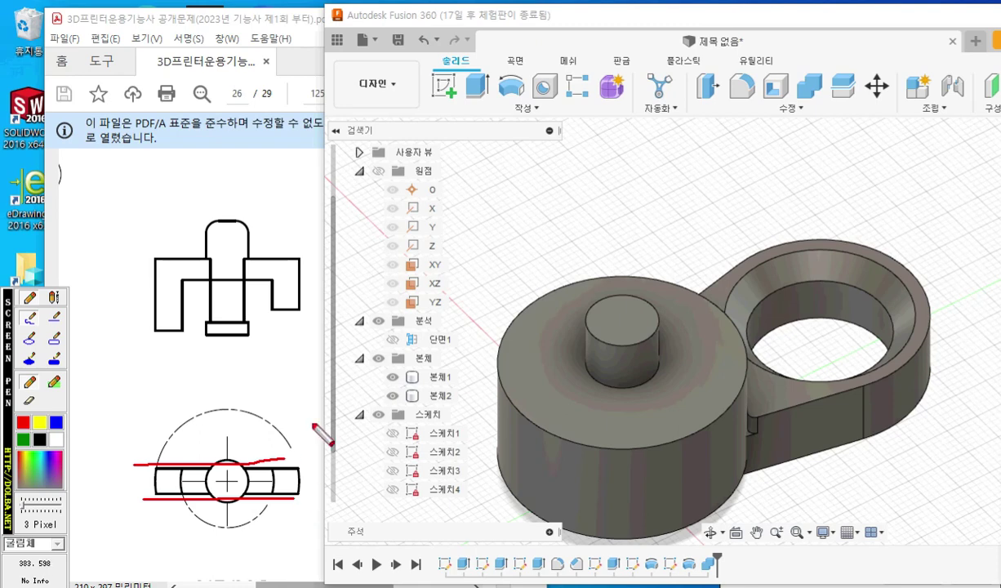
mouse_move(392, 386)
left_mouse_down()
mouse_move(453, 382)
mouse_move(433, 370)
mouse_move(381, 373)
mouse_move(388, 389)
left_mouse_up()
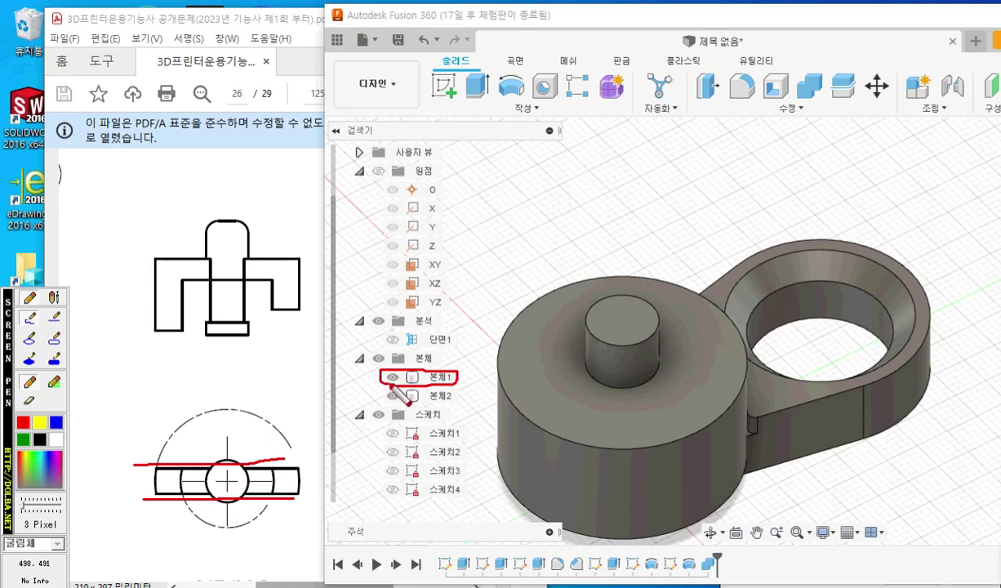
key("Escape")
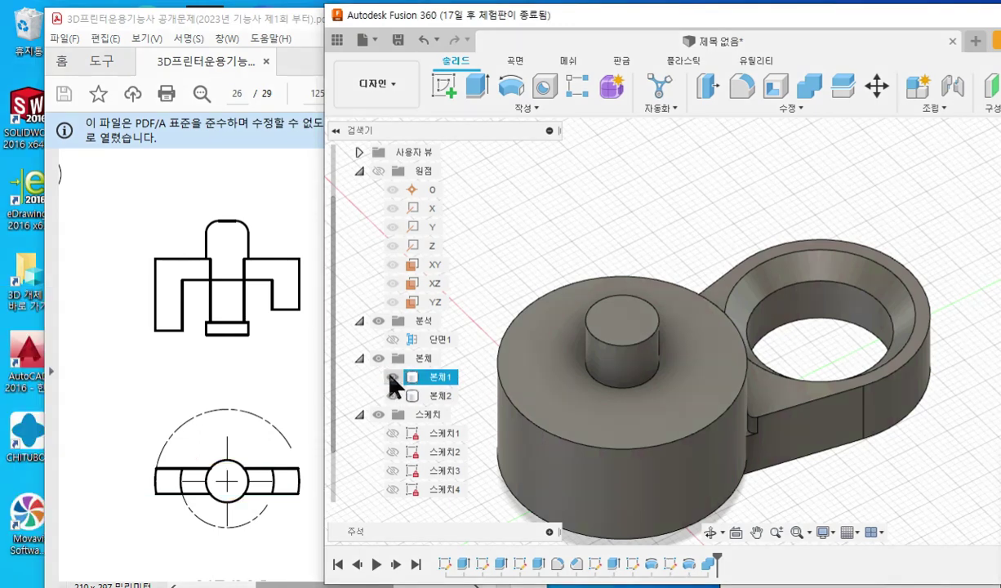
- Hide 본체1 and start a new sketch on the top face of the shaft
left_click(394, 380)
left_click(393, 378)
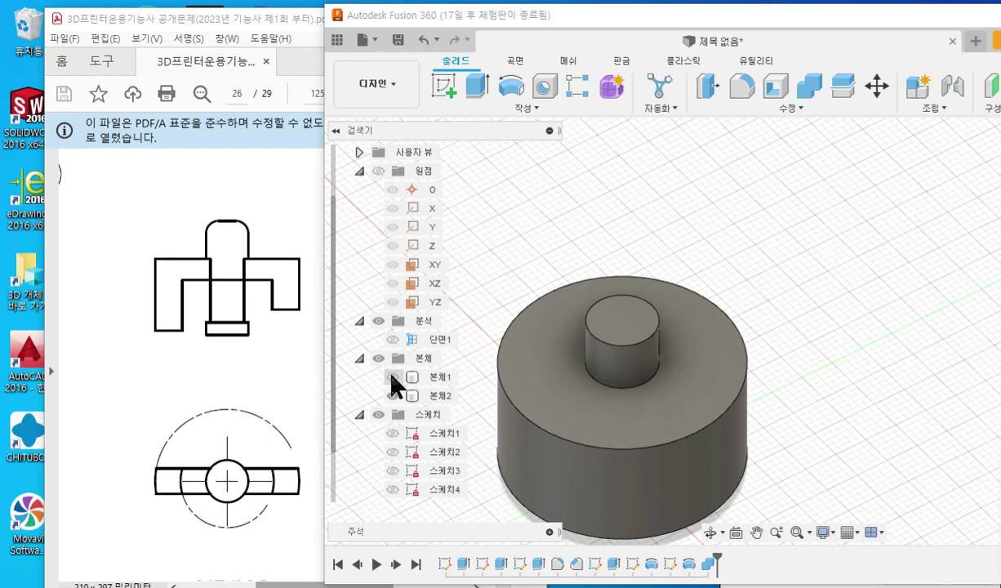
left_click(620, 328)
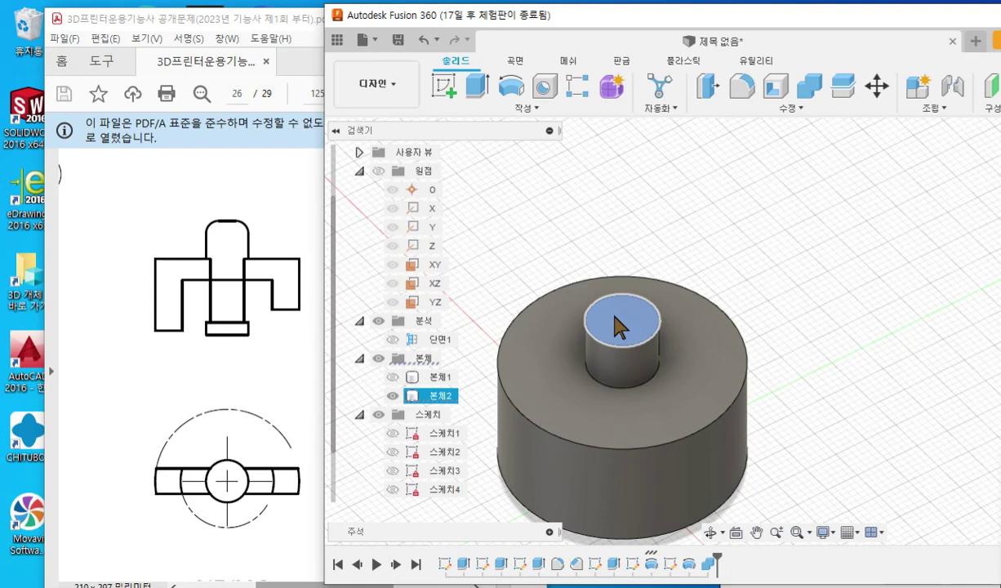
right_click(619, 326)
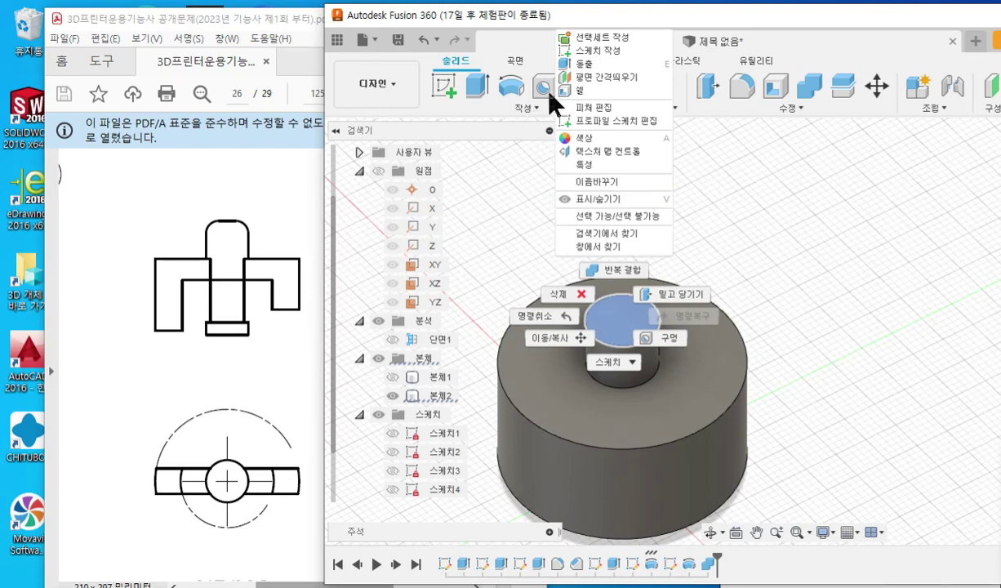
left_click(598, 50)
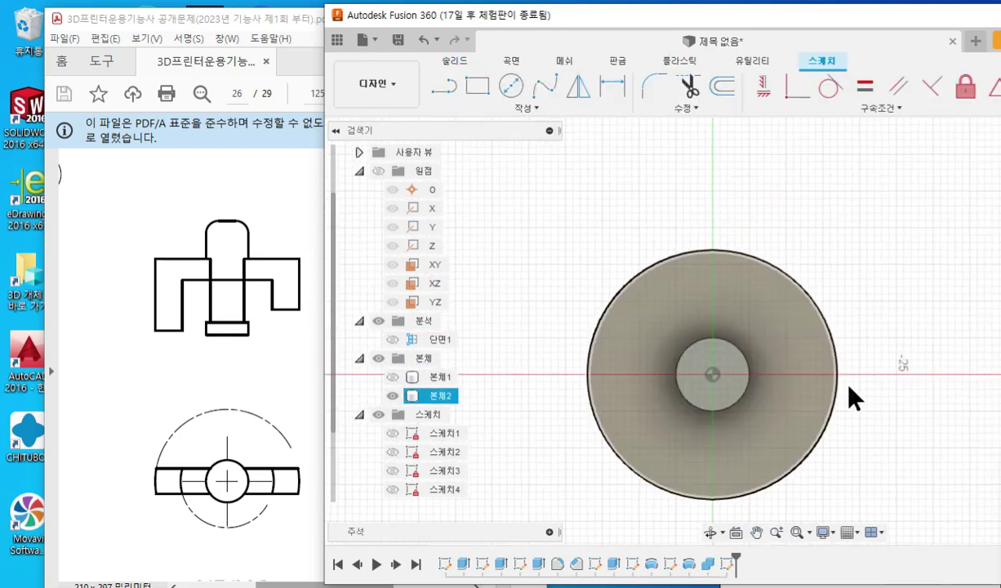
- Outline the disc's two cut-off regions in red, add a blue loop and a red centre line on the plan view, and clear the markup
key("F12")
mouse_move(536, 348)
left_mouse_down()
mouse_move(872, 349)
mouse_move(828, 230)
mouse_move(547, 319)
left_mouse_up()
mouse_move(540, 401)
left_mouse_down()
mouse_move(748, 402)
mouse_move(751, 515)
mouse_move(535, 414)
left_mouse_up()
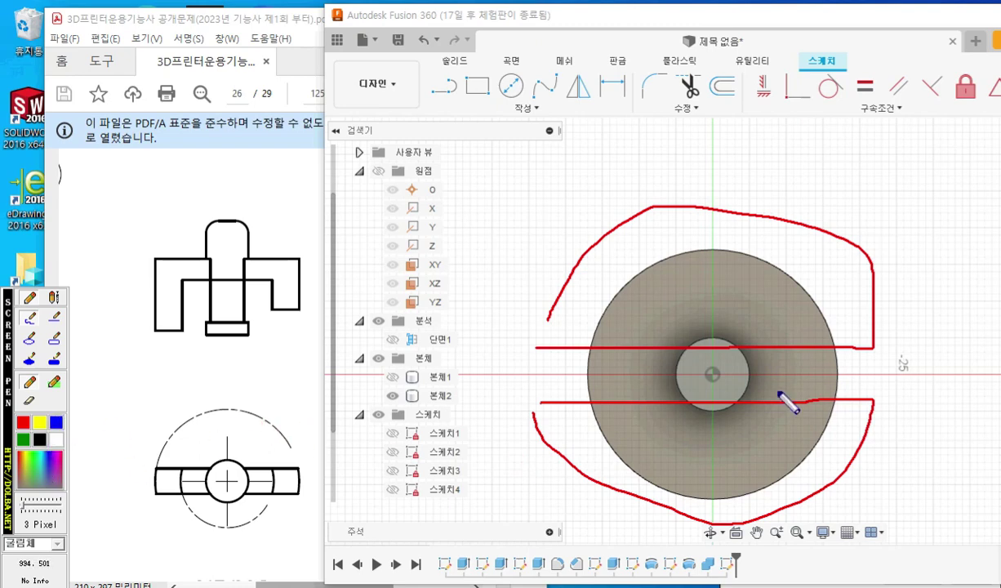
mouse_move(670, 448)
left_mouse_down()
mouse_move(632, 365)
mouse_move(640, 114)
mouse_move(798, 186)
mouse_move(709, 406)
mouse_move(676, 435)
left_mouse_up()
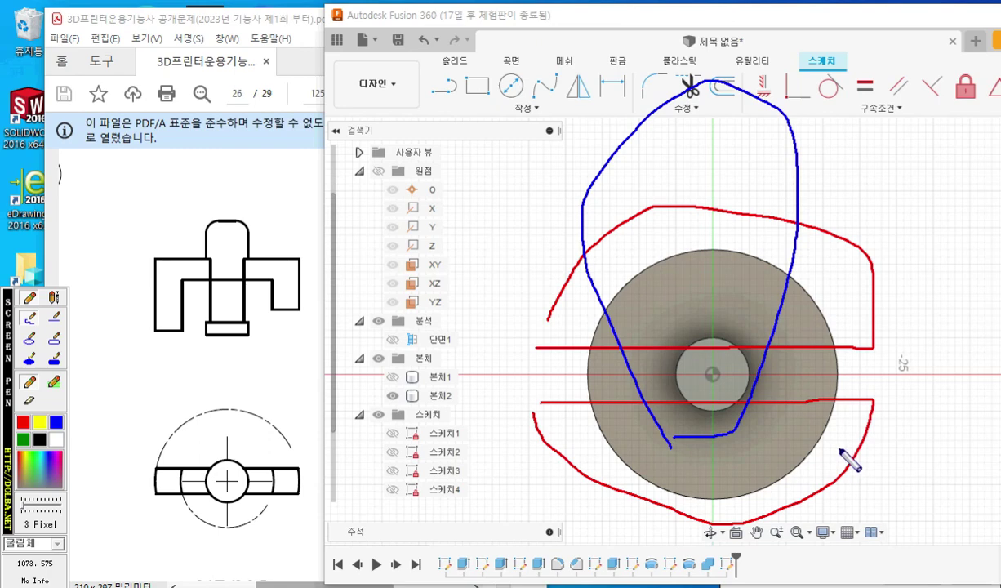
left_click(22, 421)
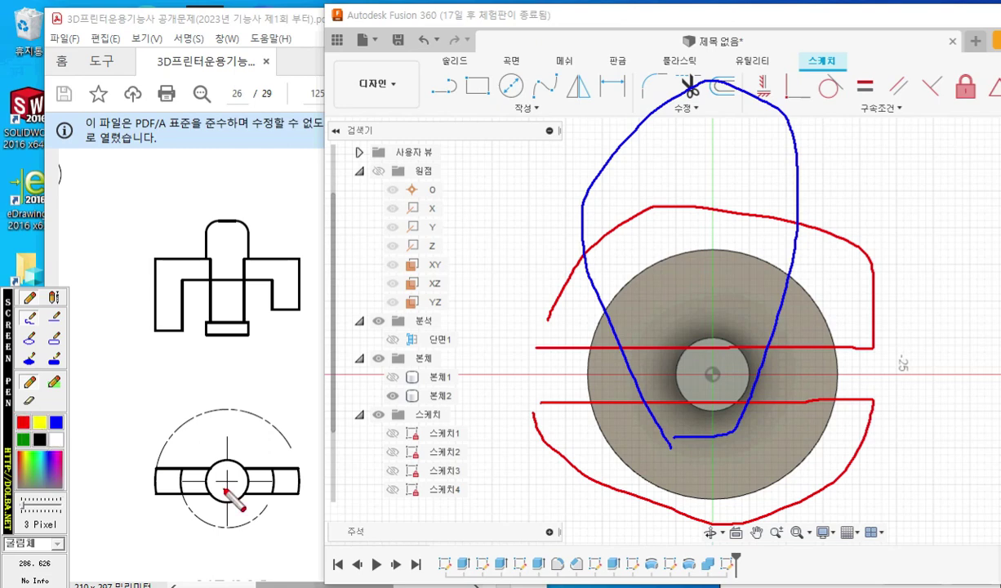
left_click_drag(127, 484, 347, 481)
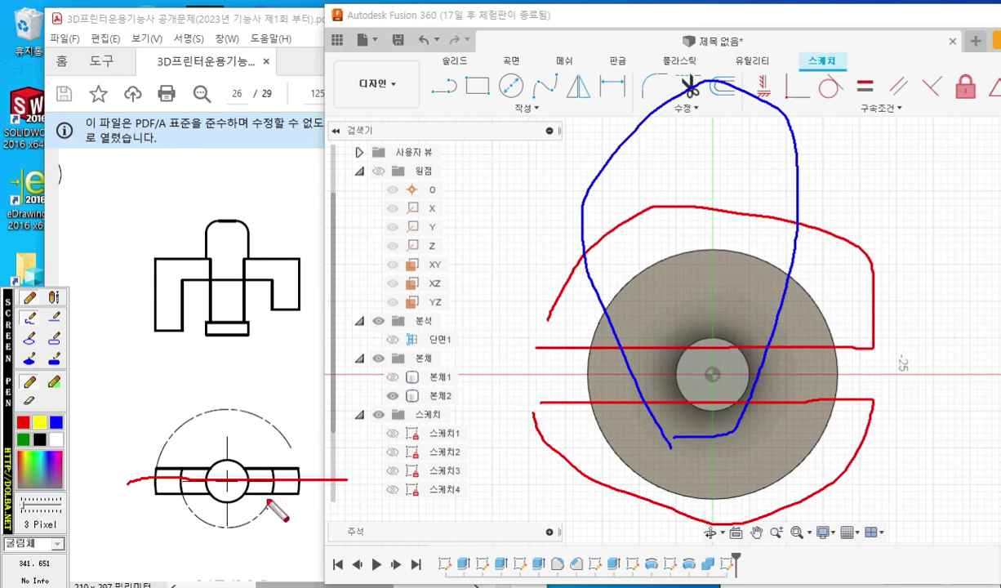
key("Escape")
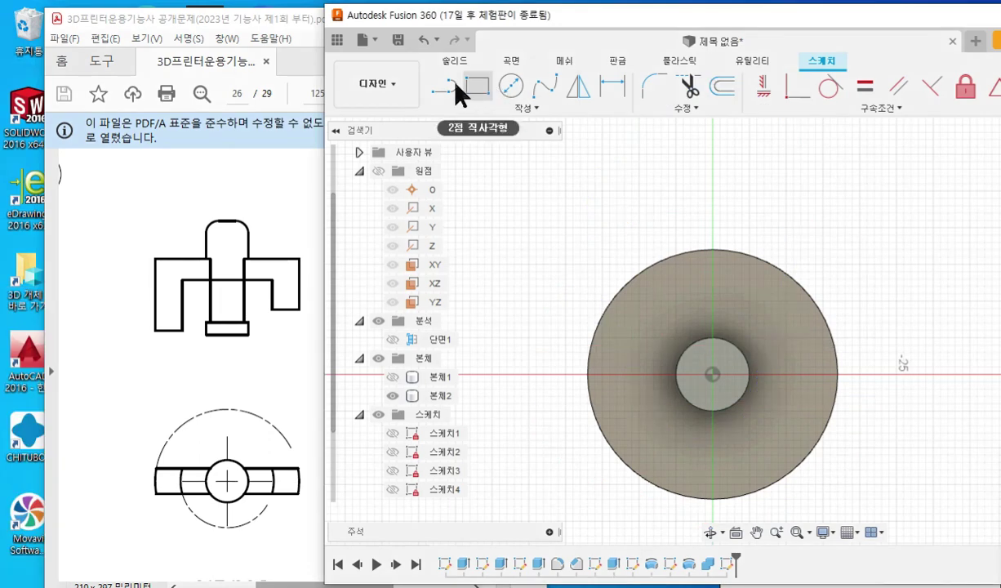
- Sketch a horizontal line from the origin to beyond the disc's edge and convert it to a centerline
left_click(446, 84)
left_click(715, 375)
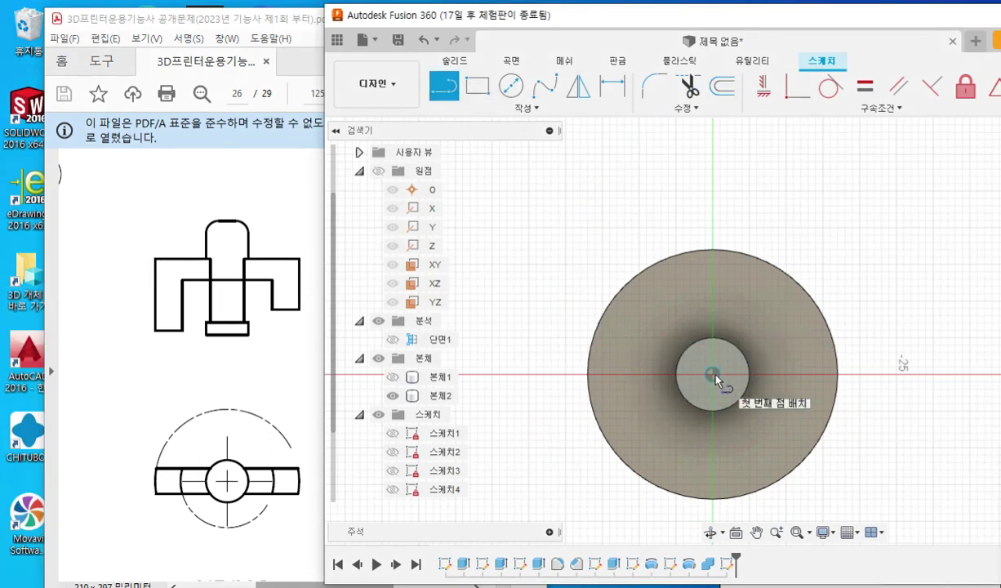
left_click(910, 375)
right_click(840, 250)
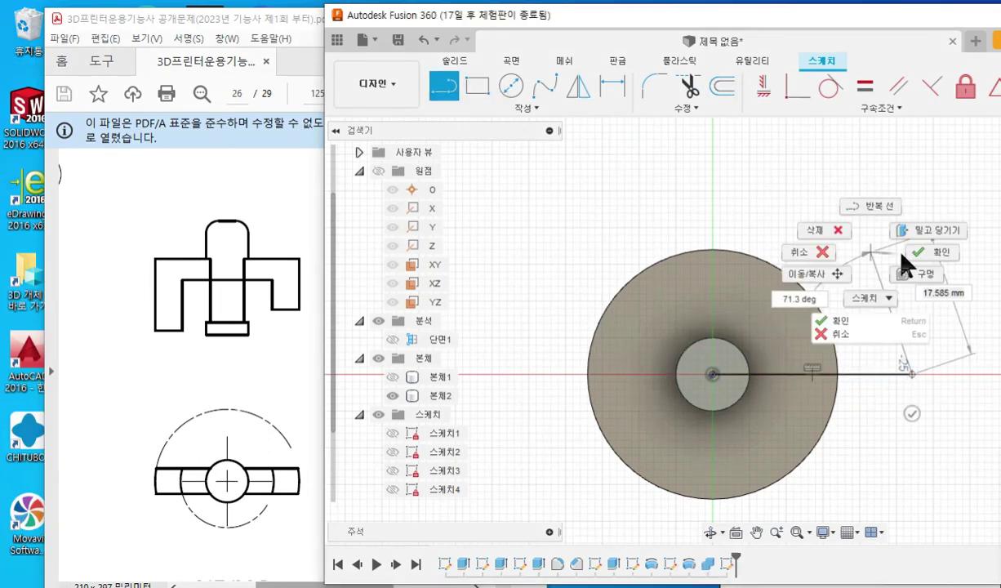
left_click(898, 250)
middle_click_drag(848, 246, 770, 248)
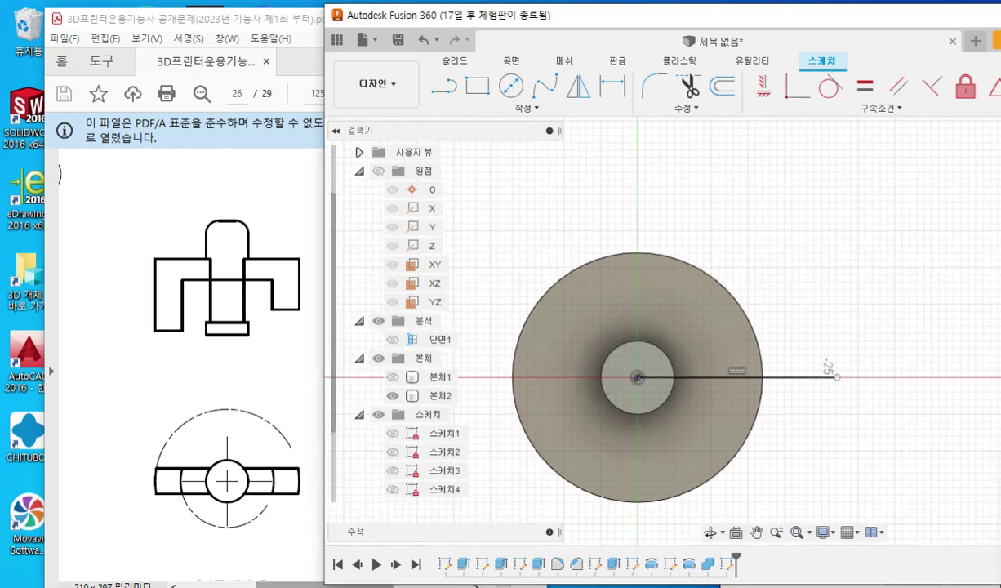
mouse_move(1000, 392)
left_mouse_down()
mouse_move(1000, 349)
mouse_move(889, 180)
mouse_move(913, 140)
left_mouse_up()
left_click(779, 378)
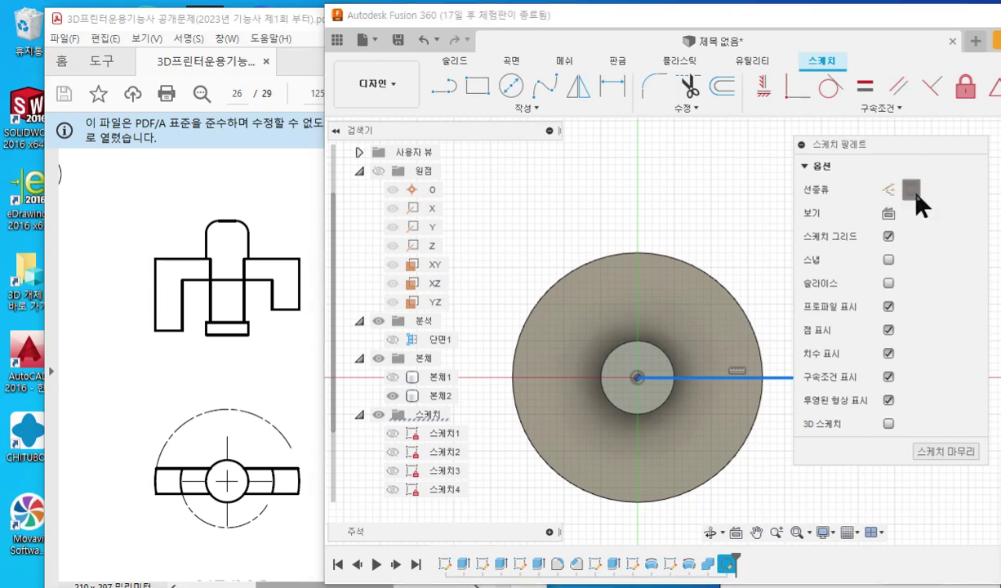
left_click(913, 192)
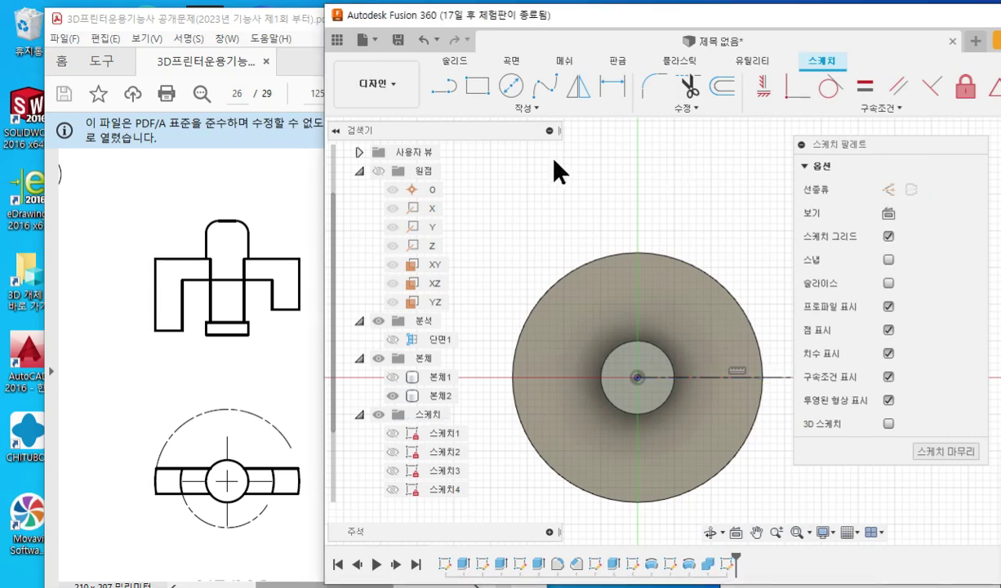
- Sketch a horizontal line across the full width of the disc, above the centerline and the shaft
left_click(440, 84)
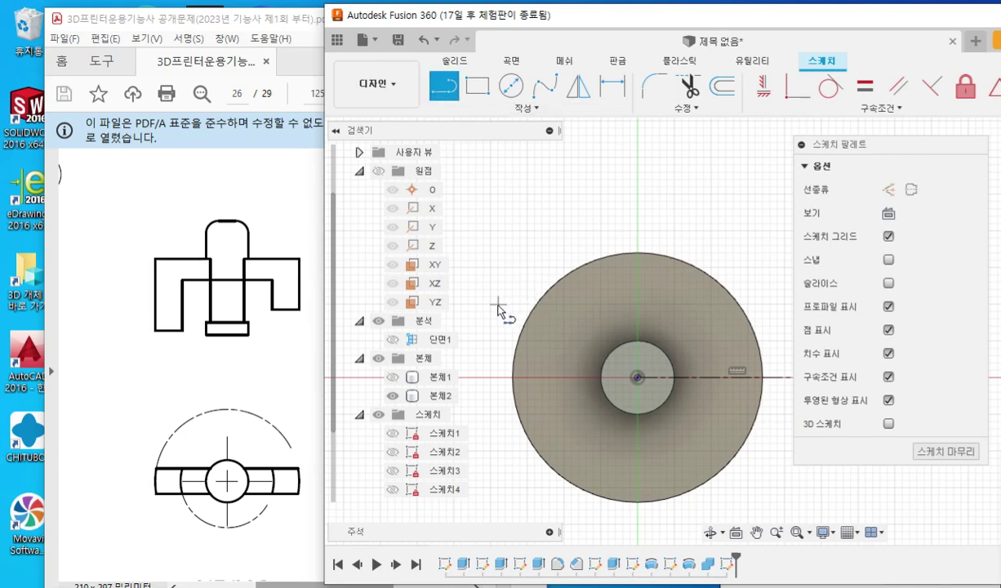
left_click(497, 304)
left_click(776, 305)
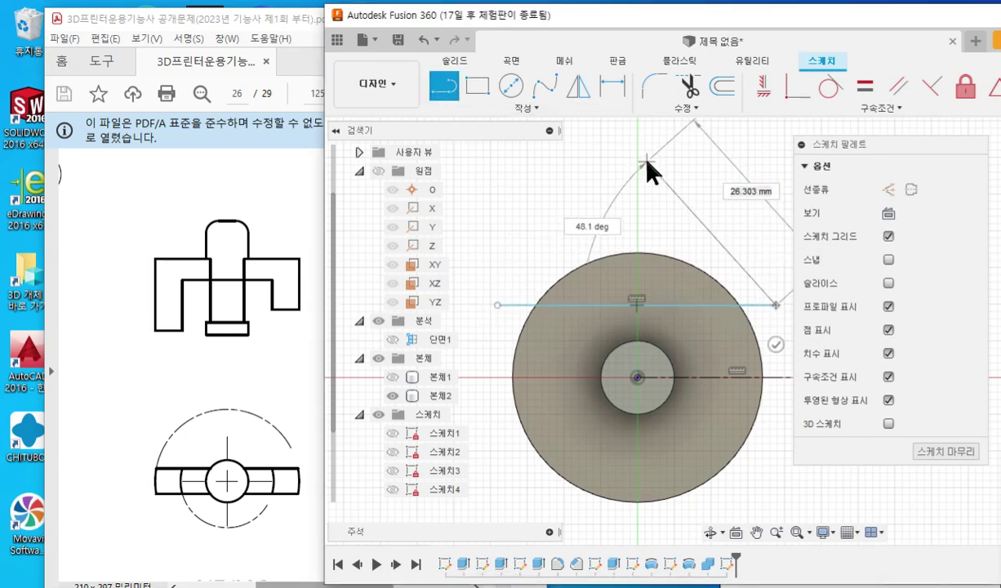
key("Escape")
- Select the upper line and the centerline, underline both and circle the Mirror command in red, and clear the markup
left_click(664, 307)
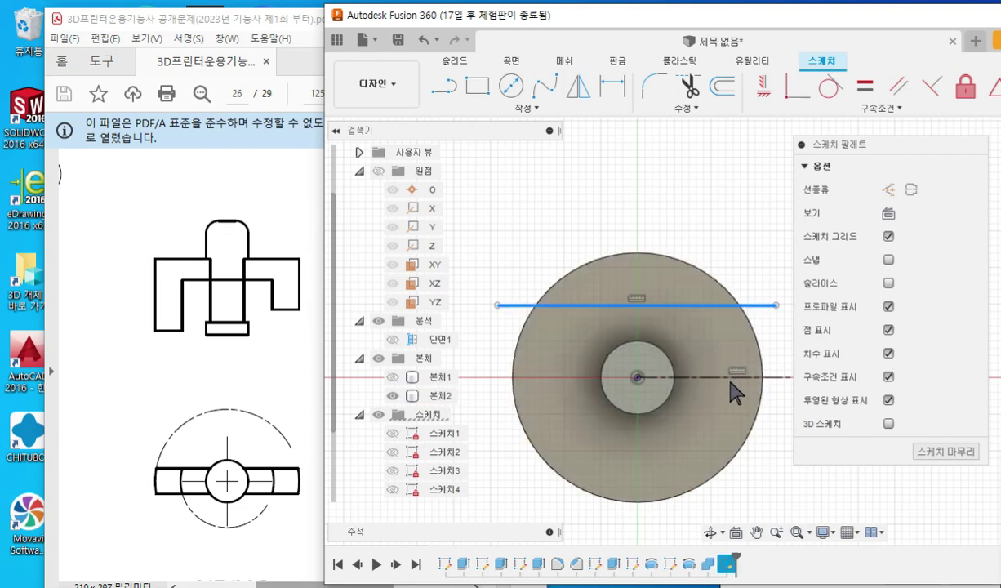
left_click(781, 377)
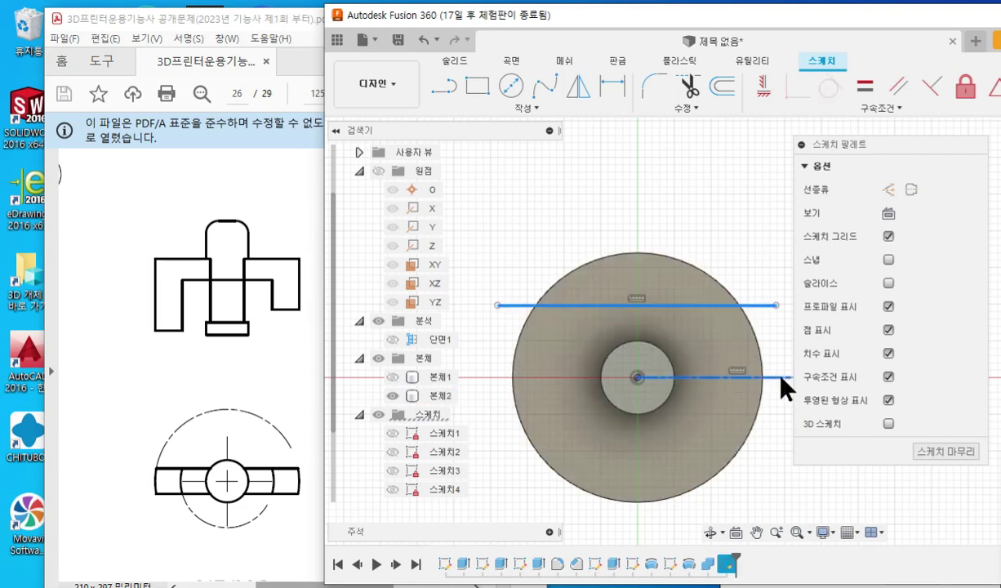
key("F12")
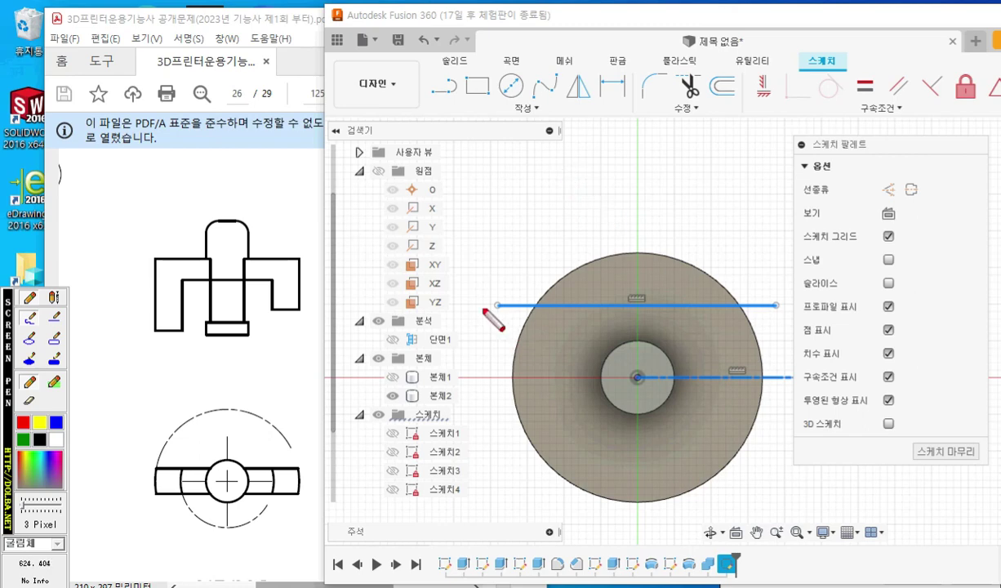
left_click_drag(483, 307, 785, 311)
left_click_drag(638, 381, 819, 379)
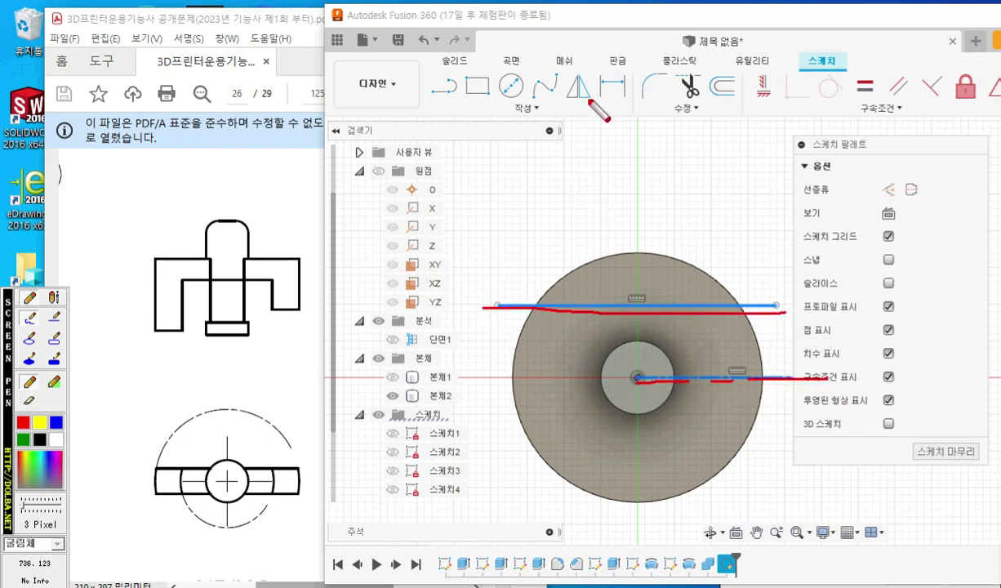
mouse_move(589, 104)
left_mouse_down()
mouse_move(561, 75)
mouse_move(596, 116)
left_mouse_up()
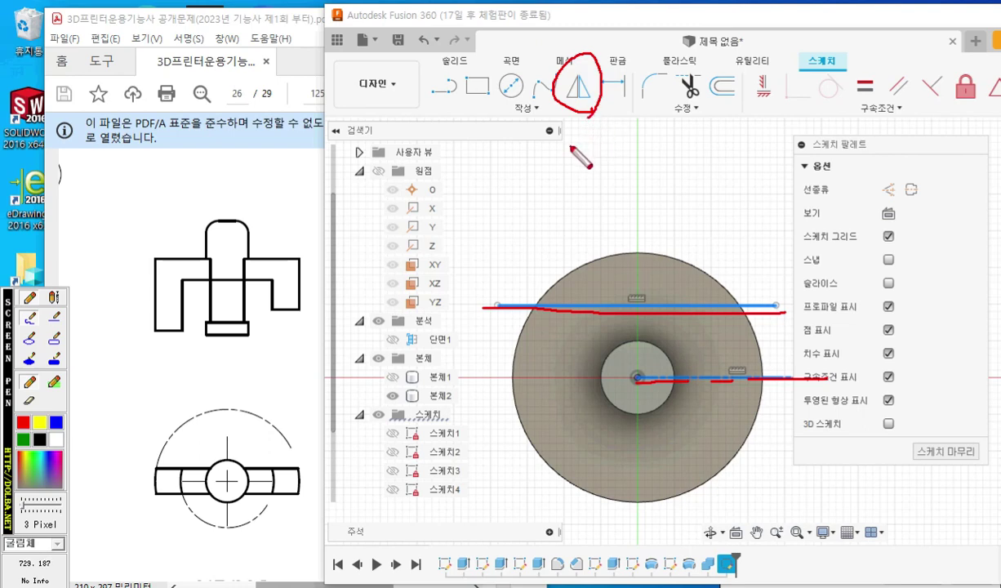
right_click(571, 99)
- Mirror only the upper horizontal line about the centerline, clearing the preselected objects first, and move the sketch palette out of the way
left_click(578, 93)
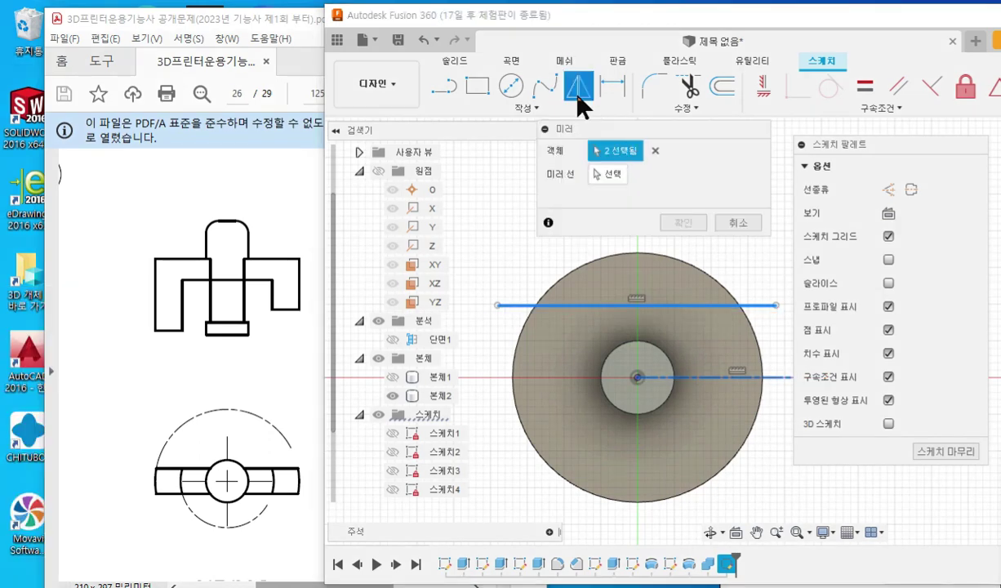
left_click(655, 150)
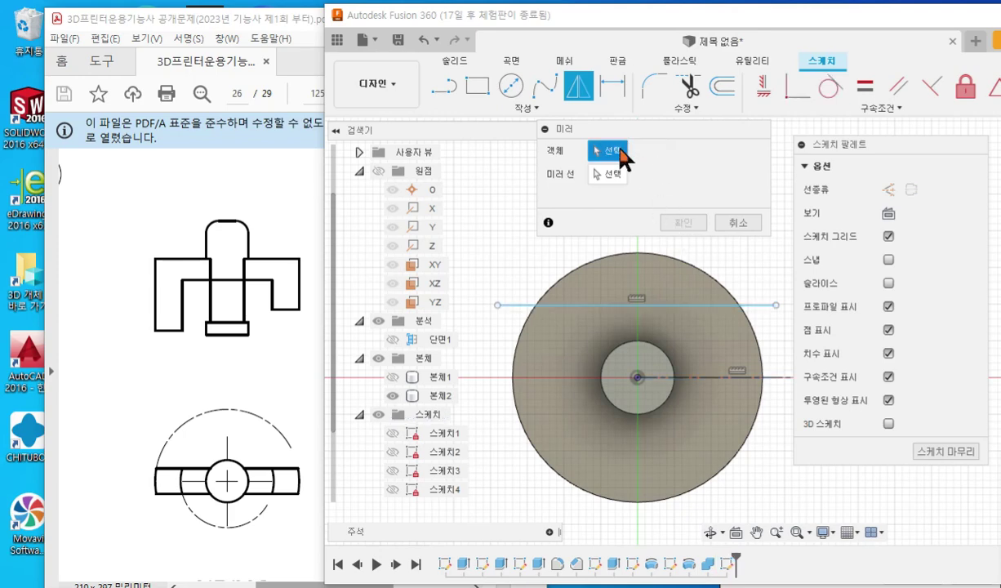
left_click(699, 305)
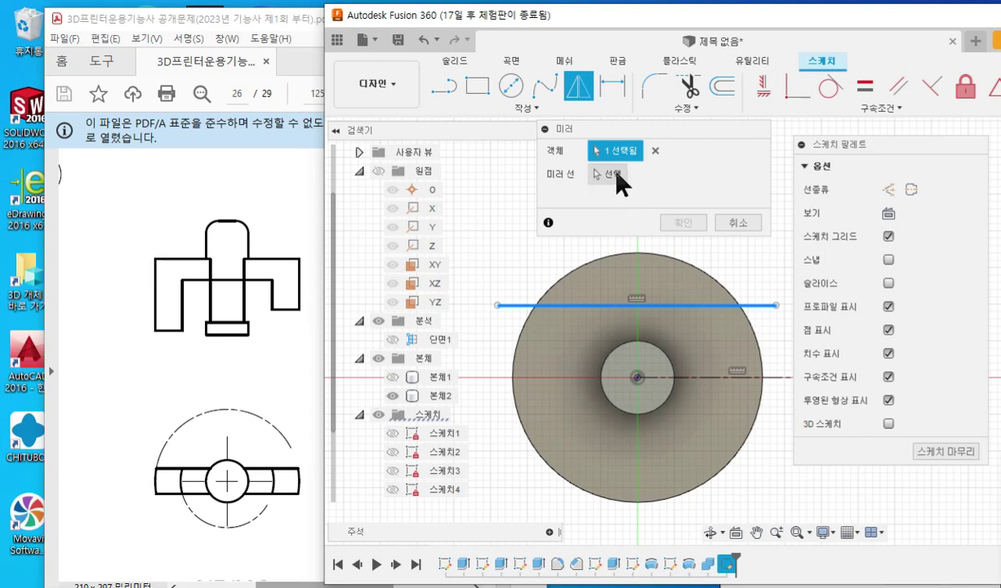
left_click(614, 175)
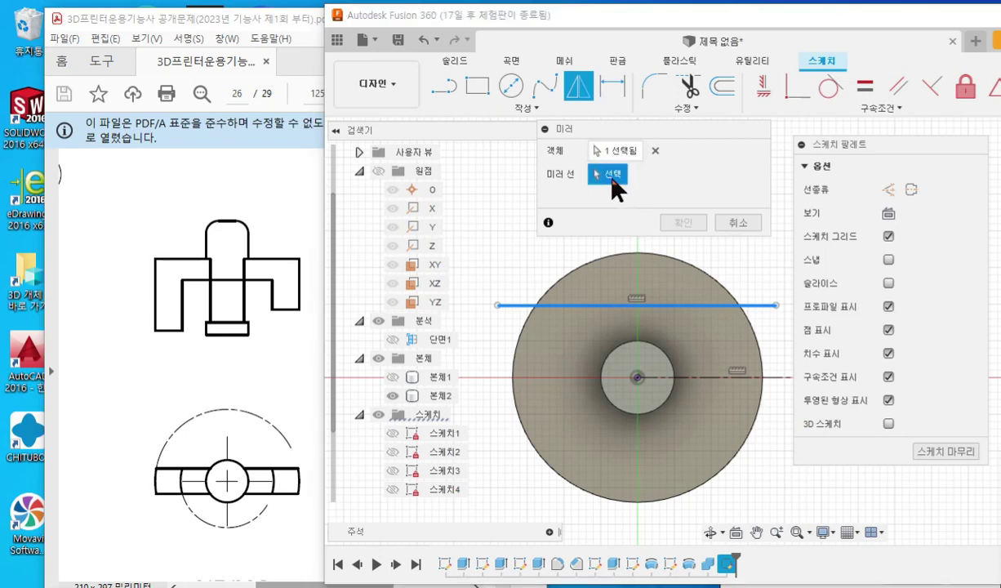
left_click(772, 377)
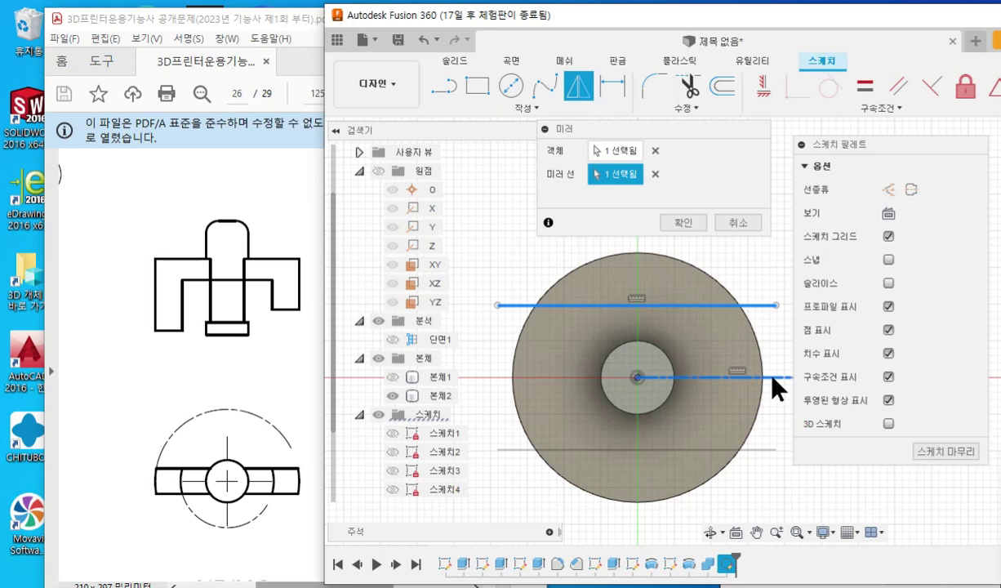
left_click(684, 222)
left_click_drag(858, 143, 1000, 145)
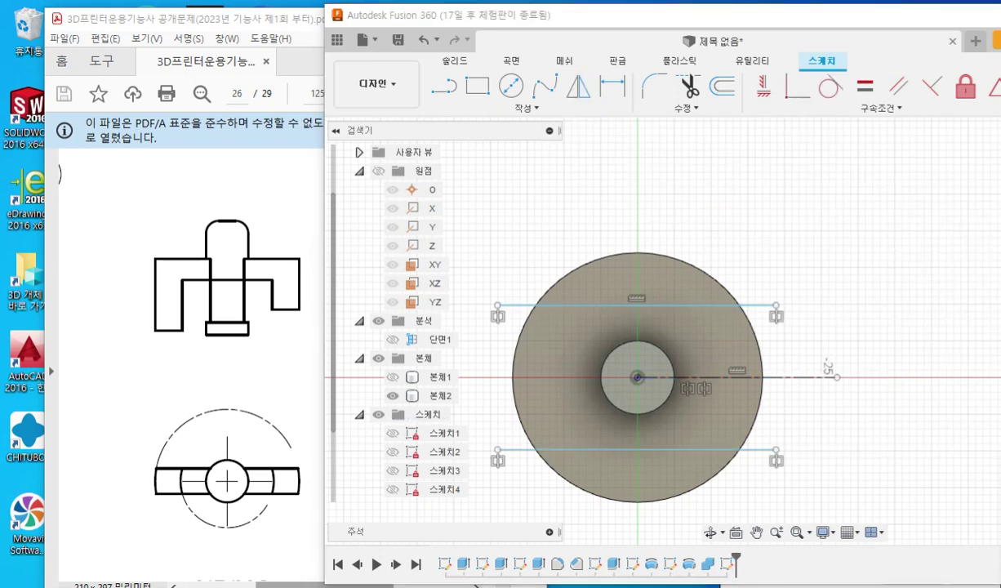
- Mark the Circle command, the origin, the upper line's left endpoint and a rough circle around the disc in red, and clear the markup
middle_click_drag(626, 217, 680, 193)
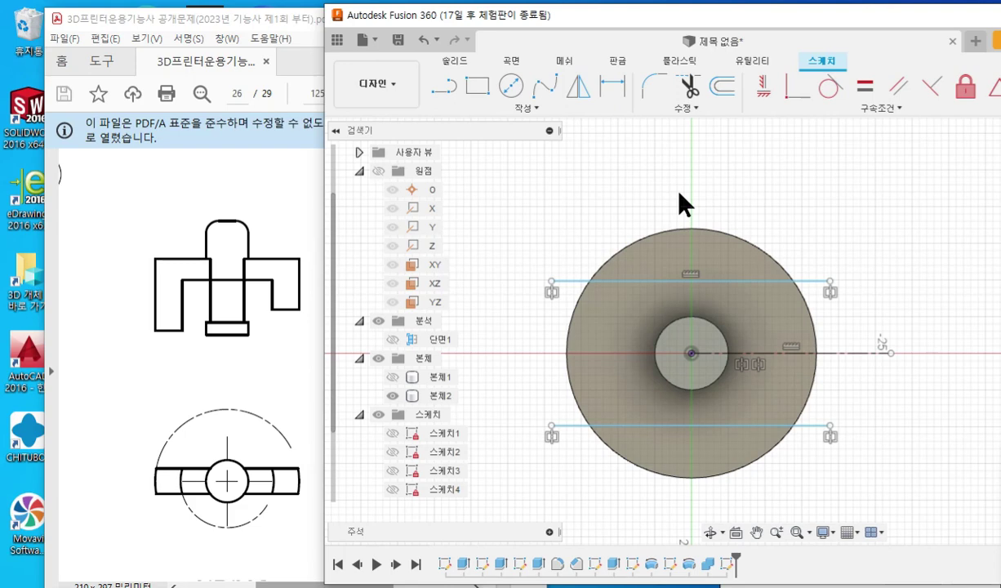
key("ctrl+F12")
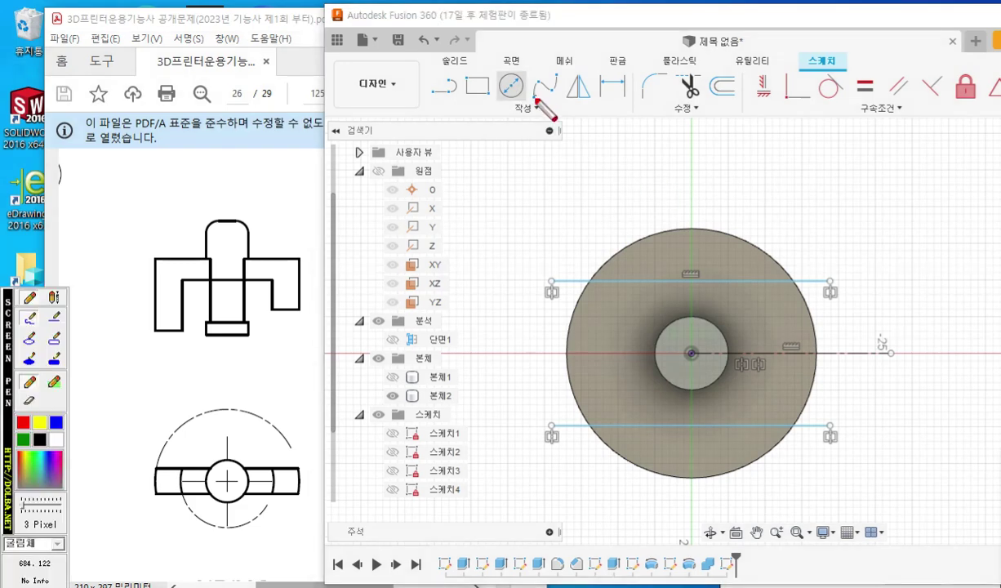
mouse_move(536, 100)
left_mouse_down()
mouse_move(488, 68)
mouse_move(497, 108)
left_mouse_up()
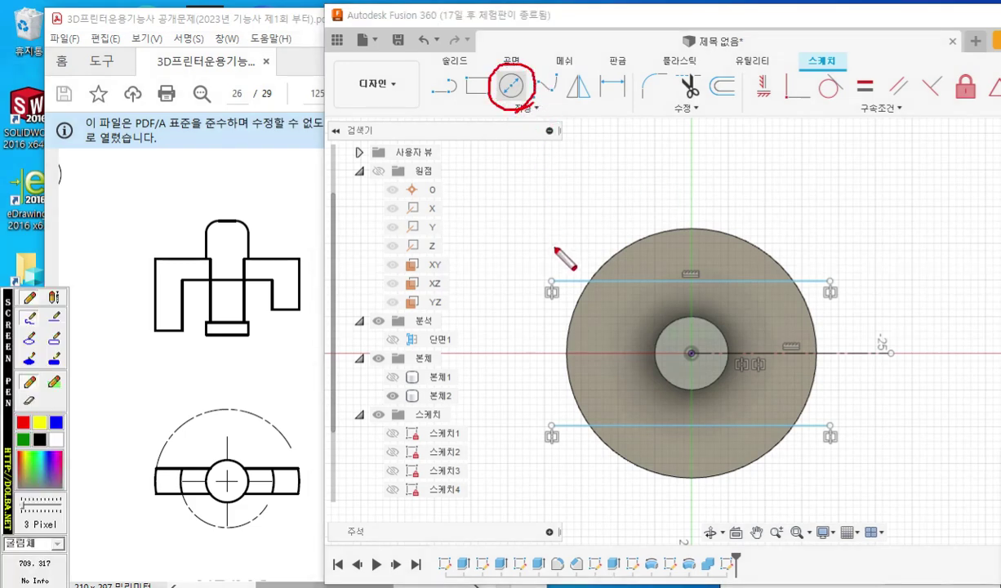
mouse_move(679, 341)
left_mouse_down()
mouse_move(695, 368)
mouse_move(700, 346)
mouse_move(681, 342)
left_mouse_up()
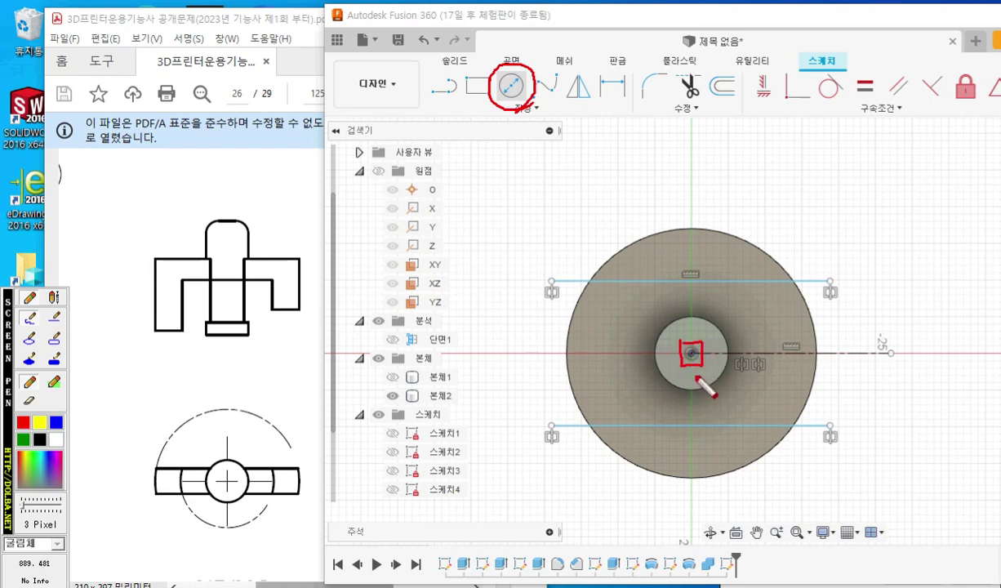
mouse_move(541, 271)
left_mouse_down()
mouse_move(542, 289)
mouse_move(569, 279)
mouse_move(534, 277)
left_mouse_up()
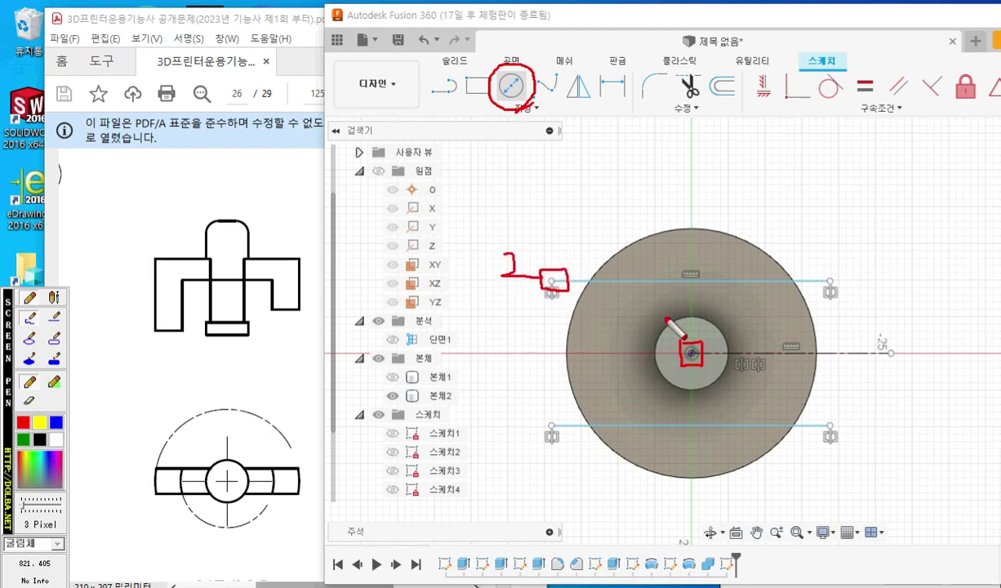
mouse_move(630, 202)
left_mouse_down()
mouse_move(537, 281)
mouse_move(572, 441)
mouse_move(701, 481)
mouse_move(863, 346)
left_mouse_up()
mouse_move(867, 310)
left_mouse_down()
mouse_move(702, 215)
mouse_move(613, 204)
left_mouse_up()
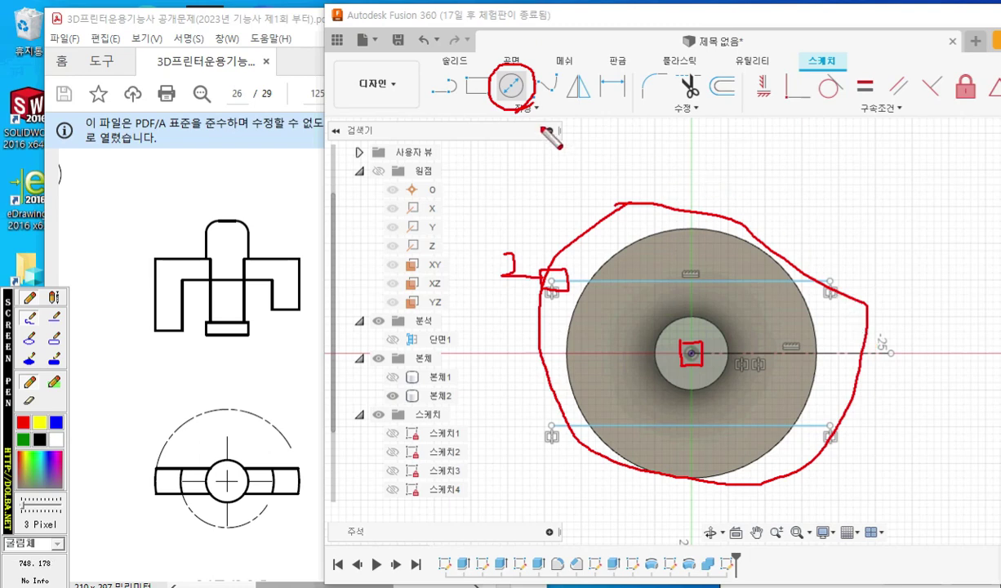
key("Escape")
- Sketch a circle centred on the origin and passing through the upper line's left endpoint
left_click(510, 86)
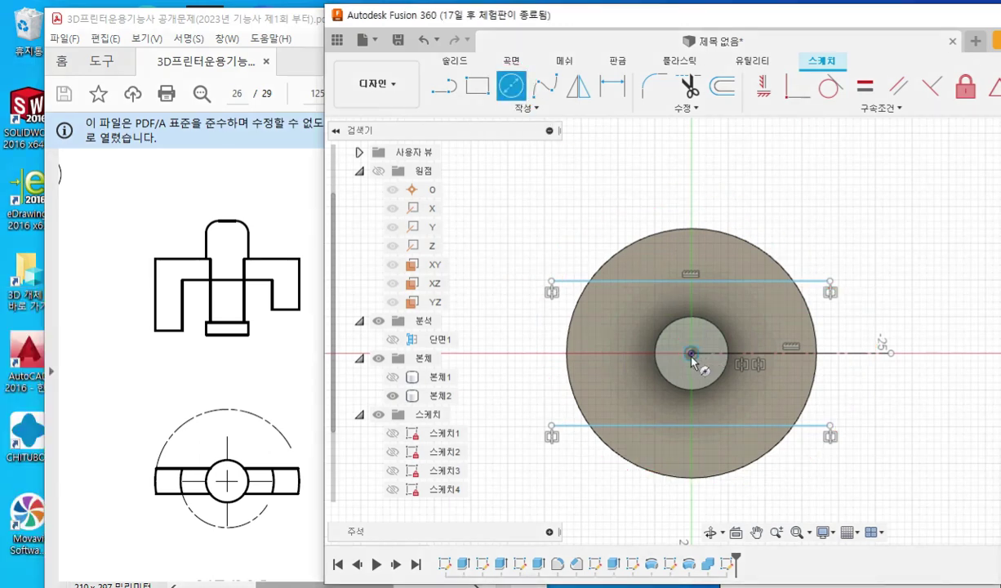
left_click(691, 352)
left_click(555, 285)
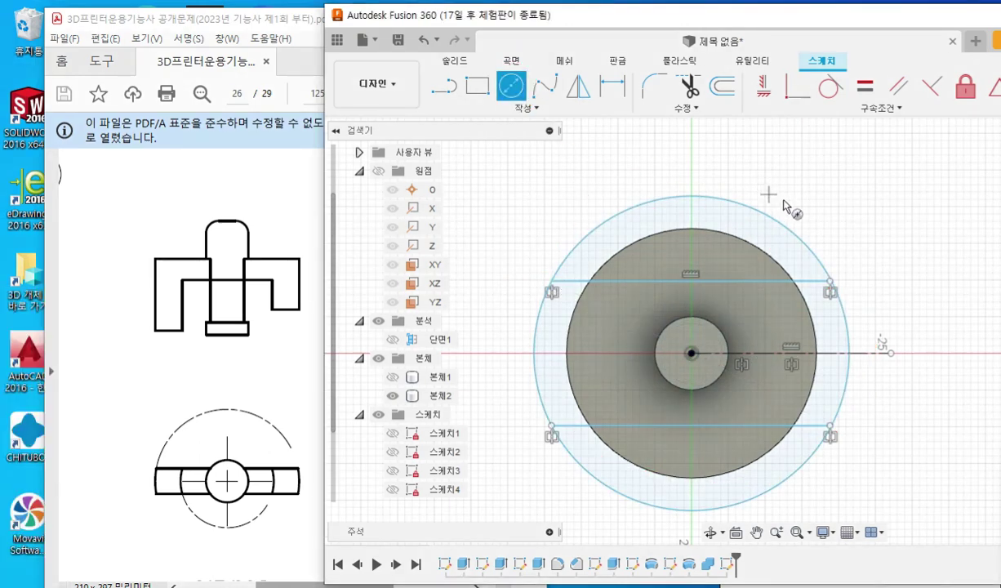
key("Escape")
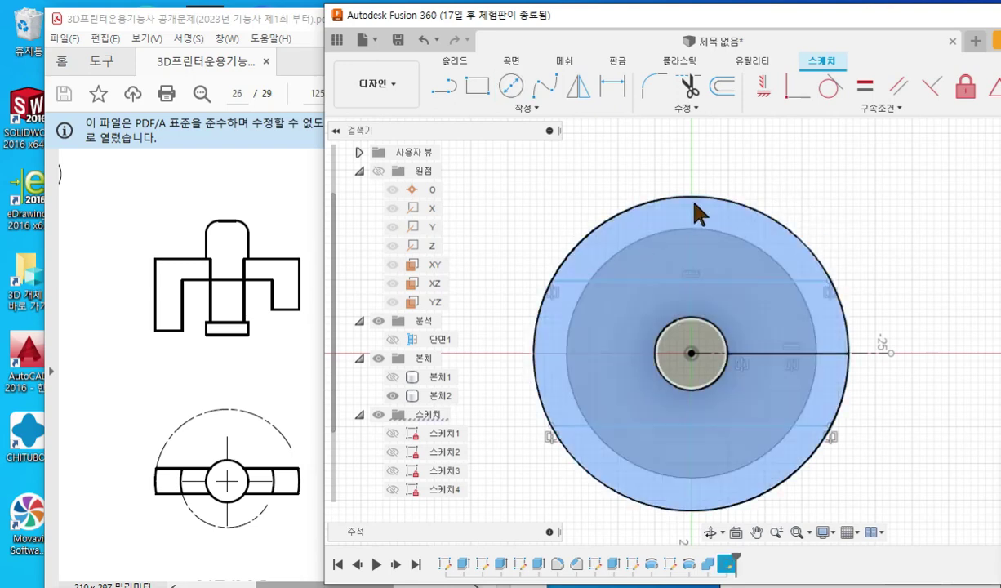
- Circle the Trim command in red, trace the left and right arcs between the two lines, and clear the markup
key("F9")
mouse_move(710, 99)
left_mouse_down()
mouse_move(711, 78)
mouse_move(700, 114)
left_mouse_up()
mouse_move(539, 281)
left_mouse_down()
mouse_move(530, 393)
mouse_move(539, 421)
left_mouse_up()
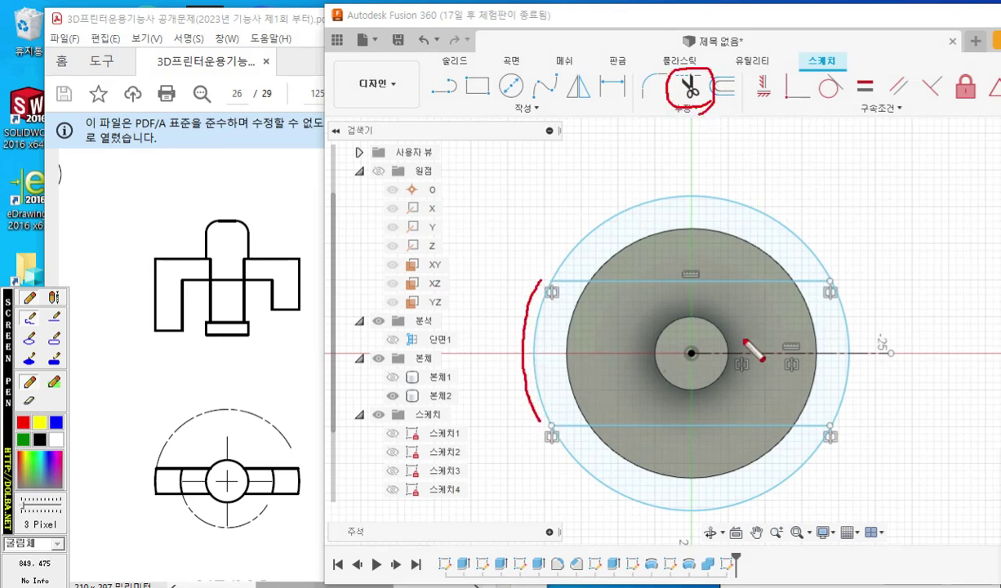
mouse_move(842, 281)
left_mouse_down()
mouse_move(855, 383)
mouse_move(836, 421)
left_mouse_up()
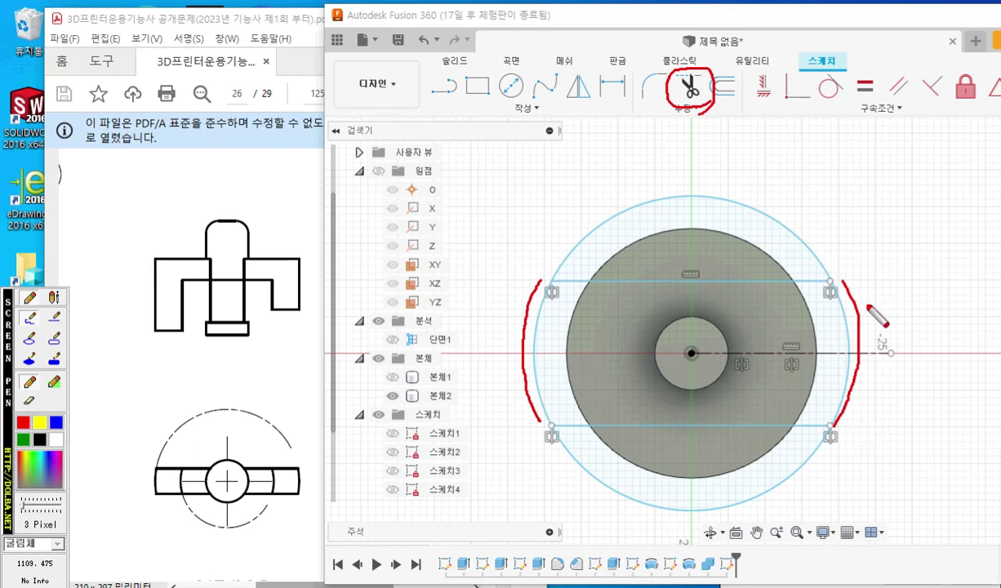
key("F9")
- Trim away the circle's left arc between the two horizontal lines
left_click(690, 86)
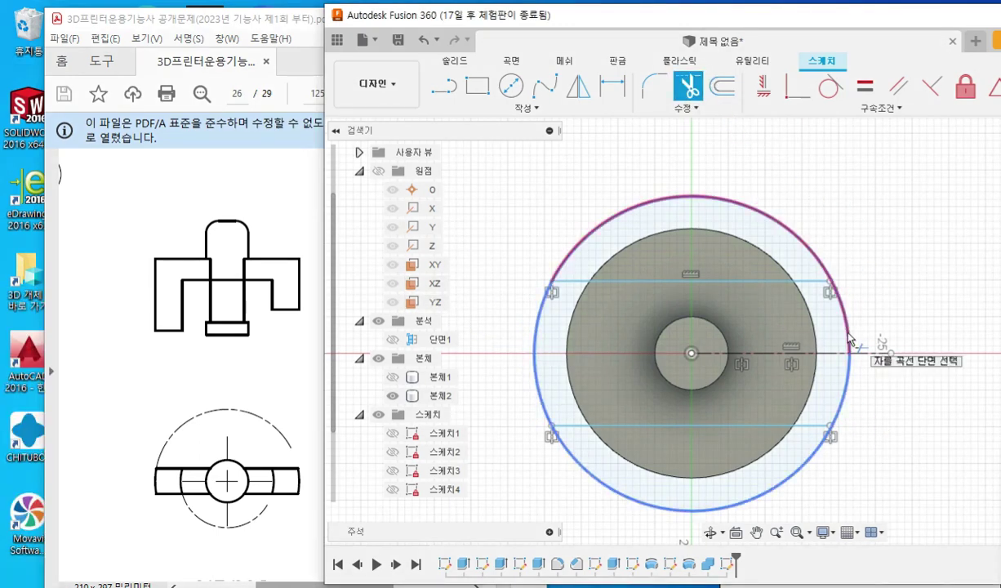
left_click(537, 393)
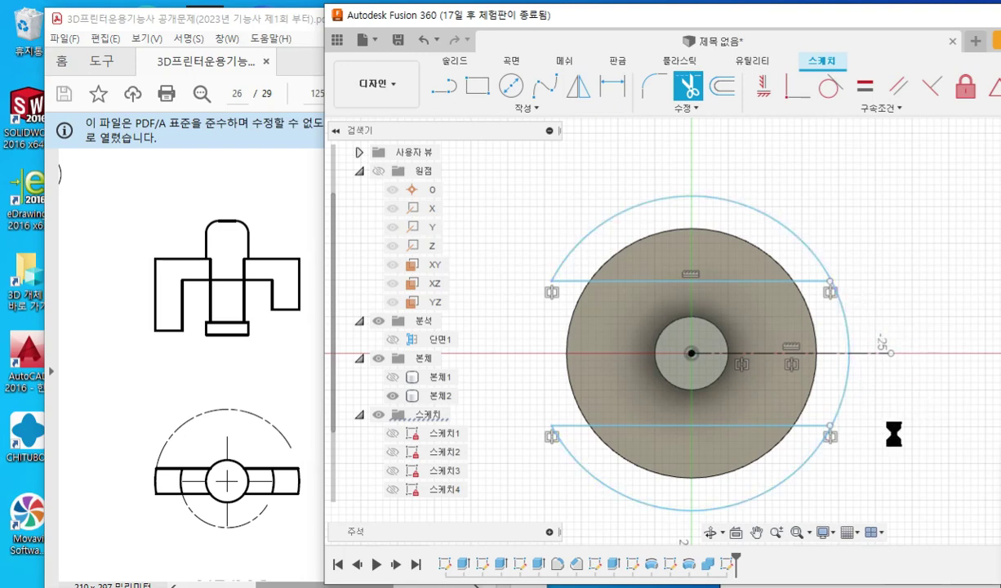
key("Escape")
- Mark the lower line's right endpoint, the adjacent arc and the Coincident constraint in red, and clear the markup
key("F12")
mouse_move(831, 436)
left_mouse_down()
mouse_move(816, 426)
mouse_move(832, 434)
left_mouse_up()
mouse_move(853, 337)
left_mouse_down()
mouse_move(816, 452)
mouse_move(792, 478)
left_mouse_up()
mouse_move(804, 89)
left_mouse_down()
mouse_move(785, 114)
mouse_move(780, 73)
mouse_move(807, 112)
left_mouse_up()
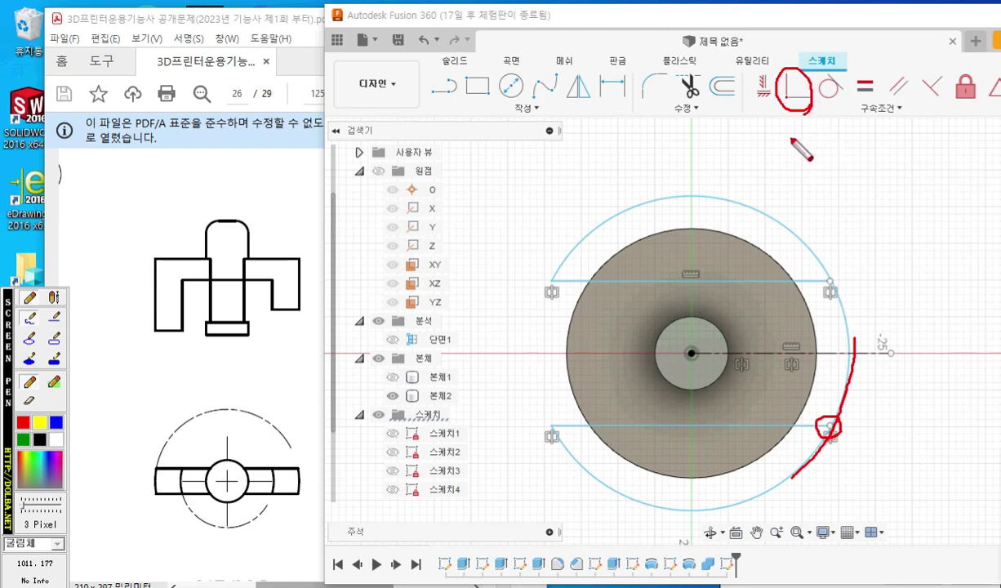
right_click(804, 151)
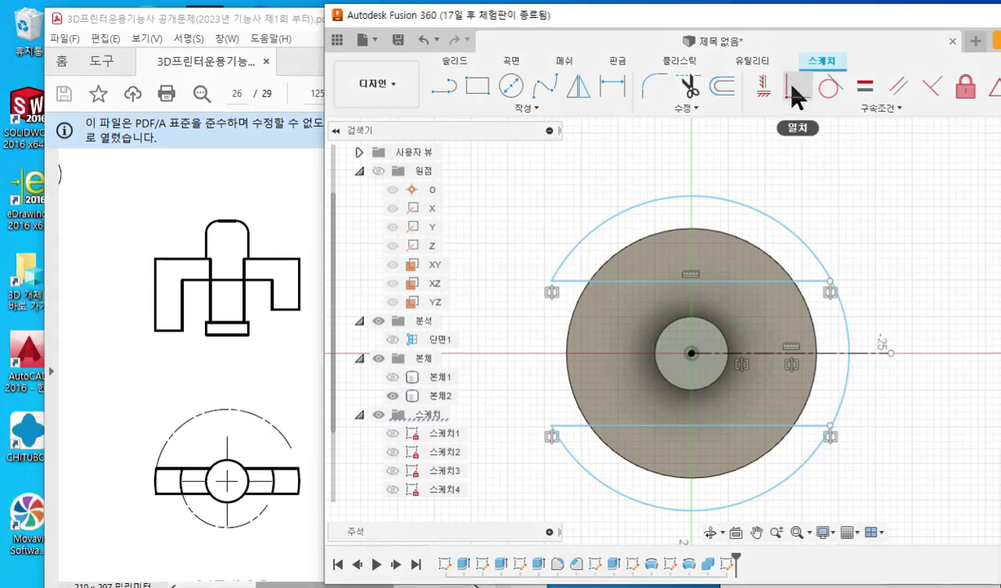
- Apply a Coincident constraint between the lower line's right endpoint and the outer circle's arc
left_click(796, 87)
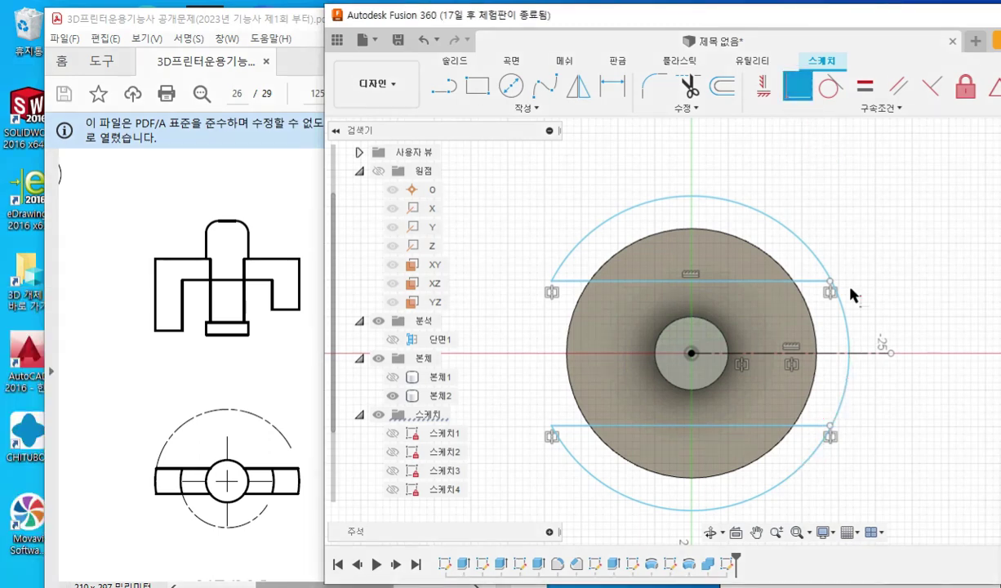
left_click(829, 425)
left_click(839, 414)
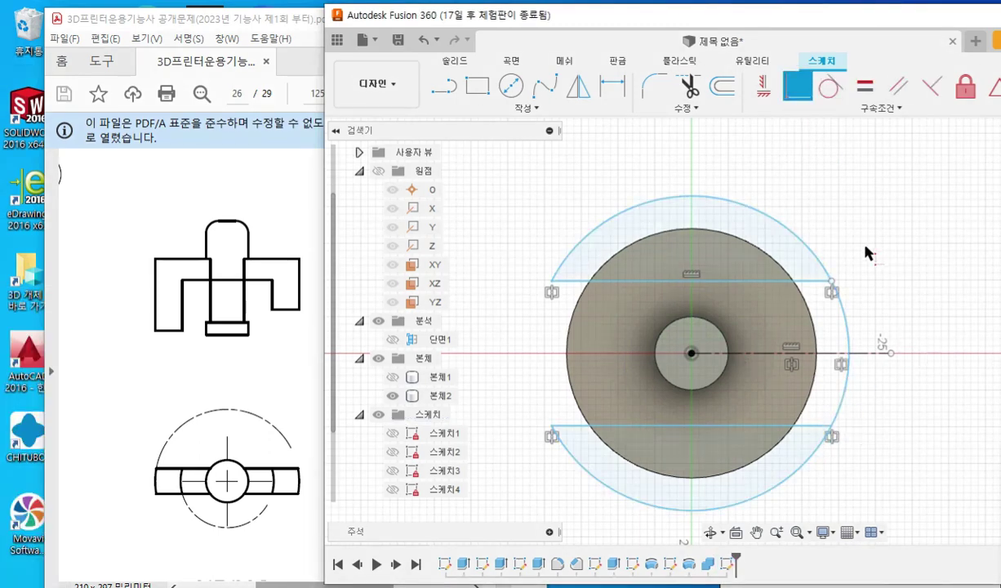
- Trim away the remaining right arc between the two horizontal lines so that two separate circle segments are left
left_click(690, 85)
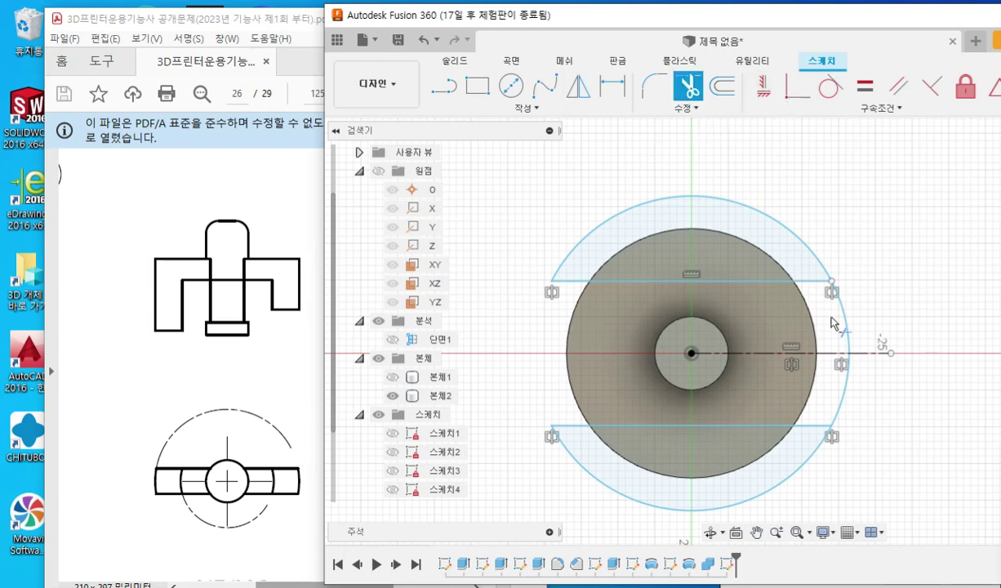
left_click(845, 336)
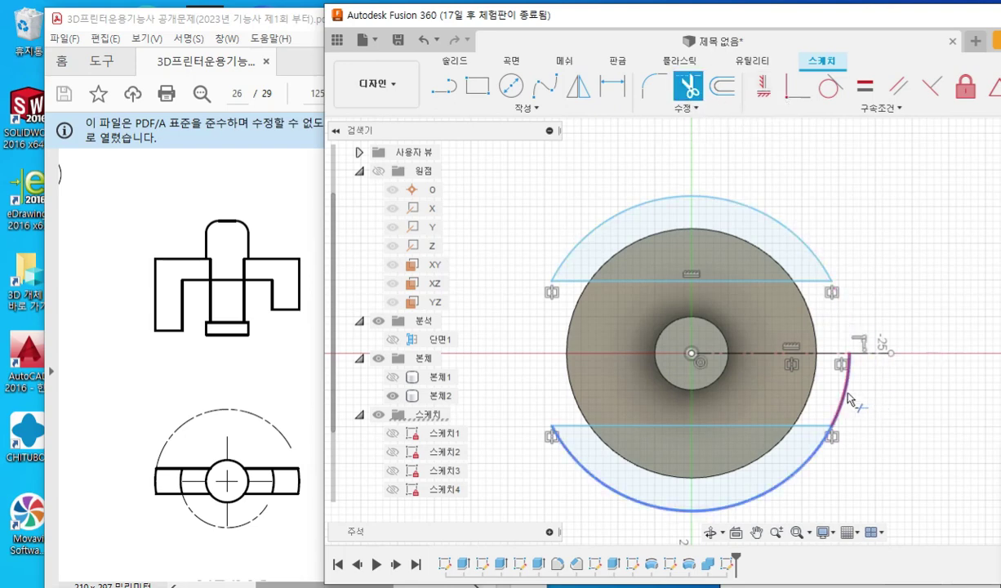
left_click(852, 400)
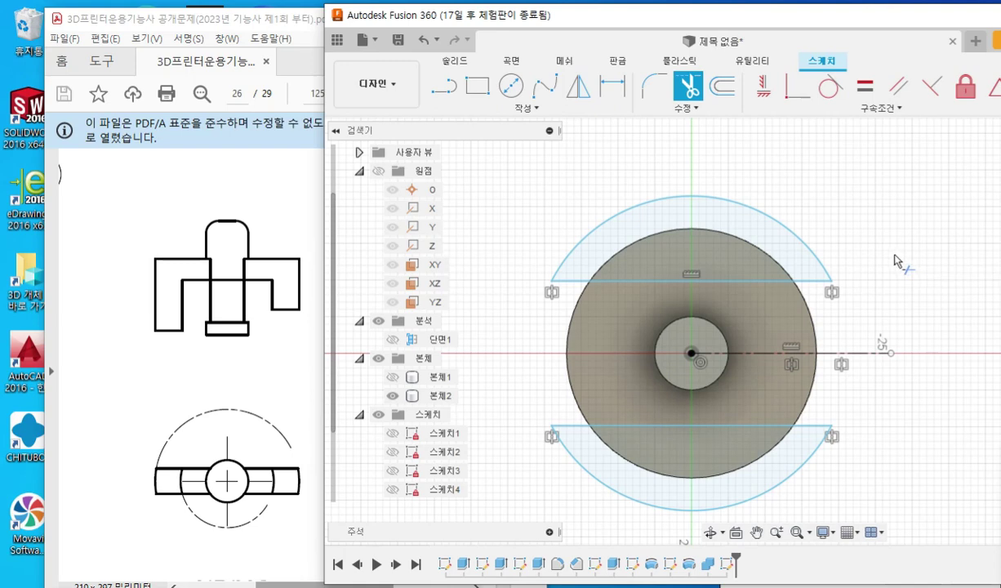
key("Escape")
- Select both circle segments, mark the gap between the lines and the matching arm width in the drawing with red arrows, and clear the markup
left_click(660, 264)
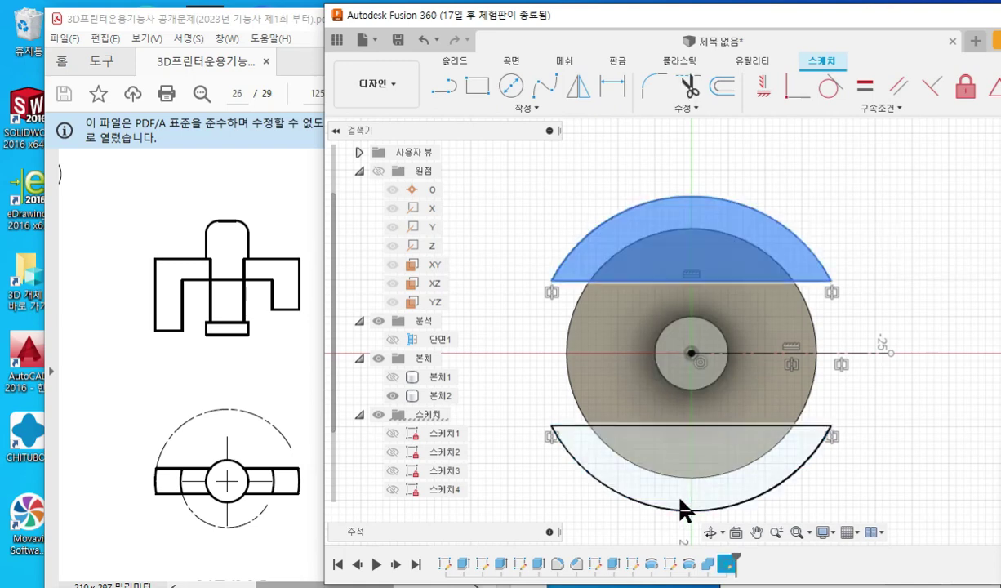
left_click(772, 469, "shift")
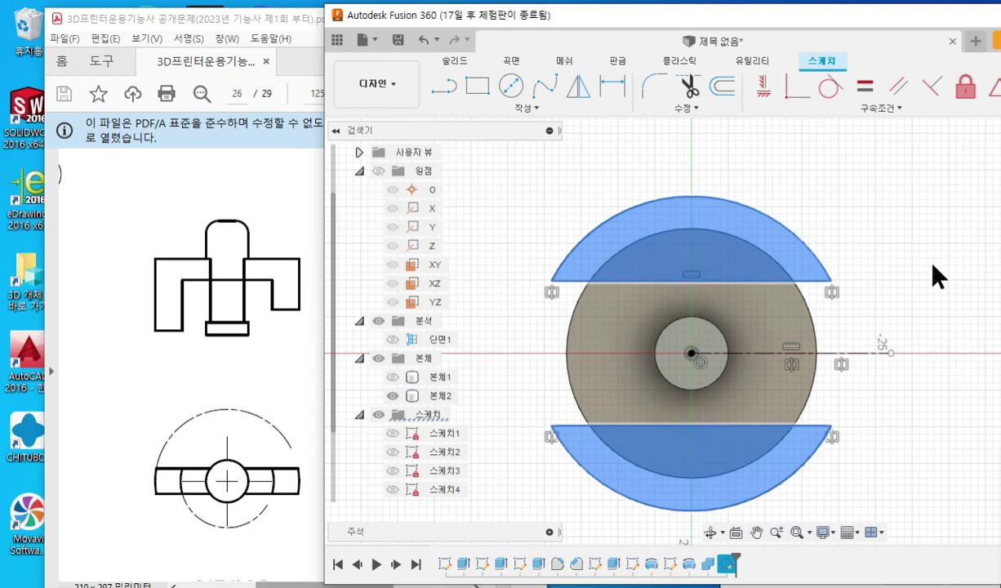
key("F12")
left_click_drag(844, 281, 909, 278)
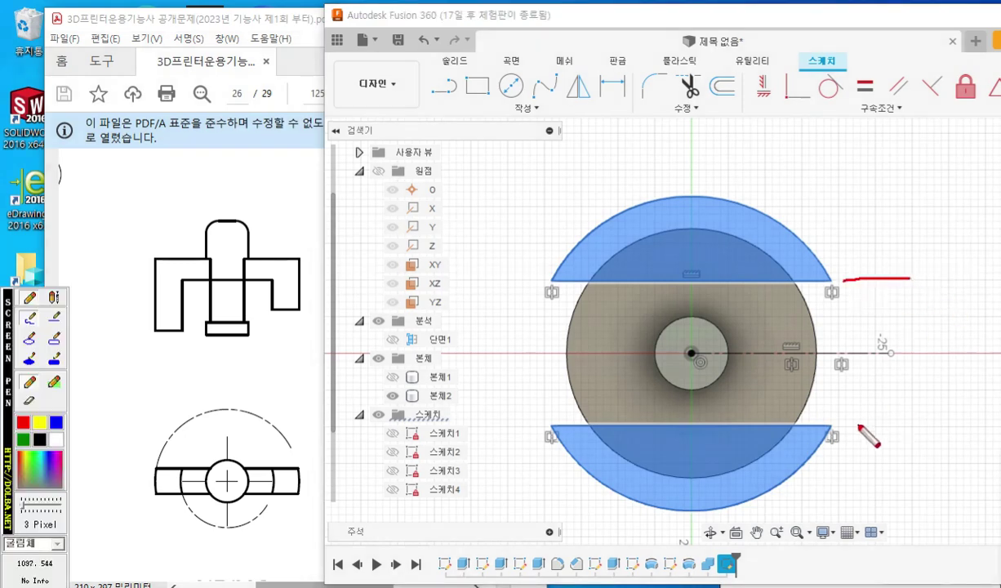
left_click_drag(858, 424, 895, 424)
mouse_move(883, 291)
left_mouse_down()
mouse_move(884, 423)
mouse_move(896, 404)
left_mouse_up()
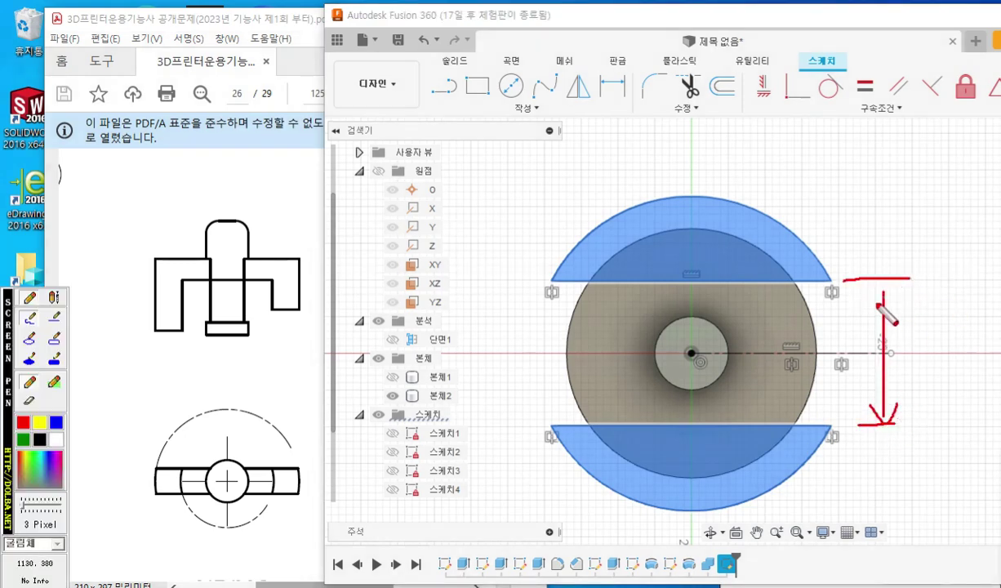
mouse_move(870, 316)
left_mouse_down()
mouse_move(884, 283)
mouse_move(897, 316)
left_mouse_up()
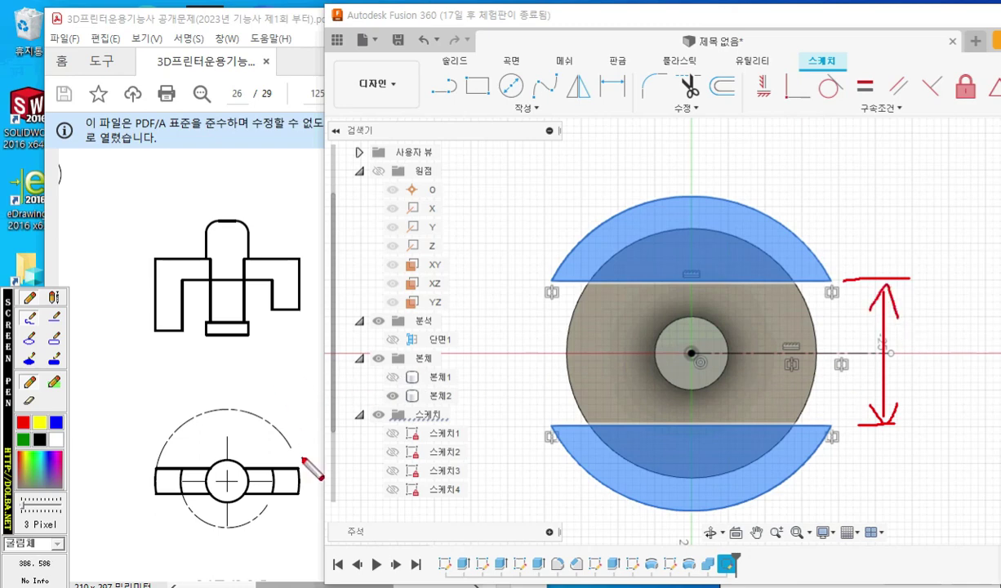
left_click_drag(278, 468, 333, 467)
left_click_drag(292, 494, 335, 493)
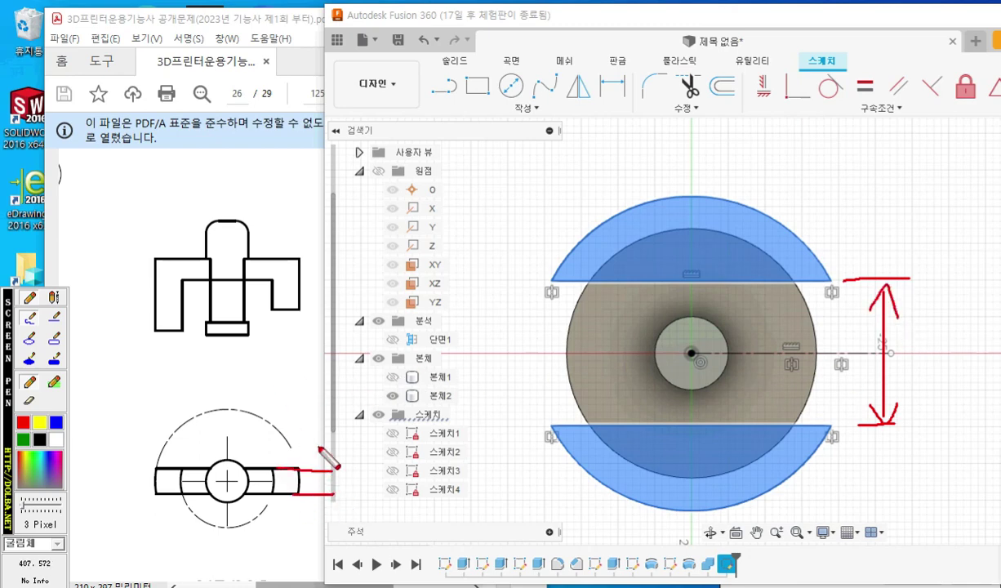
mouse_move(319, 446)
left_mouse_down()
mouse_move(319, 506)
mouse_move(318, 494)
left_mouse_up()
left_click_drag(319, 494, 329, 506)
mouse_move(307, 449)
left_mouse_down()
mouse_move(318, 471)
mouse_move(335, 448)
left_mouse_up()
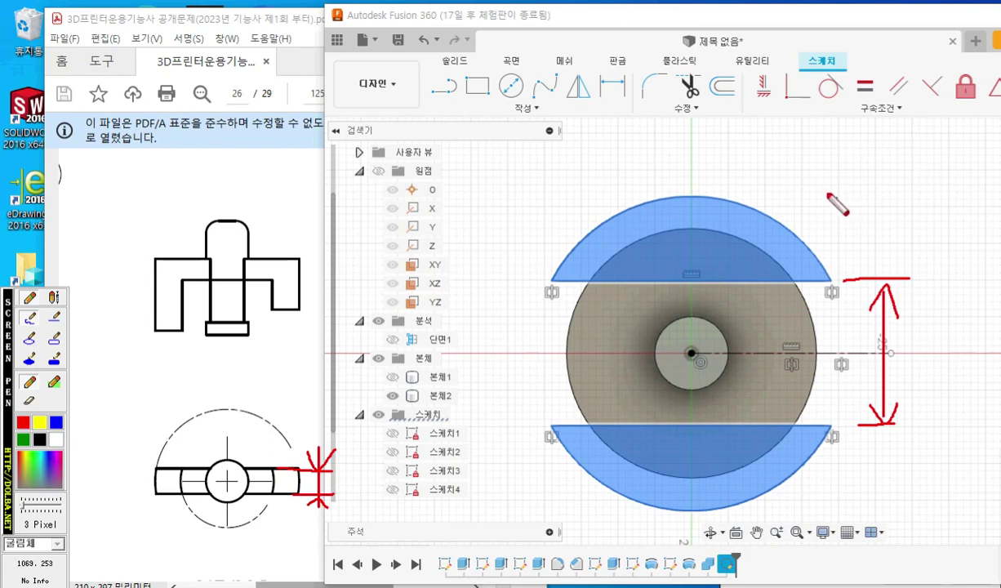
key("Escape")
- Dimension the distance between the two horizontal lines as 6 mm
left_click(612, 85)
left_click(821, 281)
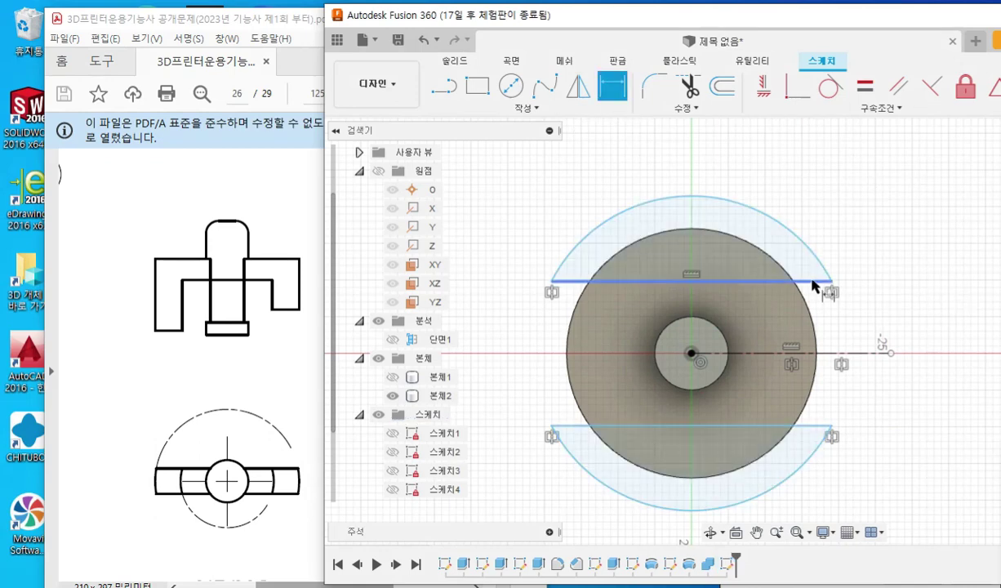
left_click(820, 425)
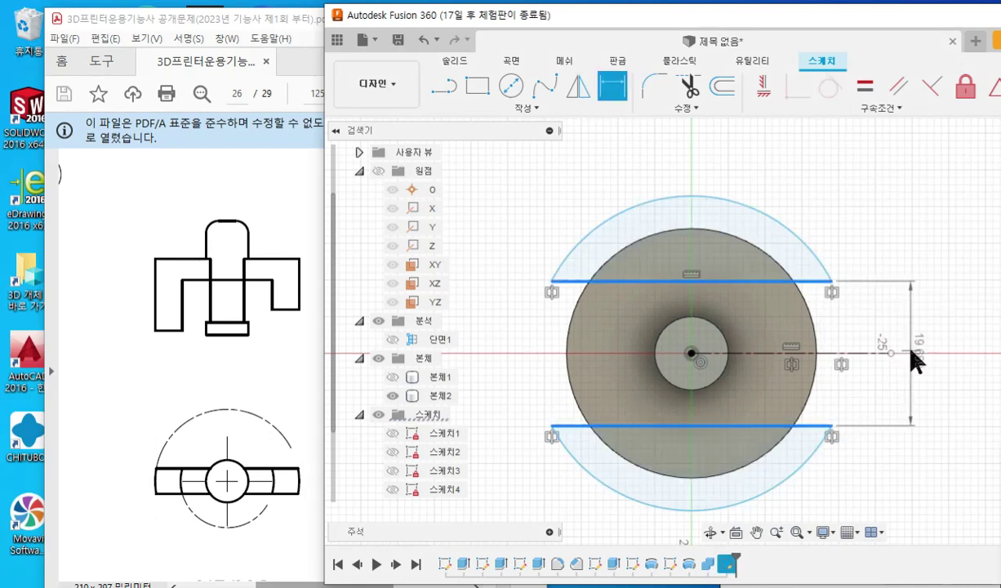
left_click(910, 353)
type("6")
key("Return")
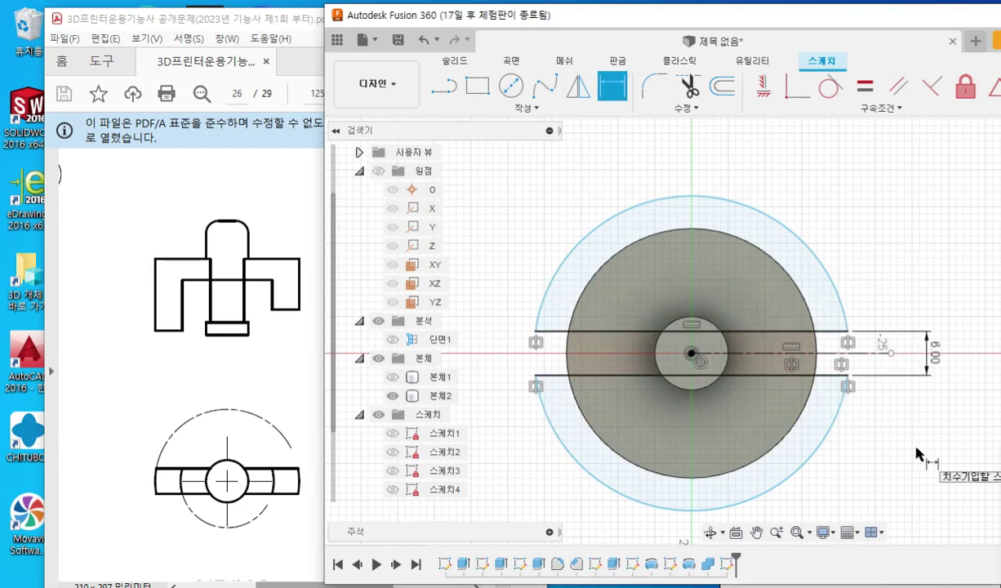
key("Escape")
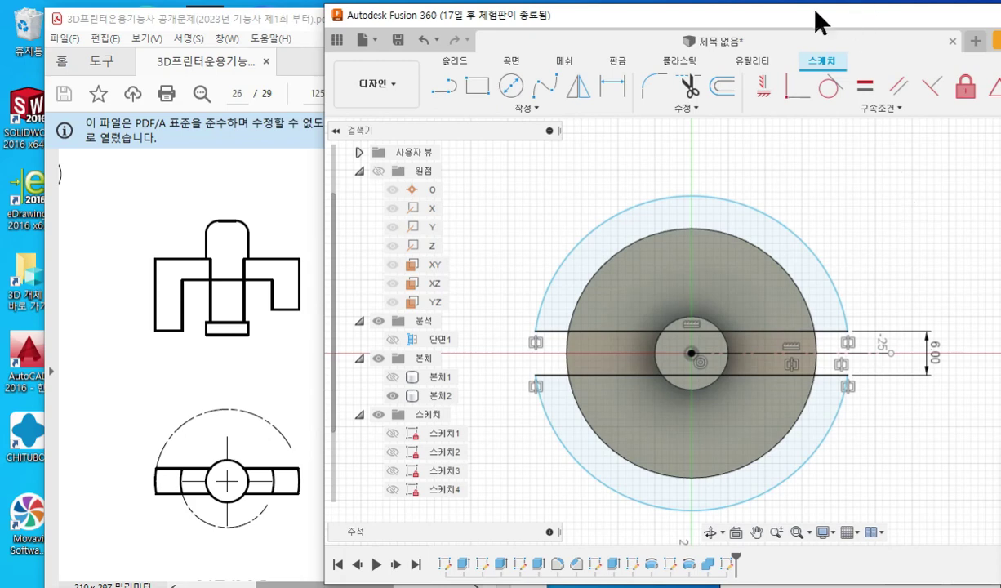
- Finish the sketch and reduce the height of the modelling window, keeping the whole body in view
left_click_drag(808, 11, 576, 16)
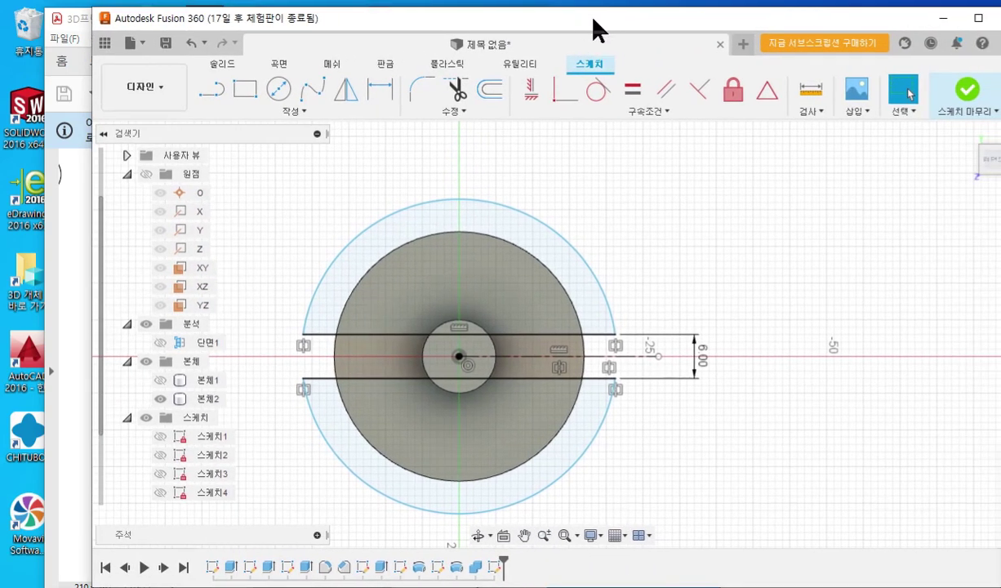
left_click(966, 97)
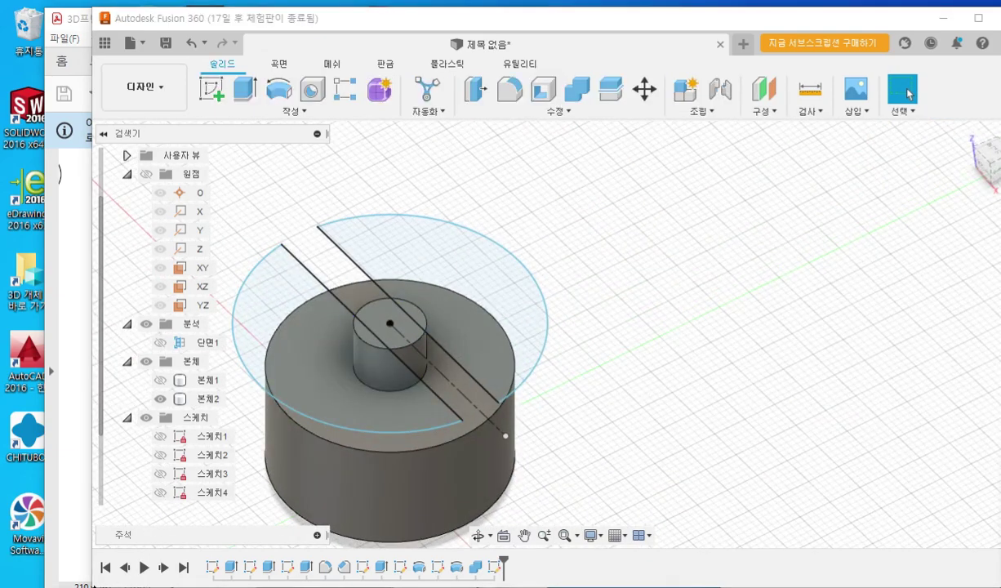
left_click_drag(93, 586, 198, 423)
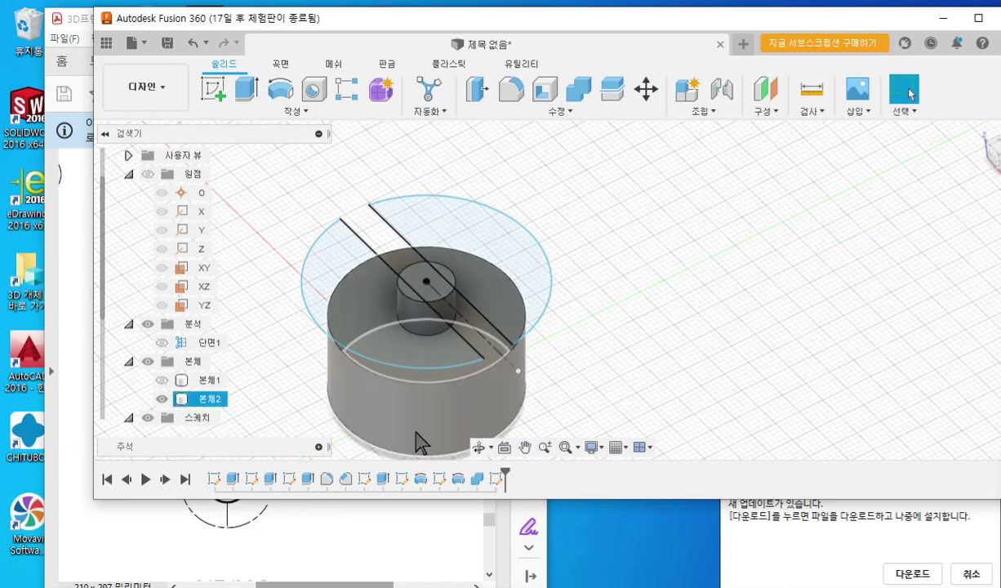
mouse_move(547, 360)
middle_mouse_down()
mouse_move(559, 344)
mouse_move(541, 329)
middle_mouse_up()
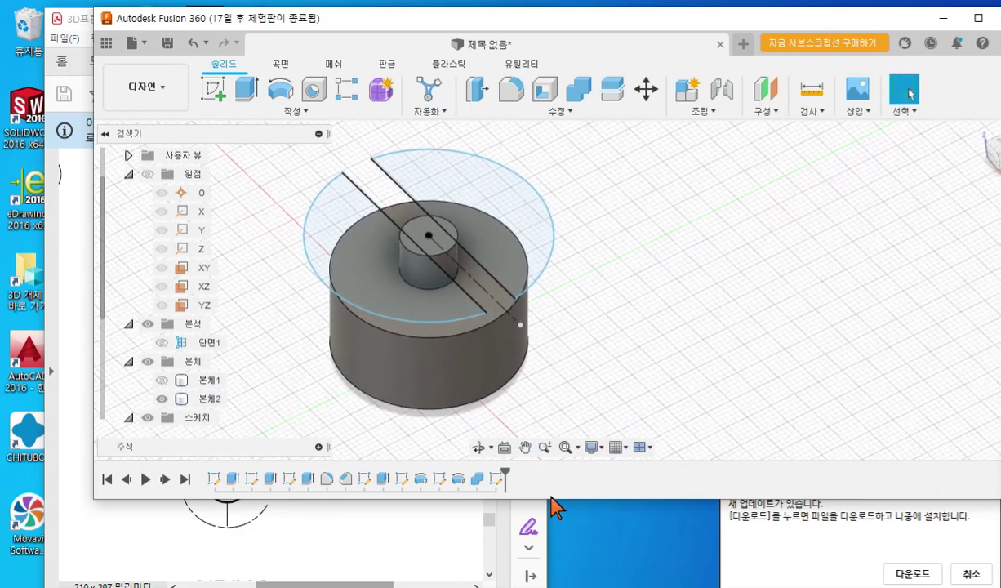
- Circle the newest sketch in the timeline in red, clear the markup, and move that sketch ahead of the Combine feature
key("F12")
mouse_move(506, 494)
left_mouse_down()
mouse_move(480, 483)
mouse_move(506, 492)
left_mouse_up()
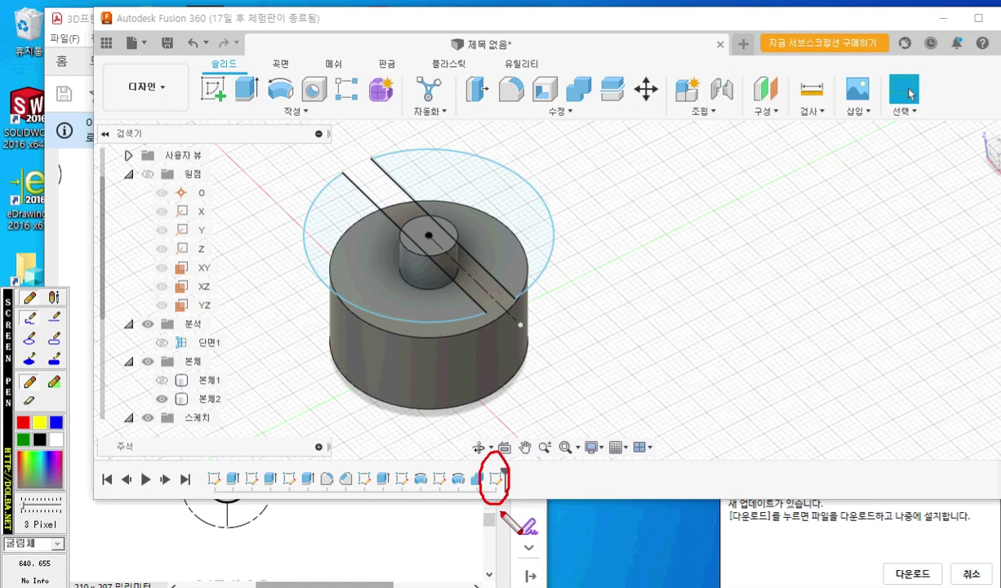
key("Escape")
left_click(495, 478)
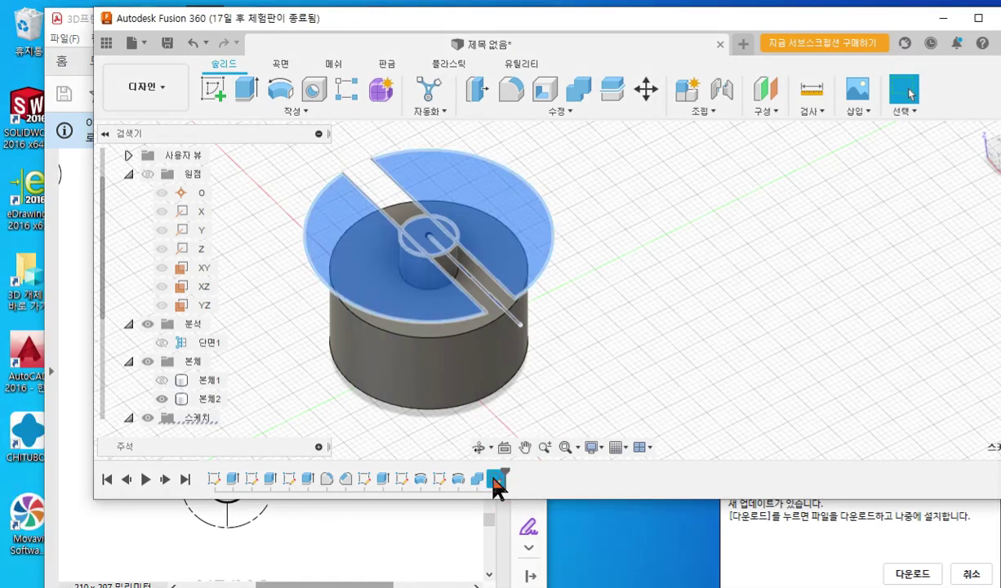
left_click_drag(496, 478, 467, 479)
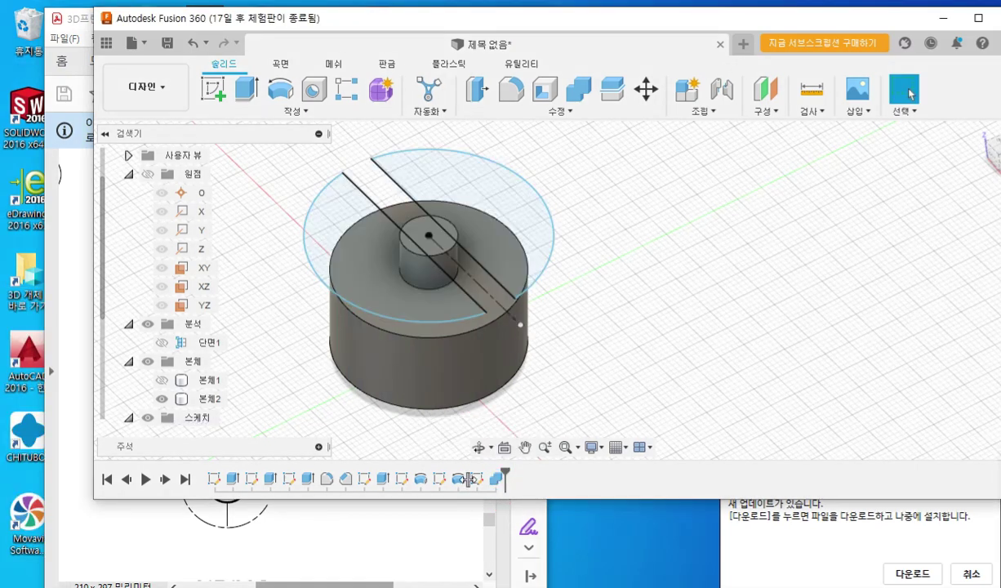
- Annotate the timeline in red with the sketch's move and the history marker's shift to before the Combine feature, and clear the markup
key("F12")
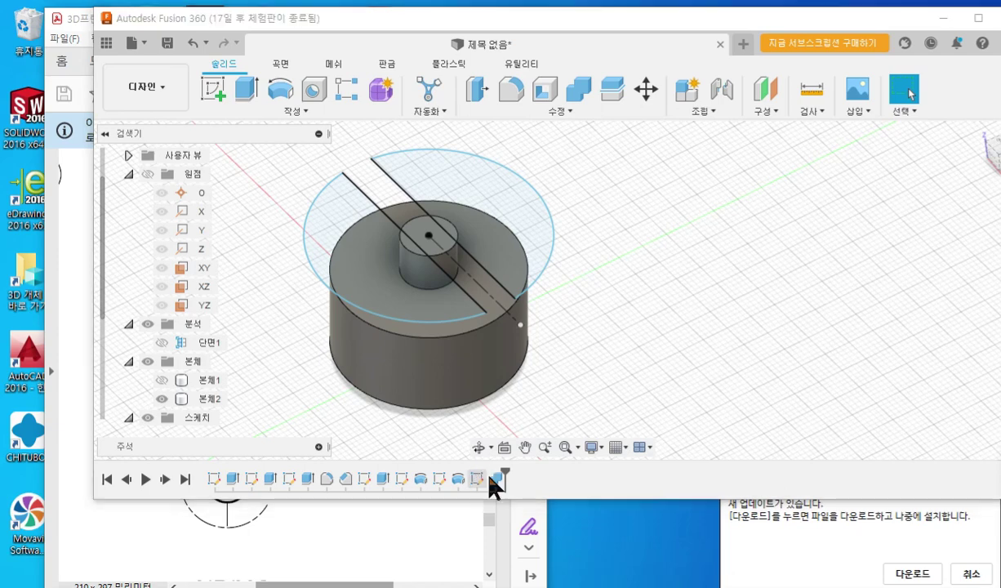
mouse_move(511, 491)
left_mouse_down()
mouse_move(521, 467)
mouse_move(493, 461)
left_mouse_up()
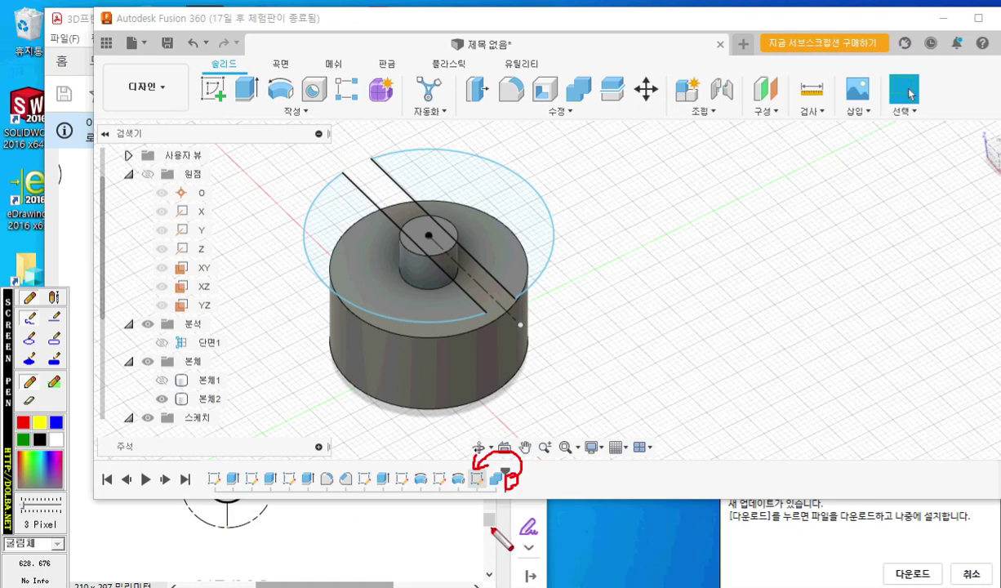
key("Escape")
key("F12")
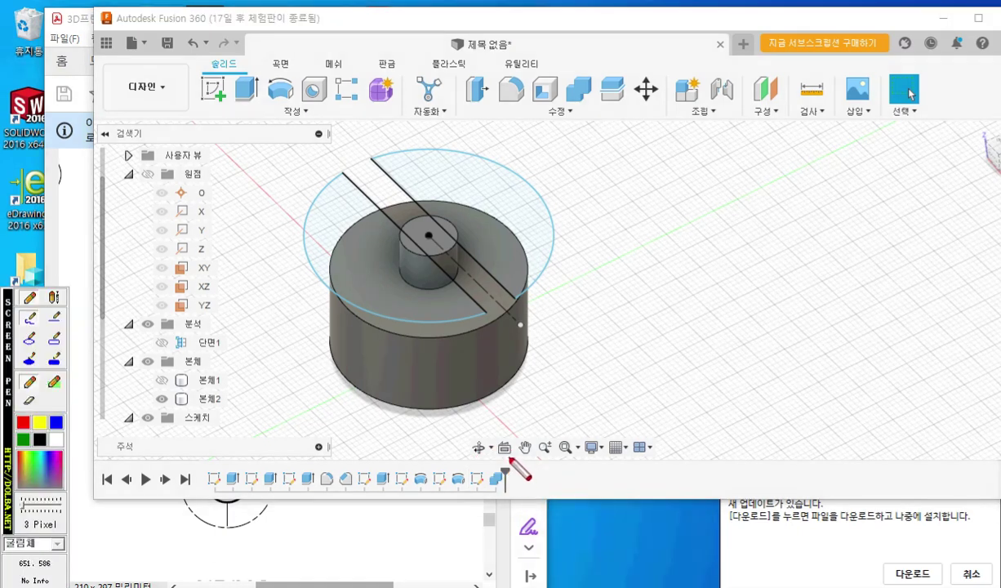
left_click_drag(507, 461, 507, 502)
mouse_move(493, 461)
left_mouse_down()
mouse_move(518, 462)
mouse_move(501, 461)
left_mouse_up()
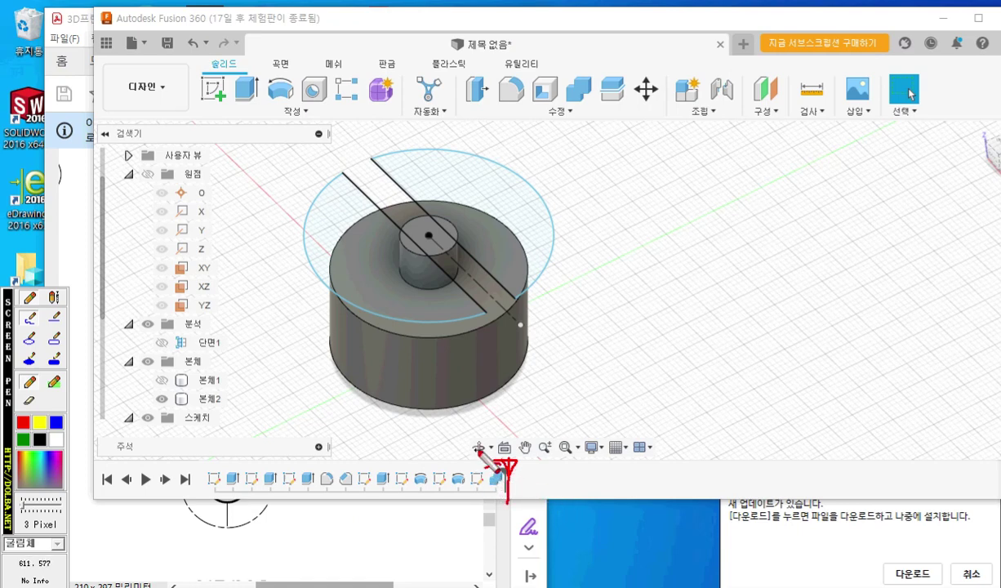
left_click_drag(493, 459, 492, 522)
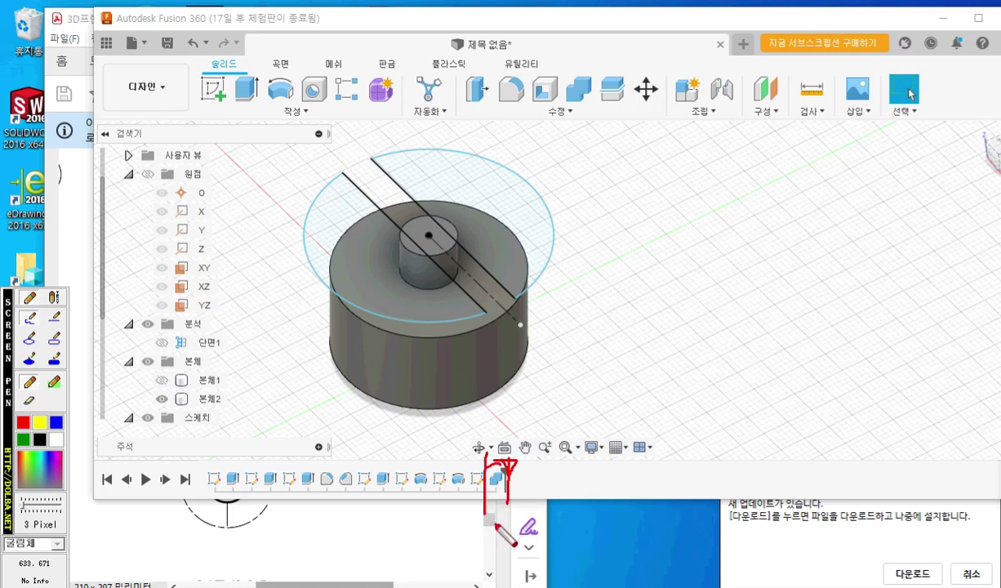
key("Escape")
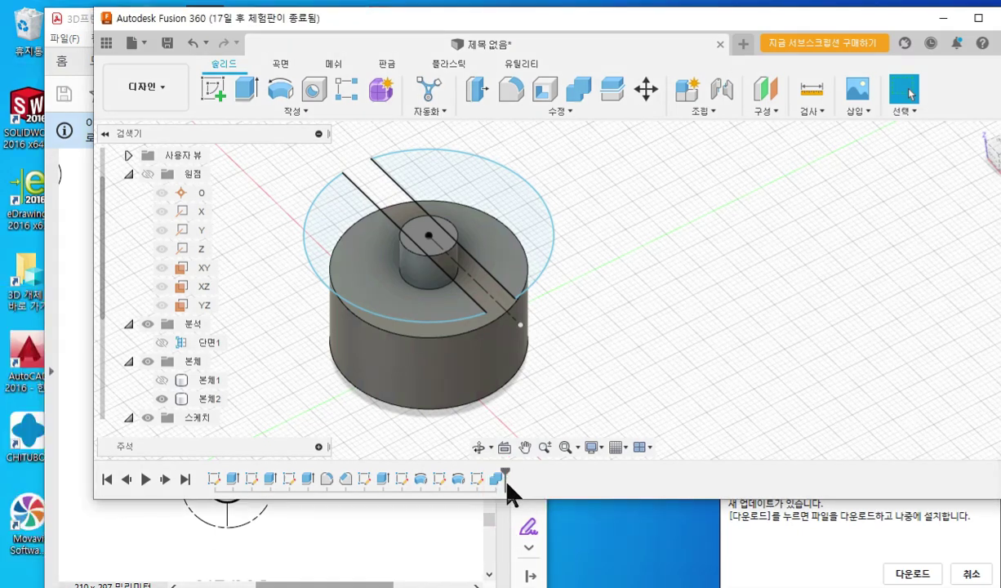
- Roll the timeline marker back to before the Combine feature, and mark it, 본체2 and 본체3 temporarily in red
mouse_move(505, 479)
left_mouse_down()
mouse_move(482, 478)
mouse_move(485, 488)
left_mouse_up()
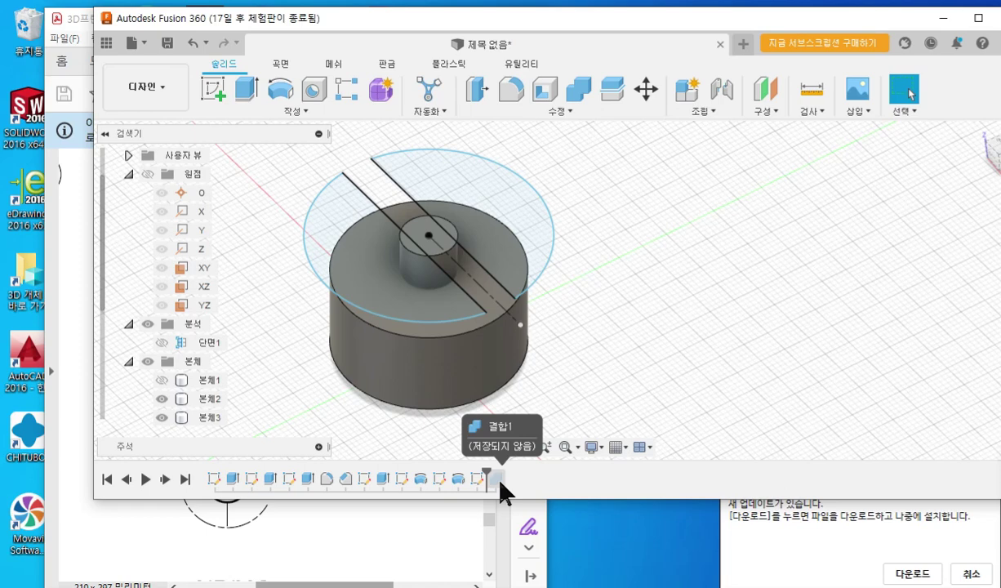
key("F12")
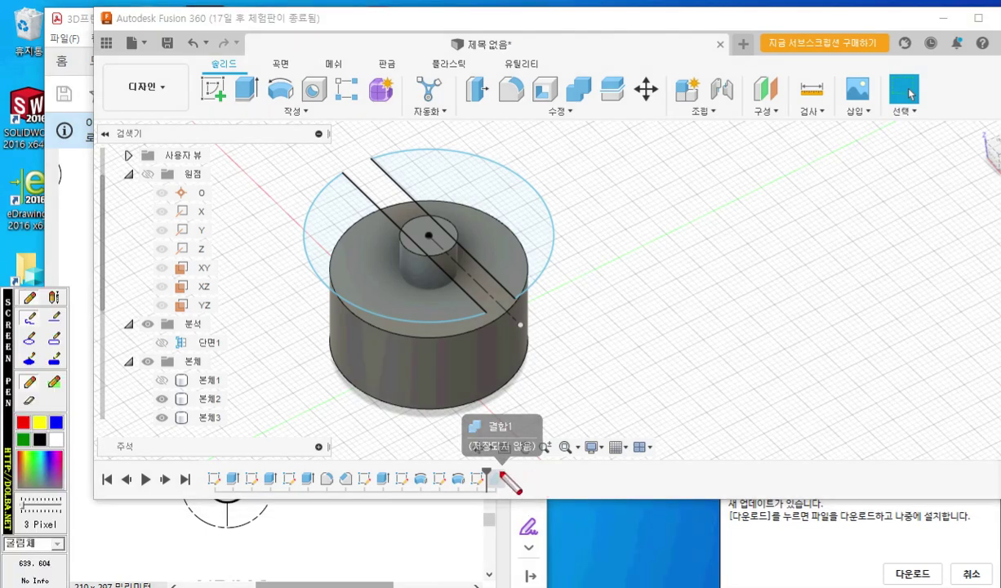
left_click_drag(487, 471, 483, 514)
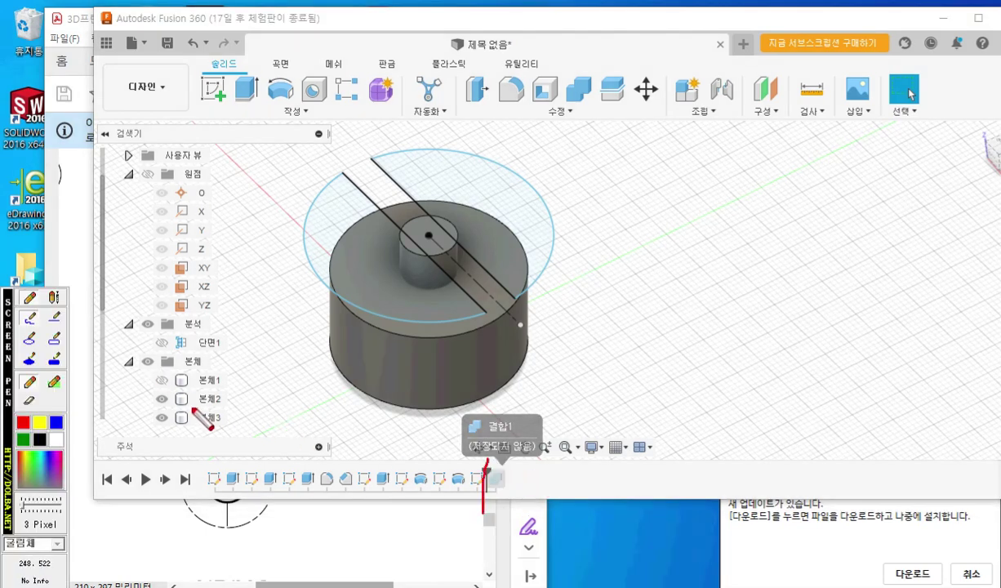
mouse_move(193, 409)
left_mouse_down()
mouse_move(224, 408)
mouse_move(236, 430)
left_mouse_up()
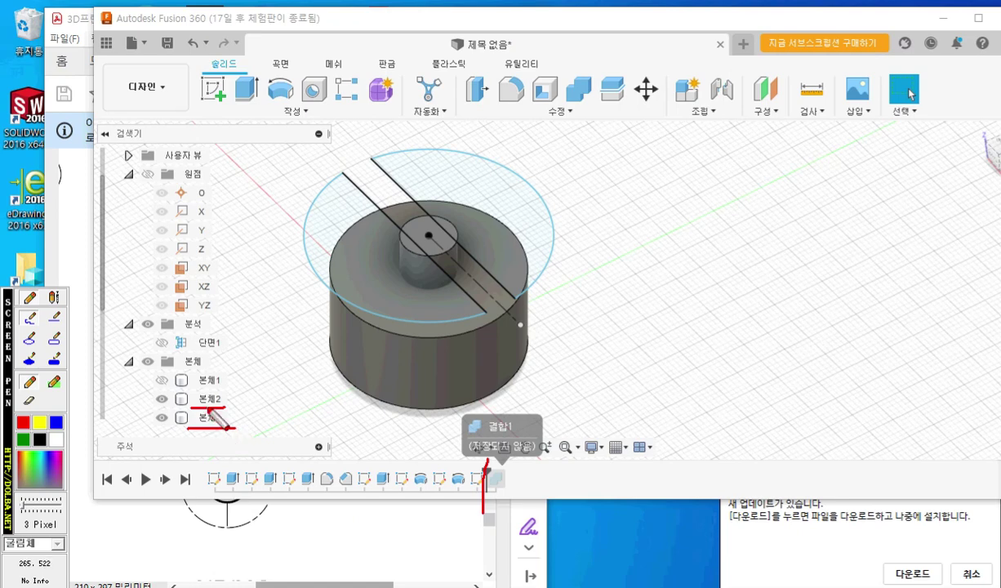
mouse_move(212, 400)
left_mouse_down()
mouse_move(141, 405)
mouse_move(159, 389)
mouse_move(230, 393)
left_mouse_up()
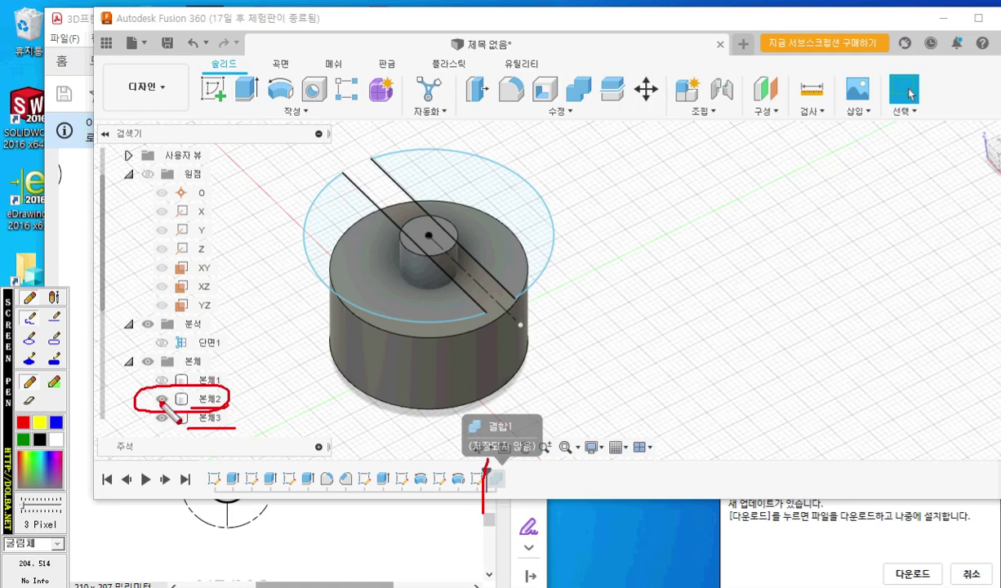
key("Escape")
- Hide the central shaft body 본체2 and select the outer revolved body 본체3
left_click(161, 398)
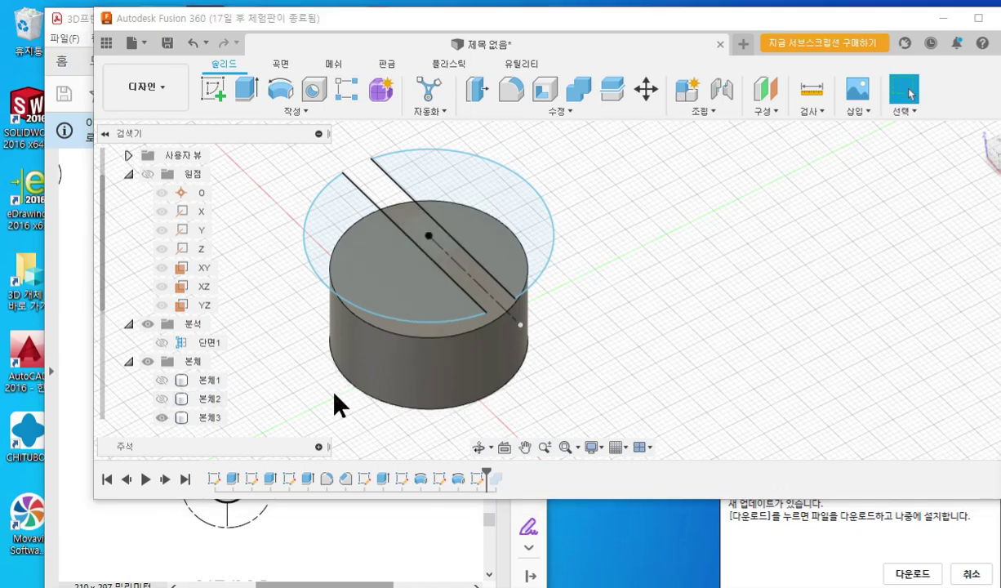
left_click(204, 416)
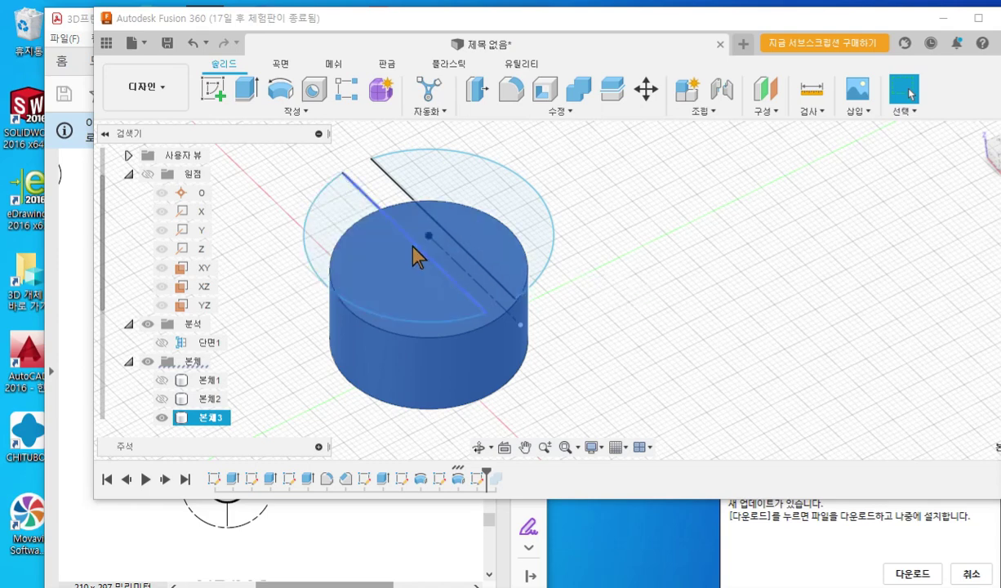
- Edit the circle-segment sketch and select all four profiles above and below the 6 mm gap, including the two small inner segments
right_click(474, 480)
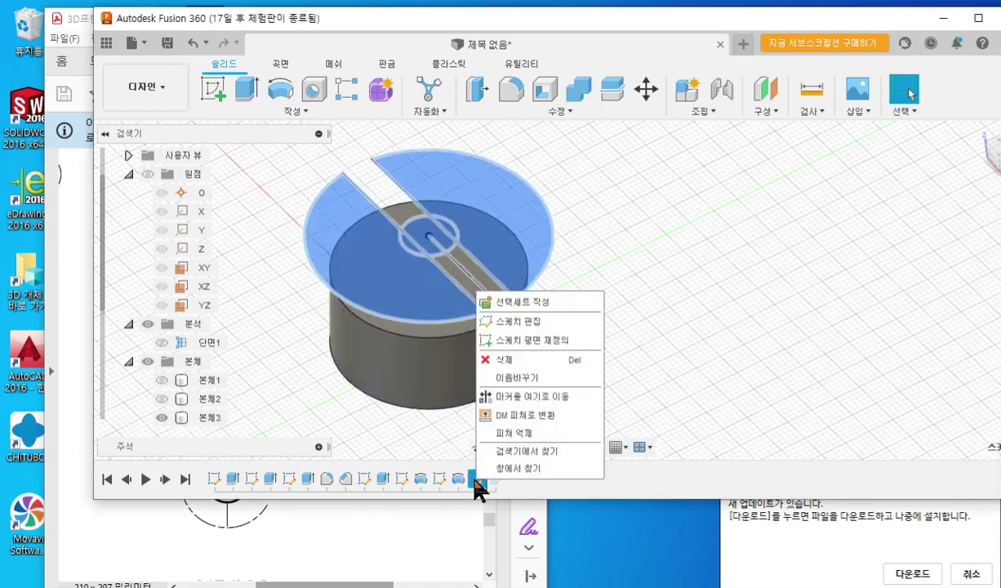
left_click(526, 322)
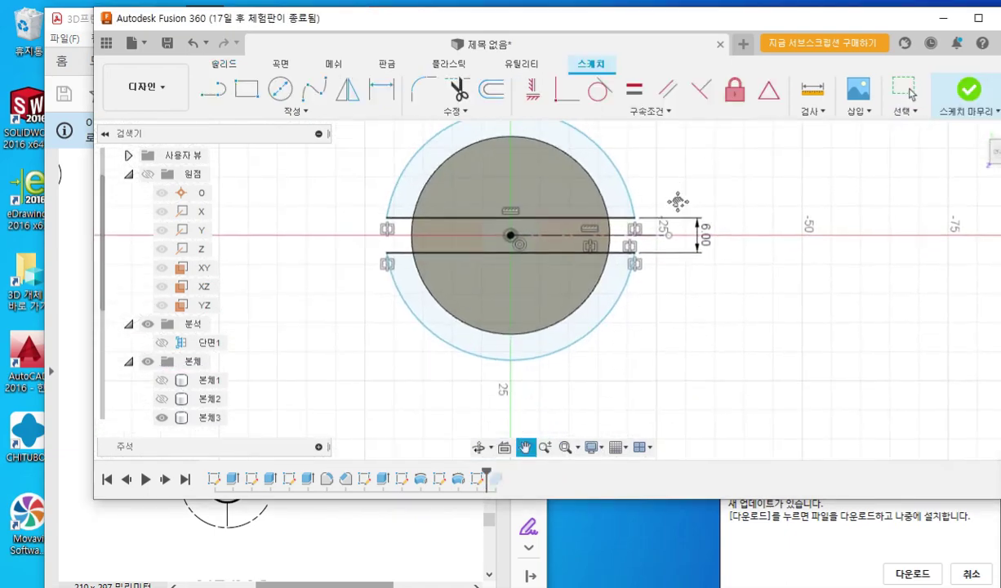
scroll(558, 234, "up", 2)
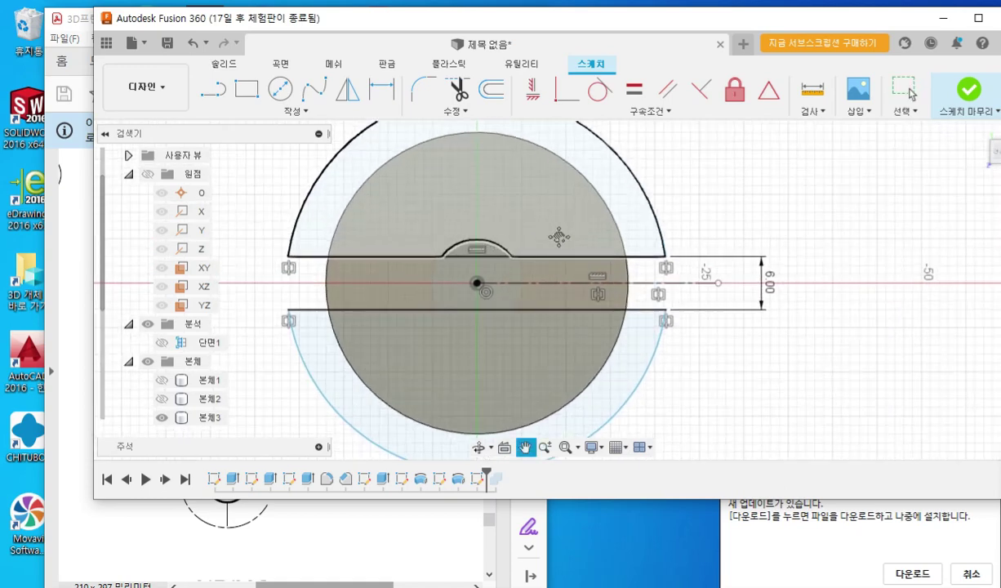
left_click(573, 230)
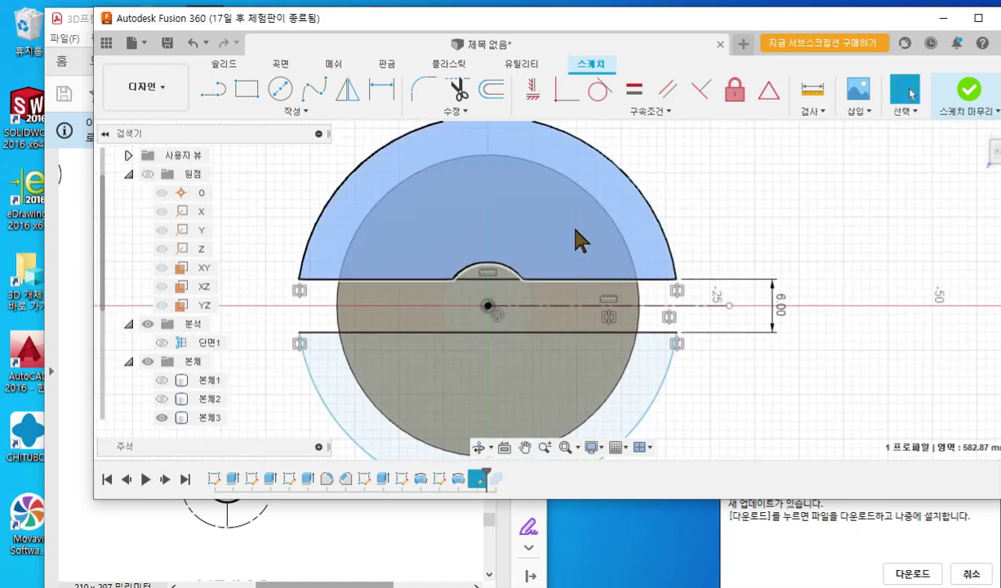
left_click(503, 278, "shift")
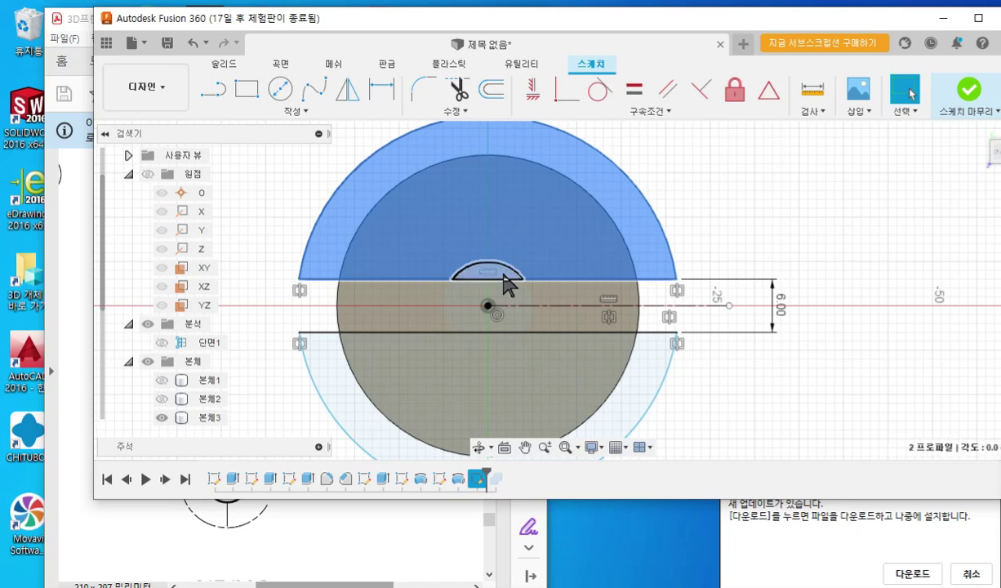
mouse_move(504, 276)
left_mouse_down()
mouse_move(512, 348)
mouse_move(494, 333)
mouse_move(494, 347)
left_mouse_up()
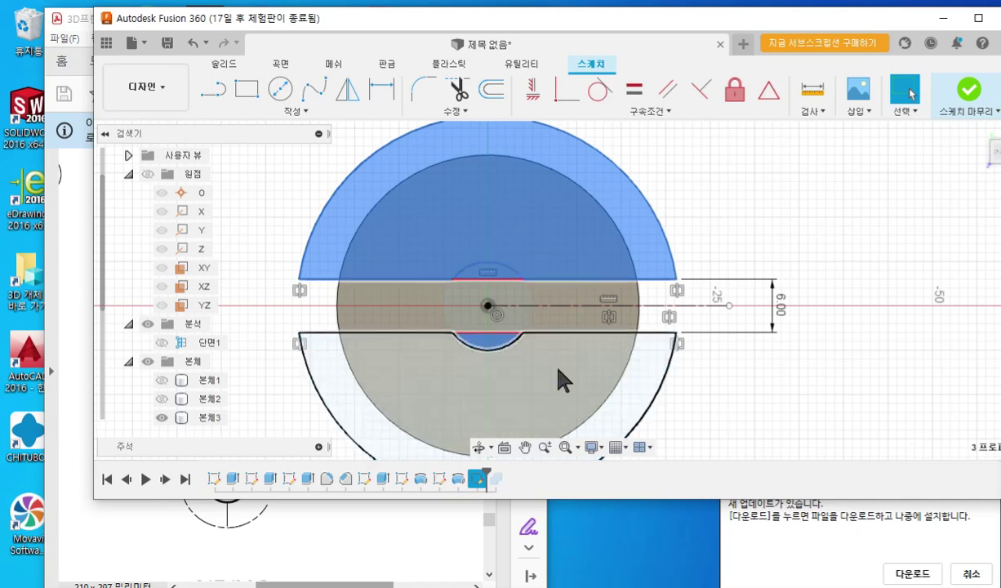
left_click(560, 380, "shift")
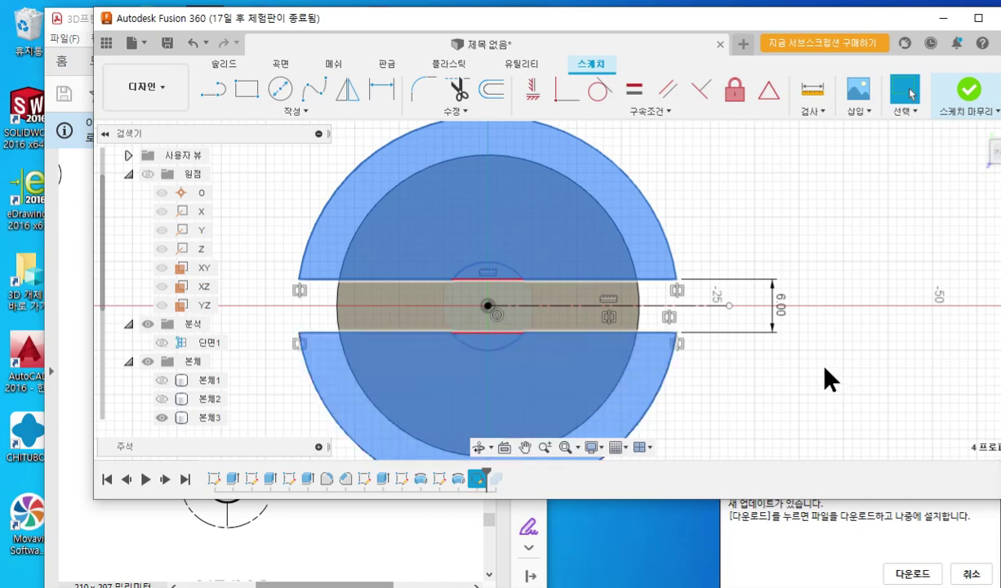
- Start an Extrude of the four selected profiles and set its operation to Cut (잘라내기)
scroll(807, 370, "down", 1)
mouse_move(708, 387)
middle_mouse_down()
mouse_move(650, 350)
mouse_move(602, 344)
middle_mouse_up()
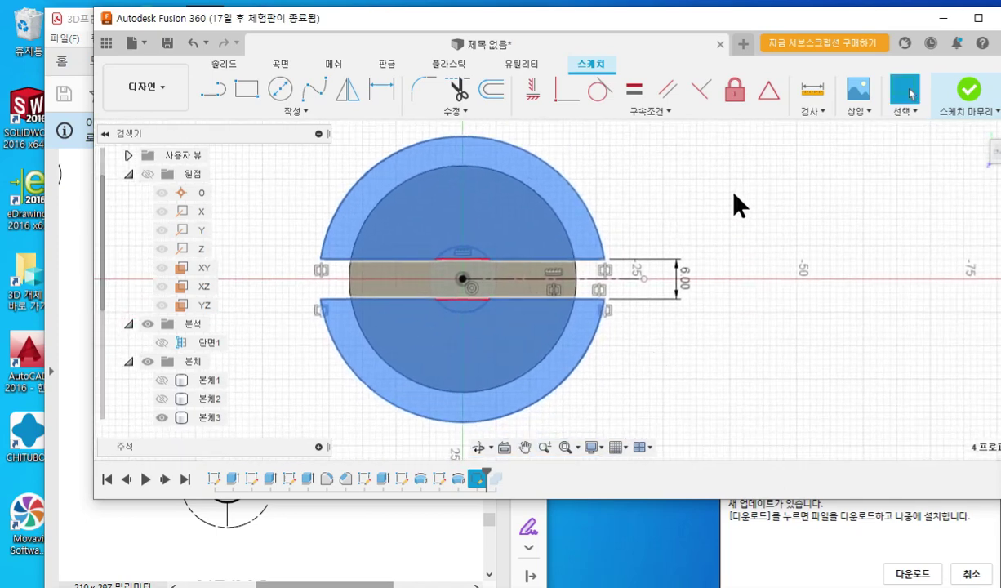
right_click(732, 194)
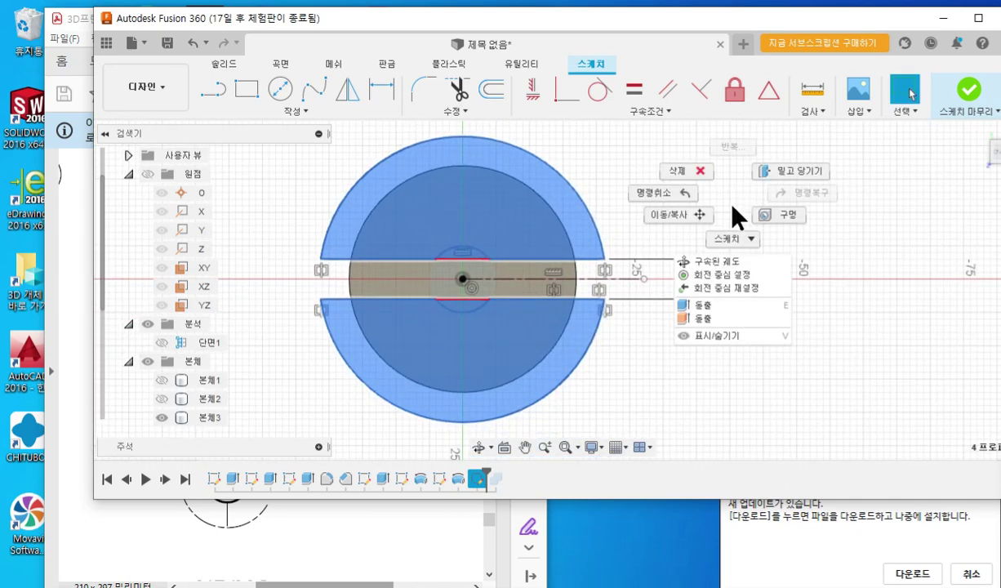
left_click(740, 309)
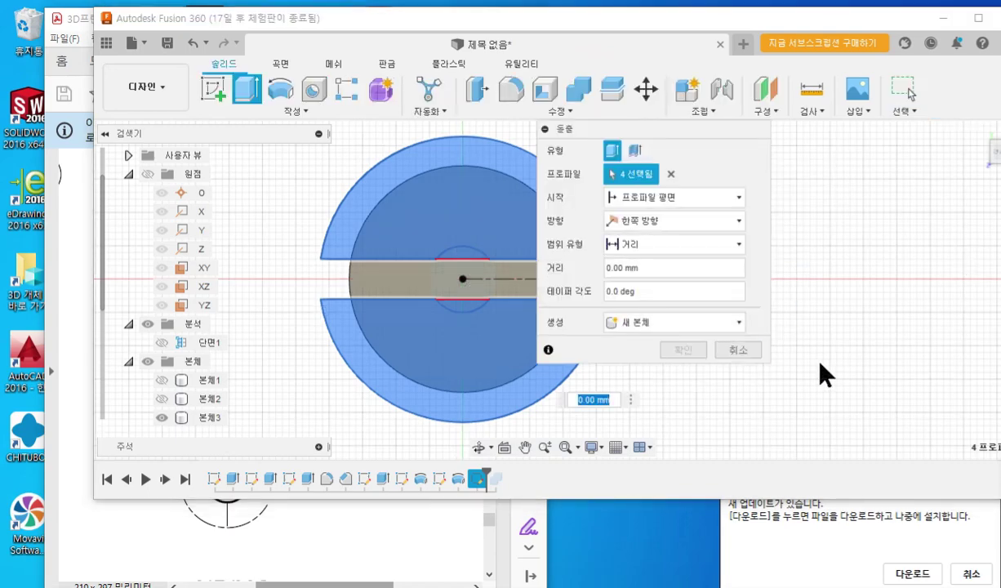
middle_click_drag(832, 366, 771, 278, "shift")
left_click_drag(635, 123, 774, 129)
left_click(744, 329)
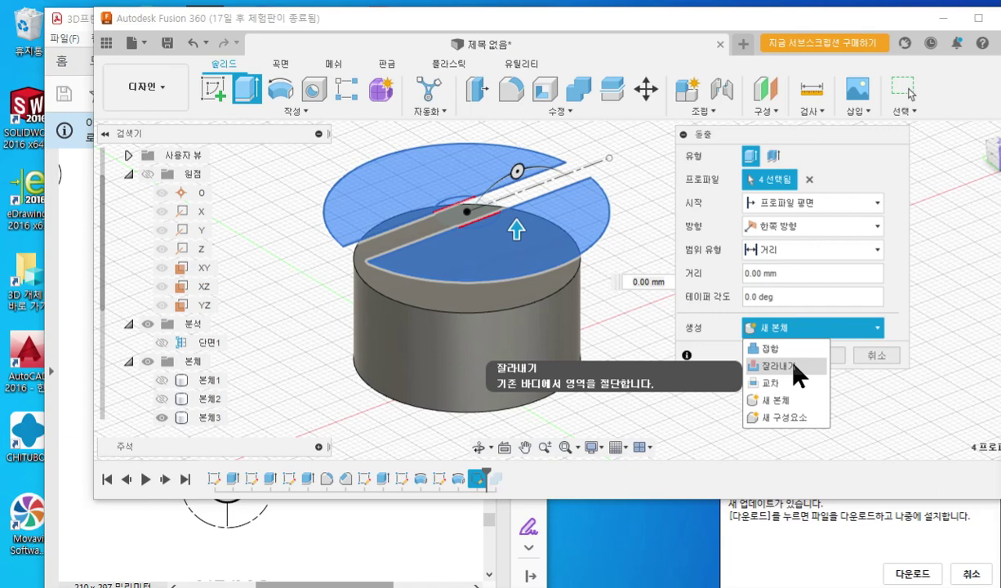
left_click(793, 365)
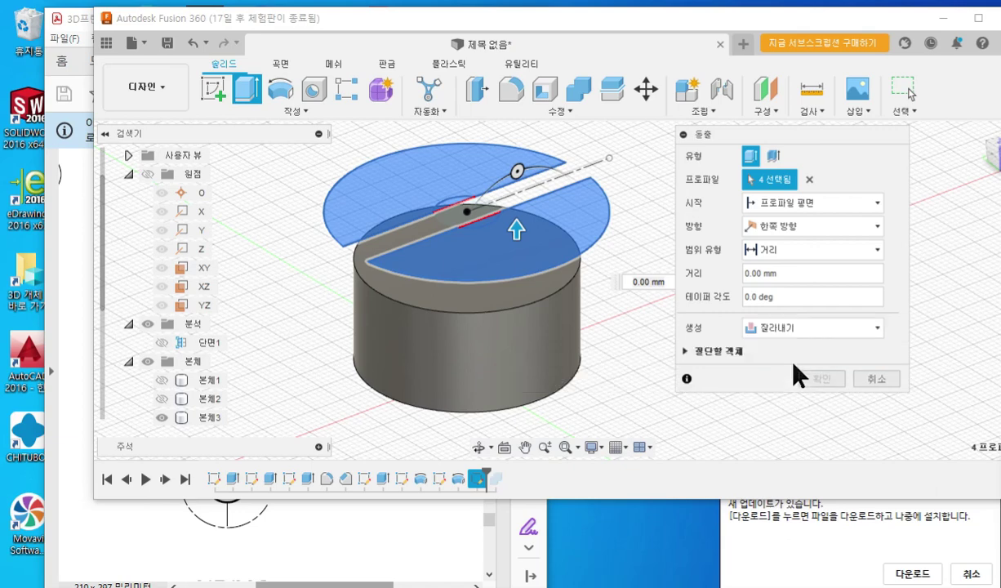
- Set the one-sided cut's extent to All (모두), flip it down through 본체3, and apply the cut
left_click(816, 236)
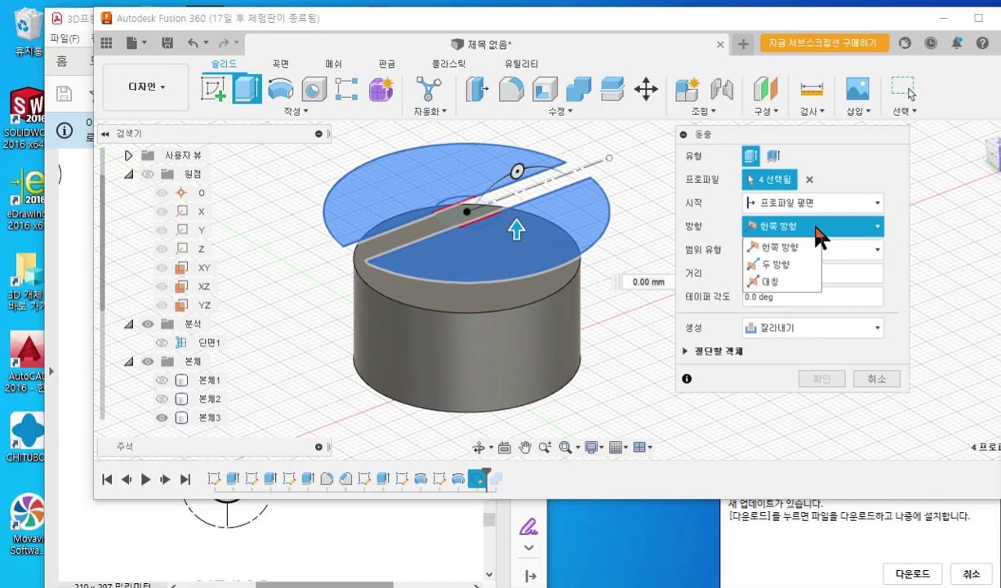
left_click(816, 236)
left_click(819, 251)
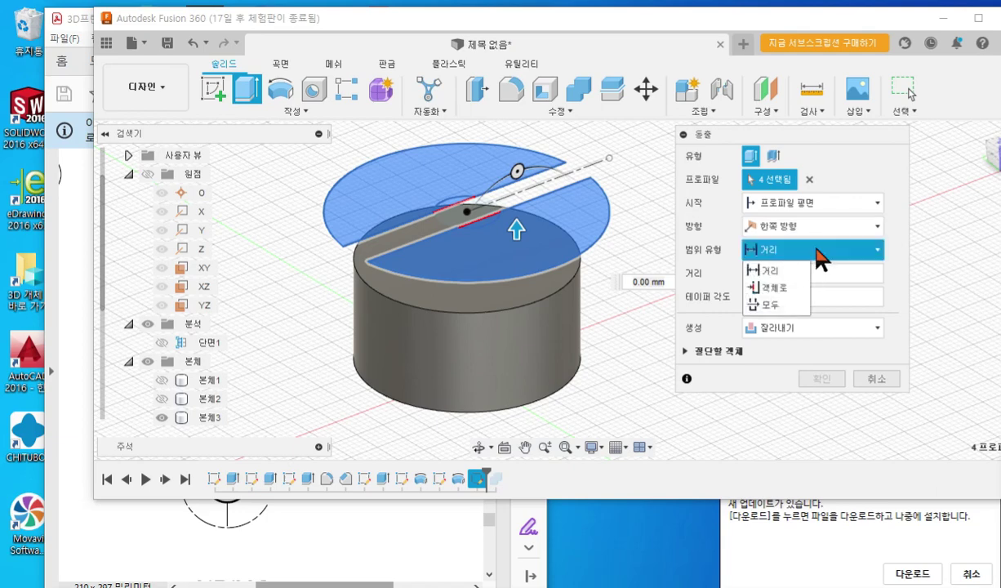
left_click(788, 305)
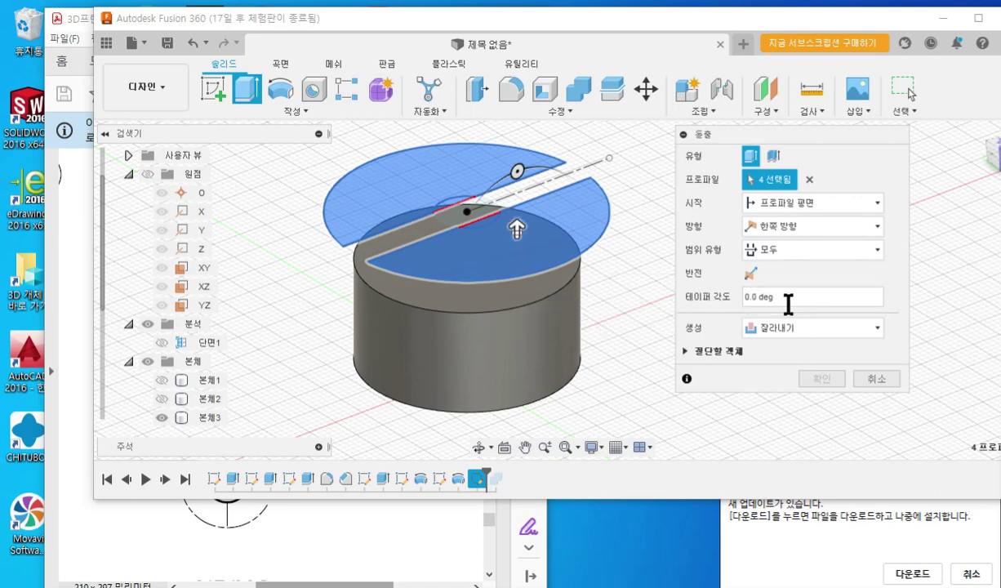
left_click(751, 273)
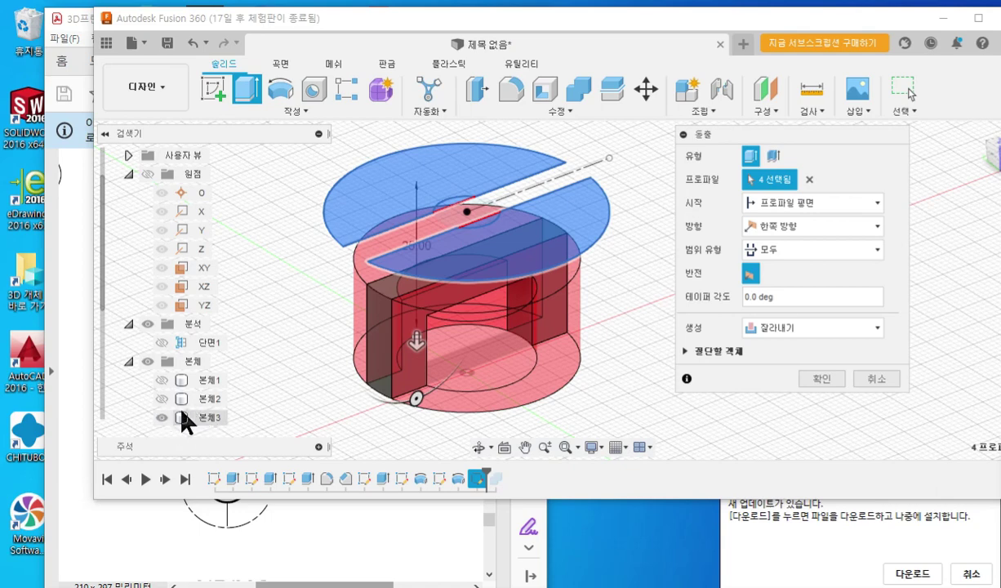
left_click(821, 380)
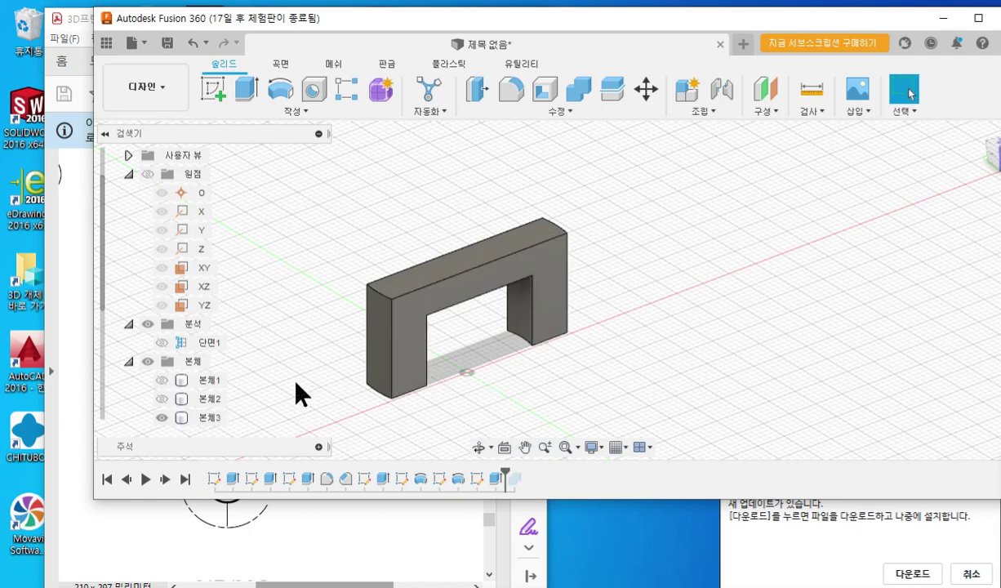
- Highlight the cut arm body 본체3 and the hidden shaft body 본체2 in turn to compare them
left_click(205, 419)
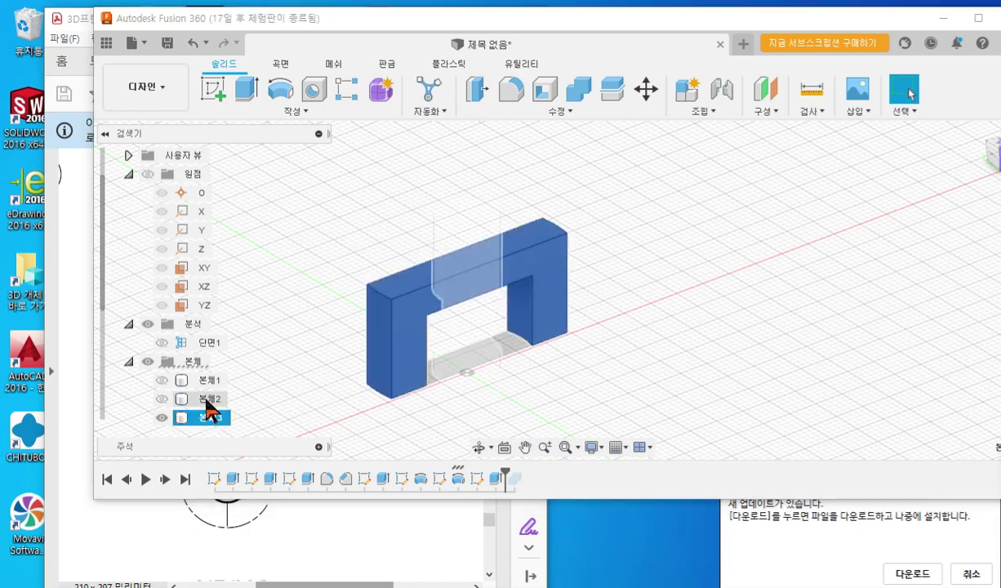
left_click(207, 401)
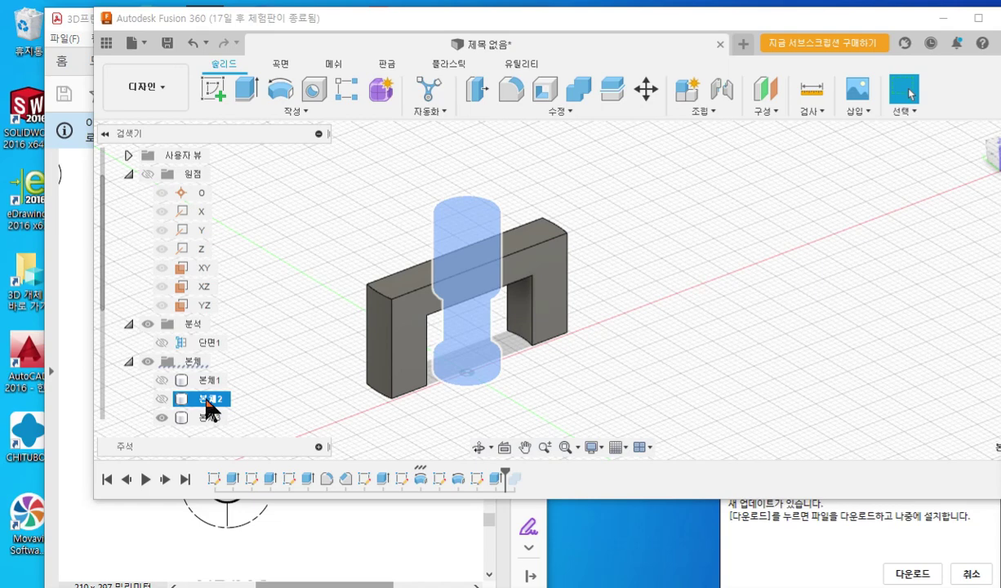
- Circle the rolled-back feature after the timeline marker with the screen pen, and clear the mark
key("F9")
mouse_move(530, 462)
left_mouse_down()
mouse_move(506, 491)
mouse_move(541, 482)
mouse_move(536, 500)
left_mouse_up()
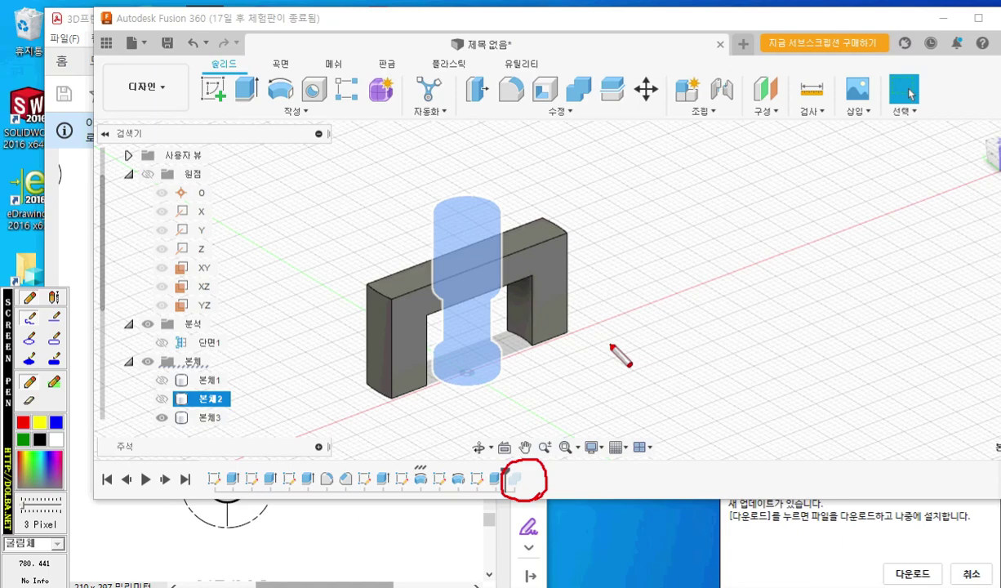
key("F9")
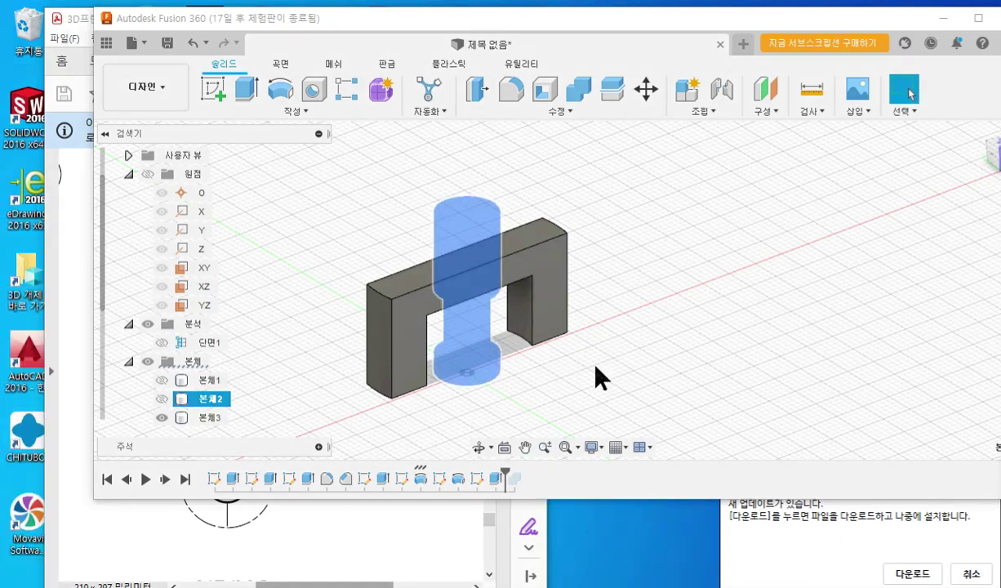
- Uncover the PDF drawing beside the model, mark the two arm legs' lengths and end offset on its front view, and clear the marks
middle_click_drag(509, 216, 419, 172)
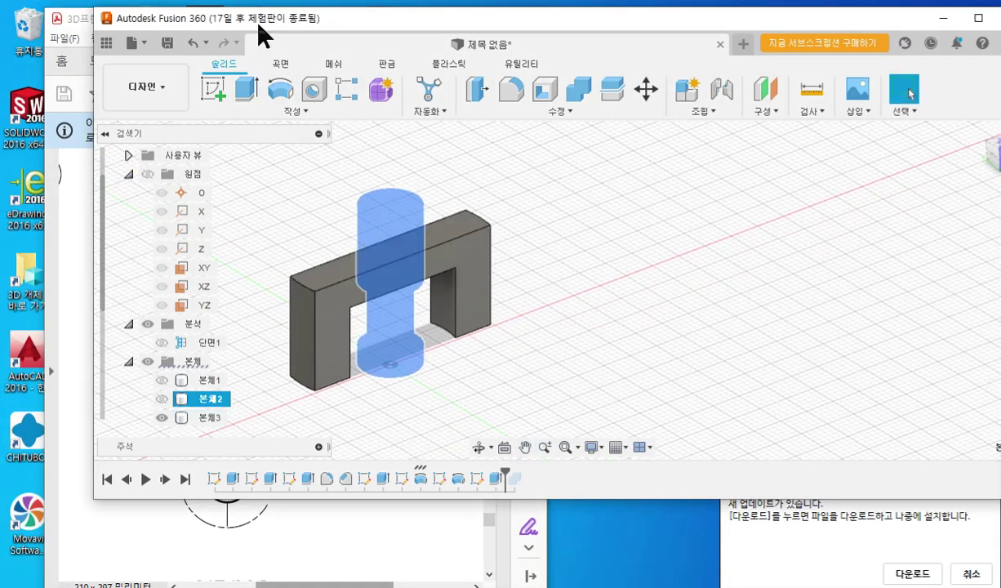
left_click_drag(258, 24, 574, 27)
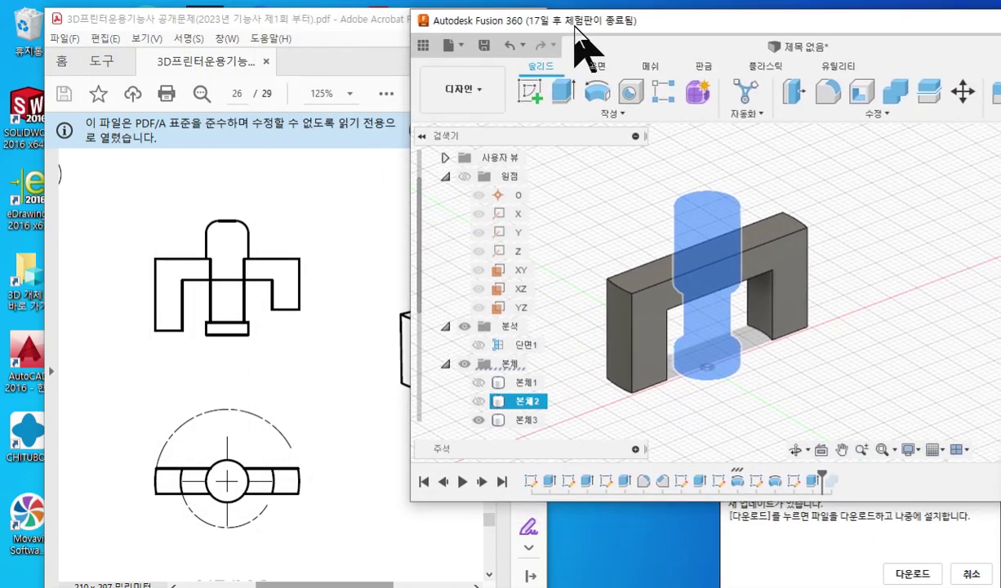
key("F9")
left_click_drag(269, 309, 314, 308)
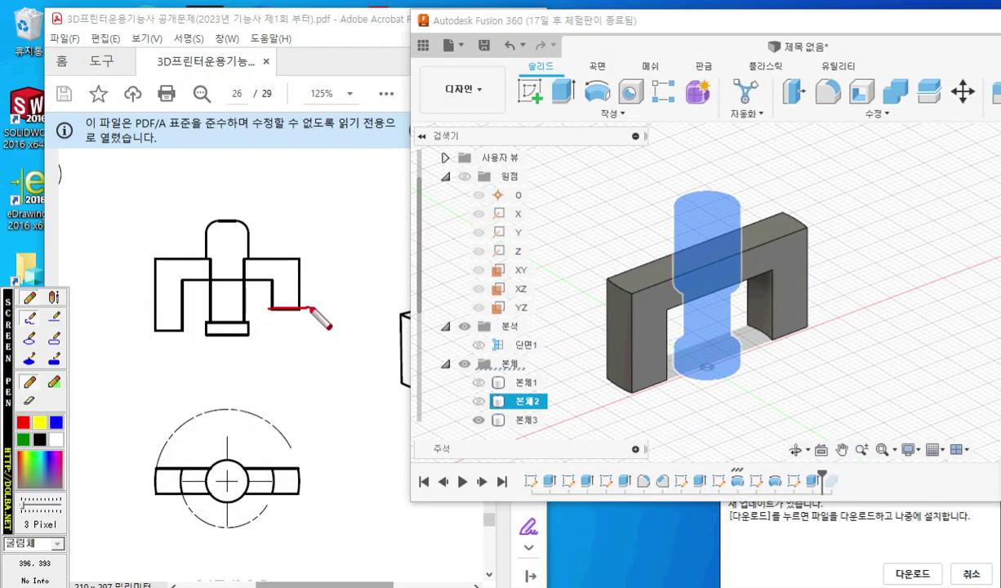
mouse_move(178, 333)
left_mouse_down()
mouse_move(327, 328)
mouse_move(288, 328)
mouse_move(296, 317)
left_mouse_up()
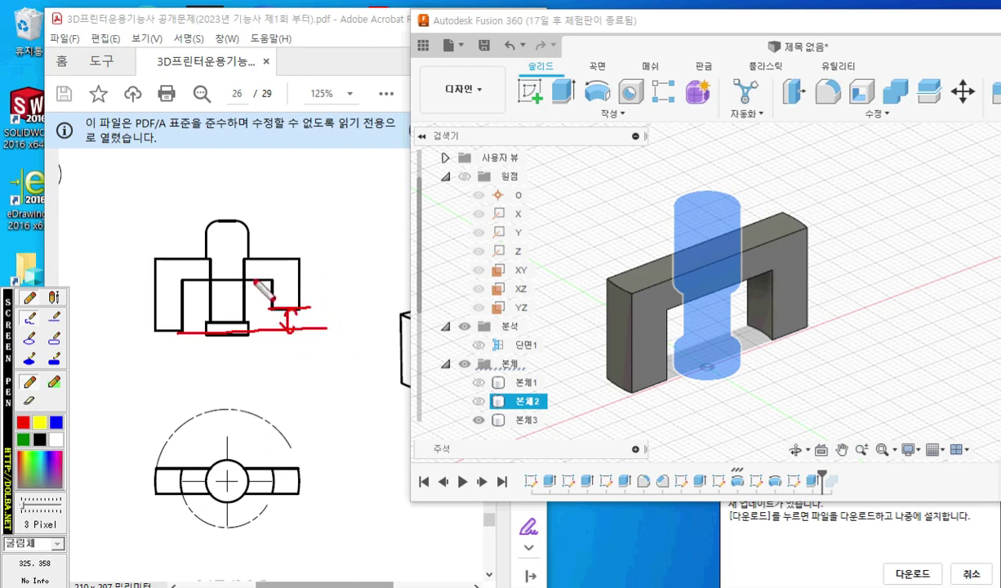
mouse_move(255, 278)
left_mouse_down()
mouse_move(284, 279)
mouse_move(264, 308)
mouse_move(263, 279)
mouse_move(270, 284)
left_mouse_up()
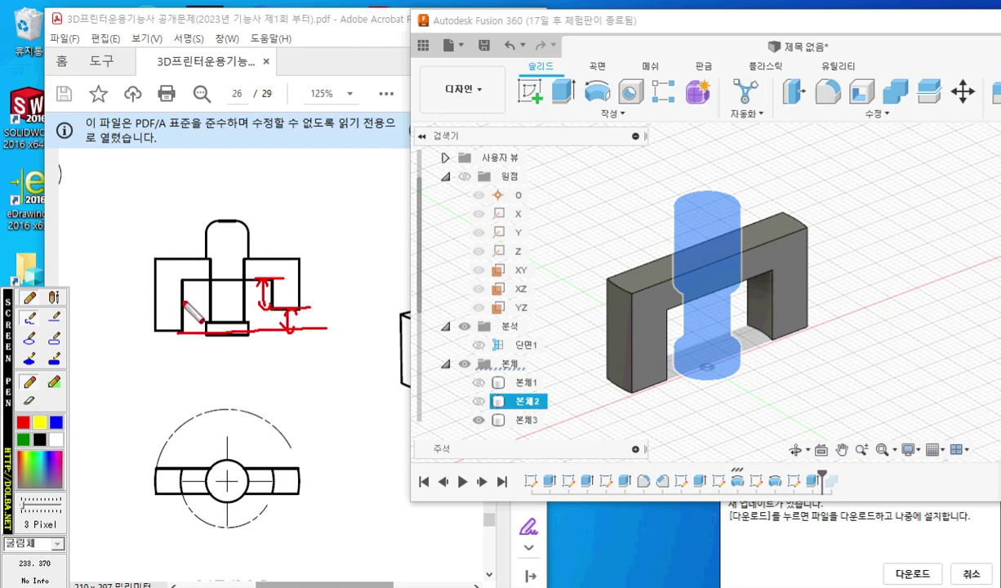
left_click_drag(183, 281, 111, 275)
left_click_drag(180, 330, 124, 329)
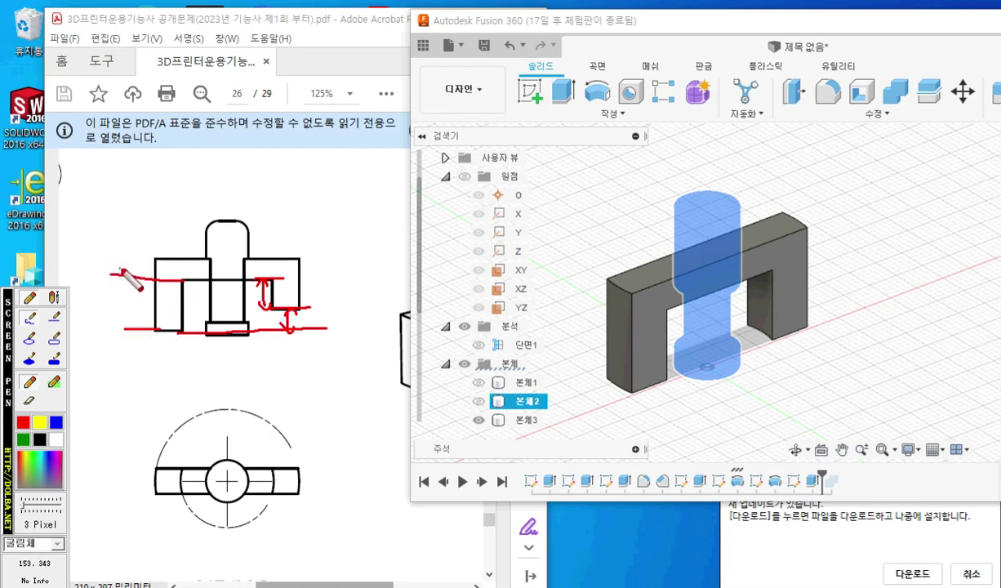
left_click_drag(133, 278, 133, 330)
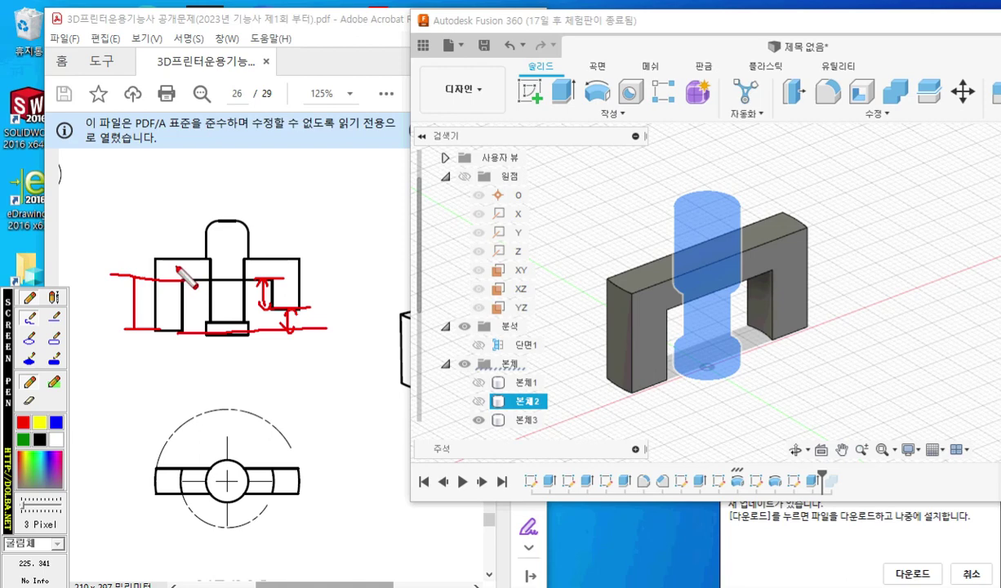
key("Escape")
- Annotate the arm in the PDF's front view with the heights 17, 5, 12 and 7 using the screen pen, and clear the marks
key("F9")
mouse_move(189, 254)
left_mouse_down()
mouse_move(189, 279)
mouse_move(190, 259)
mouse_move(168, 248)
mouse_move(178, 230)
mouse_move(127, 259)
mouse_move(133, 337)
mouse_move(152, 333)
left_mouse_up()
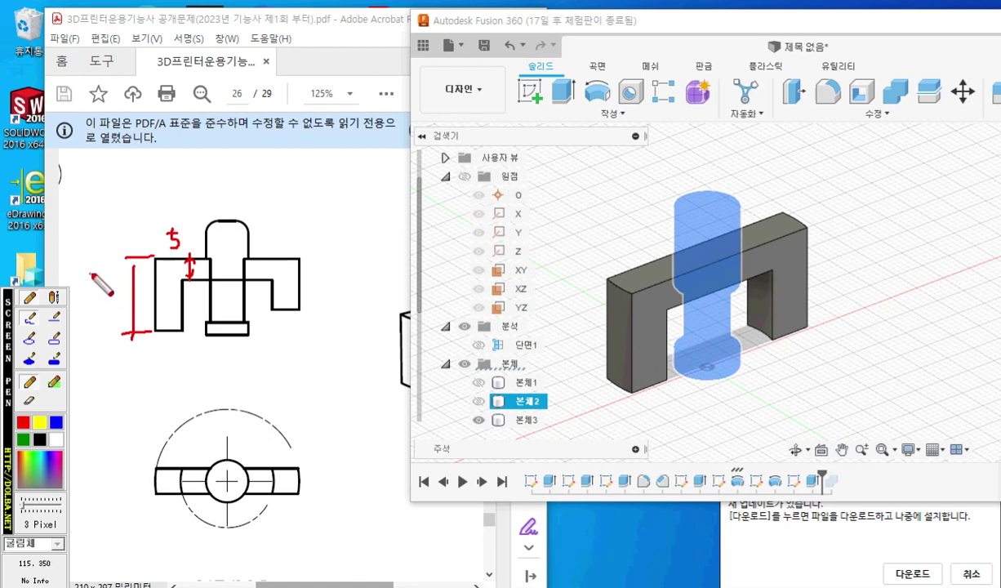
mouse_move(95, 278)
left_mouse_down()
mouse_move(97, 313)
mouse_move(121, 291)
left_mouse_up()
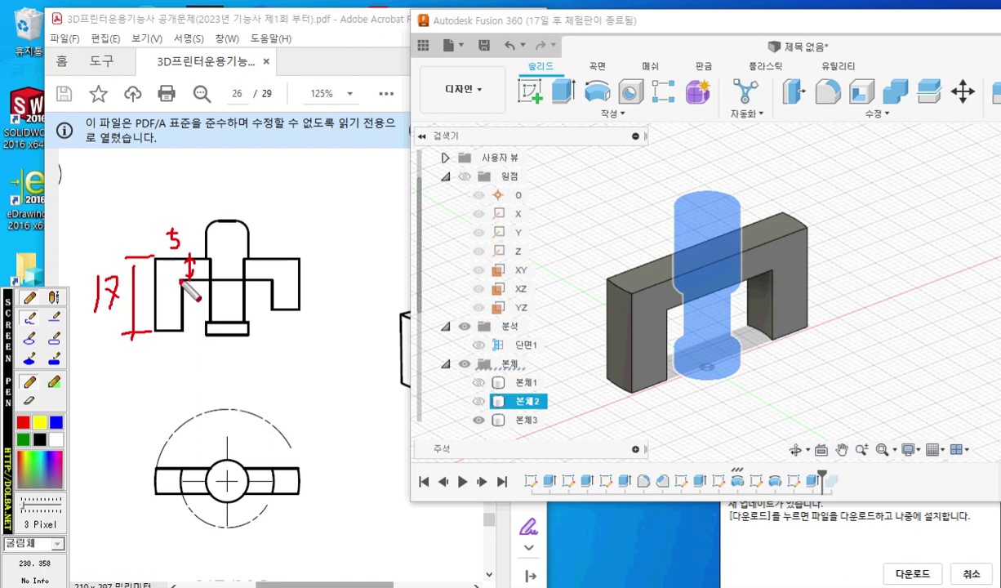
mouse_move(173, 301)
left_mouse_down()
mouse_move(175, 315)
mouse_move(193, 310)
left_mouse_up()
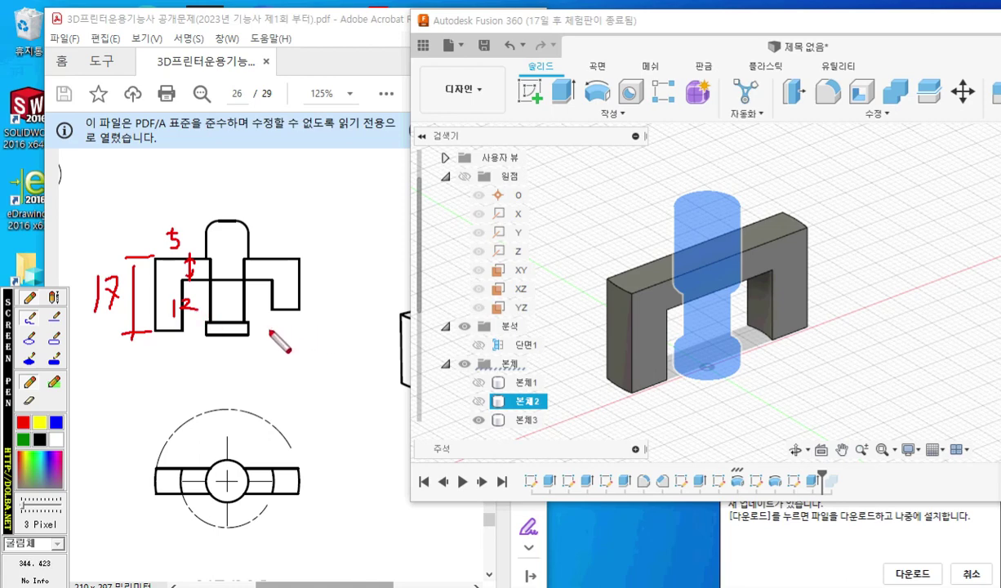
left_click_drag(268, 332, 328, 331)
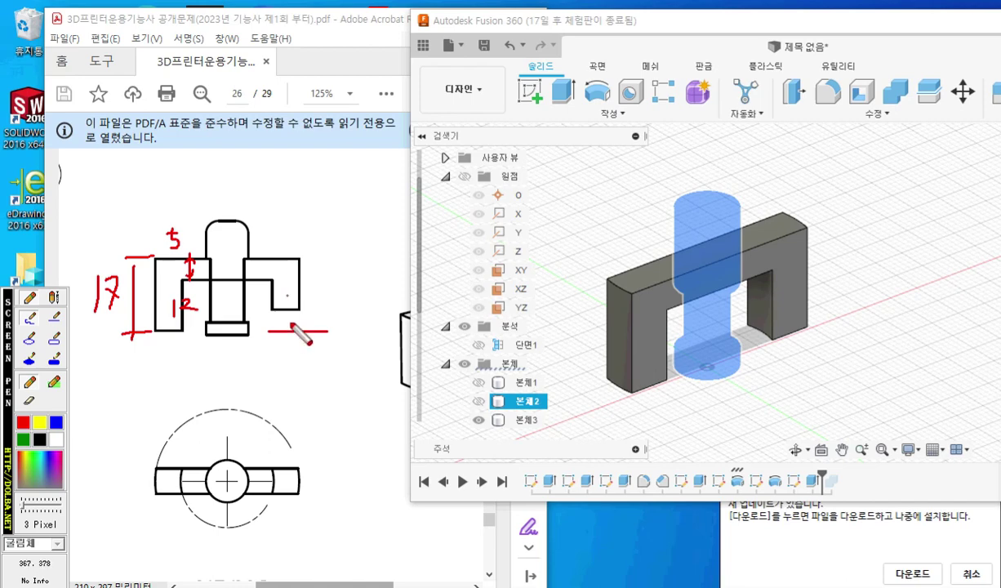
mouse_move(289, 331)
left_mouse_down()
mouse_move(289, 312)
mouse_move(295, 319)
left_mouse_up()
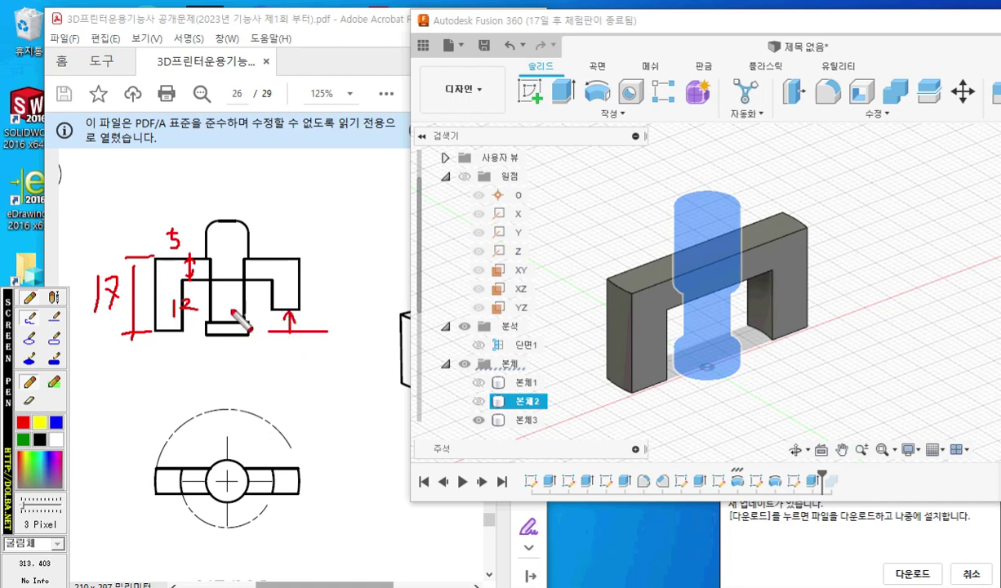
mouse_move(255, 281)
left_mouse_down()
mouse_move(258, 307)
mouse_move(286, 284)
mouse_move(282, 297)
left_mouse_up()
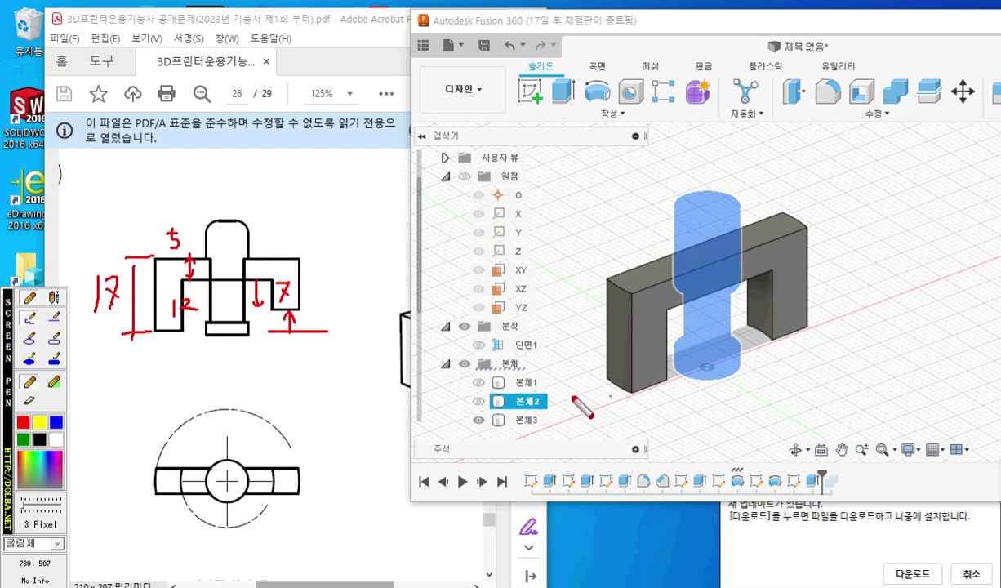
key("Escape")
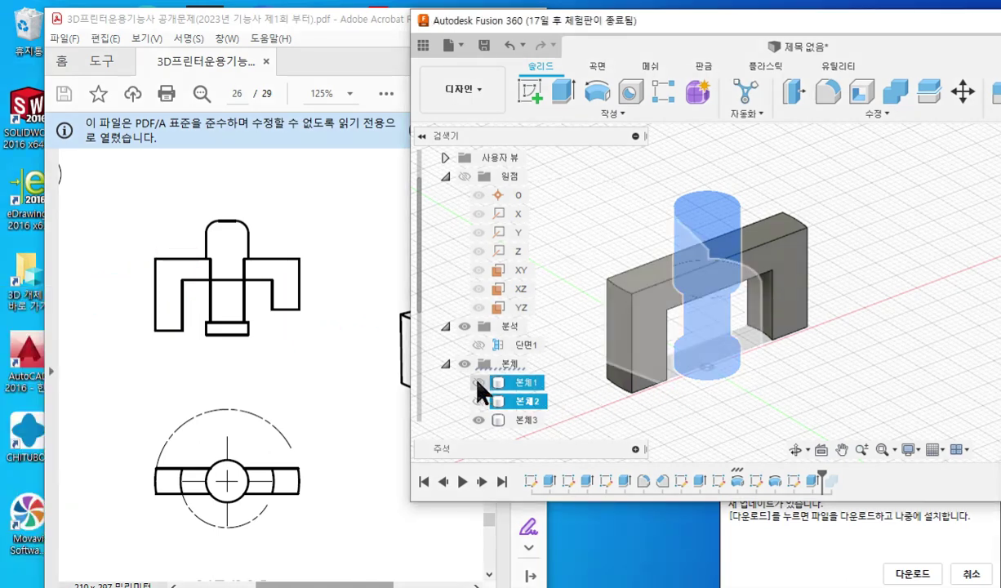
- Show 본체1 together with the arm and orient the view square to the XZ plane
left_click(478, 382)
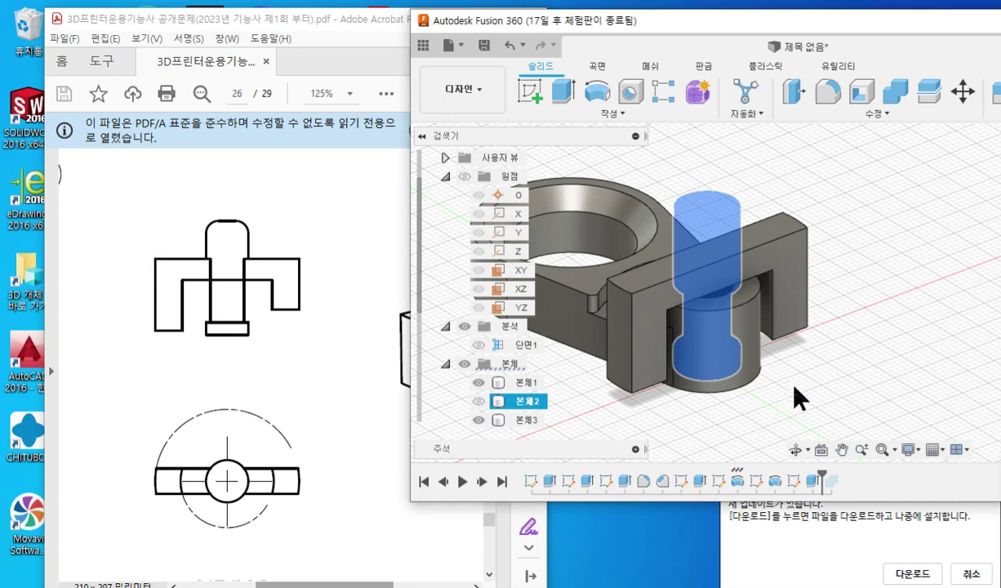
left_click(510, 288)
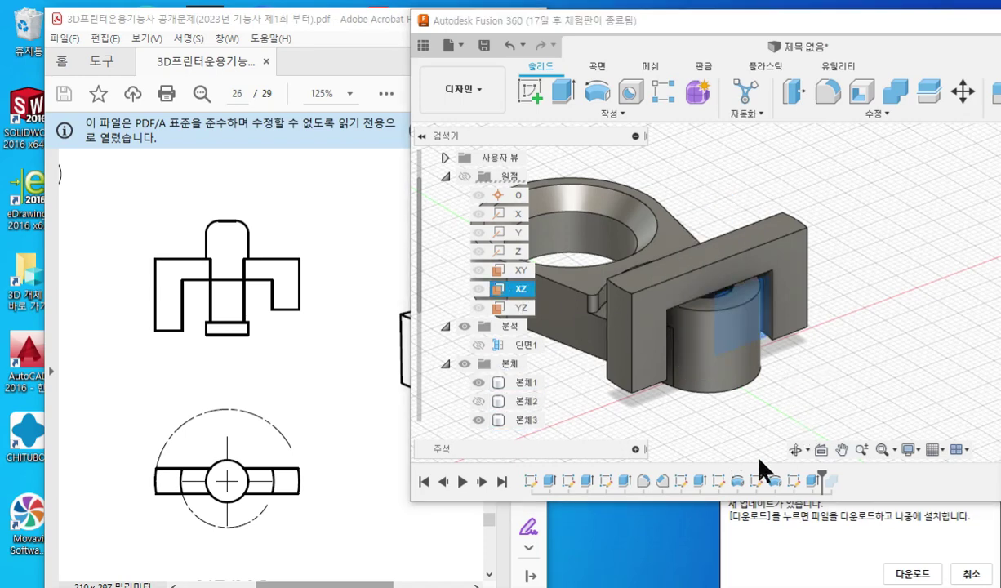
left_click(821, 451)
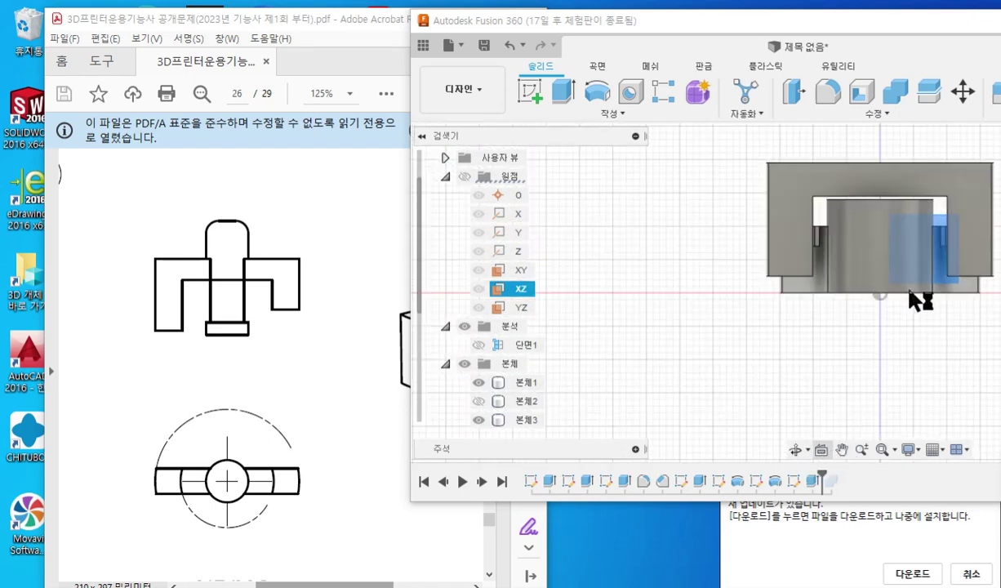
scroll(765, 333, "up", 5)
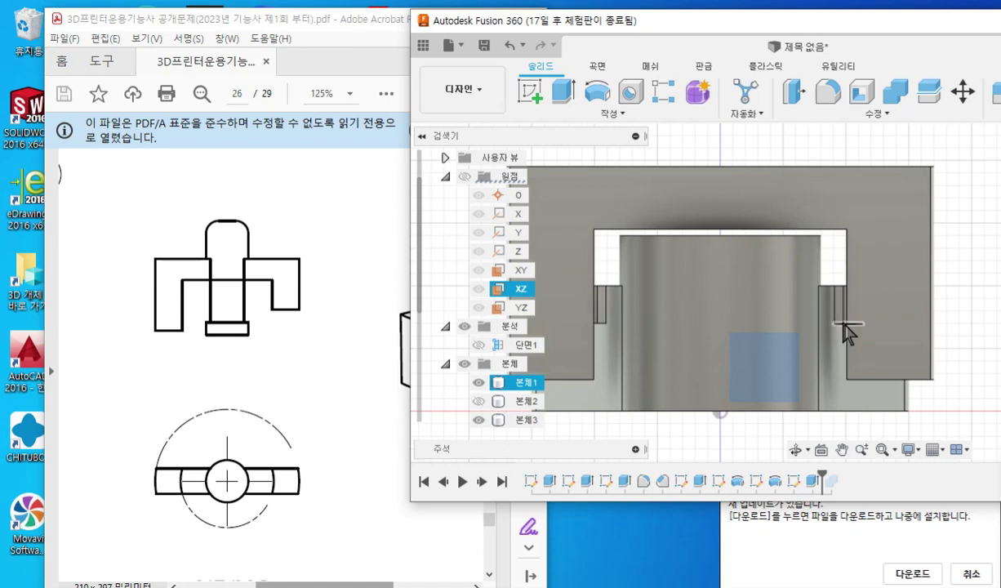
- Change the section analysis 단면1 to cut along the XZ plane with its direction flipped, and display it
left_click(480, 345)
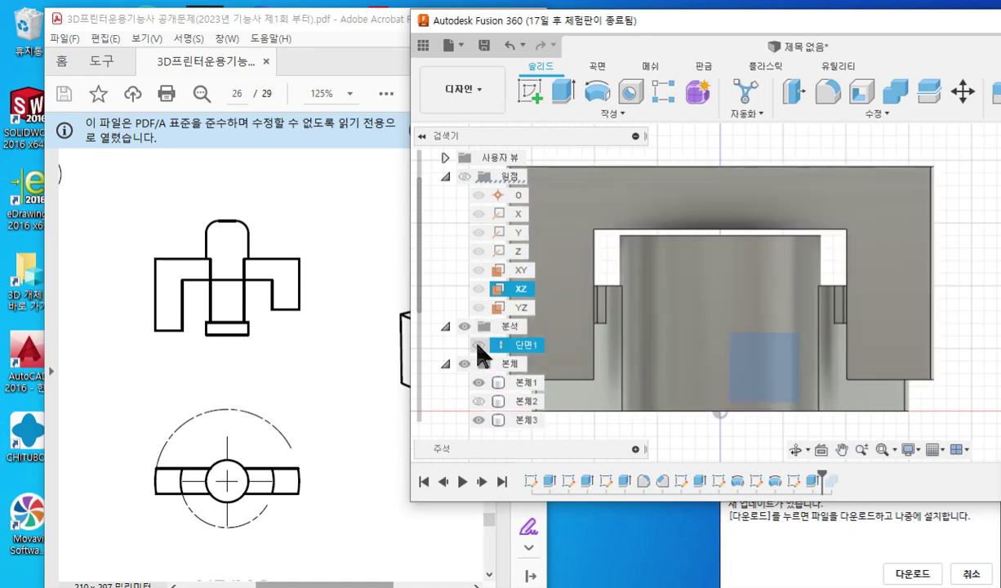
left_click(478, 344)
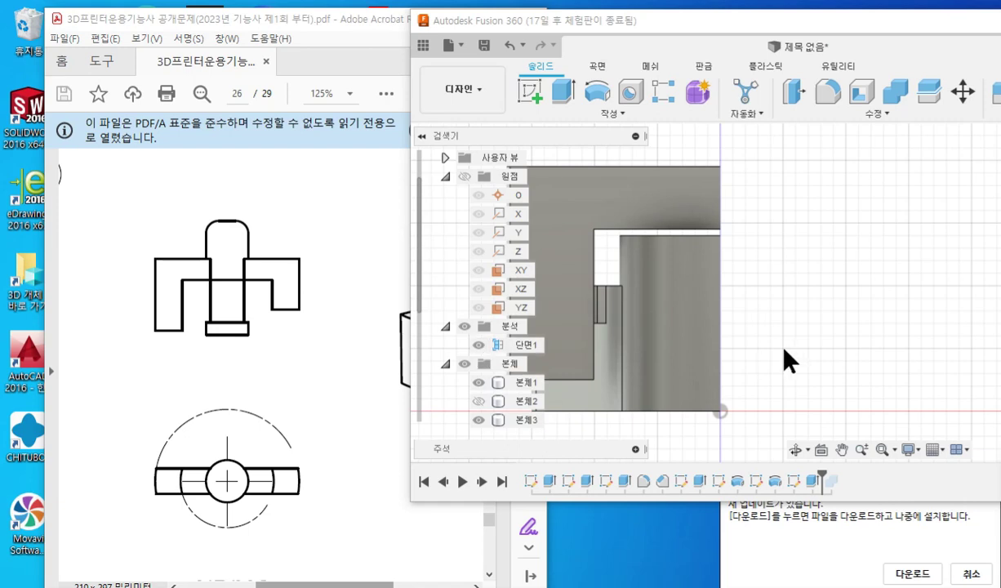
left_click(478, 344)
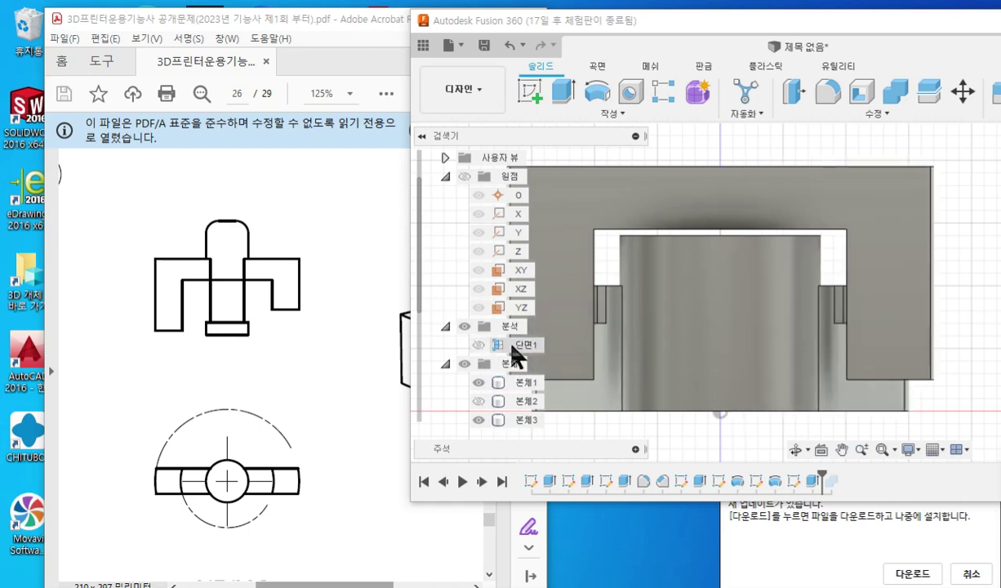
right_click(512, 347)
left_click(562, 381)
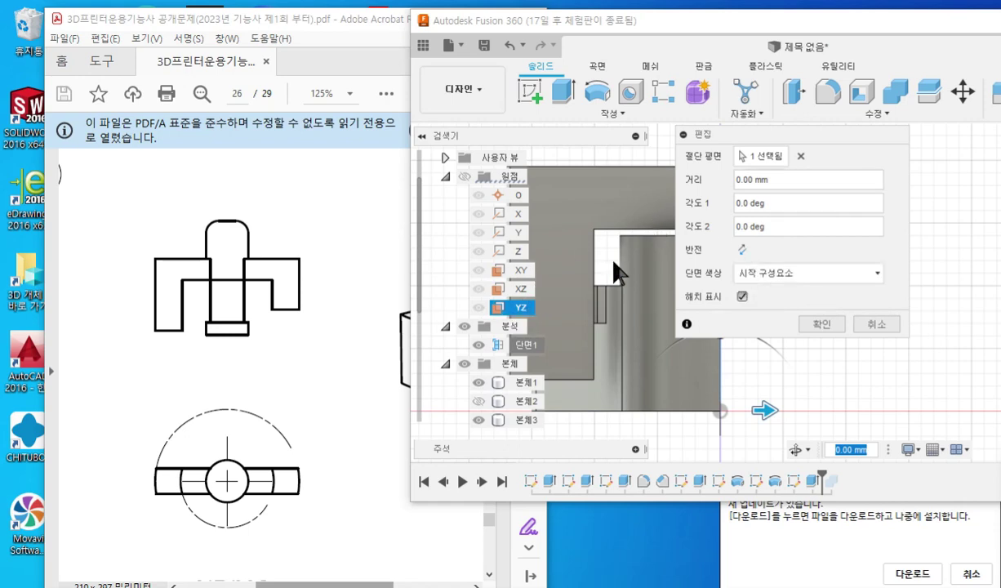
left_click(800, 156)
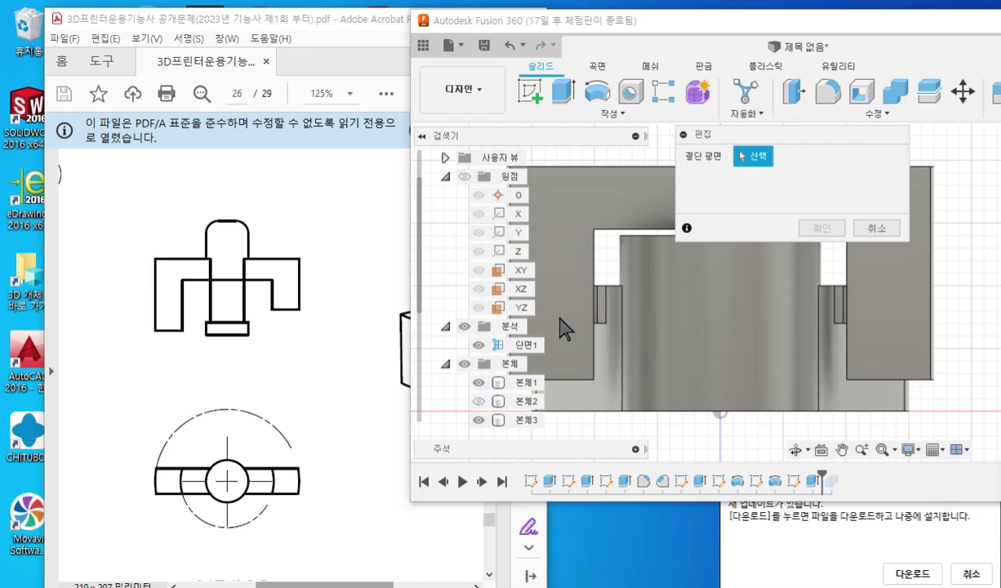
left_click(519, 291)
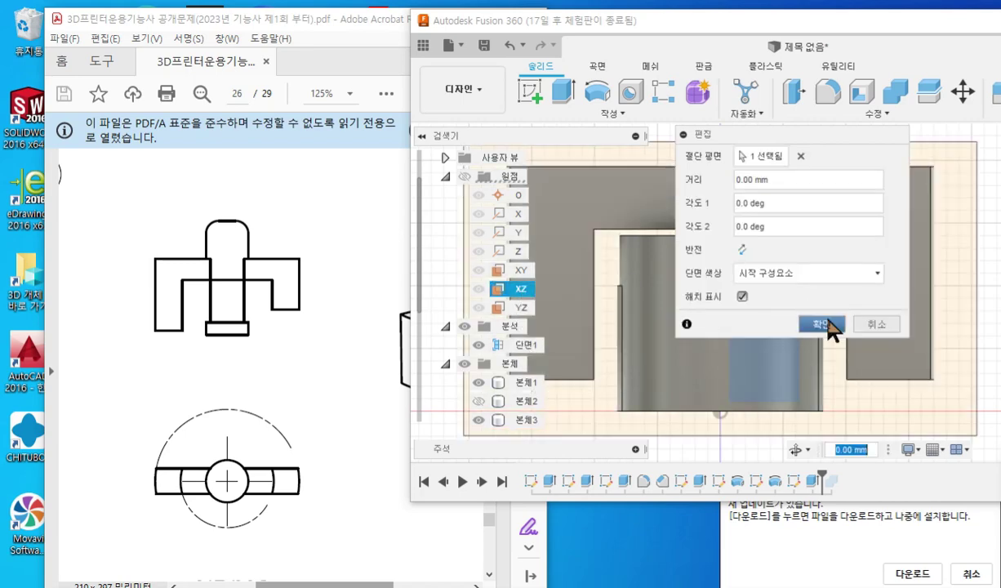
left_click(742, 249)
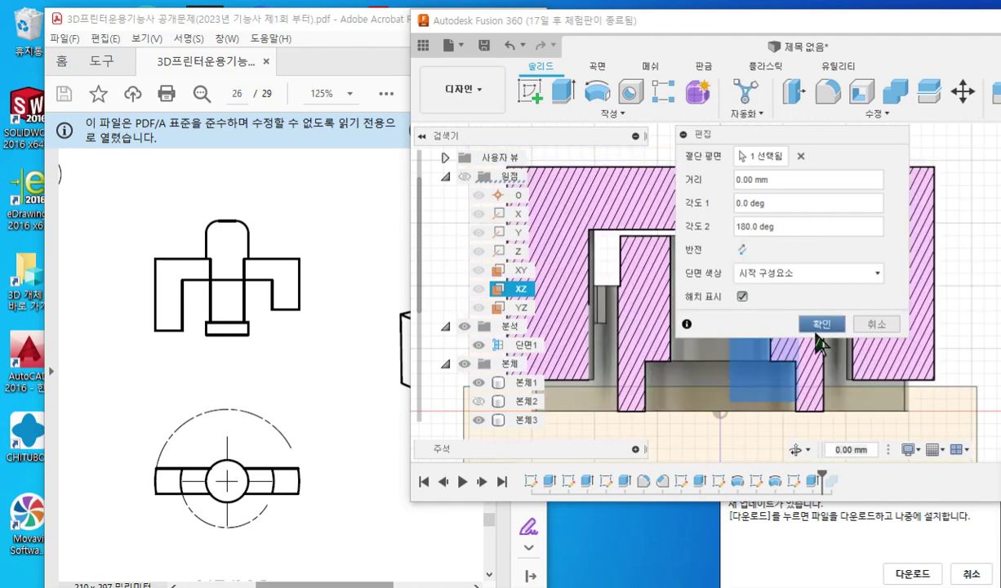
left_click(826, 324)
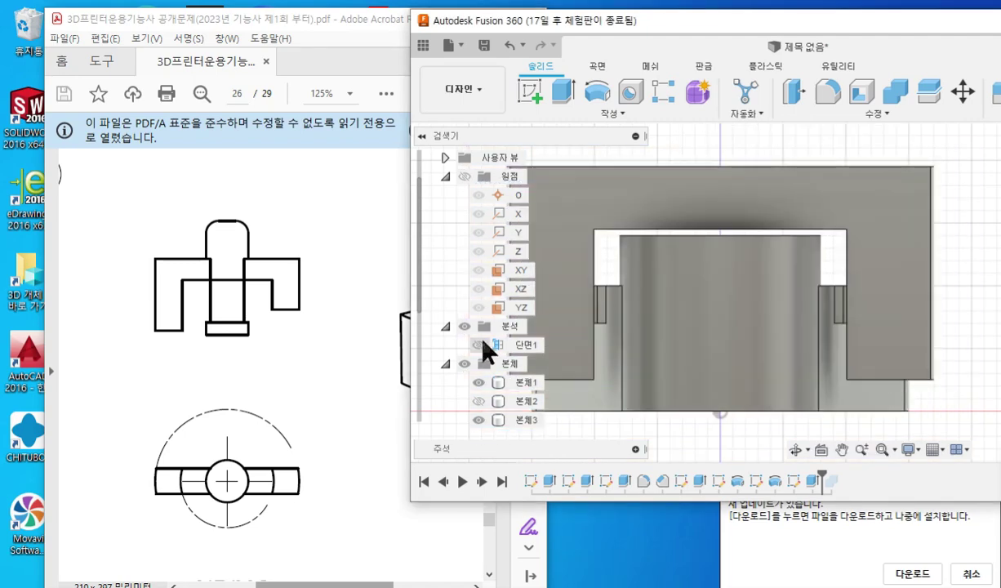
- Mark both side ledges and the 0.5 gap between crossbar and central boss on the section view with the screen pen
scroll(828, 359, "down", 1)
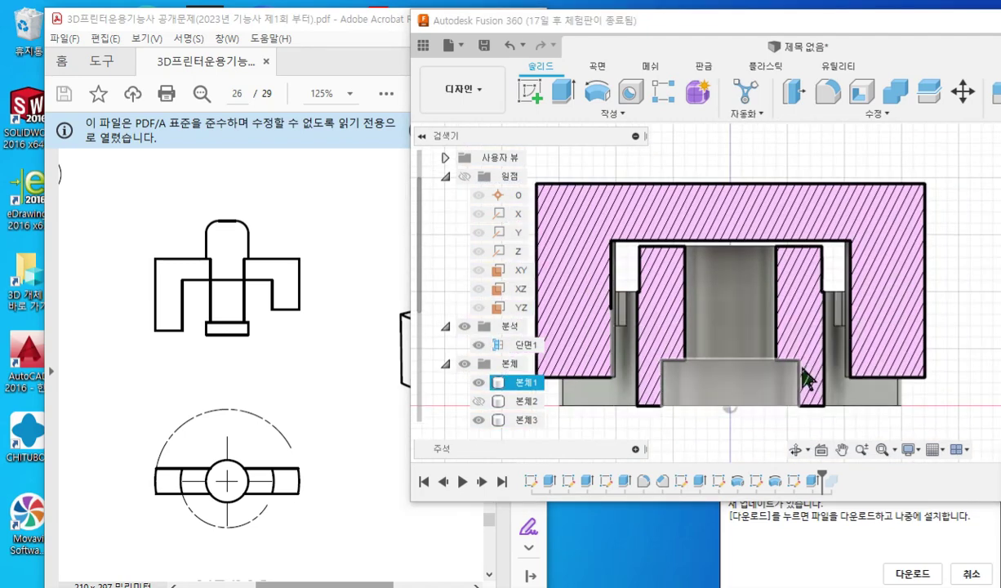
middle_click_drag(835, 395, 851, 383)
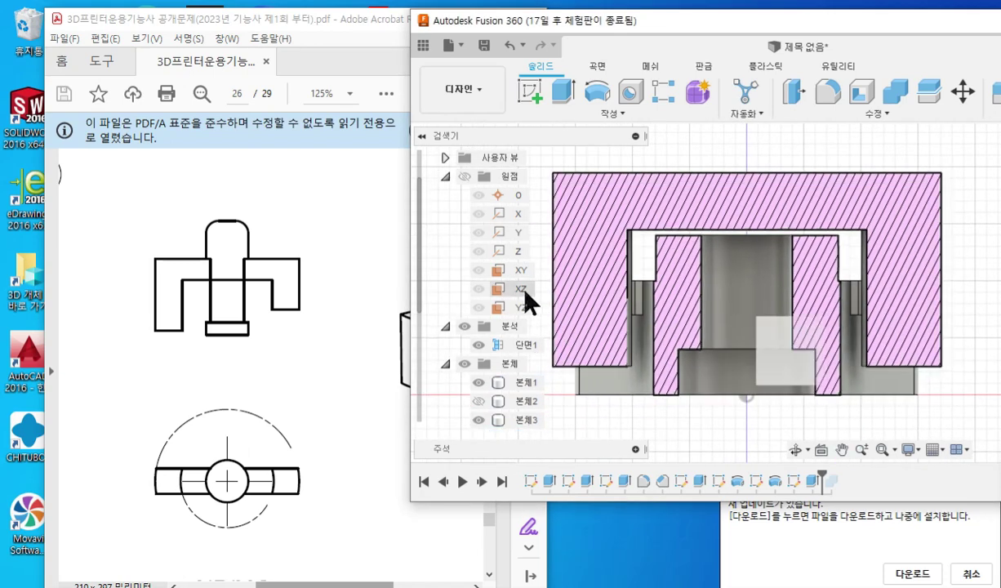
key("F12")
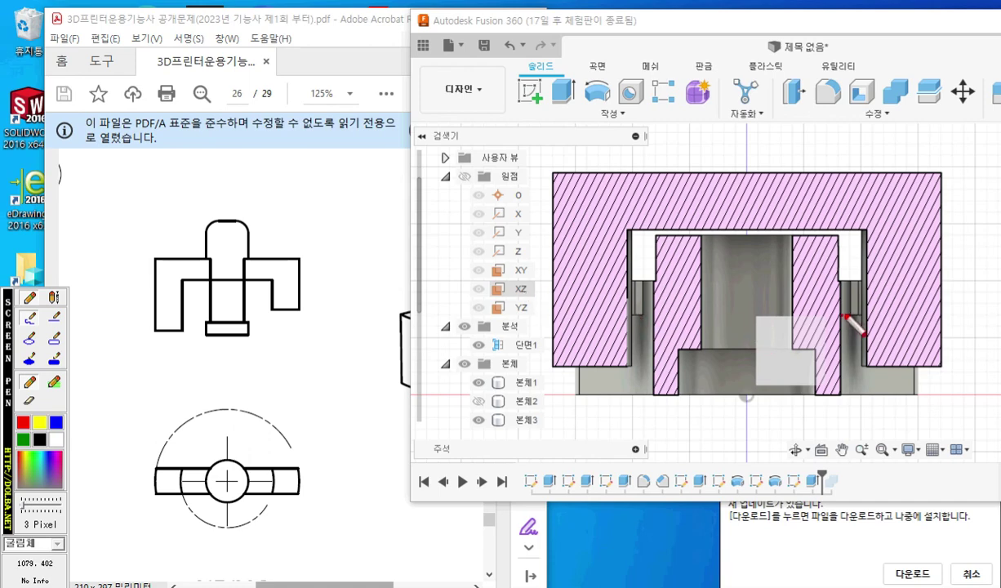
left_click_drag(841, 315, 864, 314)
mouse_move(637, 317)
left_mouse_down()
mouse_move(628, 316)
mouse_move(645, 317)
left_mouse_up()
mouse_move(793, 237)
left_mouse_down()
mouse_move(834, 236)
mouse_move(816, 226)
mouse_move(837, 226)
mouse_move(820, 251)
mouse_move(833, 243)
left_mouse_up()
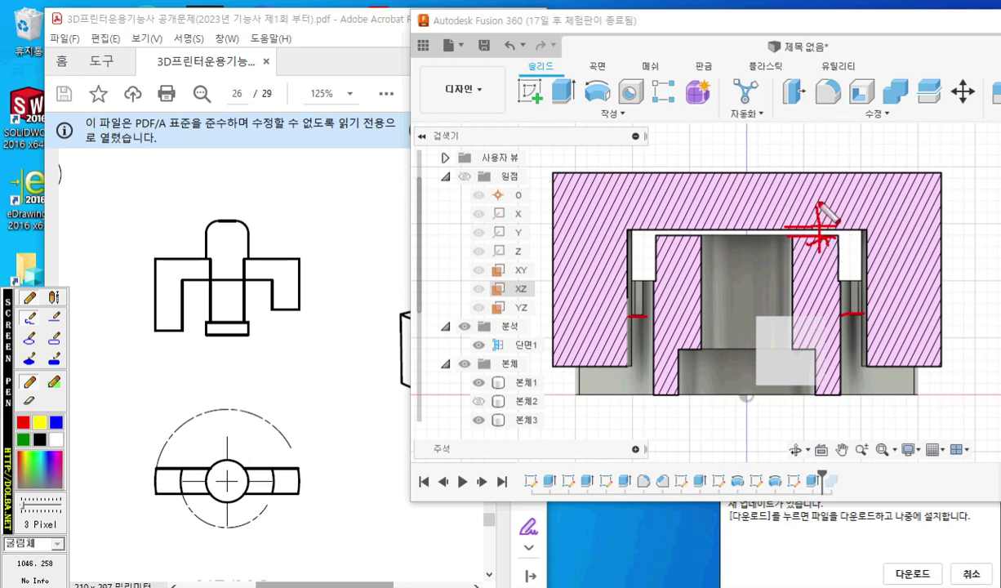
mouse_move(809, 210)
left_mouse_down()
mouse_move(820, 223)
mouse_move(830, 212)
left_mouse_up()
mouse_move(795, 184)
left_mouse_down()
mouse_move(811, 200)
mouse_move(840, 193)
mouse_move(824, 201)
left_mouse_up()
left_click_drag(832, 182, 851, 182)
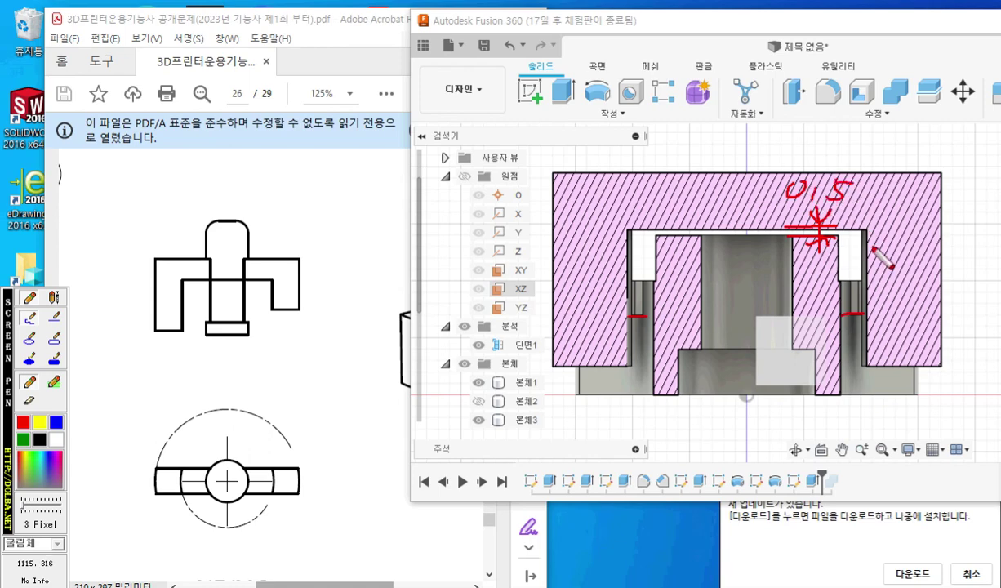
- Outline a shortened arm leg with a gap at its lower end on the section view, and clear the pen marks
mouse_move(870, 230)
left_mouse_down()
mouse_move(870, 278)
mouse_move(885, 308)
left_mouse_up()
mouse_move(923, 207)
left_mouse_down()
mouse_move(872, 310)
mouse_move(962, 317)
left_mouse_up()
mouse_move(895, 333)
left_mouse_down()
mouse_move(895, 298)
mouse_move(887, 313)
mouse_move(906, 309)
left_mouse_up()
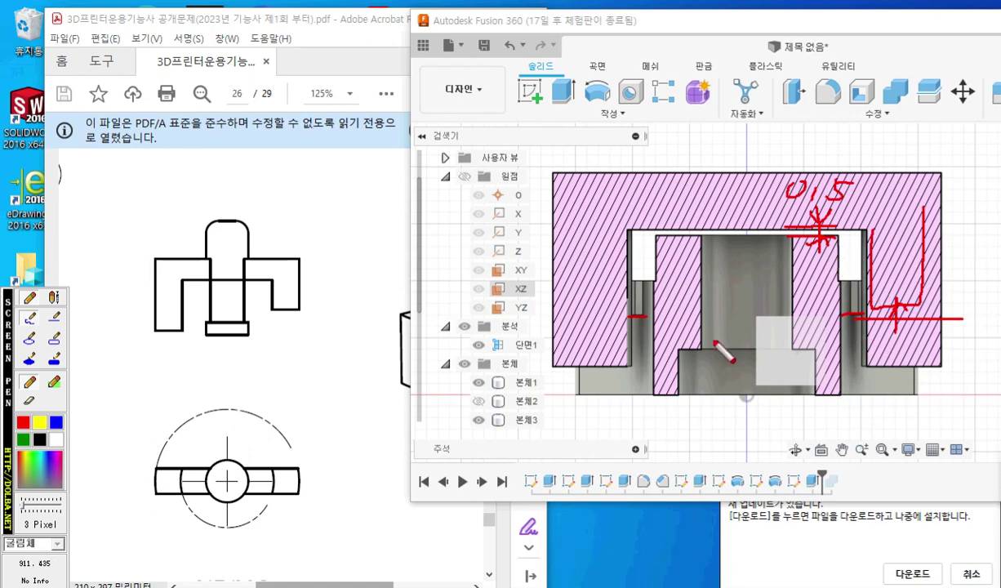
key("Escape")
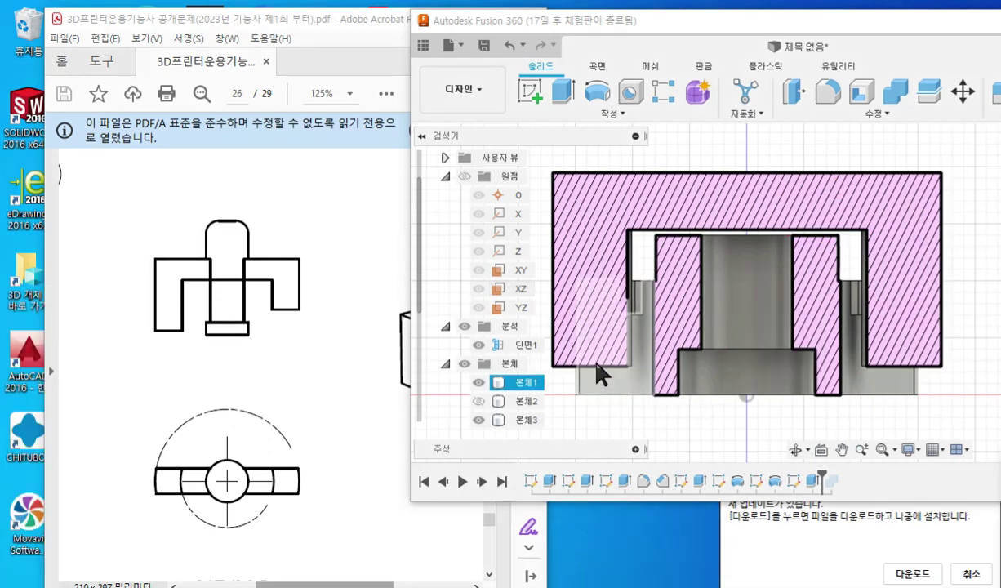
- Hide the section analysis 단면1 and start a sketch on the lower end face of the arm leg to be shortened
left_click(480, 346)
left_click(478, 345)
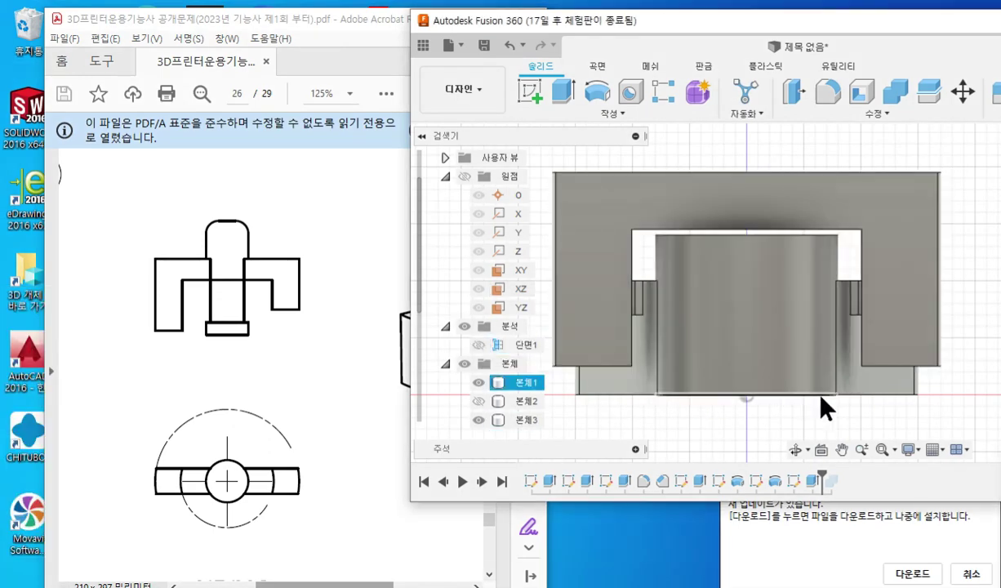
mouse_move(819, 396)
middle_mouse_down("shift")
mouse_move(809, 439)
mouse_move(809, 387)
middle_mouse_up("shift")
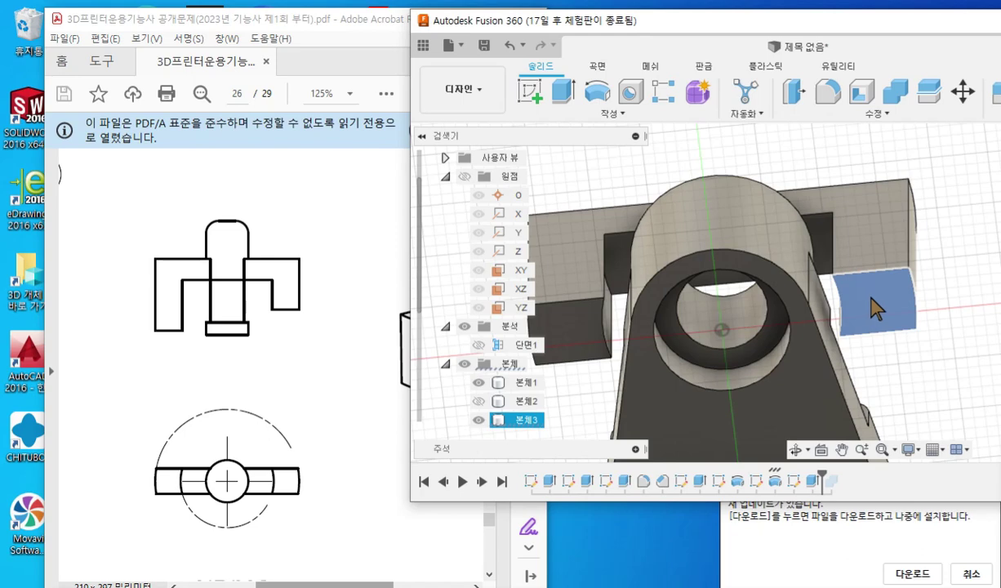
right_click(881, 308)
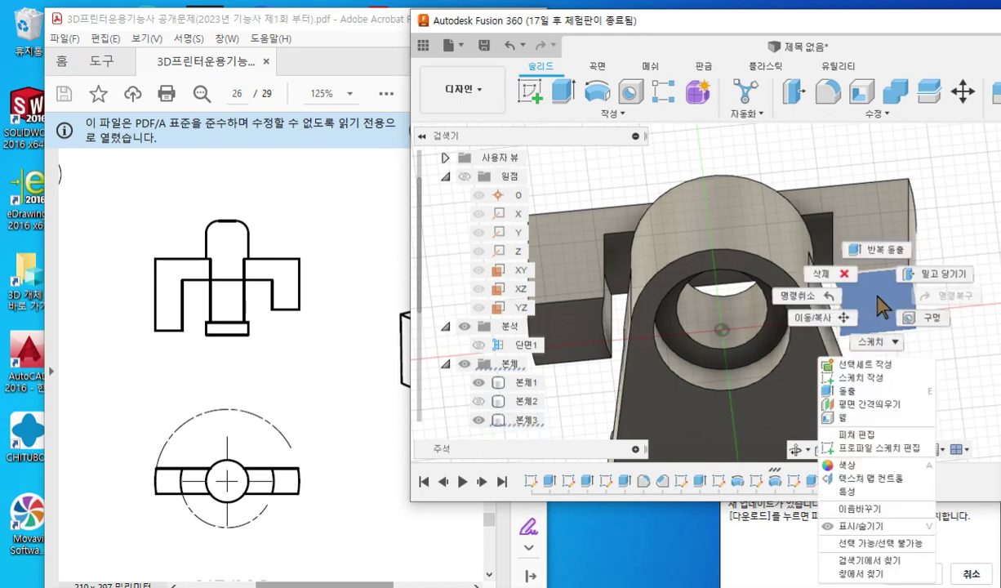
left_click(872, 378)
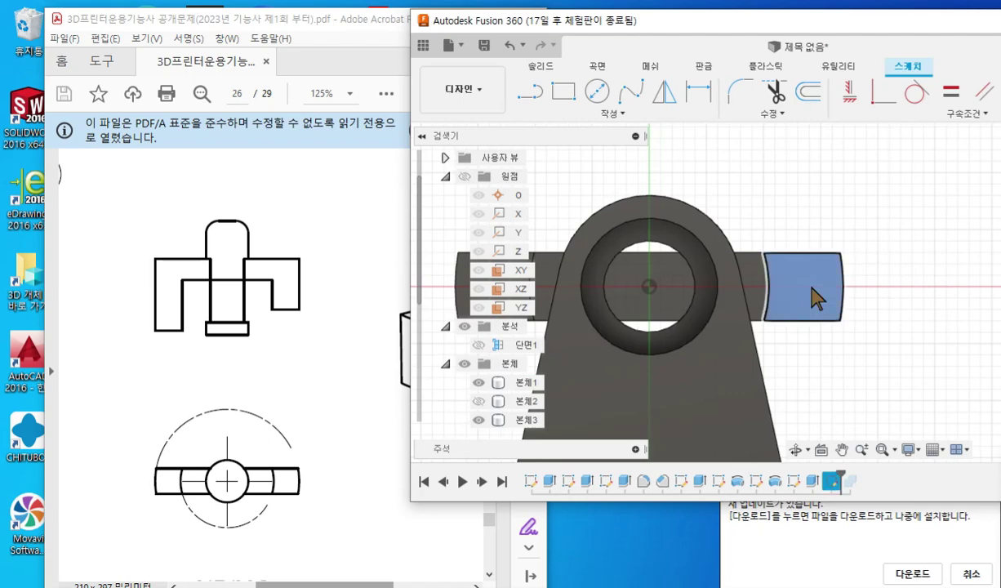
- Start extruding the leg's end-face profile with the operation set to cut (잘라내기)
right_click(813, 299)
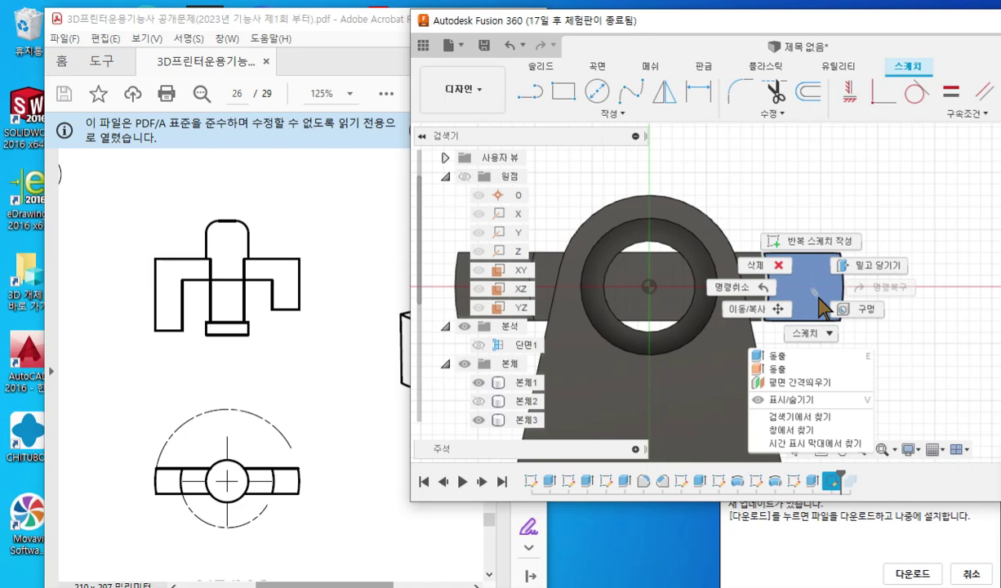
left_click(803, 359)
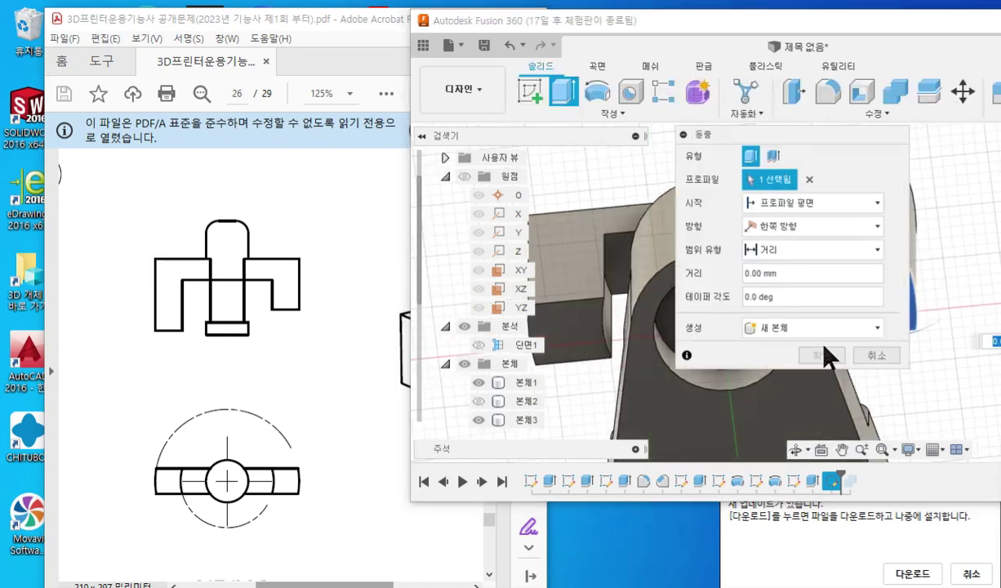
left_click_drag(792, 136, 631, 179)
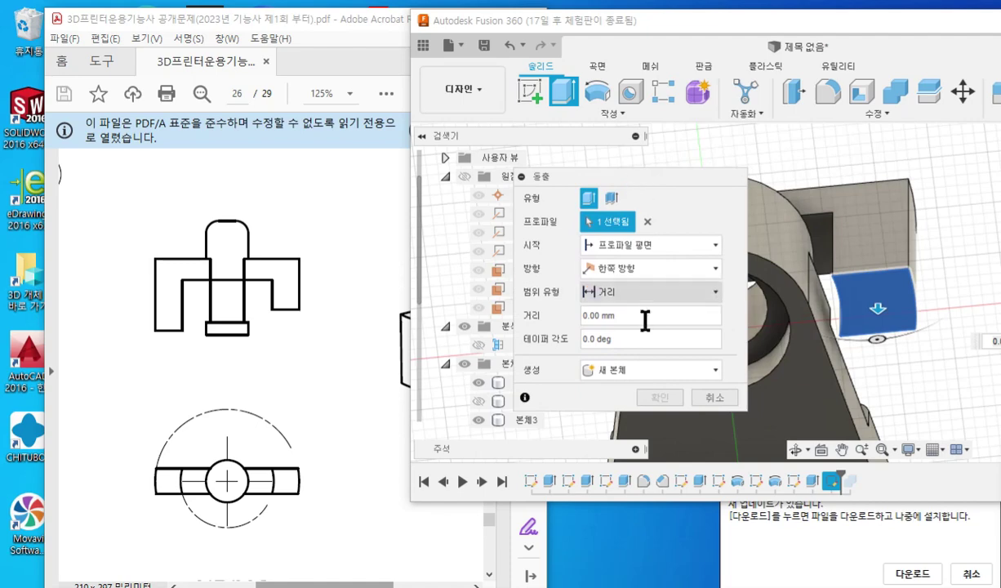
left_click(621, 370)
left_click(595, 389)
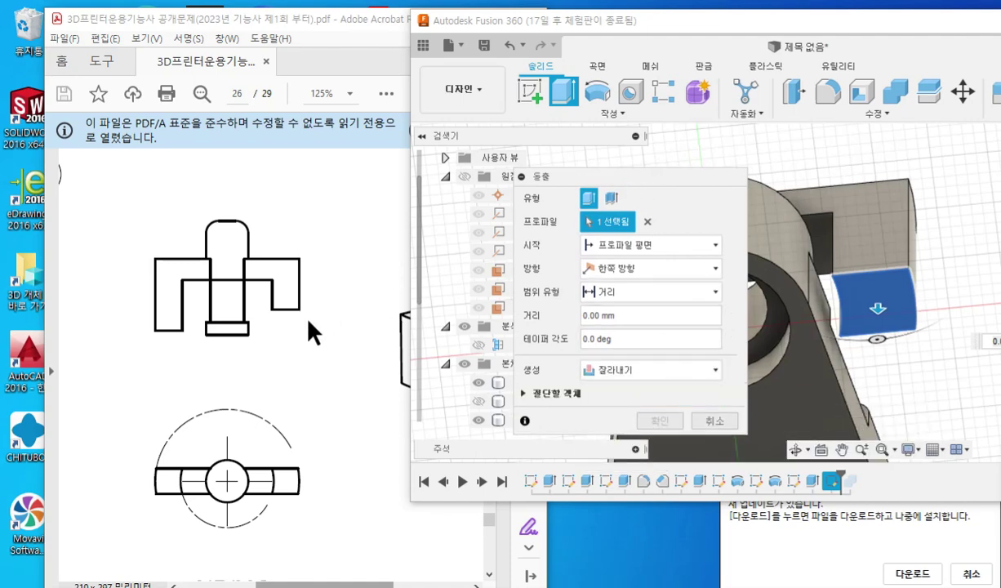
- Mark the height difference between the two leg ends and the long leg's 17 length on the PDF drawing with the screen pen
key("F4")
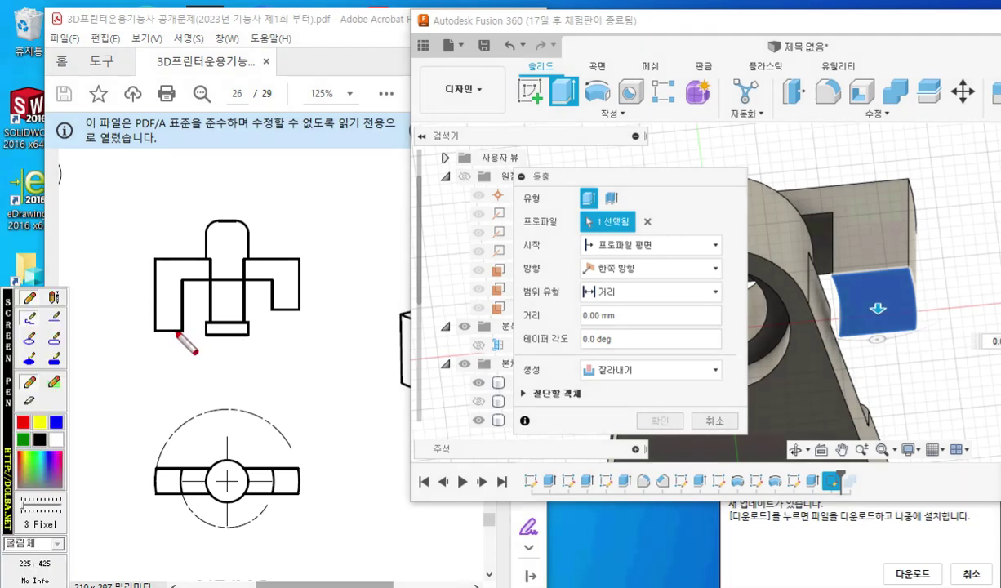
left_click_drag(177, 332, 339, 332)
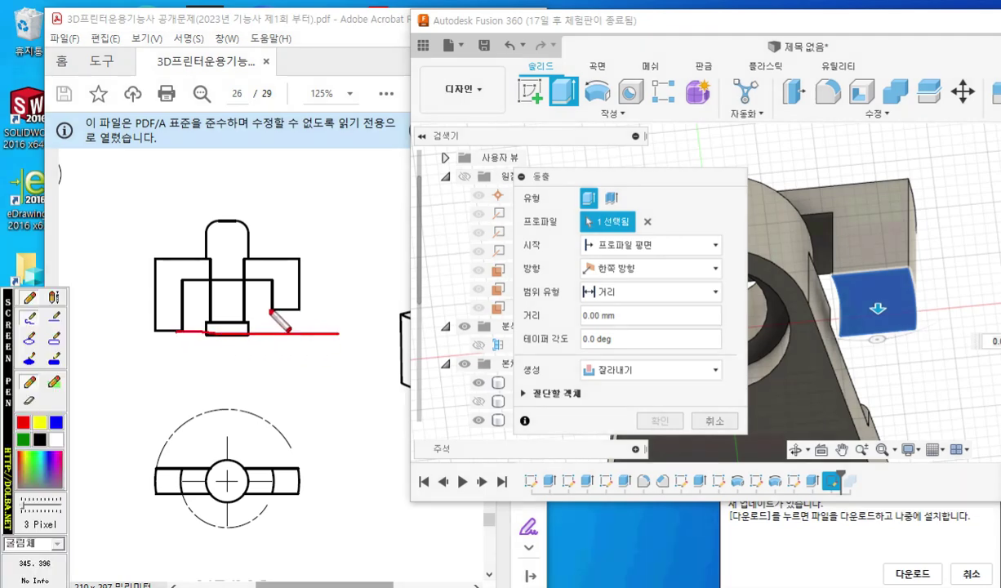
left_click_drag(269, 308, 340, 309)
mouse_move(293, 333)
left_mouse_down()
mouse_move(295, 311)
mouse_move(295, 333)
mouse_move(302, 324)
left_mouse_up()
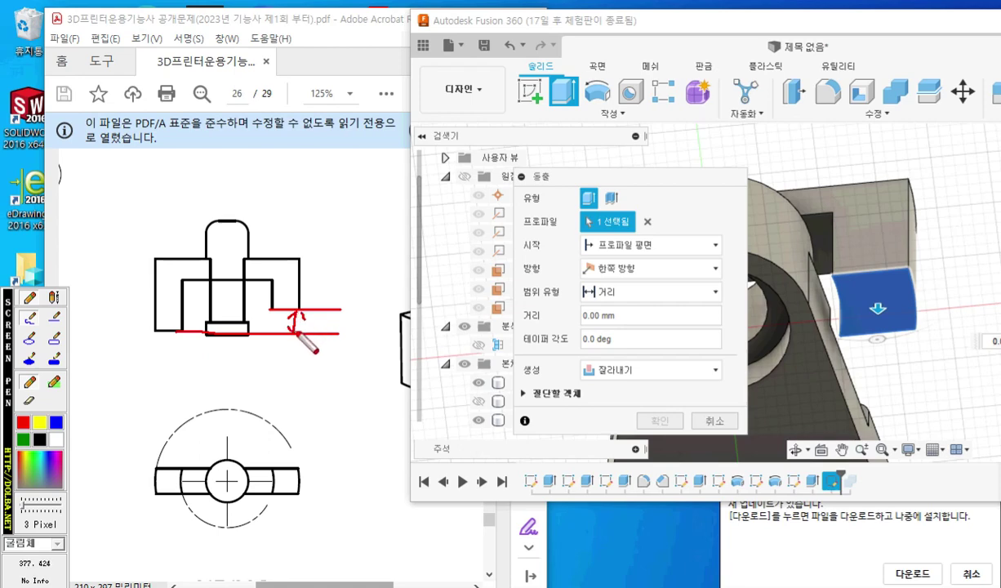
left_click_drag(155, 260, 124, 260)
left_click_drag(155, 326, 122, 327)
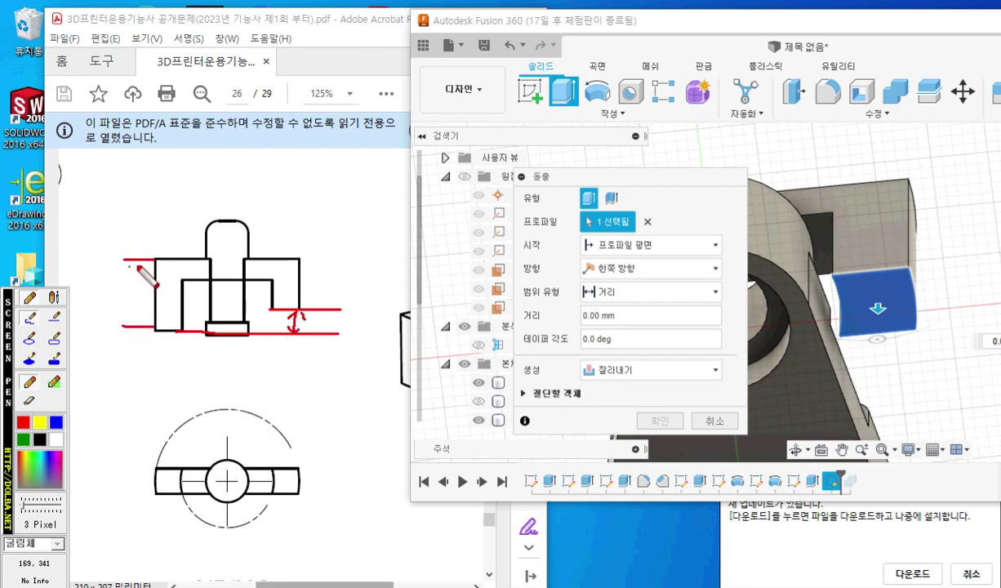
left_click_drag(138, 264, 136, 326)
left_click_drag(136, 326, 146, 314)
left_click_drag(146, 272, 101, 300)
mouse_move(105, 277)
left_mouse_down()
mouse_move(122, 277)
mouse_move(126, 303)
left_mouse_up()
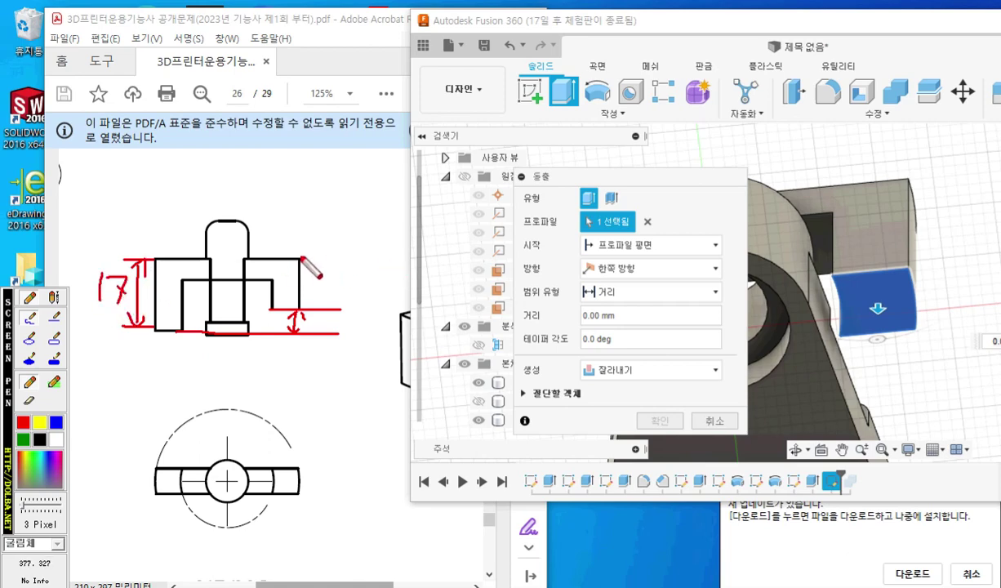
- Write 7, 5 and 12 for the short leg, 5 for the difference and -5 beside the cut distance, then clear the pen marks
mouse_move(257, 281)
left_mouse_down()
mouse_move(257, 308)
mouse_move(256, 279)
mouse_move(262, 288)
mouse_move(246, 296)
left_mouse_up()
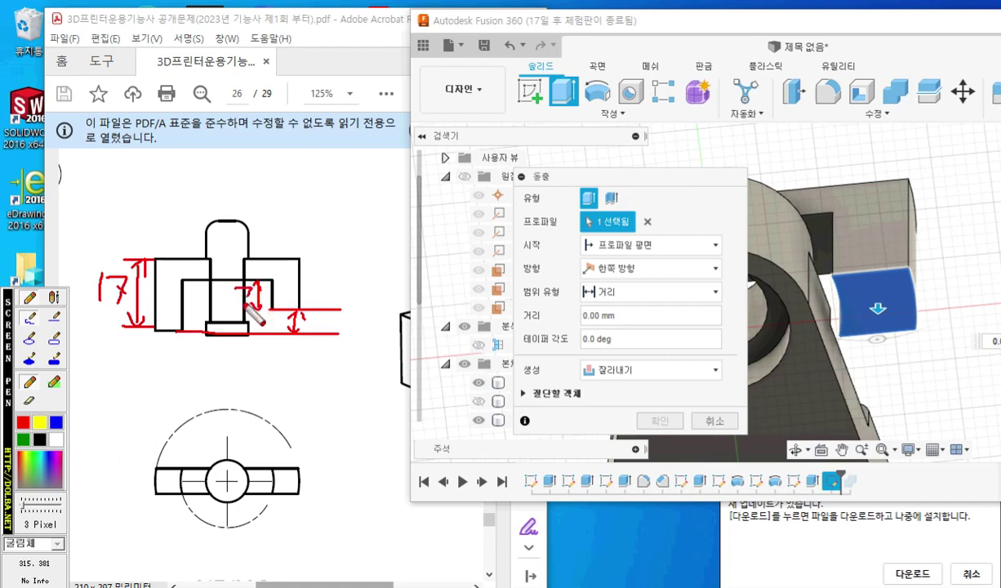
left_click_drag(267, 251, 268, 285)
mouse_move(251, 266)
left_mouse_down()
mouse_move(252, 278)
mouse_move(263, 258)
mouse_move(311, 290)
mouse_move(327, 279)
mouse_move(340, 285)
left_mouse_up()
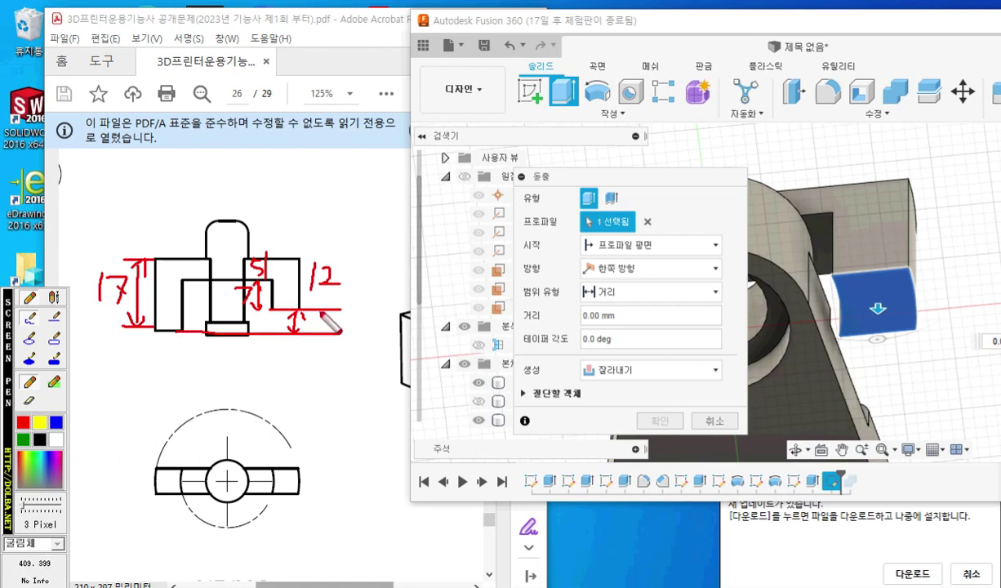
mouse_move(319, 313)
left_mouse_down()
mouse_move(326, 327)
mouse_move(349, 320)
left_mouse_up()
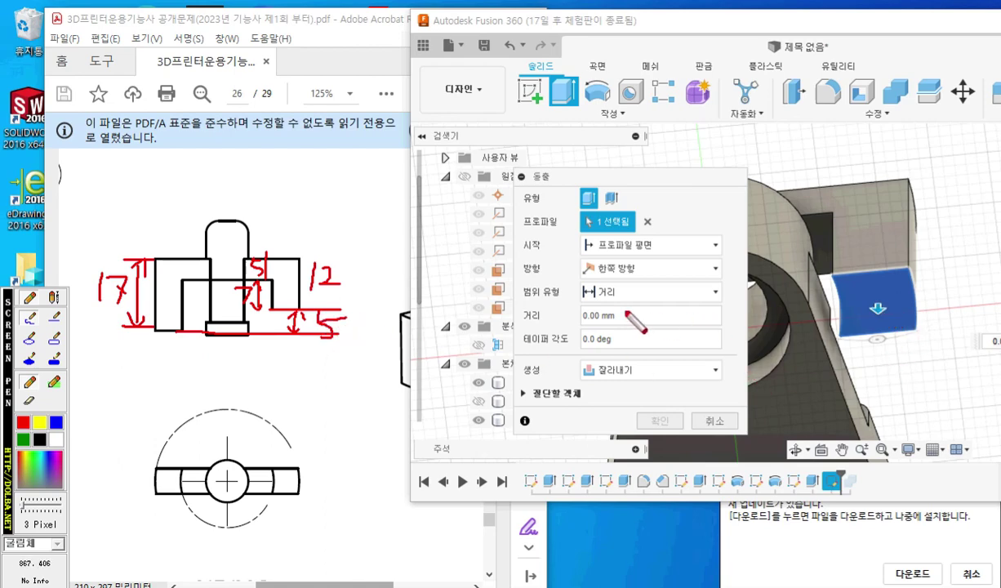
mouse_move(618, 312)
left_mouse_down()
mouse_move(635, 312)
mouse_move(636, 331)
mouse_move(668, 305)
left_mouse_up()
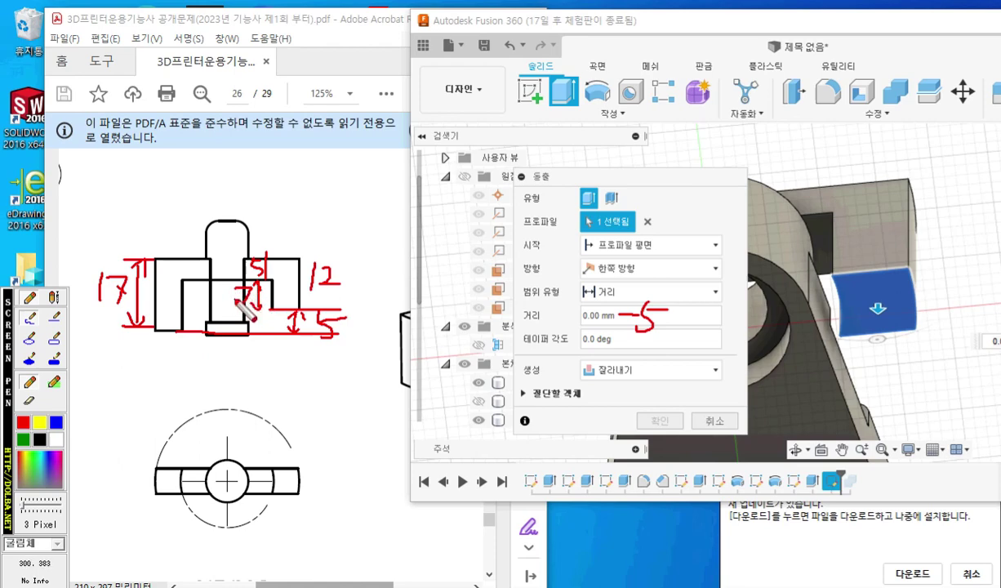
left_click(670, 175)
key("Escape")
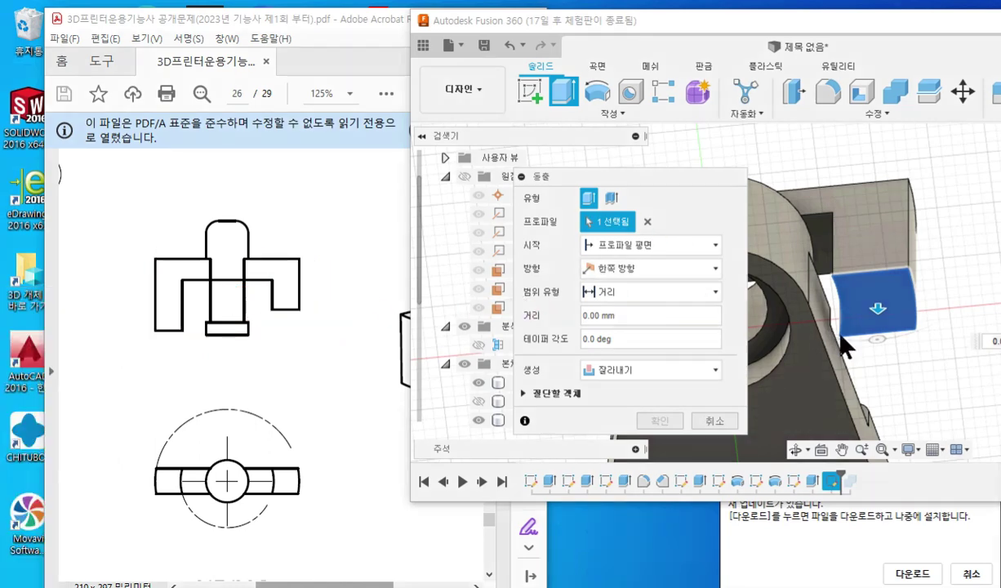
- Cut the leg's end face by a distance of -5 mm to shorten the leg
double_click(644, 314)
double_click(591, 315)
type("-5")
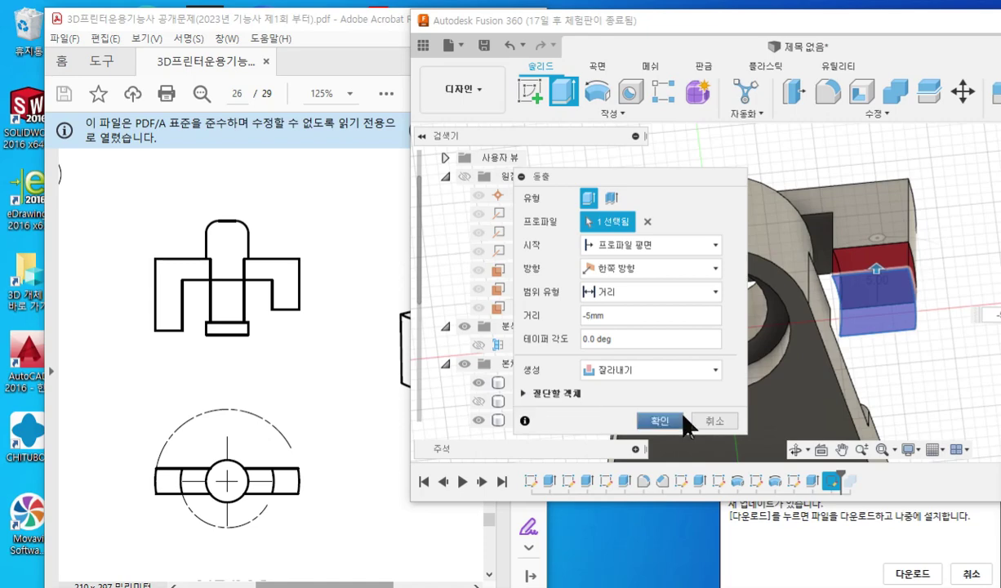
left_click(657, 420)
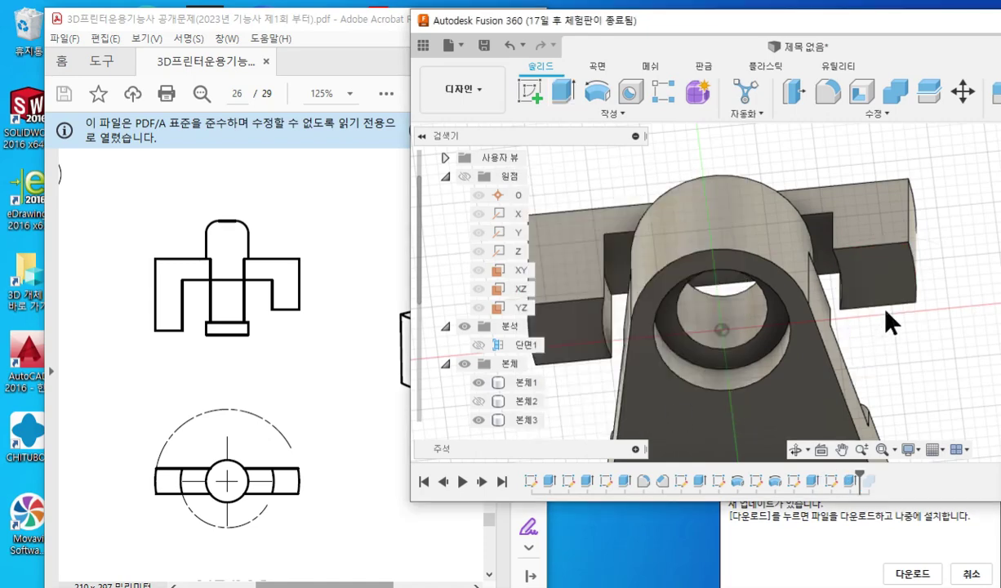
scroll(877, 304, "down", 2)
middle_click_drag(877, 304, 827, 329)
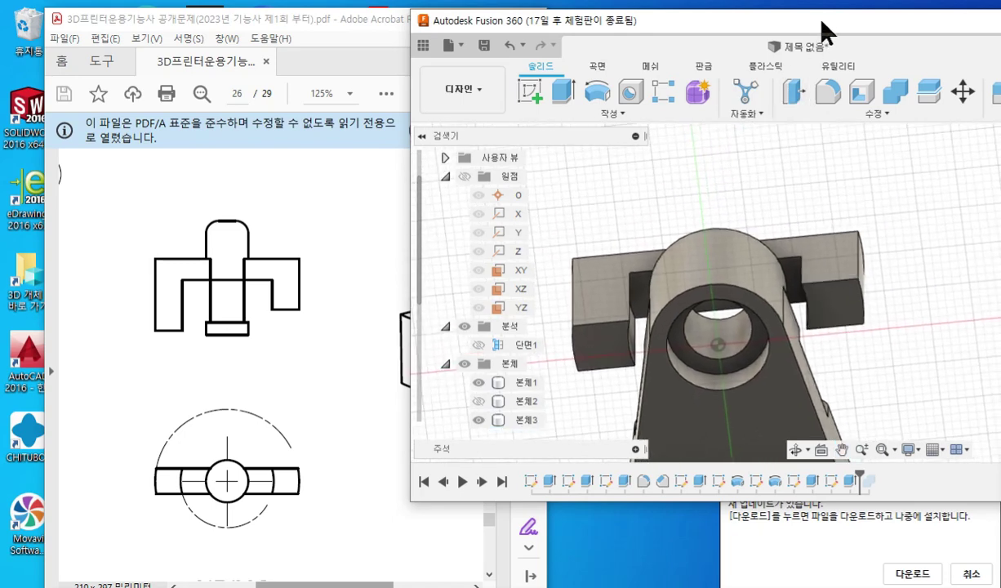
- Compare the shortened leg's end with the floor of the body's notch, marking both levels with the screen pen and clearing them
left_click_drag(823, 20, 496, 42)
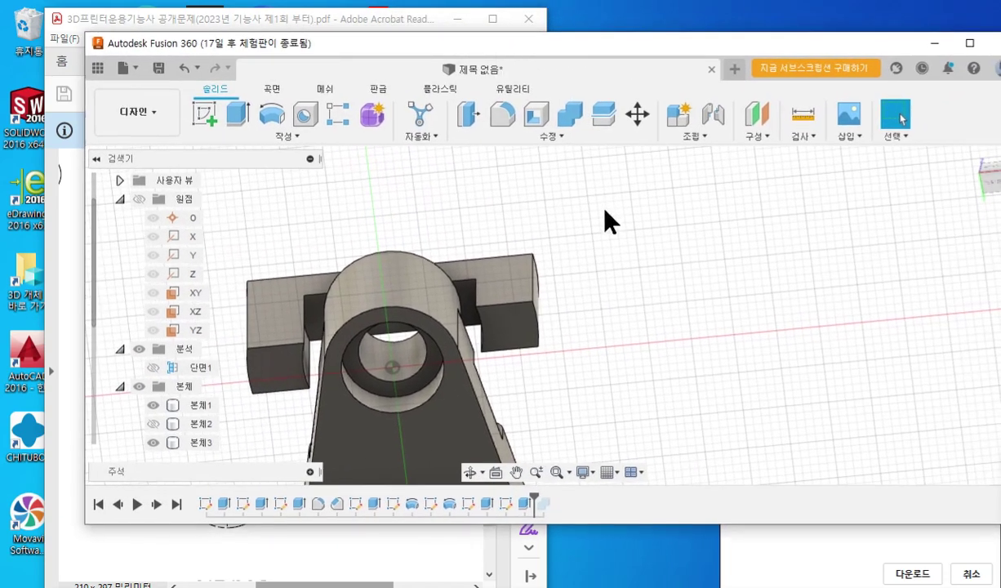
middle_click_drag(616, 261, 511, 356, "shift")
scroll(625, 297, "up", 5)
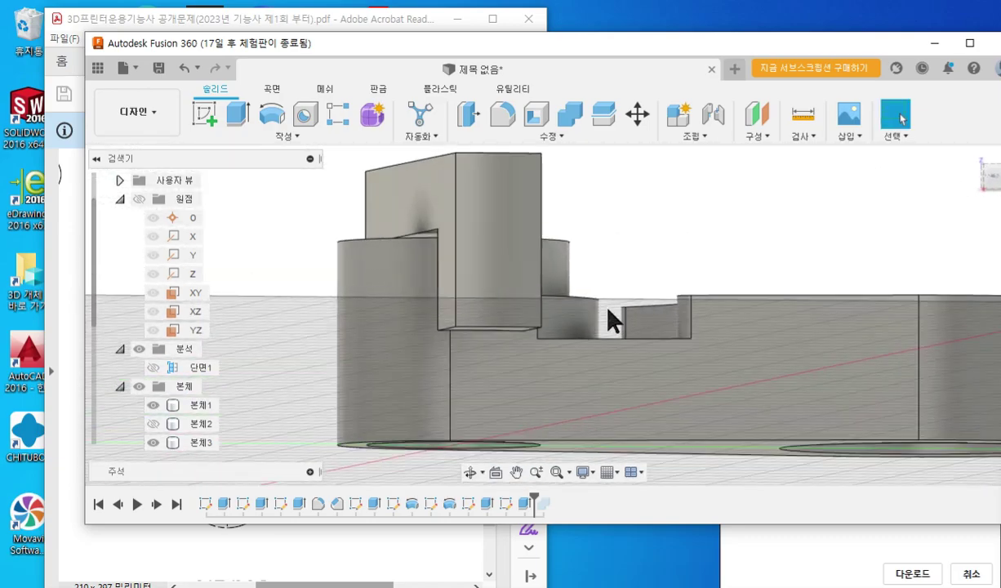
left_click_drag(400, 324, 713, 339)
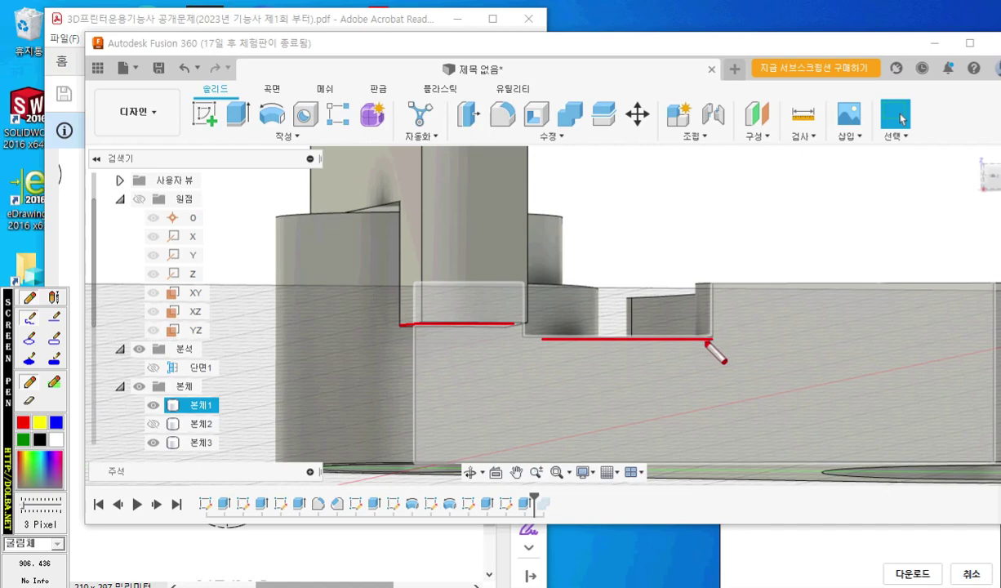
key("Escape")
- Measure the length of the shortened leg's inner vertical edge
mouse_move(470, 256)
middle_mouse_down()
mouse_move(627, 301)
mouse_move(679, 273)
mouse_move(682, 291)
middle_mouse_up()
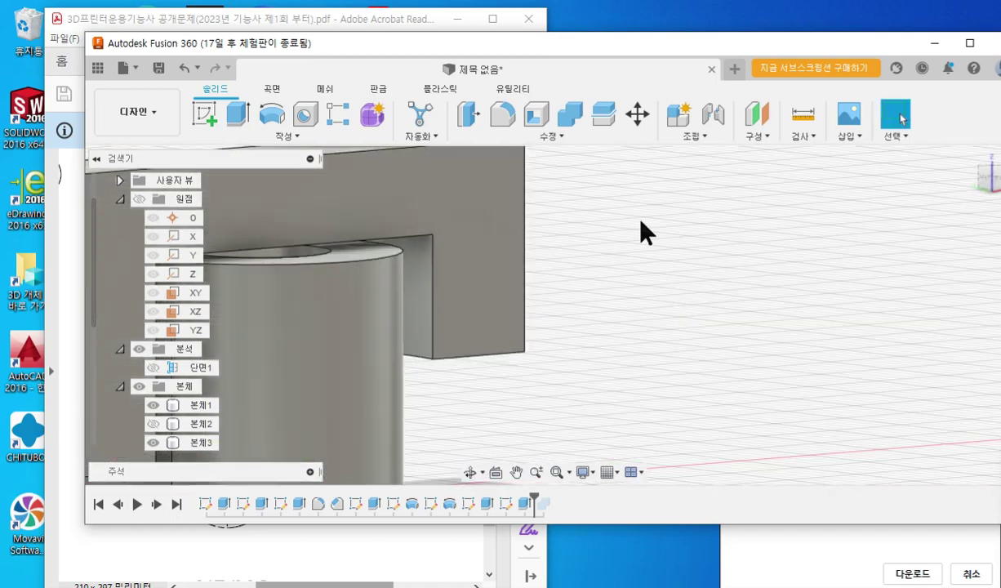
left_click(803, 114)
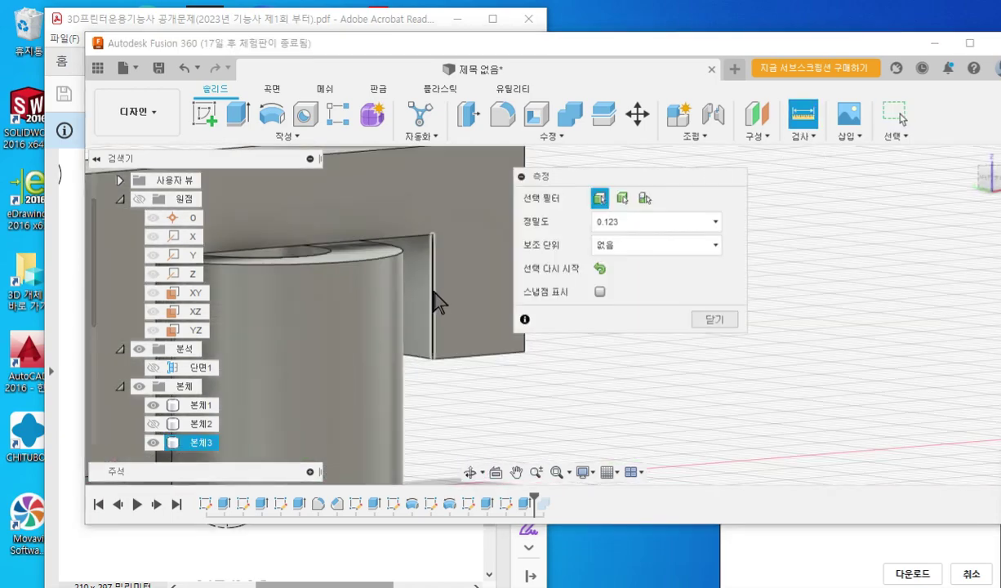
left_click(433, 301)
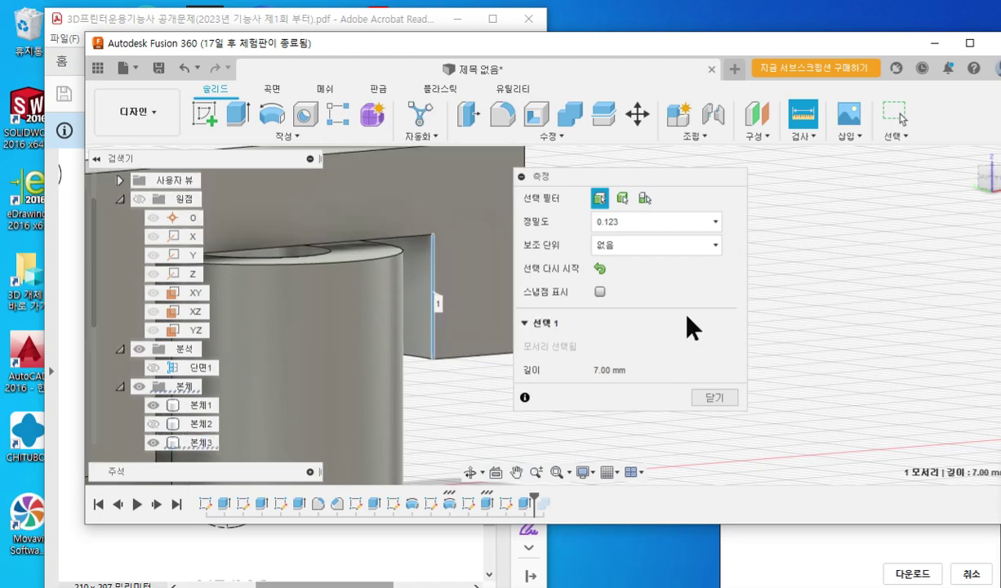
left_click(718, 399)
scroll(654, 279, "down", 4)
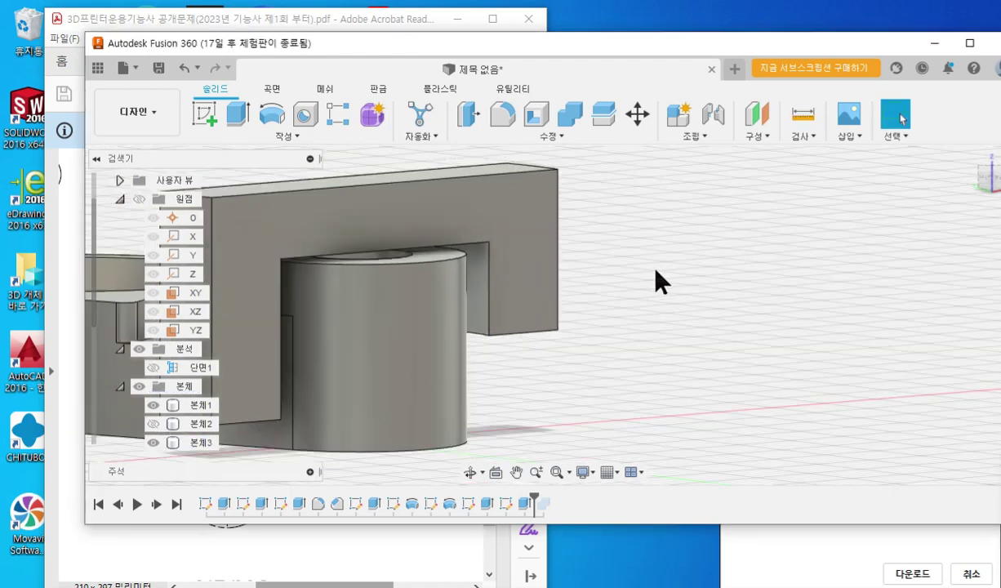
- Mark the timeline's history marker and its forward movement with the screen pen, and clear the marks
middle_click_drag(580, 308, 745, 299)
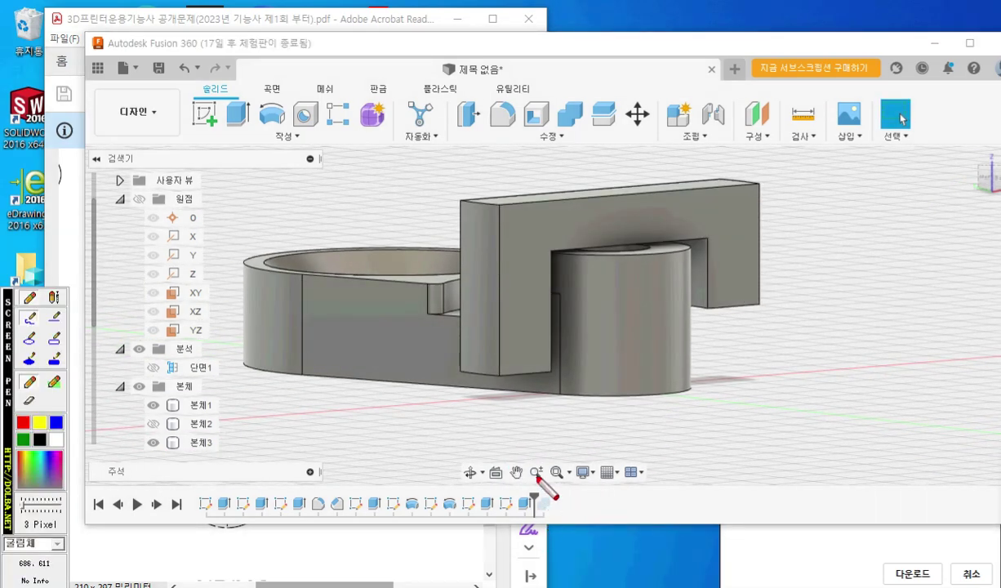
left_click_drag(537, 477, 534, 534)
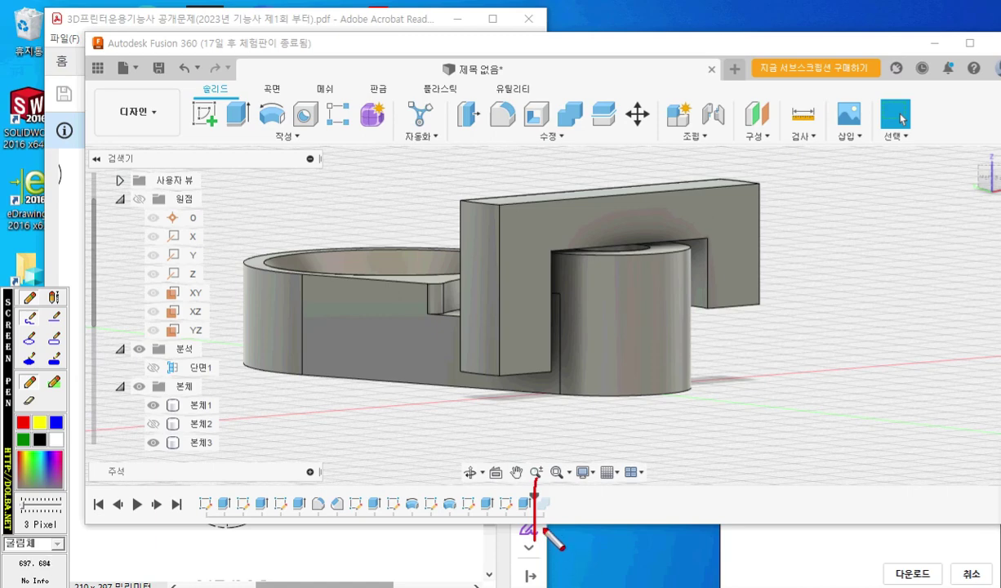
mouse_move(533, 523)
left_mouse_down()
mouse_move(554, 527)
mouse_move(549, 506)
mouse_move(564, 504)
mouse_move(571, 524)
left_mouse_up()
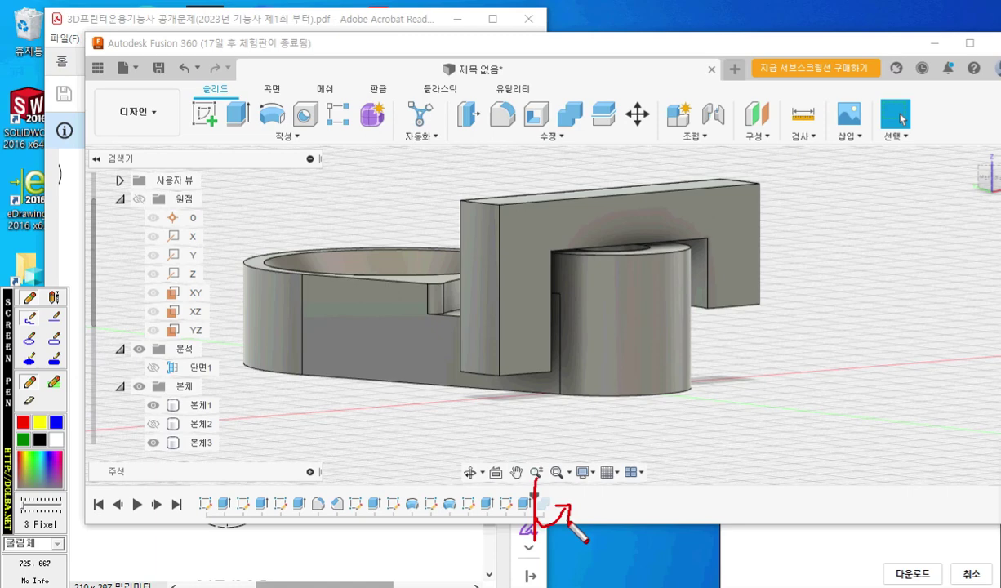
key("Escape")
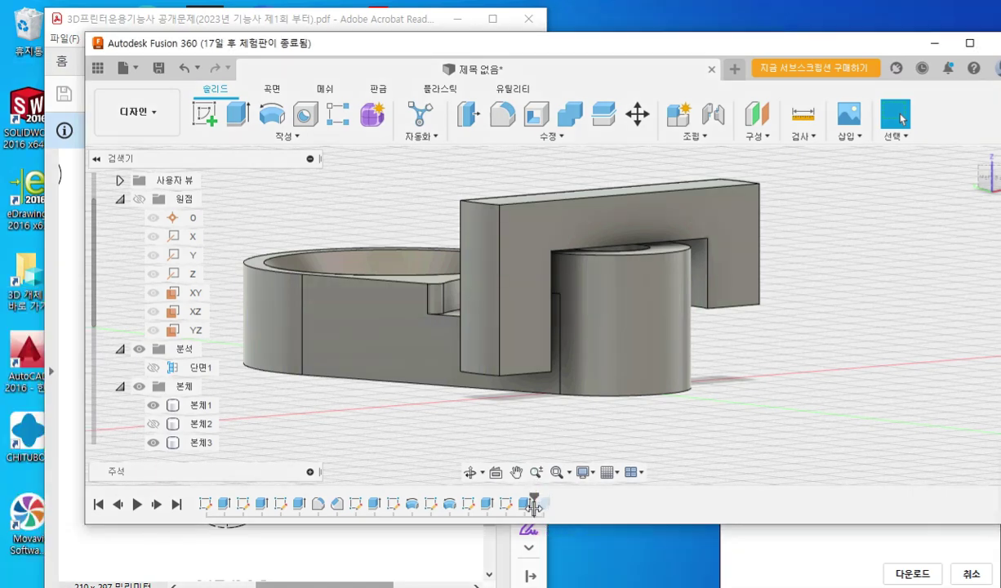
- Roll the timeline forward past the final combine feature and show 본체2
left_click_drag(535, 507, 576, 508)
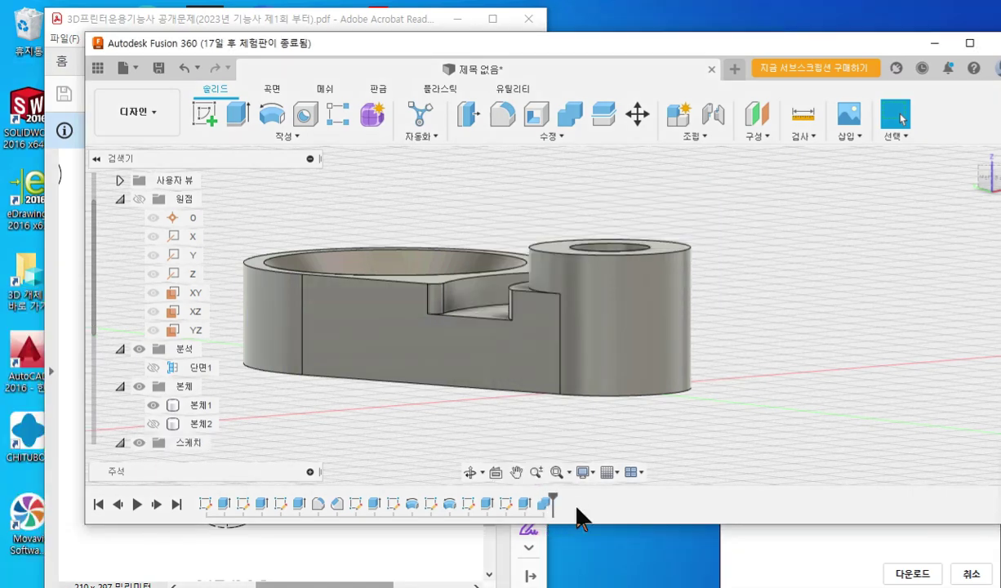
left_click(177, 425)
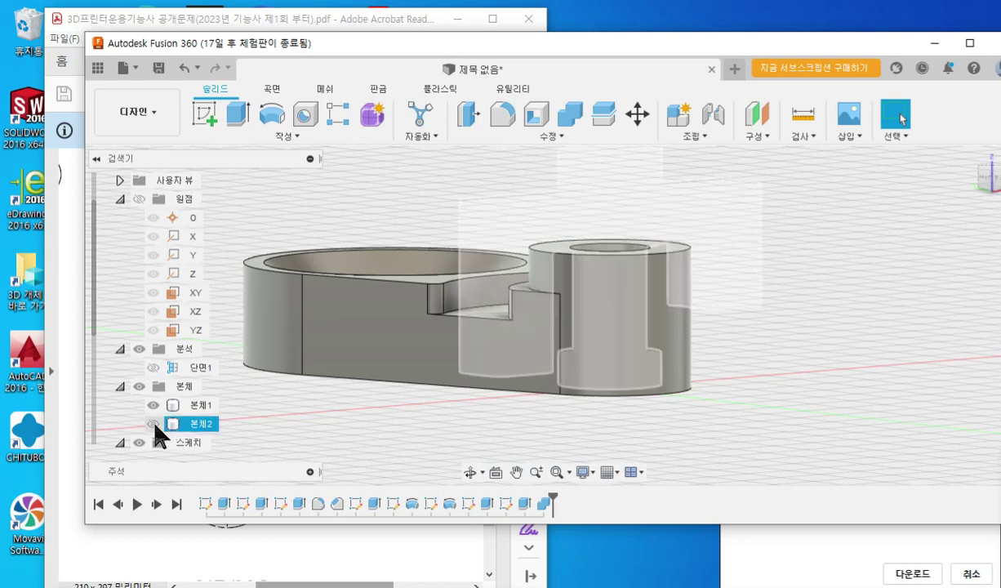
left_click(153, 424)
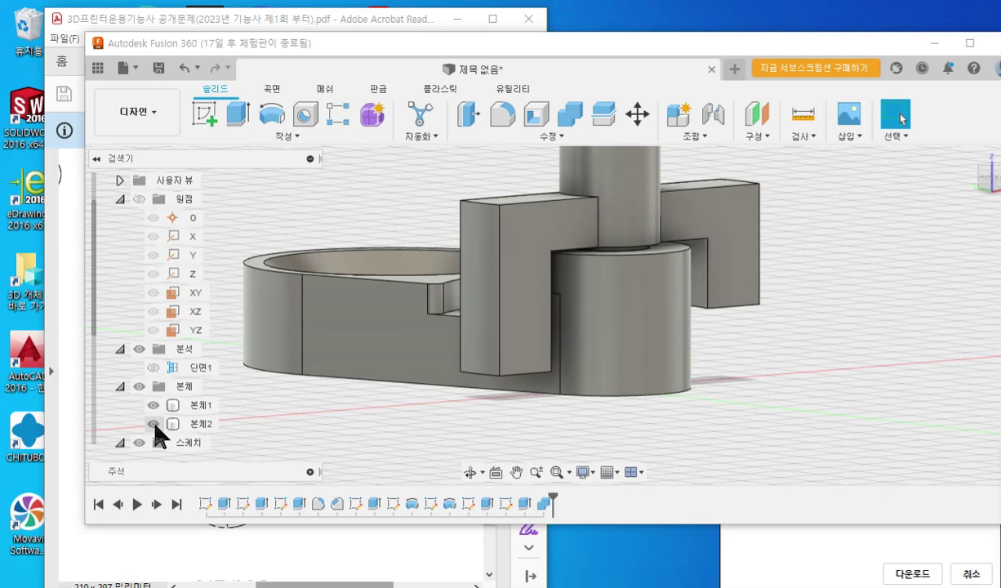
- Show section analysis 단면1 to inspect the shaft's fit inside the body, then hide it and inspect the whole assembly
left_click(153, 367)
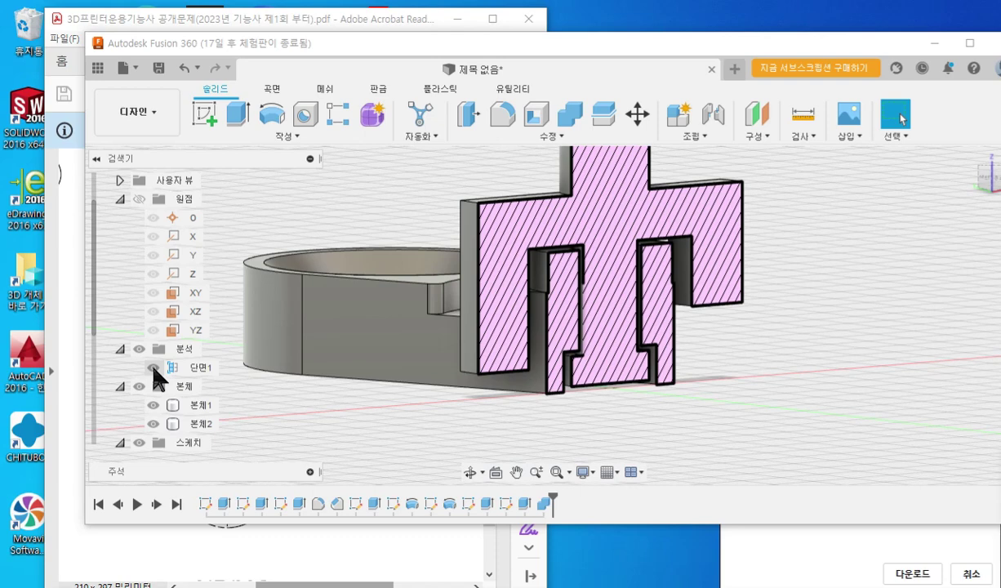
left_click(153, 368)
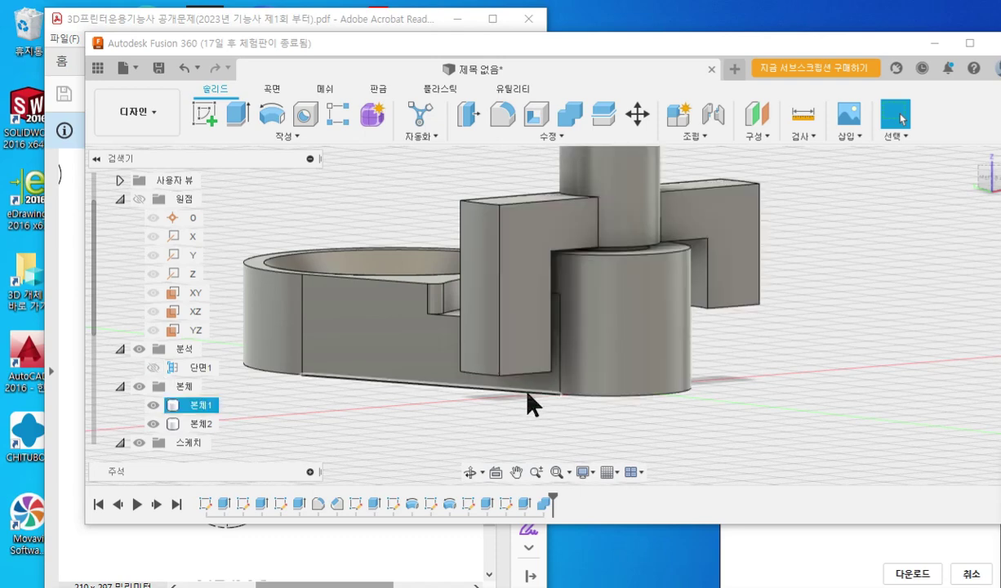
middle_click_drag(788, 340, 694, 372, "shift")
scroll(695, 377, "down", 2)
scroll(699, 385, "up", 2)
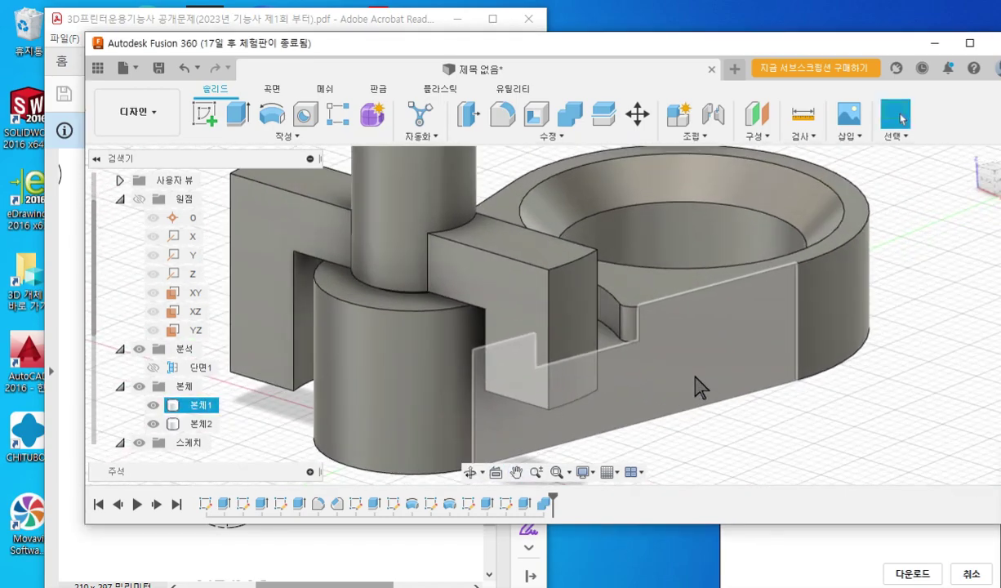
scroll(710, 392, "down", 3)
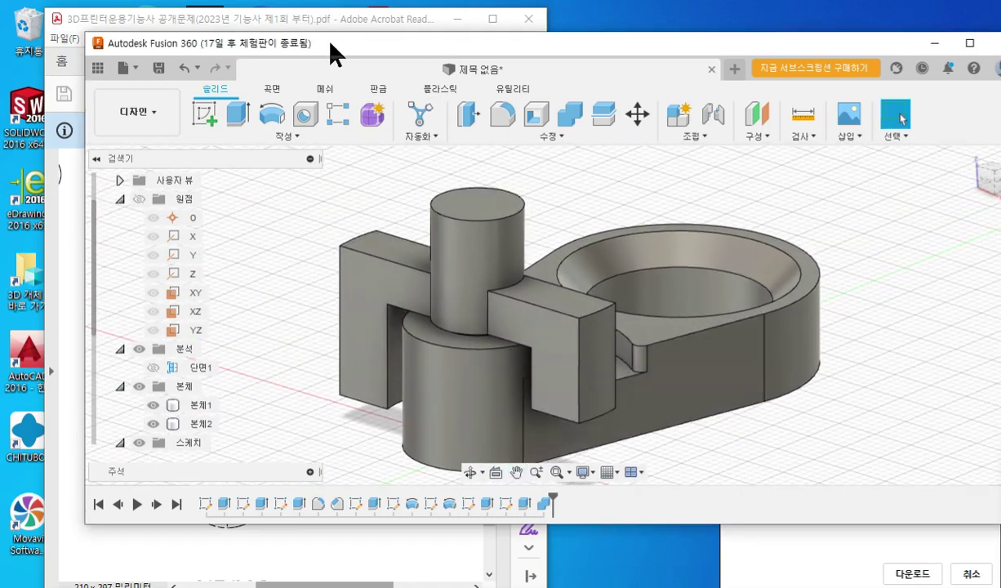
- Uncover the PDF drawing and mark the shaft's rounded top corner there and the model's shaft top edge with the screen pen, clearing both marks
left_click_drag(315, 38, 571, 47)
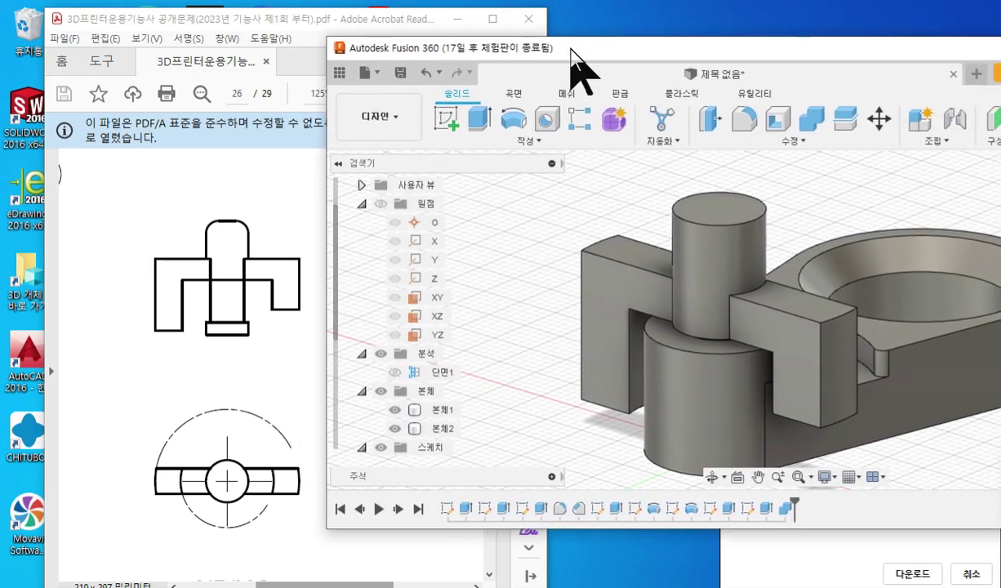
key("F9")
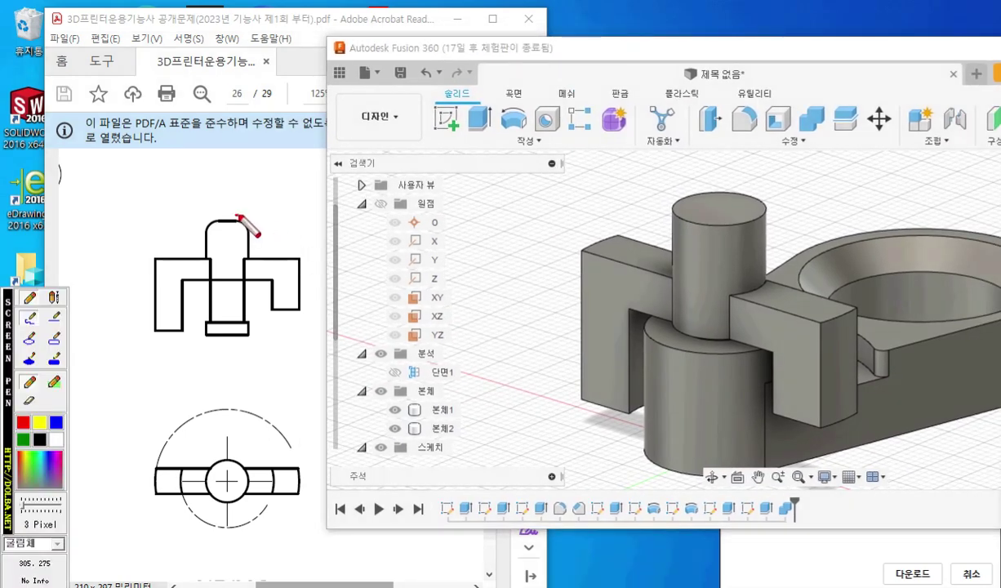
left_click_drag(235, 215, 249, 237)
mouse_move(730, 189)
left_mouse_down()
mouse_move(697, 199)
mouse_move(682, 223)
mouse_move(746, 200)
mouse_move(724, 190)
left_mouse_up()
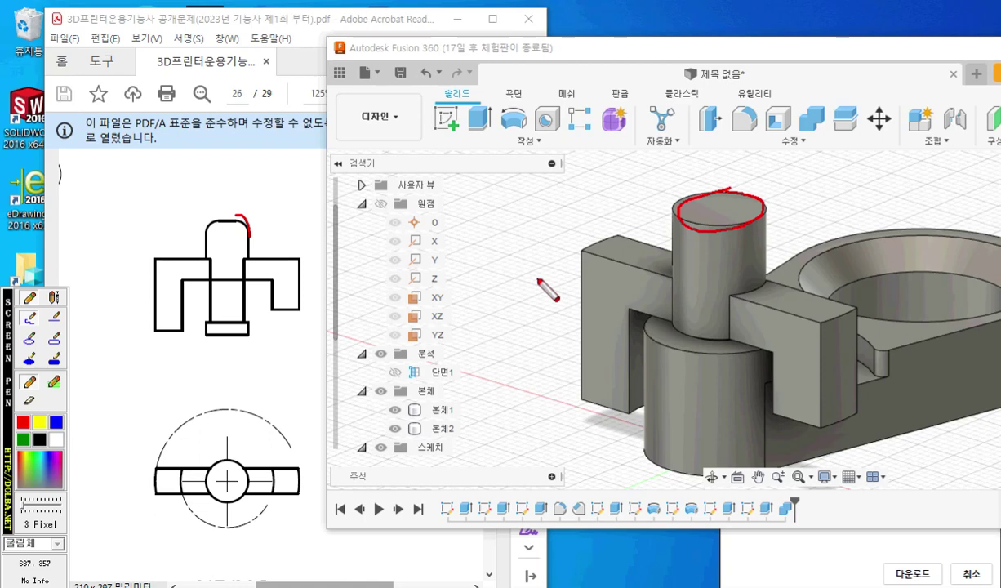
key("Escape")
- Fillet the top circular edge of the shaft with a 2 mm radius
left_click(743, 120)
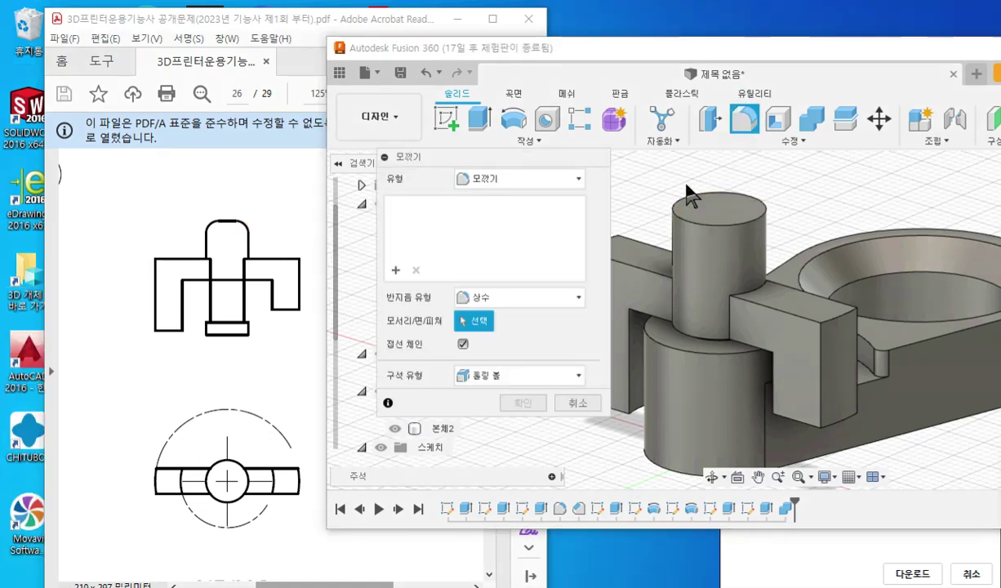
left_click(675, 211)
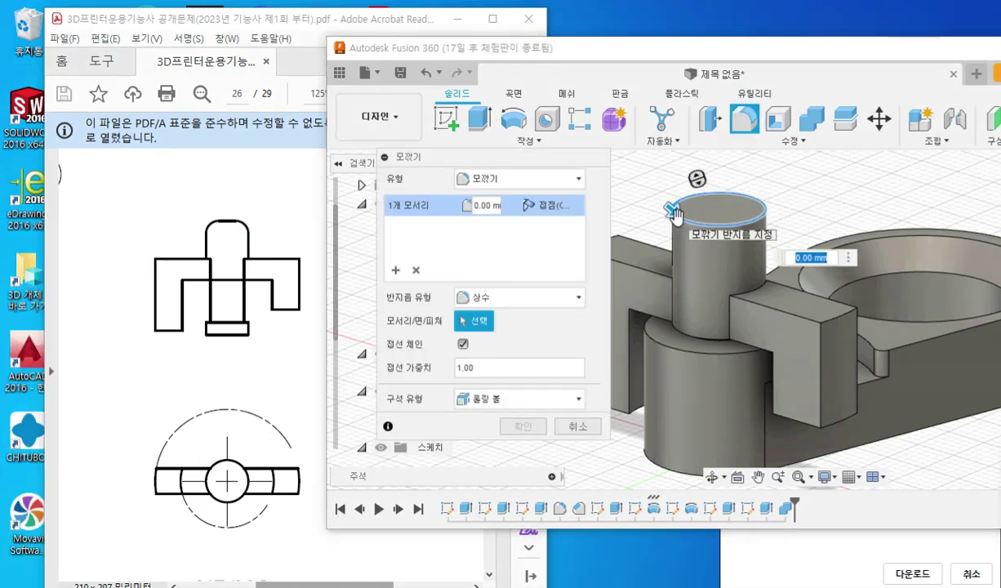
type("2")
key("Return")
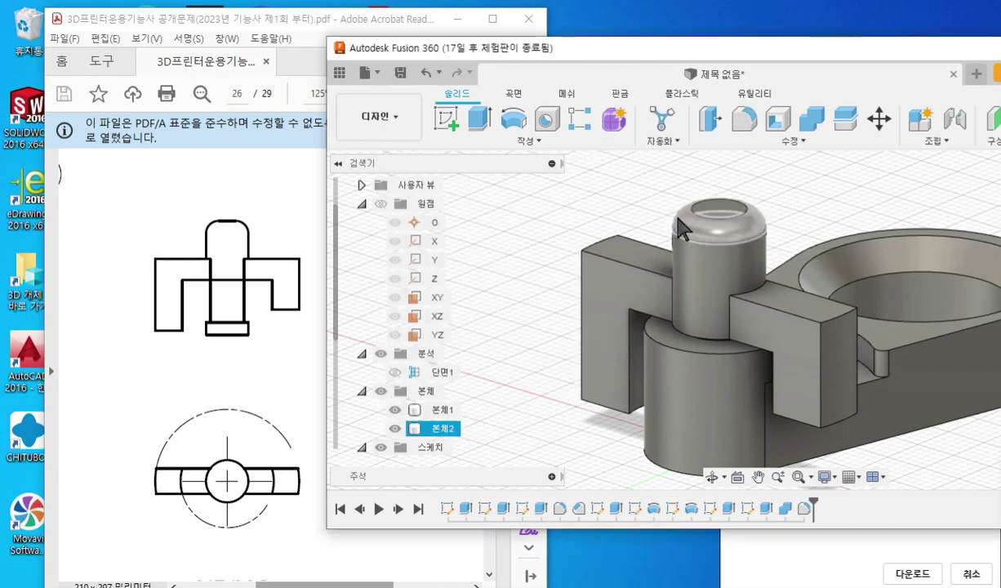
middle_click_drag(844, 257, 731, 292)
scroll(717, 269, "down", 2)
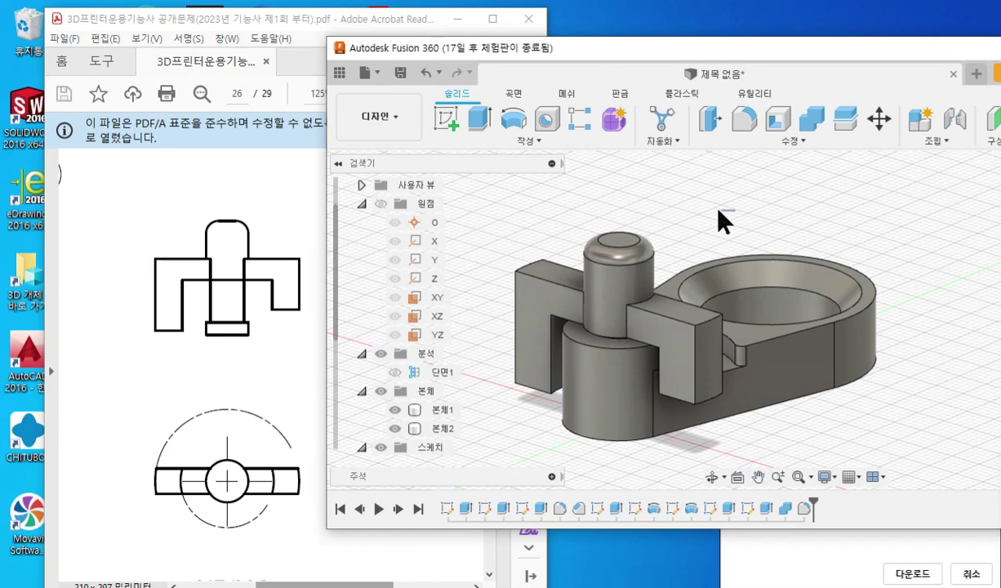
middle_click_drag(705, 225, 703, 210)
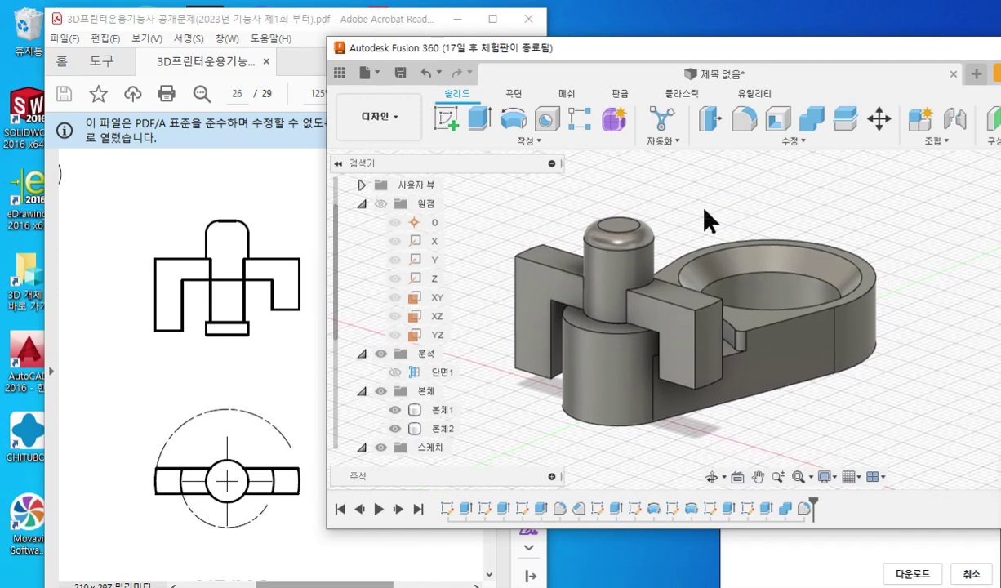
middle_click_drag(704, 209, 707, 216)
- Enlarge the Fusion 360 window and export the whole design as a single binary STL mesh in millimetres with high refinement and mesh preview enabled
left_click_drag(600, 46, 567, 13)
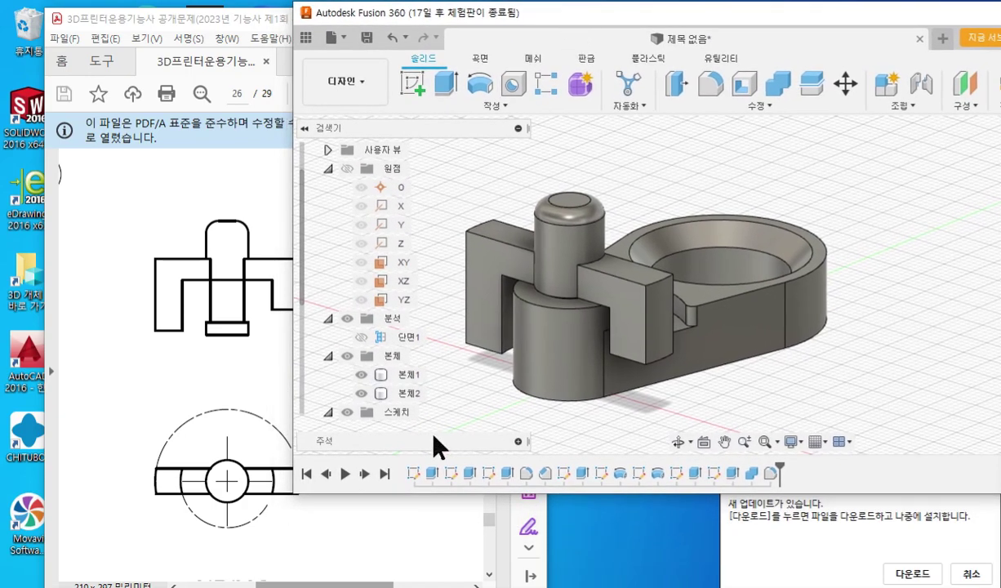
left_click_drag(298, 493, 300, 558)
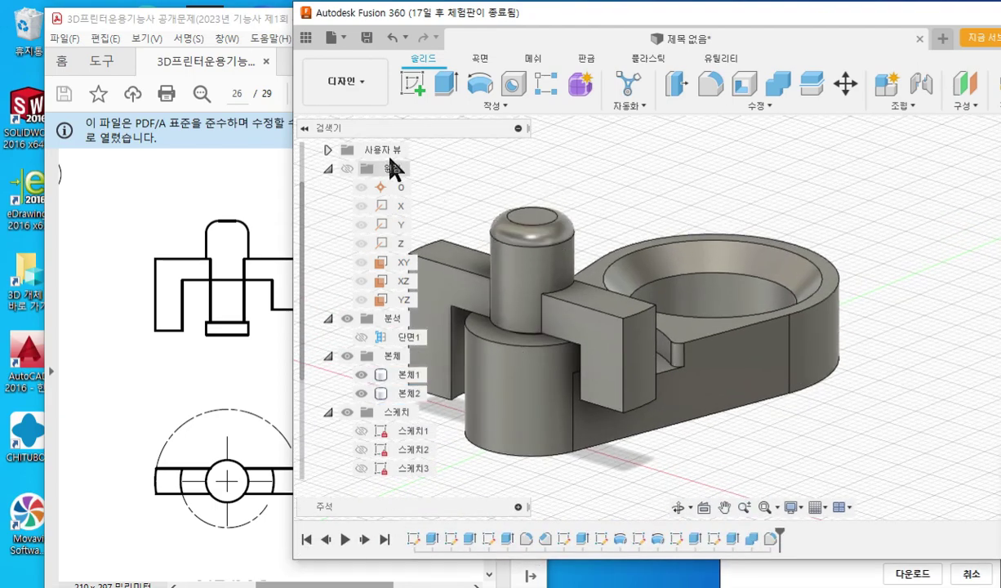
scroll(395, 166, "up", 1)
right_click(412, 152)
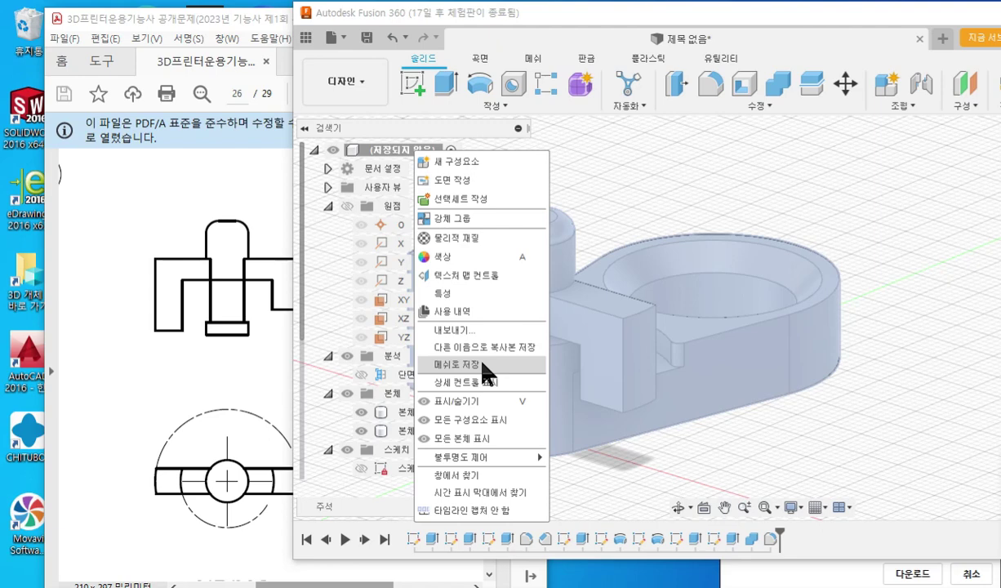
left_click(482, 364)
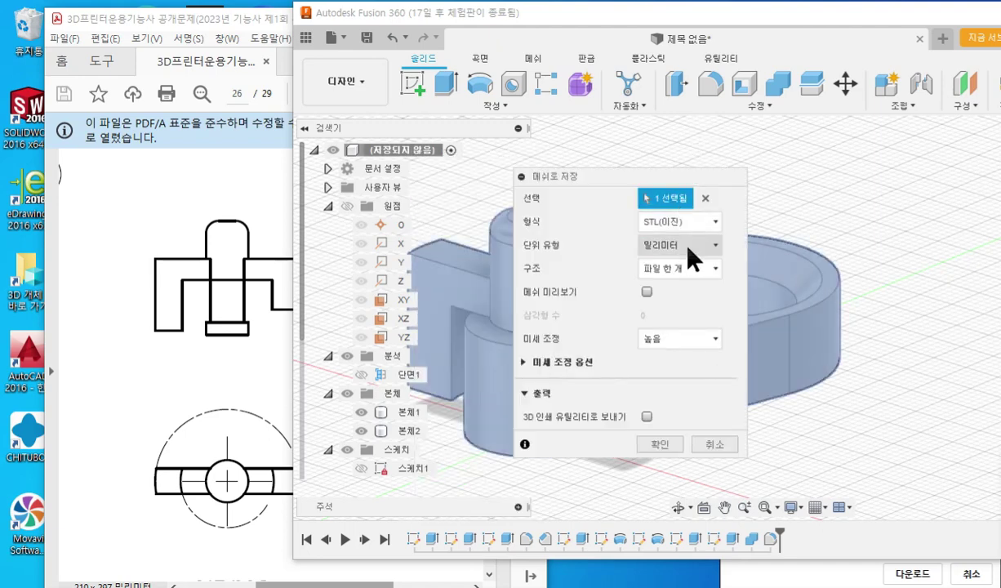
left_click(646, 292)
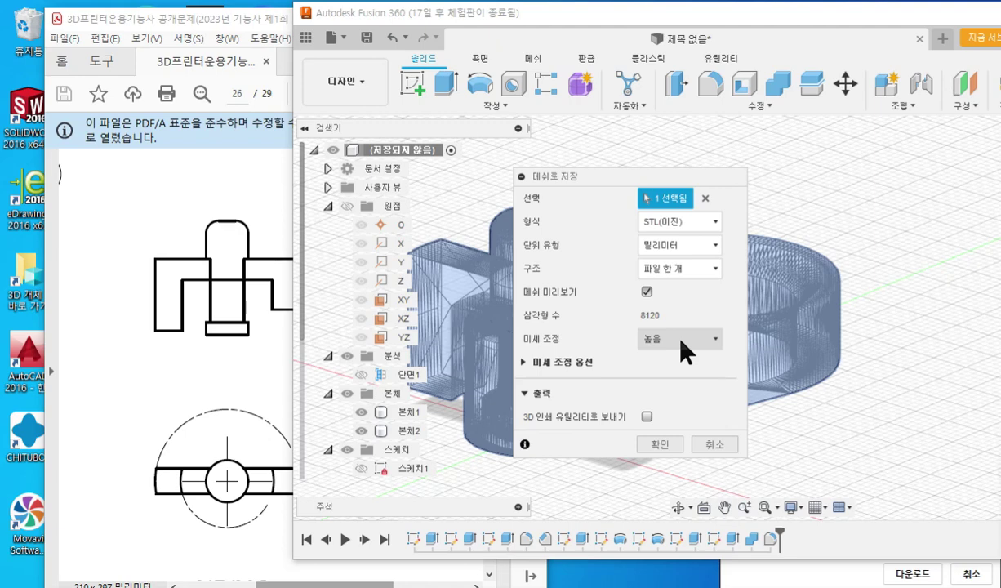
left_click(659, 445)
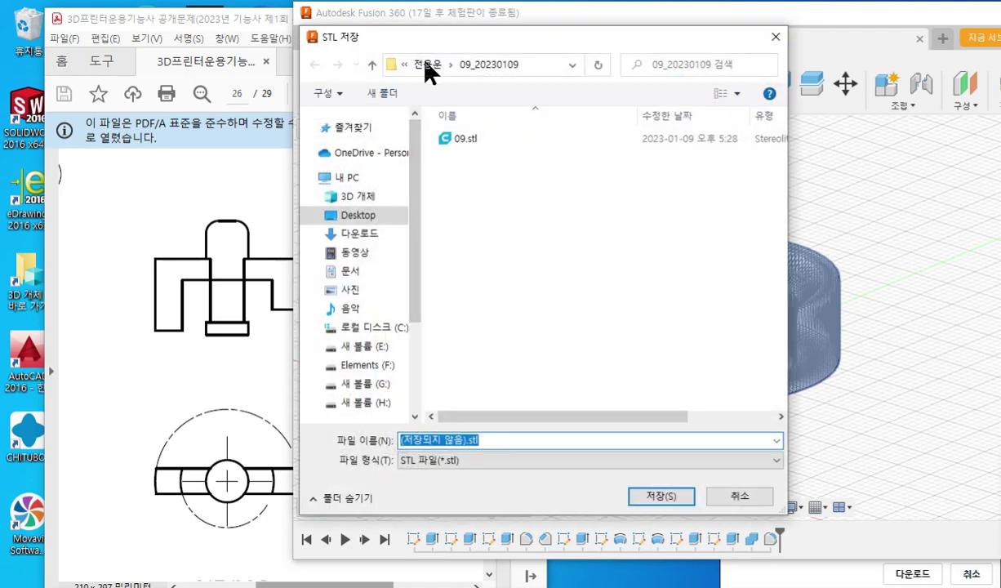
- Create a folder named 10_20230110 one level above the current save folder and open it
left_click(426, 65)
left_click(377, 93)
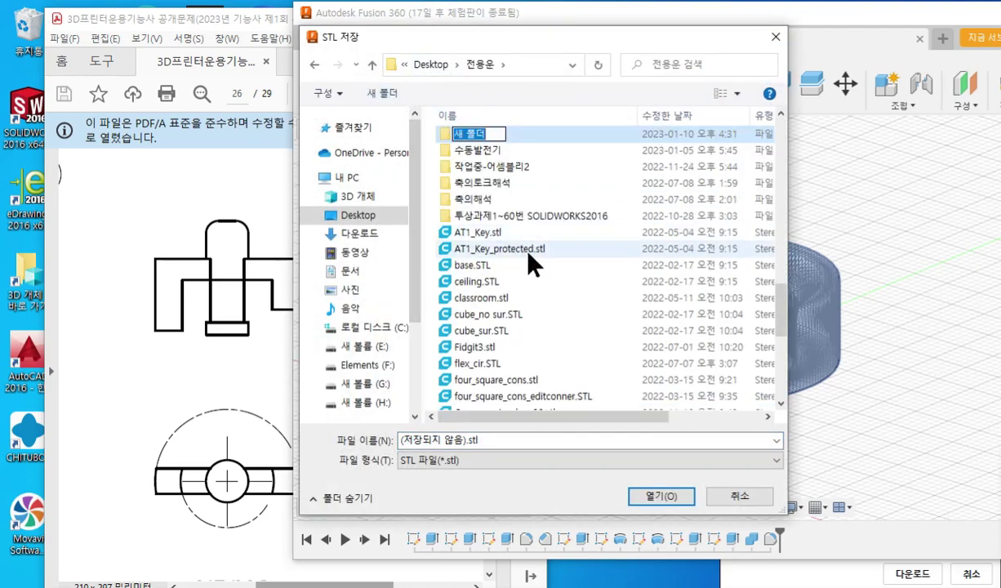
type("10")
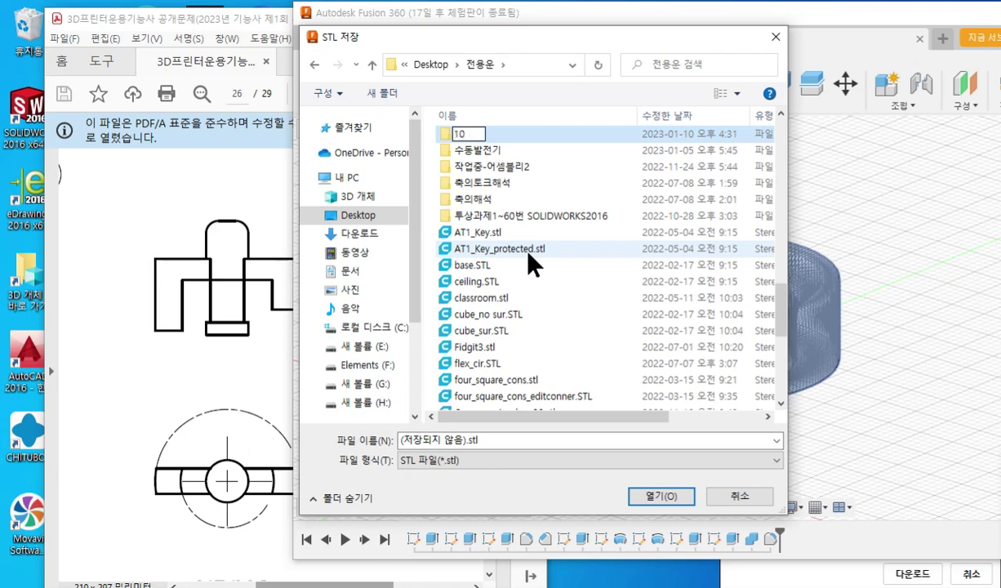
type("_2023")
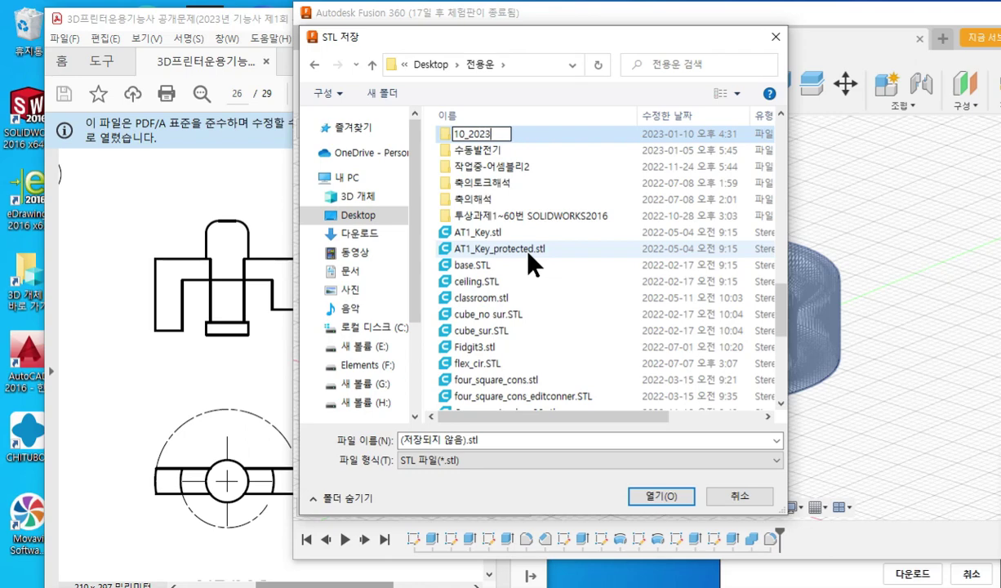
type("0110")
key("Return")
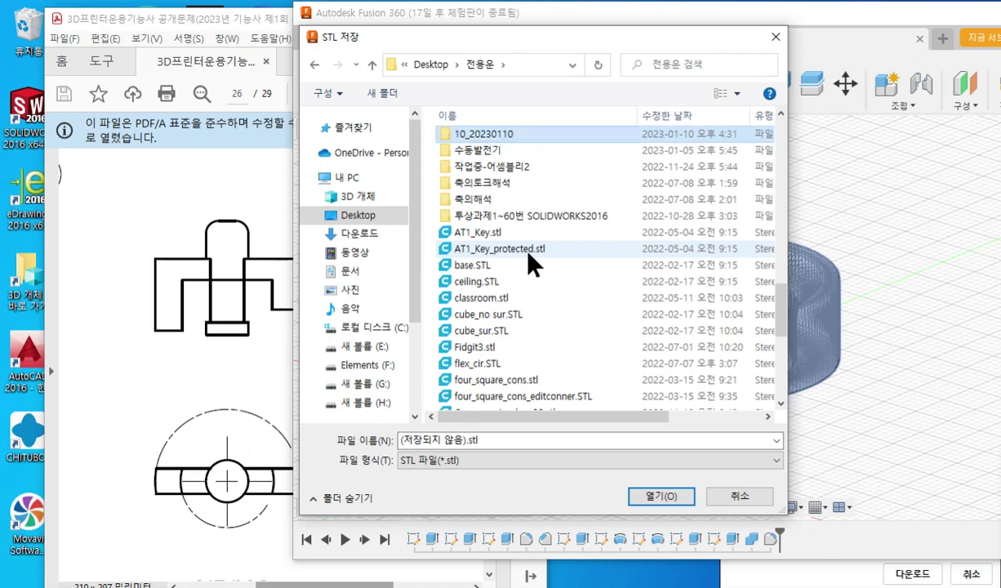
key("Return")
- Save the mesh as an STL file named 10 in the 10_20230110 folder
left_click(519, 439)
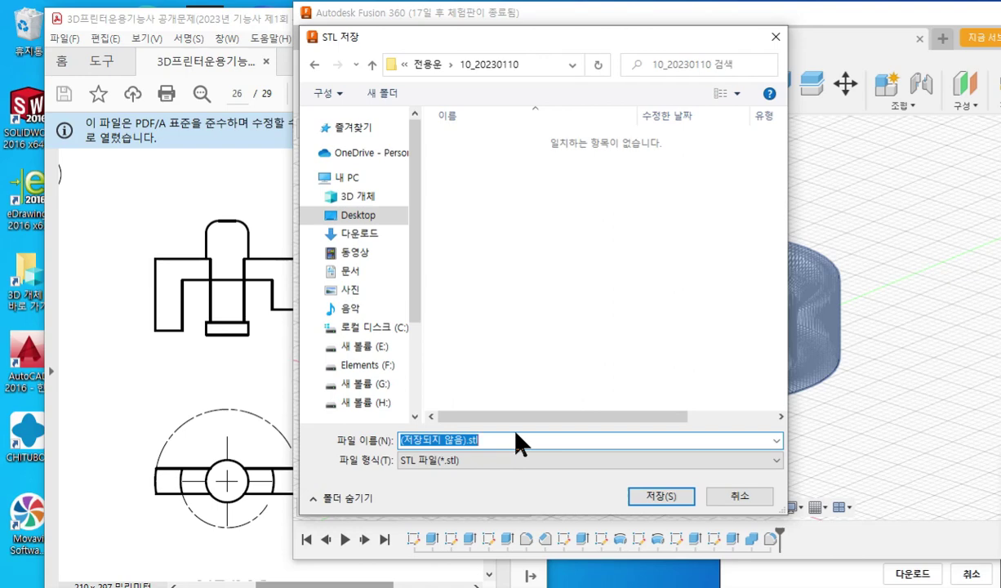
type("10")
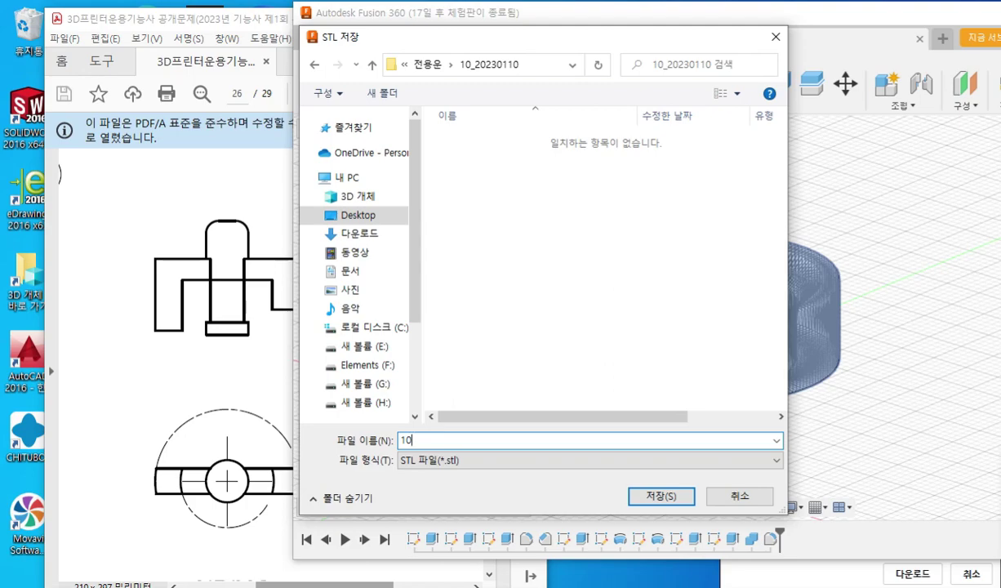
key("Return")
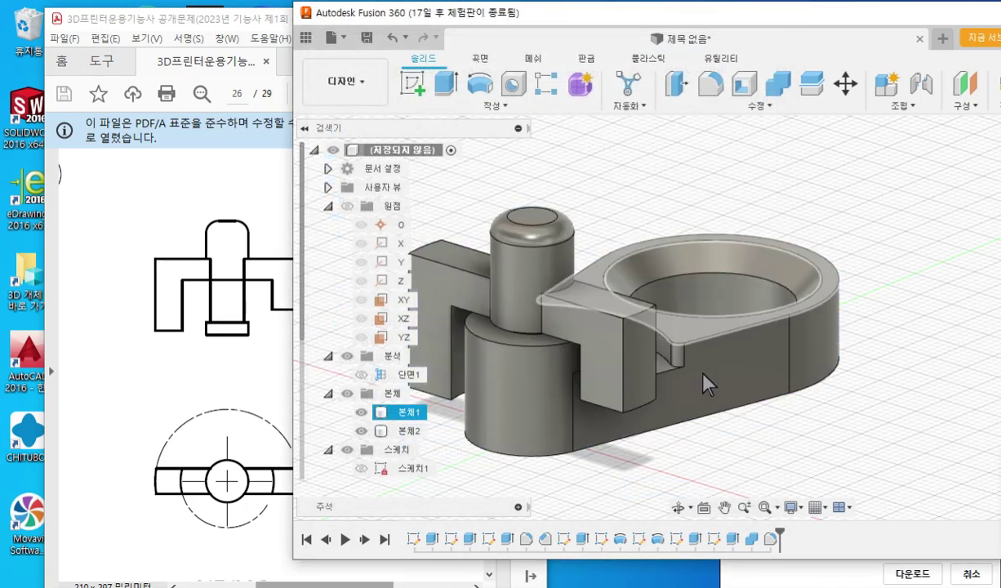
- Switch to Cura and load 10.stl from the 10_20230110 folder
left_click(685, 307)
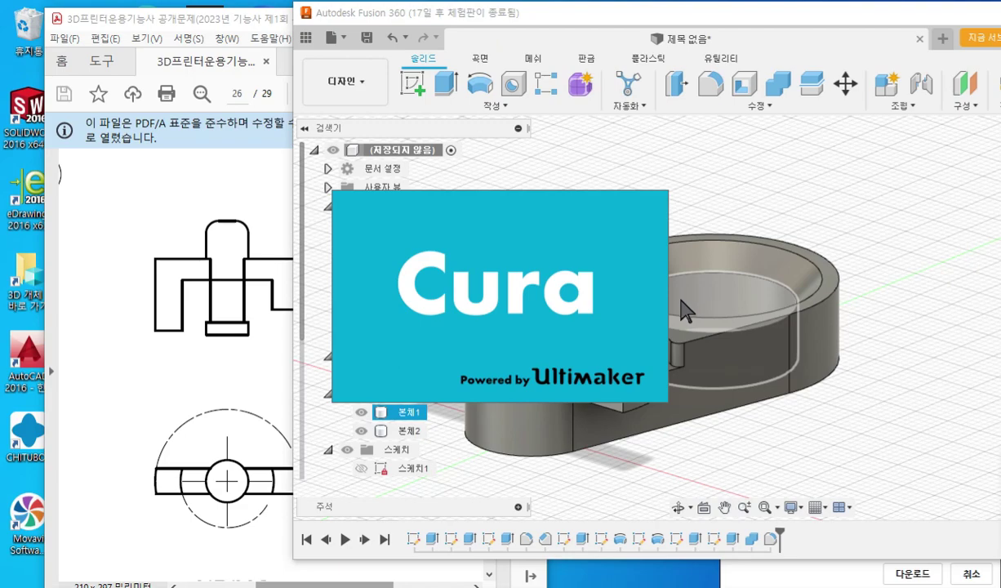
left_click(605, 357)
left_click(618, 390)
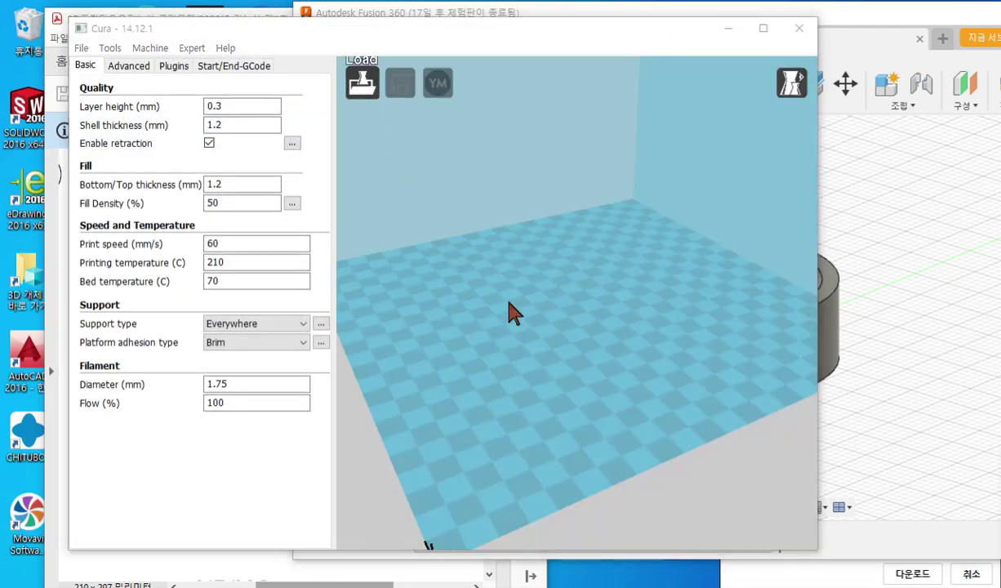
left_click(192, 96)
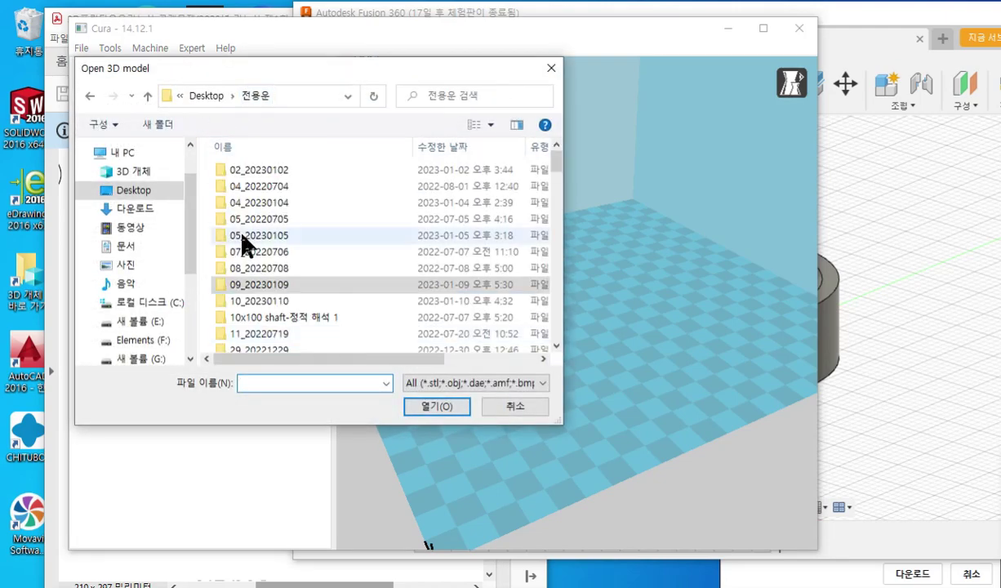
double_click(262, 300)
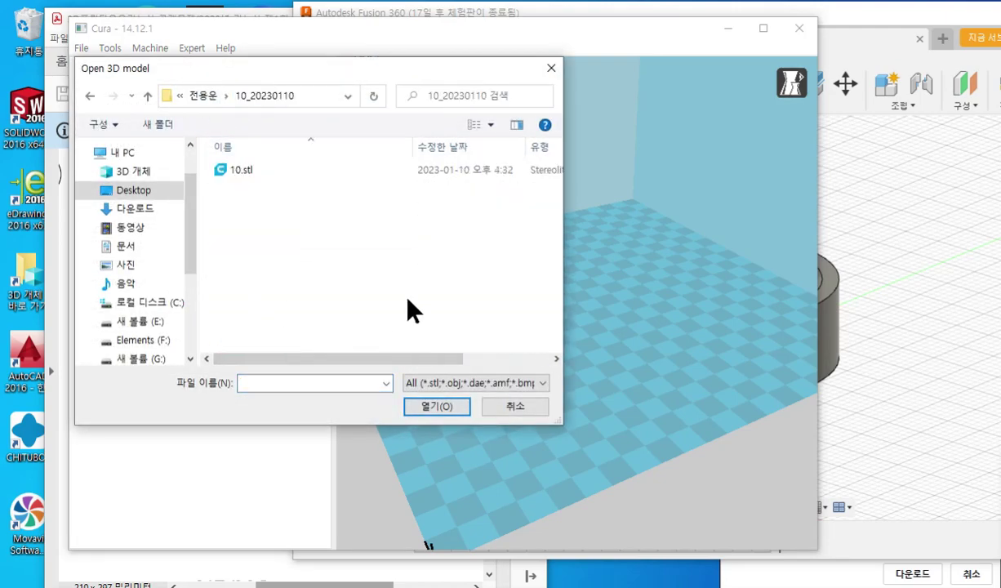
double_click(244, 175)
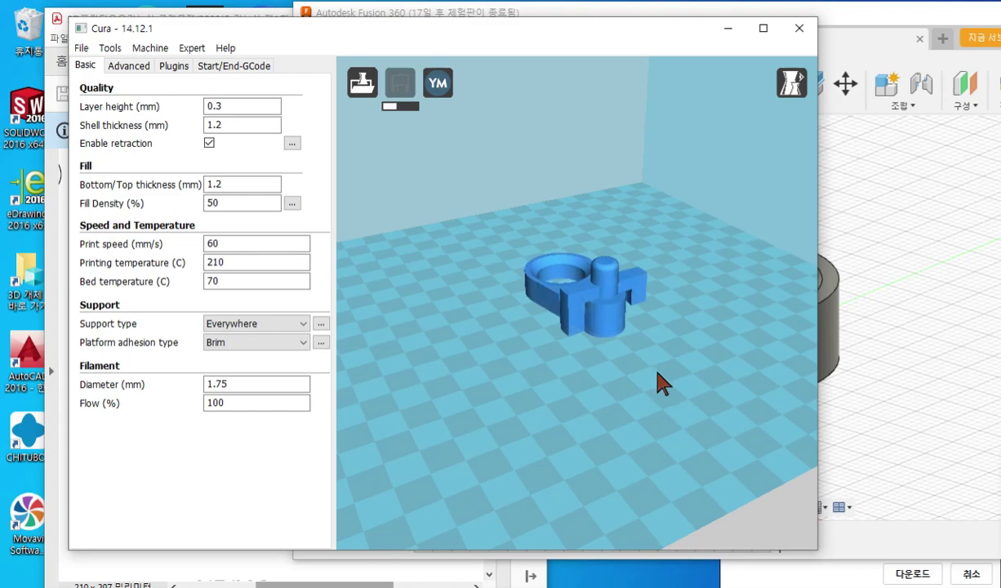
- Show the sliced model in Overhang view and inspect its underside for areas that need support
right_click_drag(695, 379, 636, 373)
scroll(632, 277, "up", 3)
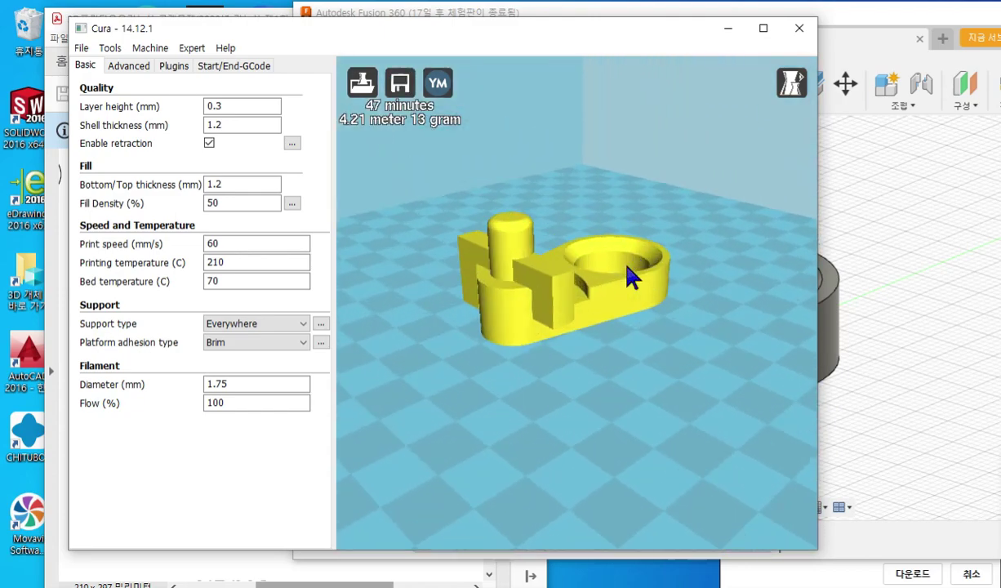
right_click_drag(633, 277, 686, 322)
left_click(789, 83)
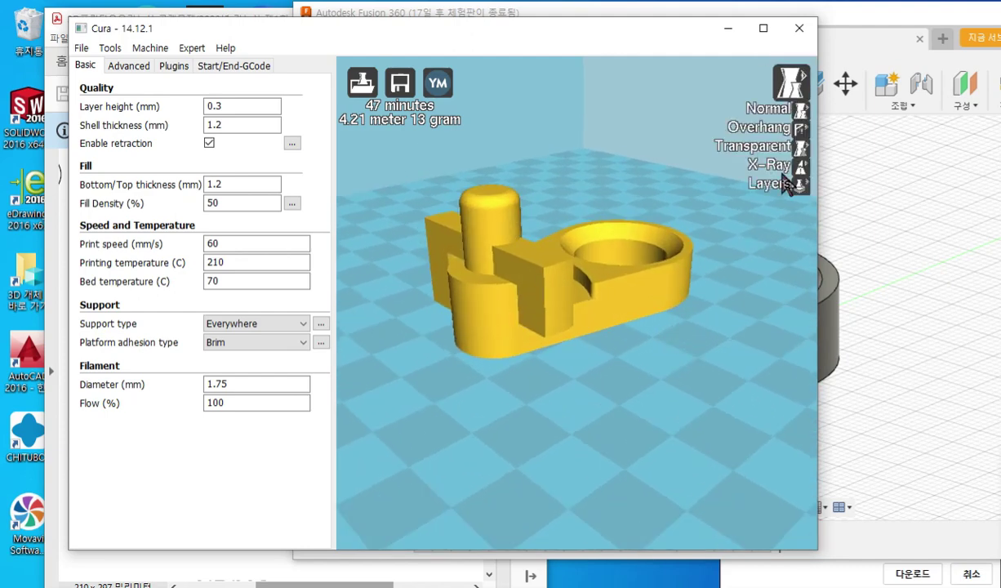
left_click(800, 129)
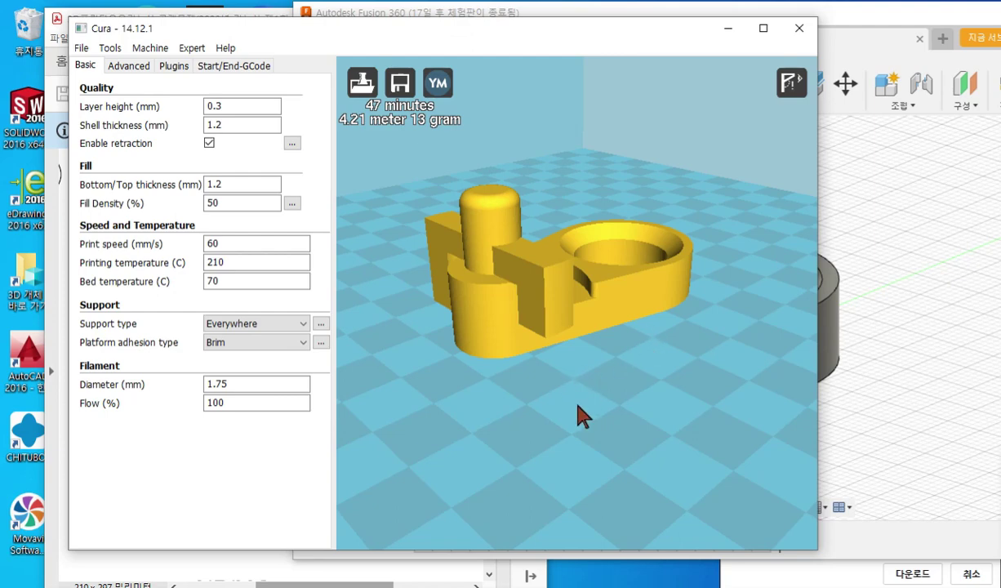
mouse_move(502, 416)
right_mouse_down()
mouse_move(536, 389)
mouse_move(496, 415)
mouse_move(556, 436)
mouse_move(564, 358)
mouse_move(574, 369)
right_mouse_up()
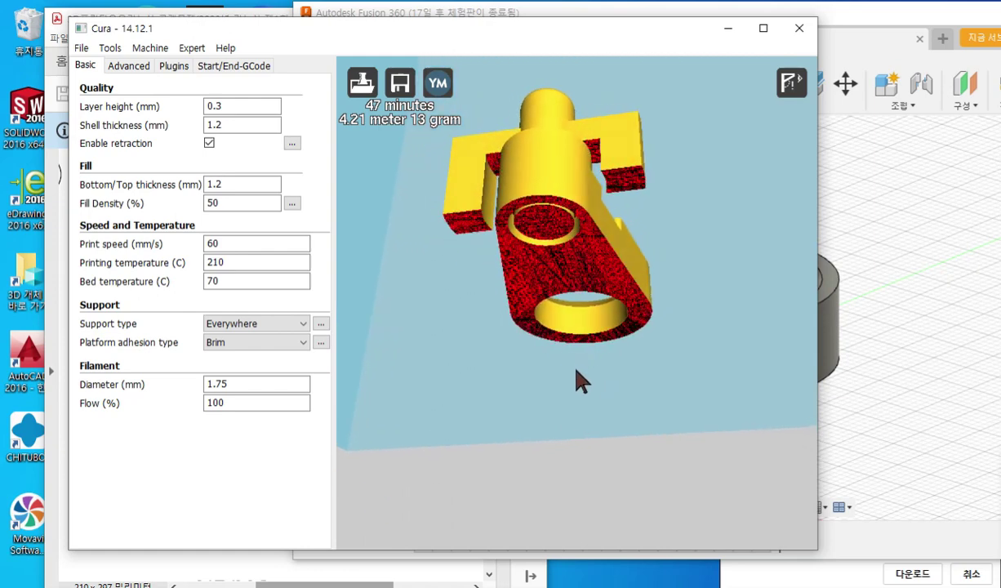
- Mark the red overhang areas and the view mode control with the screen pen, and clear the annotations
key("F12")
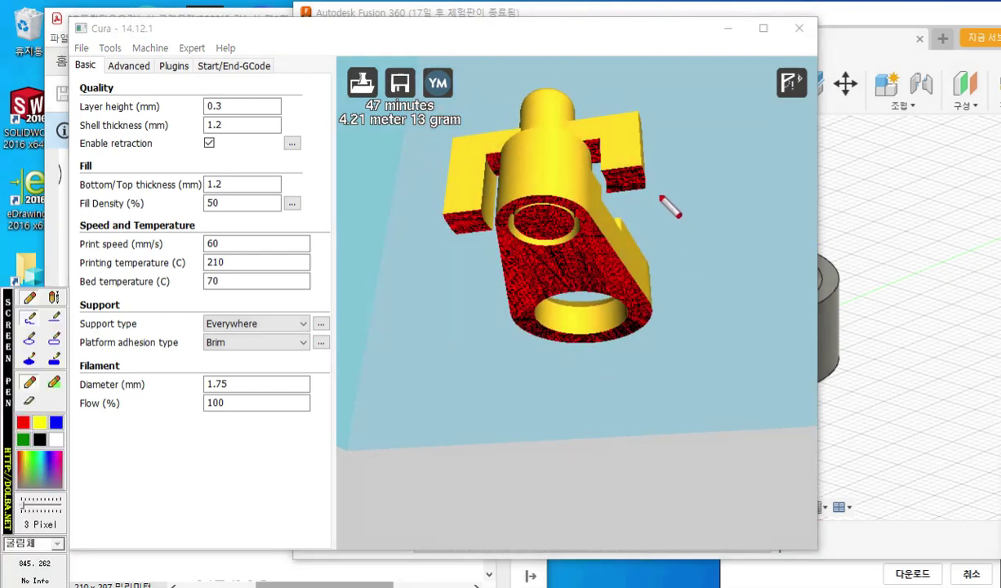
mouse_move(630, 183)
left_mouse_down()
mouse_move(655, 217)
mouse_move(624, 207)
mouse_move(659, 208)
left_mouse_up()
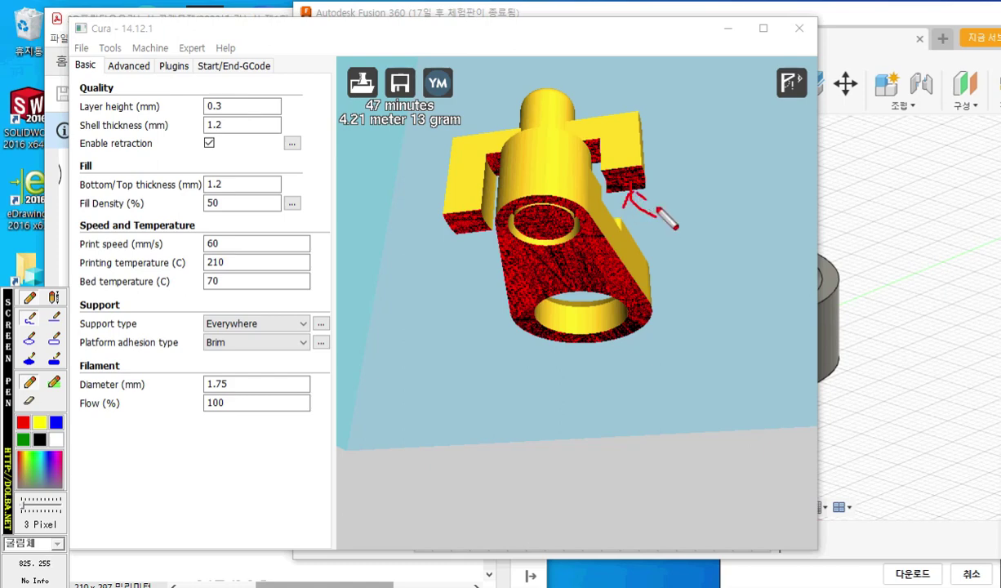
left_click_drag(430, 164, 493, 165)
mouse_move(475, 156)
left_mouse_down()
mouse_move(490, 164)
mouse_move(482, 173)
left_mouse_up()
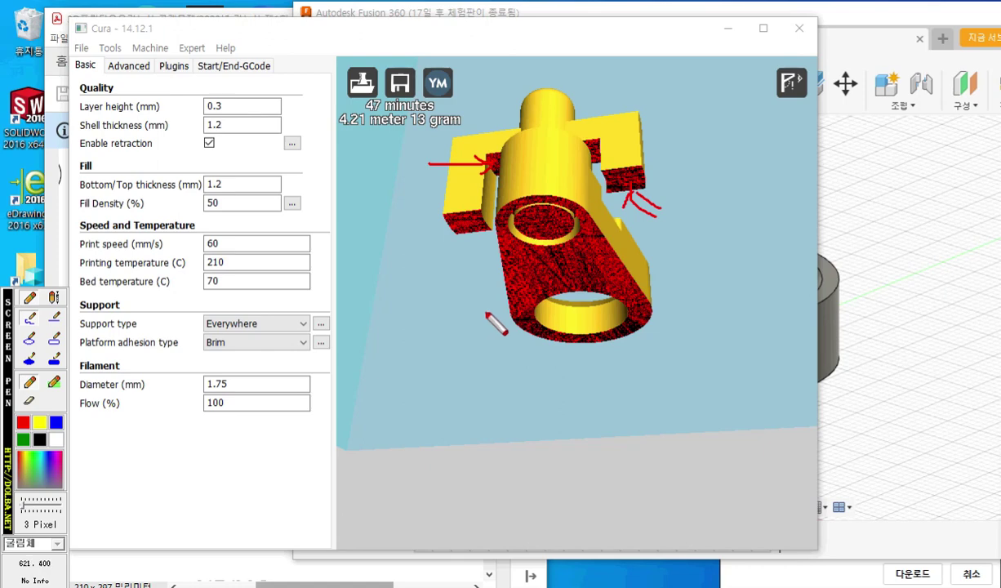
mouse_move(785, 107)
left_mouse_down()
mouse_move(822, 81)
mouse_move(790, 106)
left_mouse_up()
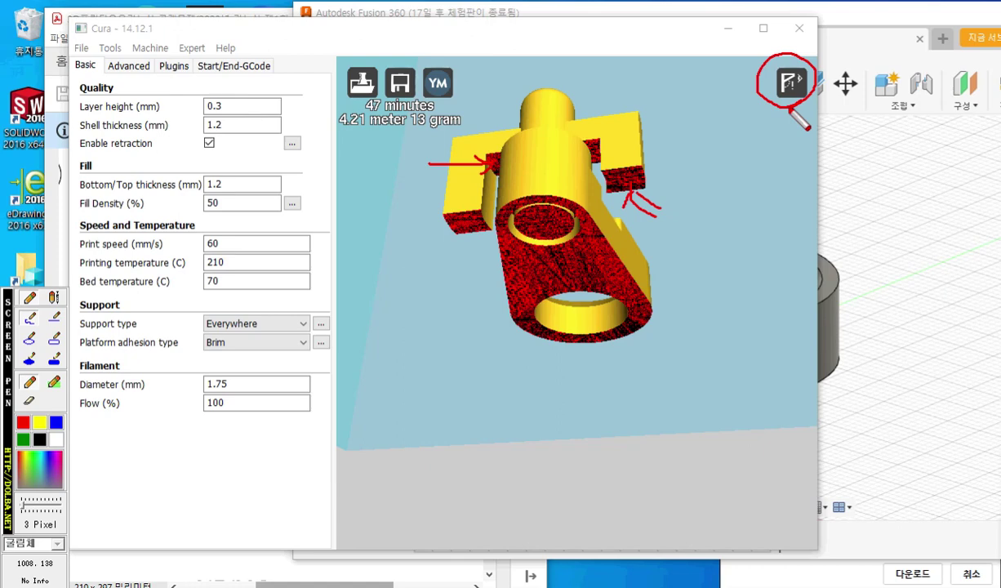
key("Escape")
- Choose Everywhere as the support type and Brim as the platform adhesion type
left_click(796, 84)
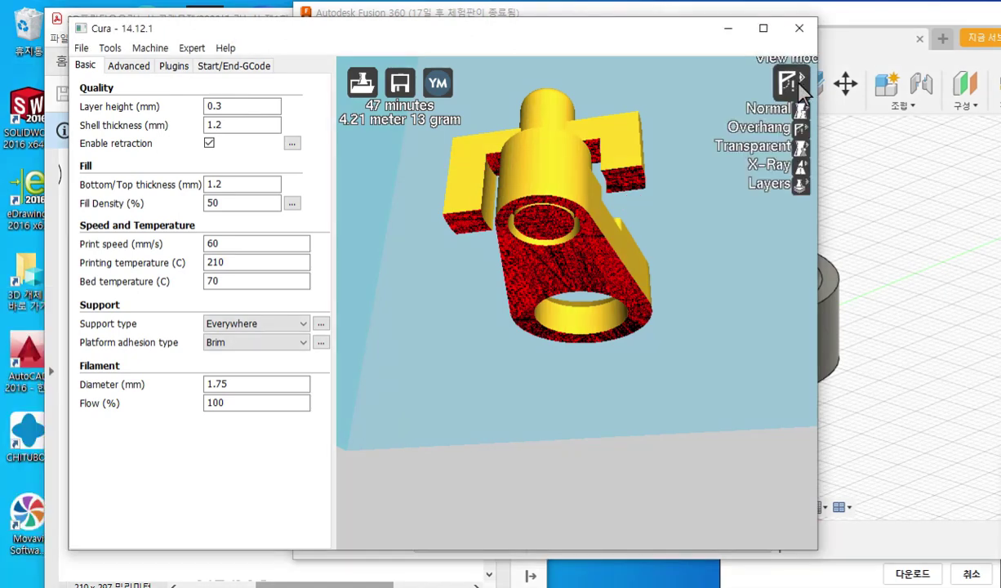
mouse_move(685, 316)
right_mouse_down()
mouse_move(641, 284)
mouse_move(655, 250)
mouse_move(654, 263)
mouse_move(685, 229)
mouse_move(657, 264)
mouse_move(588, 275)
mouse_move(600, 304)
mouse_move(603, 284)
mouse_move(539, 260)
mouse_move(545, 284)
mouse_move(552, 235)
mouse_move(351, 310)
right_mouse_up()
left_click(287, 325)
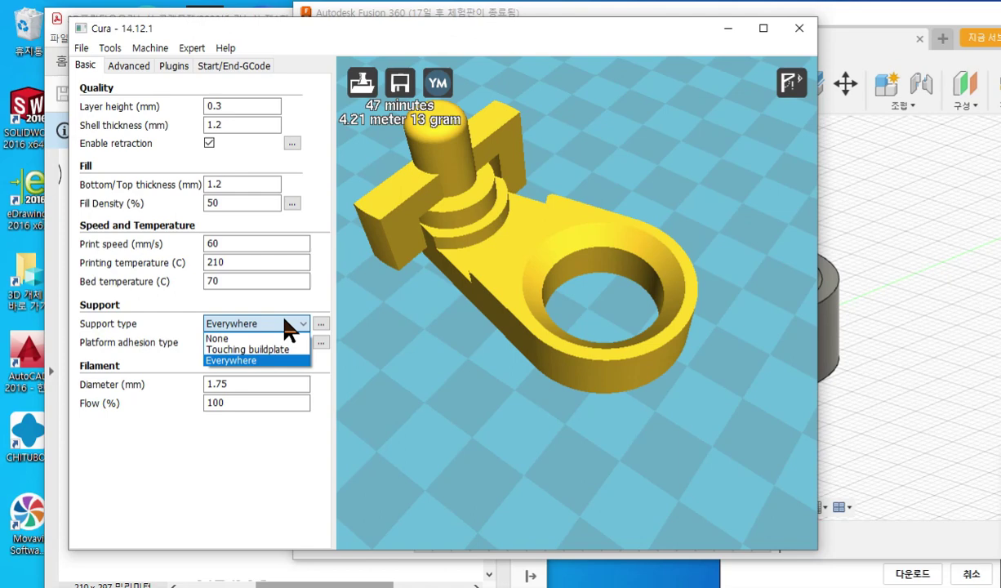
left_click(270, 369)
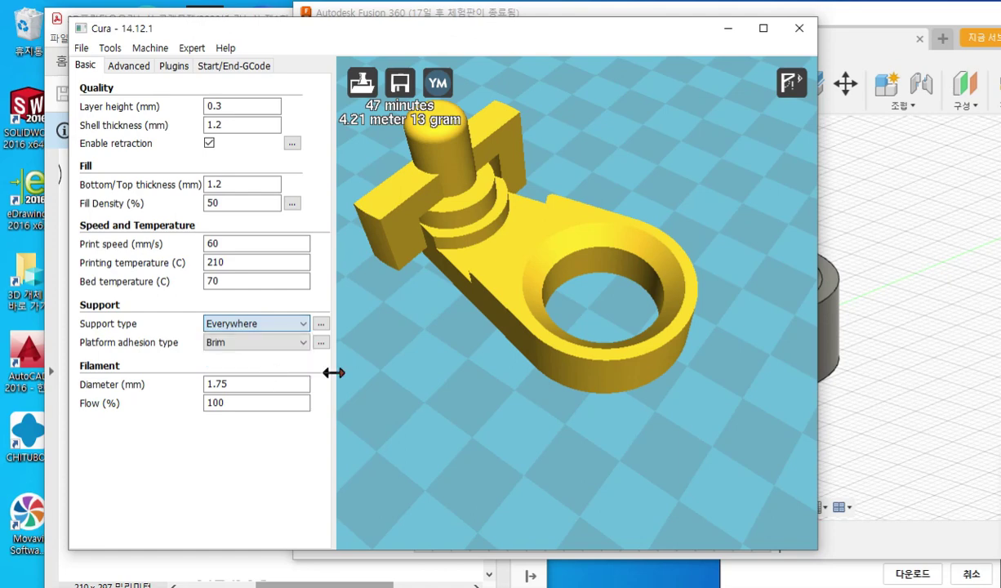
left_click(271, 344)
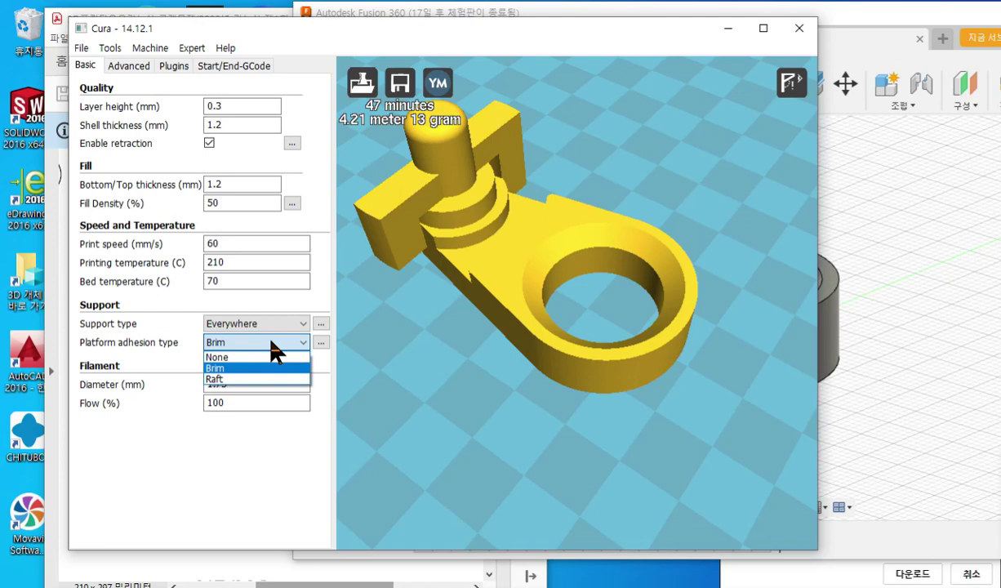
left_click(273, 369)
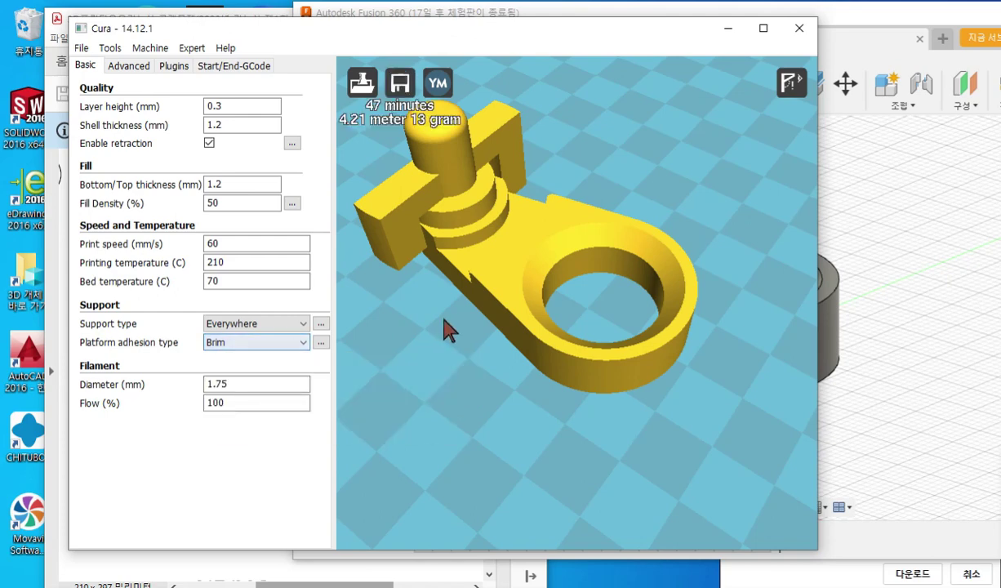
- Show the toolpath in Layers view and lower the displayed layer to 9 to examine the supports and infill
left_click(785, 82)
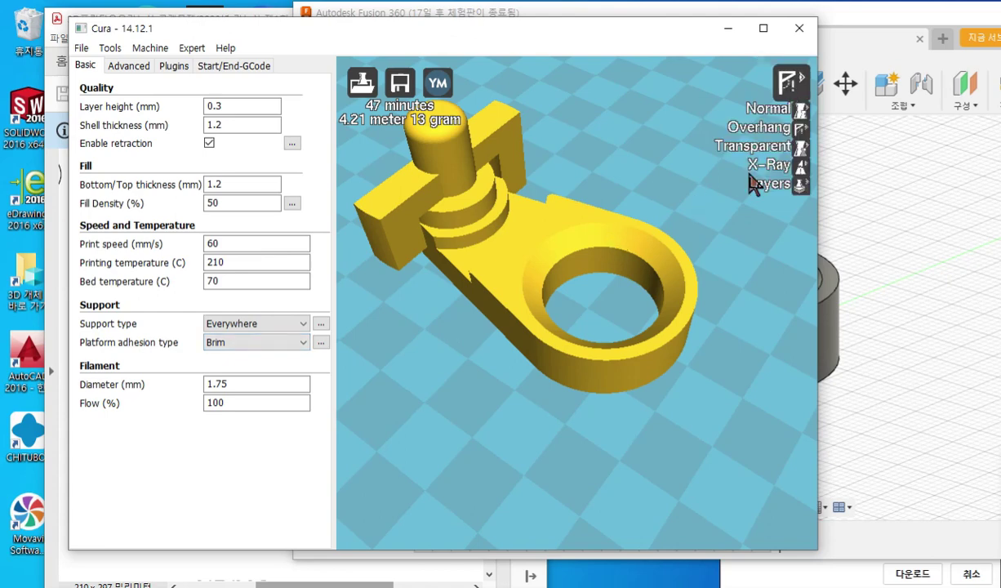
left_click(801, 186)
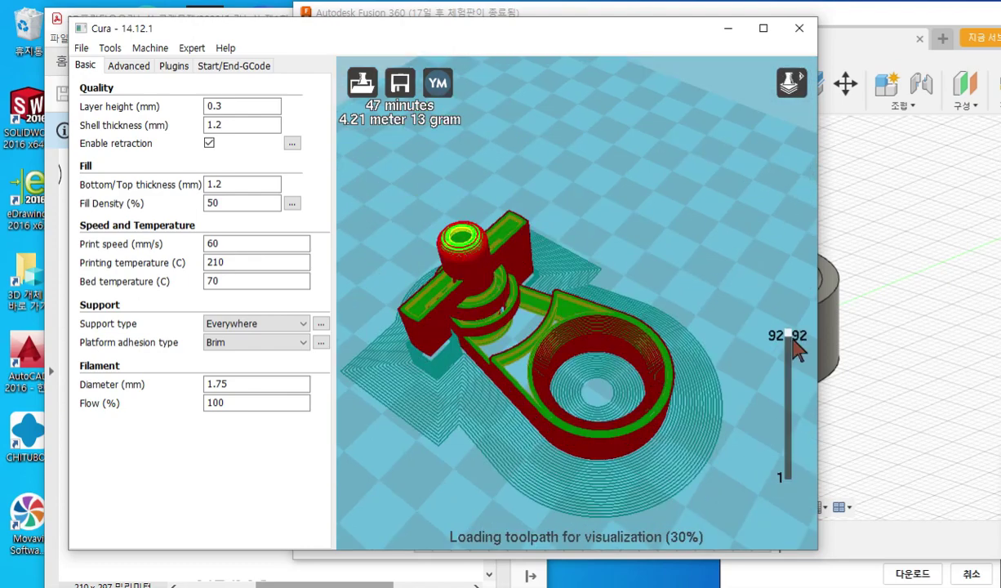
left_click_drag(790, 343, 805, 466)
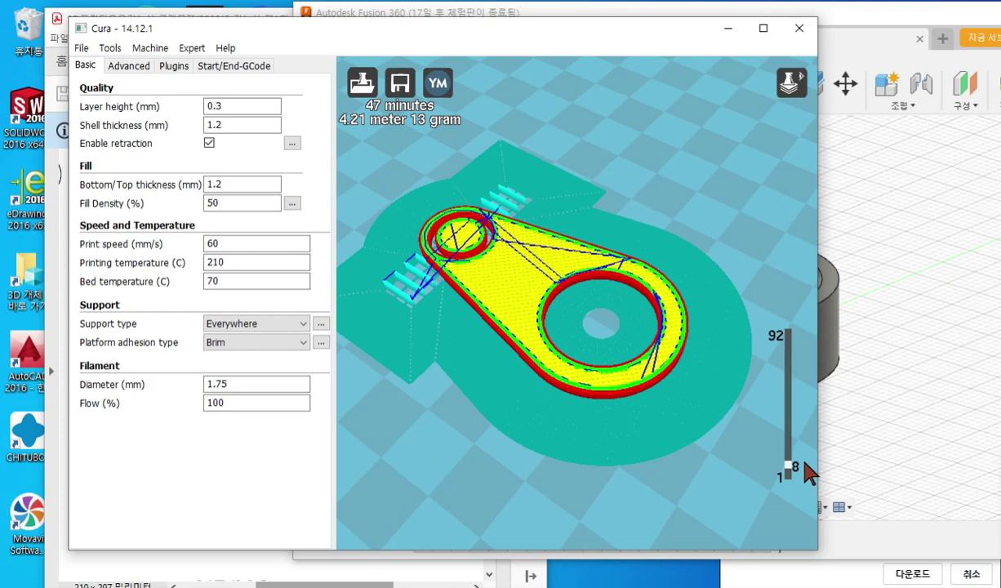
key("Up")
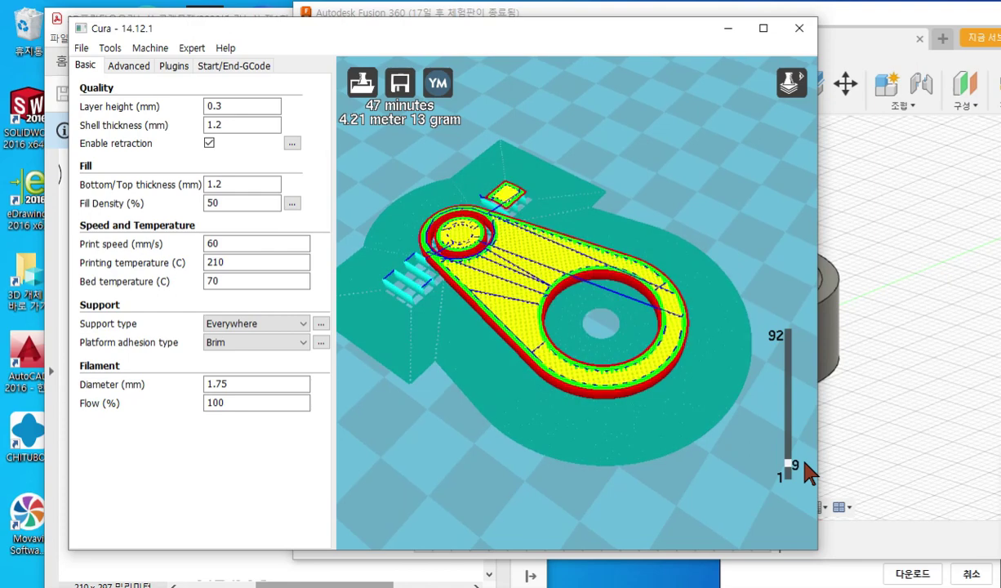
- Mark the small square on the support with an arrow, write 50 beside the fill density, and clear the annotations
key("F12")
mouse_move(554, 163)
left_mouse_down()
mouse_move(519, 182)
mouse_move(530, 179)
left_mouse_up()
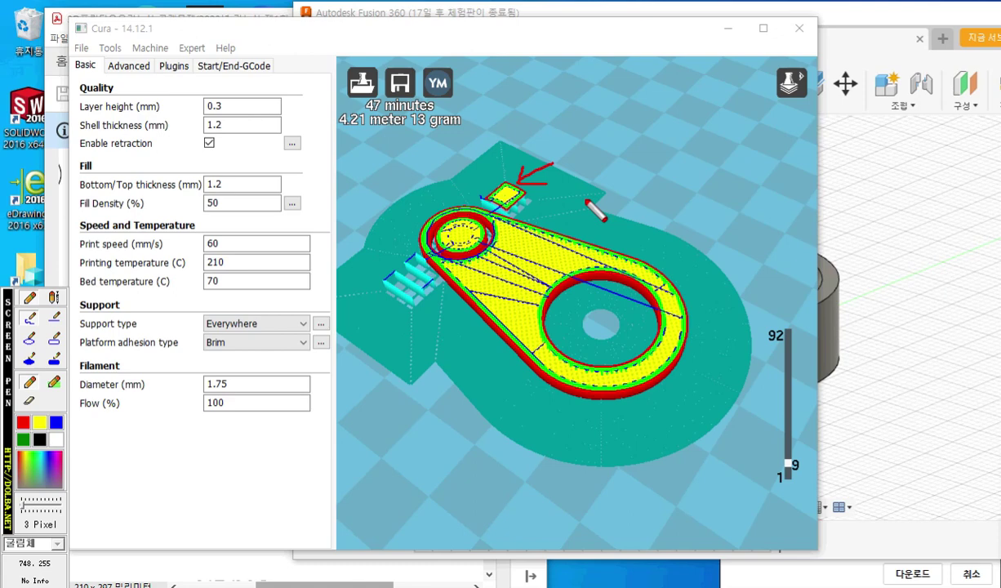
key("Escape")
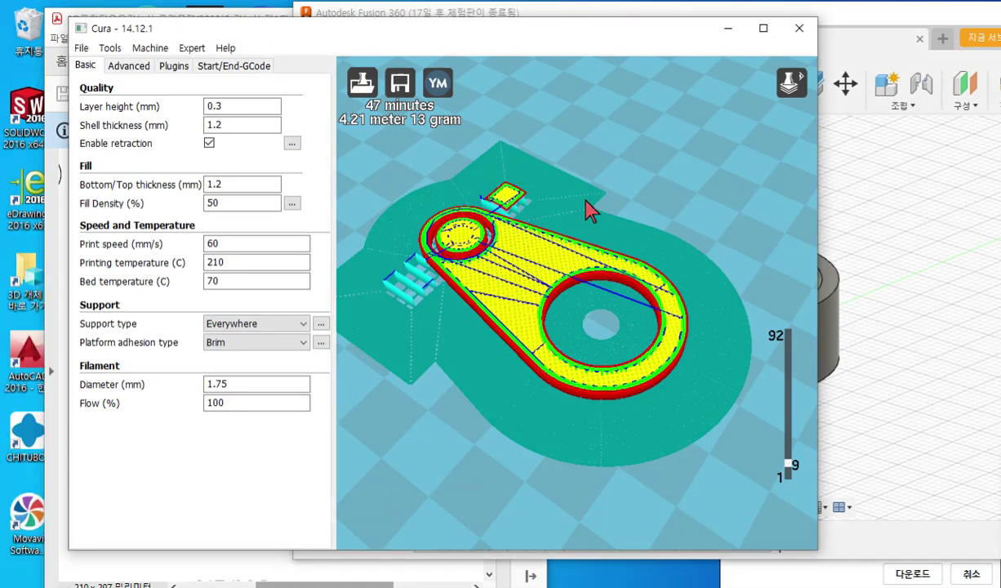
key("F12")
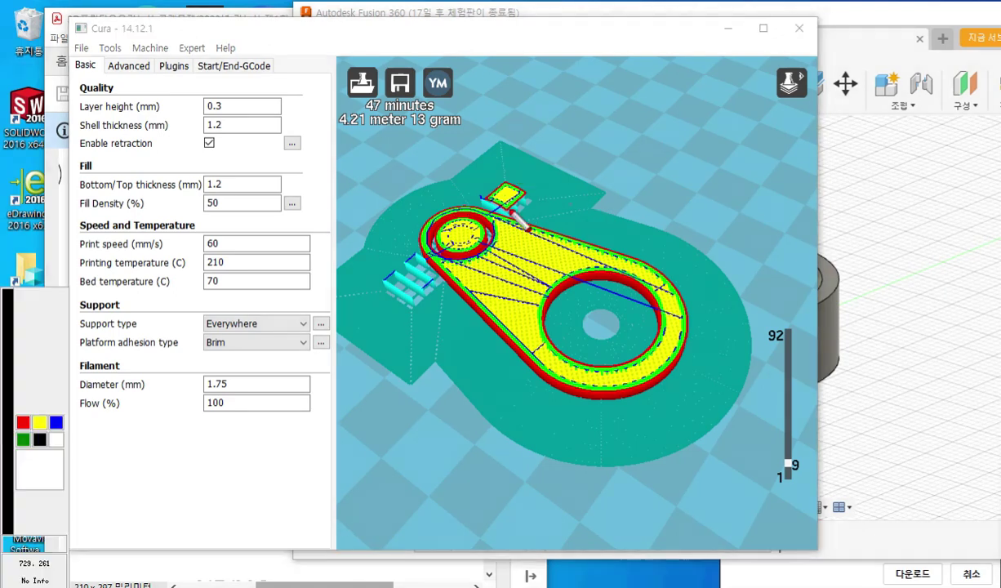
mouse_move(239, 193)
left_mouse_down()
mouse_move(237, 224)
mouse_move(263, 198)
left_mouse_up()
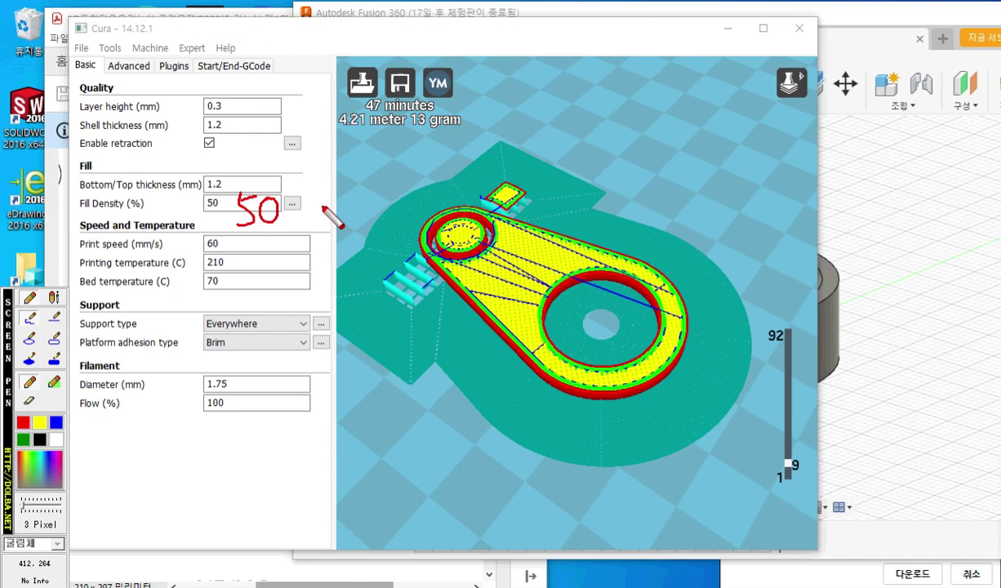
key("Escape")
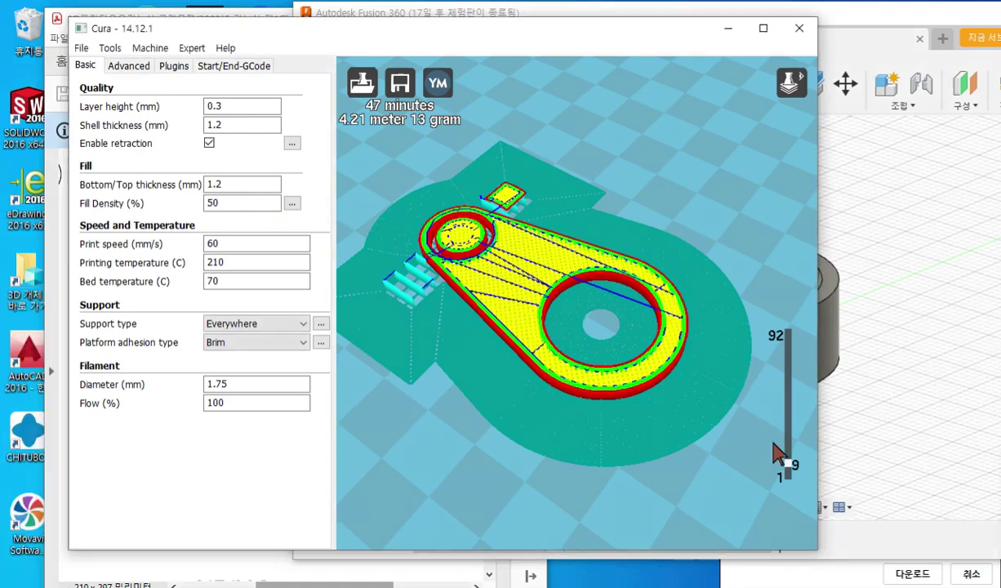
- Switch to Fusion 360, mark the bracket arm of the second body with an arrow, and clear the annotation
left_click(826, 446)
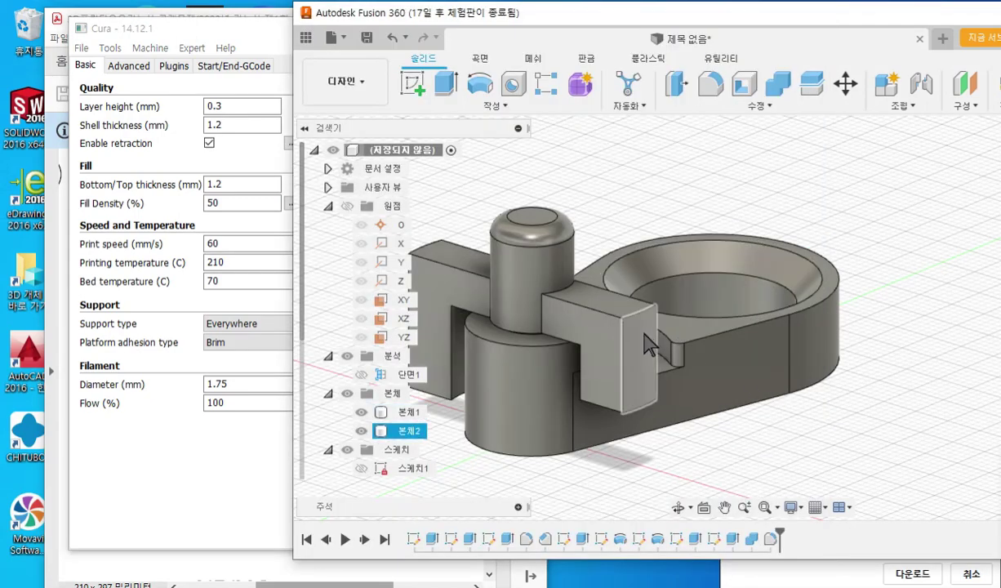
middle_click_drag(646, 335, 718, 312)
key("F2")
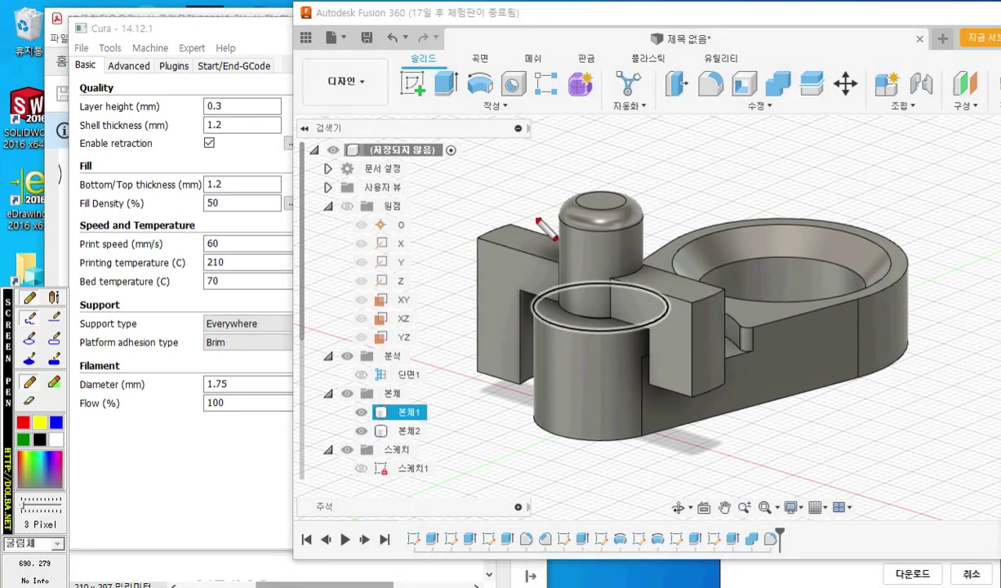
mouse_move(463, 310)
left_mouse_down()
mouse_move(480, 257)
mouse_move(502, 254)
mouse_move(496, 294)
left_mouse_up()
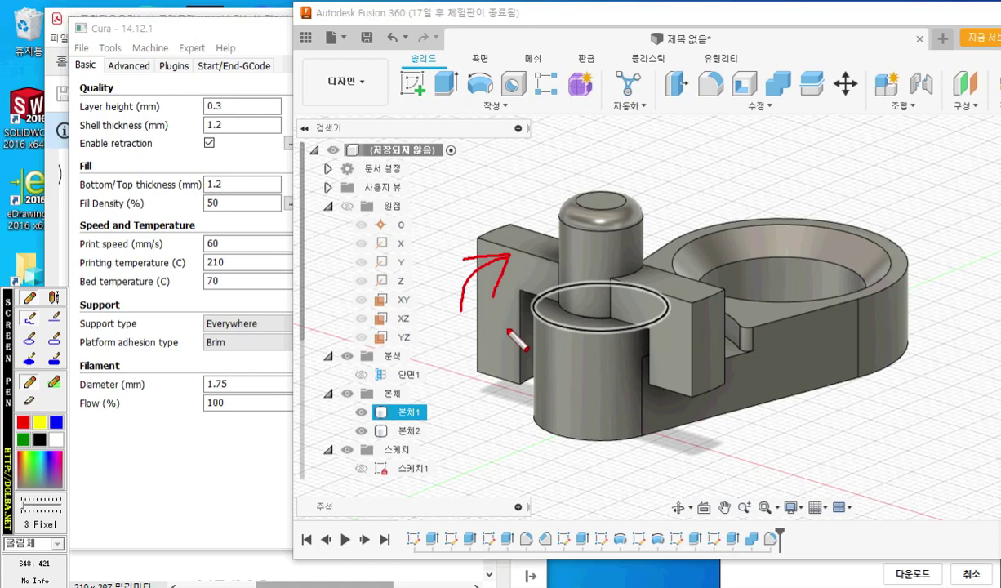
key("Escape")
- Switch back to Cura, raise the displayed layer to 92, and save the toolpath as 10.gcode in the 10_20230110 folder
left_click(242, 40)
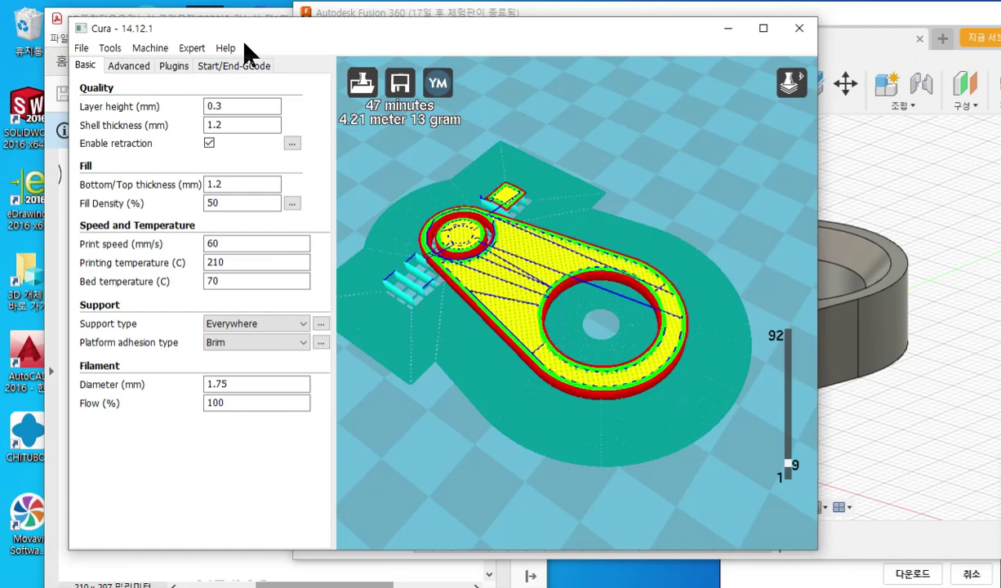
double_click(245, 203)
left_click_drag(787, 466, 808, 318)
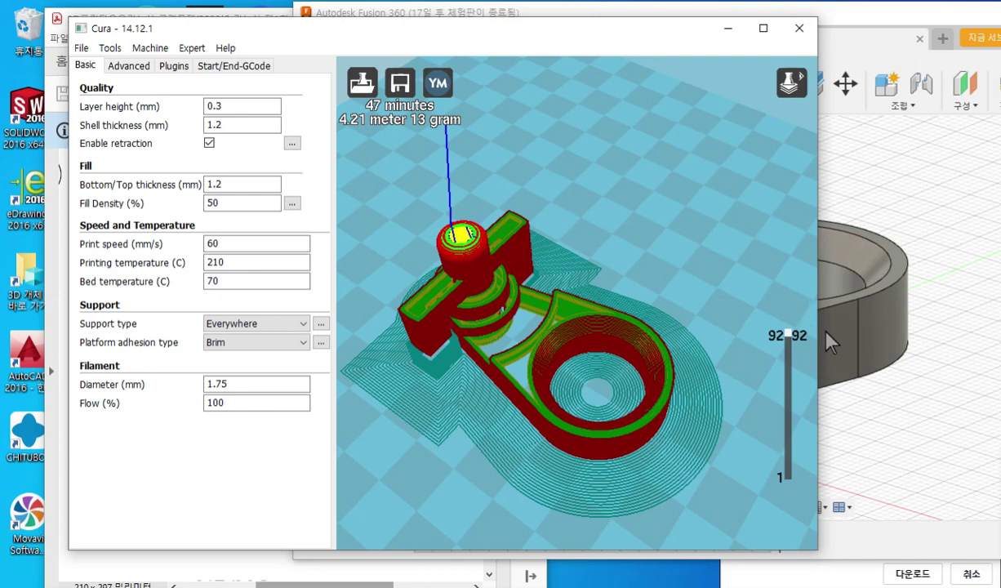
left_click(400, 82)
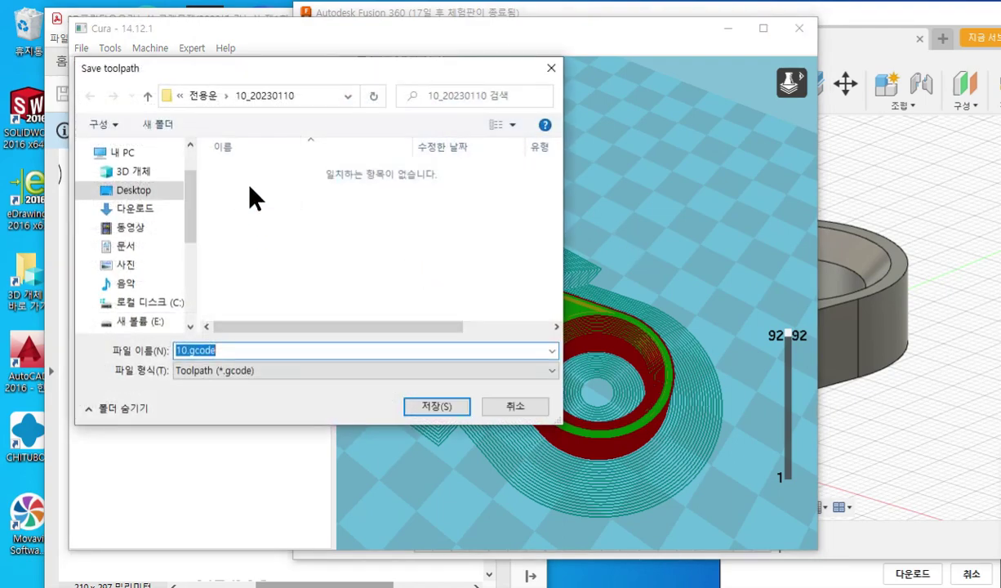
left_click(438, 405)
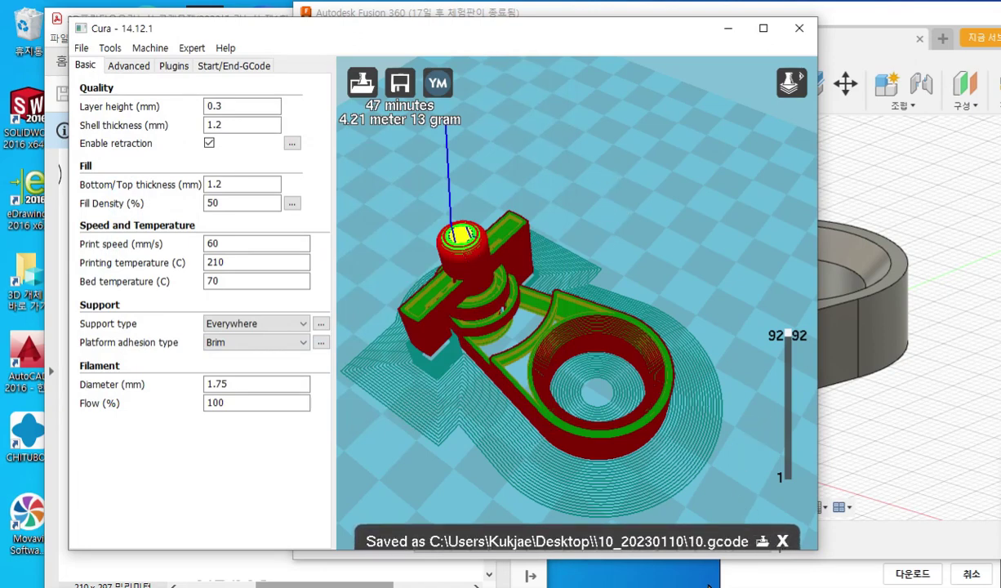
- Switch to the PDF drawing in Adobe Acrobat Reader and show the whole of page 26
key("alt+Tab")
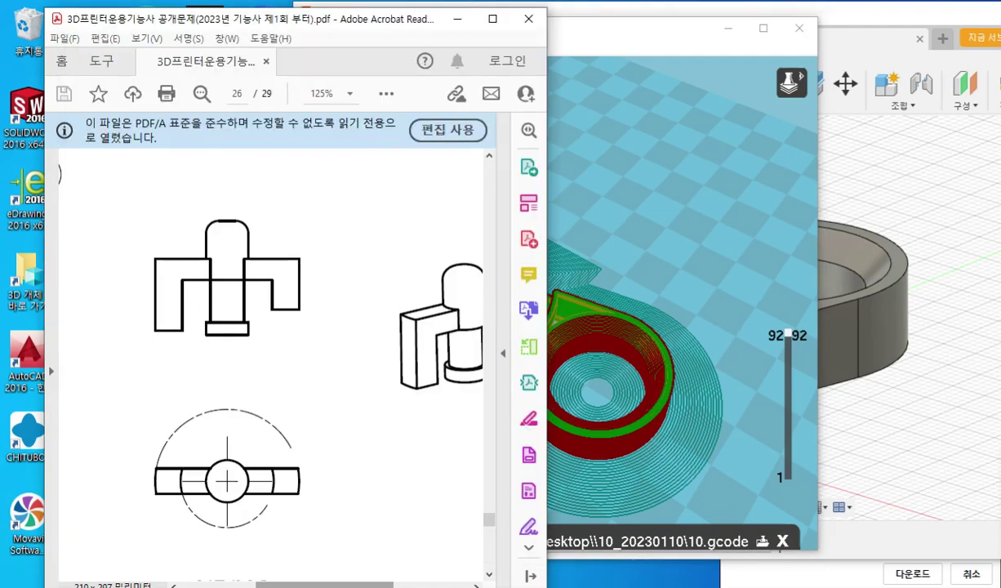
scroll(322, 290, "down", 4, "ctrl")
scroll(330, 297, "down", 2, "ctrl")
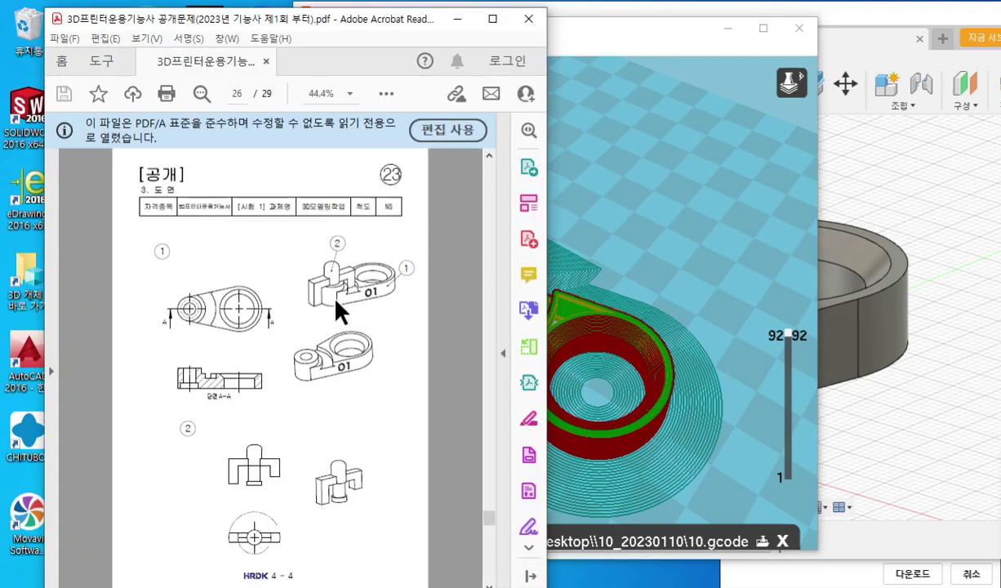
- Circle drawing number 23, draw a line through the assembly view in red, and clear the annotations
key("F2")
mouse_move(424, 189)
left_mouse_down()
mouse_move(359, 195)
mouse_move(416, 200)
left_mouse_up()
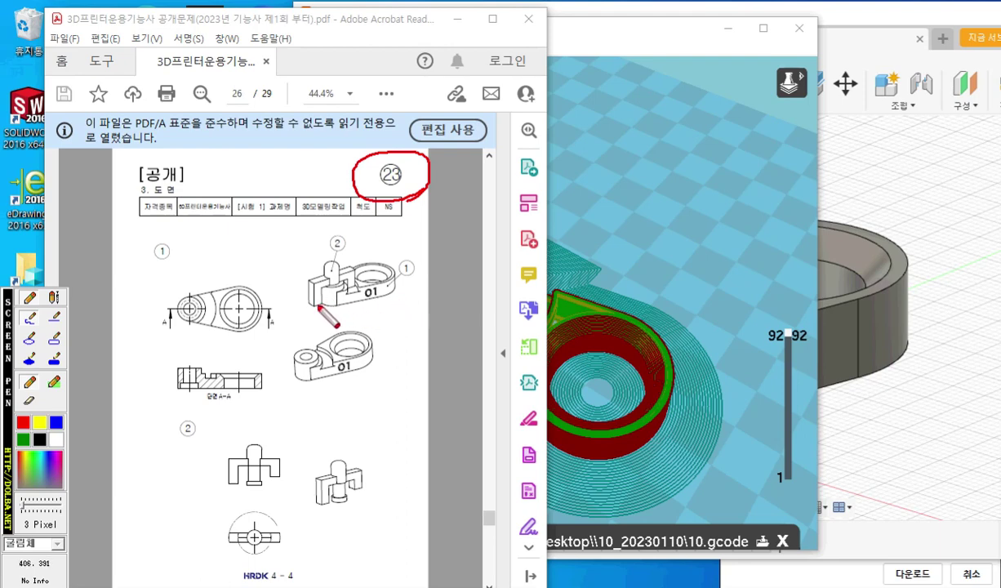
left_click_drag(299, 300, 387, 276)
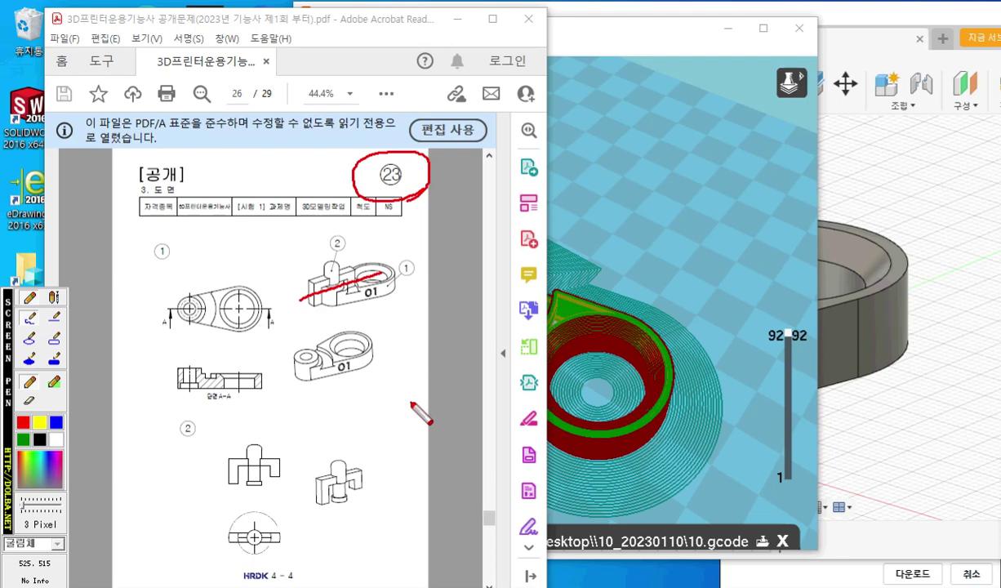
key("Escape")
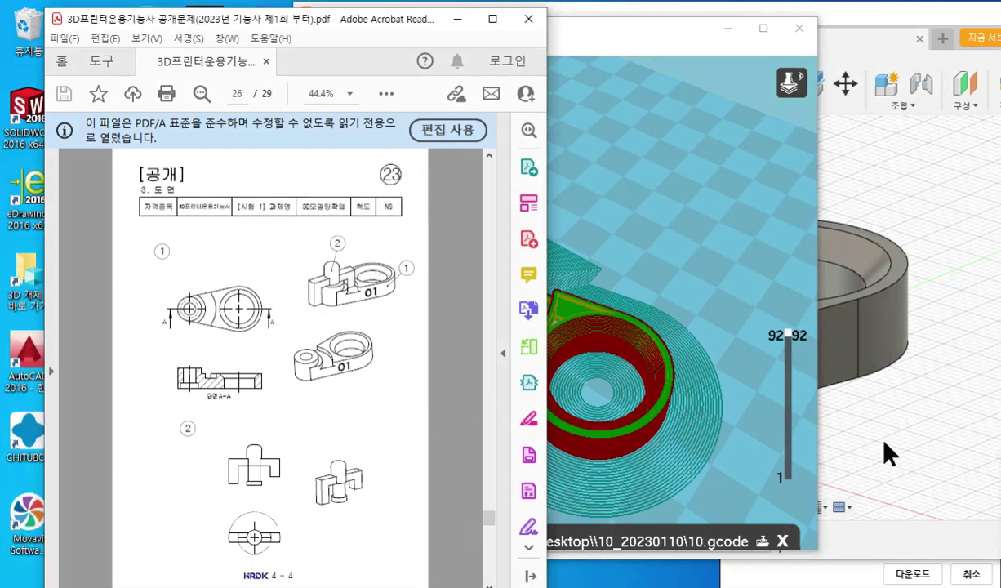
- Switch to Fusion 360, place its window beside the PDF drawing, and compare the assembled model with the assembly view
left_click(844, 420)
left_click_drag(334, 13, 468, 41)
scroll(796, 404, "down", 4)
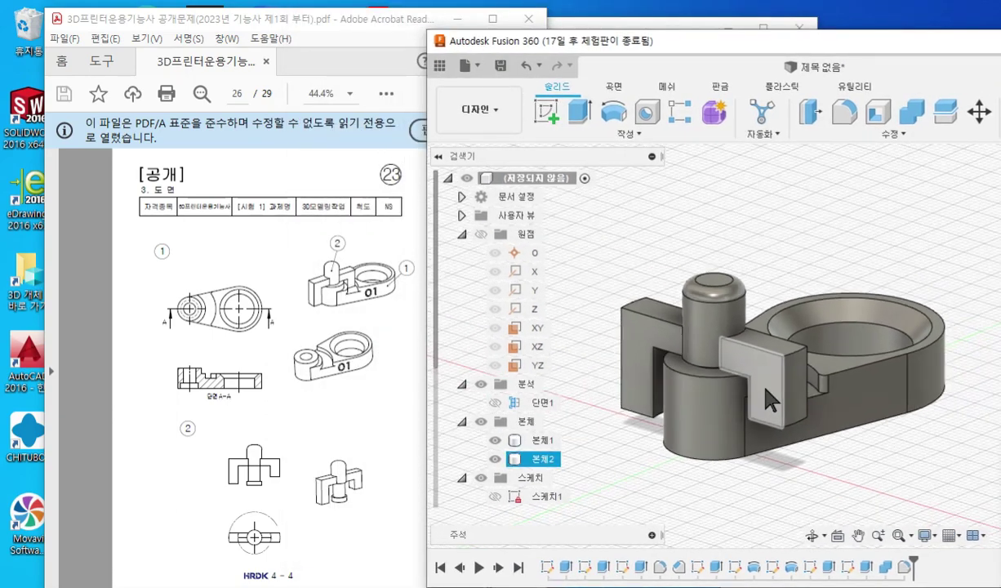
middle_click_drag(793, 414, 788, 448, "shift")
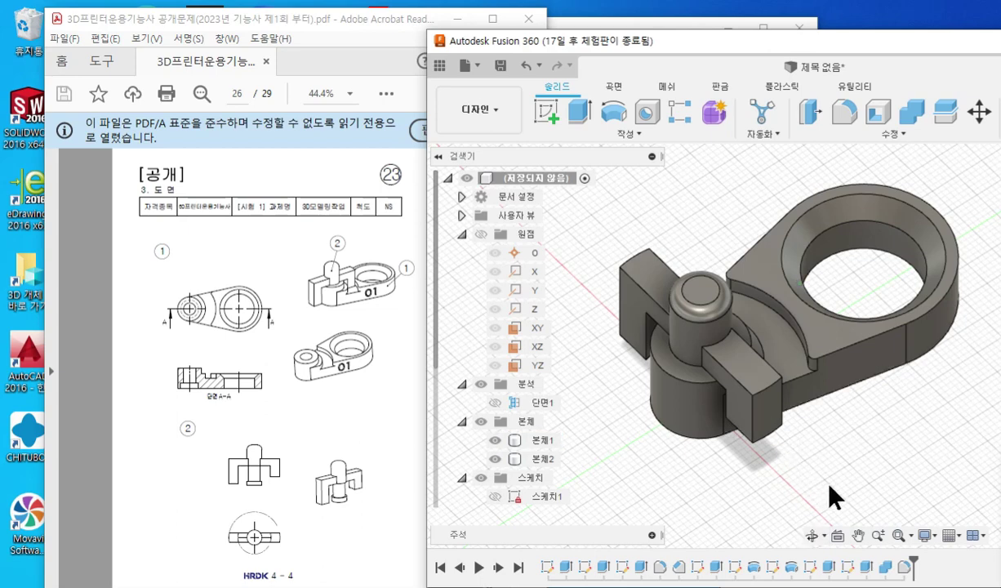